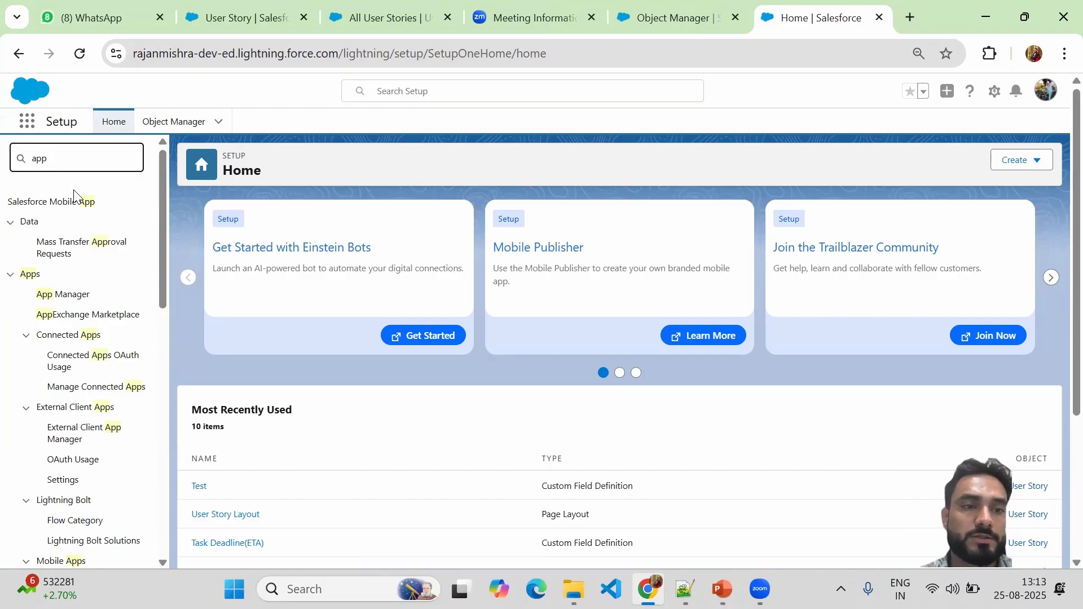
Go to App Manager and launch the New Lightning App wizard.
left_click(57, 299)
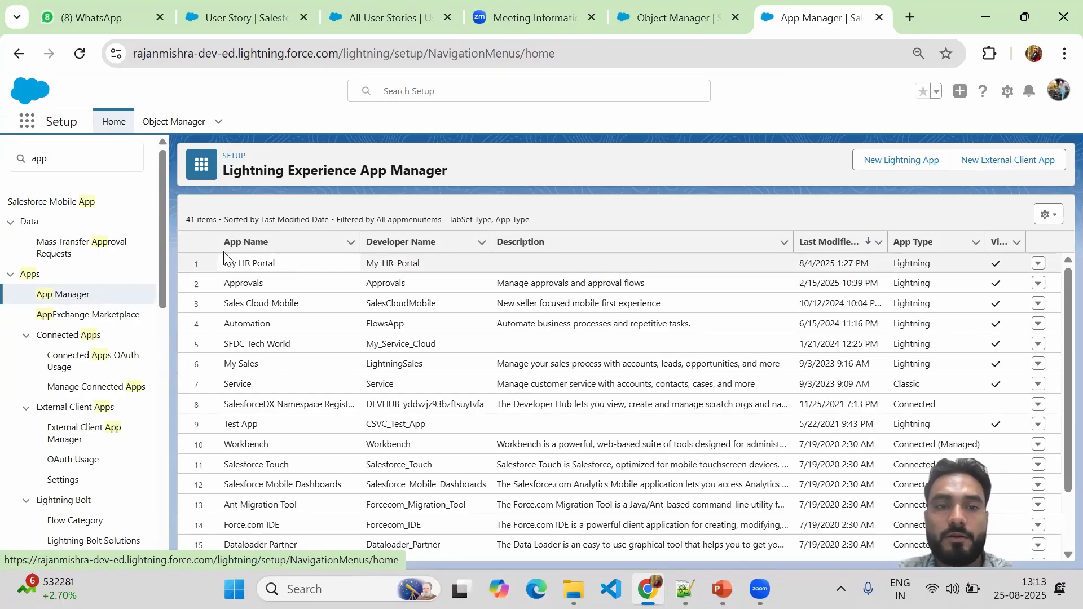
left_click(882, 164)
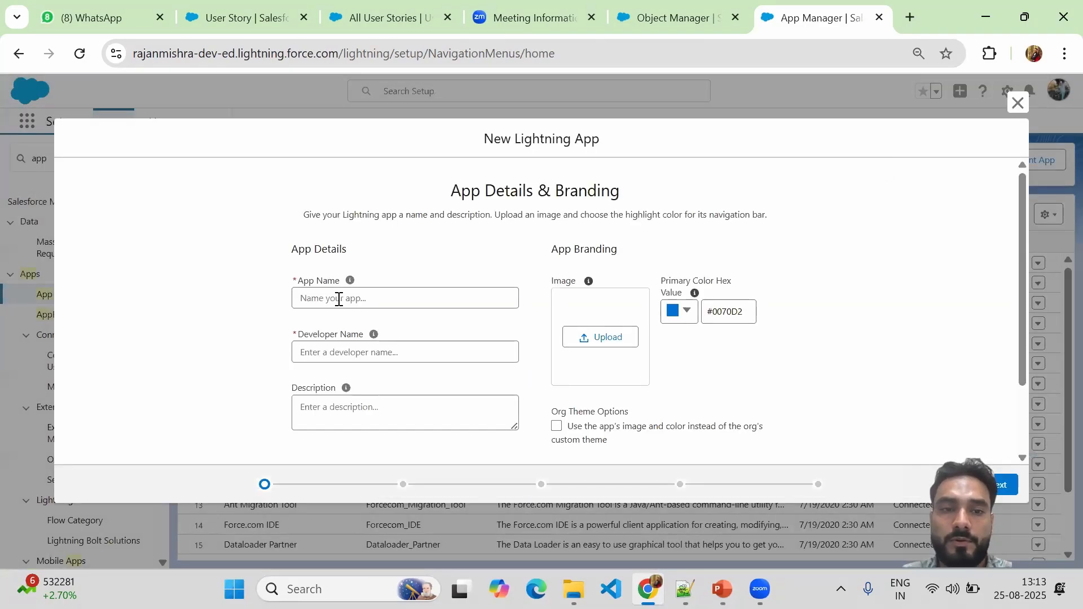
Name the app 'My JIRA Board' with developer name My_JIRA_Board and continue to App Options.
left_click(332, 301)
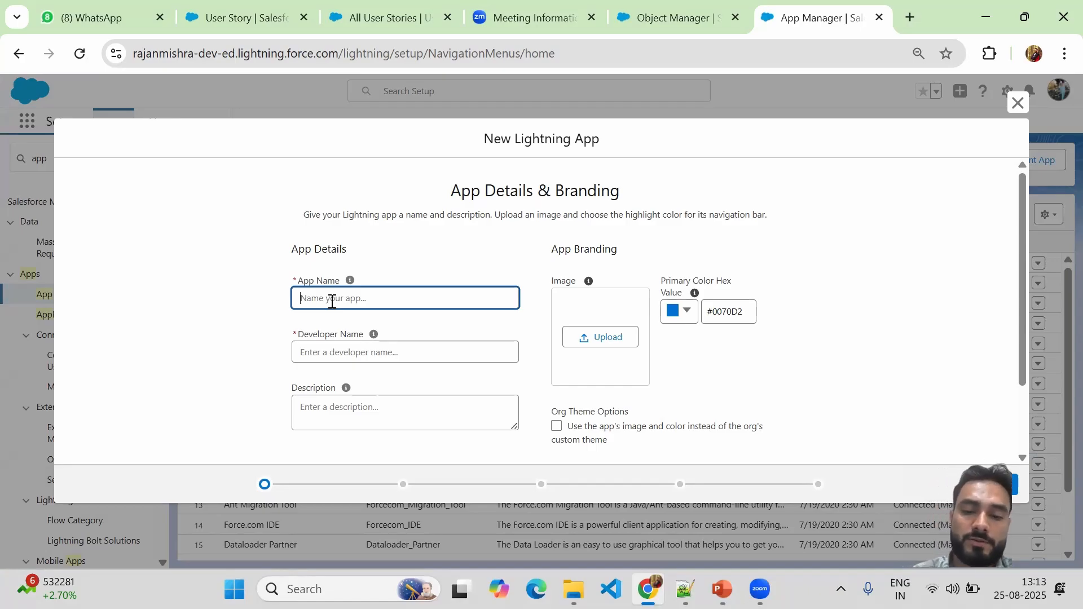
type("My JIRA Board")
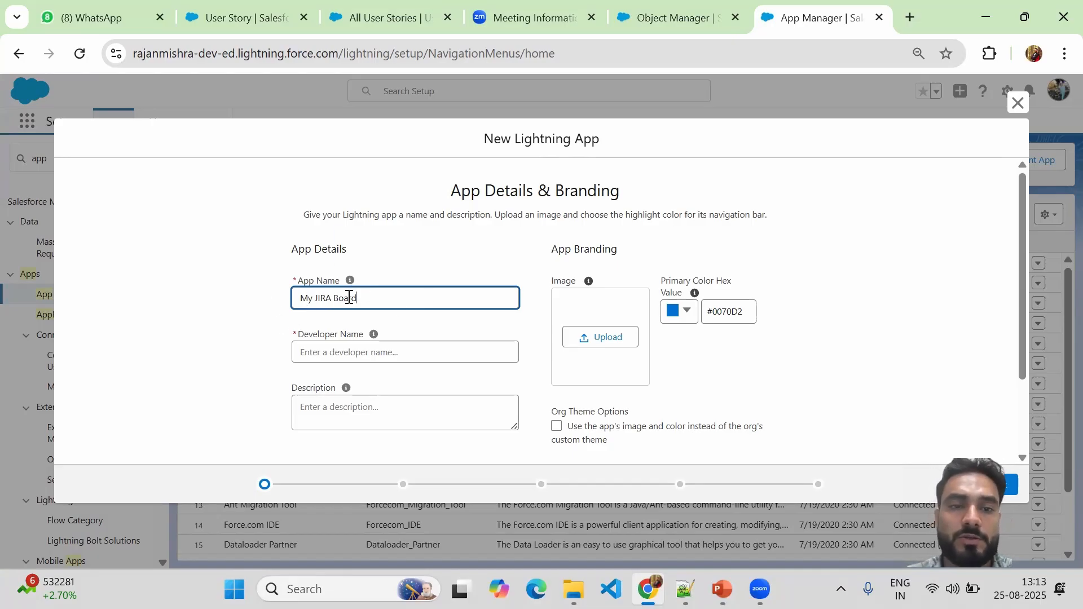
left_click(332, 353)
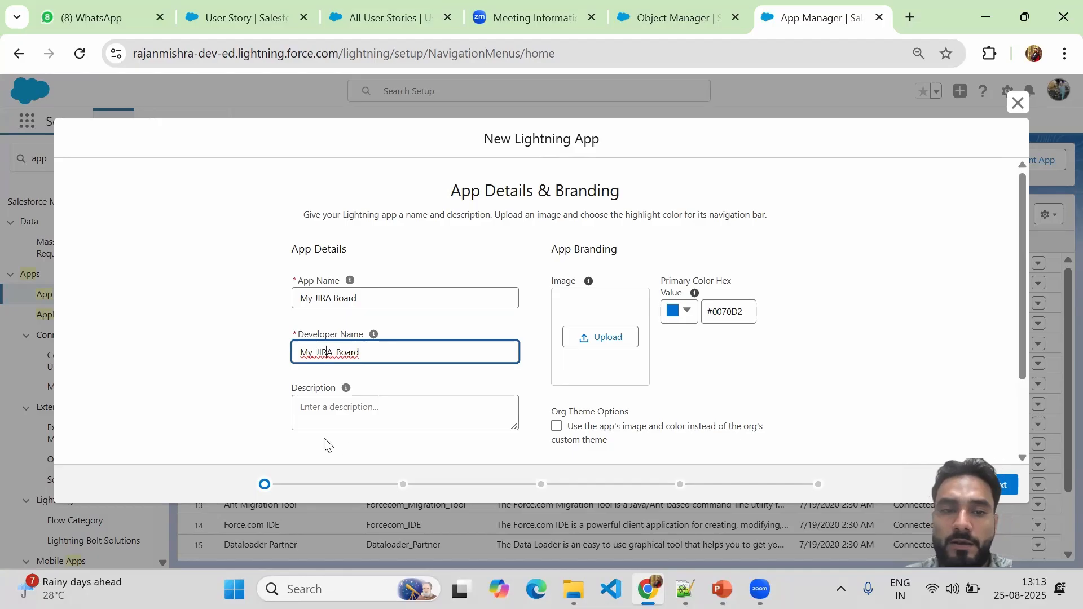
left_click(311, 414)
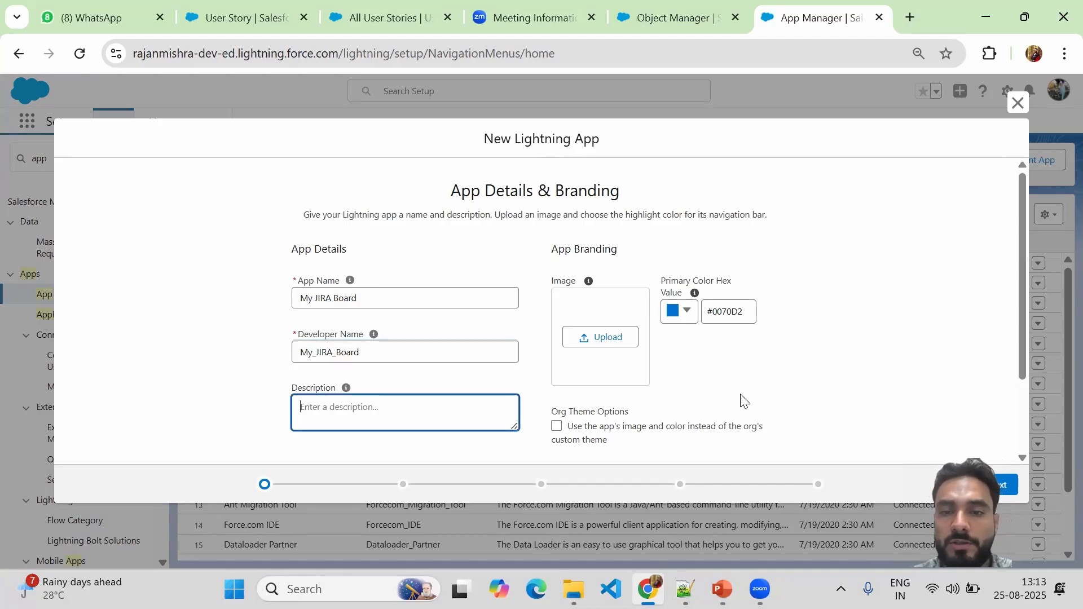
left_click(997, 488)
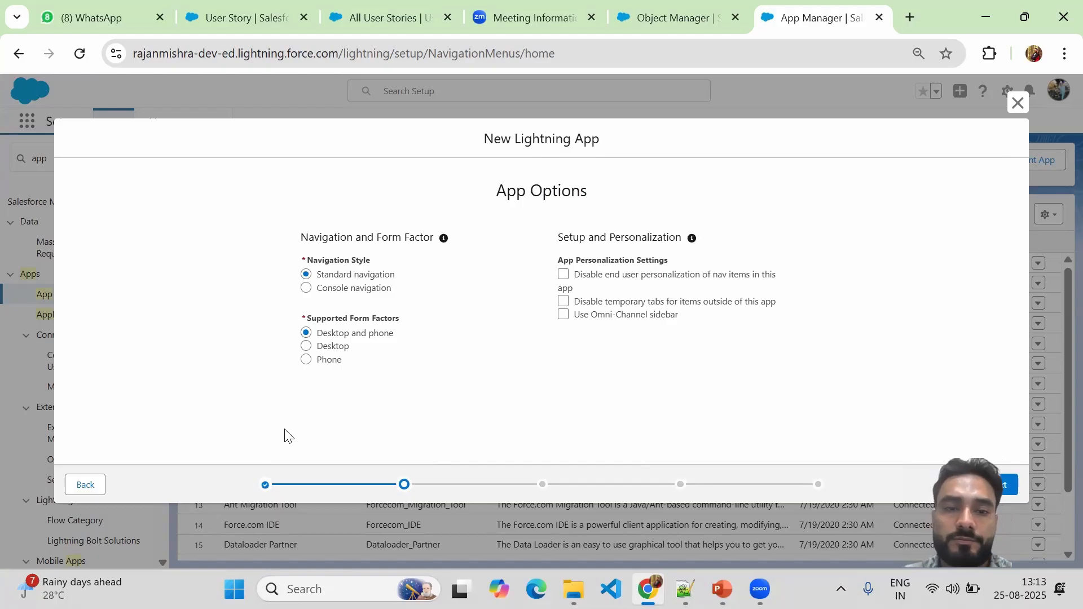
Leave app options and utility items at their defaults and advance to Navigation Items.
left_click(78, 484)
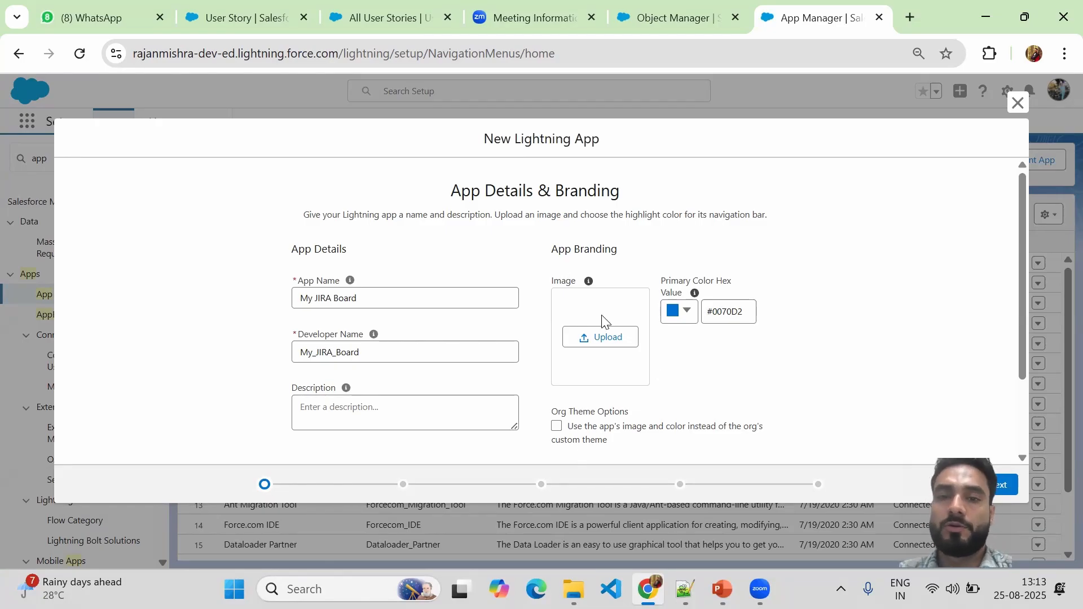
left_click(1008, 477)
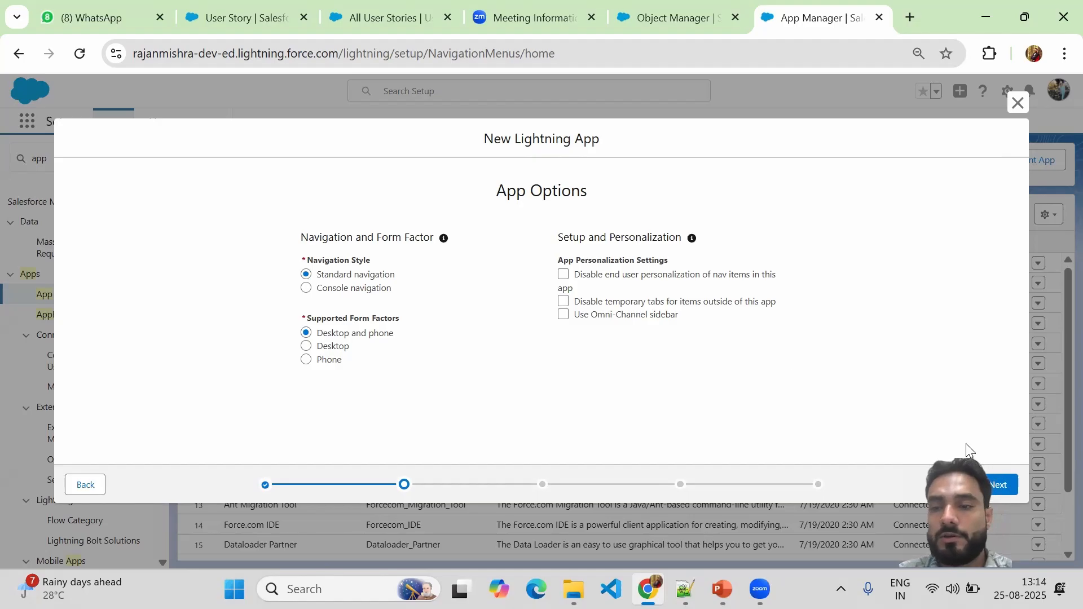
left_click(997, 489)
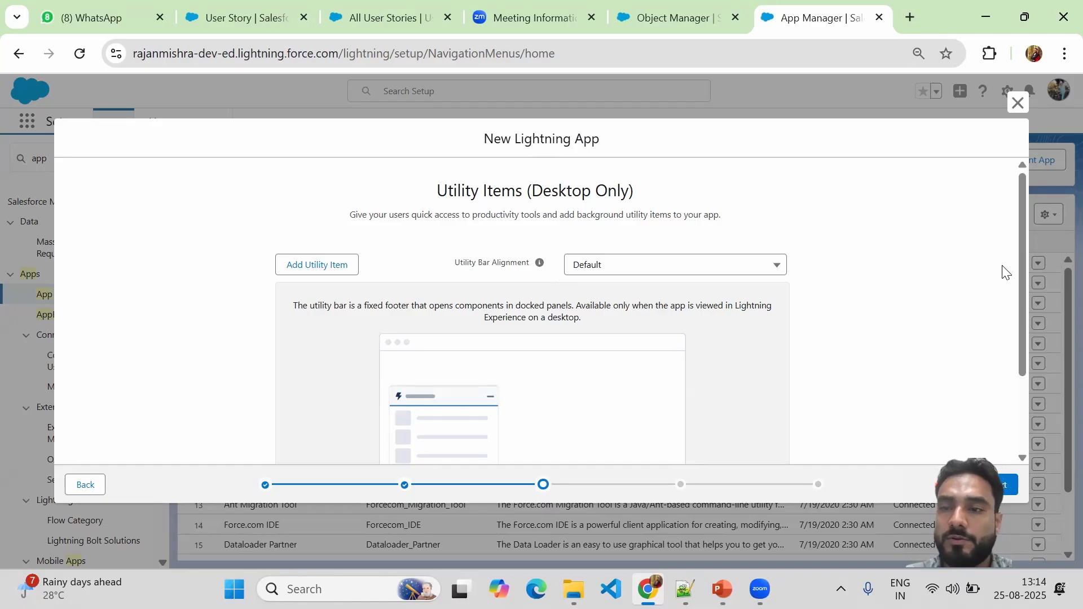
left_click_drag(1026, 279, 1021, 364)
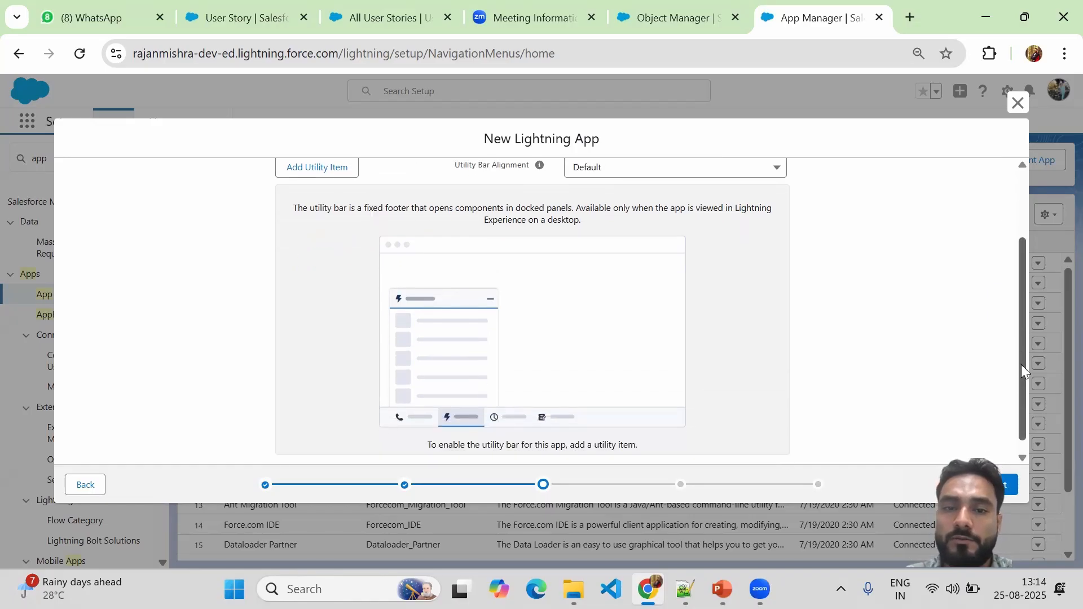
left_click(1008, 483)
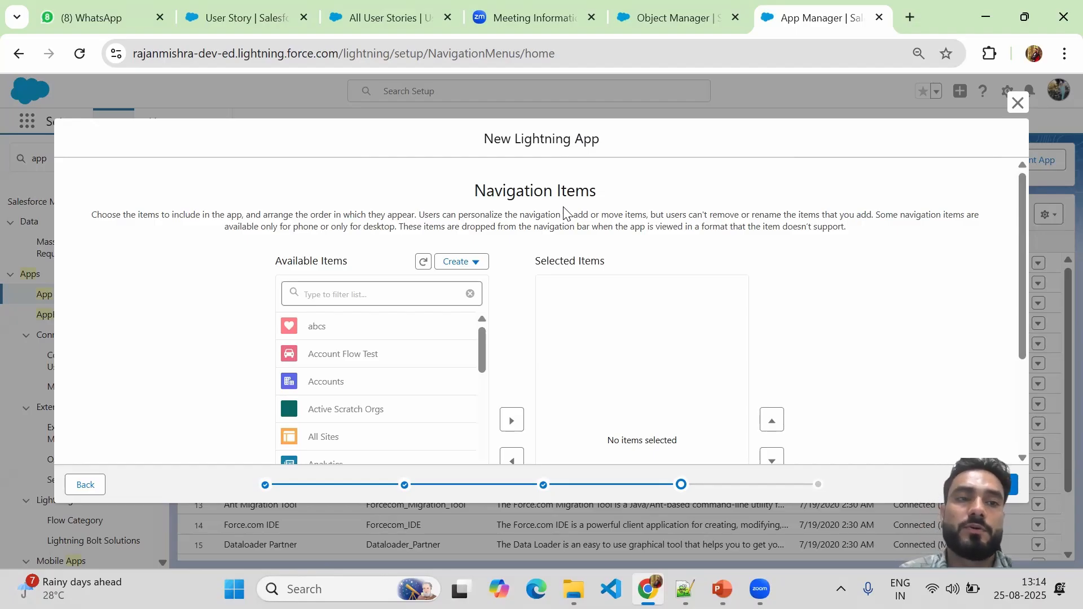
Add My Employees and User Stories to the app's selected navigation items.
left_click(342, 295)
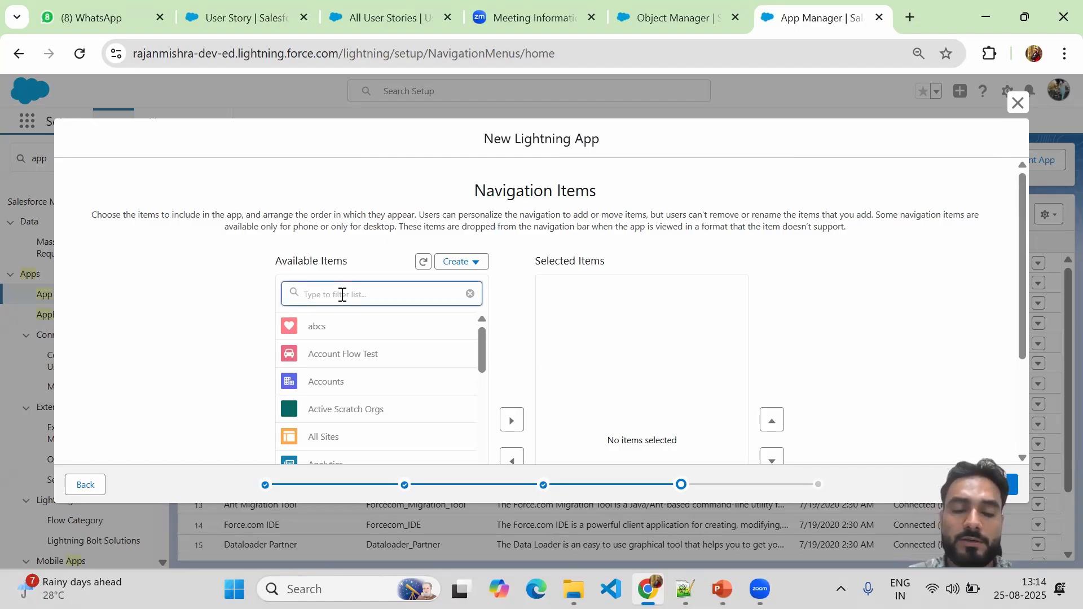
type("my em")
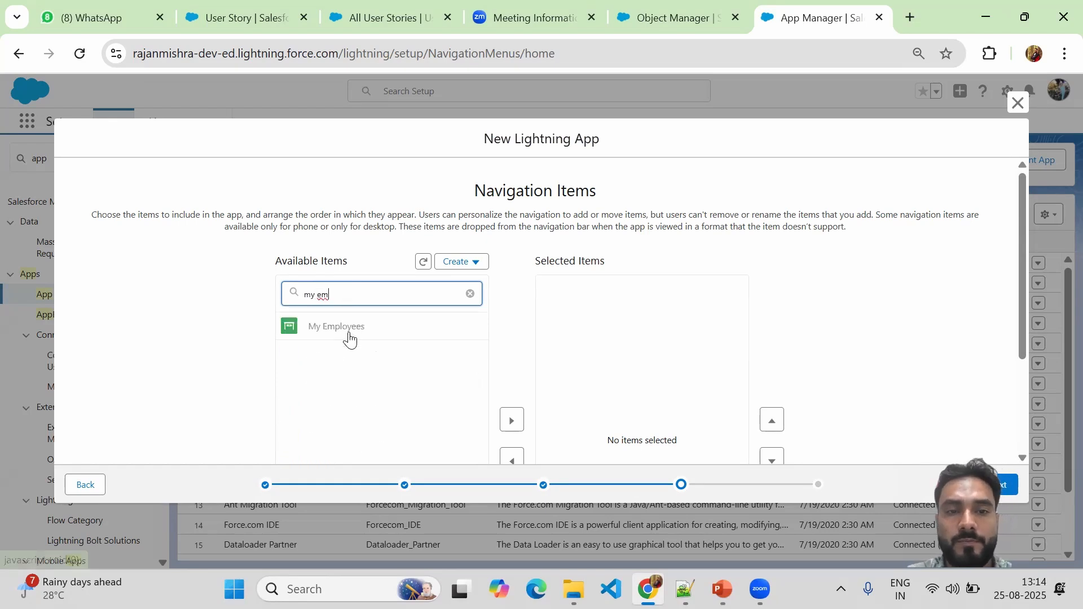
left_click(345, 327)
scroll(348, 339, "down", 2)
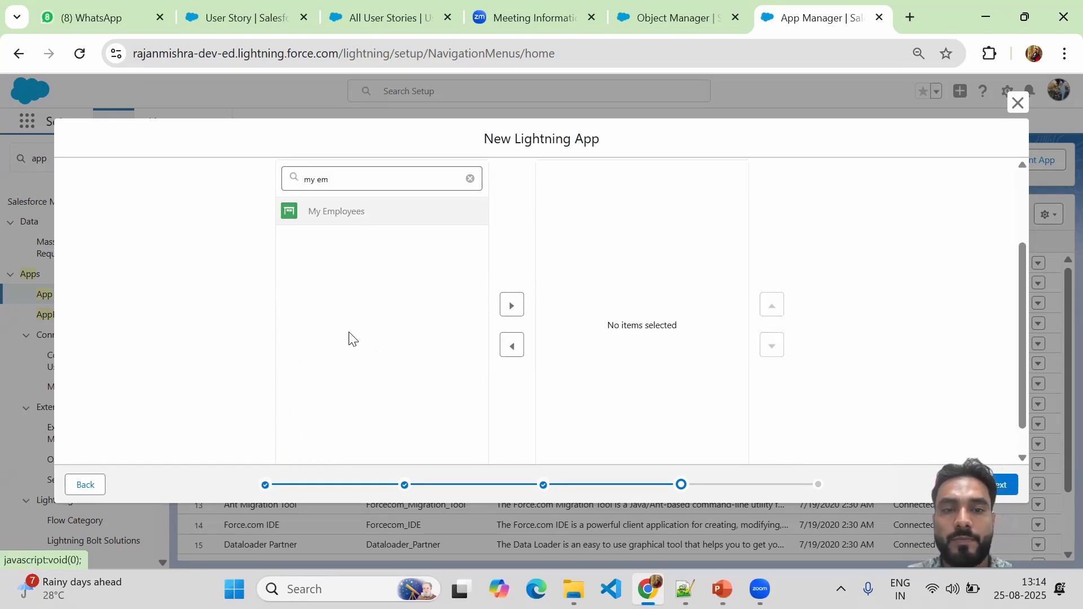
left_click(513, 307)
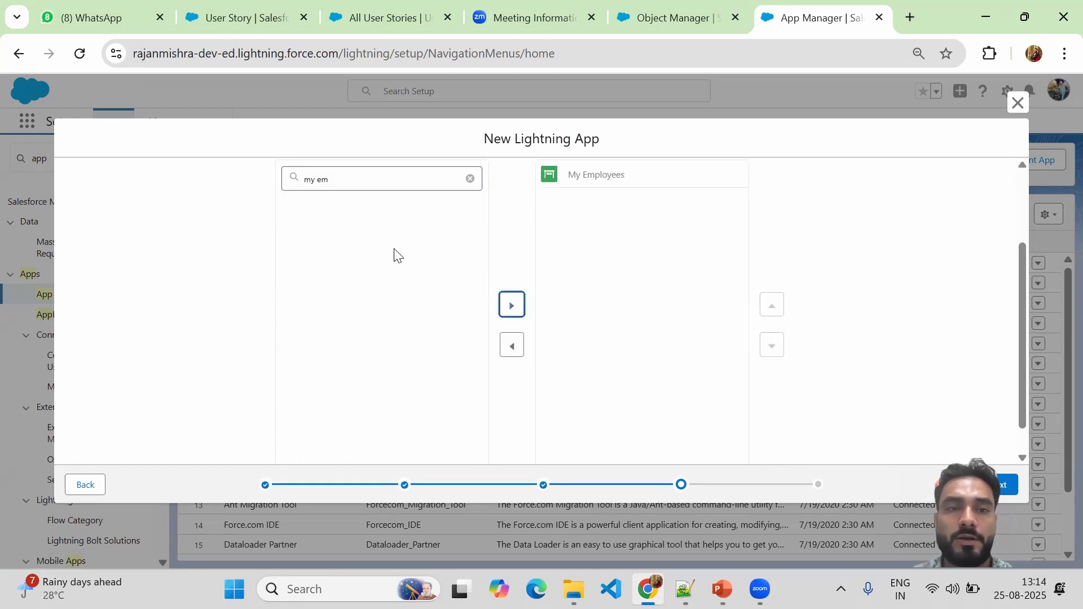
triple_click(319, 181)
type("user")
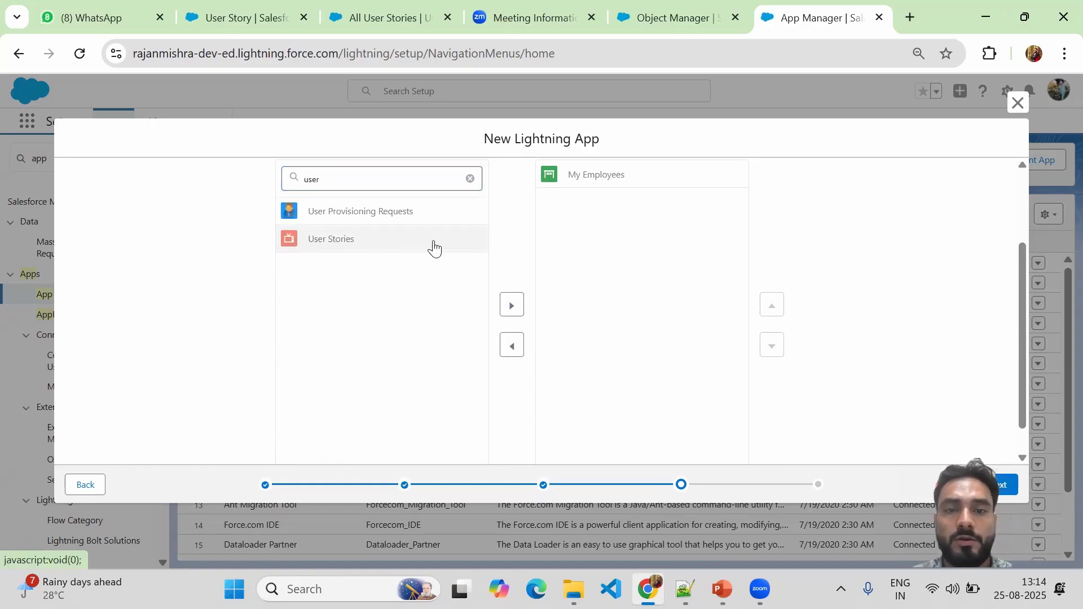
left_click(512, 304)
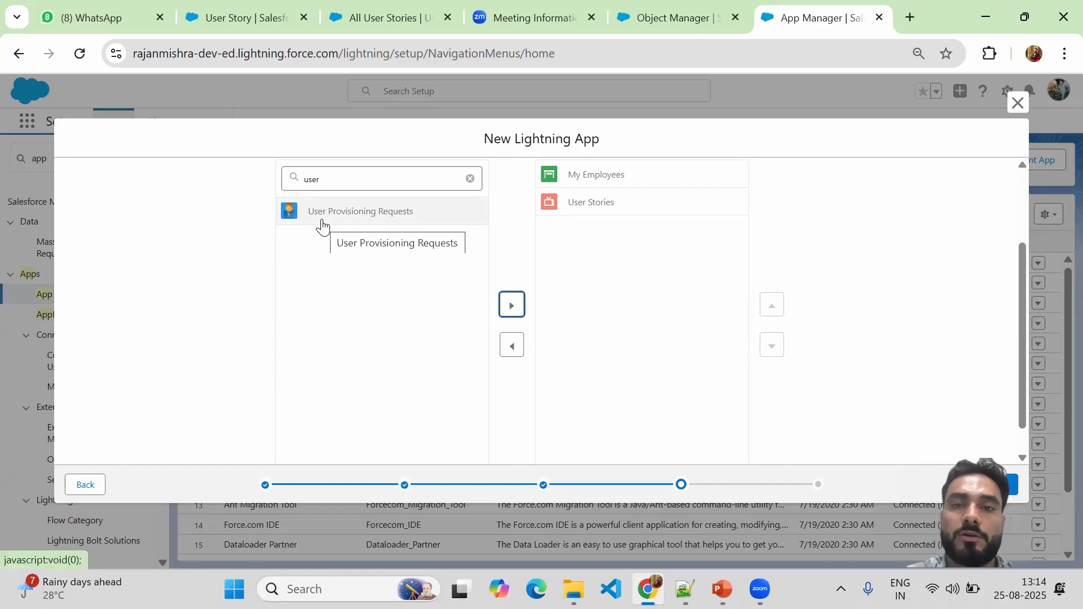
Add Reports and Dashboards to the navigation items and continue to User Profiles.
left_click(310, 181)
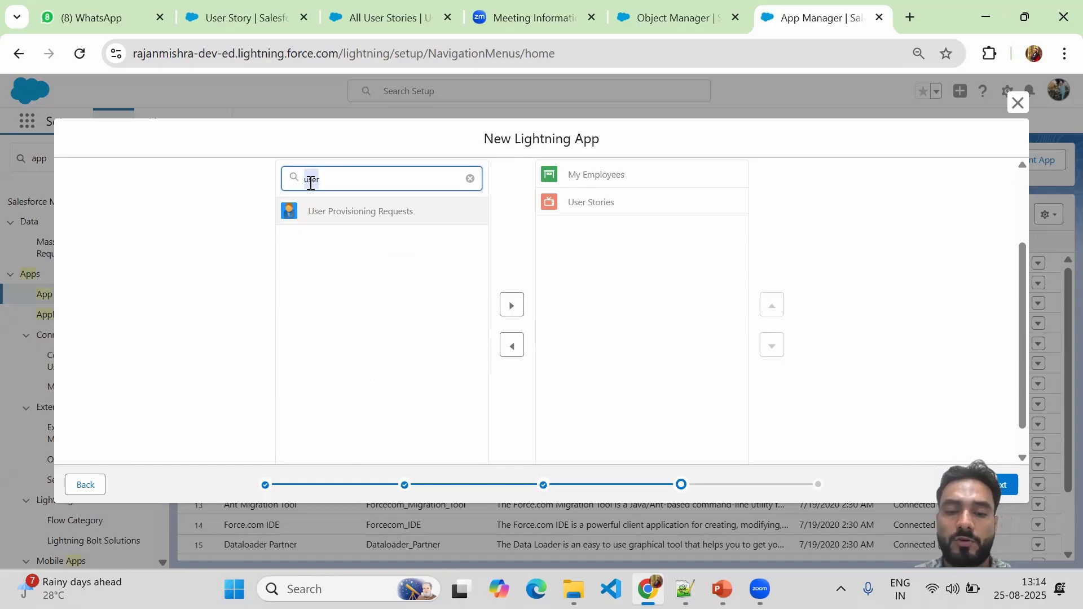
key("BackSpace")
type("repo")
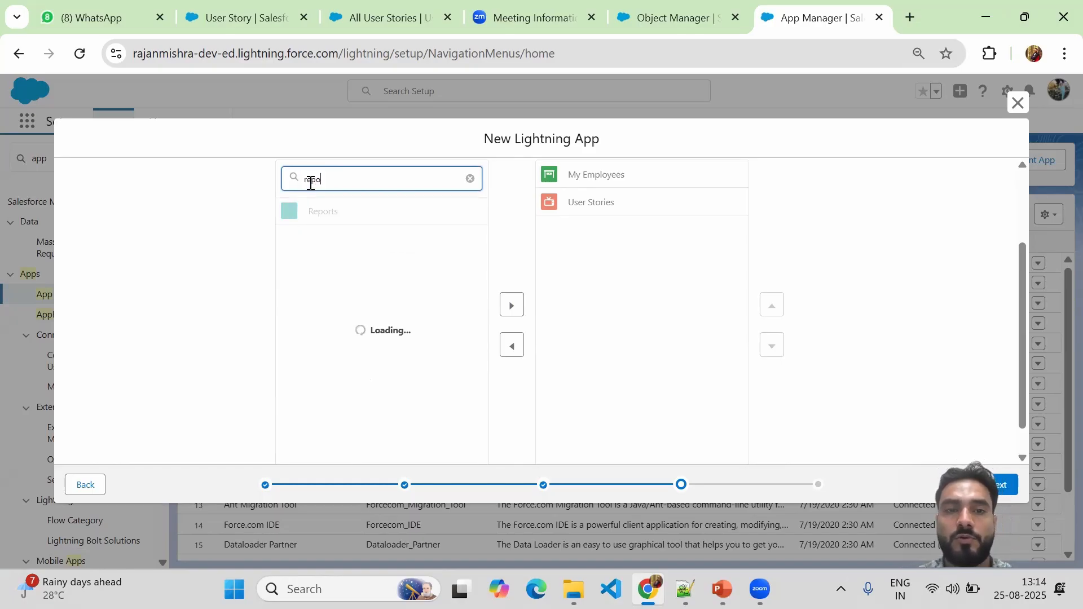
left_click(316, 211)
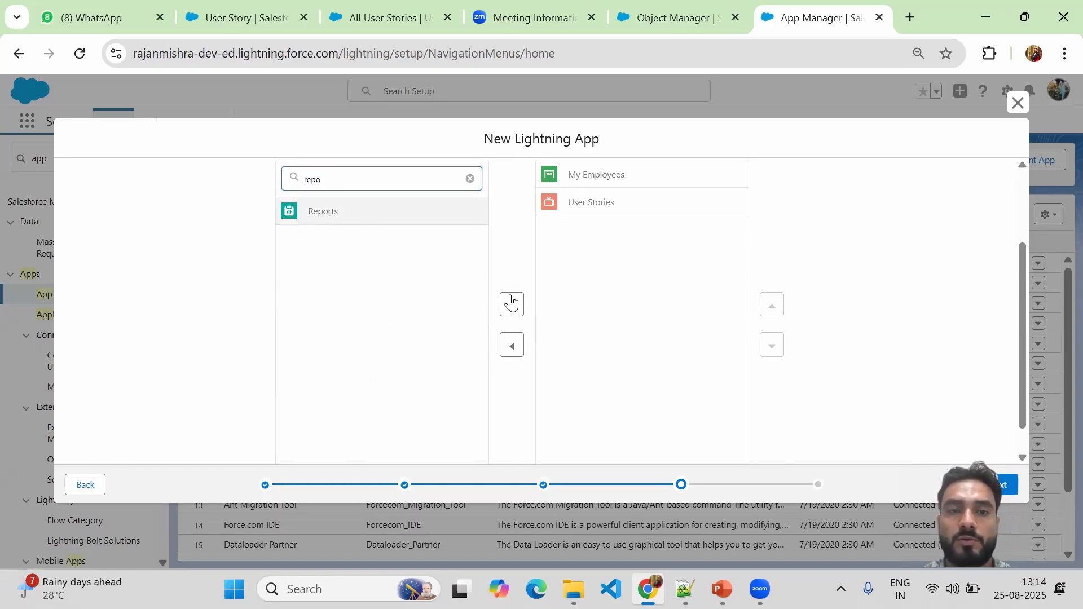
left_click(511, 303)
double_click(310, 179)
type("das")
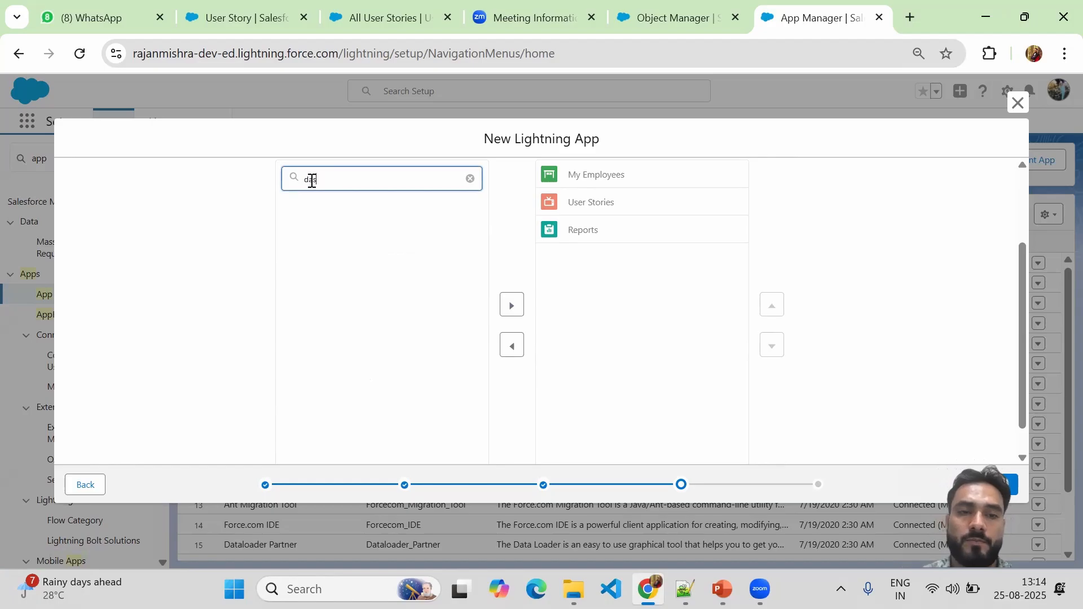
type("h")
left_click(344, 225)
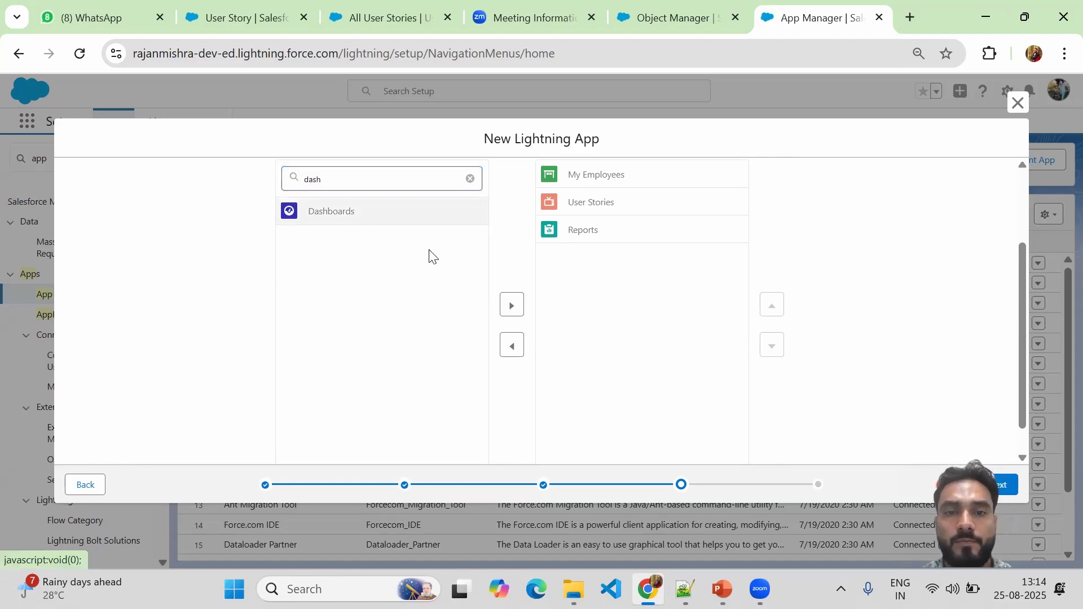
left_click(511, 304)
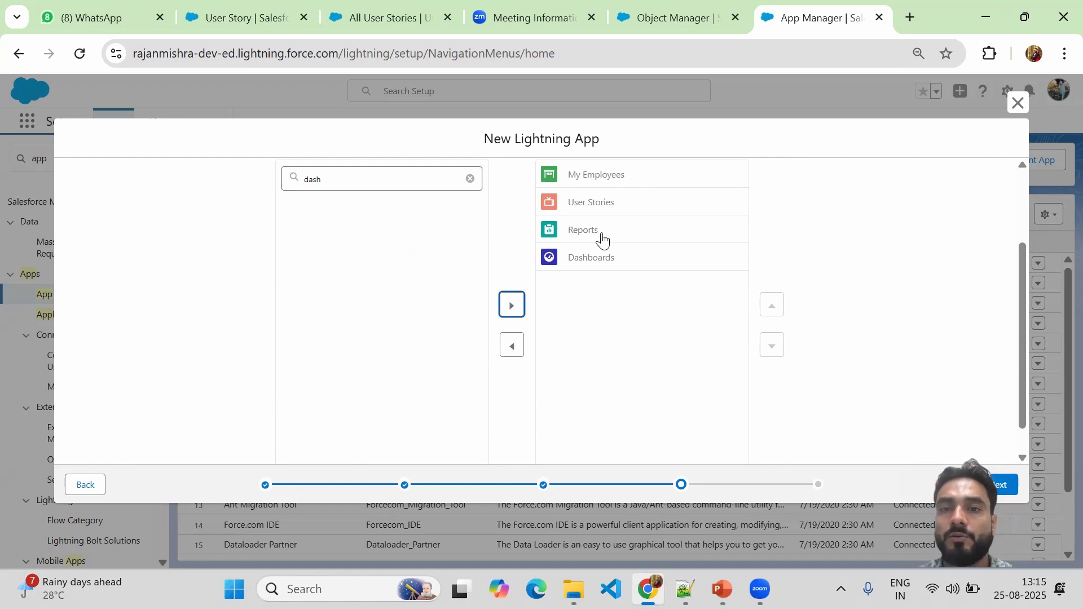
left_click(840, 247)
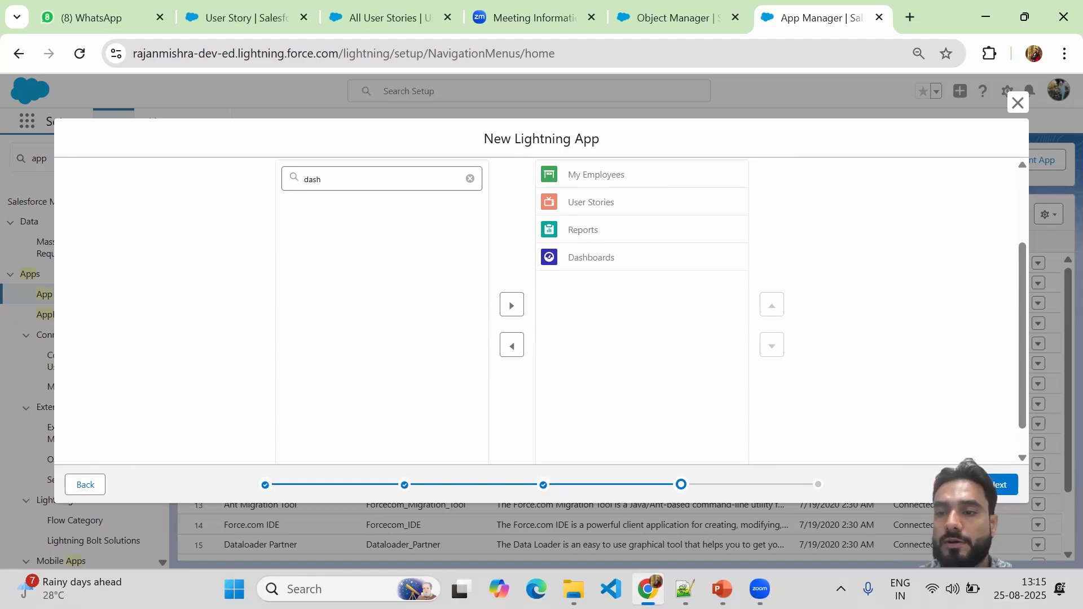
left_click(1002, 485)
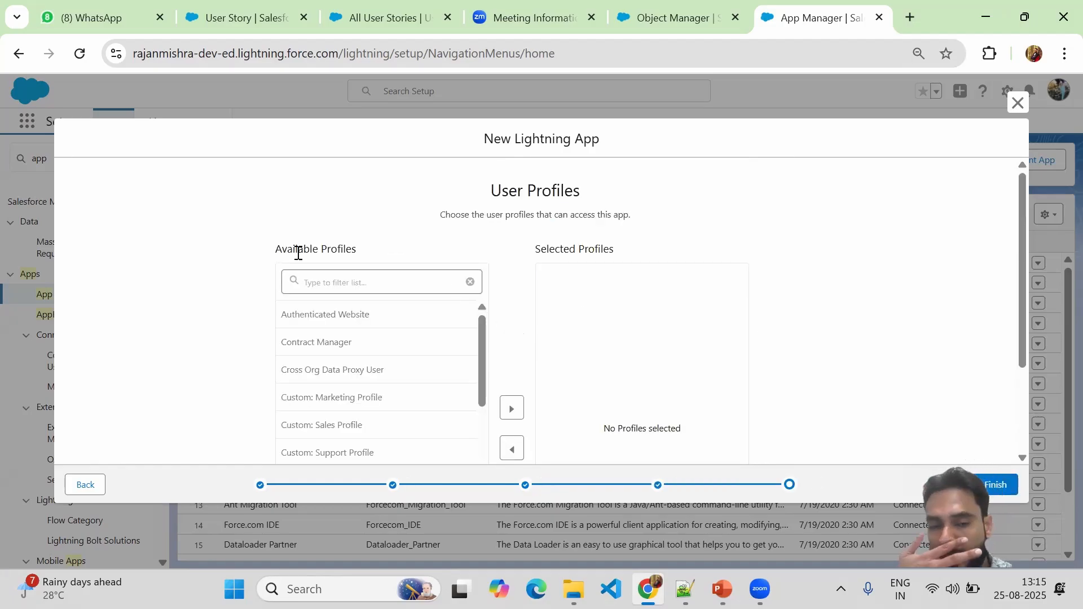
Give the System Administrator profile access and finish creating the My JIRA Board app.
left_click(353, 280)
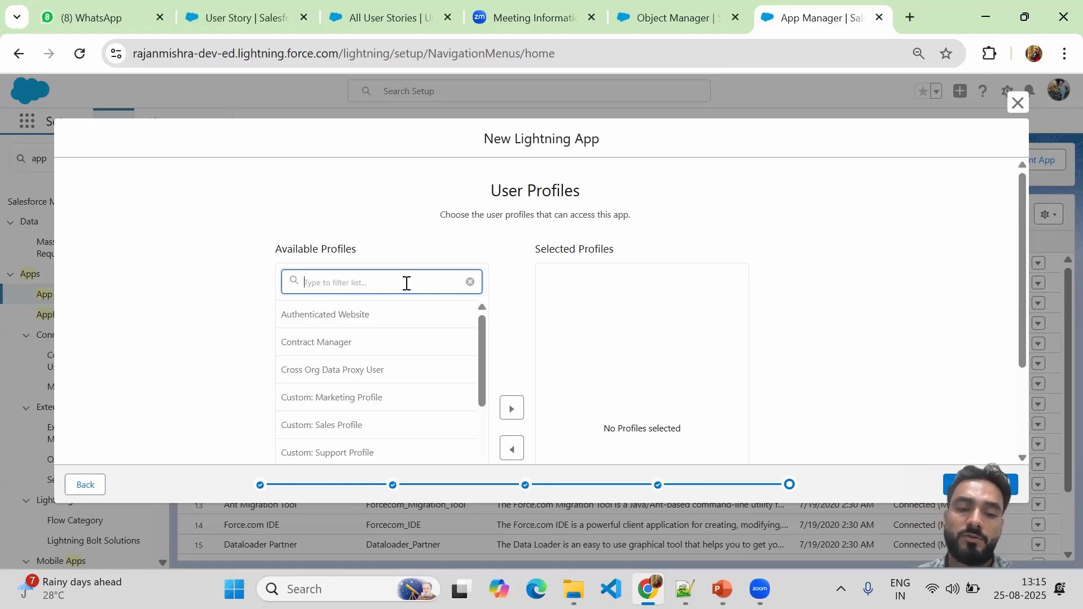
type("system")
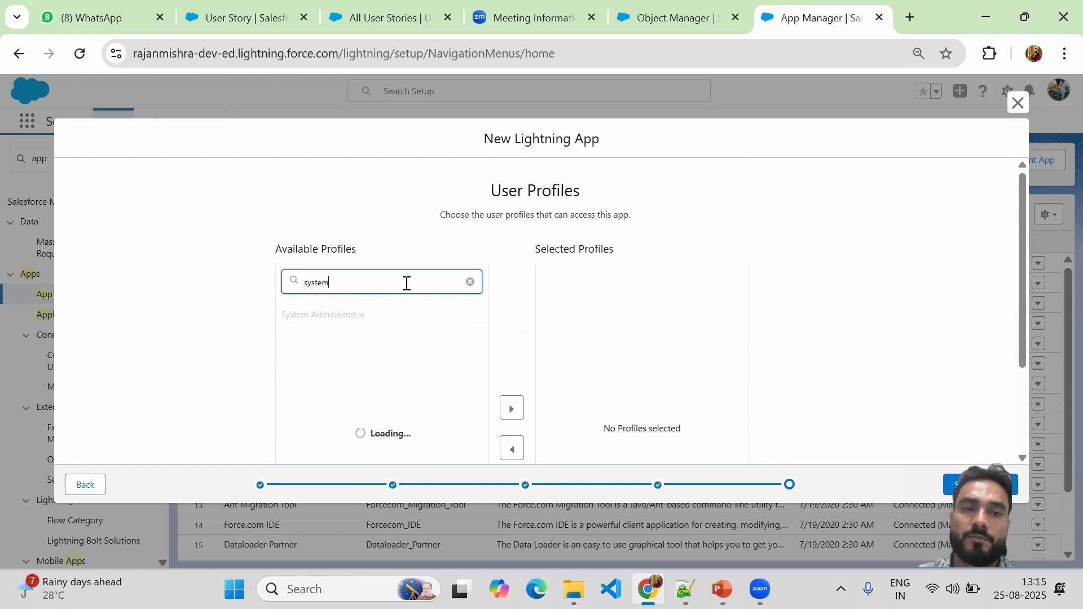
left_click(364, 317)
scroll(484, 321, "down", 2)
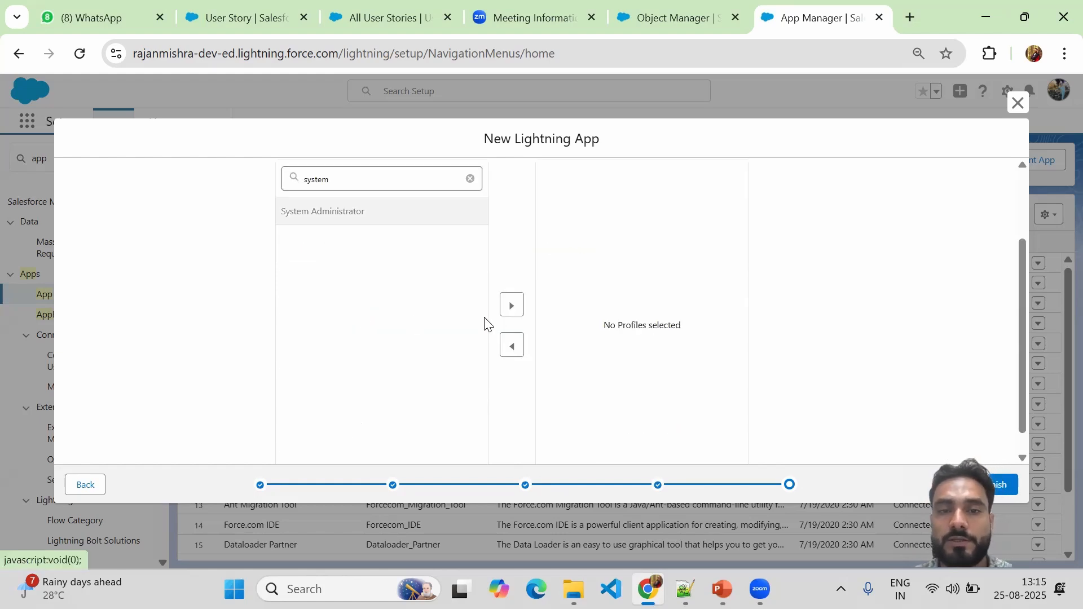
left_click(512, 307)
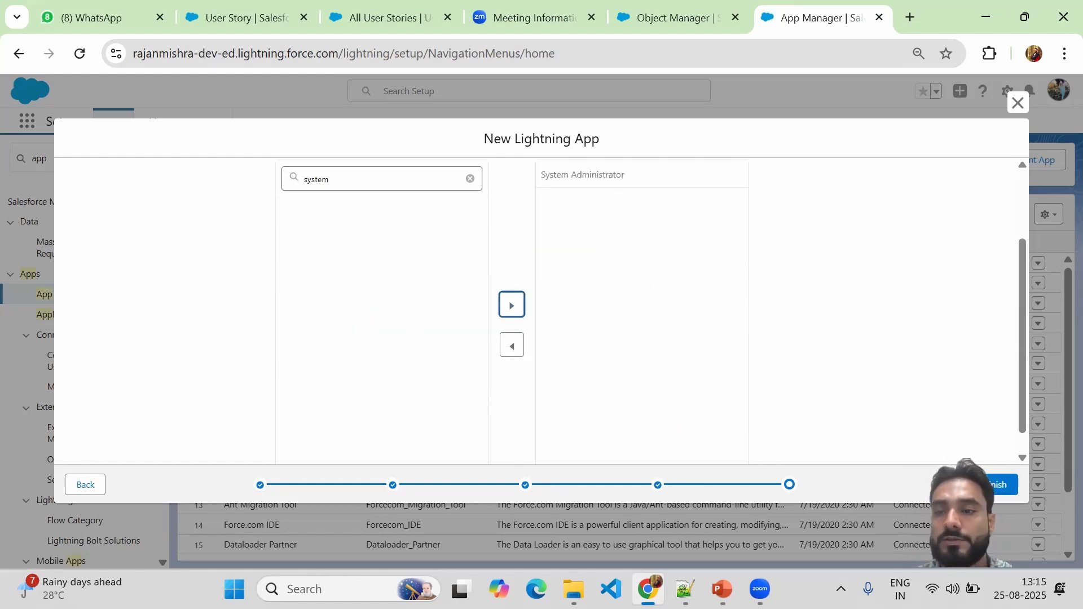
left_click(992, 486)
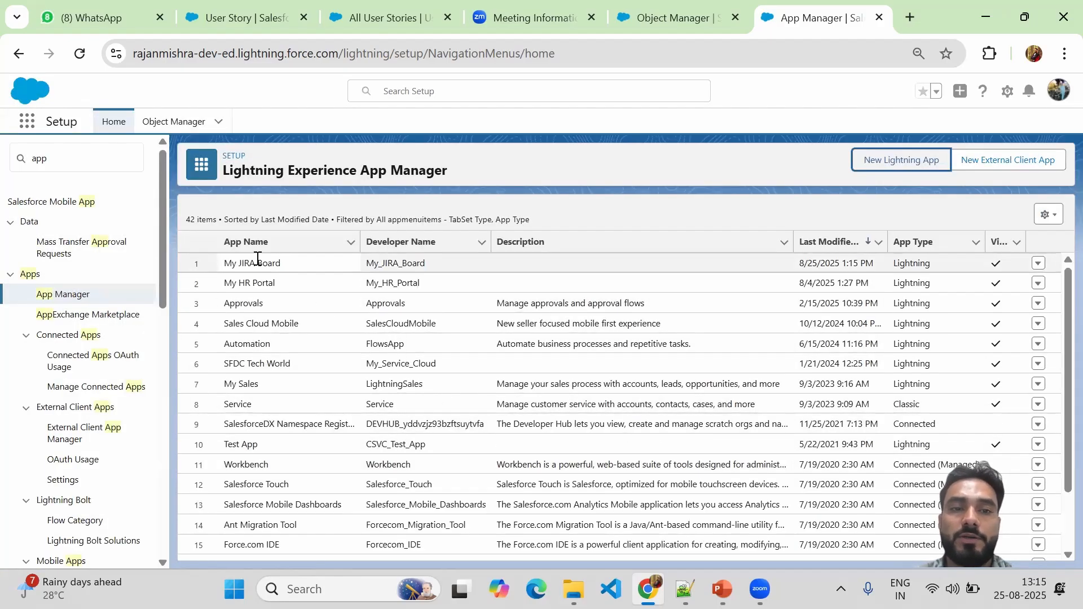
Launch the My JIRA Board app from the App Launcher by searching 'my'.
left_click_drag(224, 268, 289, 272)
left_click(671, 17)
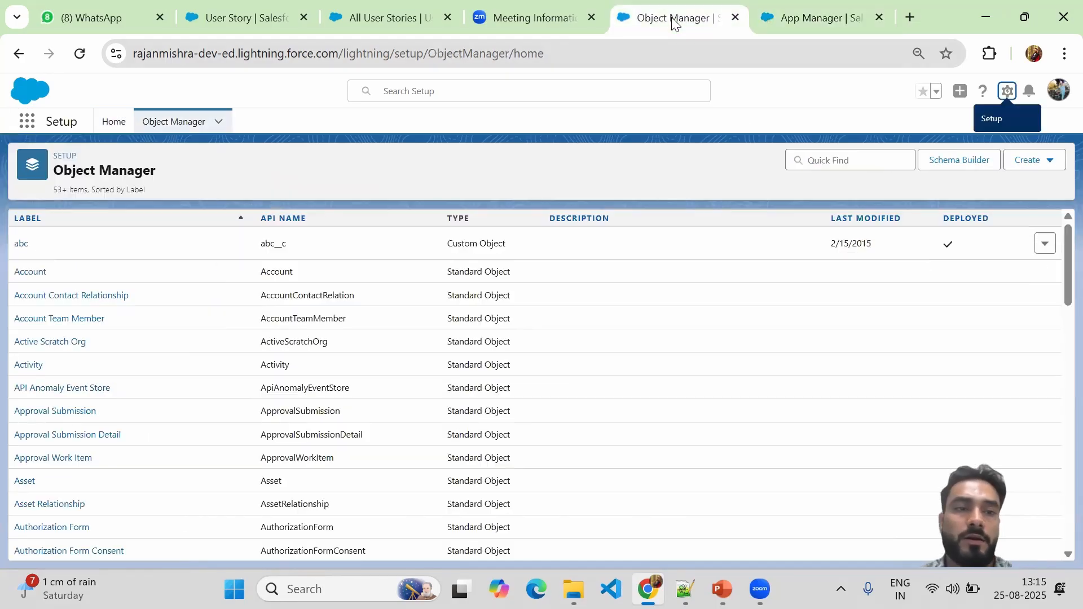
left_click(26, 121)
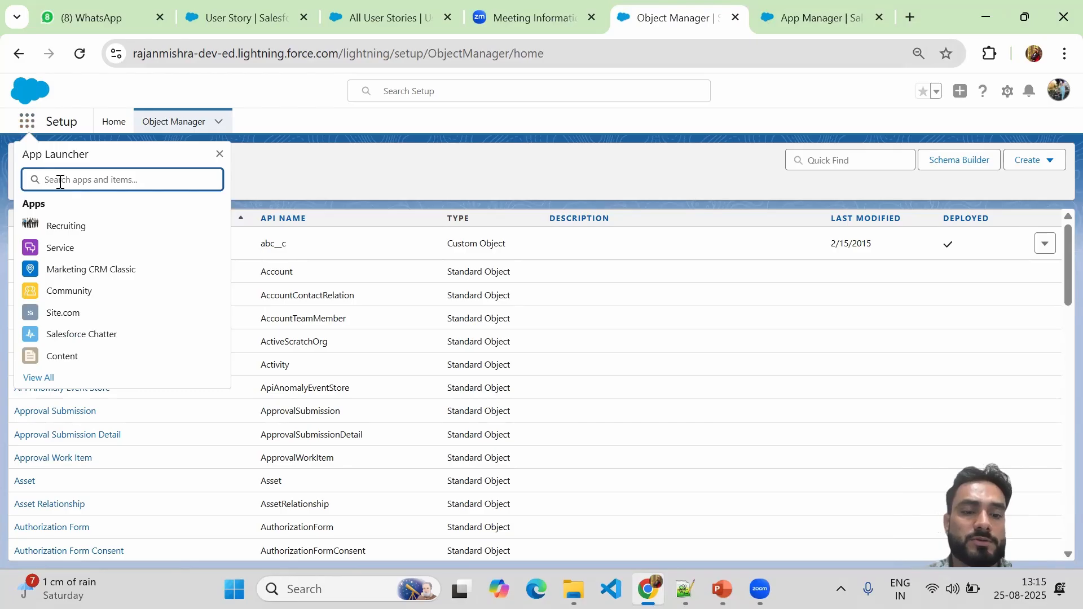
type("my")
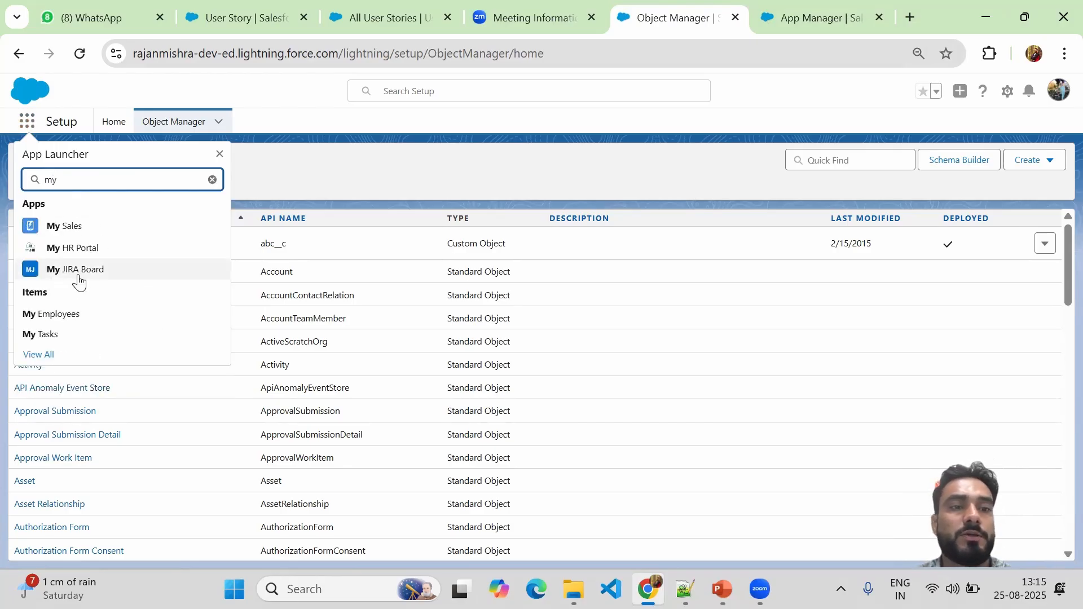
left_click(56, 275)
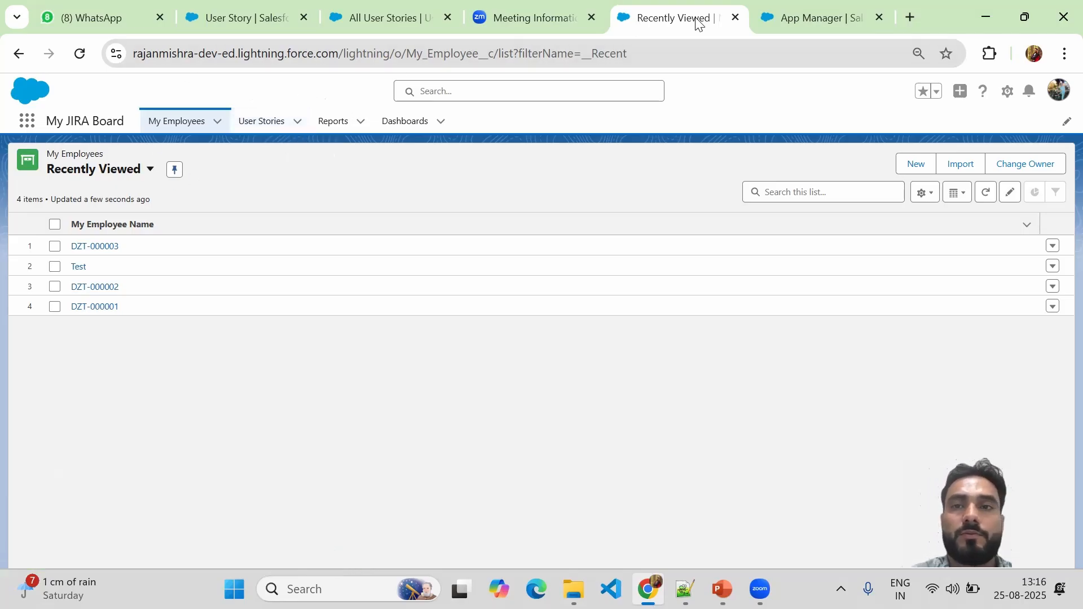
Open the User Story object's Fields & Relationships in Object Manager, then switch to the PowerPoint deck.
left_click(811, 22)
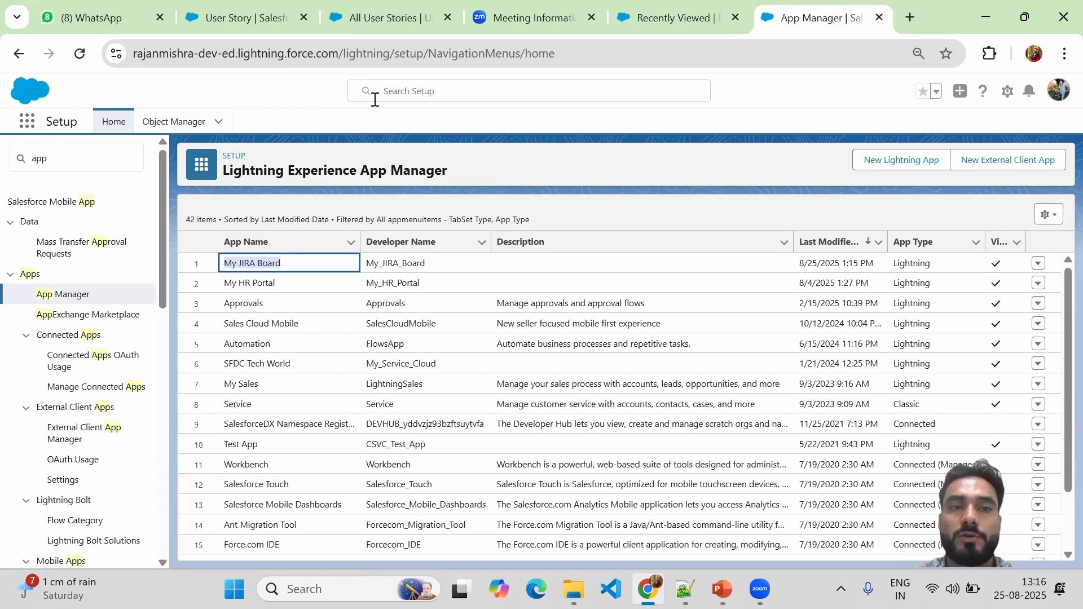
left_click(193, 123)
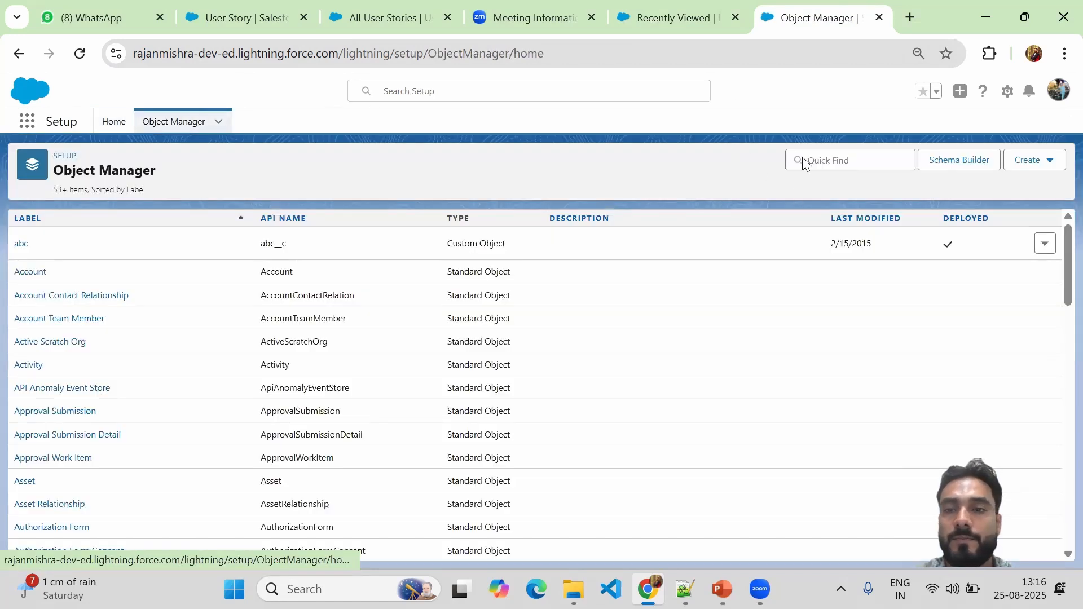
left_click(832, 159)
type("user")
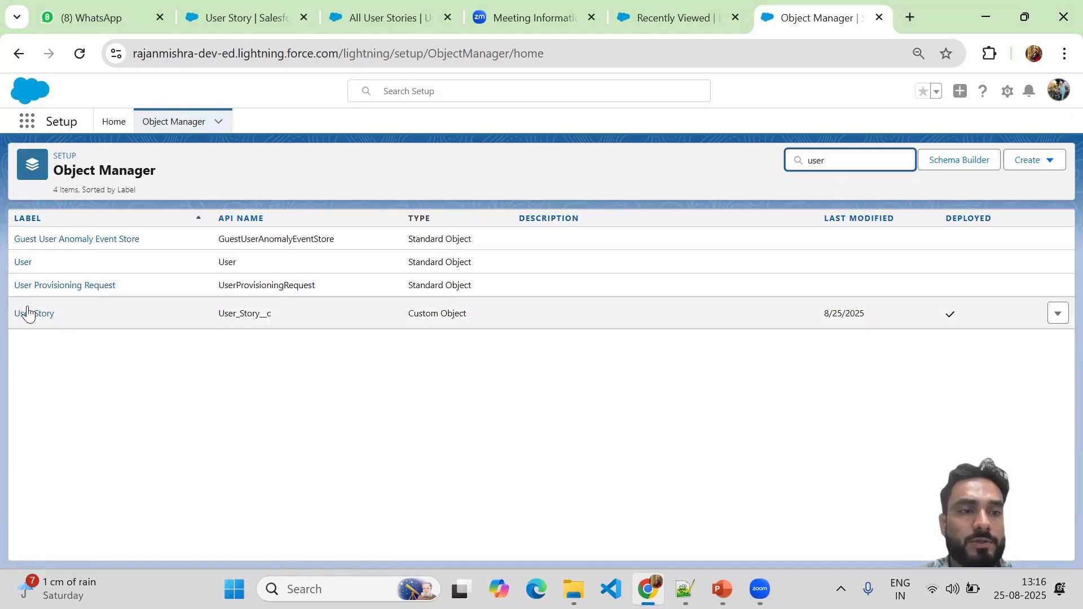
left_click(28, 314)
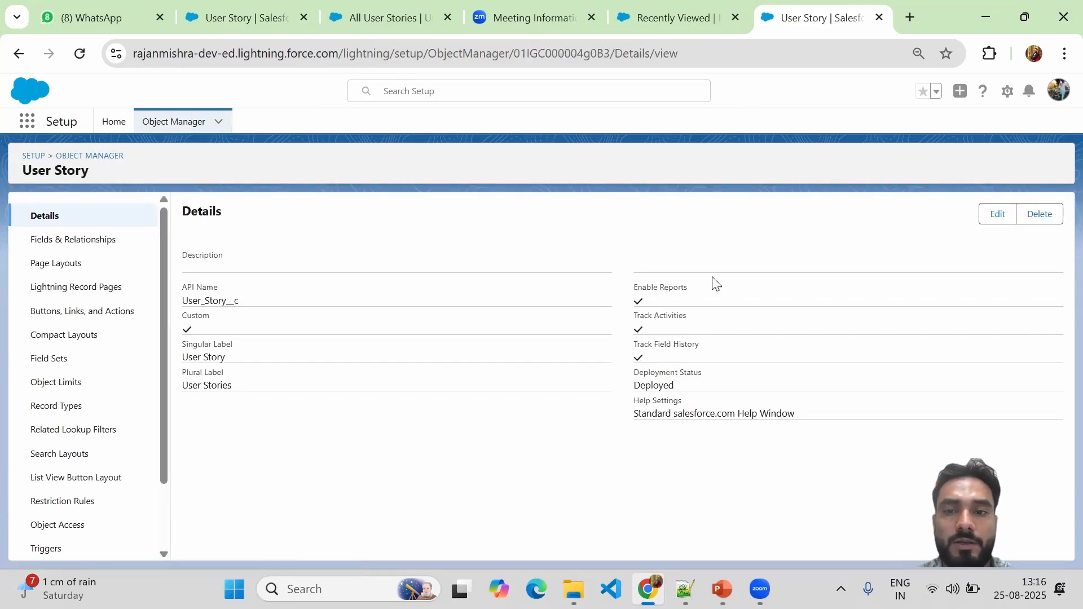
left_click(58, 249)
left_click(758, 511)
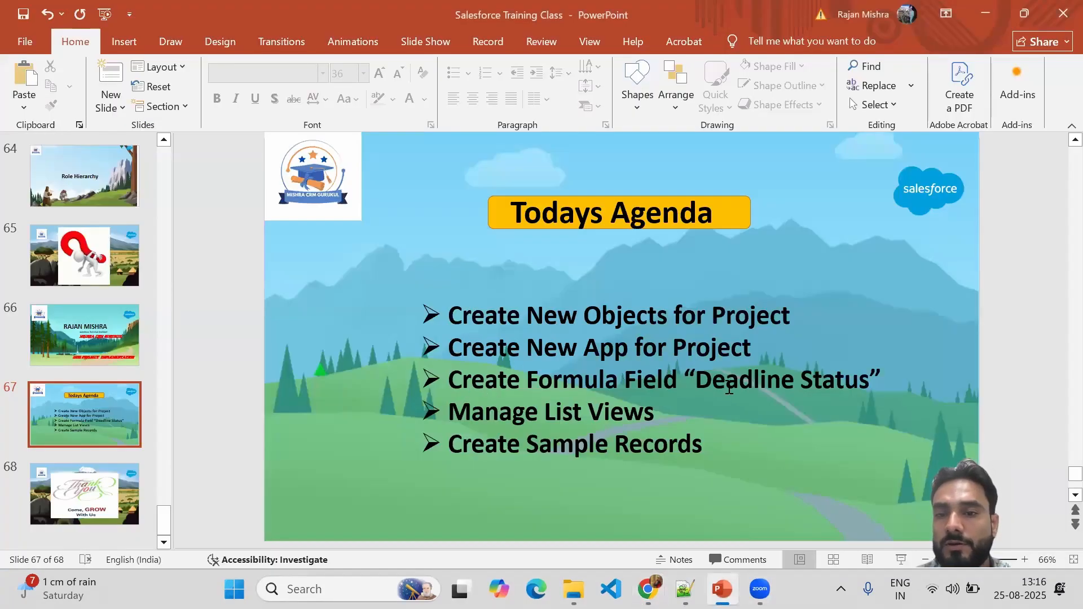
Highlight 'Deadline Status' on the Todays Agenda slide, then minimize PowerPoint.
left_click_drag(698, 384, 859, 384)
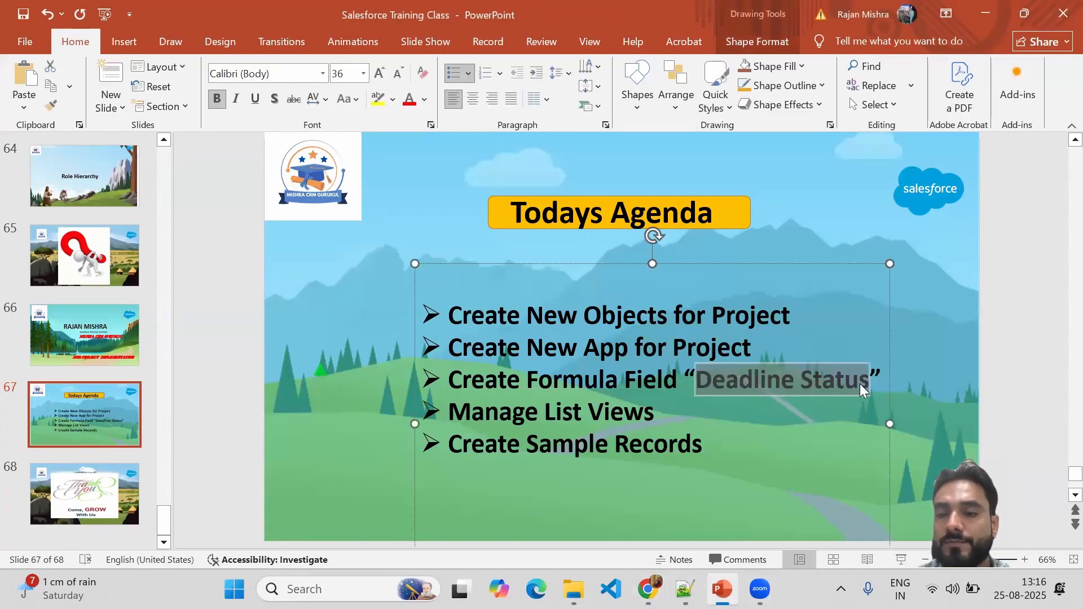
left_click(987, 19)
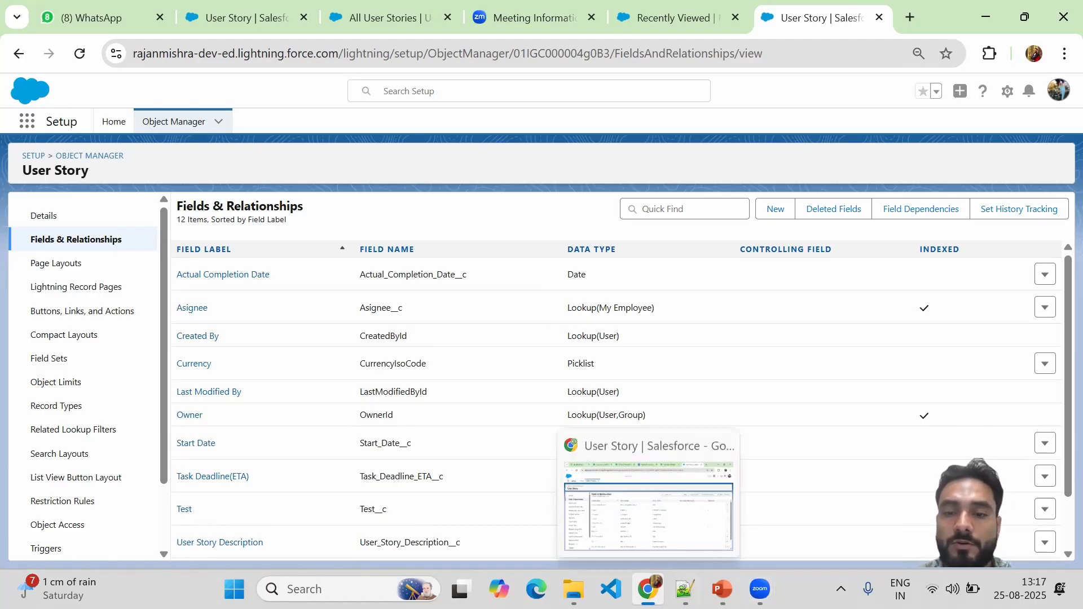
Select the 'Failed, Pass' values in the Notepad++ notes, then minimize the notes.
left_click(685, 589)
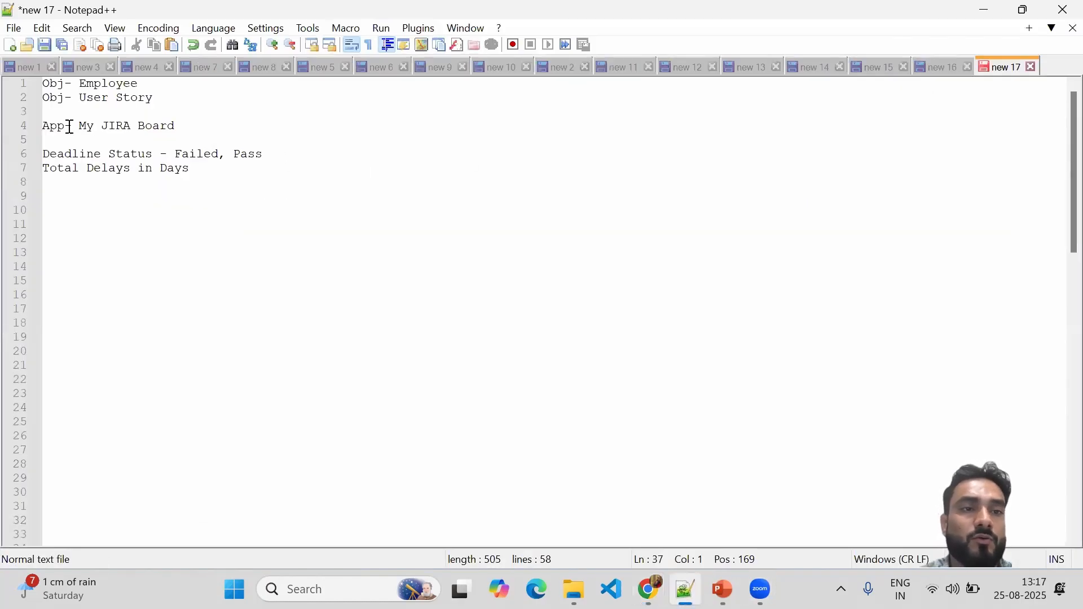
left_click_drag(175, 155, 268, 156)
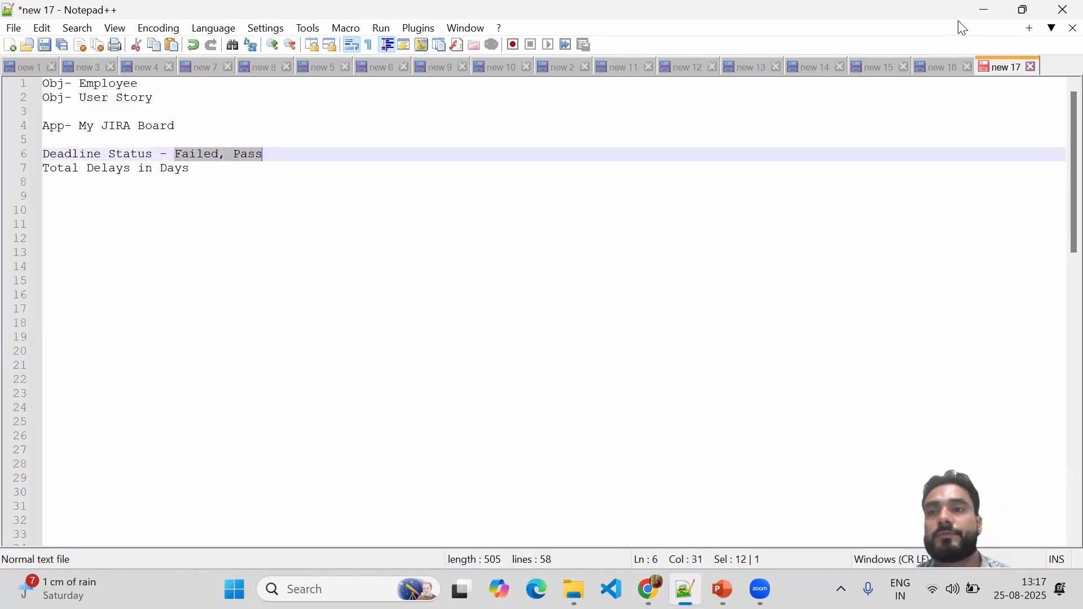
left_click(983, 12)
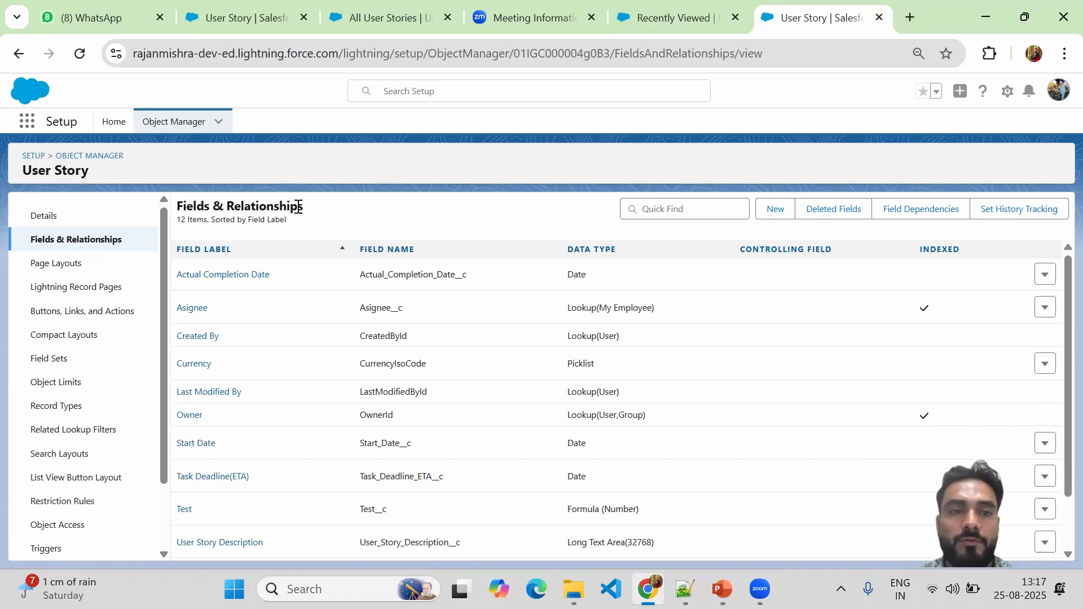
Start a new Formula custom field on User Story and advance to step 2.
left_click(772, 215)
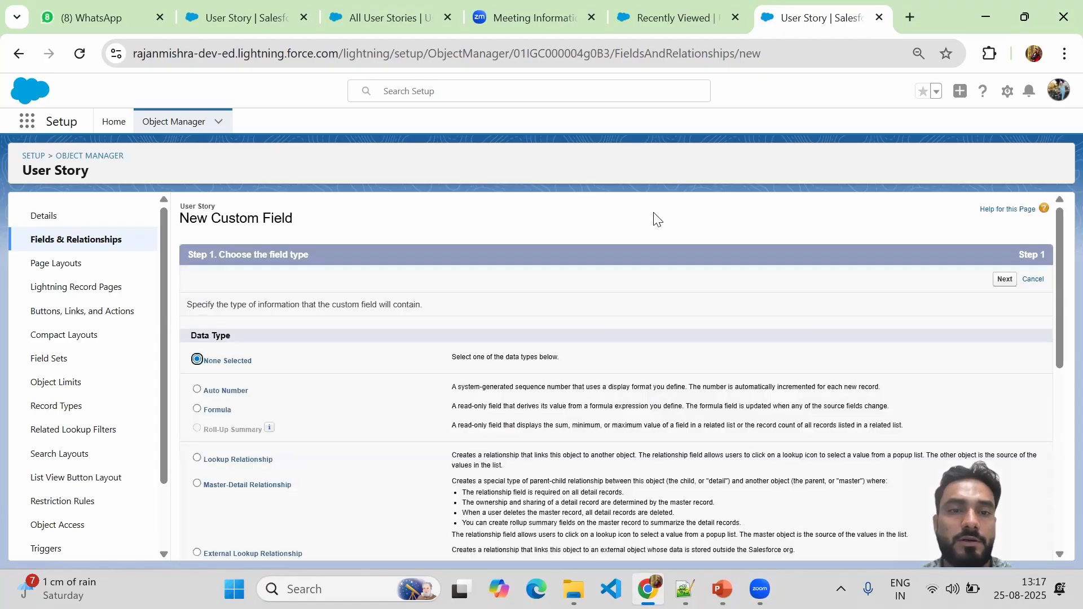
left_click_drag(1056, 308, 1058, 375)
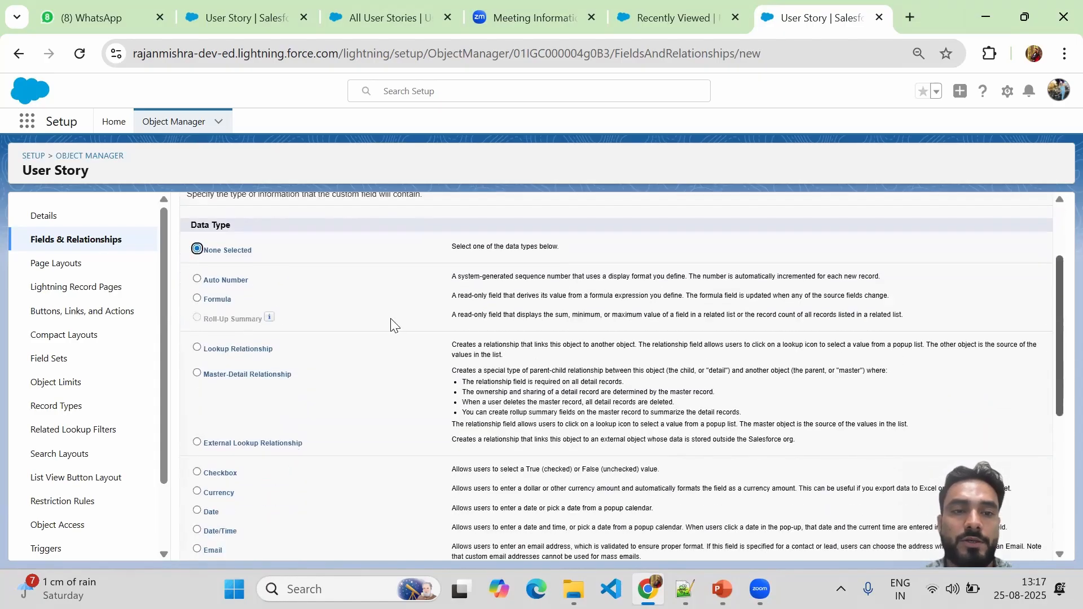
left_click(196, 299)
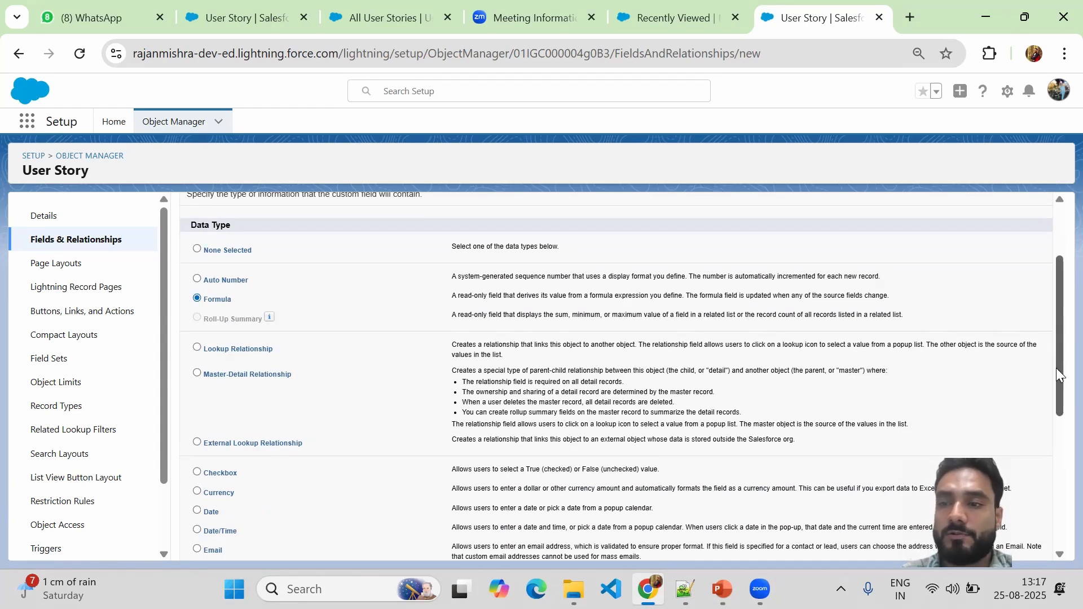
left_click_drag(1058, 375, 1059, 556)
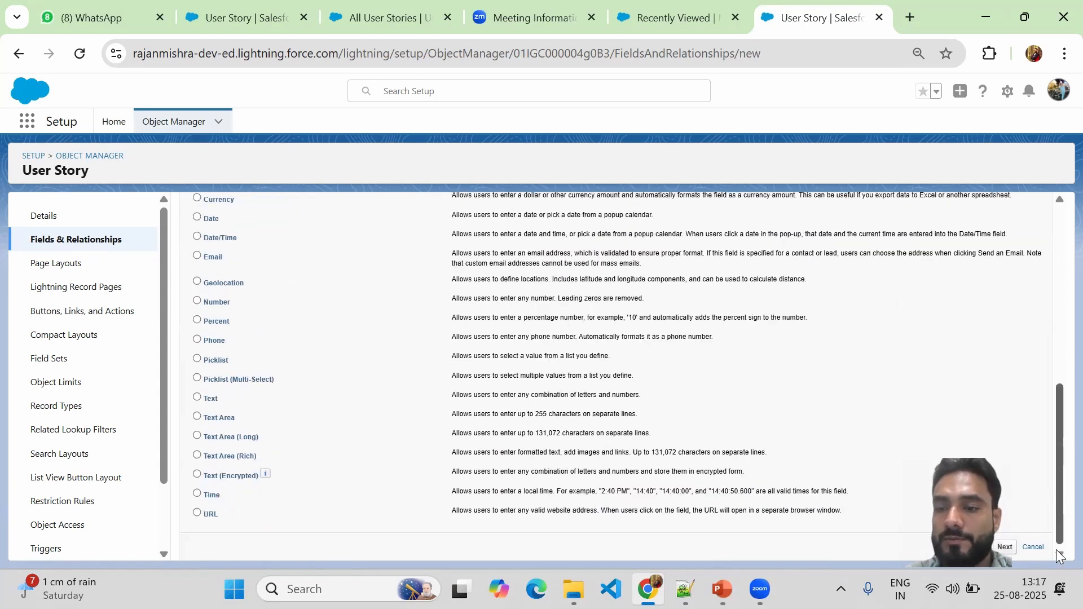
left_click(1006, 547)
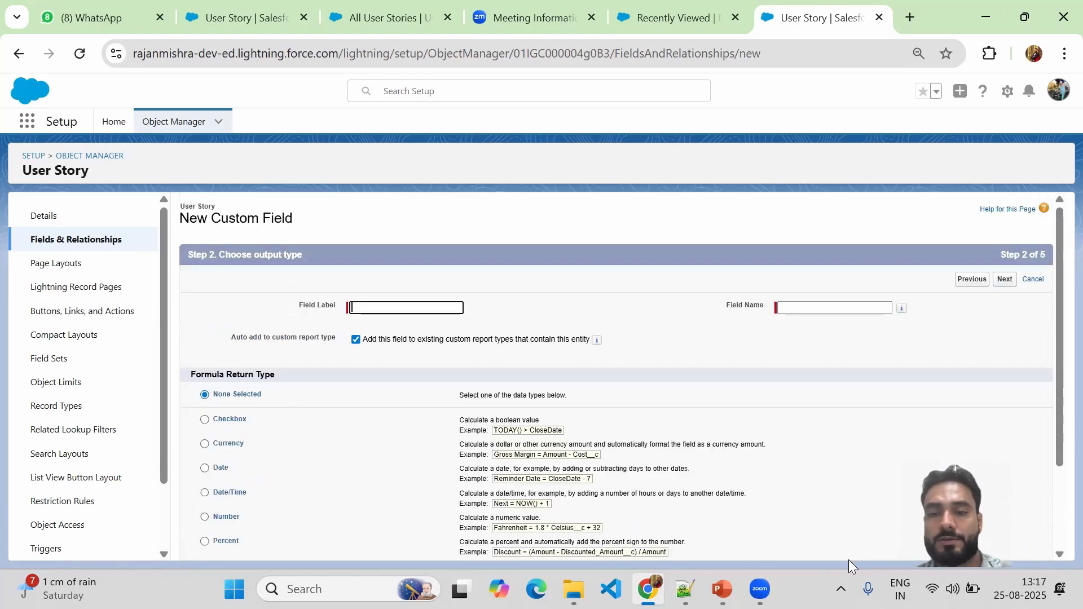
Select the 'Deadline Status' name in the Notepad++ notes and return to the field form.
left_click(684, 589)
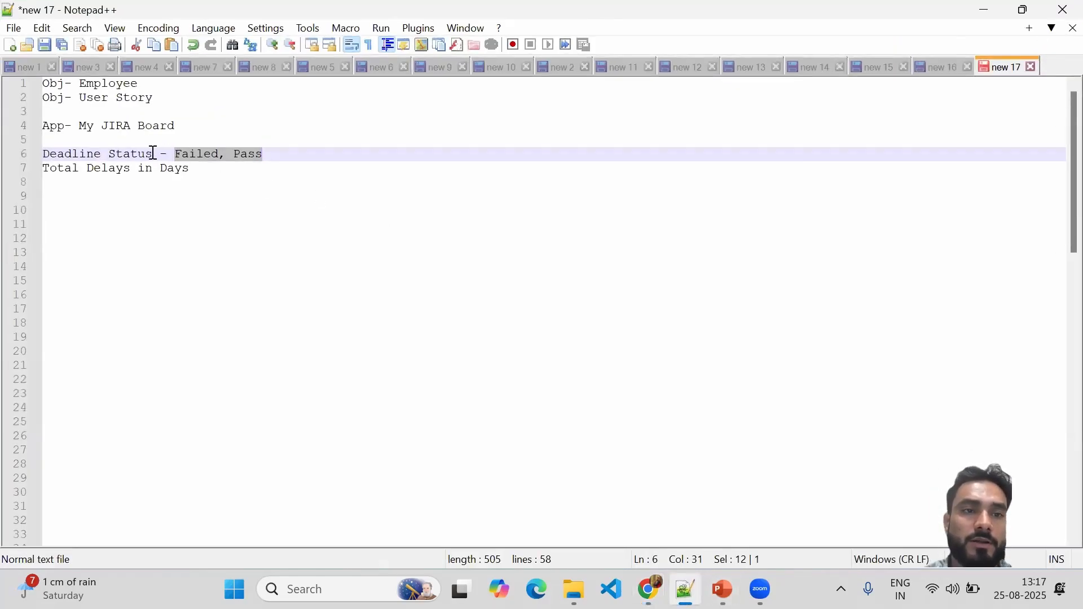
left_click_drag(153, 153, 43, 154)
key("ctrl+c")
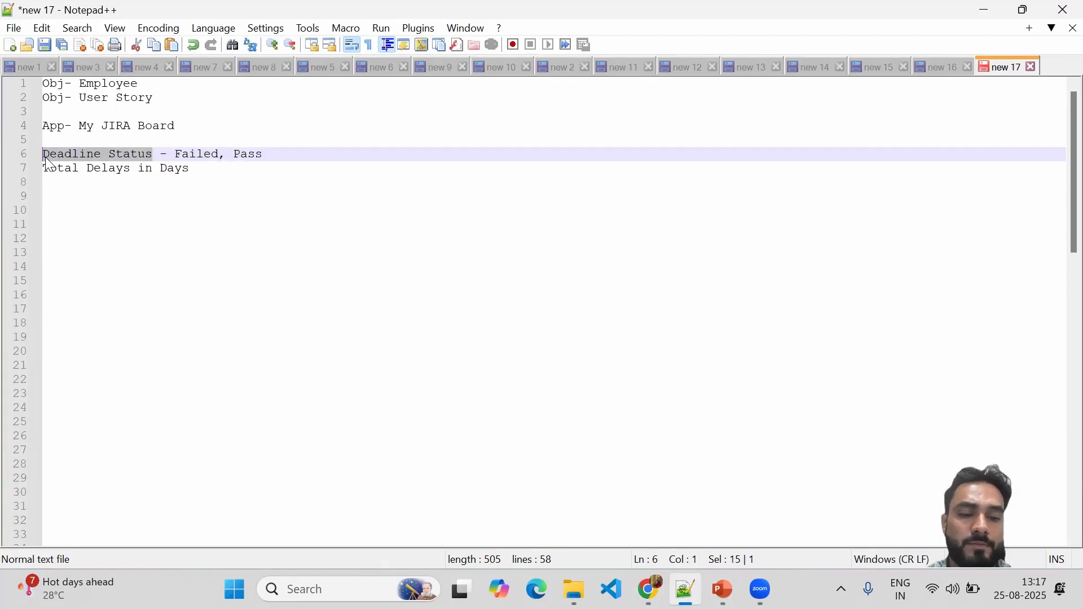
left_click(984, 14)
Label the formula field 'Deadline Status' with field name Deadline_Status and choose the Text return type.
left_click(391, 308)
key("ctrl+v")
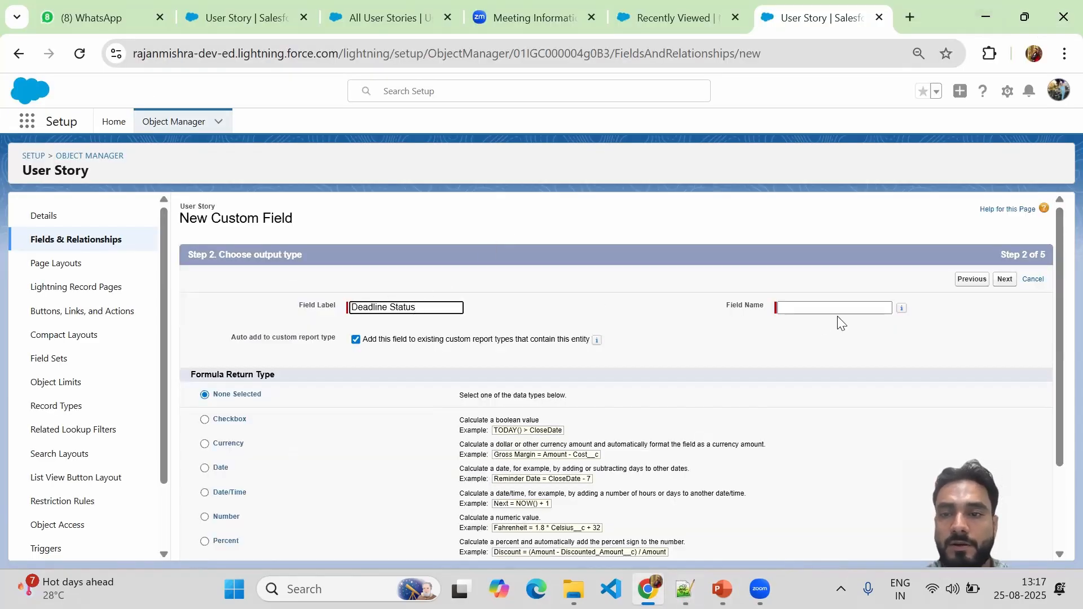
left_click(821, 307)
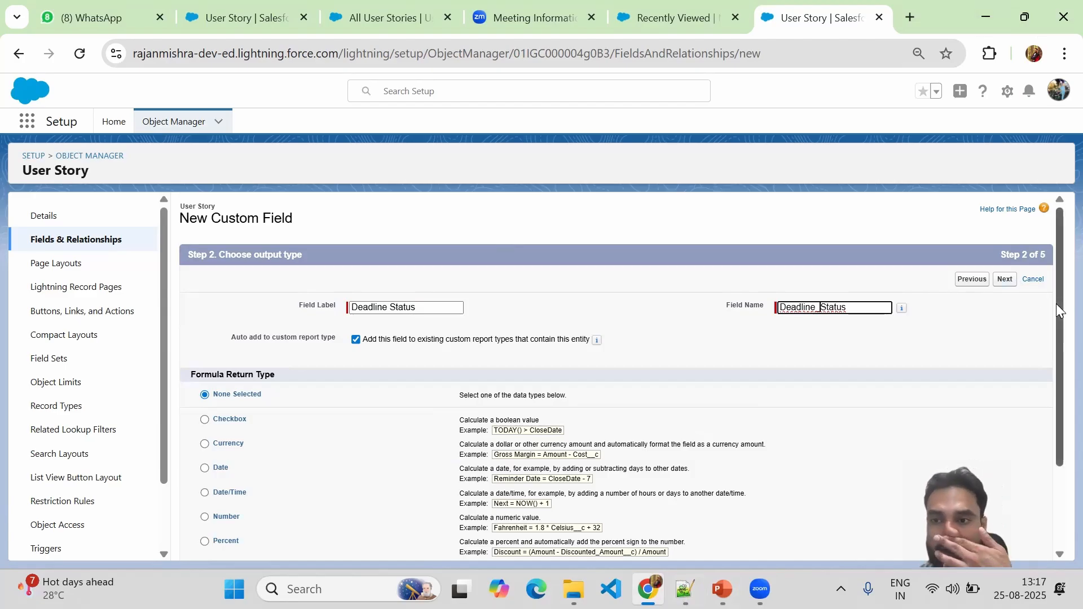
left_click_drag(1056, 303, 1056, 366)
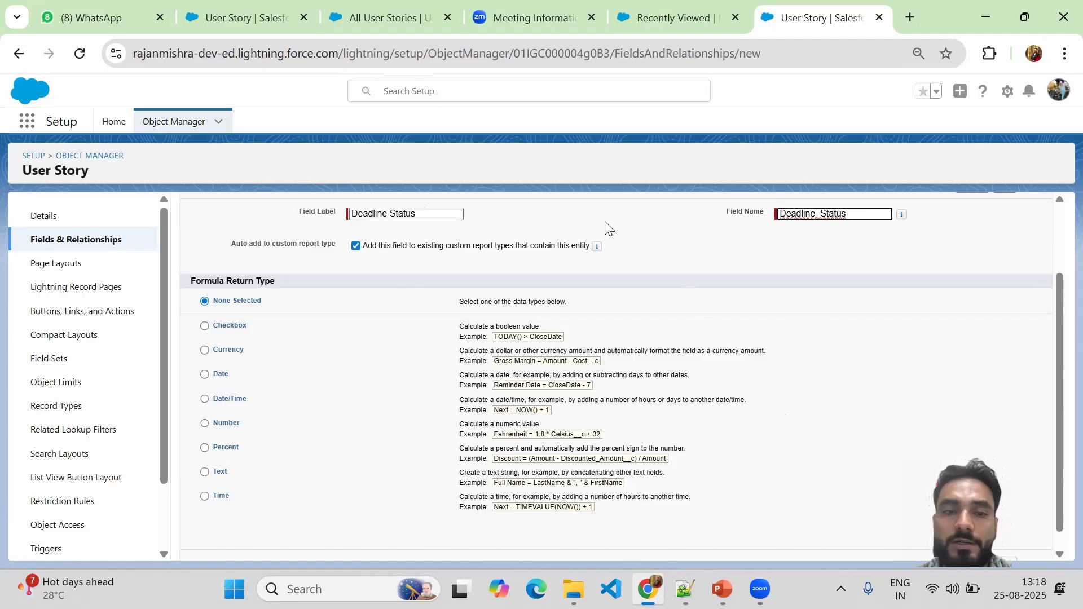
left_click(205, 470)
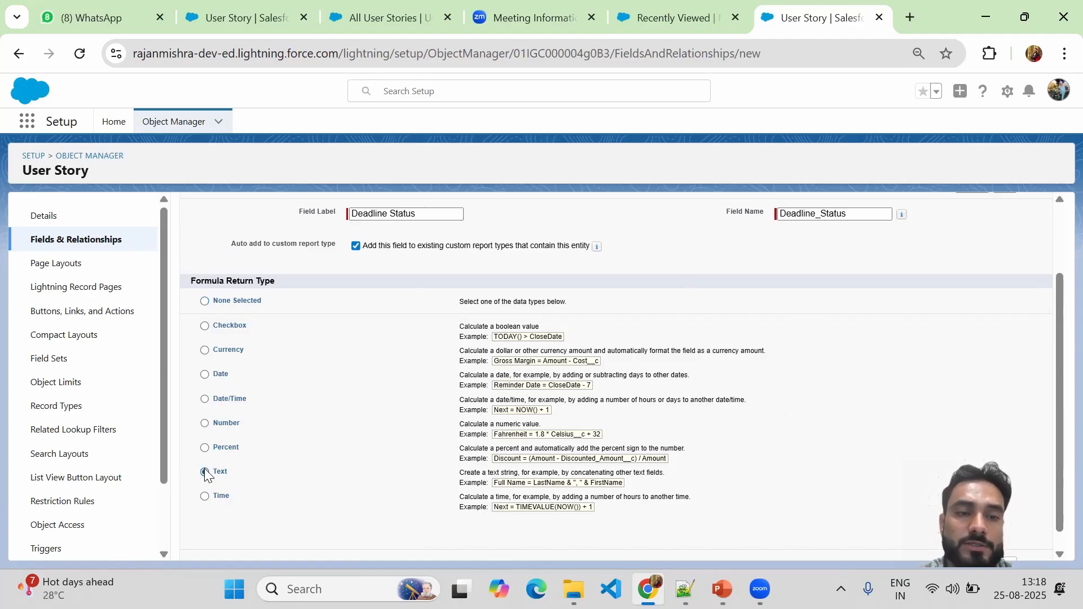
left_click_drag(1058, 286, 1056, 300)
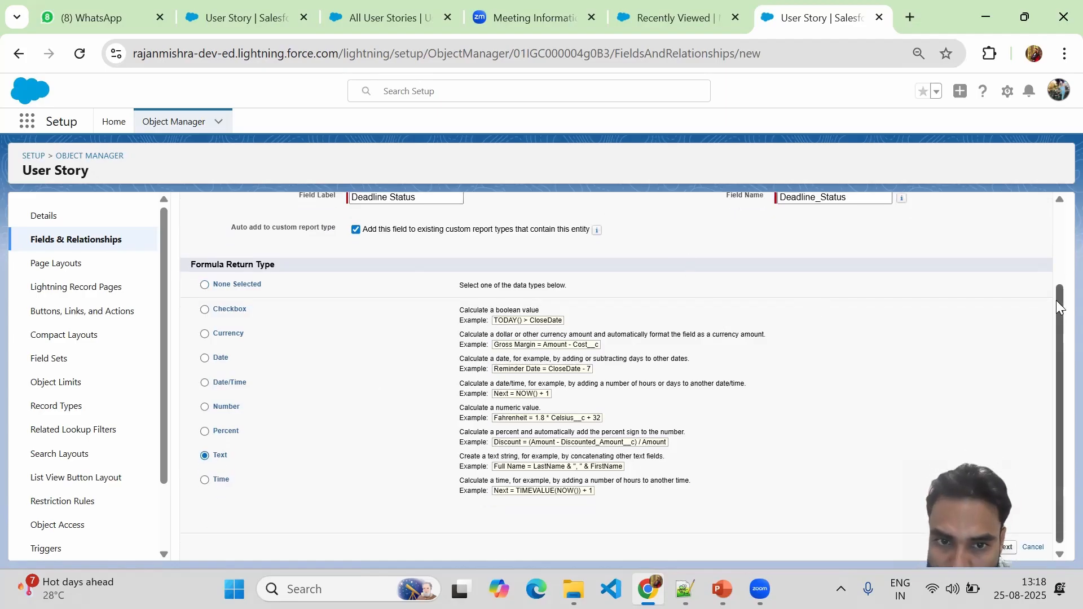
Move on to the formula step and switch to the Advanced Formula editor.
left_click(1005, 543)
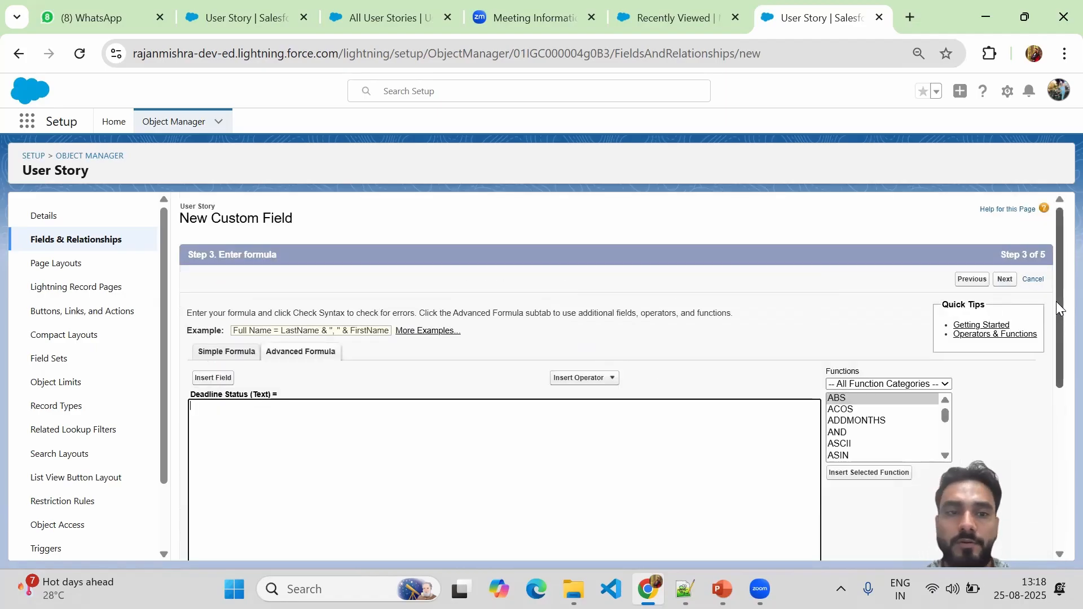
left_click_drag(1057, 309, 1057, 339)
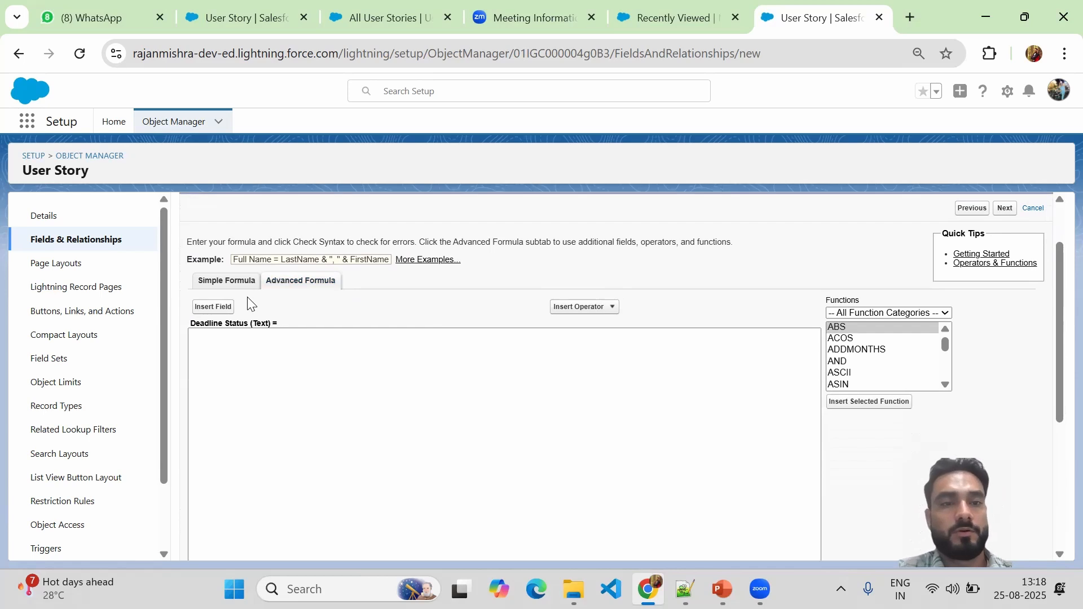
left_click(214, 282)
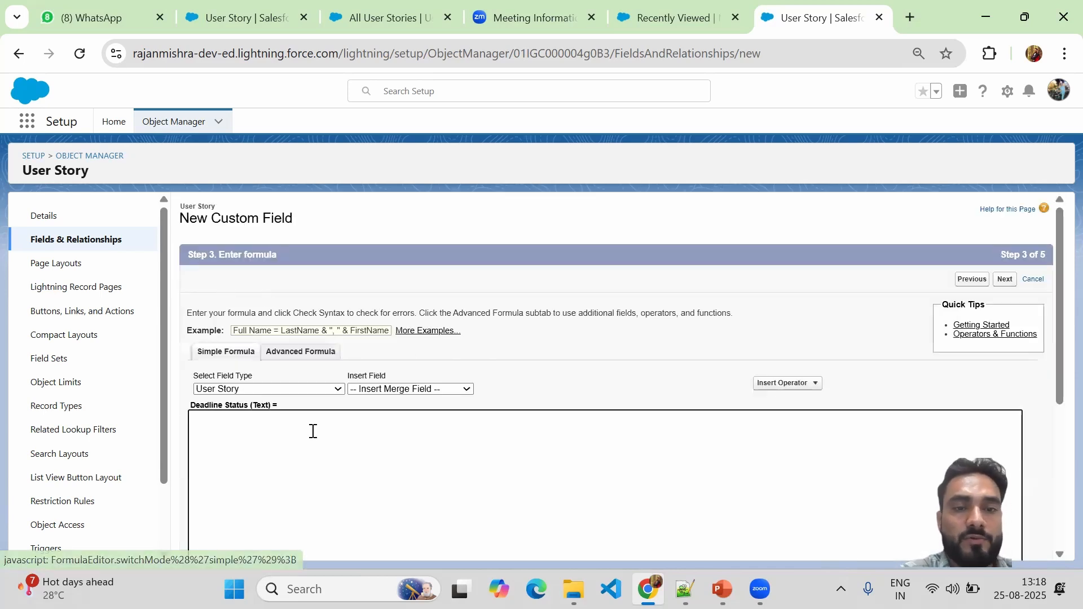
left_click(292, 360)
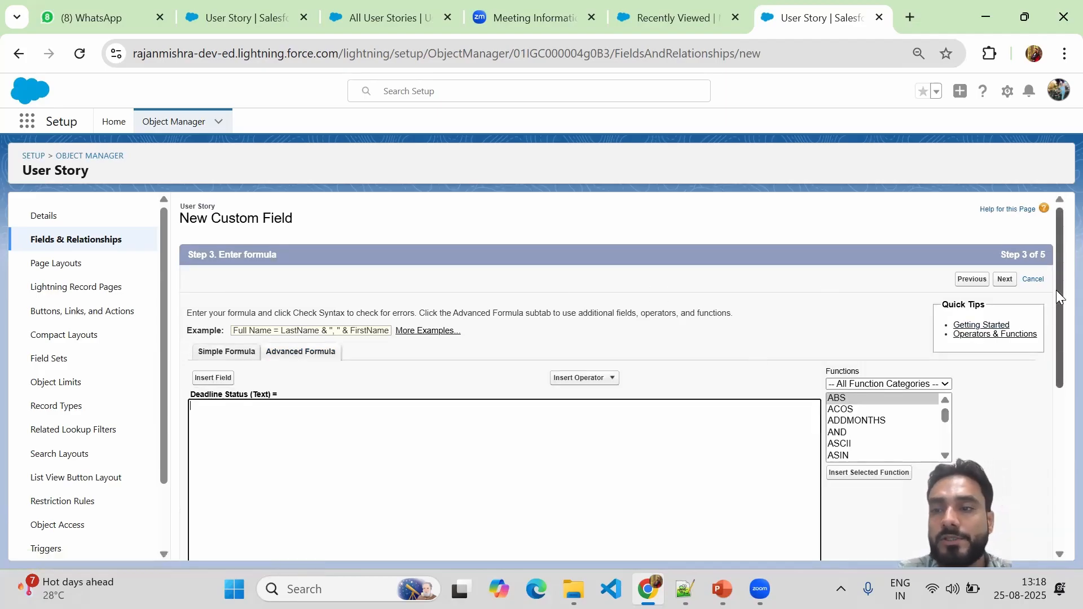
left_click_drag(1056, 290, 1056, 345)
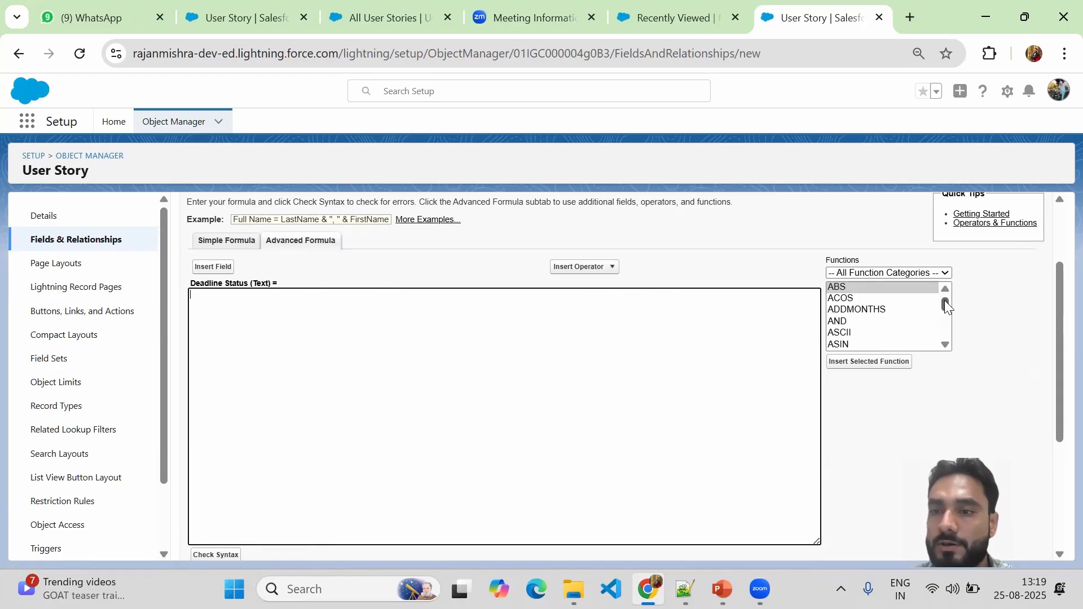
Find IF in the Functions list and display its syntax and description.
left_click_drag(945, 301, 946, 309)
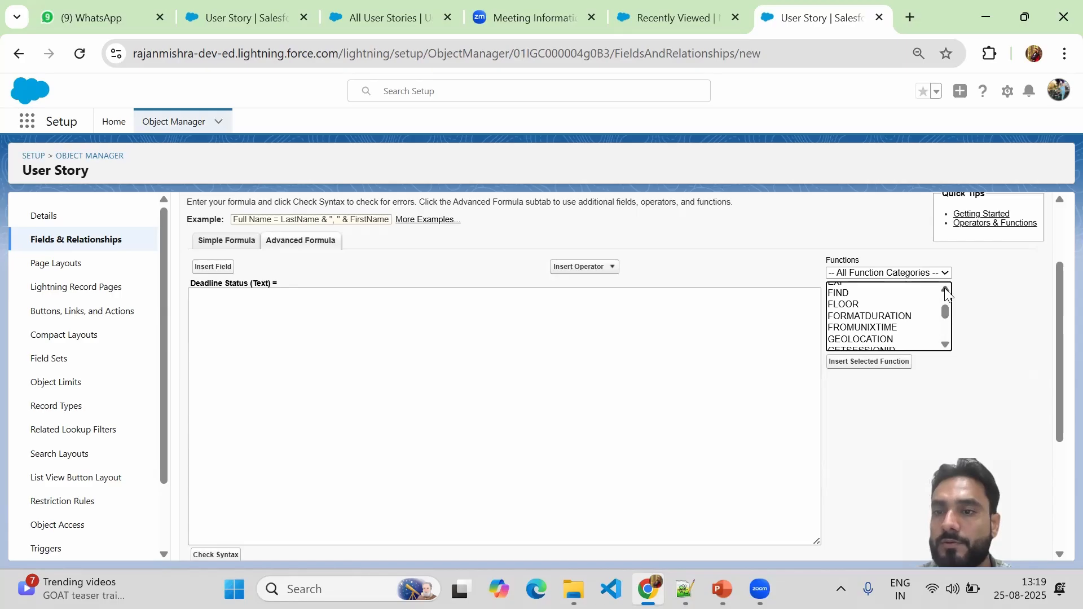
scroll(946, 291, "up", 1)
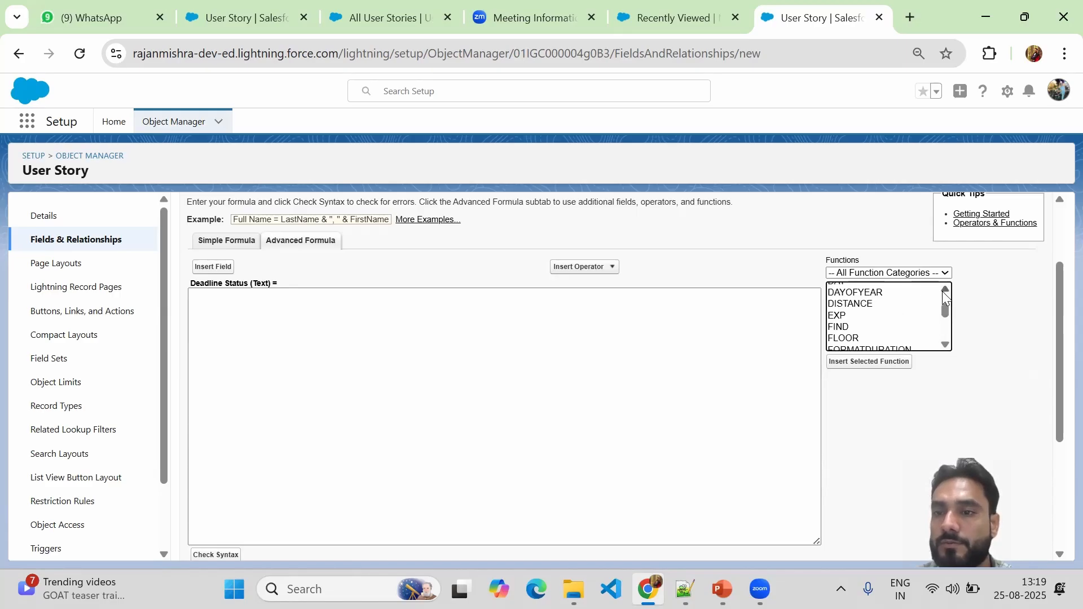
left_click(943, 290)
left_click(944, 345)
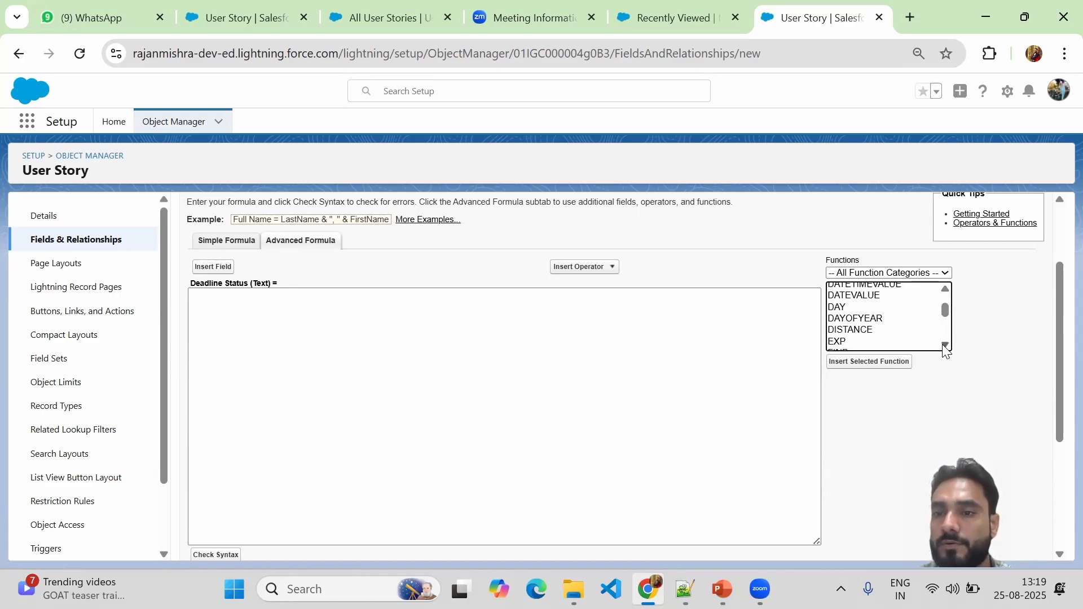
scroll(945, 345, "down", 4)
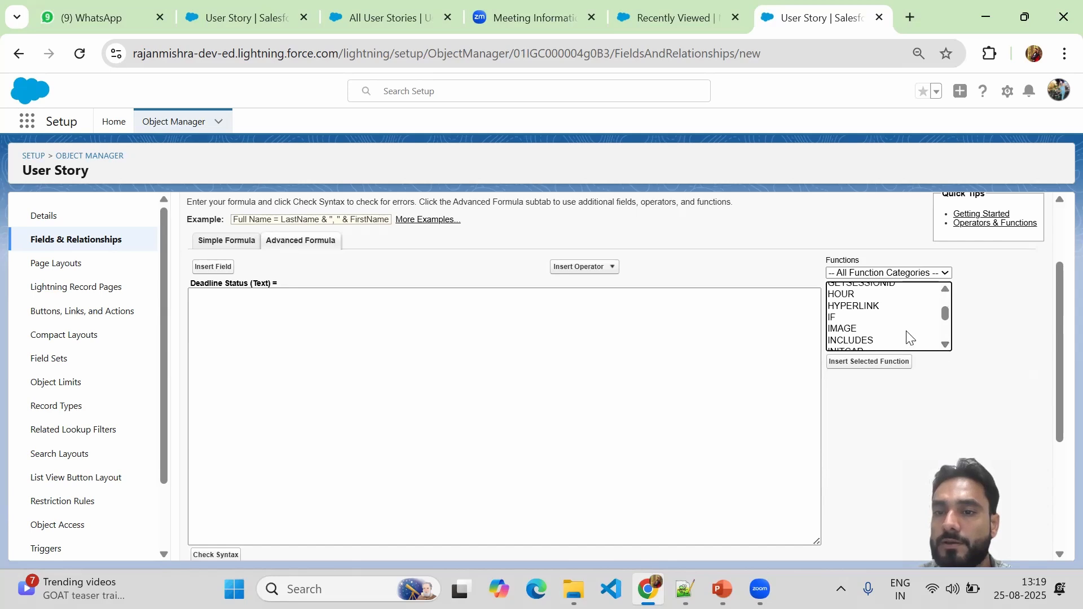
left_click(838, 317)
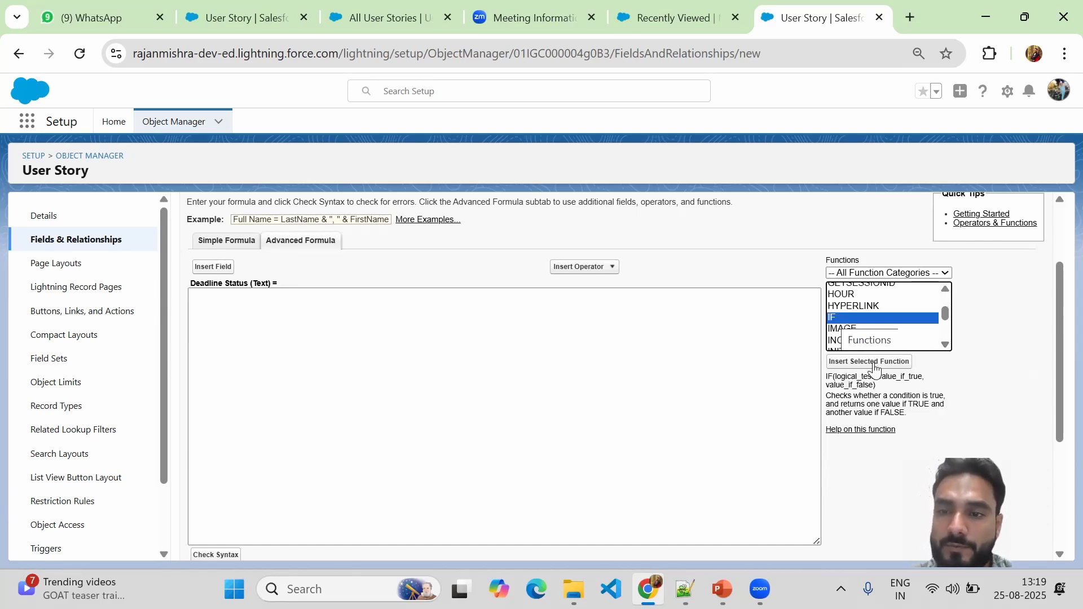
Insert the IF(logical_test, value_if_true, value_if_false) template on its own line, then glance at the PowerPoint agenda.
left_click(839, 363)
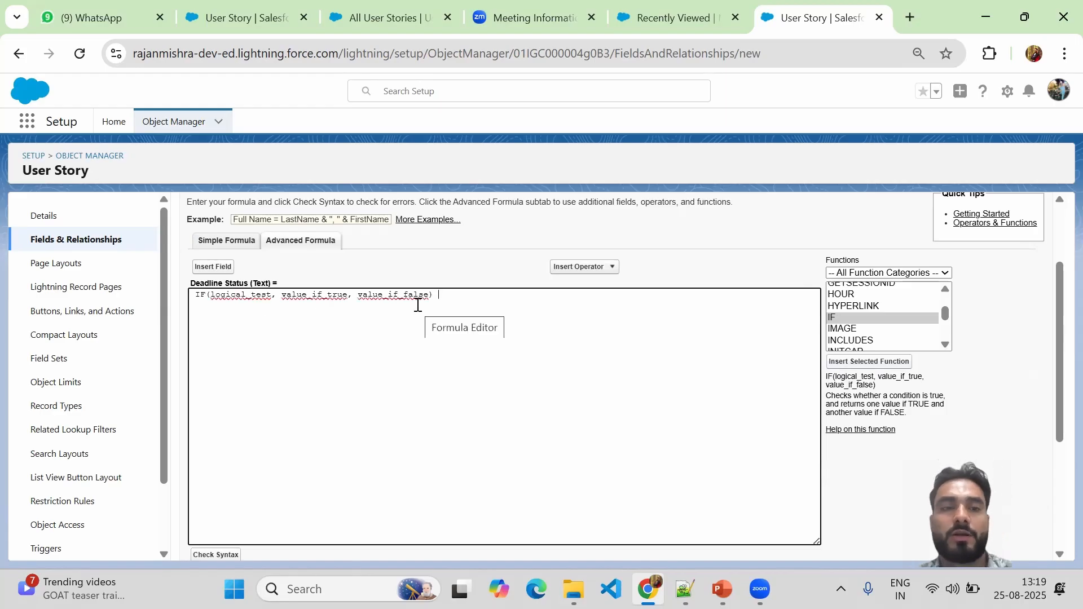
key("Return")
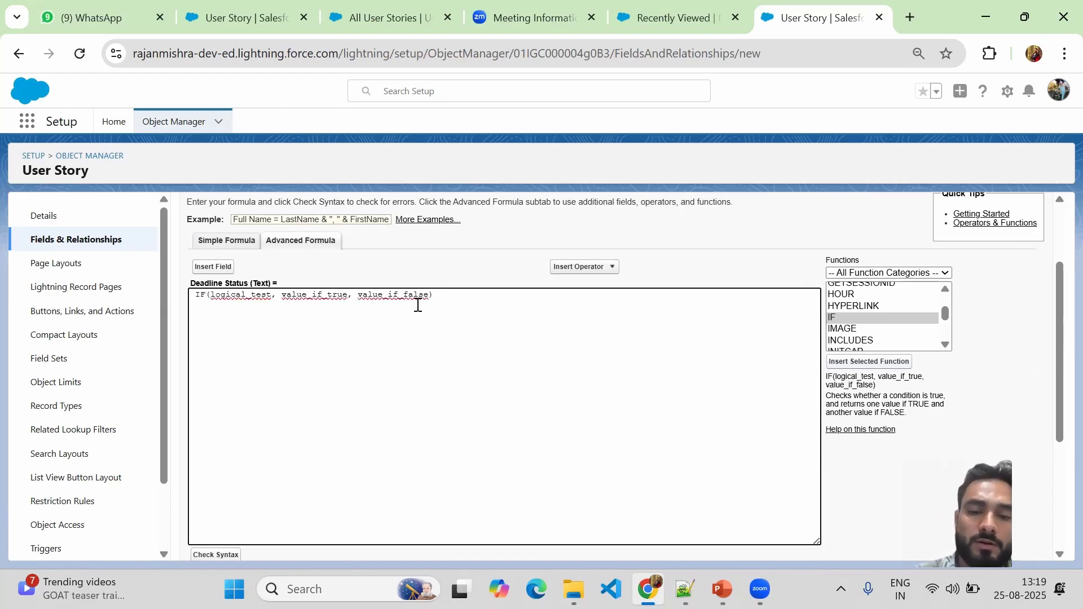
key("BackSpace")
key("BackSpace")
key("BackSpace")
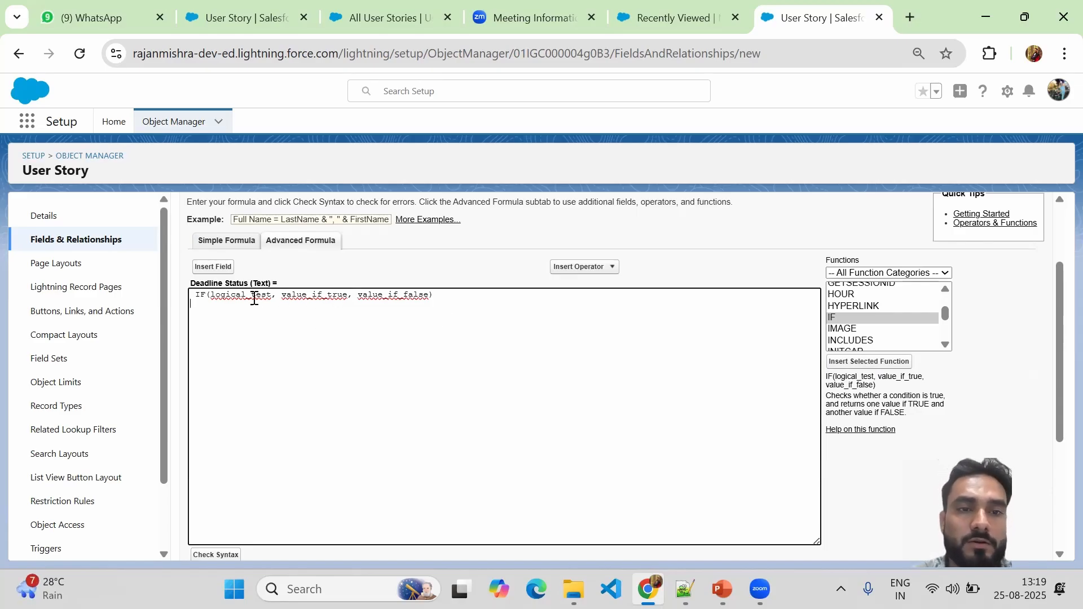
key("Return")
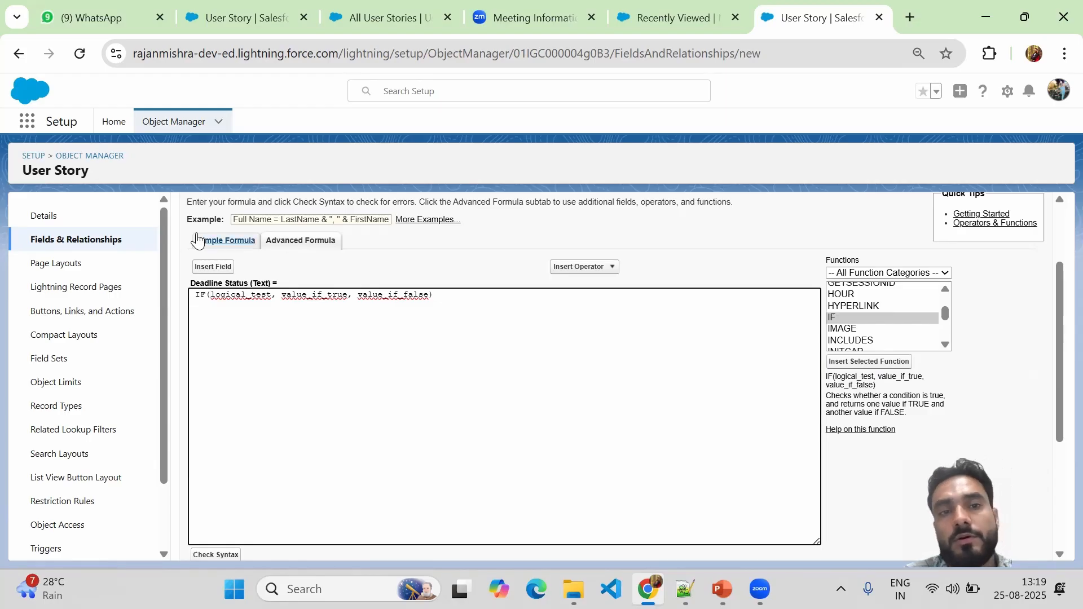
mouse_move(1056, 289)
left_mouse_down()
mouse_move(1052, 216)
mouse_move(1054, 270)
left_mouse_up()
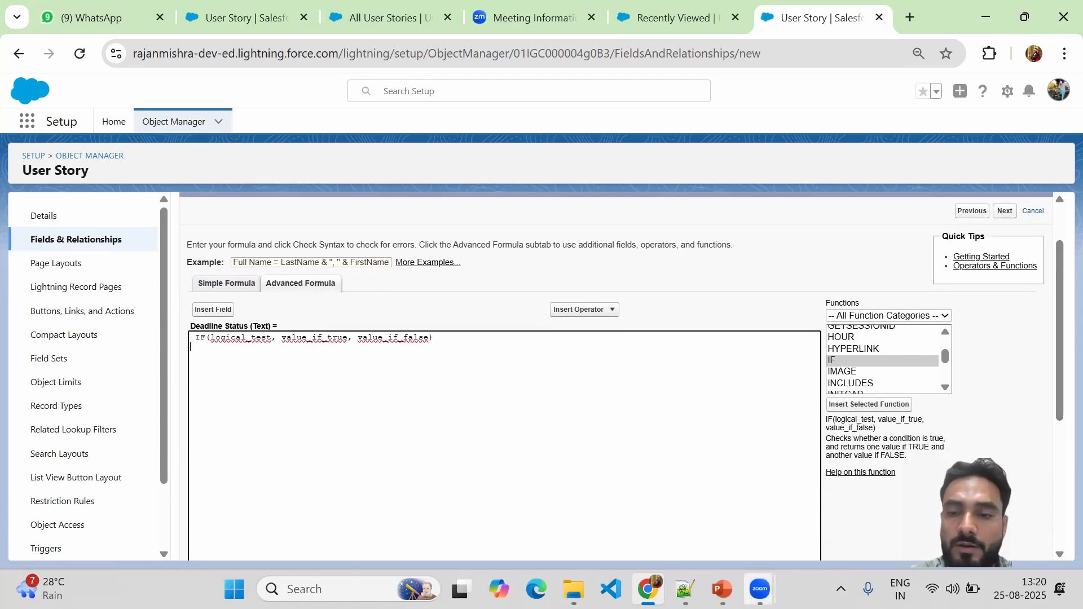
left_click(722, 589)
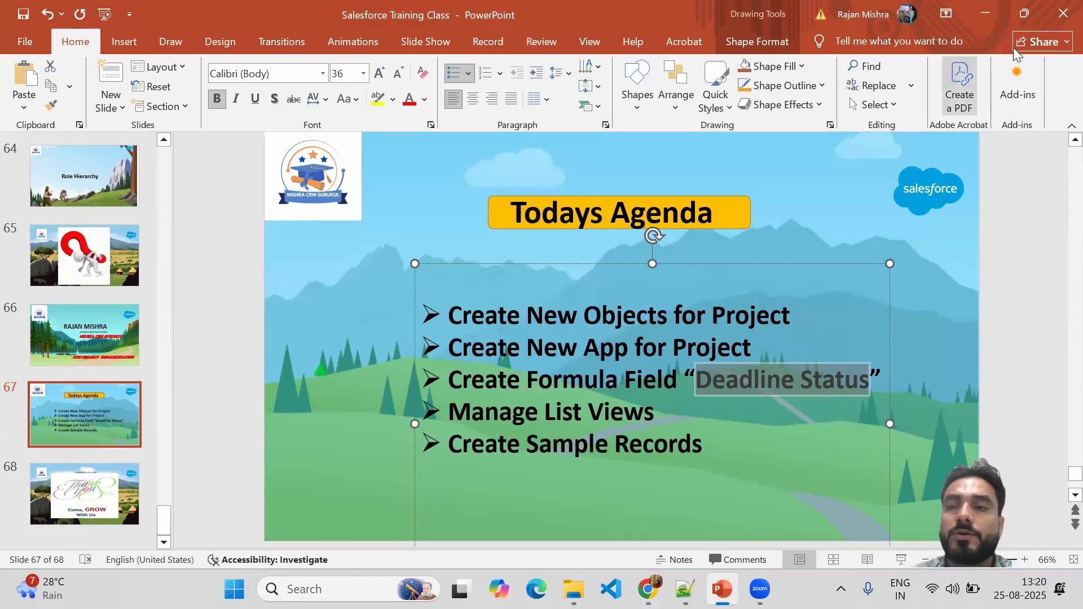
left_click(987, 17)
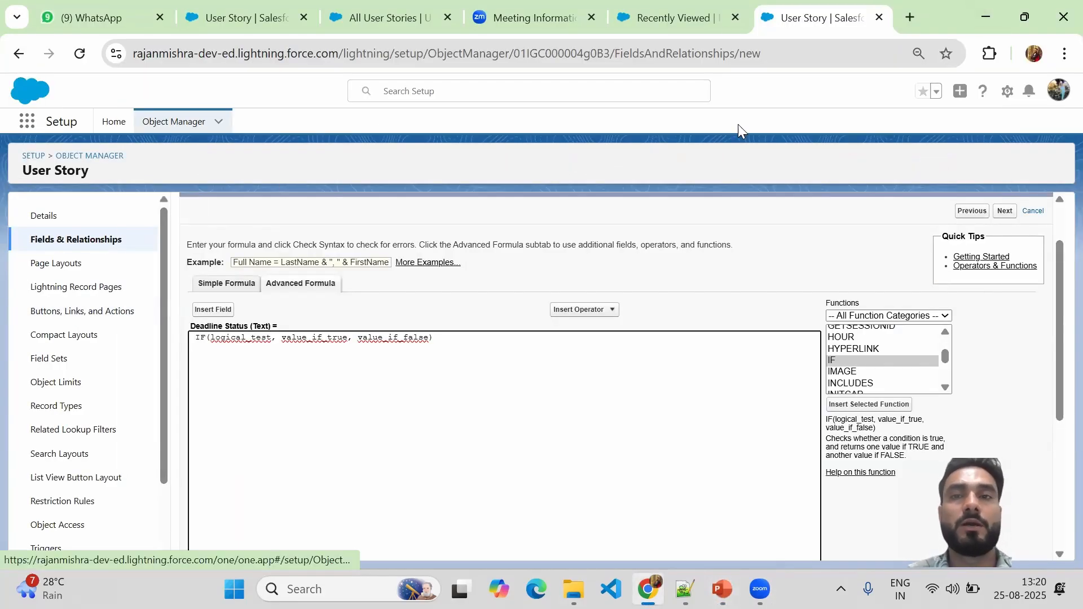
Open the User Story Fields & Relationships page in a new browser tab.
right_click(50, 242)
left_click(98, 263)
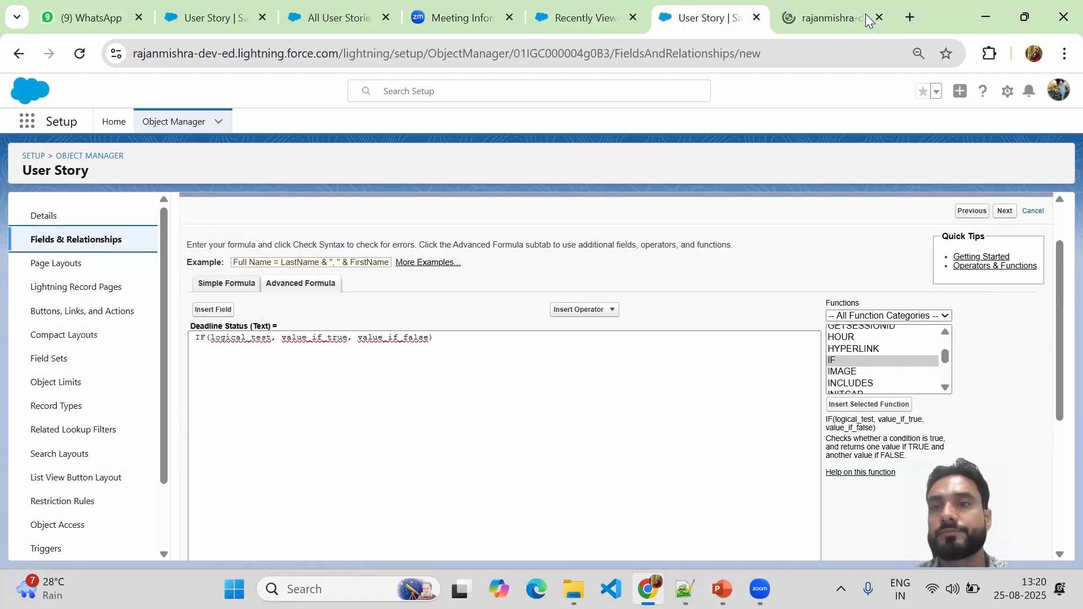
left_click(821, 23)
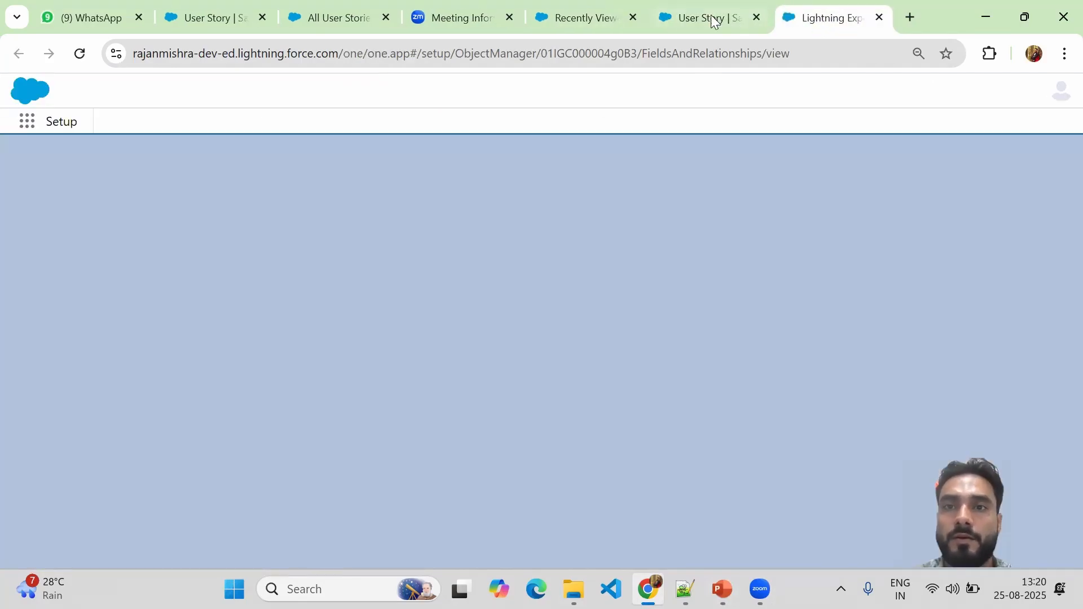
left_click(692, 16)
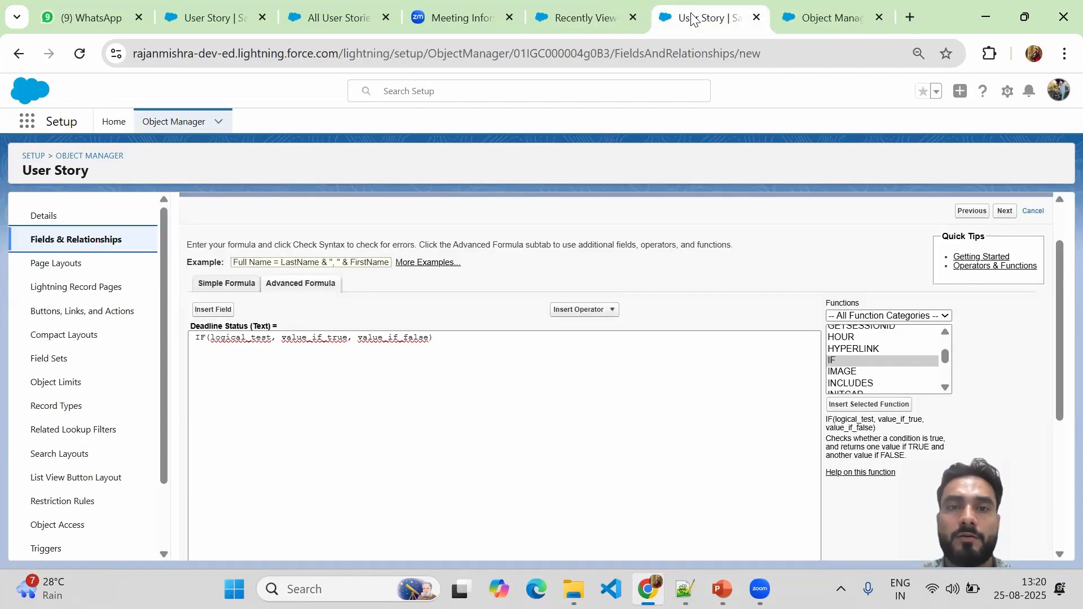
Check the New User Story form from the User Stories list, then return to the Fields & Relationships tab.
left_click(573, 8)
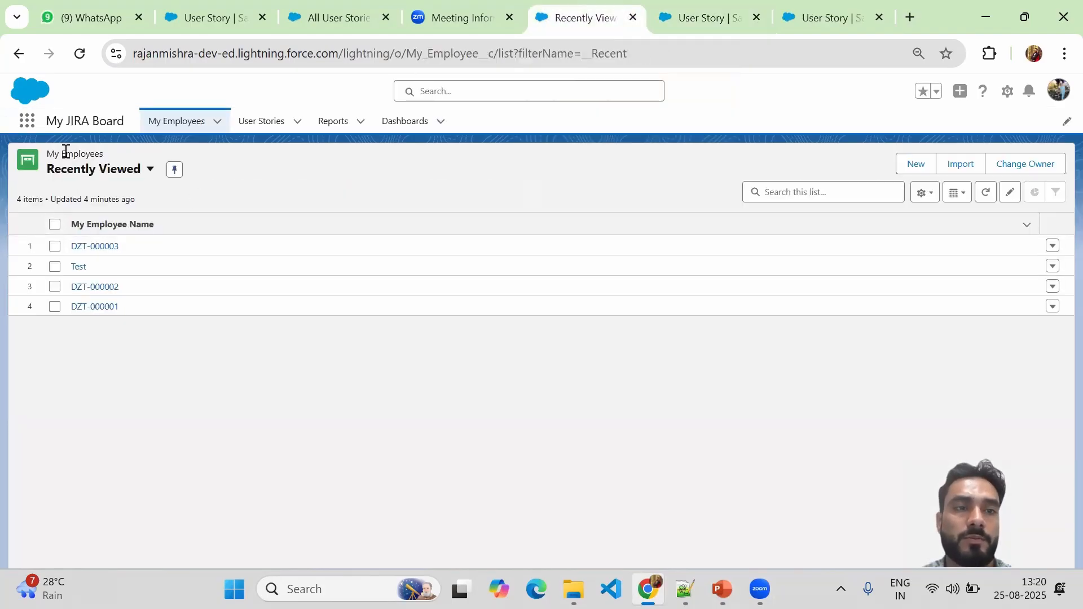
left_click(254, 124)
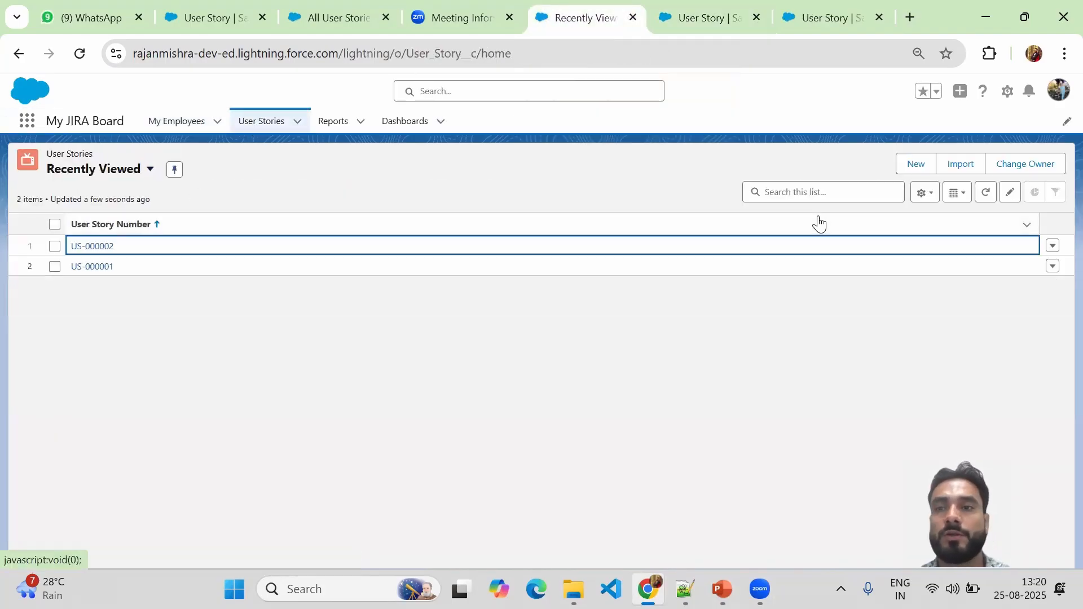
left_click(898, 165)
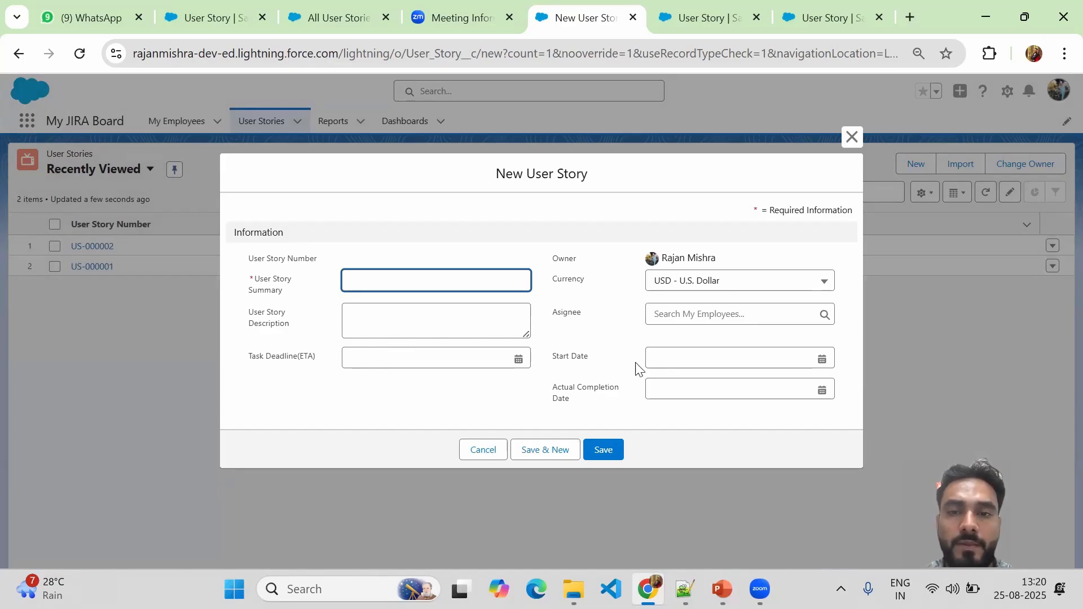
left_click(814, 12)
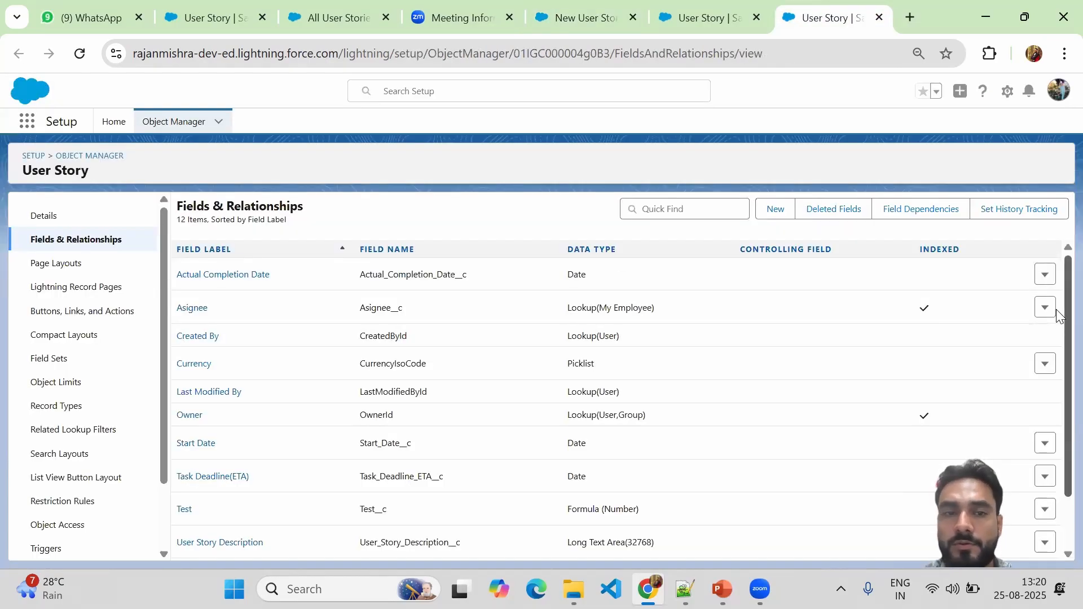
scroll(1057, 316, "down", 1)
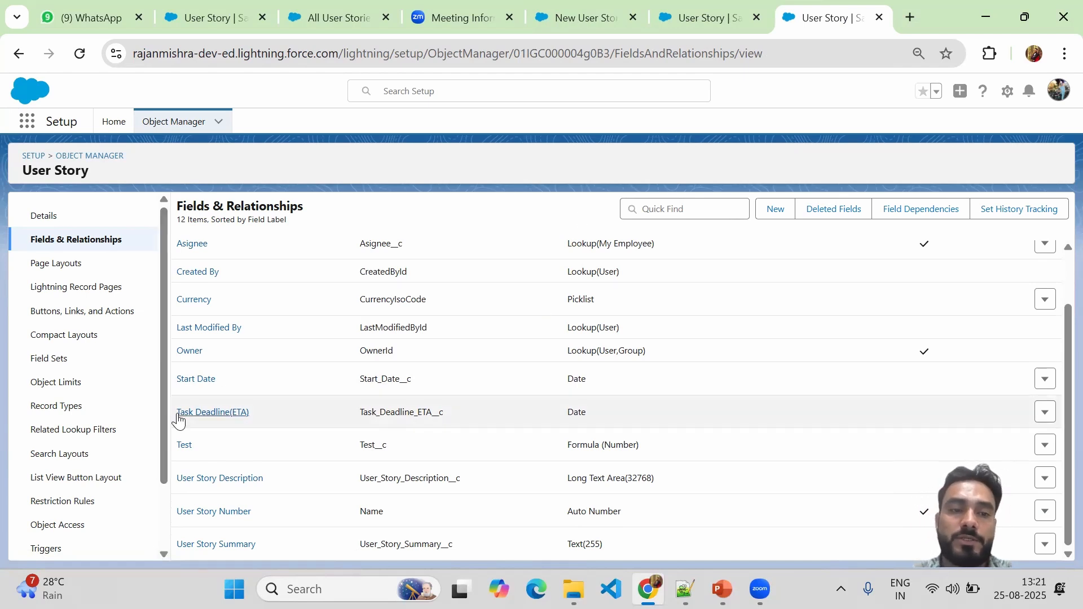
Return to the formula editor tab after a quick look at the PowerPoint agenda.
left_click(696, 17)
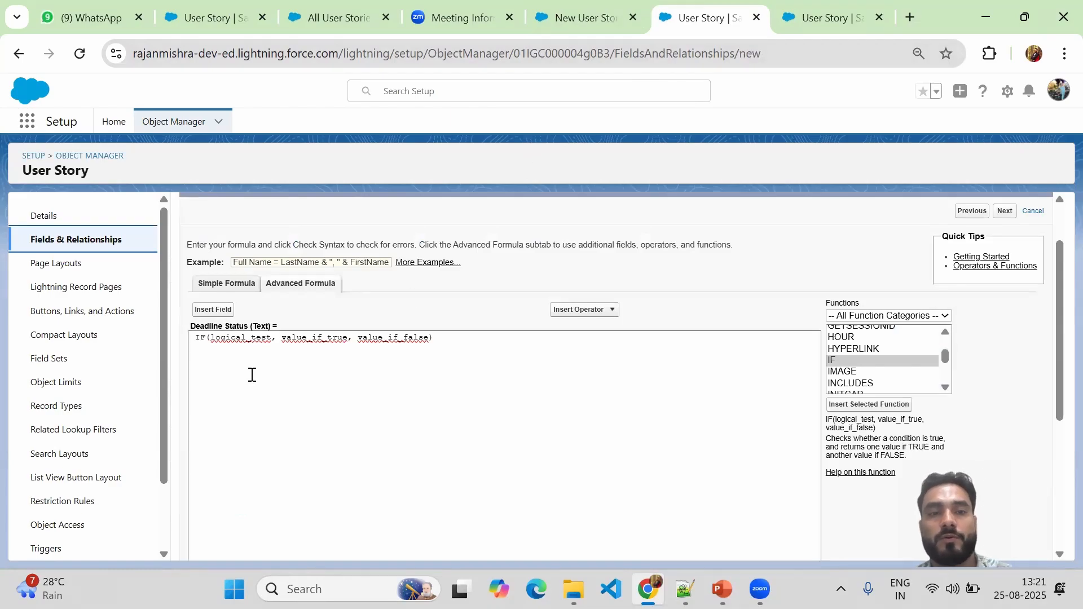
left_click(722, 589)
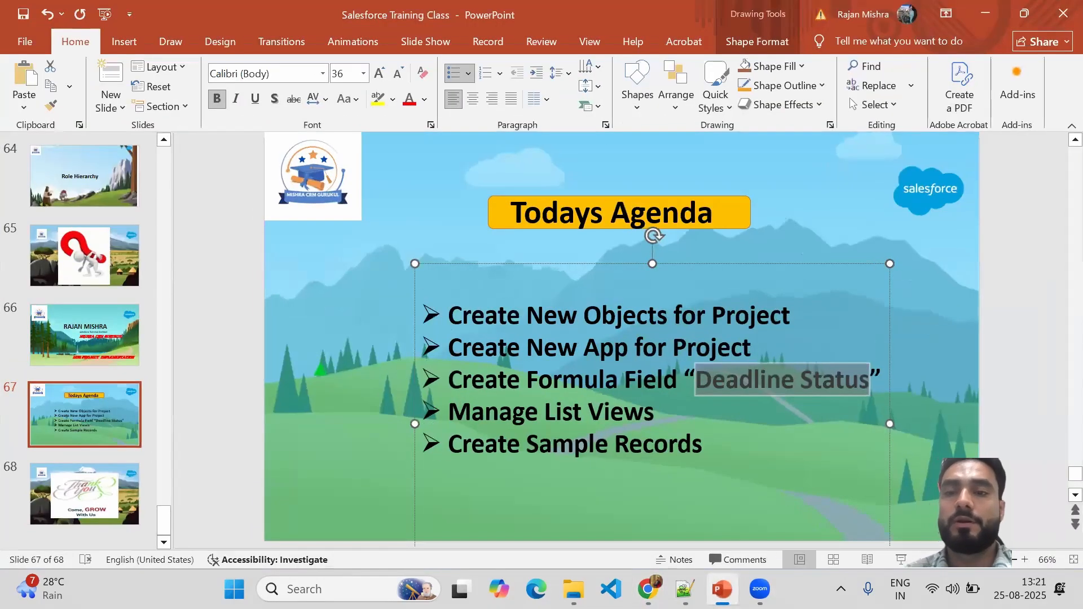
left_click(722, 589)
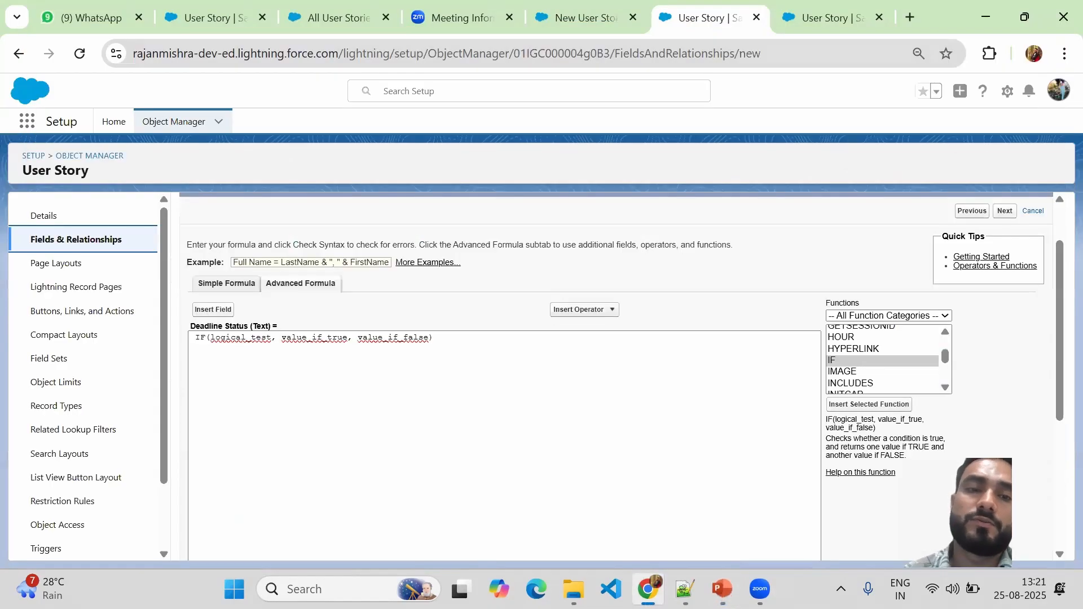
Delete the logical_test placeholder from the IF formula and bring up the Insert Field picker.
double_click(243, 338)
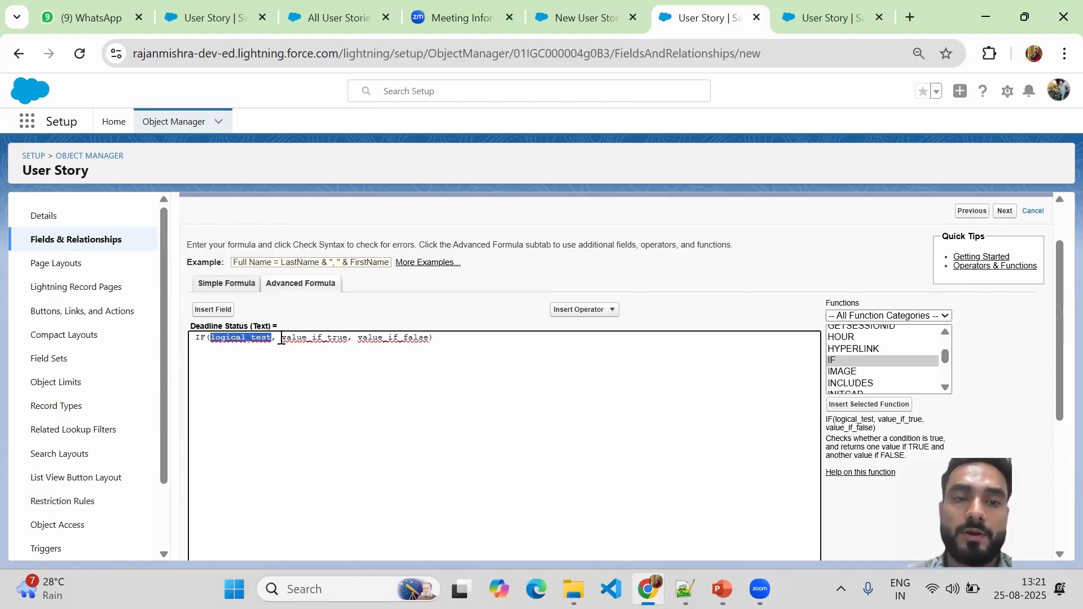
left_click_drag(282, 339, 350, 337)
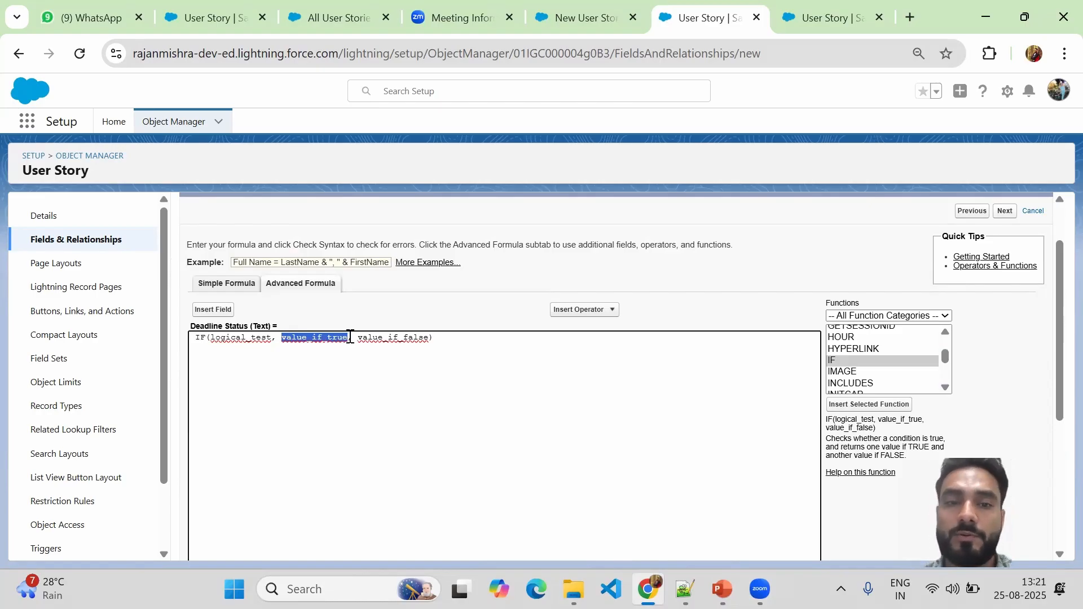
left_click(271, 339)
key("BackSpace")
key("BackSpace")
key("BackSpace")
key("BackSpace")
key("BackSpace")
key("BackSpace")
key("BackSpace")
key("BackSpace")
key("BackSpace")
key("BackSpace")
key("BackSpace")
key("BackSpace")
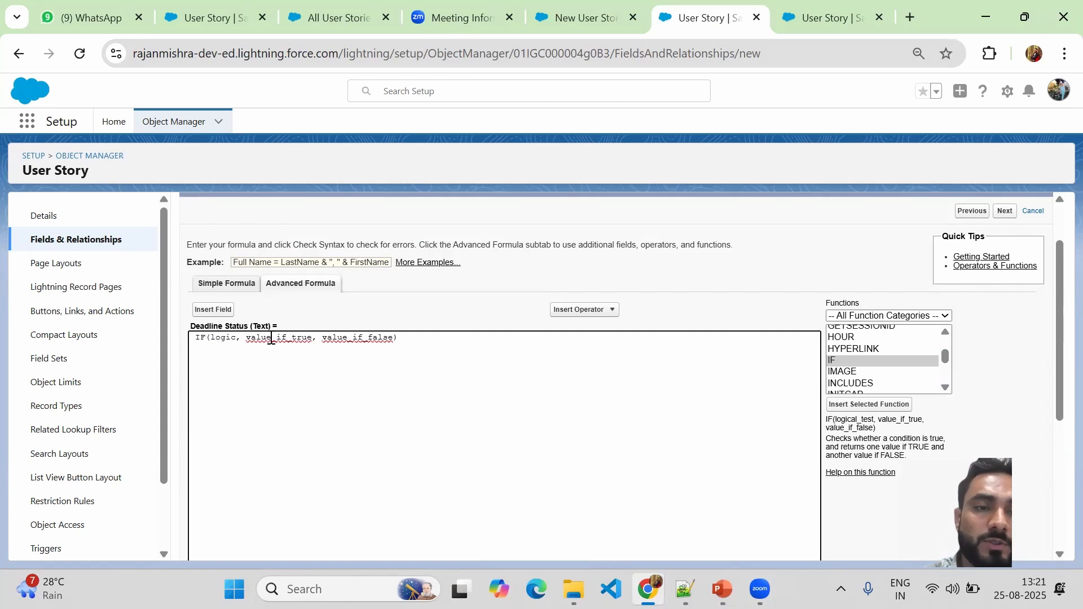
left_click(213, 310)
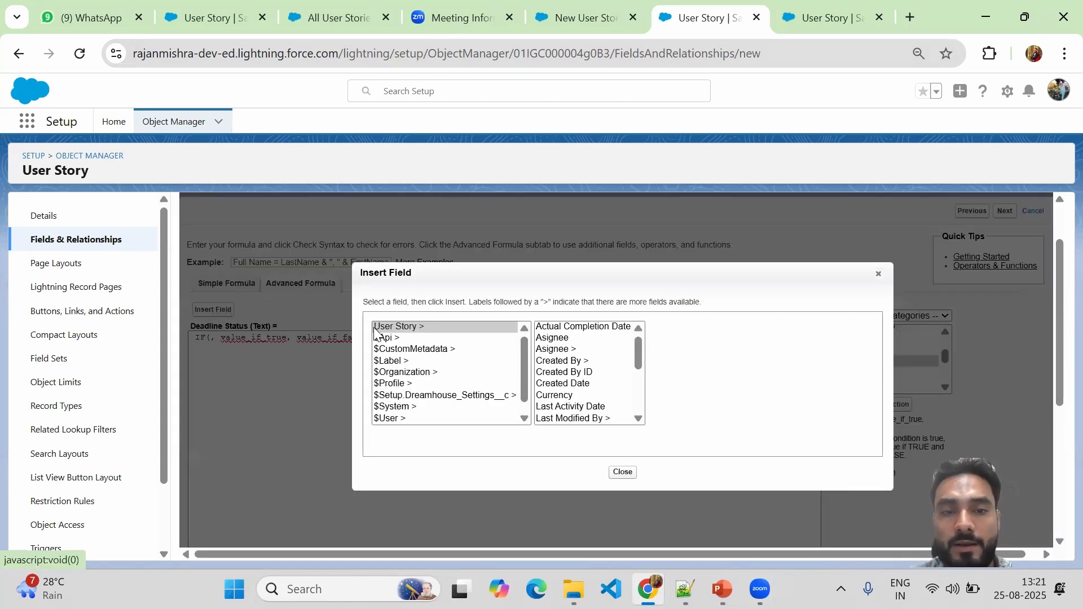
Insert the Task_Deadline_ETA__c field and type '= TODAY()' as the IF condition.
left_click(639, 353)
left_click_drag(638, 352, 639, 389)
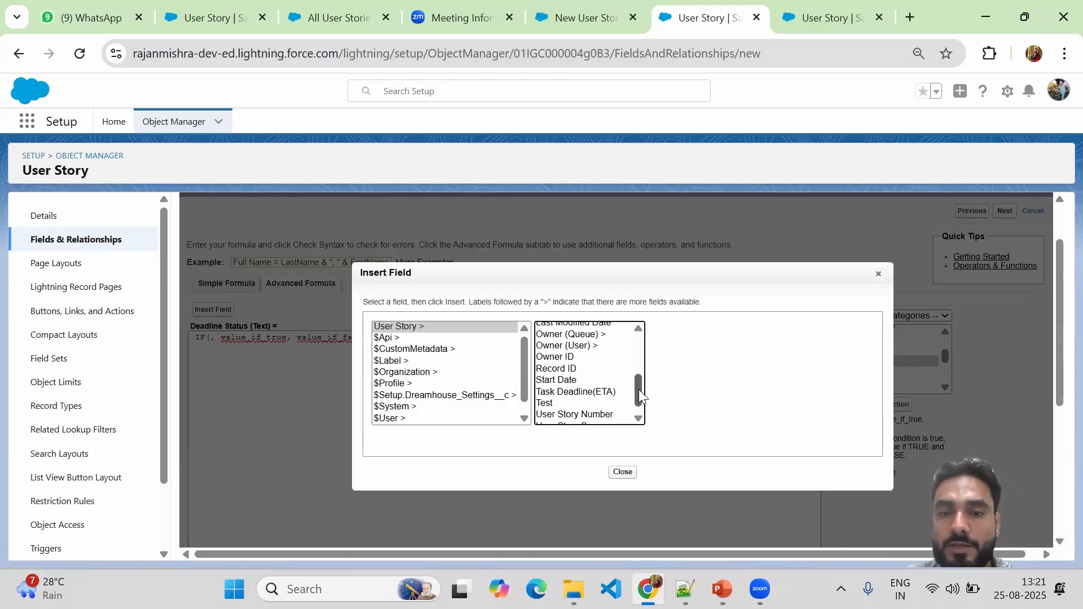
left_click(595, 395)
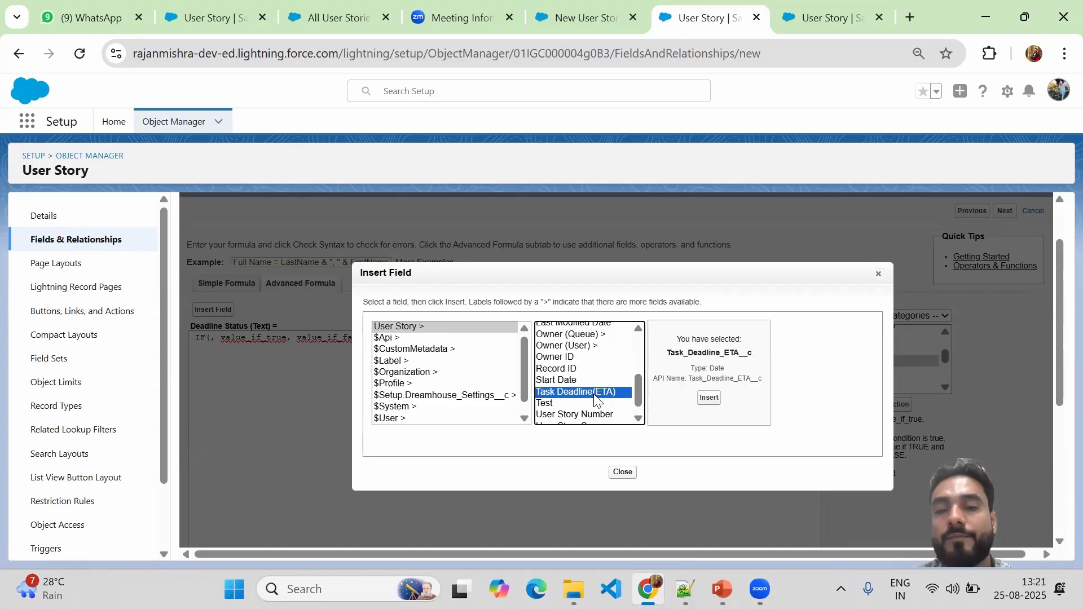
left_click(709, 398)
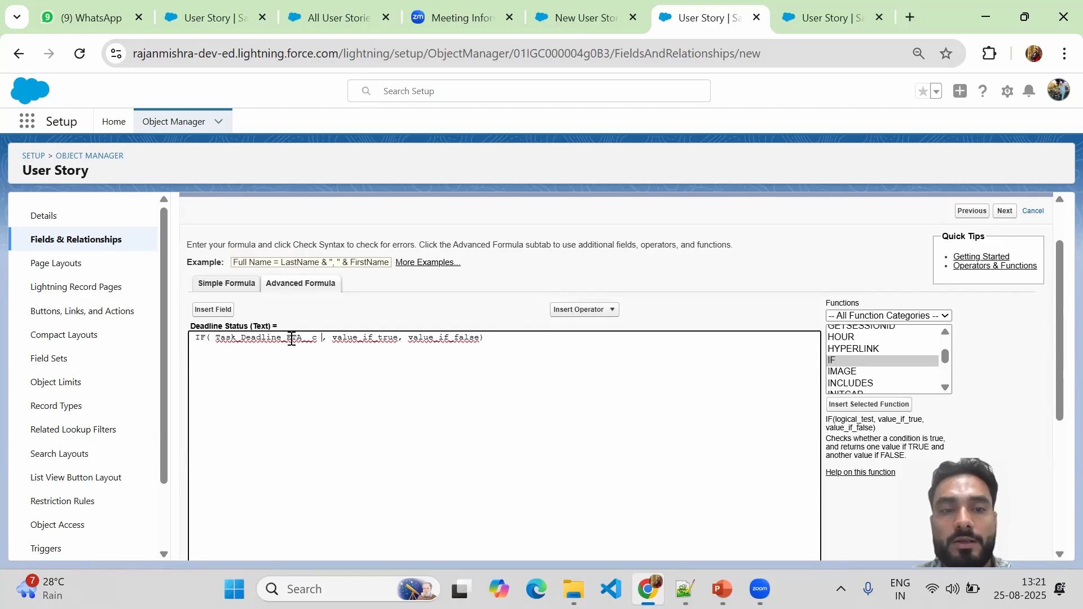
type("= ")
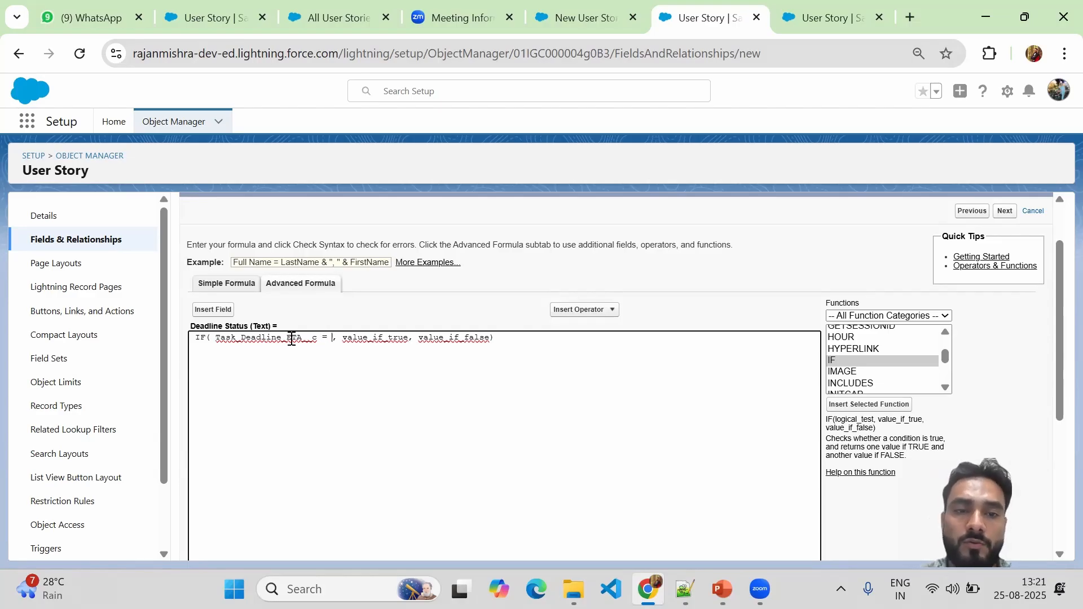
type("TO")
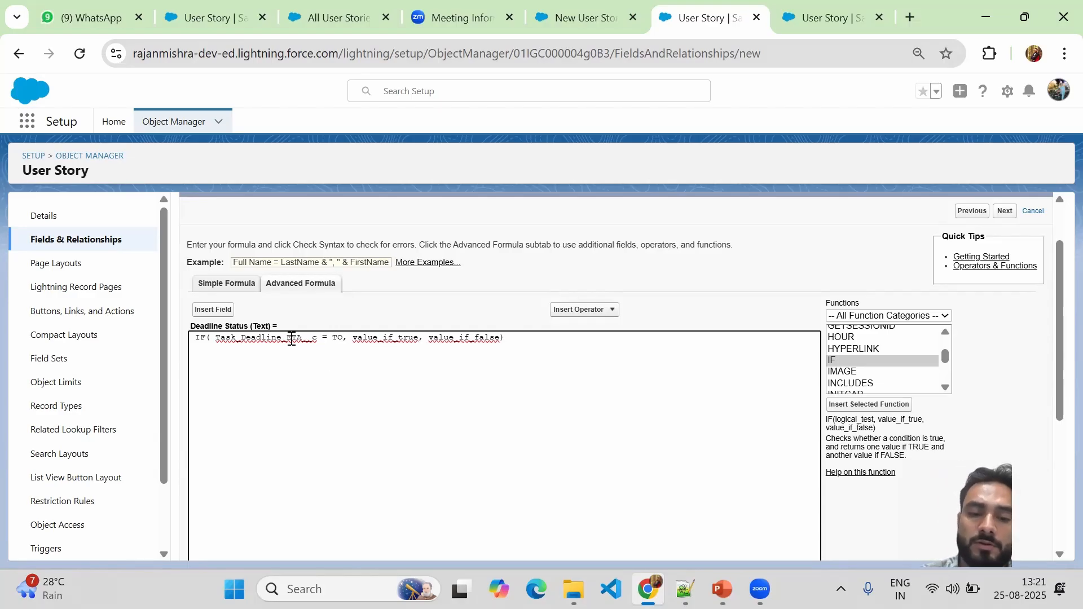
type("DAY")
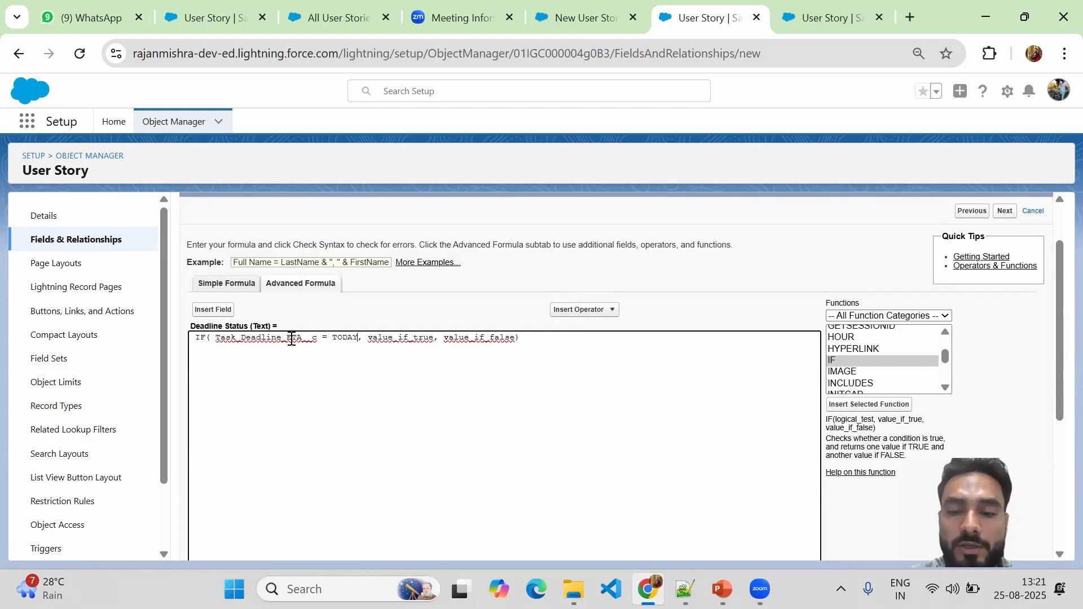
type("()")
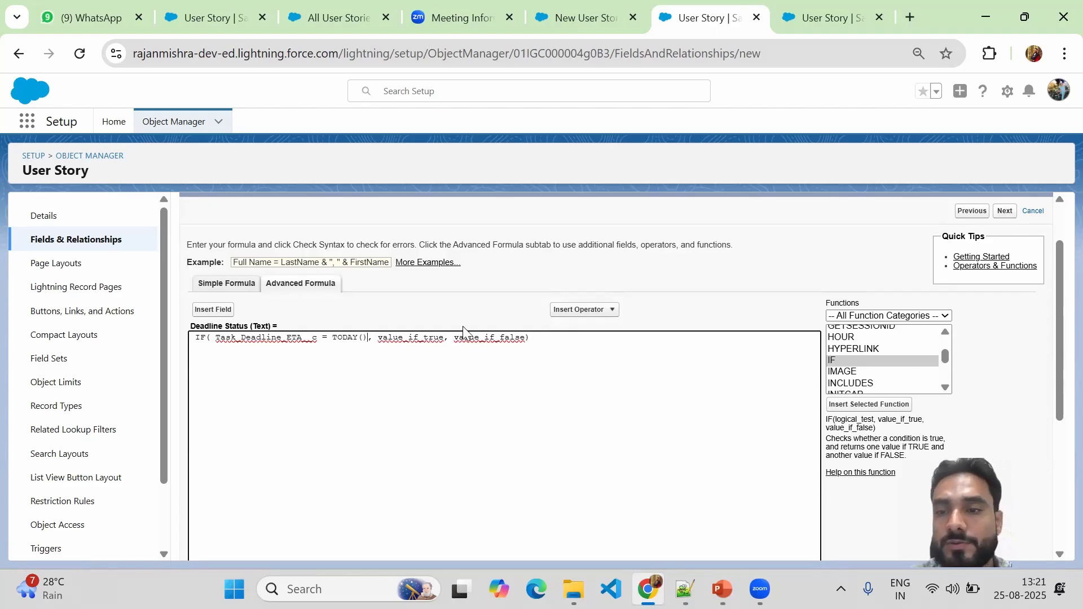
Look up the TODAY function's description, then select the value_if_true placeholder.
left_click_drag(945, 352, 950, 370)
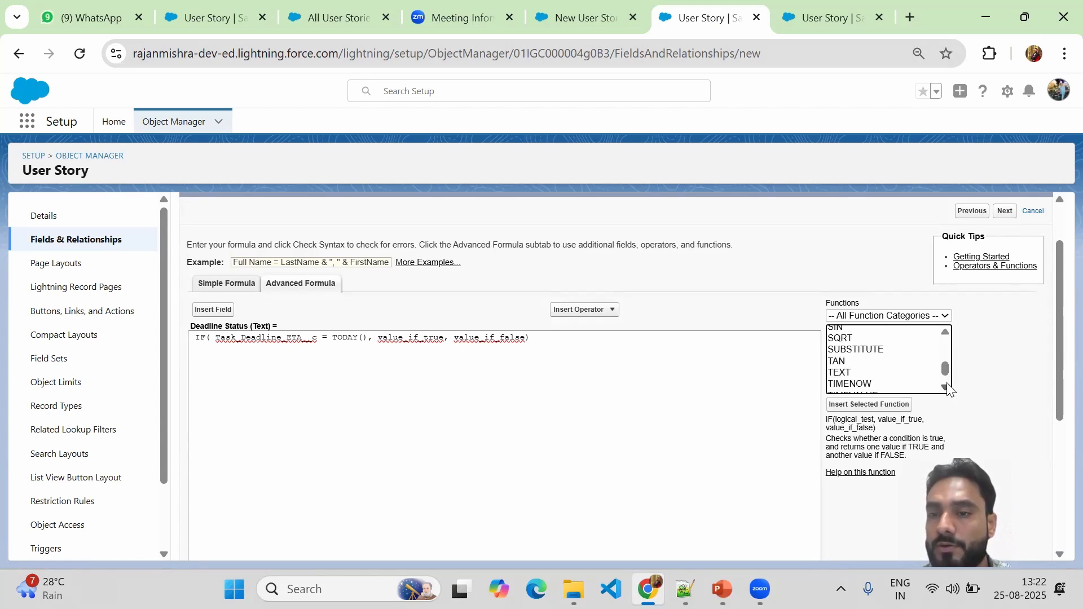
left_click(945, 387)
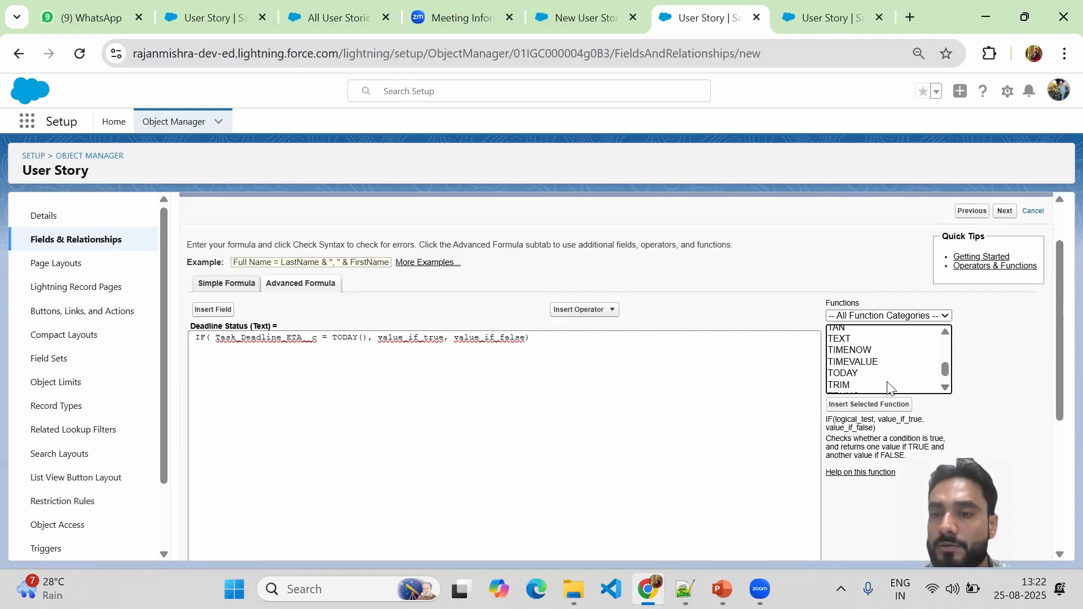
left_click(843, 375)
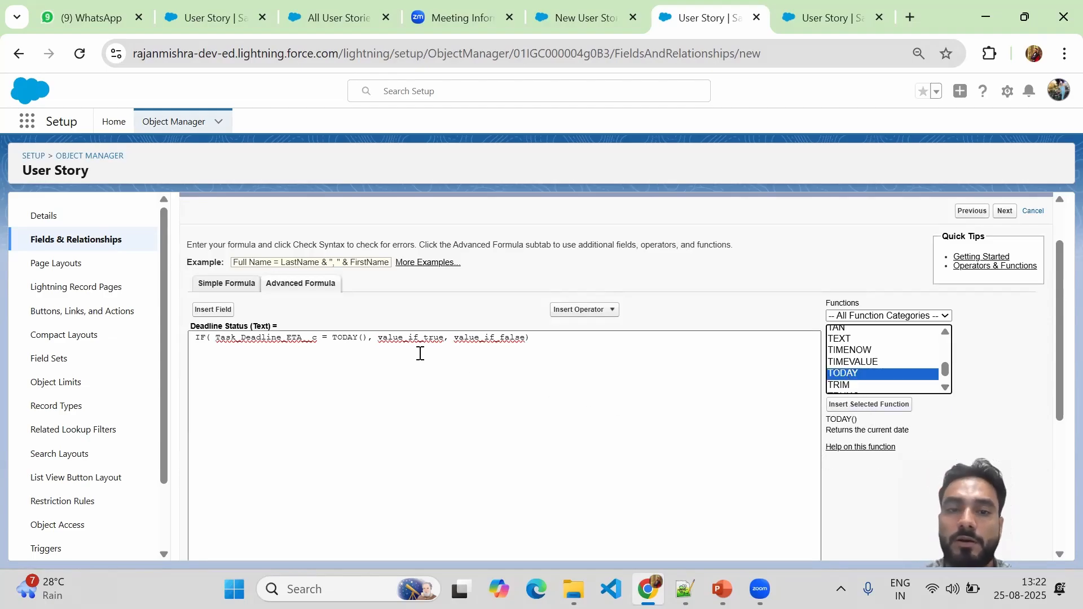
left_click_drag(332, 338, 370, 337)
left_click(370, 337)
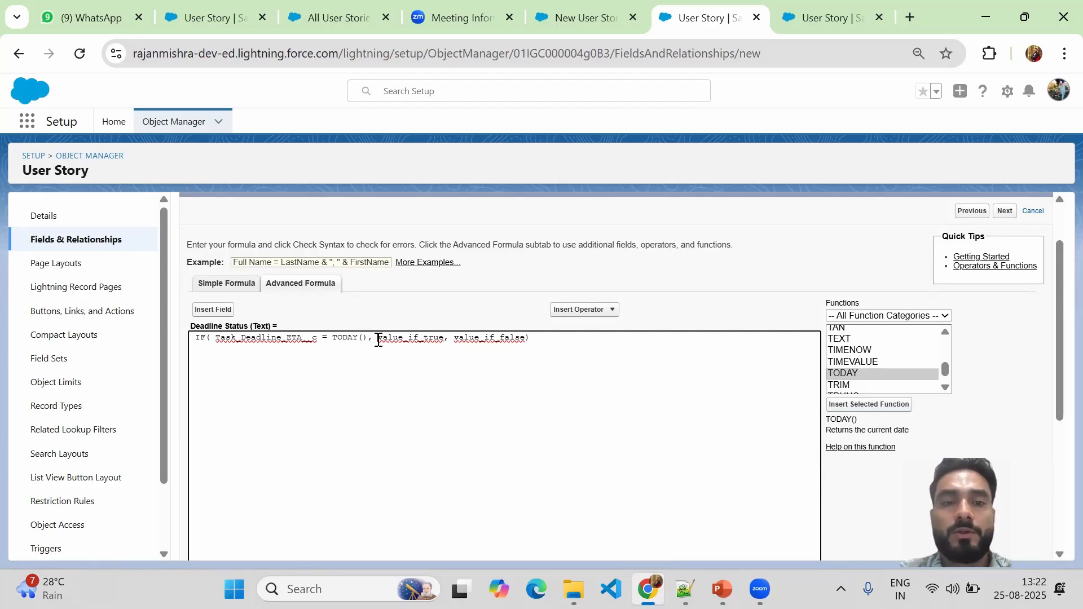
left_click_drag(382, 340, 446, 339)
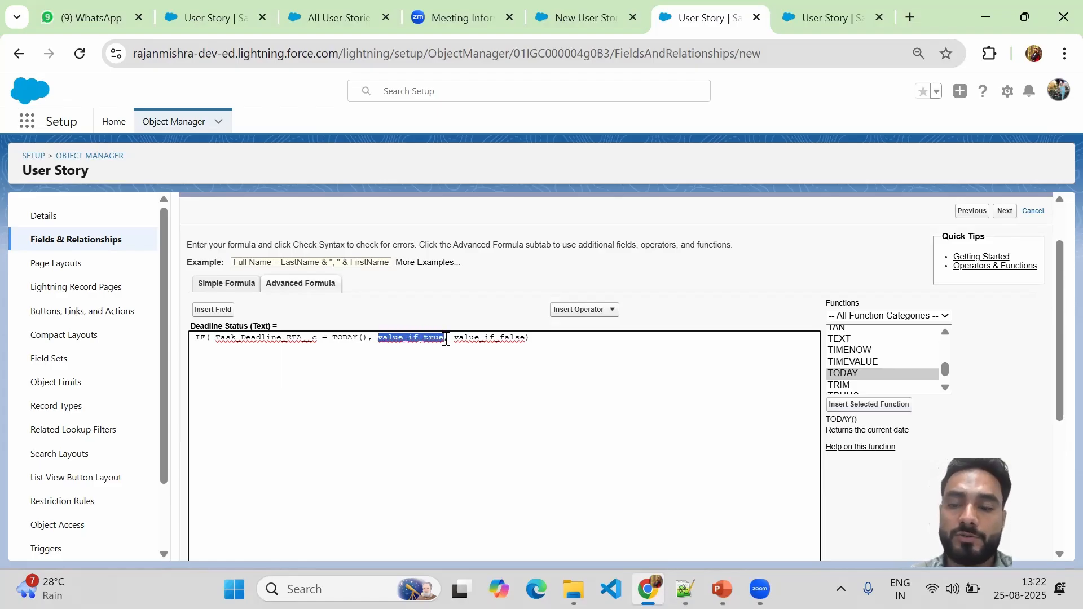
Replace value_if_true with "Pass" and clear the value_if_false placeholder for "Failed".
key("BackSpace")
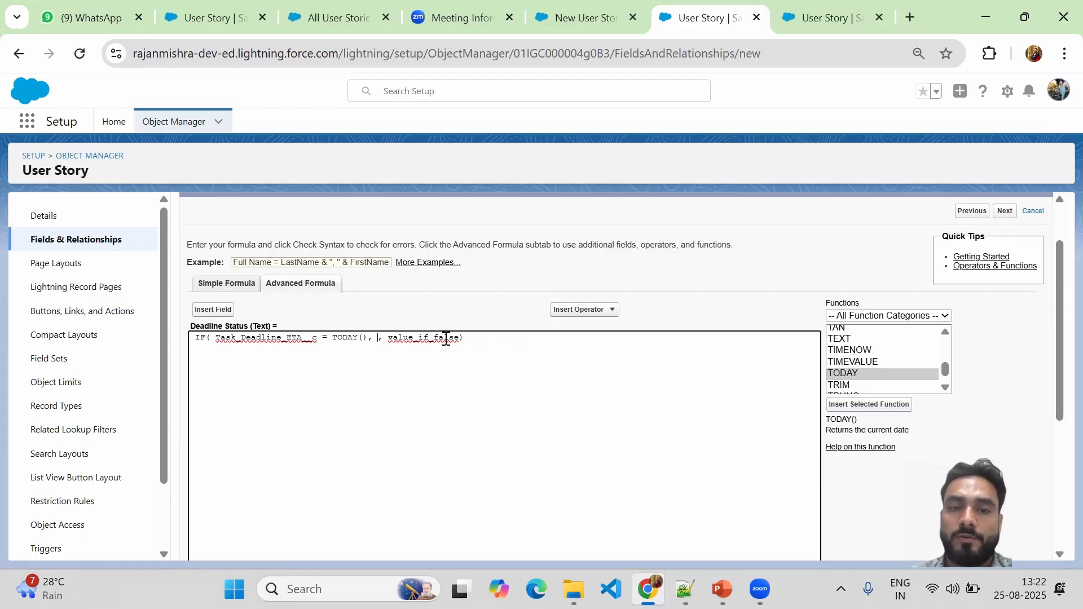
type("\"\"")
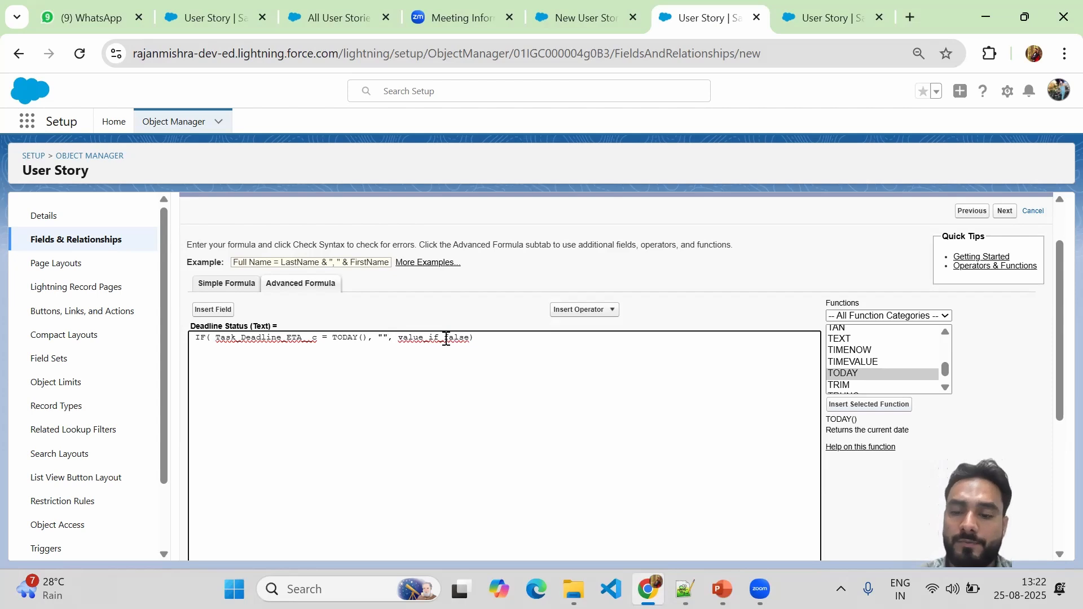
type("P")
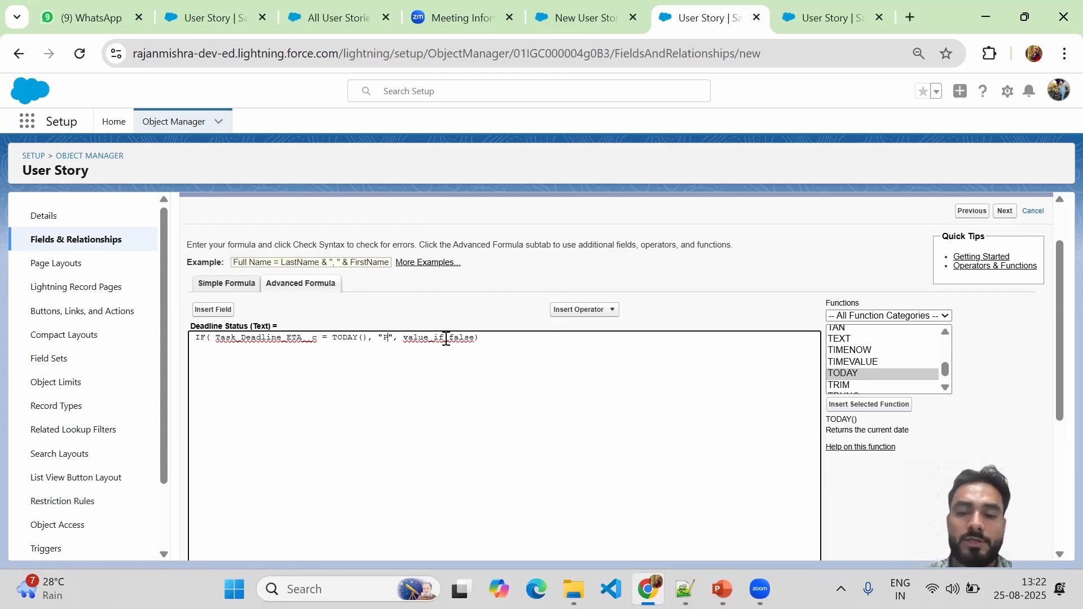
type("ass")
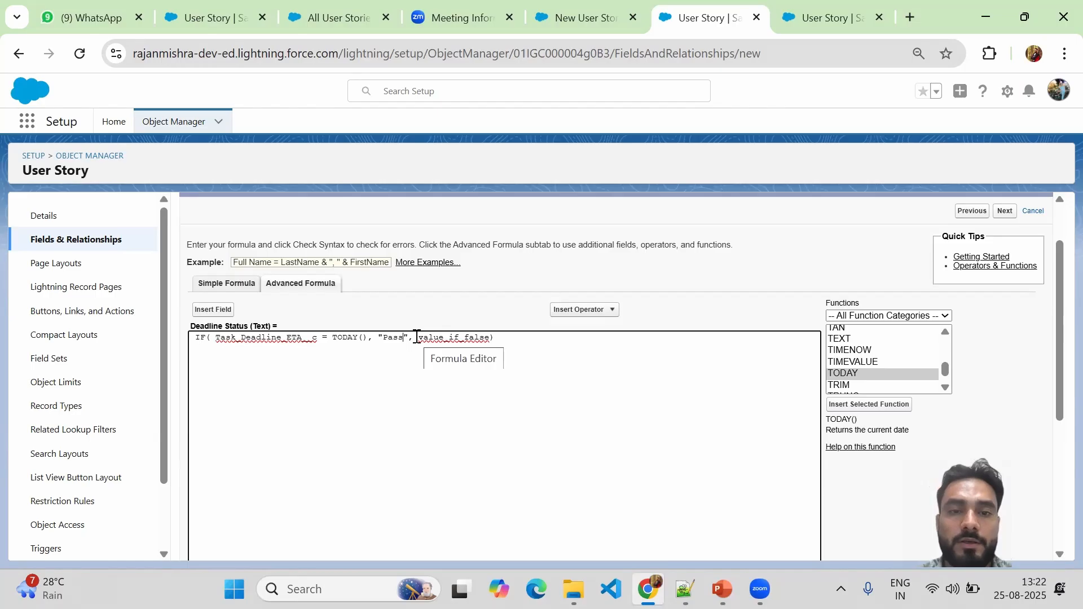
left_click_drag(420, 338, 490, 338)
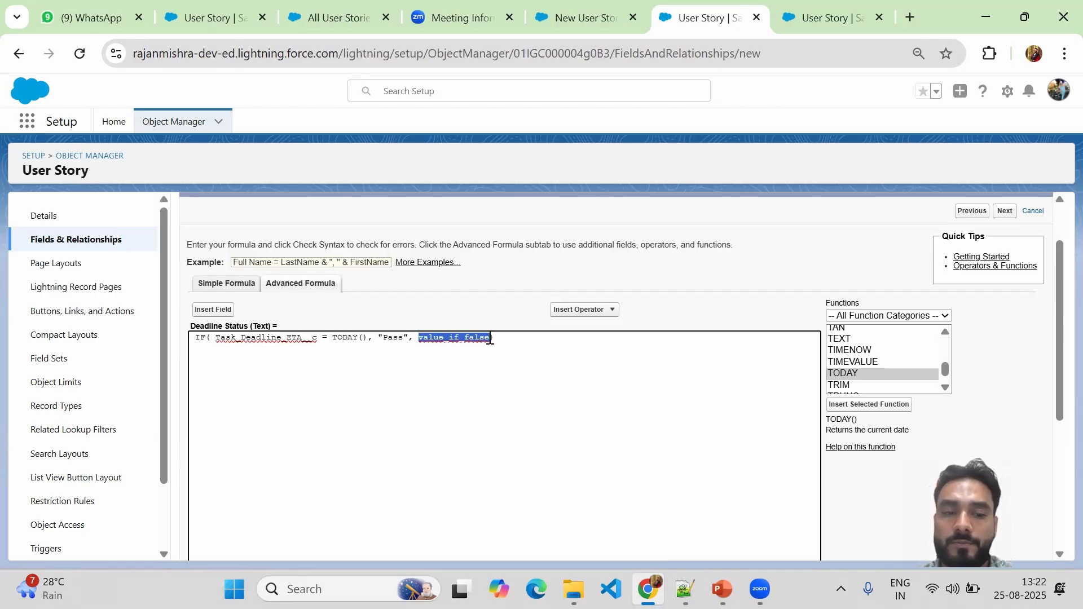
key("BackSpace")
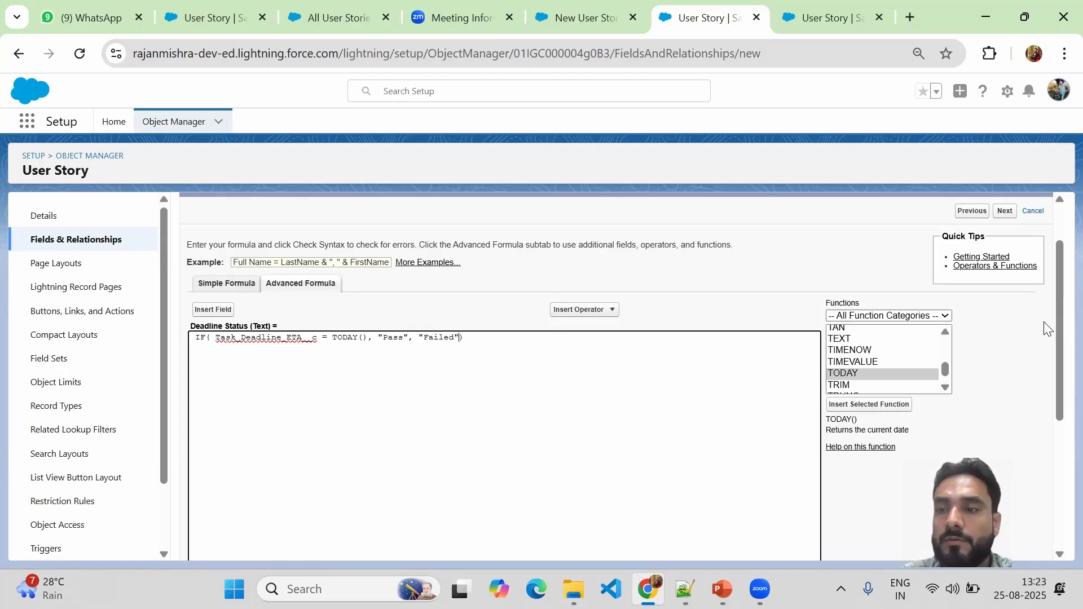
left_click_drag(1058, 327, 1057, 380)
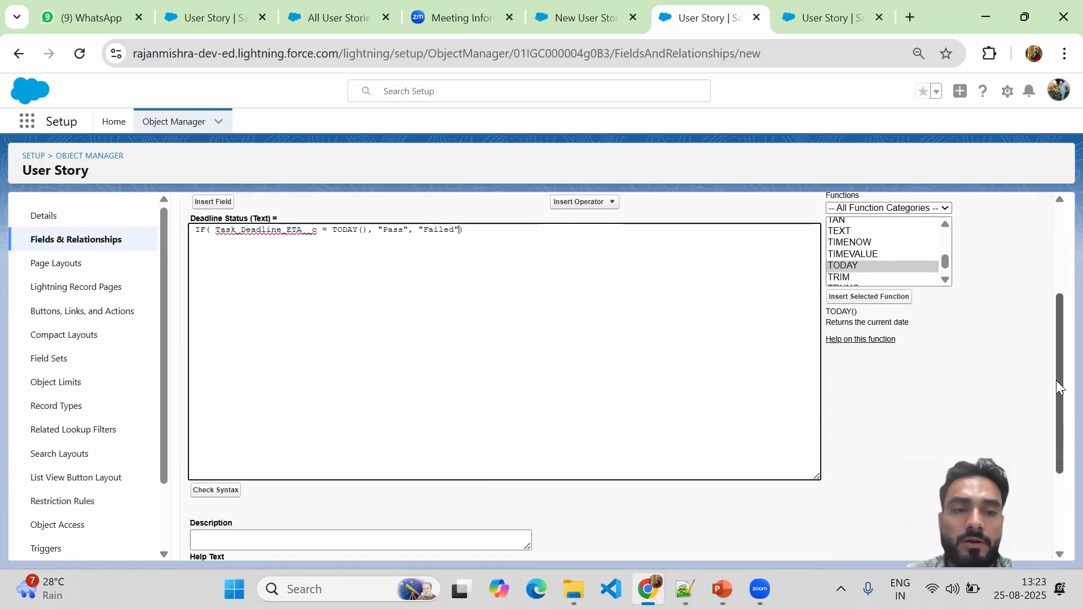
Run Check Syntax on the formula and review the result message.
left_click(215, 490)
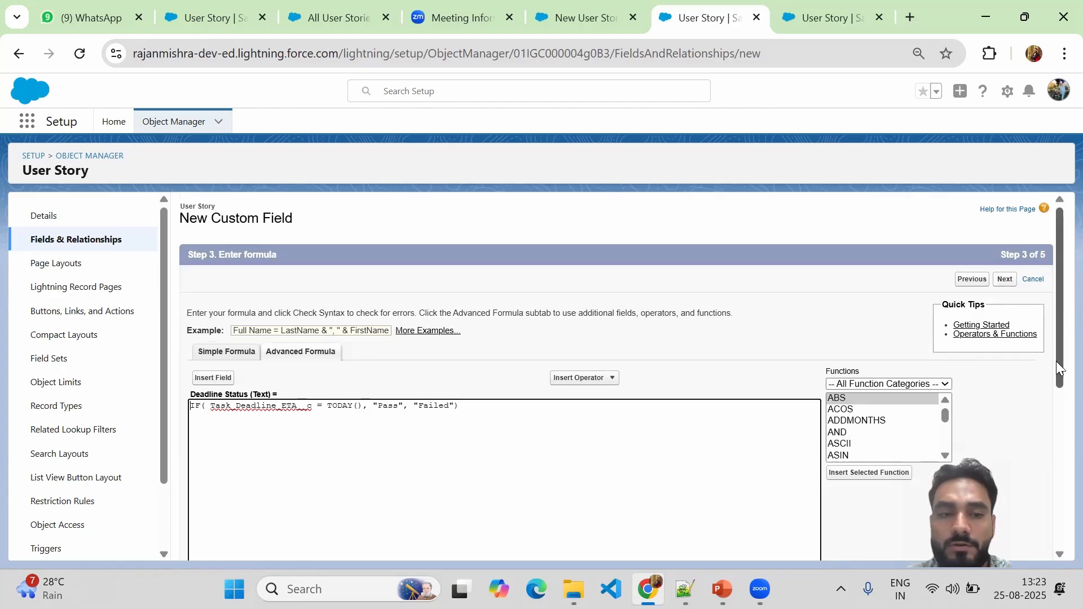
scroll(1056, 428, "down", 5)
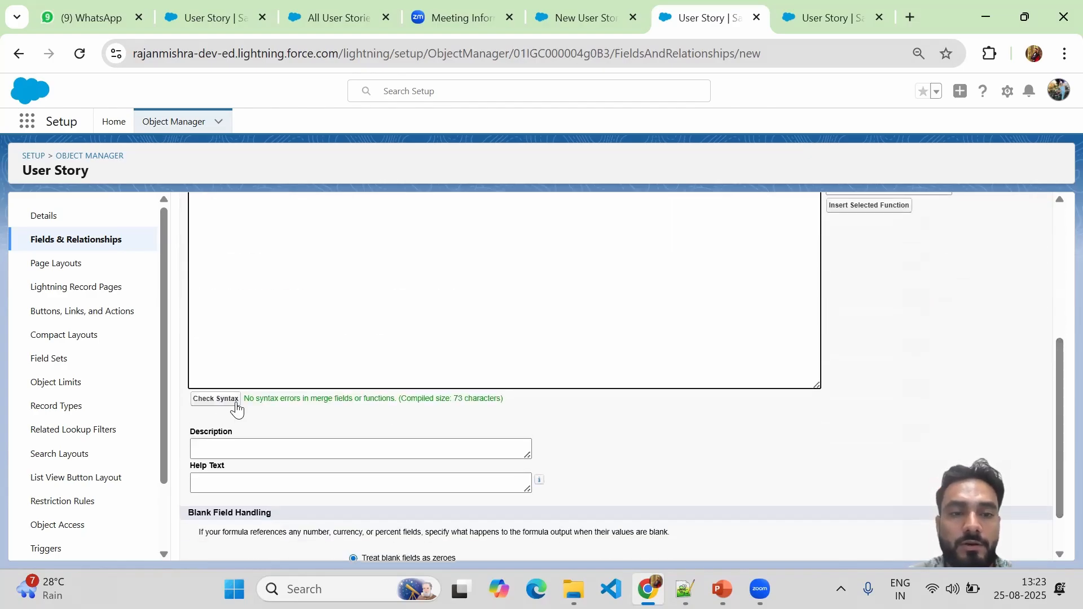
left_click_drag(247, 399, 451, 398)
left_click_drag(1056, 396, 1050, 303)
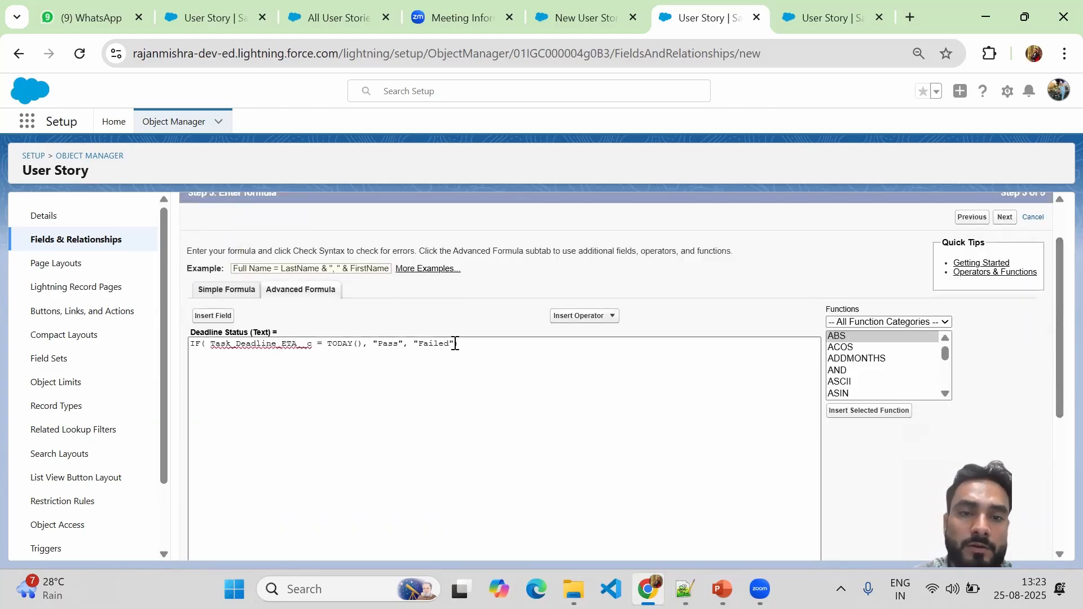
Delete "Failed") from the formula's end and recheck syntax to see the error.
left_click_drag(455, 344, 419, 347)
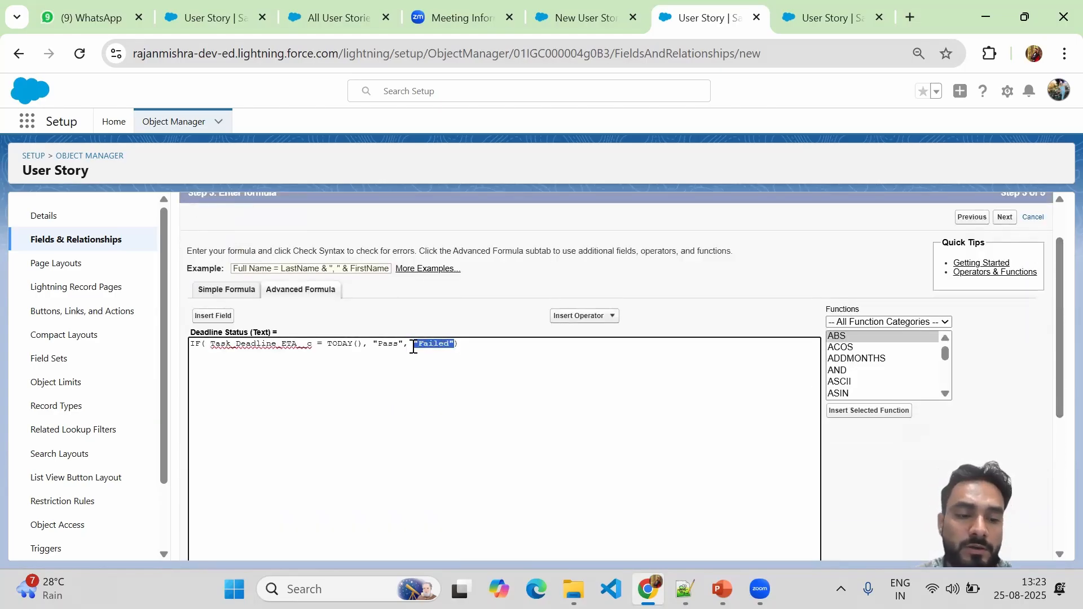
key("Delete")
key("Delete")
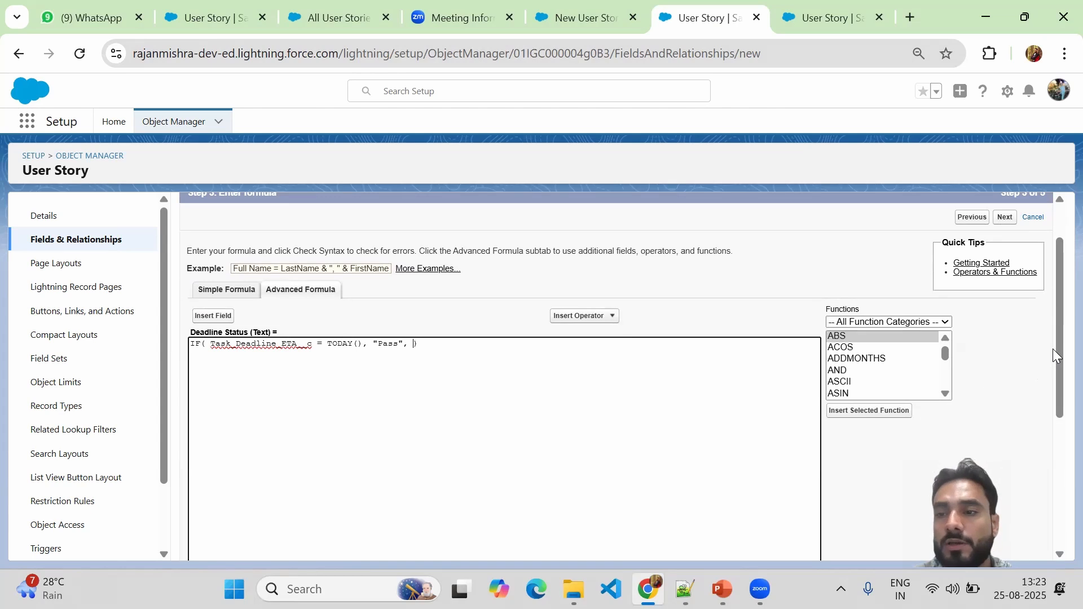
left_click_drag(1056, 344, 1056, 448)
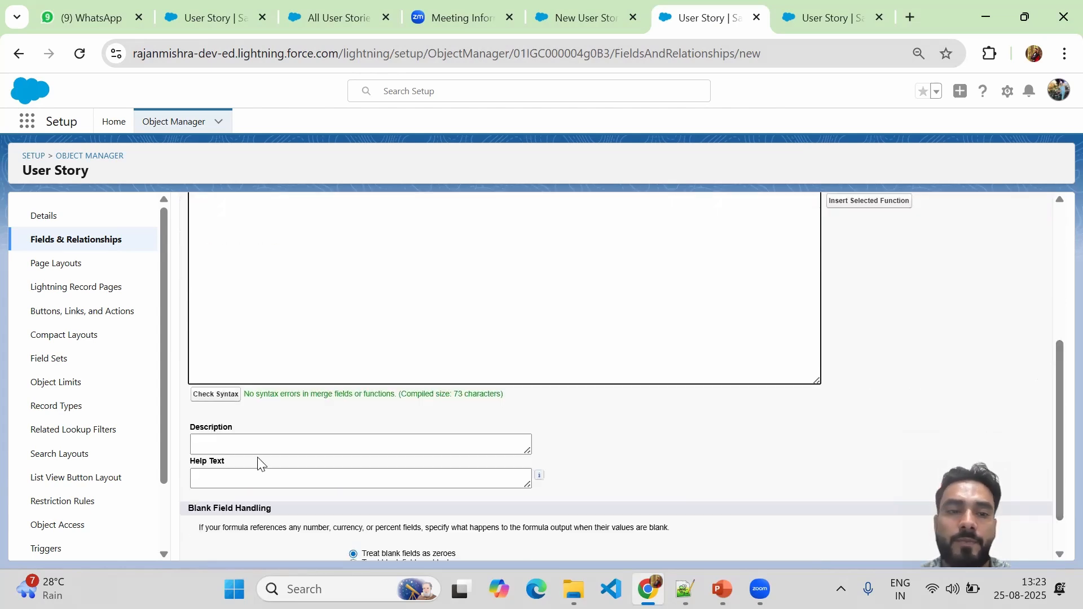
left_click(202, 396)
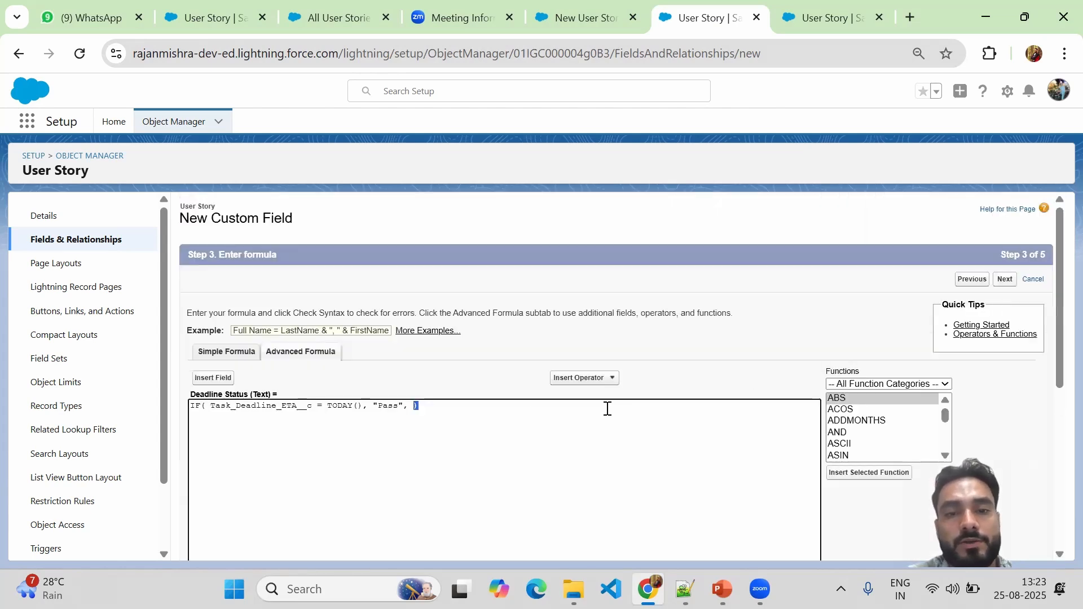
left_click_drag(1056, 349, 1057, 454)
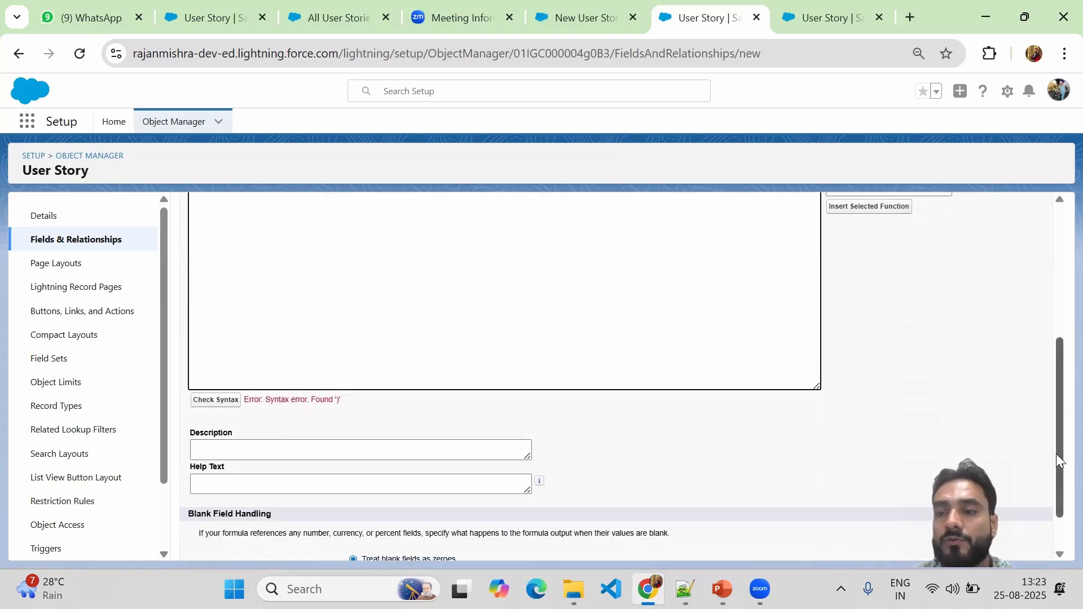
left_click_drag(1056, 454, 1049, 350)
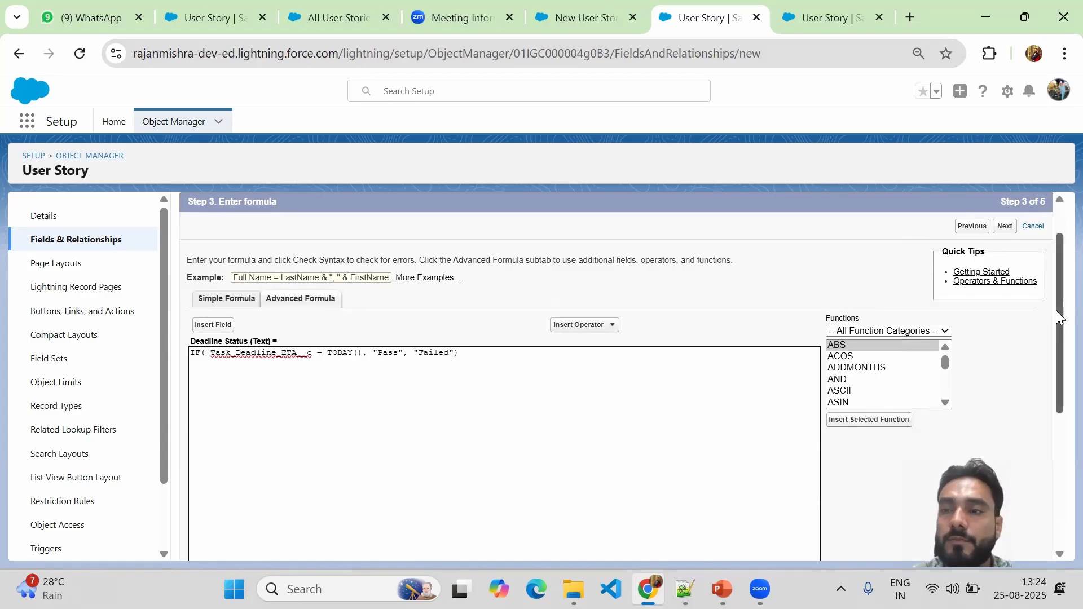
Set the formula's blank field handling to treat blank fields as blanks.
left_click_drag(1056, 305, 1056, 475)
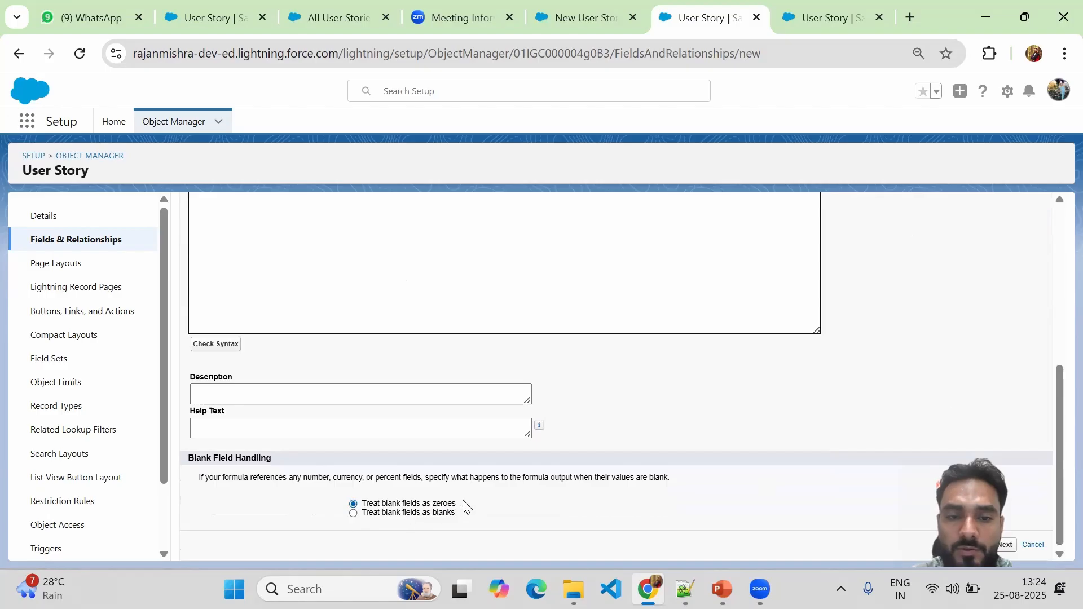
left_click(355, 513)
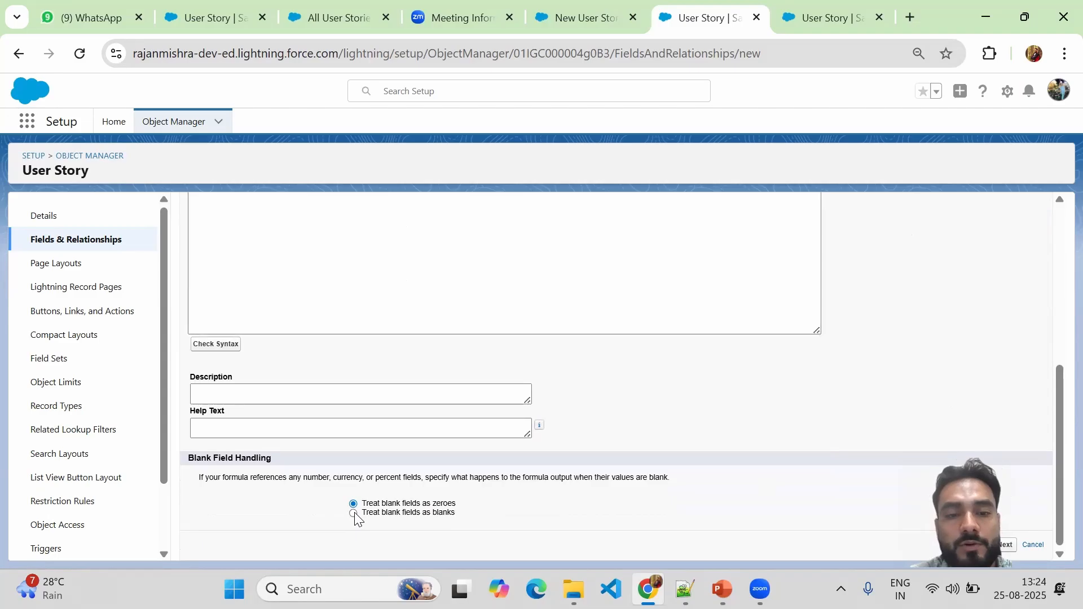
left_click(354, 513)
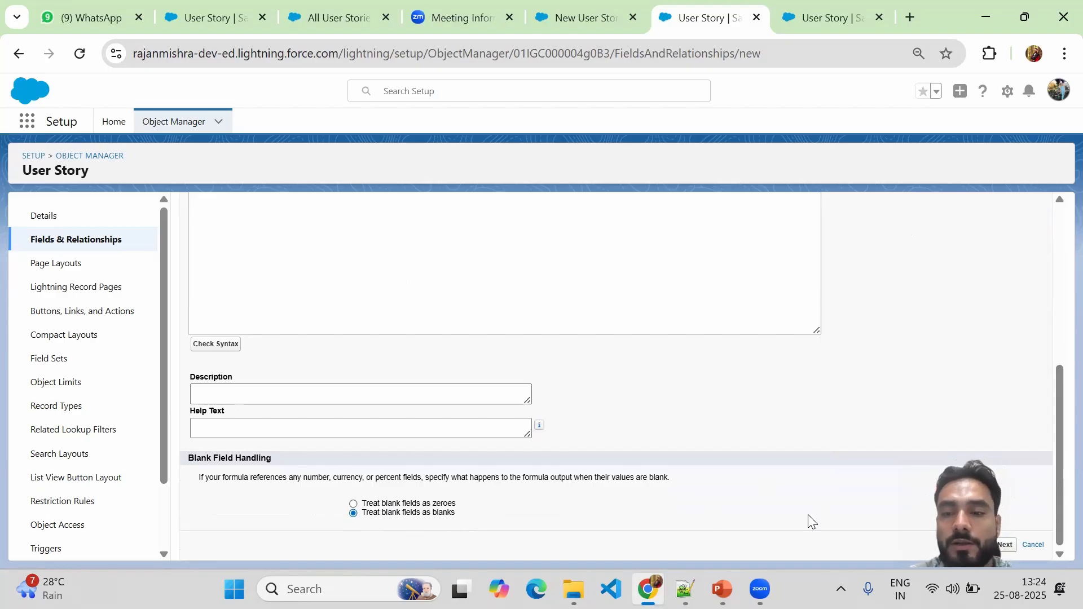
Advance through field-level security and page layouts, then save the Deadline Status field.
left_click(1003, 545)
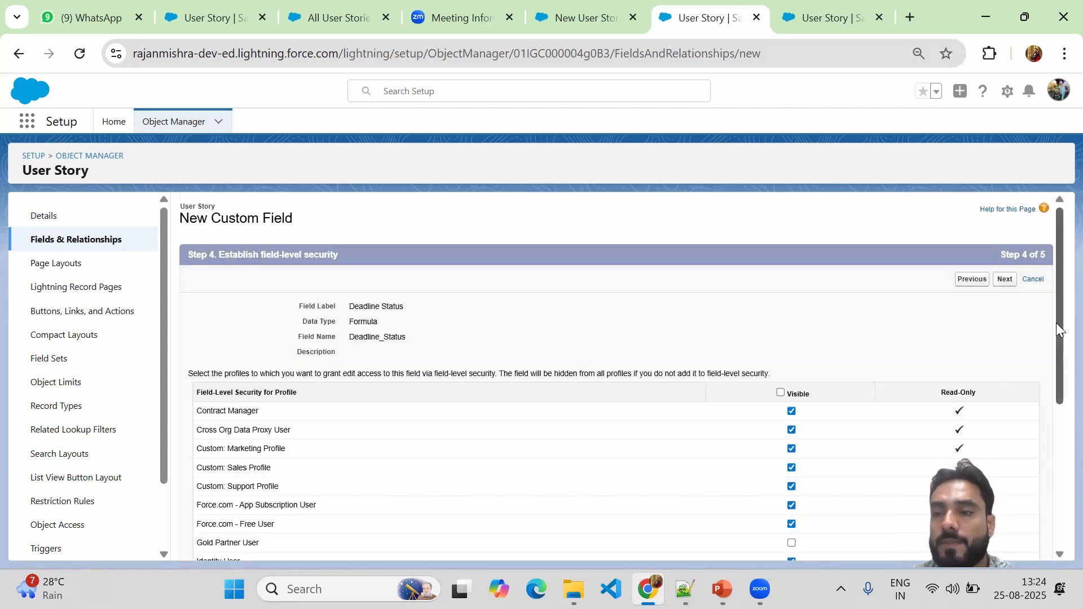
left_click_drag(1056, 323, 1056, 503)
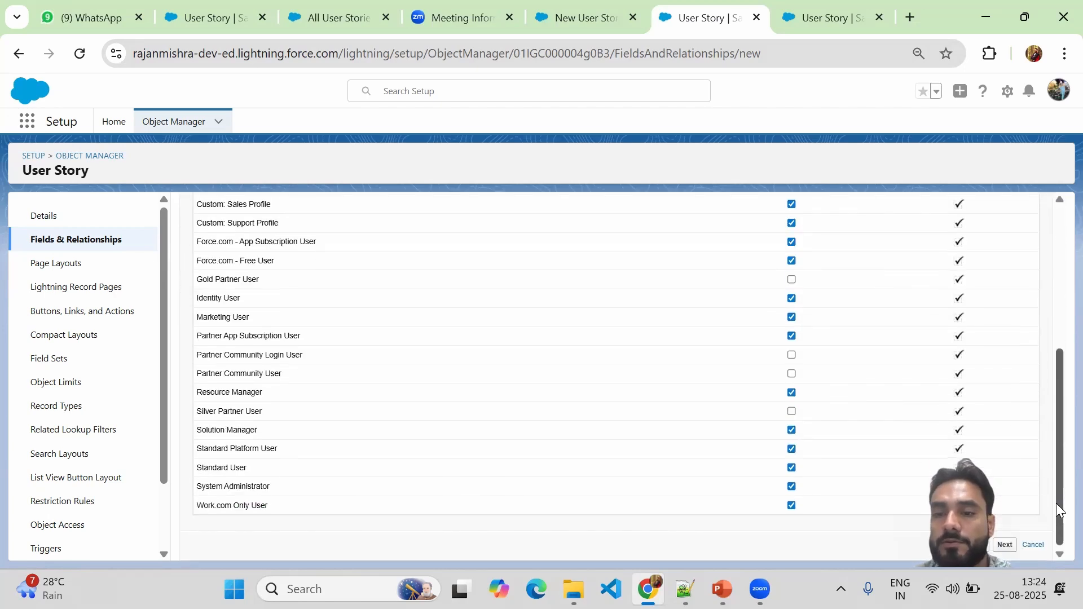
left_click(1003, 545)
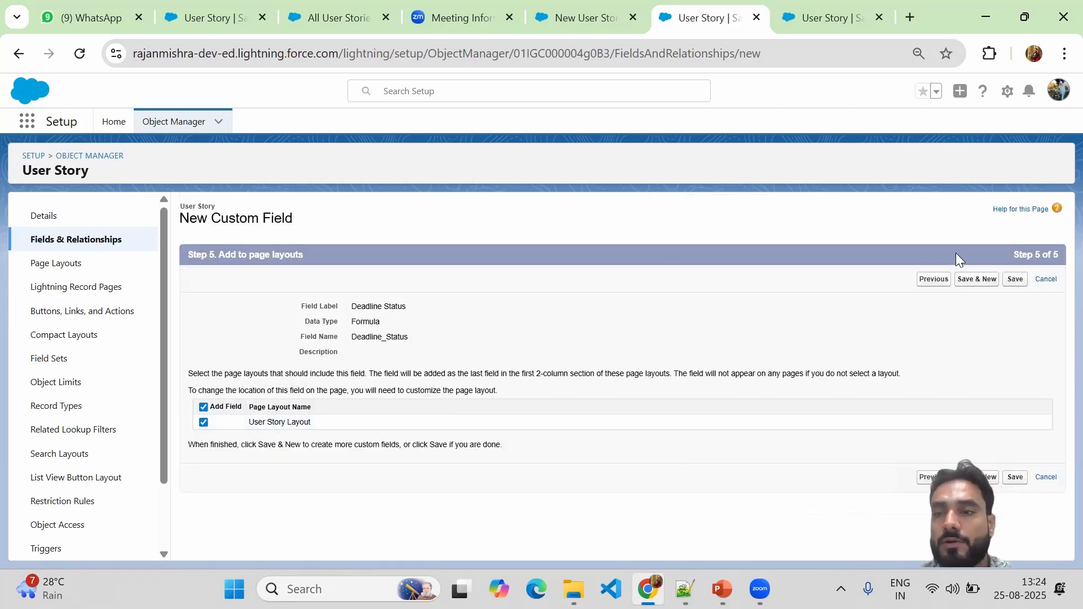
left_click(1015, 280)
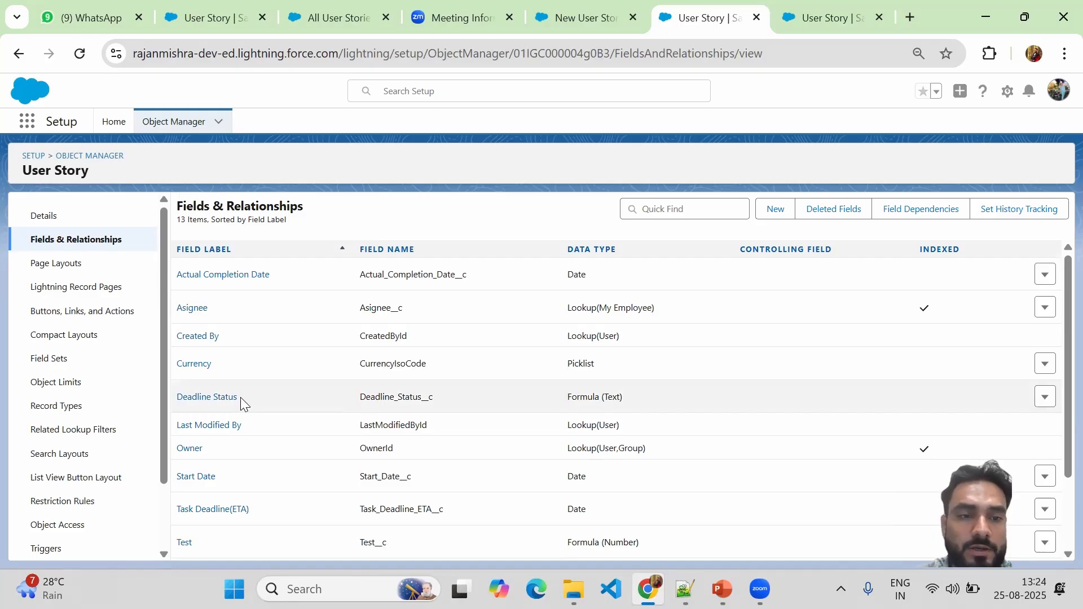
Select the Deadline Status label and switch to the Notepad++ field notes.
left_click_drag(243, 404, 177, 405)
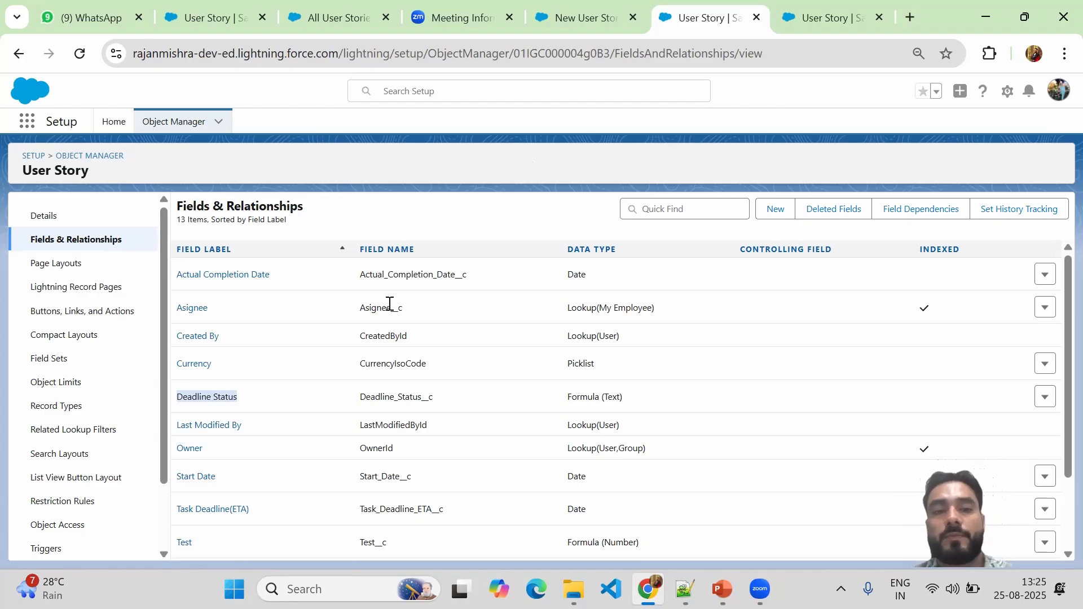
mouse_move(722, 589)
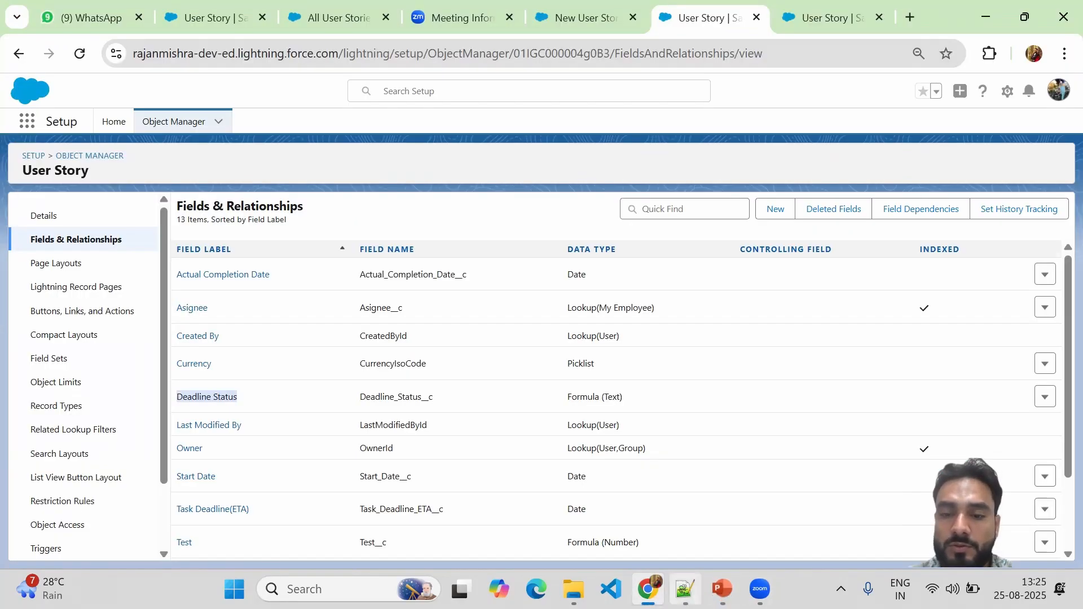
left_click(685, 589)
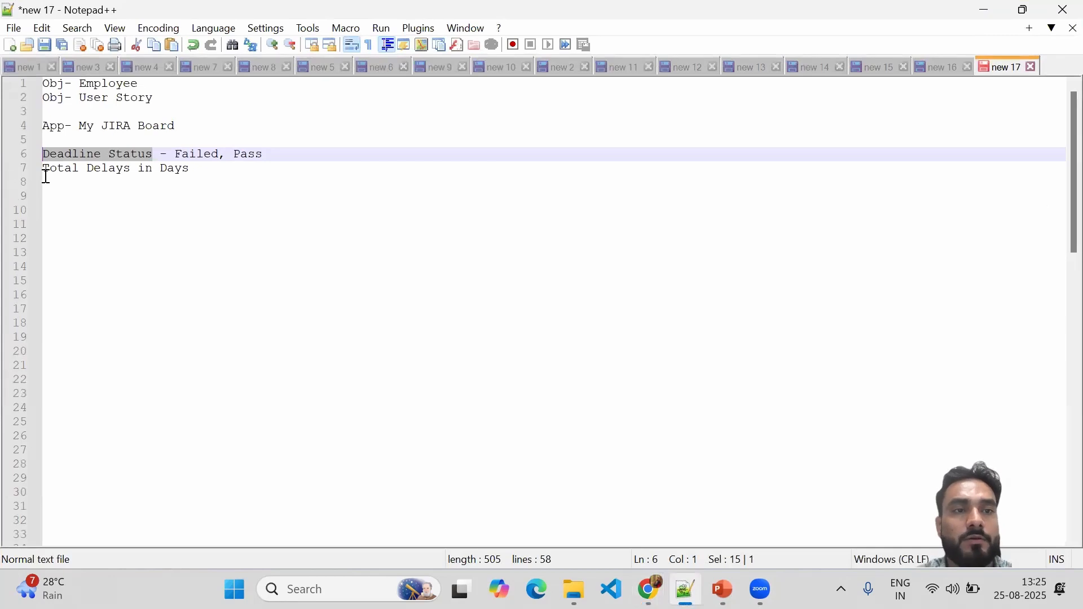
Highlight the 'Total Delays in Days' line in the Notepad++ notes.
left_click_drag(45, 169, 194, 167)
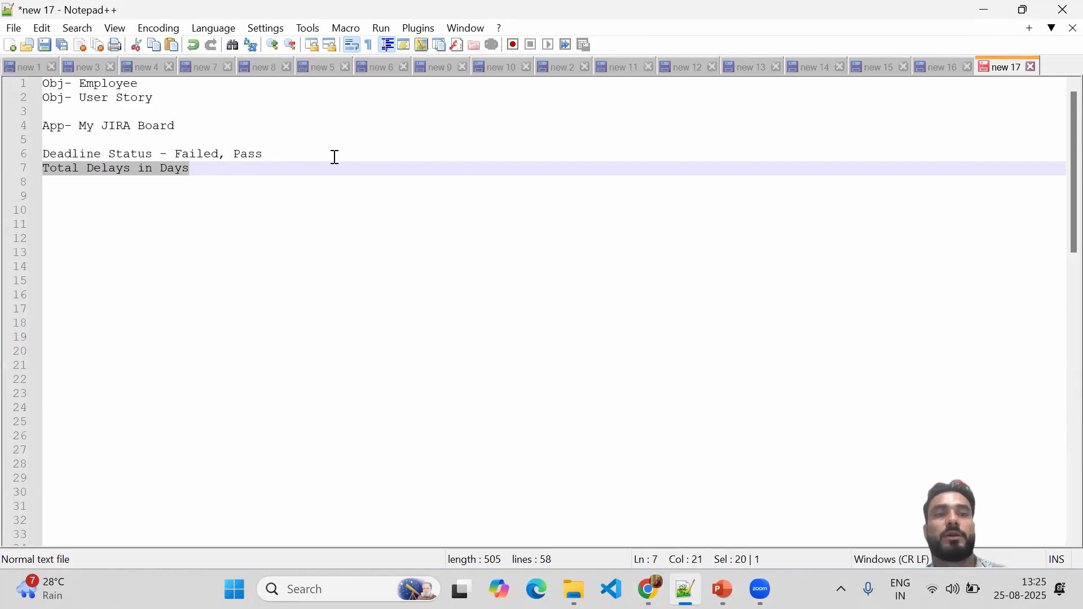
Start a new User Story custom field with the Formula data type and continue to step 2.
left_click(986, 9)
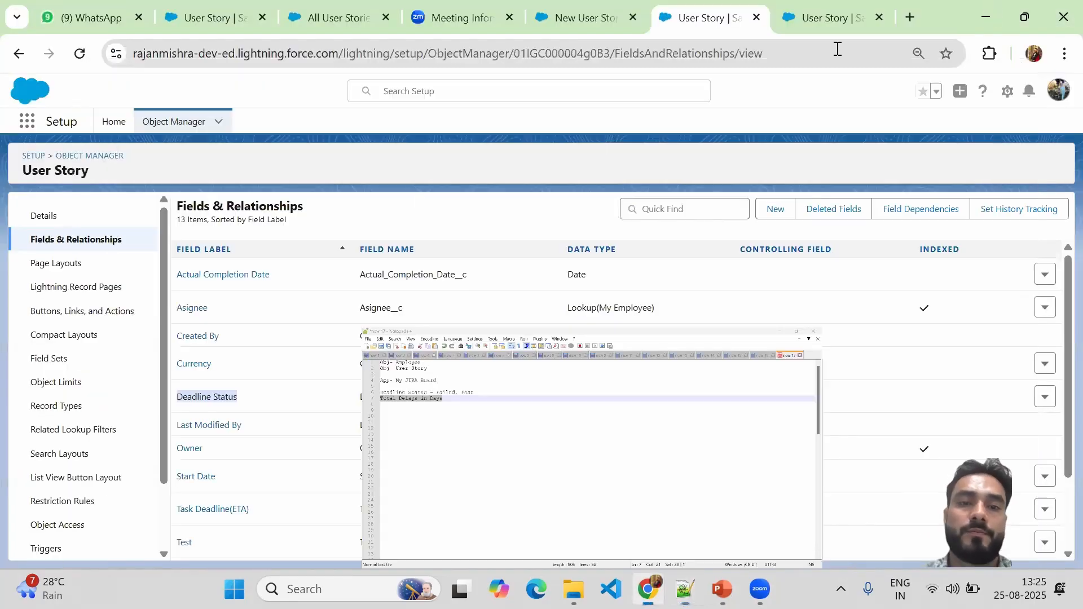
left_click(782, 208)
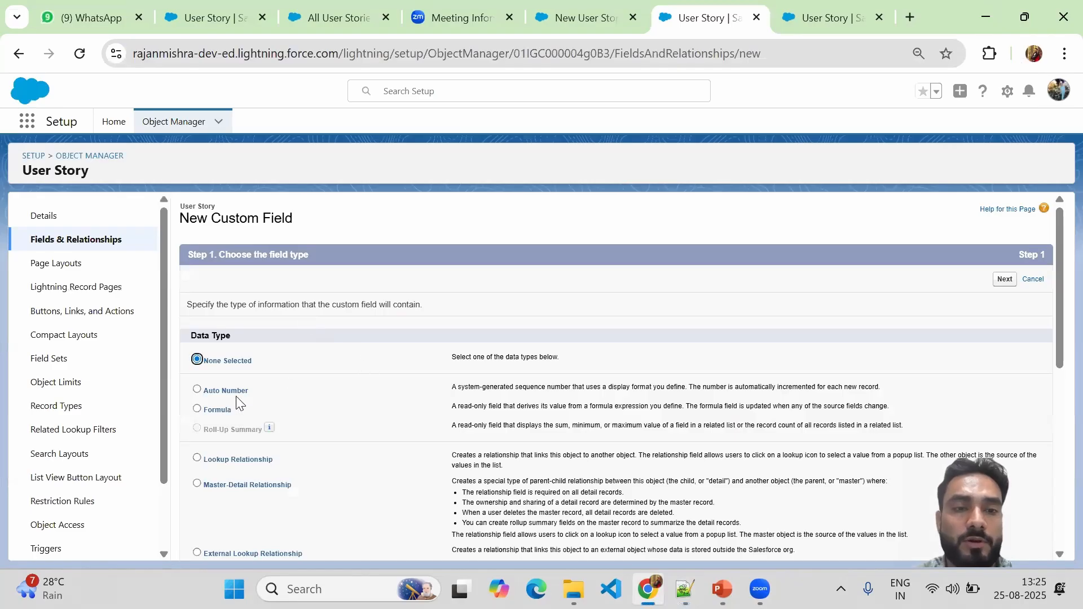
left_click(208, 407)
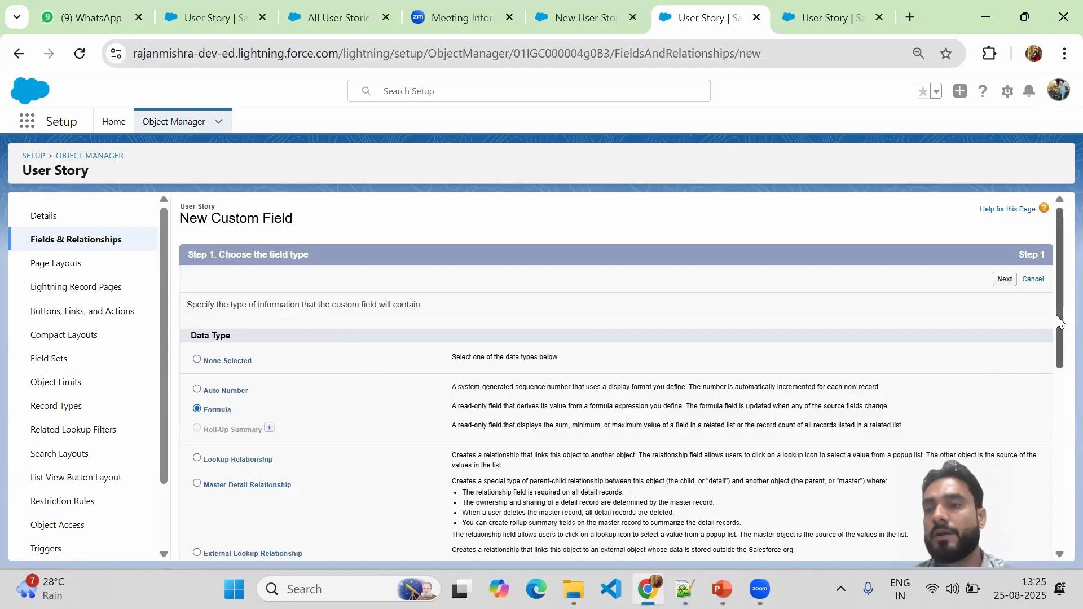
left_click_drag(1056, 315, 1055, 502)
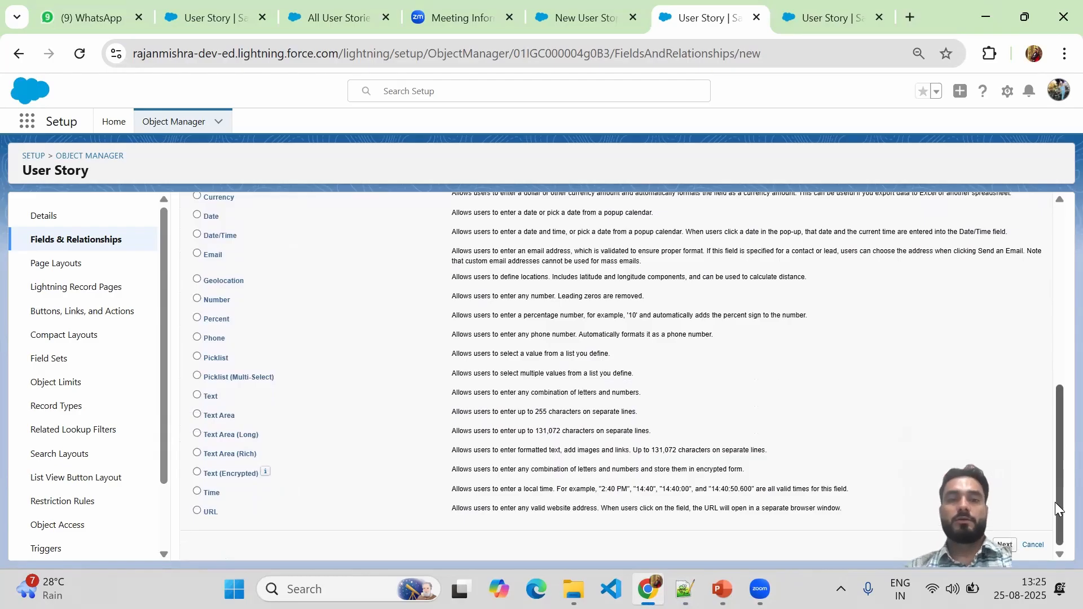
left_click_drag(1055, 502, 1056, 526)
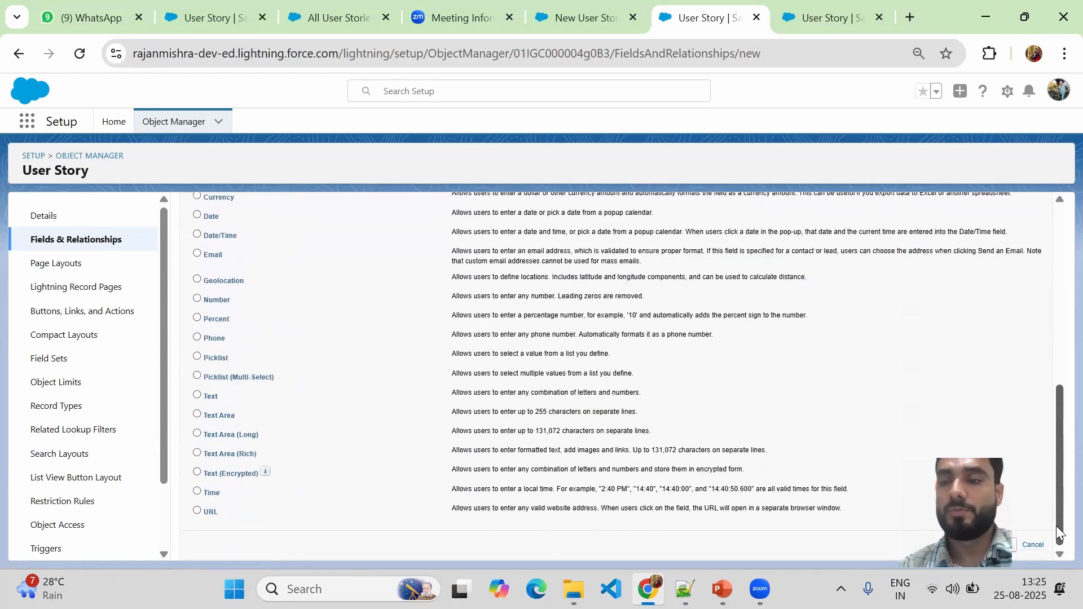
left_click(1005, 545)
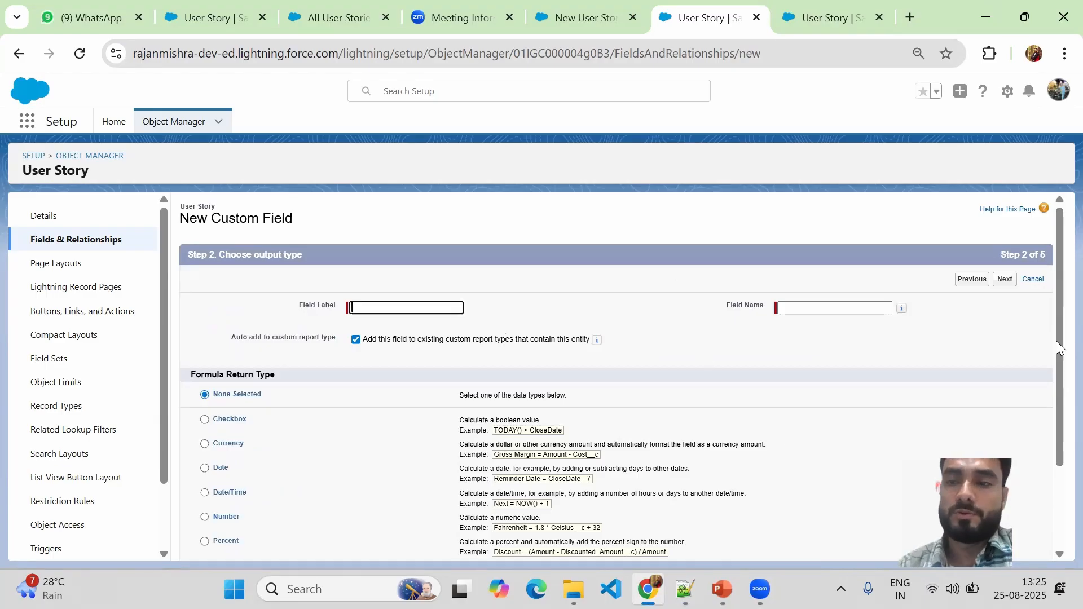
Label the formula field 'Total Delays in Days' with a Number return type and 0 decimal places.
scroll(1056, 326, "down", 1)
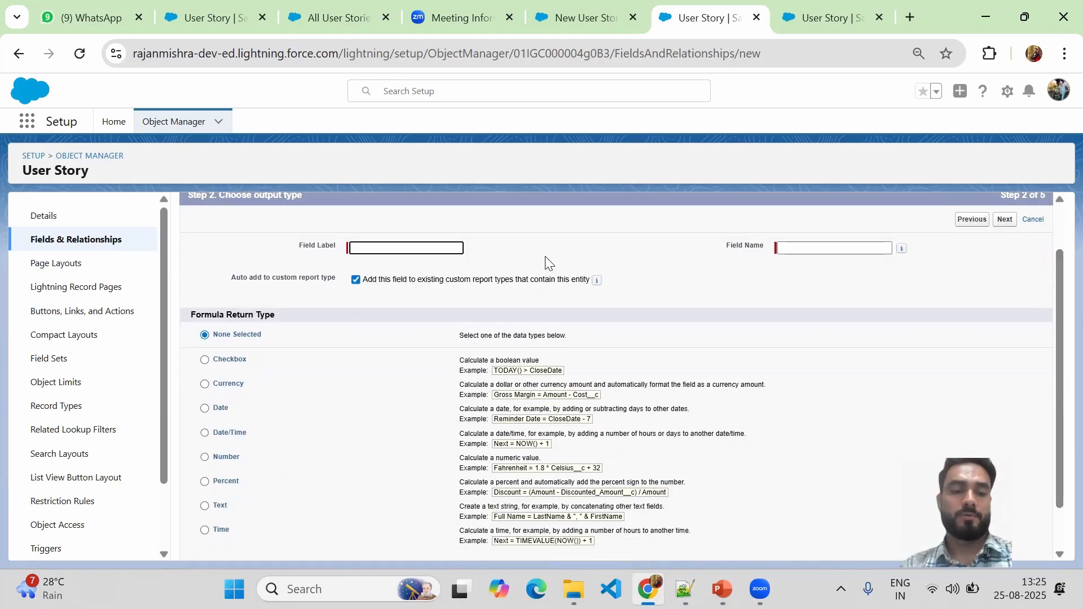
type("Total Delays in Days")
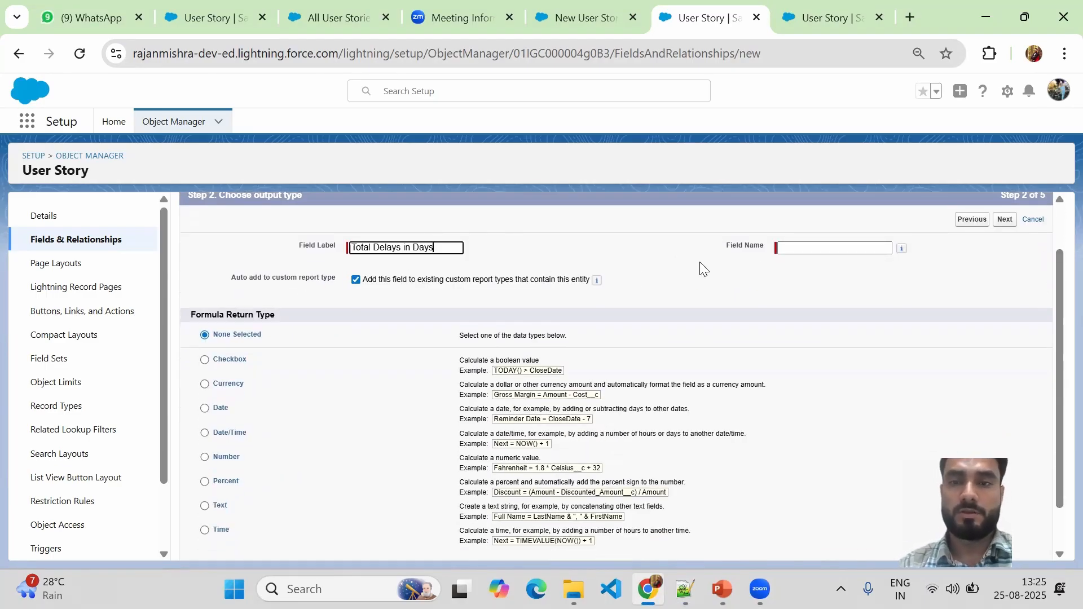
left_click(747, 252)
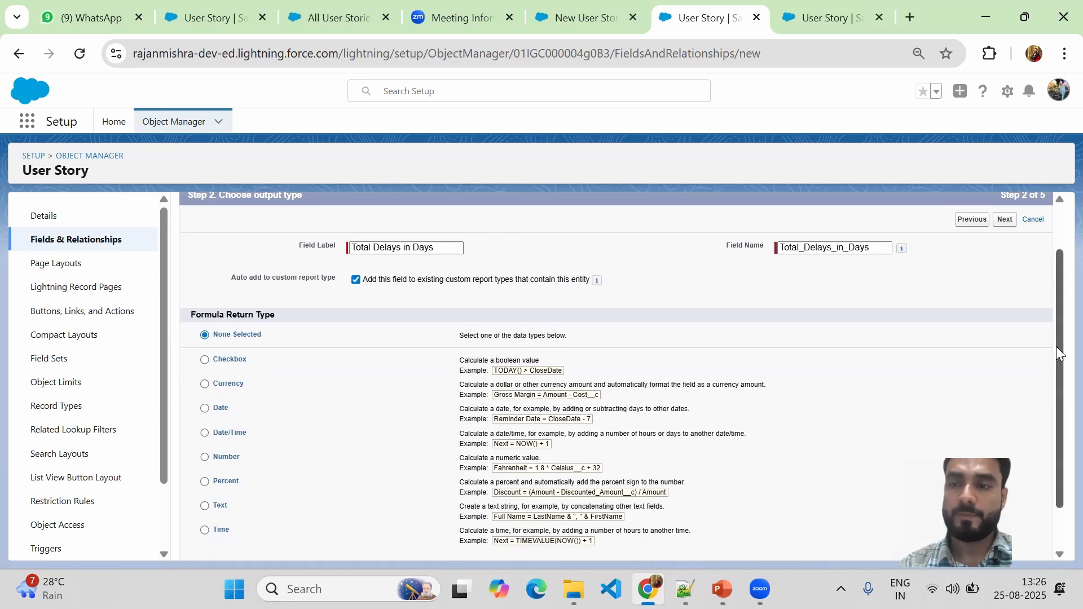
scroll(1056, 359, "down", 1)
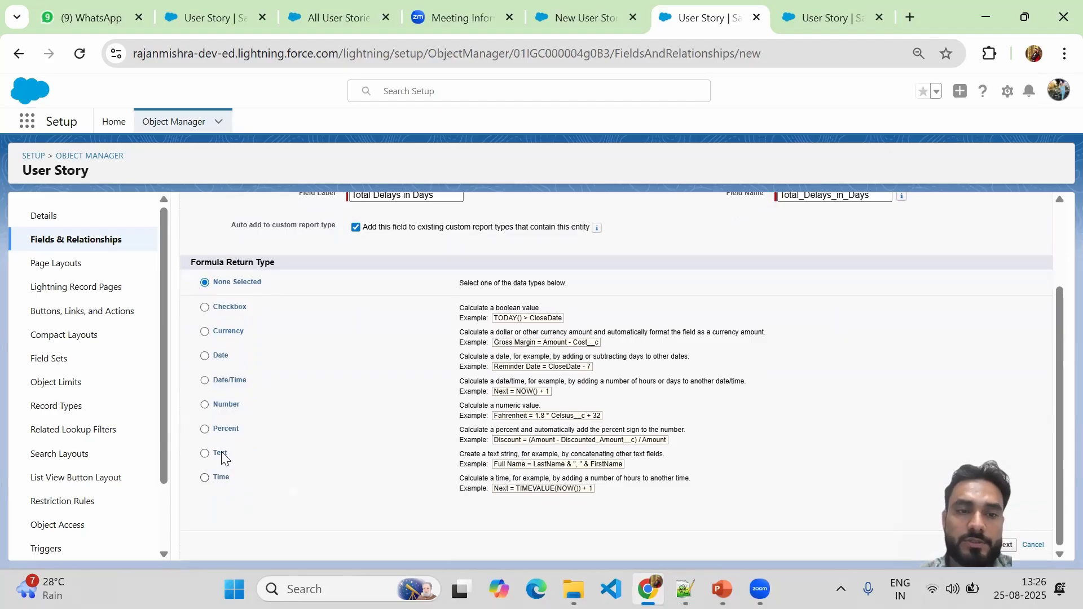
left_click(224, 412)
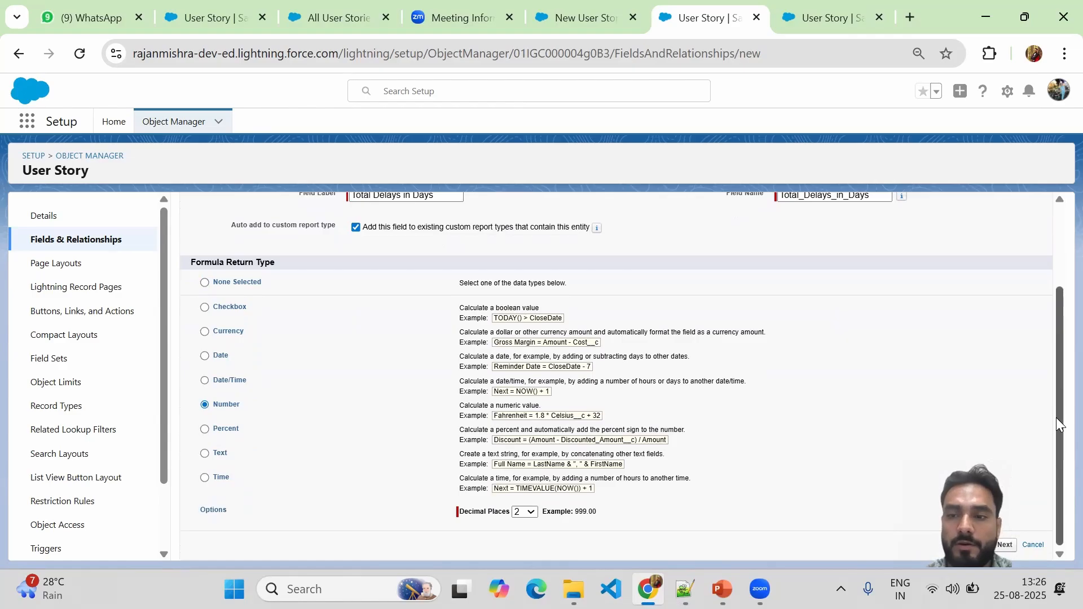
left_click(525, 514)
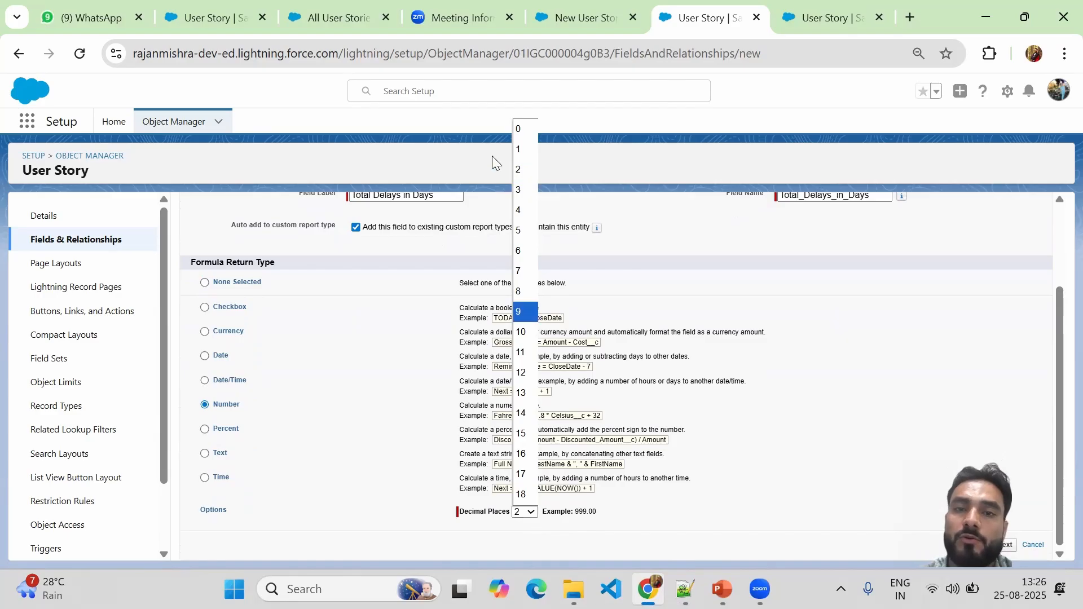
left_click(524, 129)
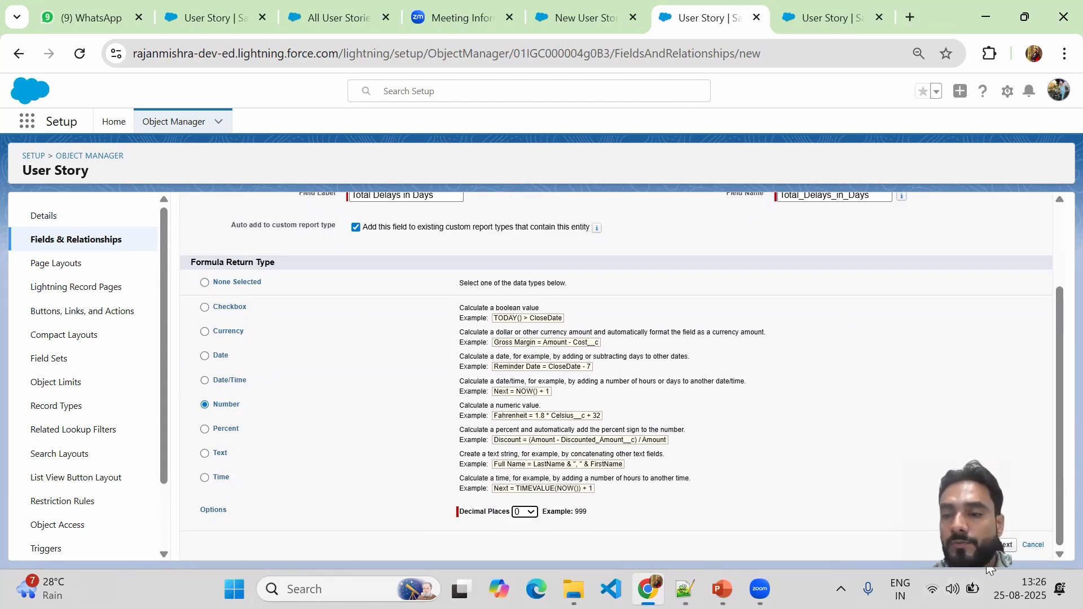
On step 3, insert the IF(logical_test, value_if_true, value_if_false) template into the empty formula.
left_click(996, 542)
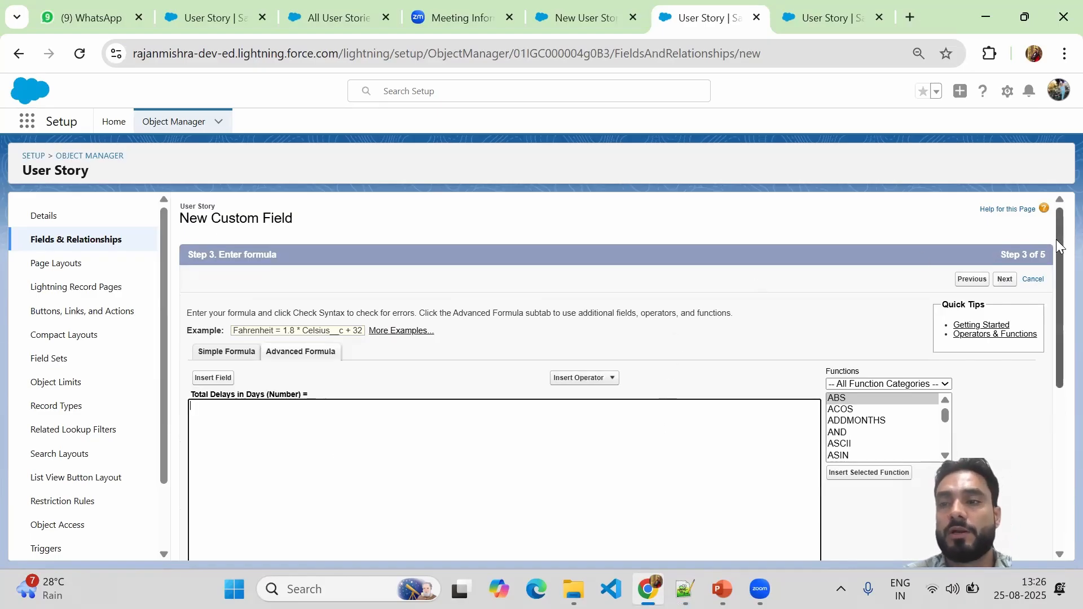
left_click_drag(1057, 239, 1056, 257)
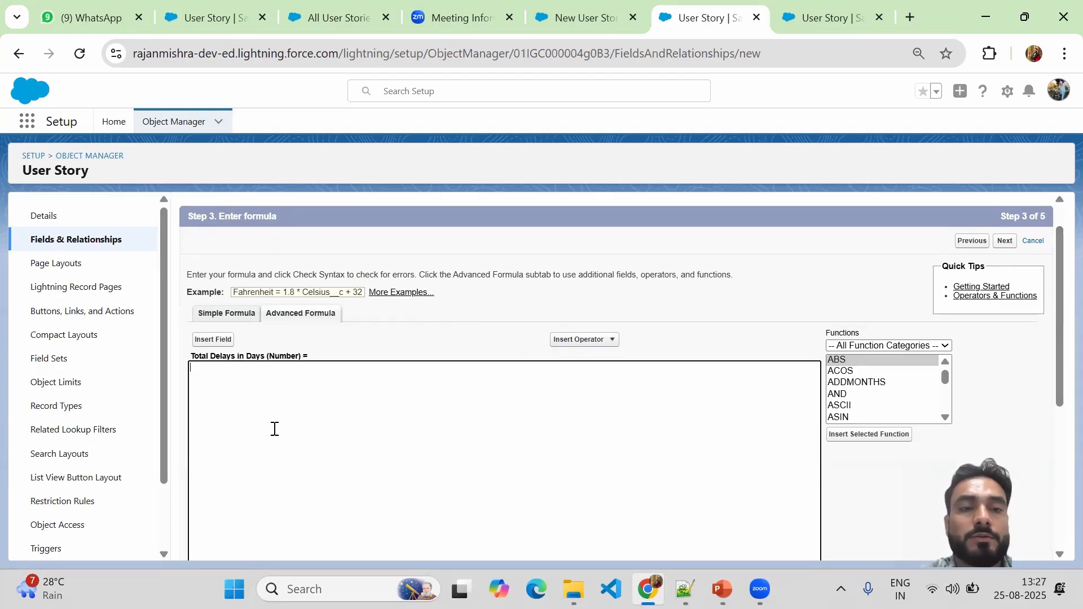
left_click(225, 387)
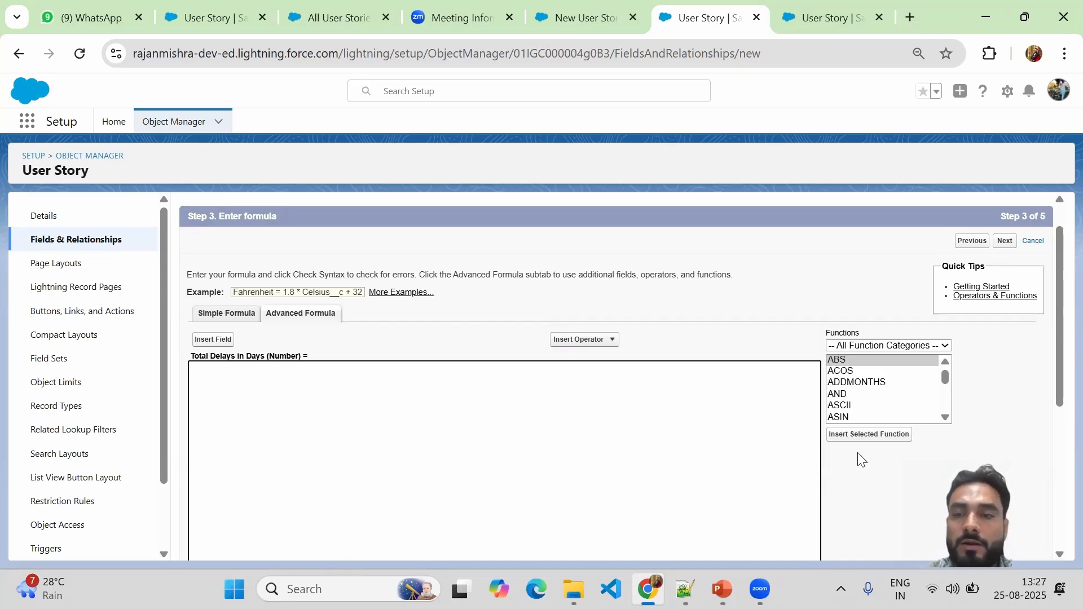
left_click_drag(948, 390, 949, 400)
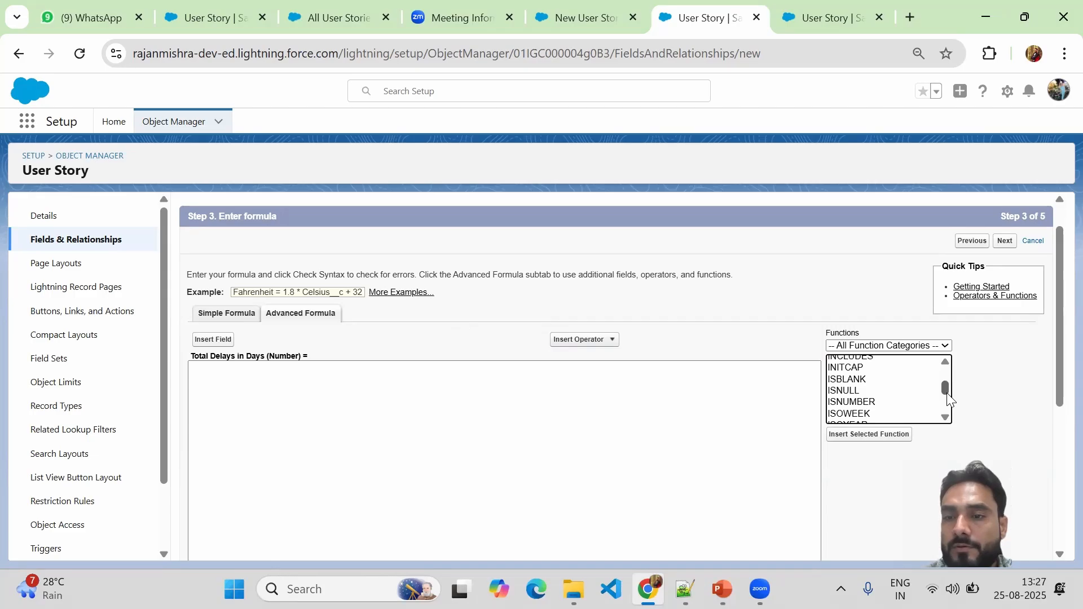
scroll(846, 403, "up", 2)
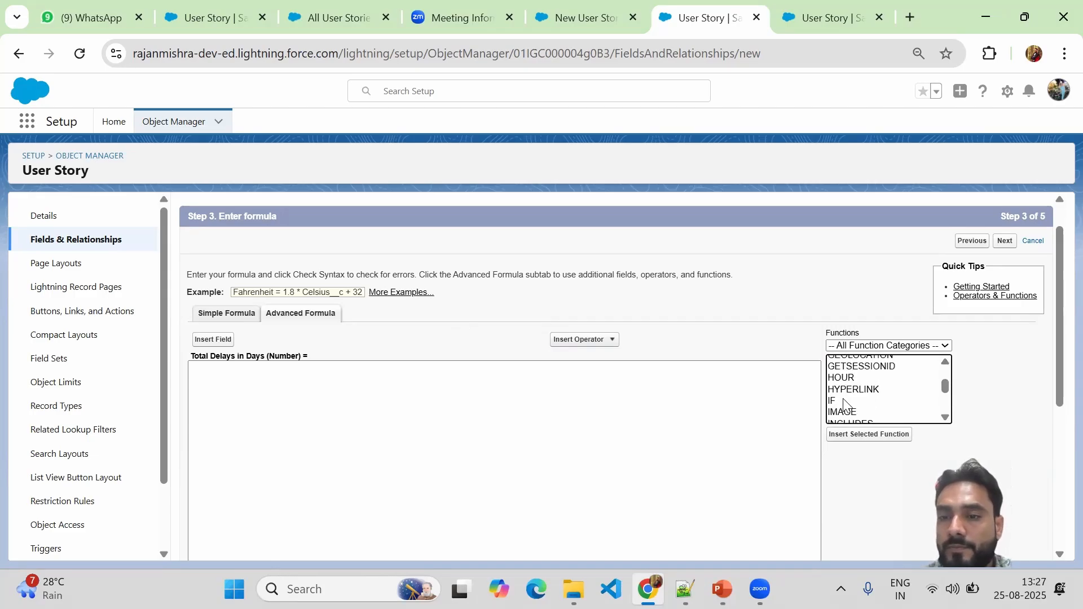
left_click(845, 402)
left_click(858, 435)
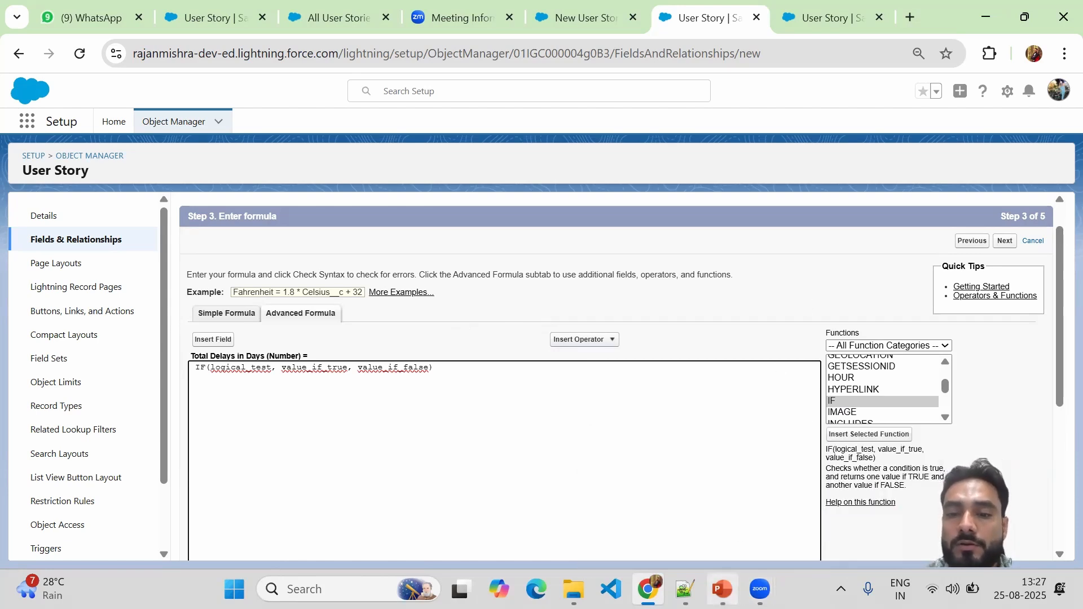
Bring back the Salesforce User Story Fields & Relationships tab listing Start Date and Task Deadline(ETA).
mouse_move(722, 589)
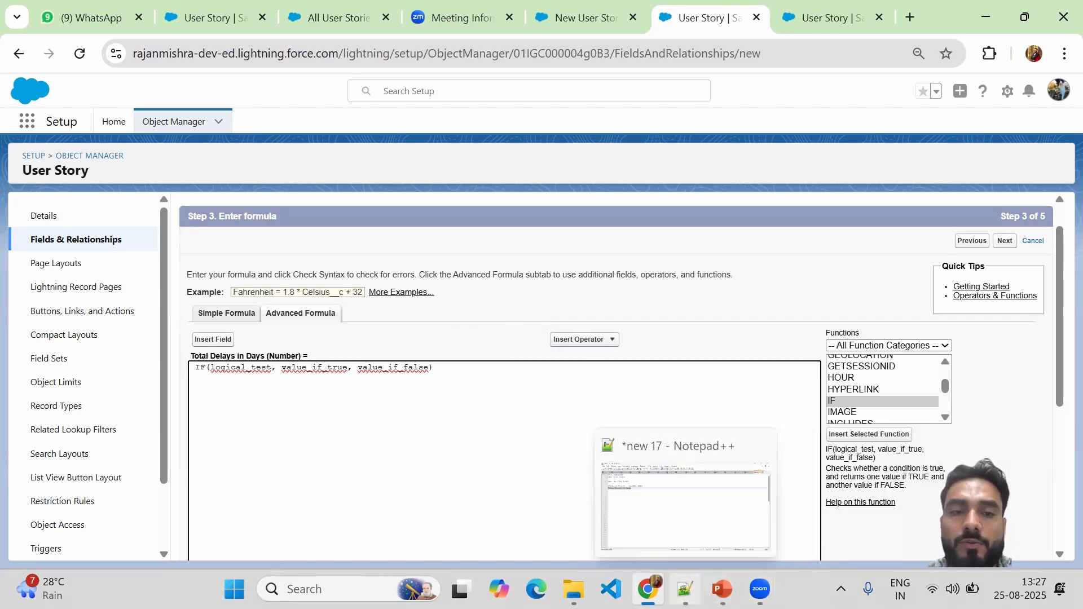
left_click(684, 589)
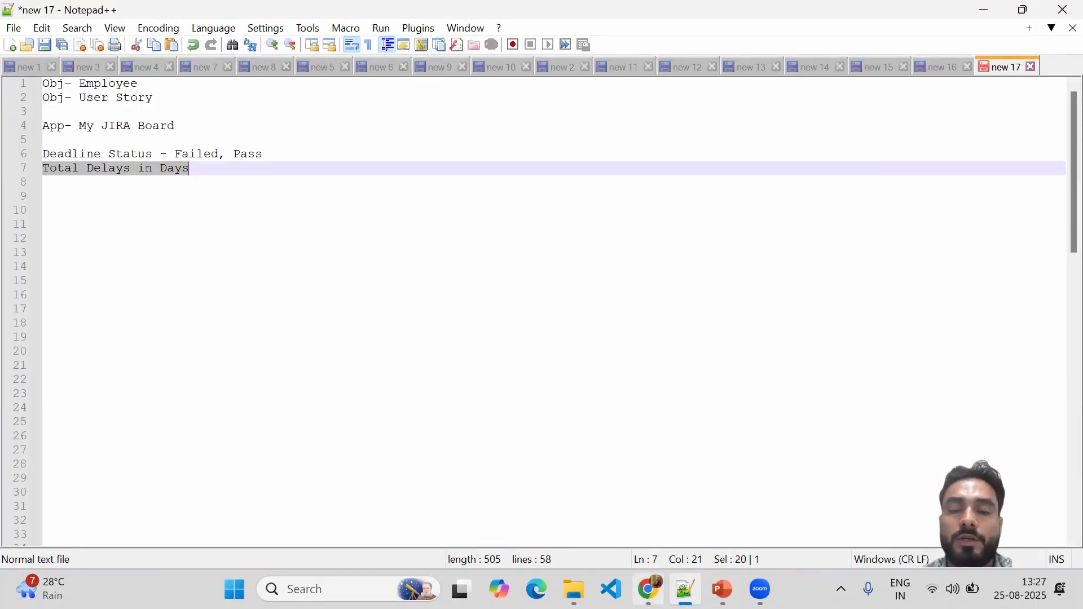
mouse_move(649, 589)
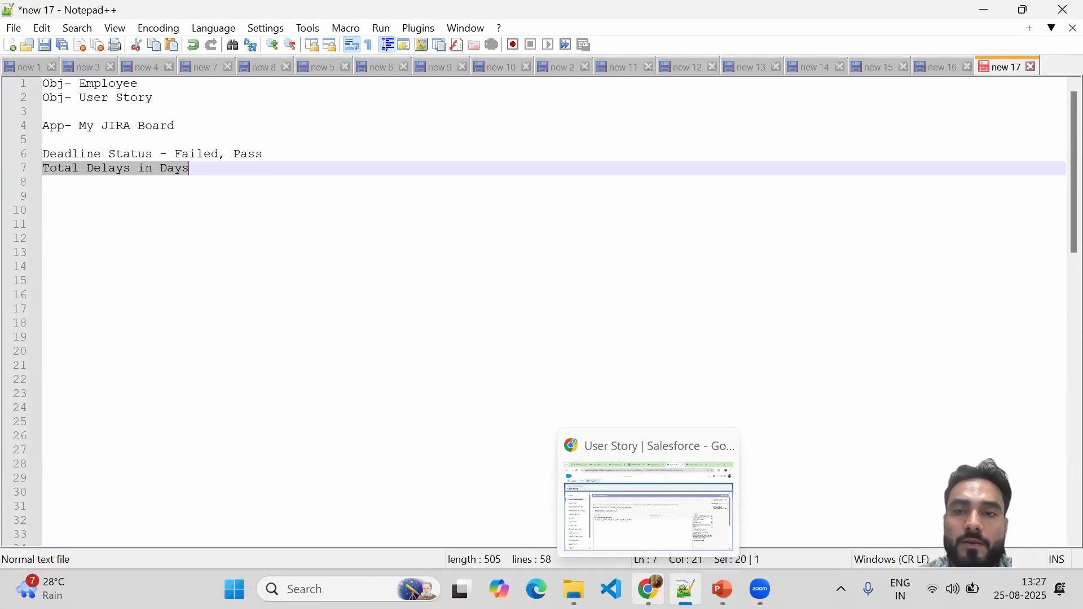
left_click(649, 588)
left_click(825, 17)
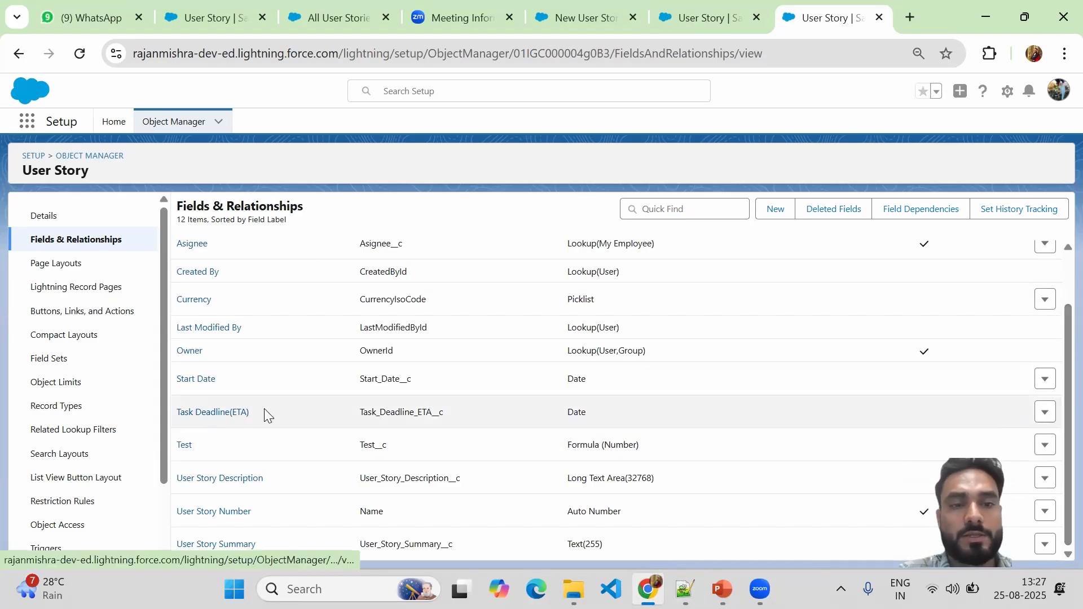
left_click_drag(261, 409, 175, 417)
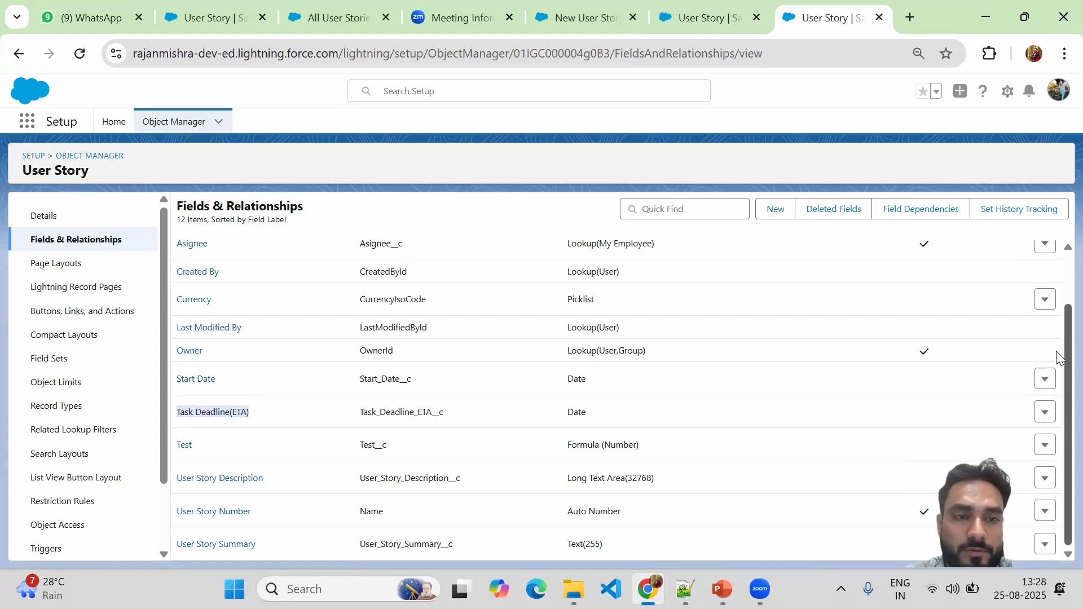
scroll(1054, 339, "up", 2)
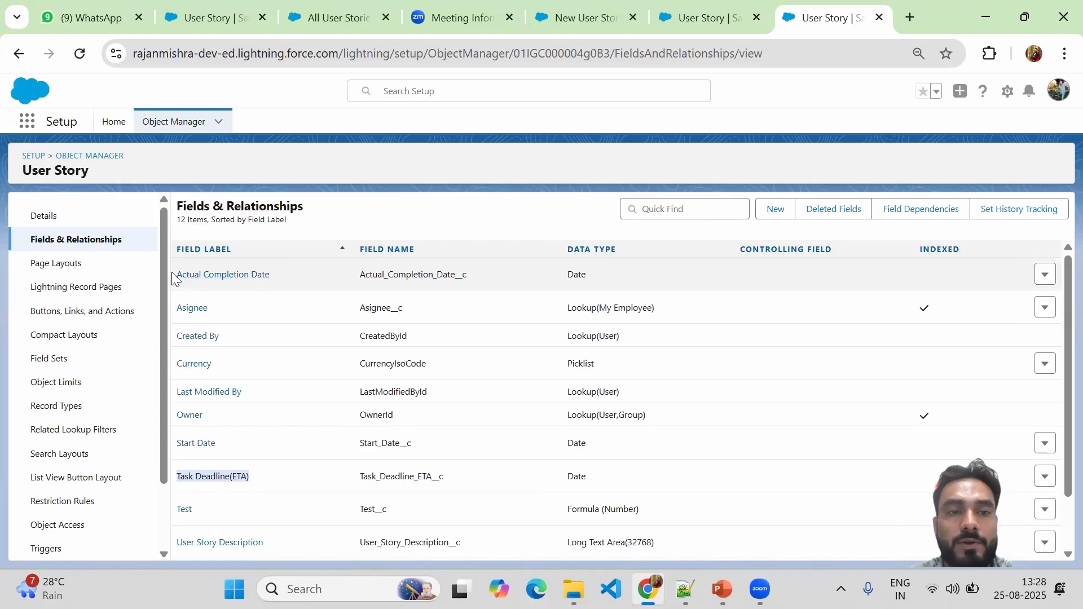
left_click(273, 275)
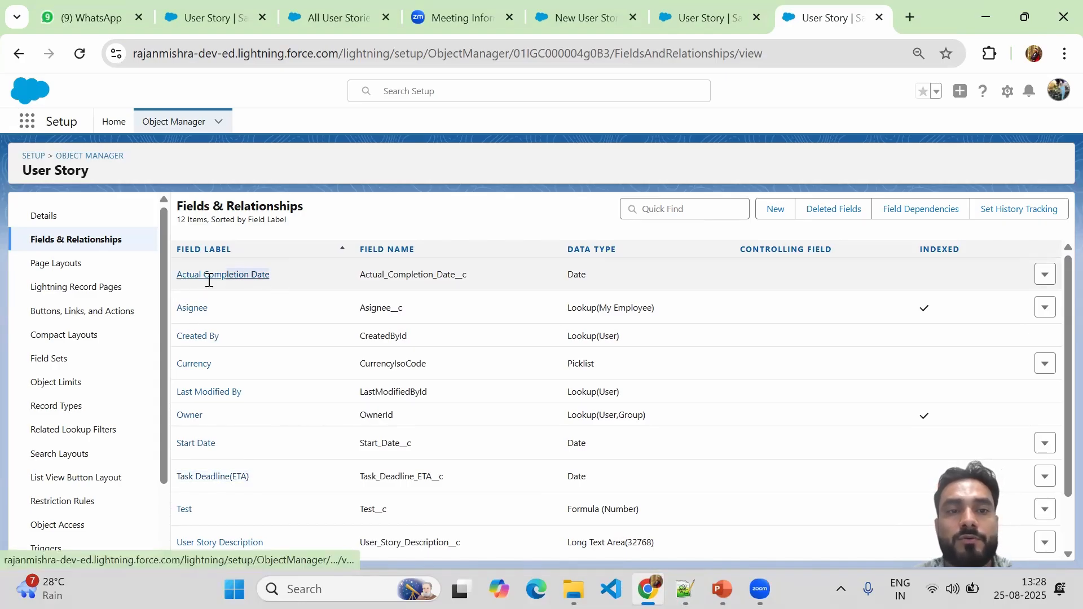
left_click_drag(208, 281, 178, 278)
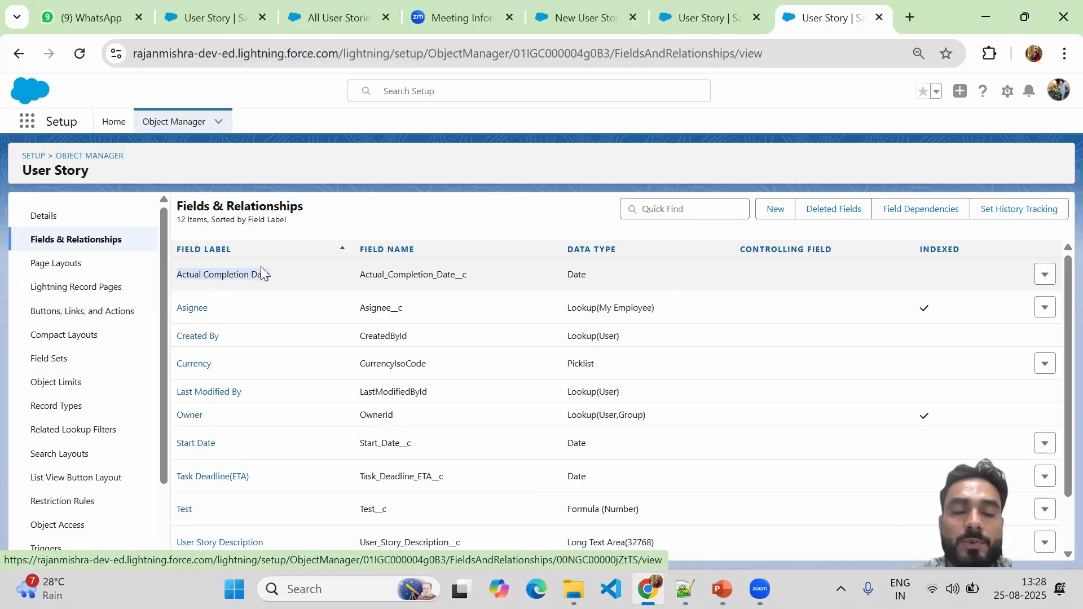
scroll(1054, 384, "down", 1)
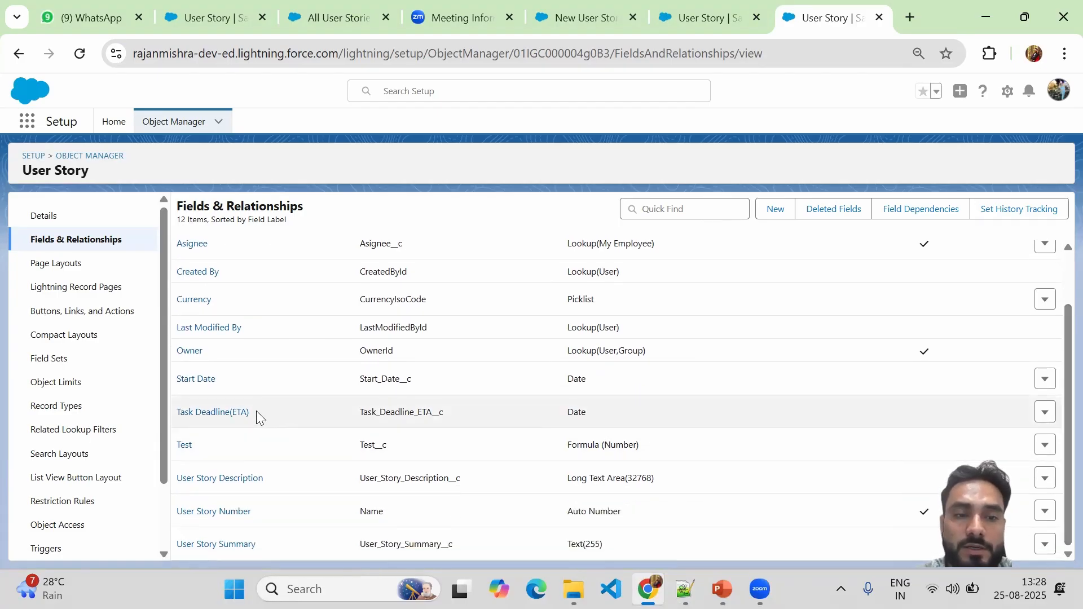
left_click_drag(256, 411, 176, 412)
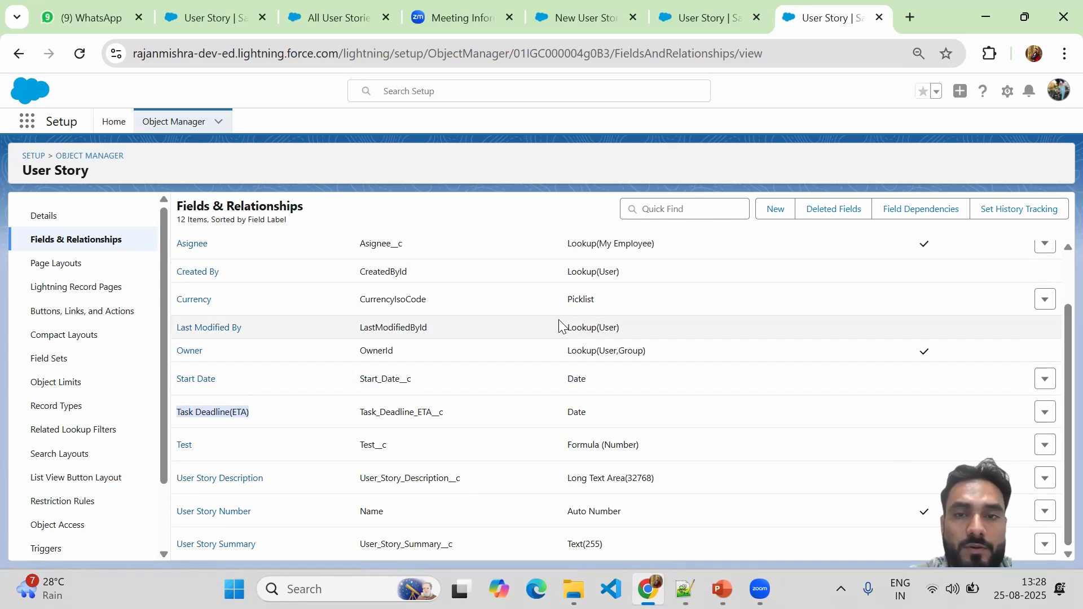
Replace the logical_test placeholder with 'Actual_Completion_Date__c >'.
left_click(697, 25)
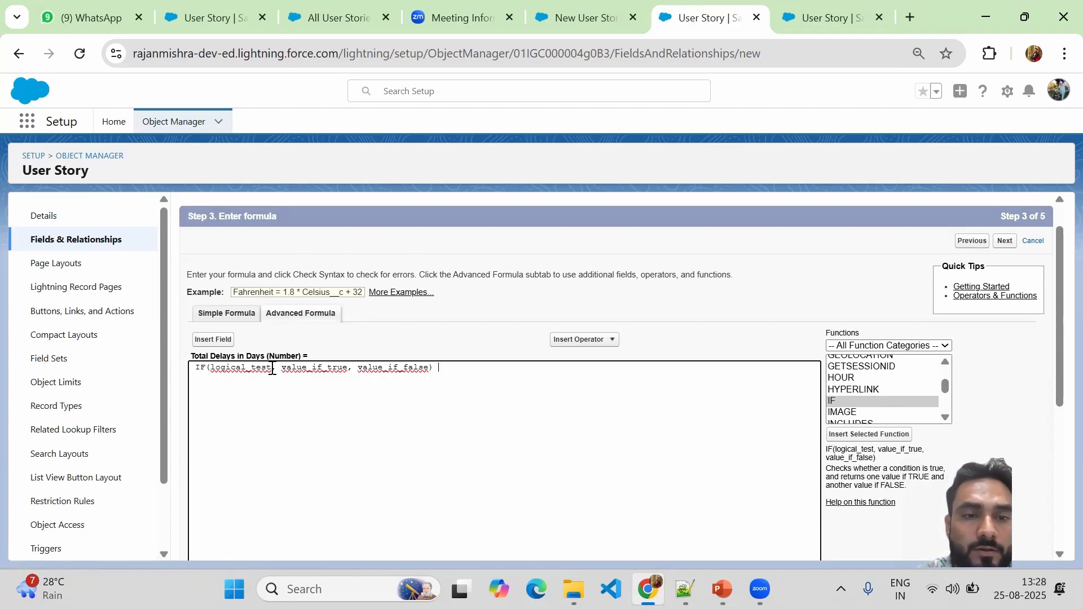
left_click_drag(273, 370, 217, 372)
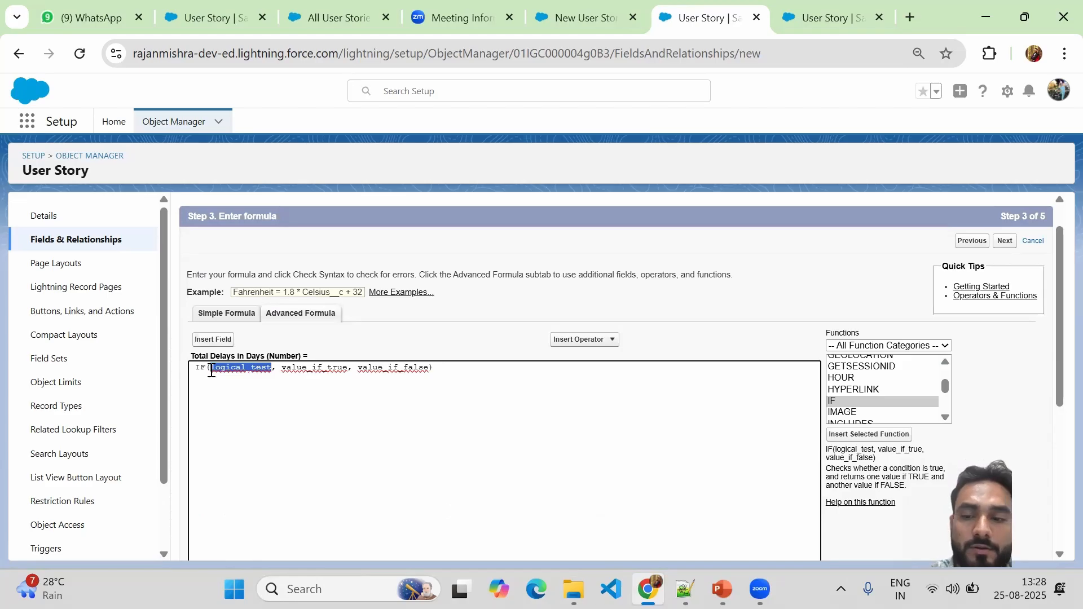
key("BackSpace")
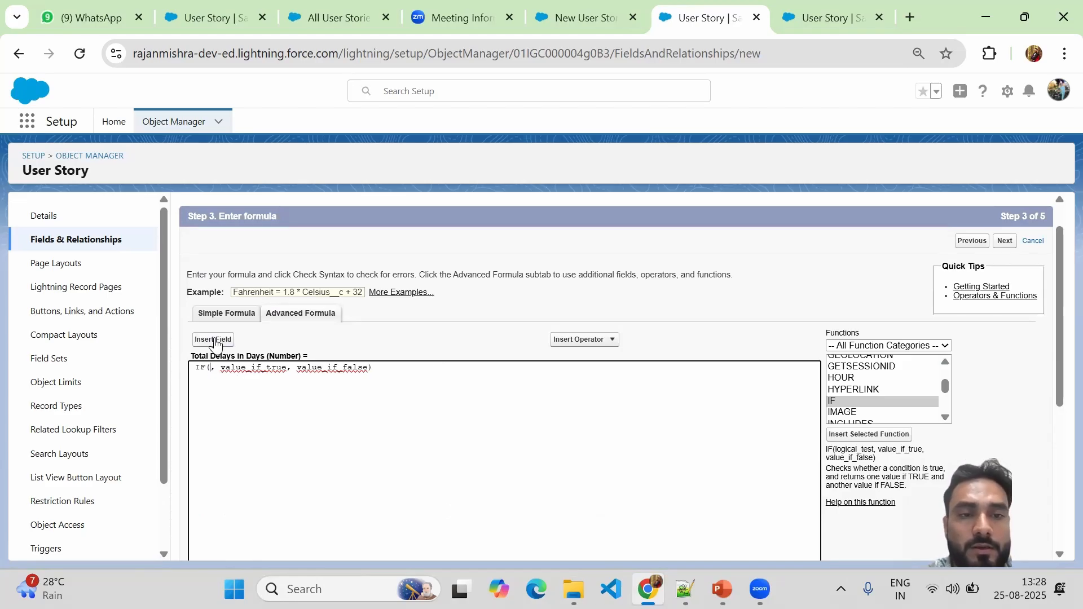
left_click(210, 341)
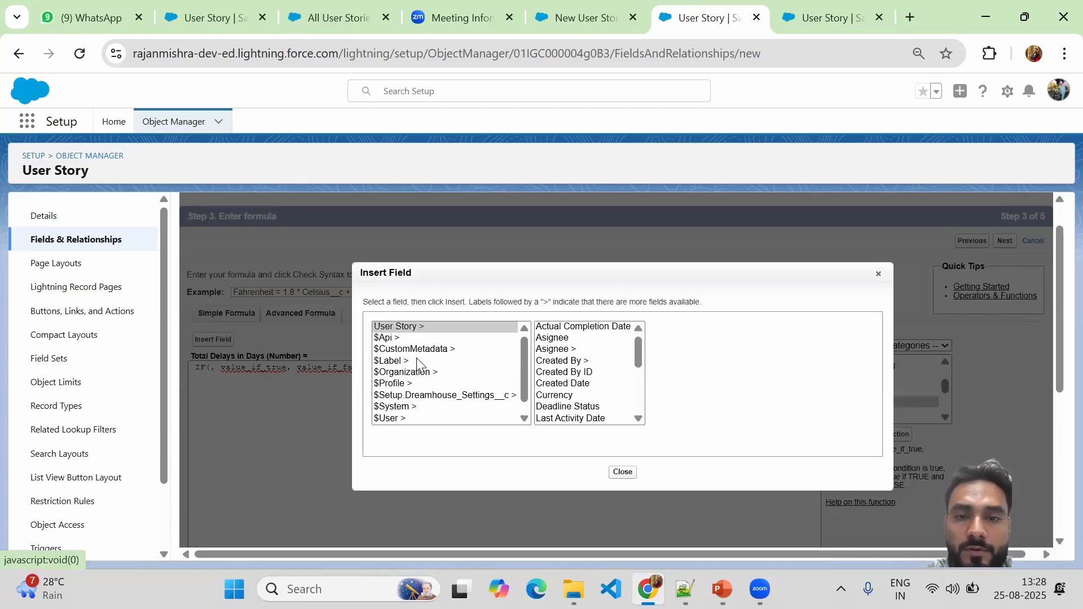
left_click(581, 328)
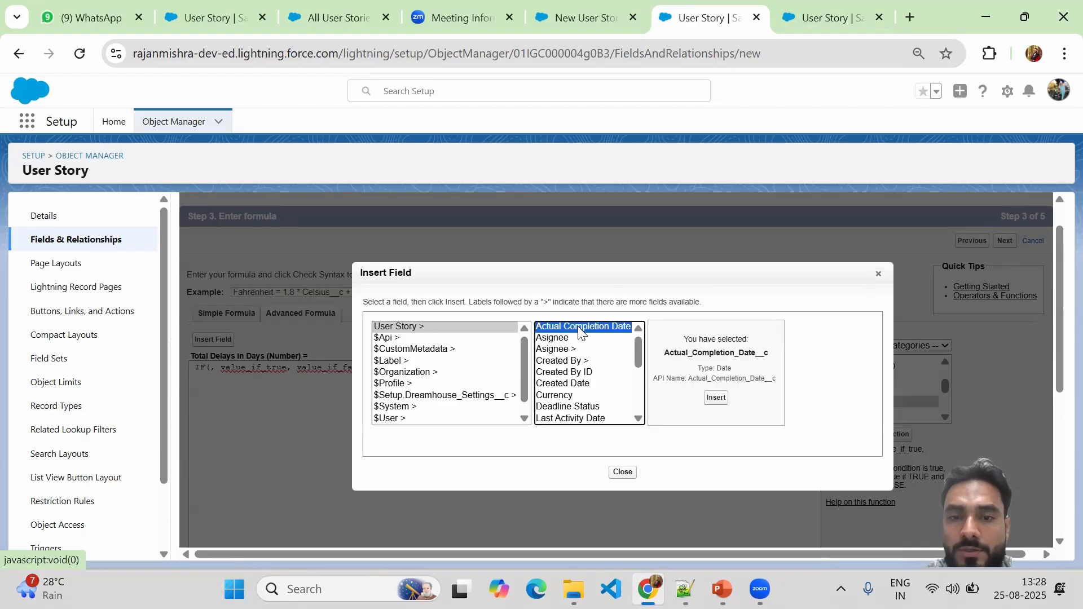
left_click(716, 398)
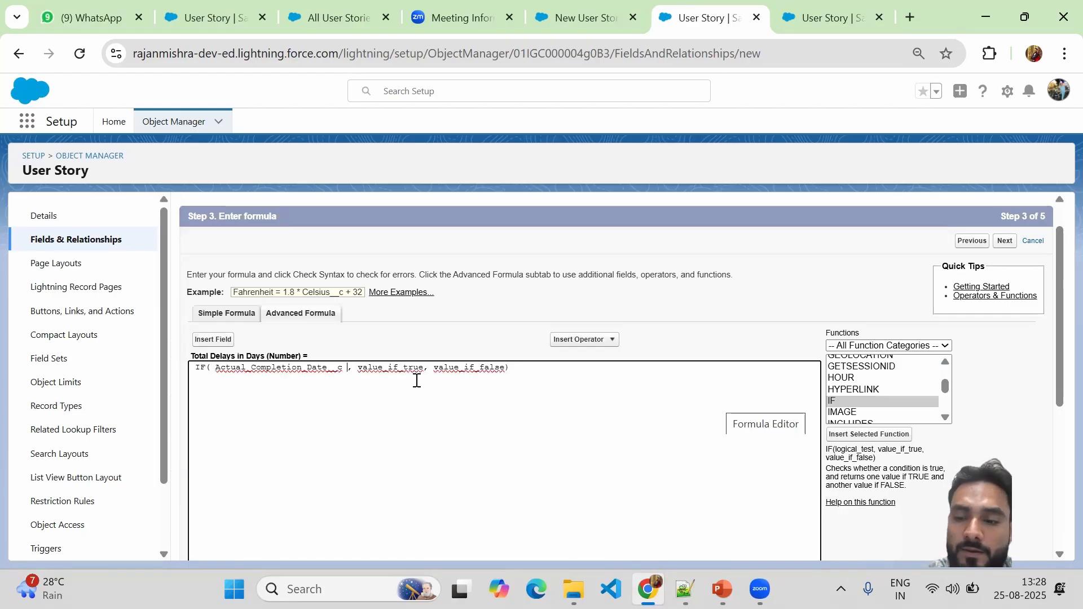
type(">")
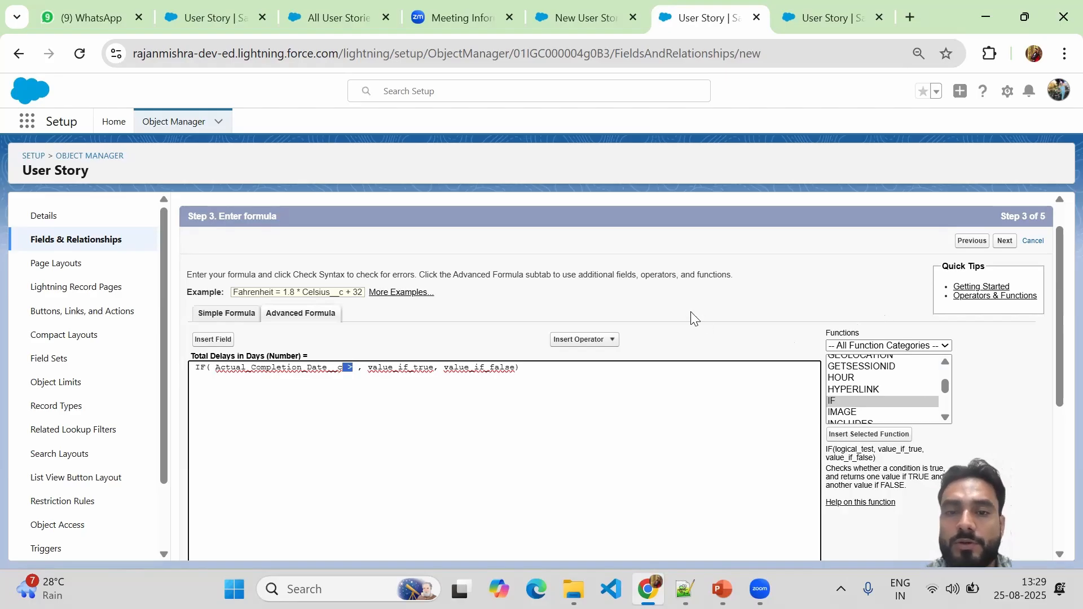
Pick Task Deadline(ETA) from the field list as the date to compare against.
left_click(598, 344)
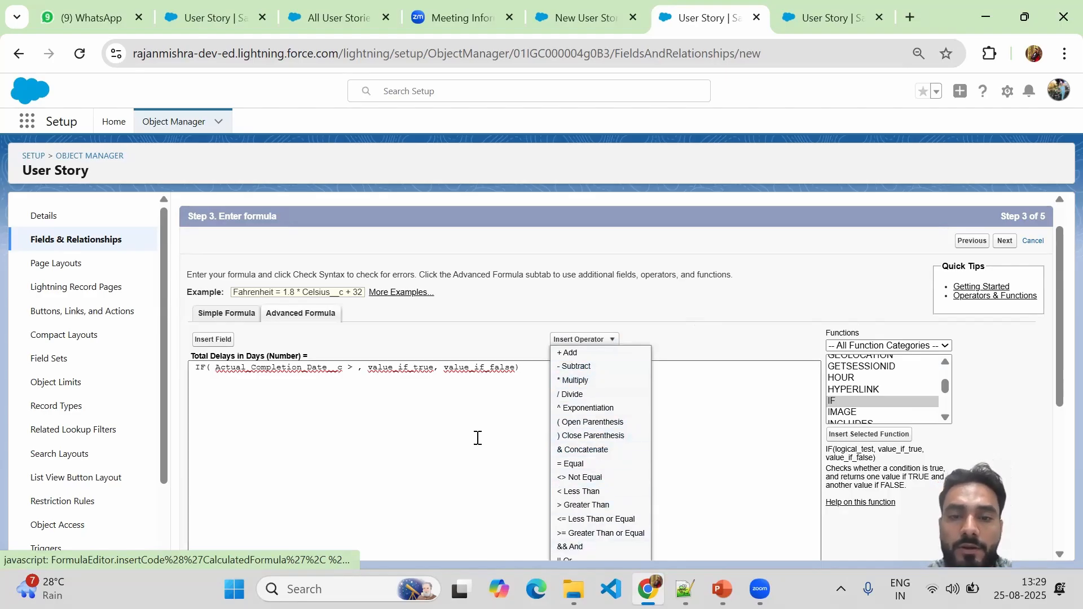
type(">")
left_click(357, 367)
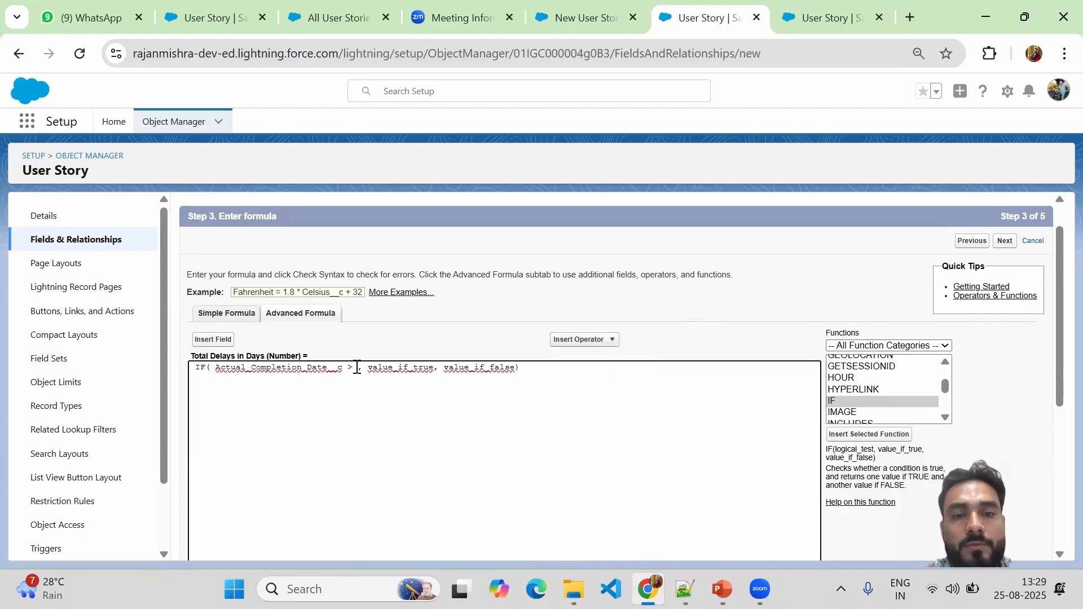
left_click(220, 341)
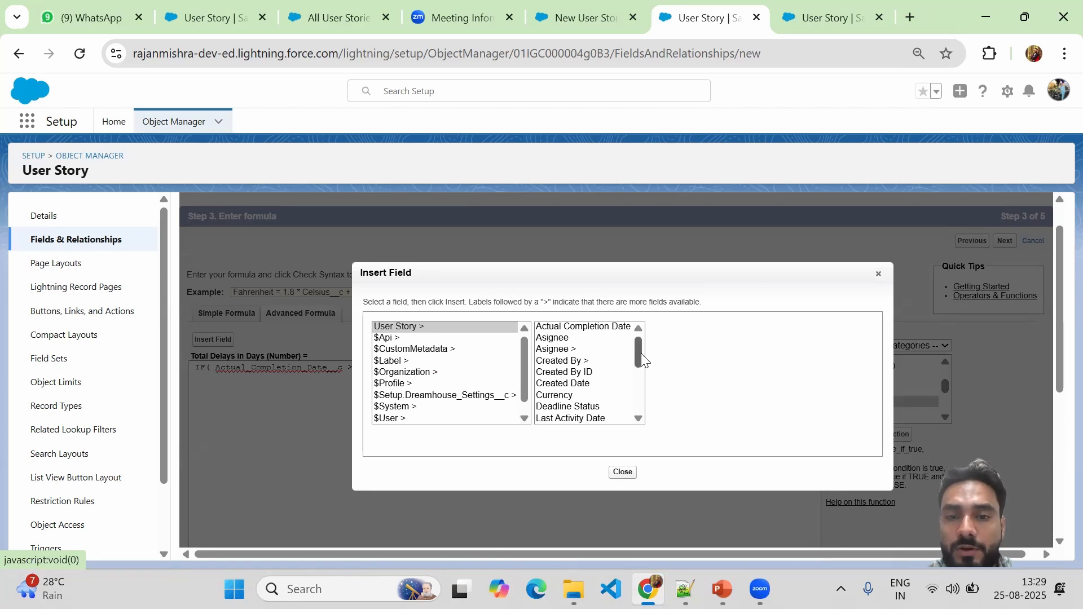
left_click_drag(637, 353, 639, 372)
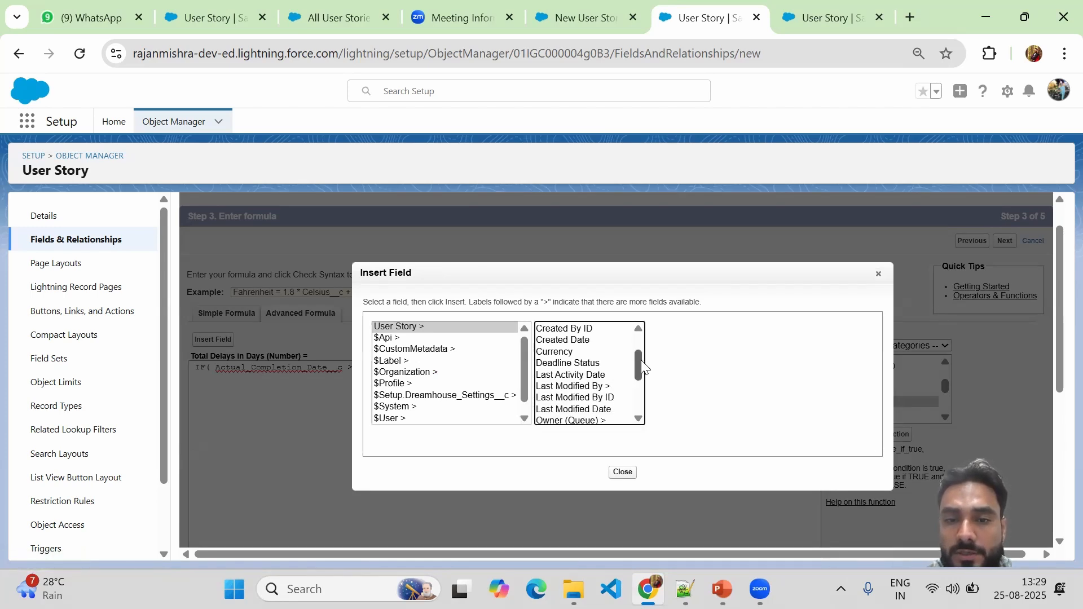
left_click_drag(643, 360, 641, 392)
left_click(573, 384)
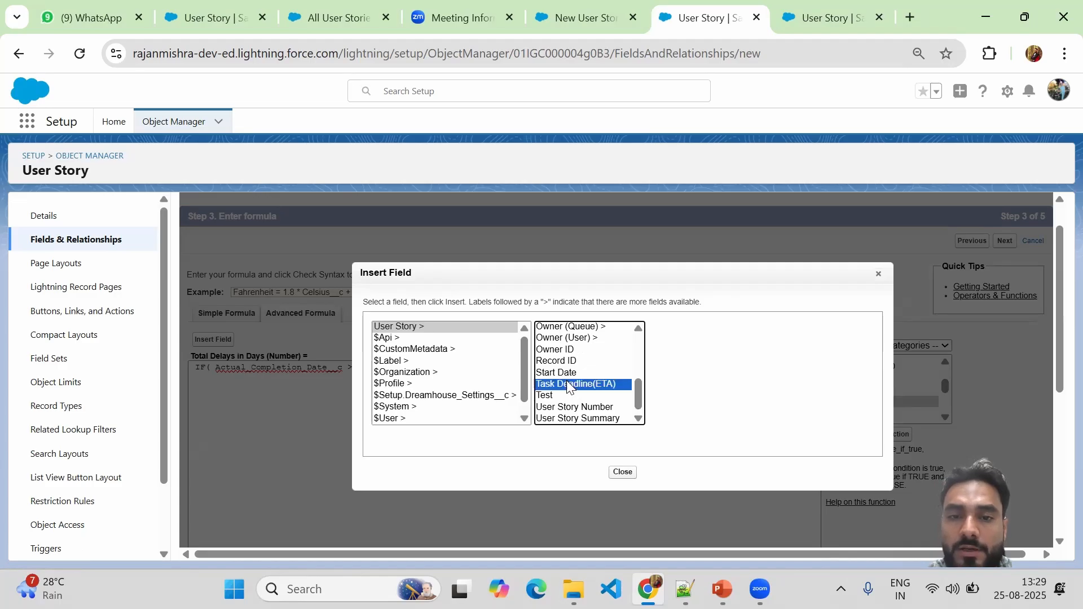
Finish the condition with Task_Deadline_ETA__c and replace value_if_true with Actual_Completion_Date__c.
left_click(707, 398)
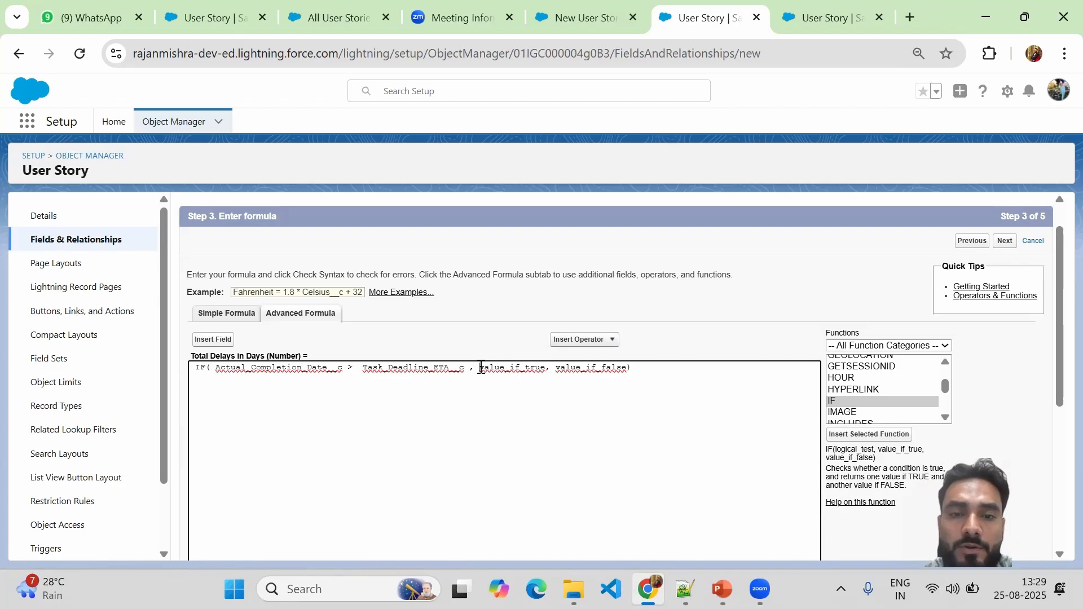
left_click_drag(479, 367, 547, 367)
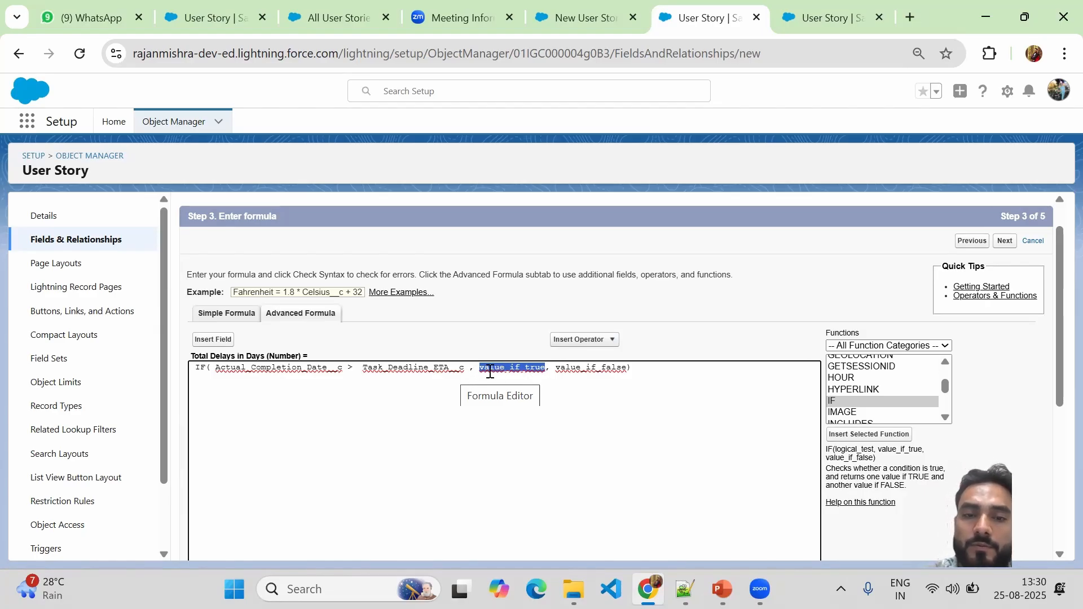
key("BackSpace")
left_click(217, 340)
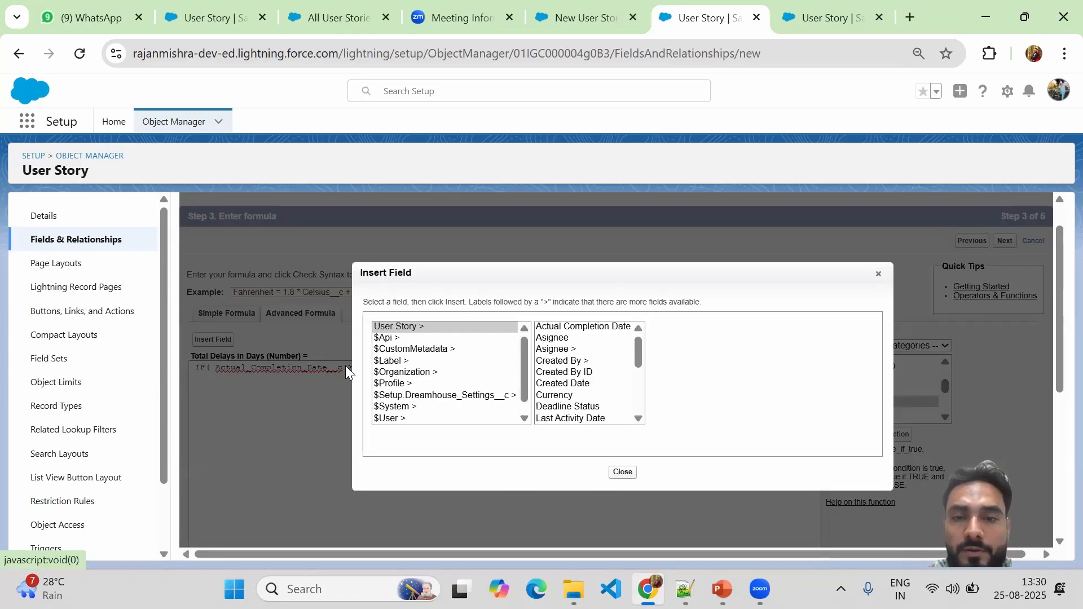
left_click(583, 327)
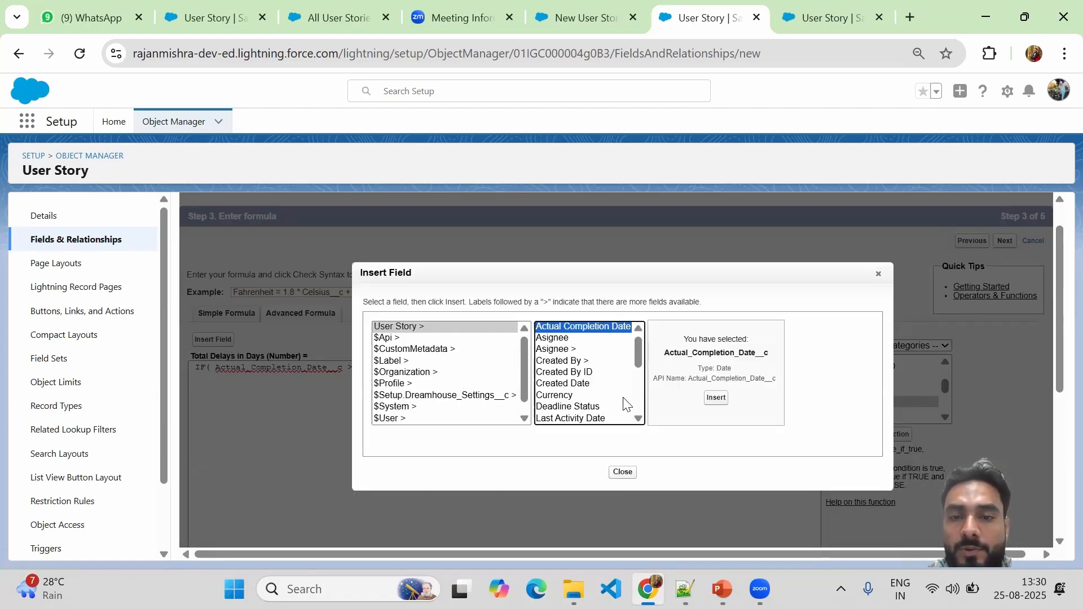
left_click(717, 404)
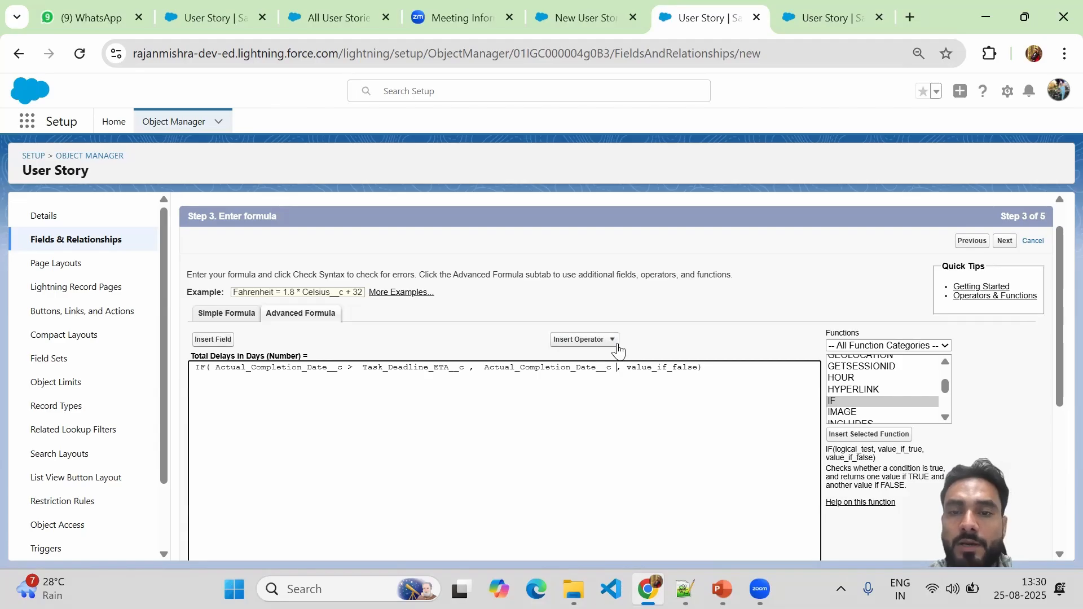
Make the true result Actual_Completion_Date__c - Task_Deadline_ETA__c.
left_click(609, 340)
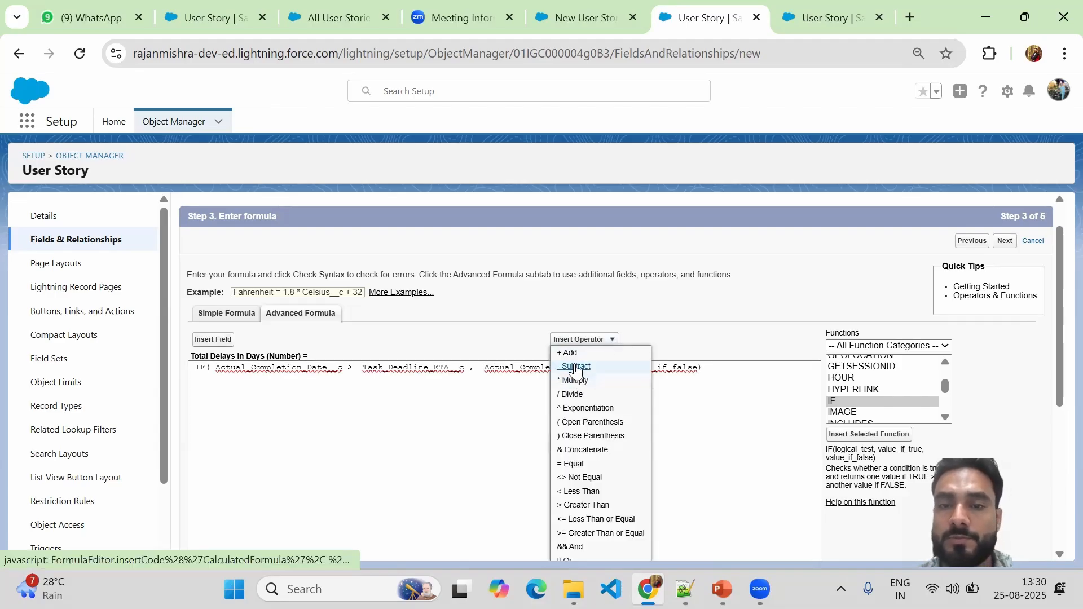
left_click(574, 367)
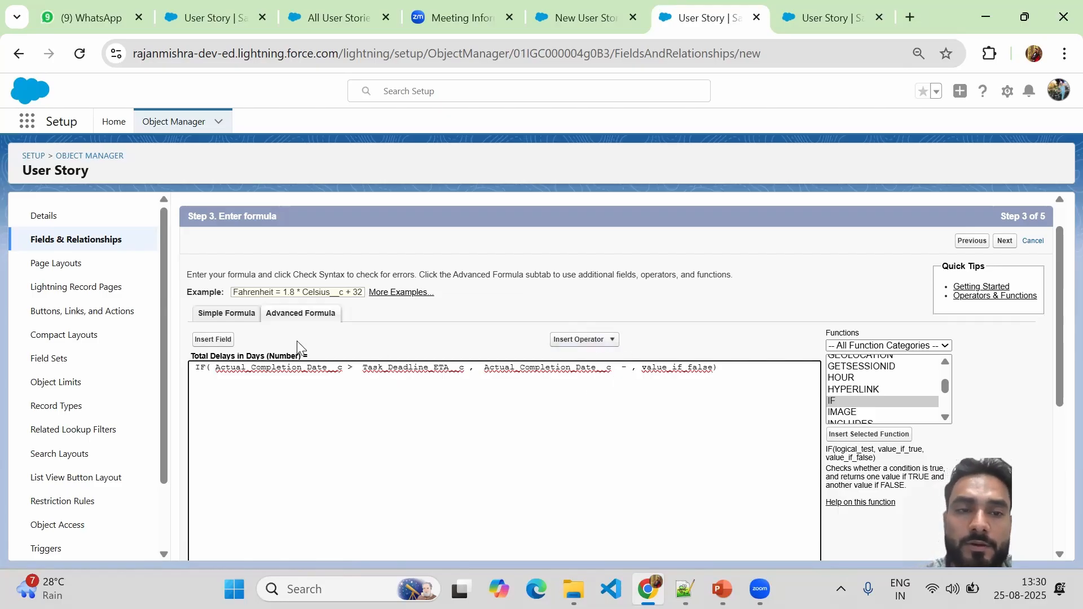
left_click(213, 340)
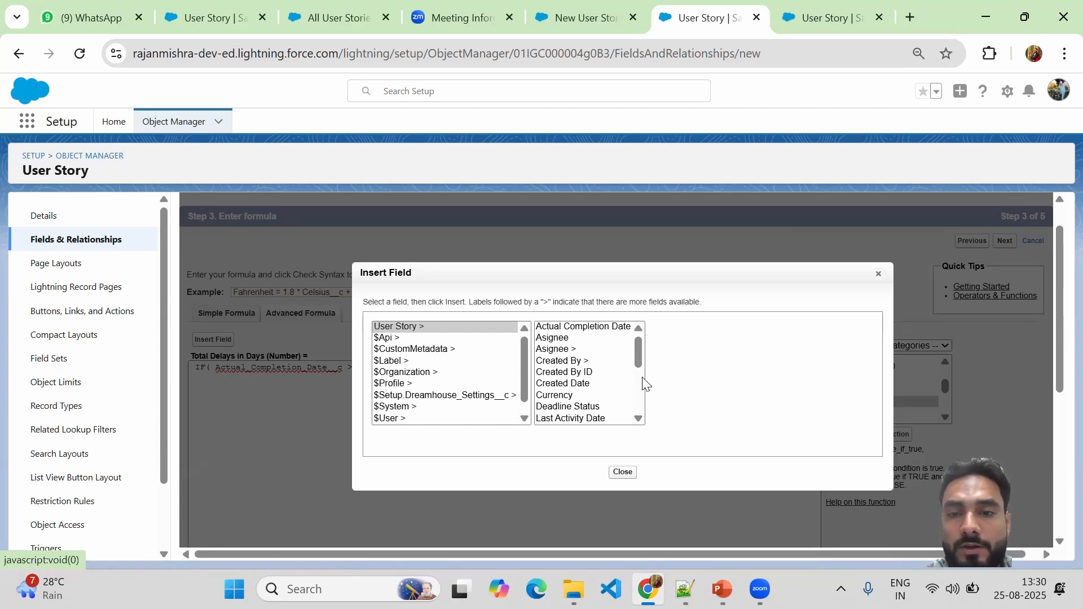
left_click_drag(639, 367, 638, 409)
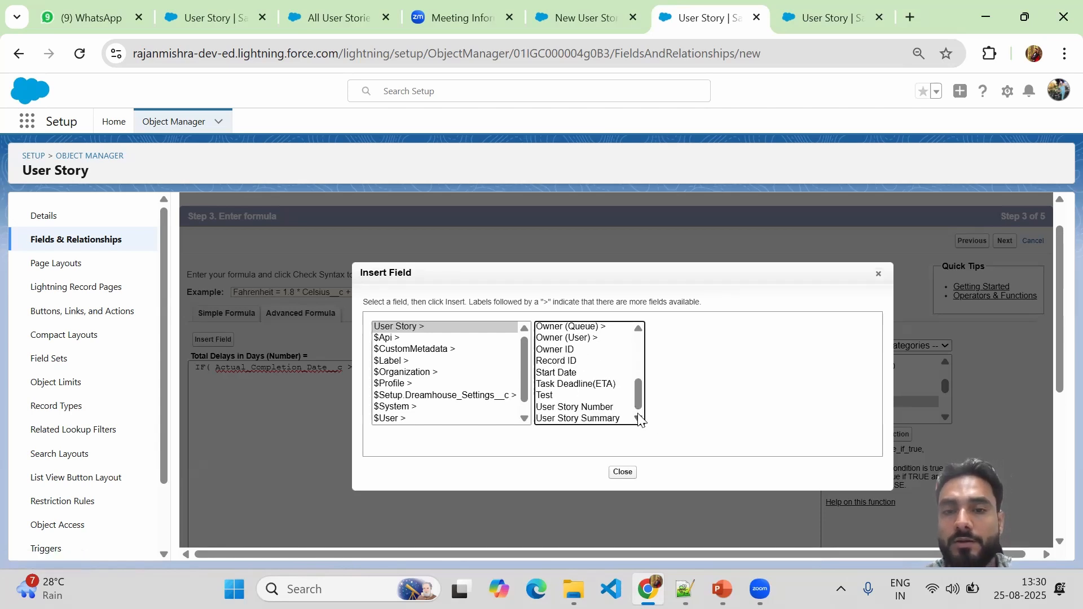
left_click(573, 384)
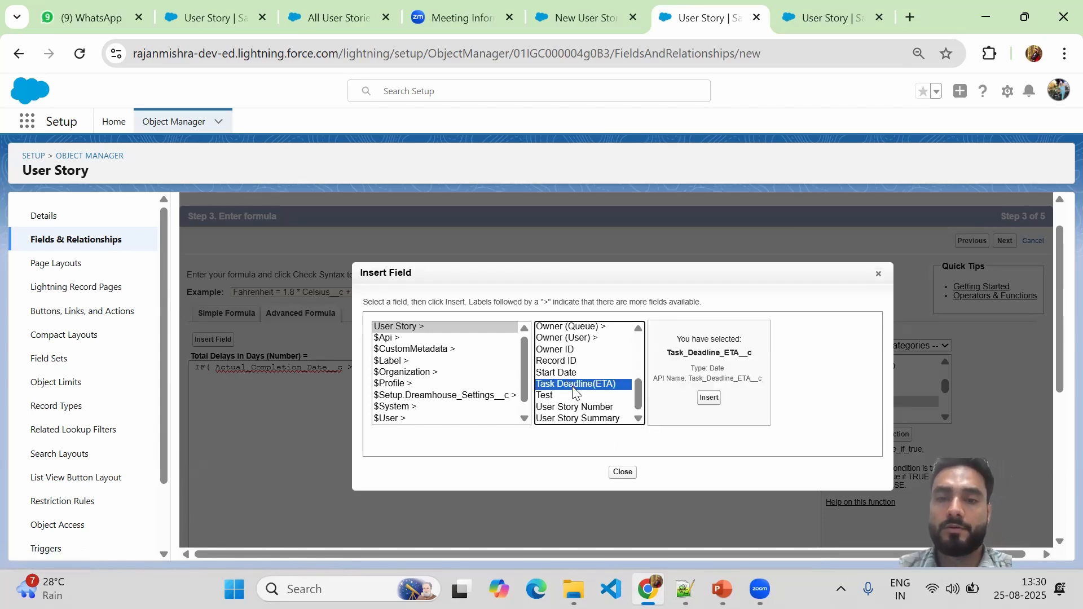
left_click(706, 397)
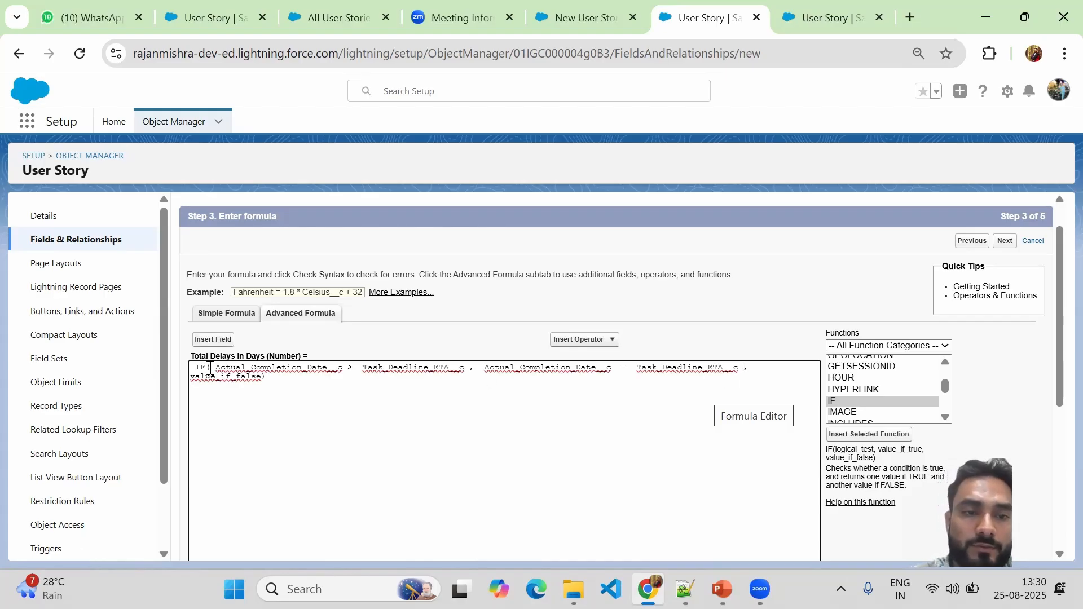
Replace the value_if_false placeholder with 0.
left_click_drag(213, 367, 464, 370)
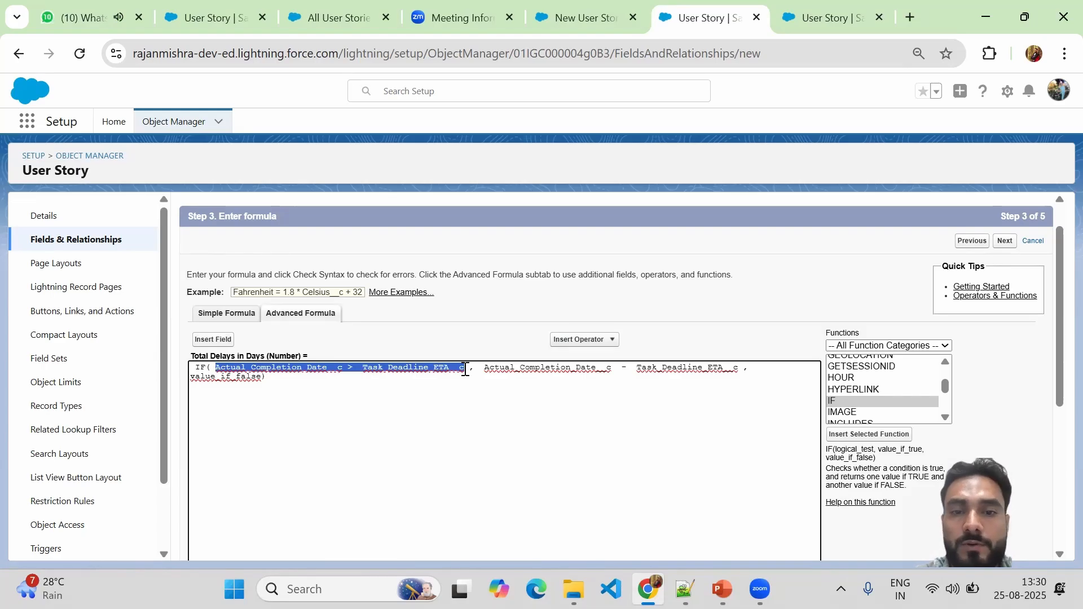
left_click_drag(484, 368, 742, 368)
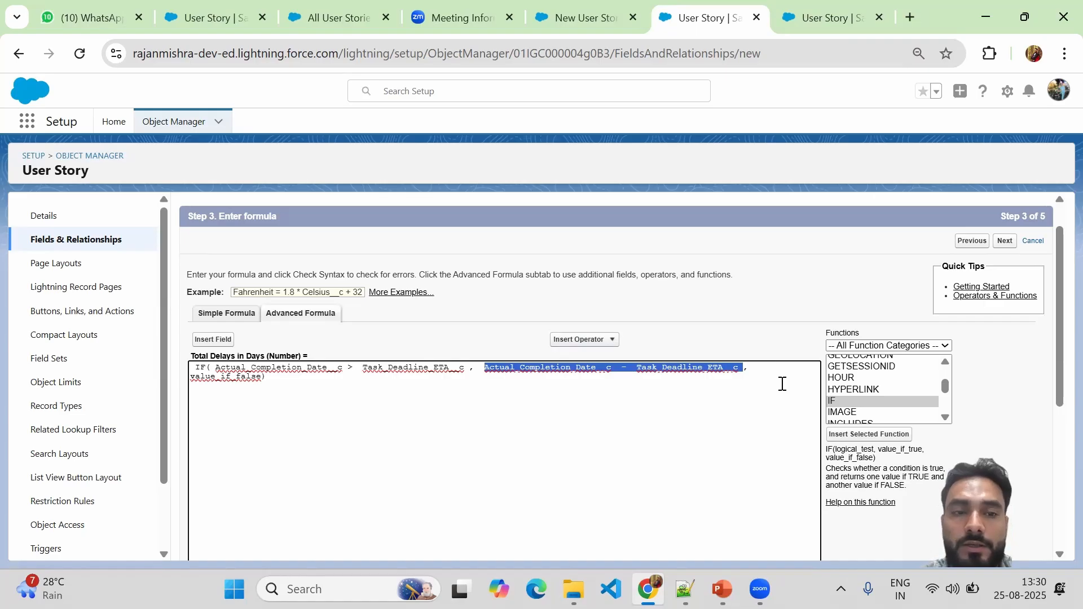
left_click_drag(263, 378, 190, 381)
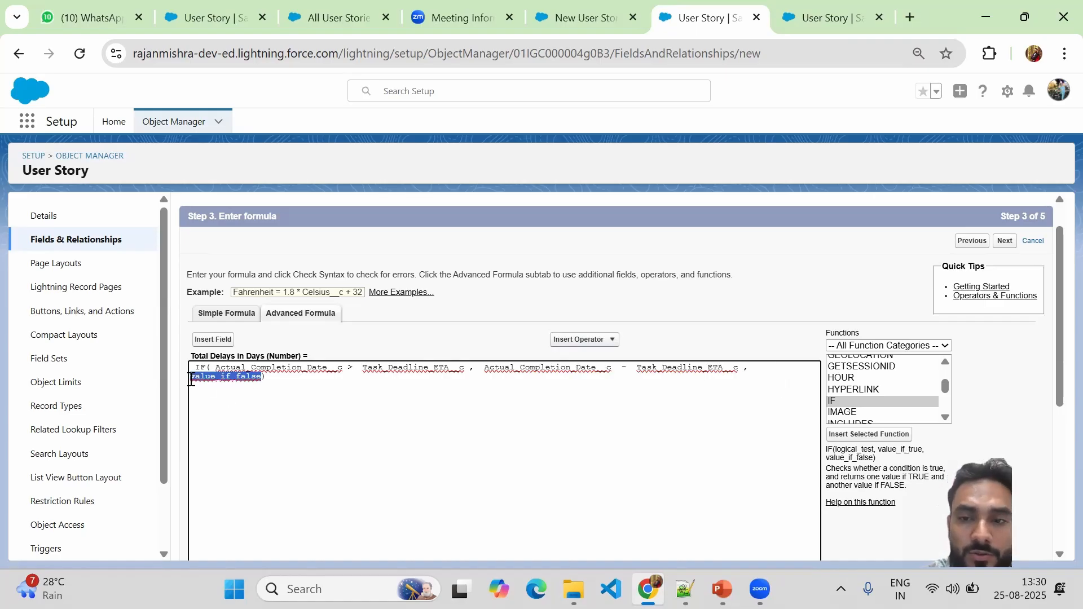
type("0")
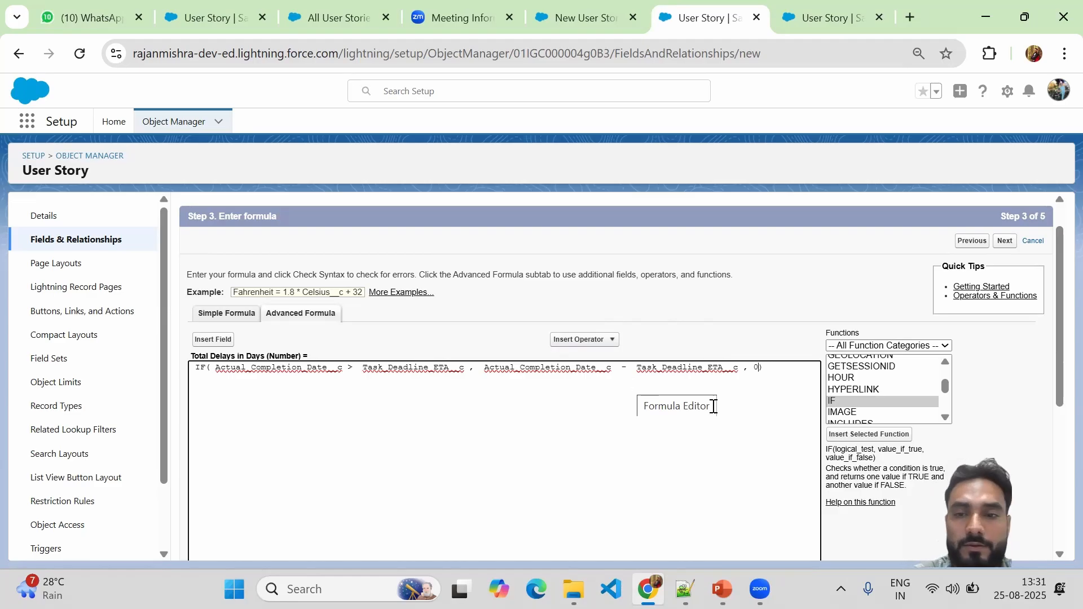
Run Check Syntax and confirm the formula reports no syntax errors.
left_click(778, 369)
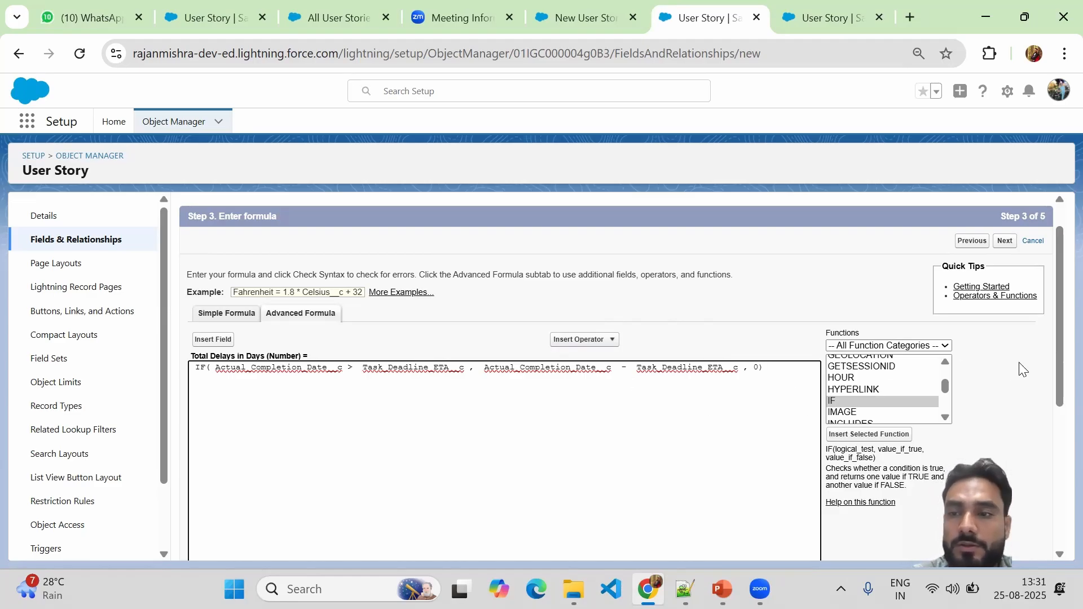
left_click_drag(1056, 332, 568, 427)
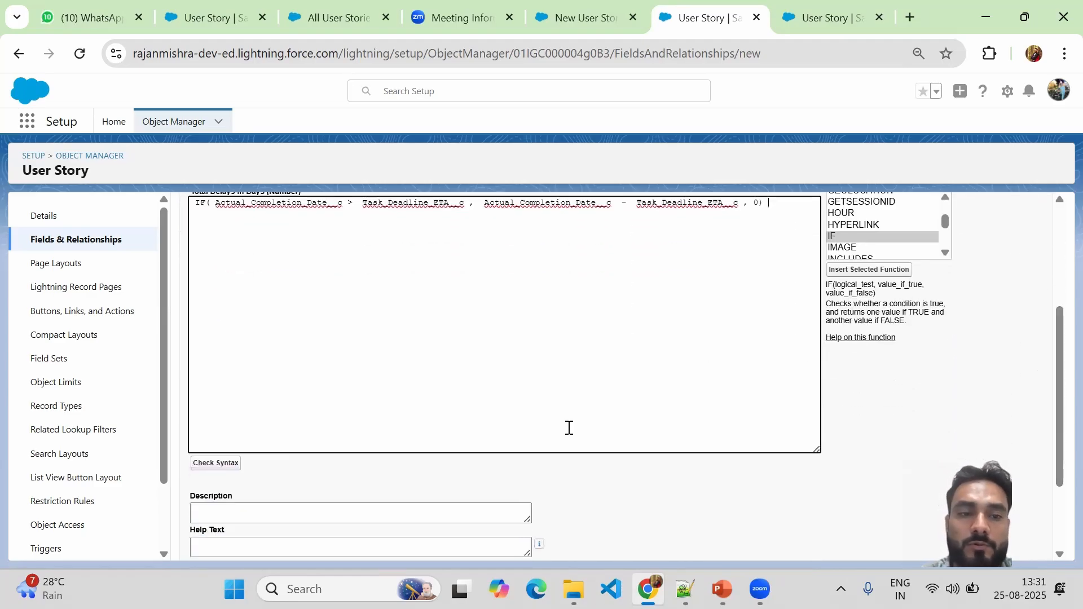
left_click(204, 466)
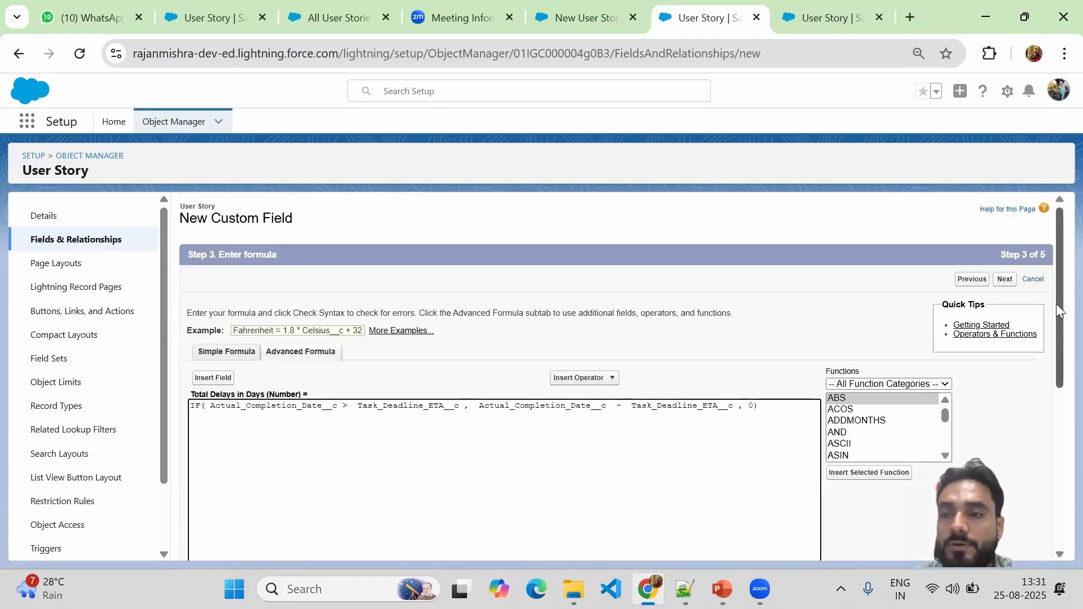
left_click_drag(1056, 304, 1056, 437)
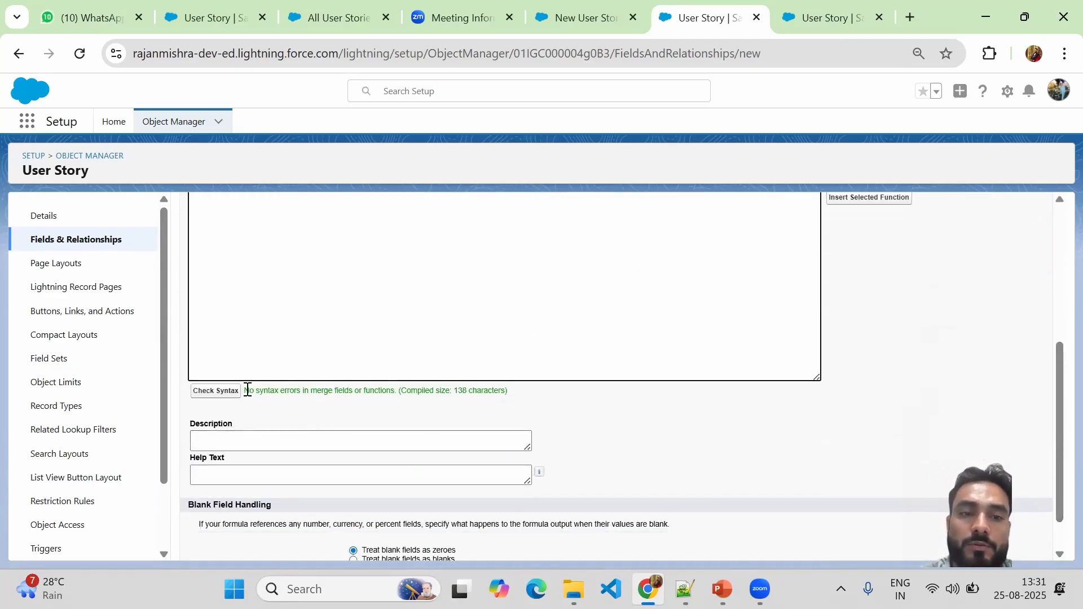
left_click_drag(244, 390, 512, 395)
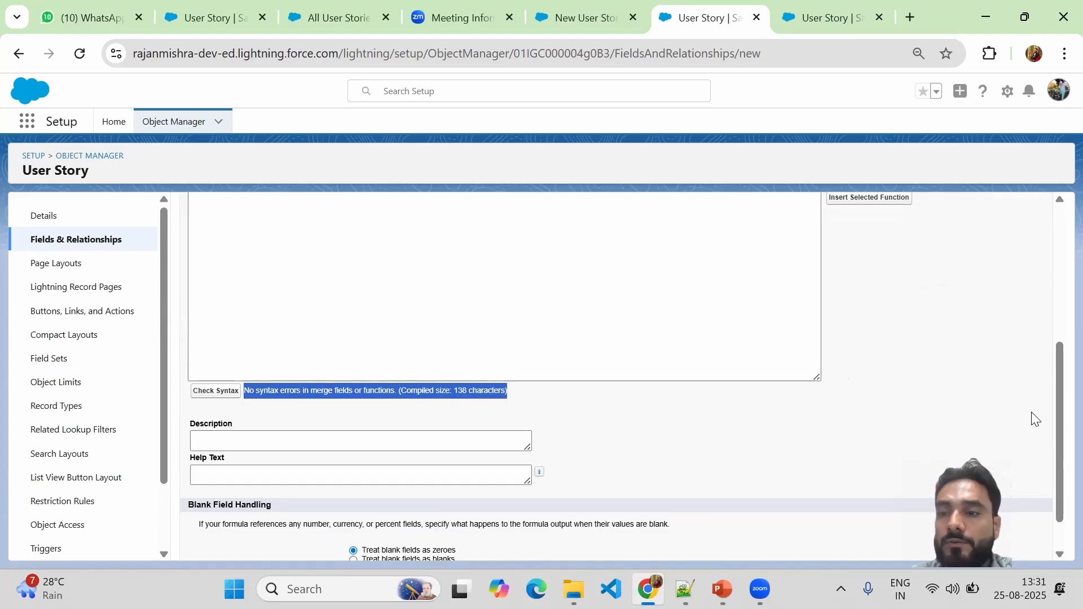
left_click_drag(1057, 426, 1055, 313)
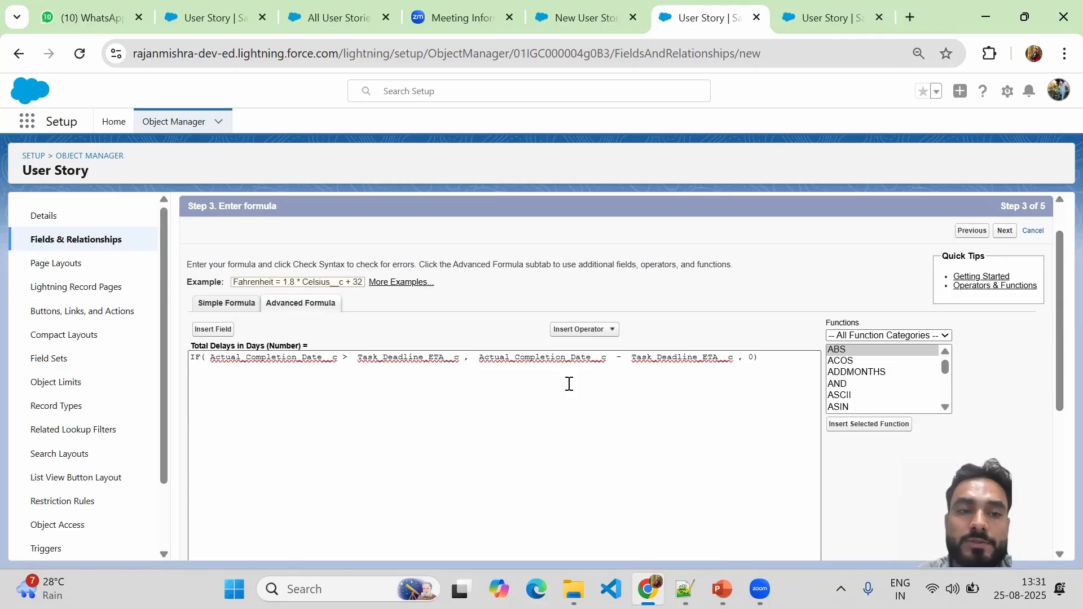
Add a new first line above the delay IF for the outer IF.
left_click(192, 357)
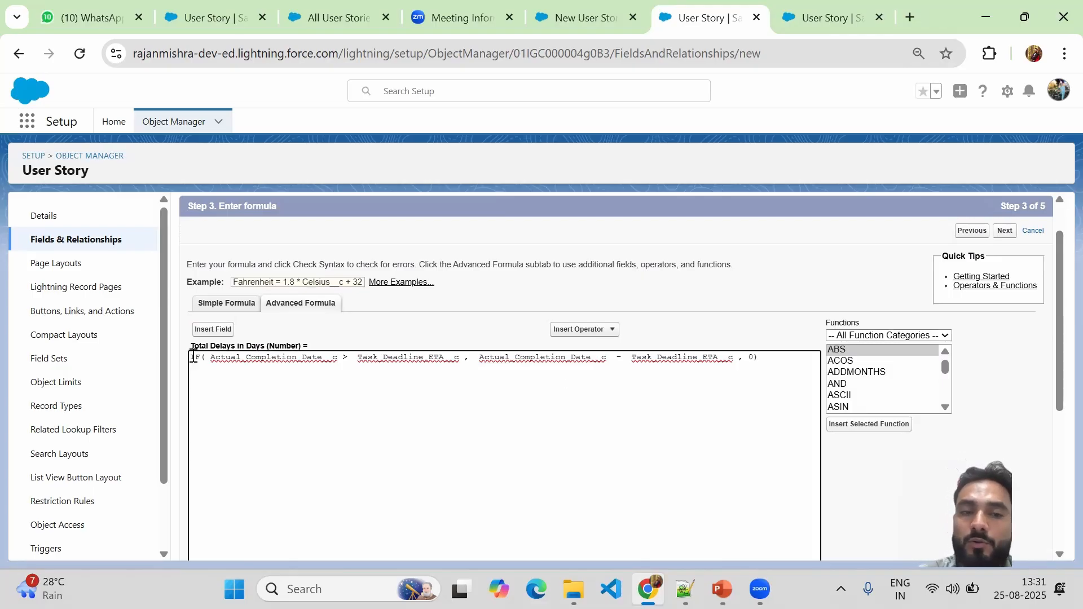
key("Return")
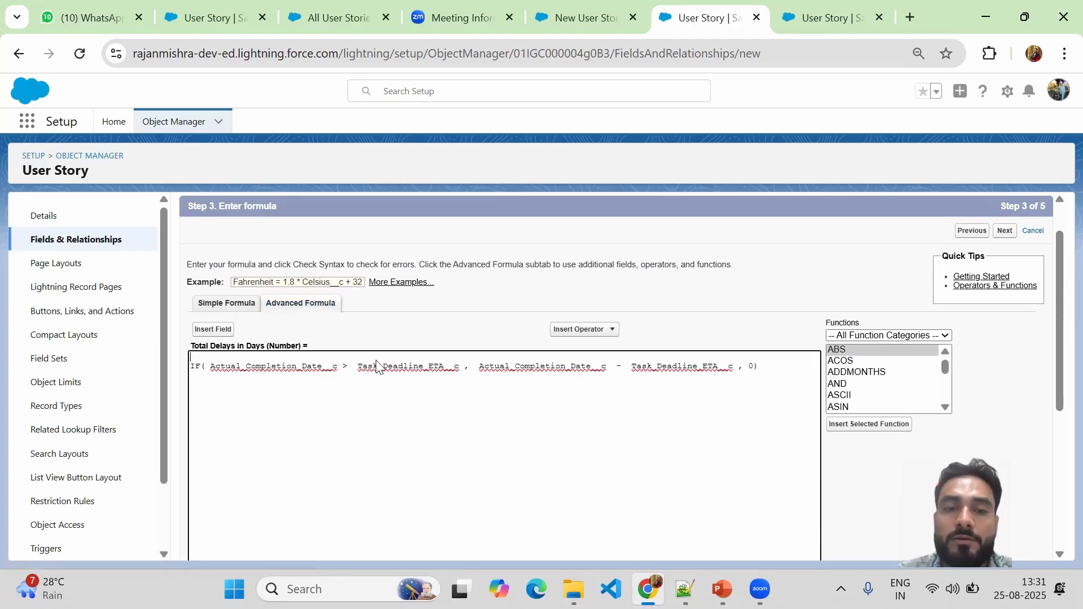
double_click(225, 372)
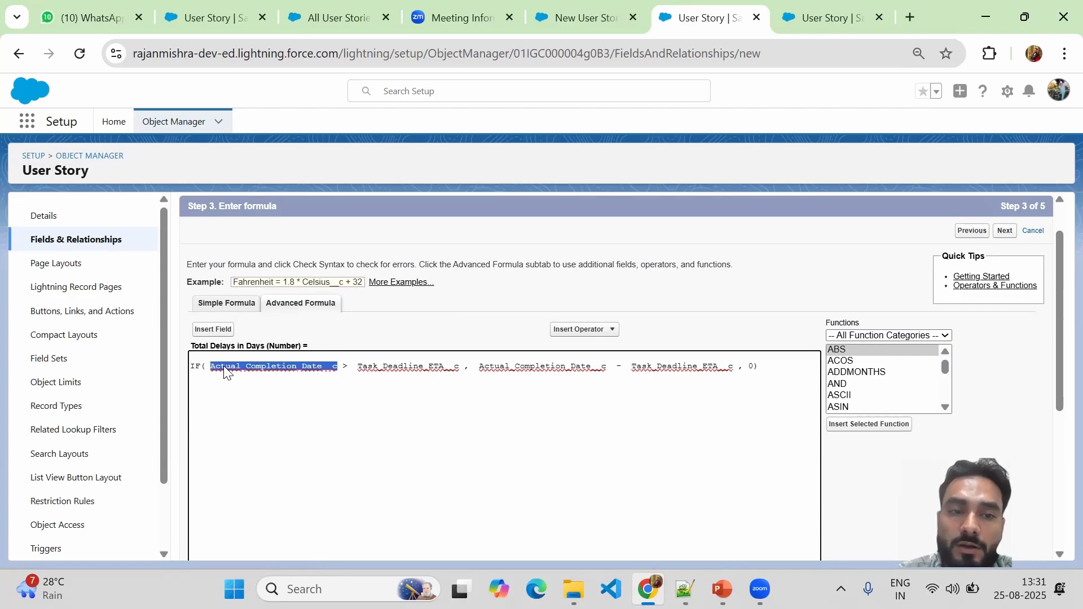
double_click(404, 367)
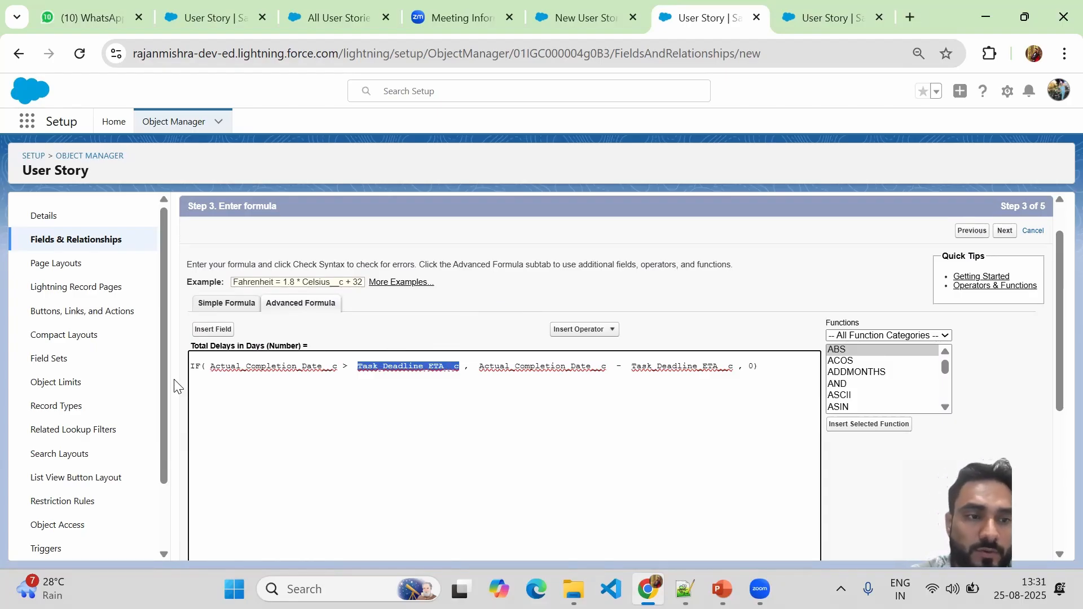
left_click(194, 359)
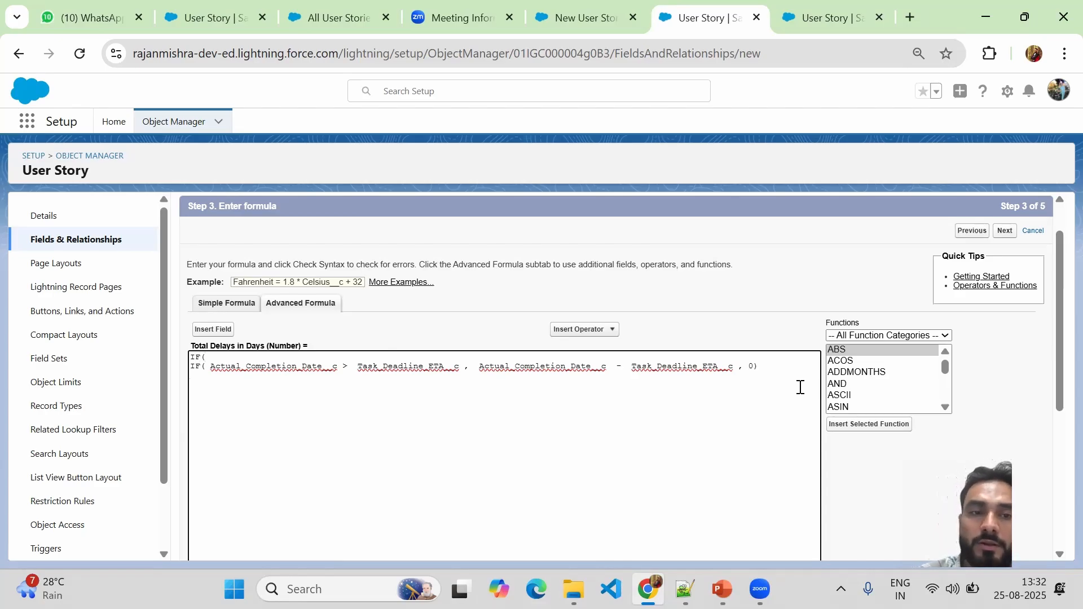
Add an empty line inside the outer IF( to hold its condition.
key("Return")
scroll(800, 387, "down", 5)
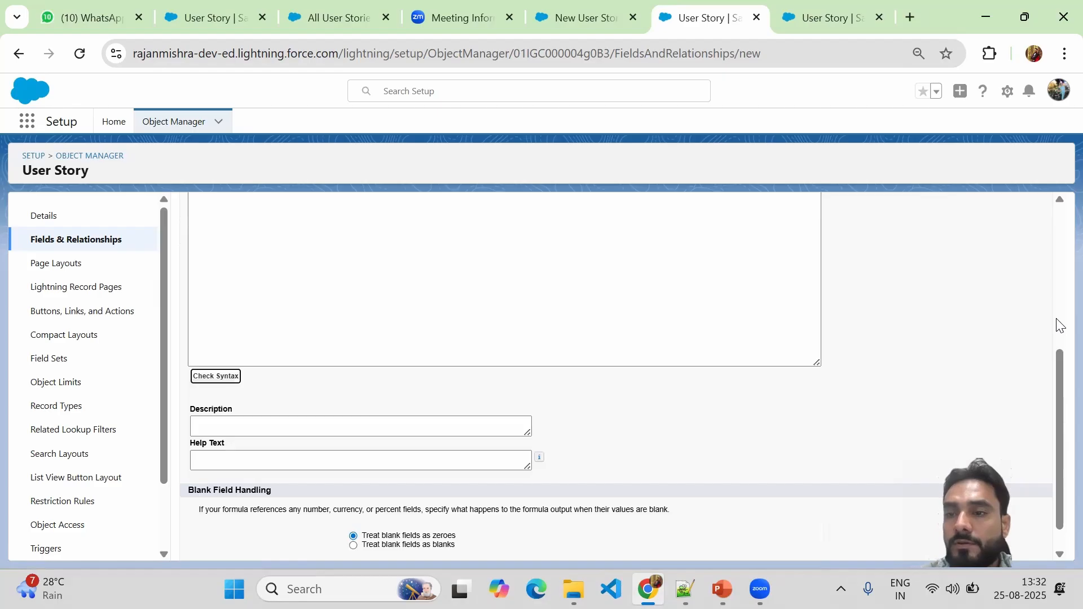
scroll(1058, 321, "up", 5)
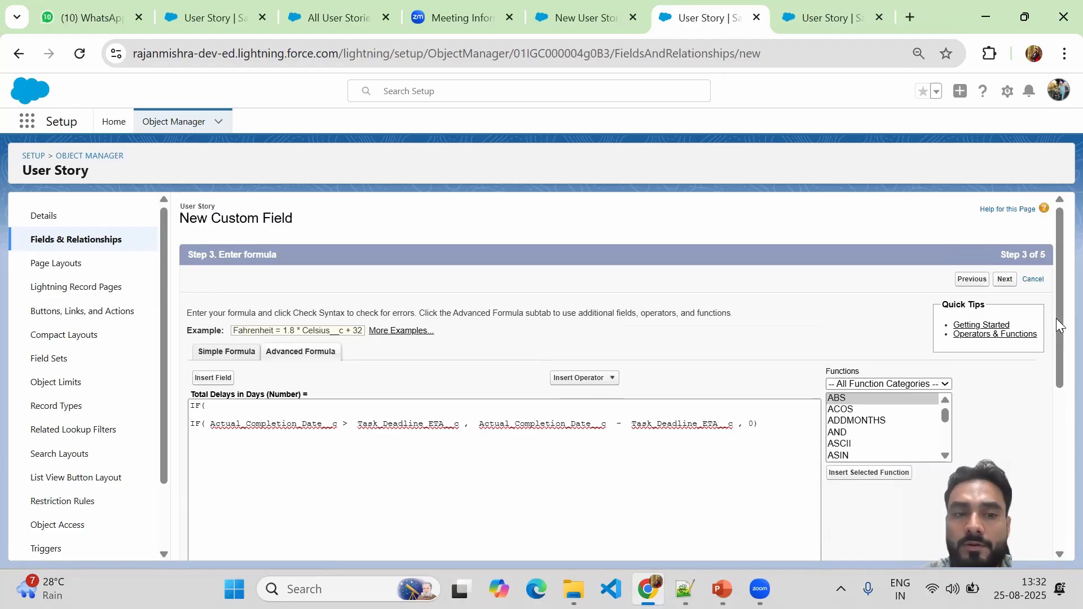
left_click(203, 412)
scroll(203, 415, "down", 5)
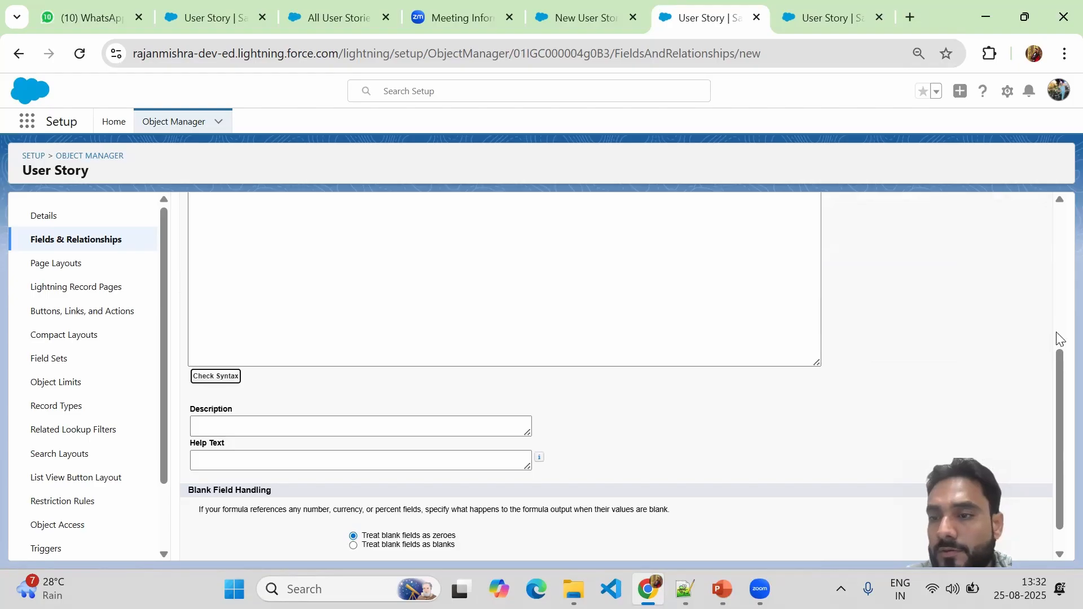
scroll(1058, 337, "up", 3)
scroll(1057, 337, "up", 2)
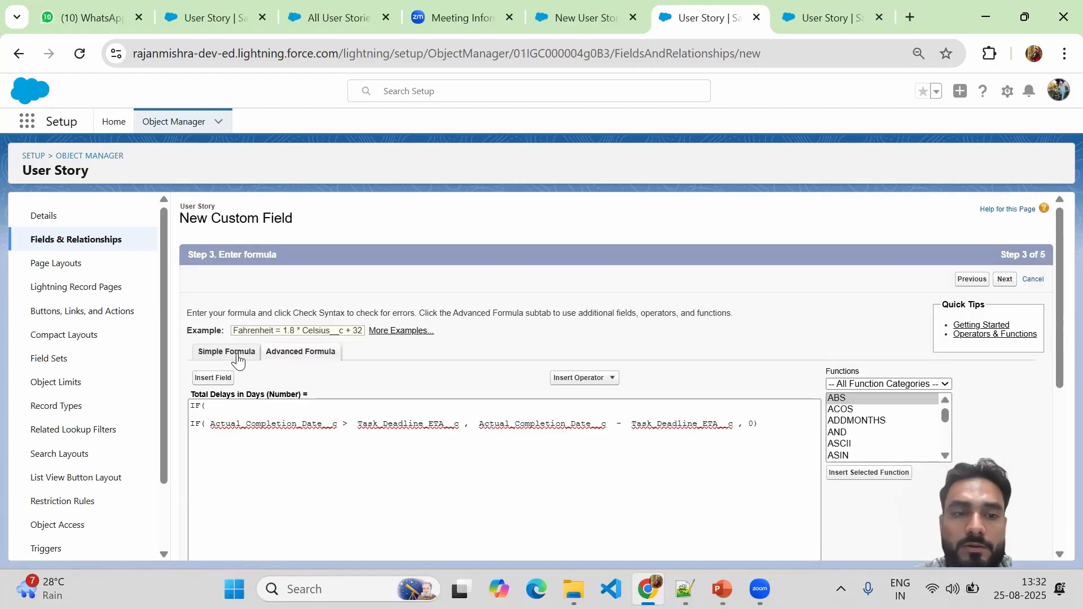
left_click(203, 413)
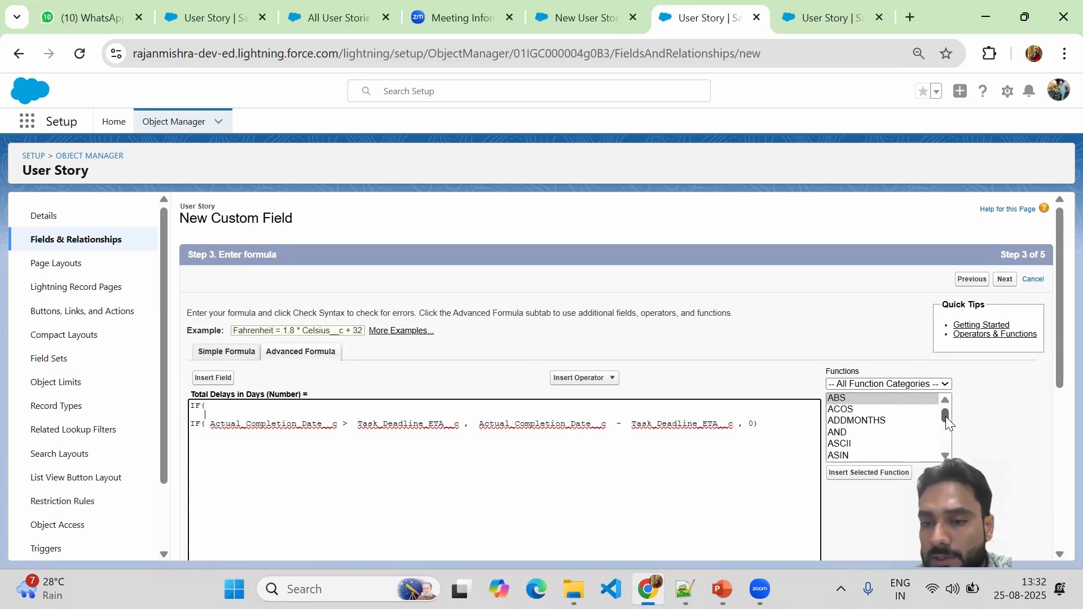
Insert ISBLANK() on that line with its expression placeholder removed, ready for a field.
left_click_drag(946, 423, 947, 436)
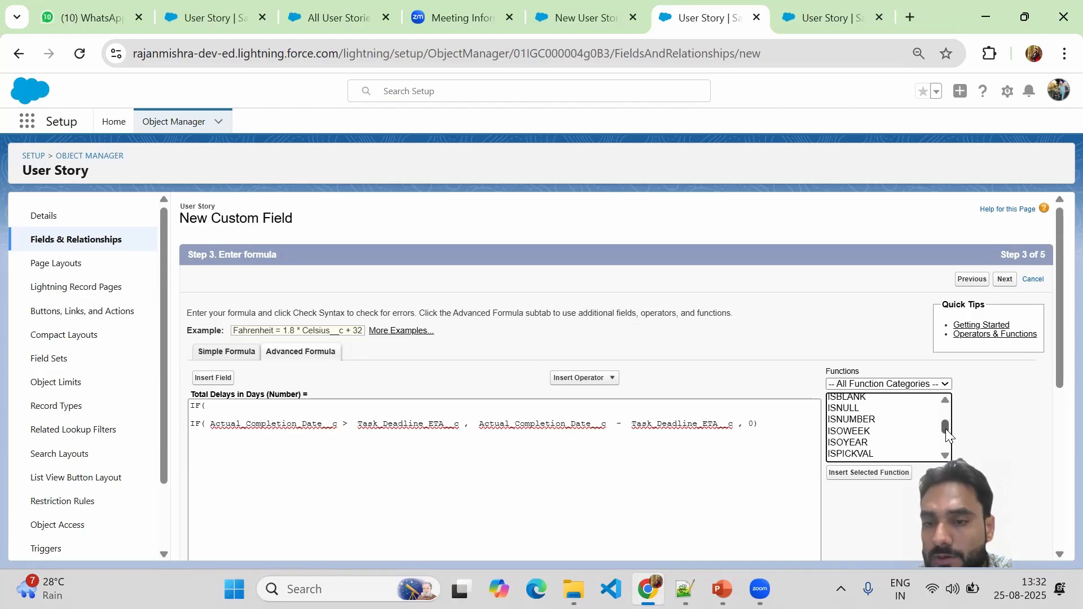
left_click(839, 399)
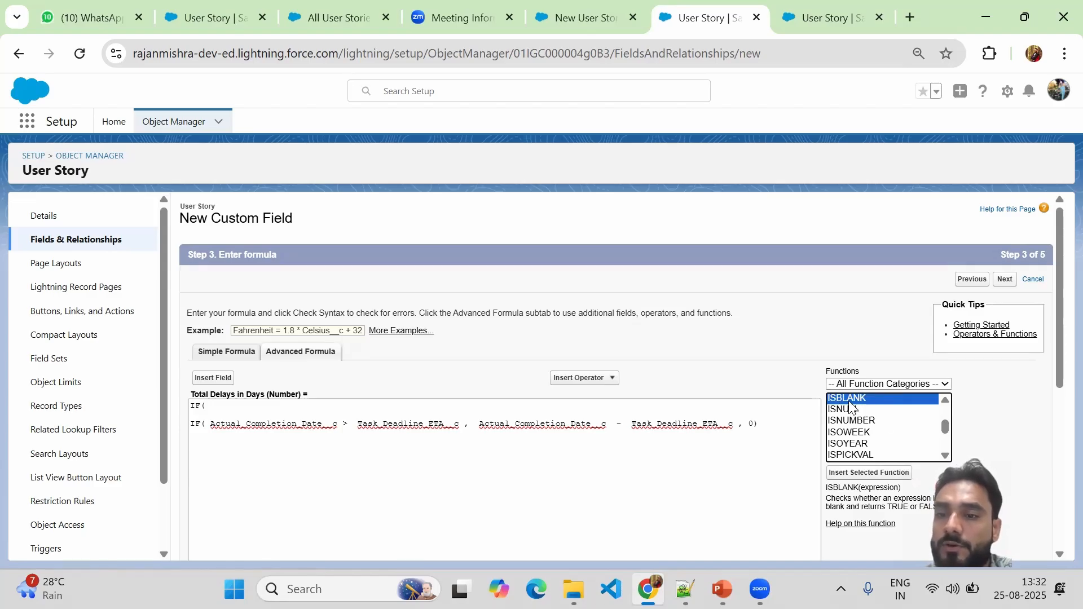
left_click(874, 476)
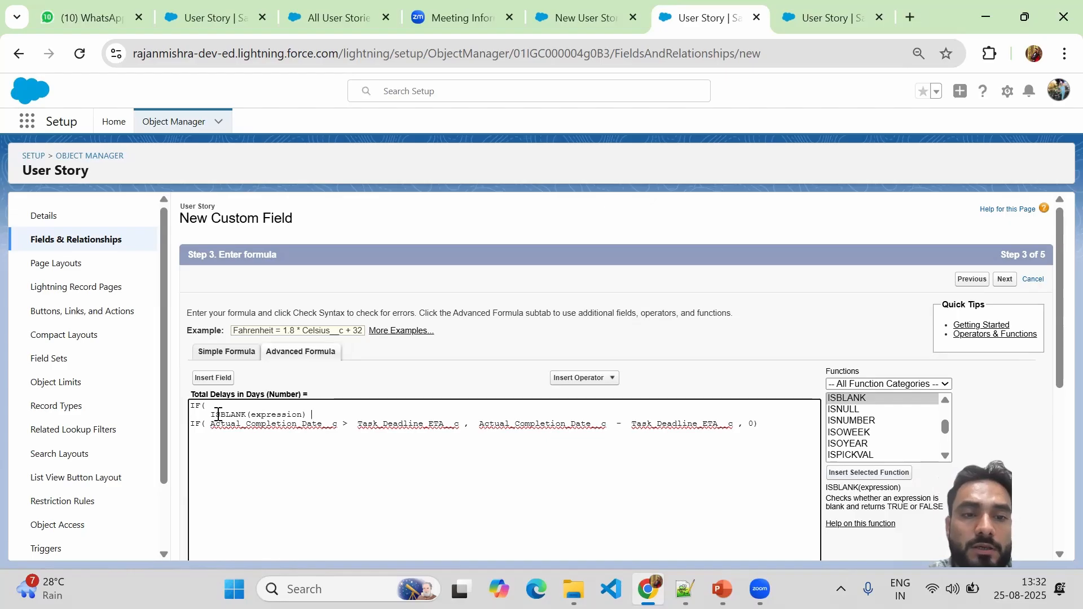
double_click(271, 414)
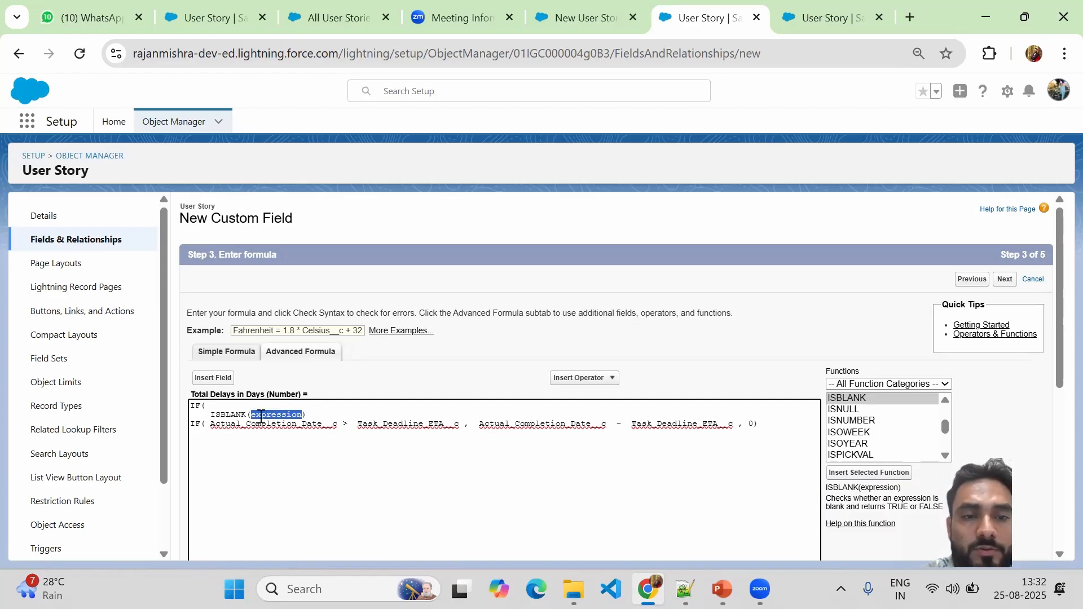
key("BackSpace")
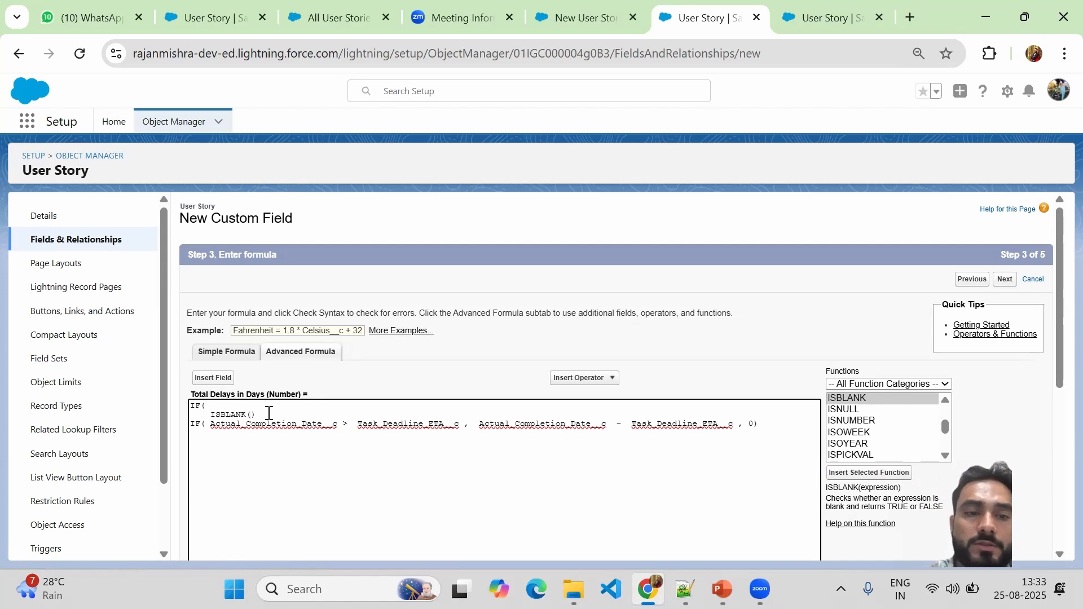
left_click(213, 378)
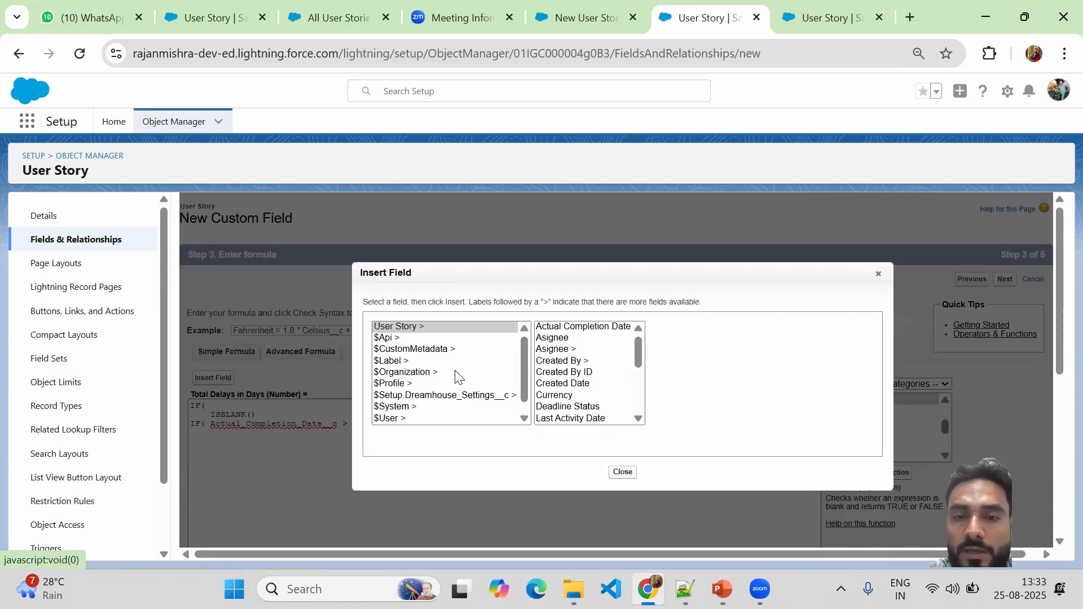
Put Actual_Completion_Date__c inside the first ISBLANK and follow it with the || operator.
left_click(595, 327)
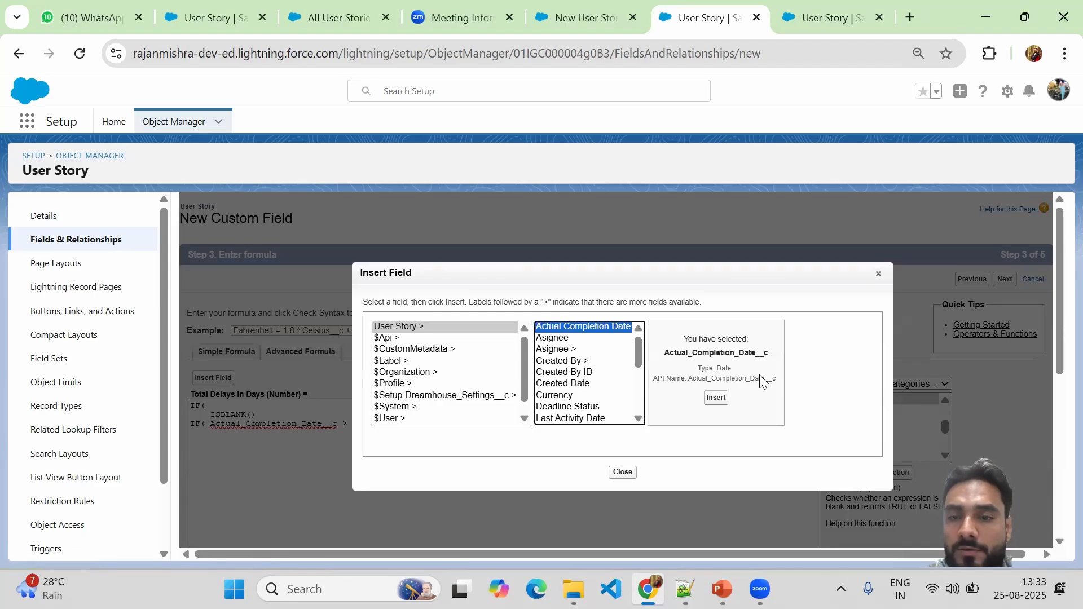
left_click(717, 399)
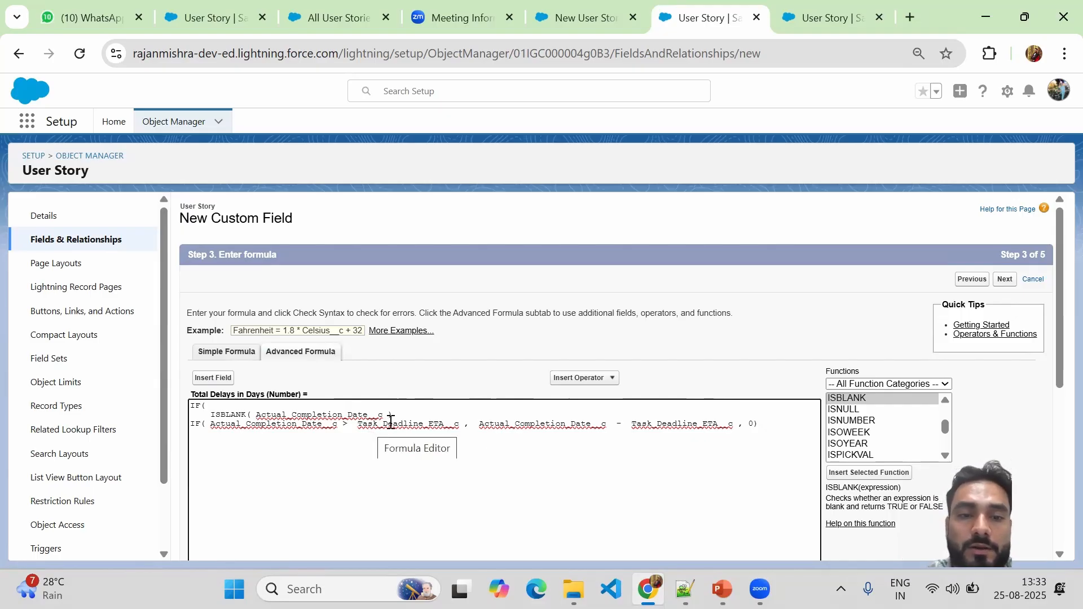
left_click(611, 380)
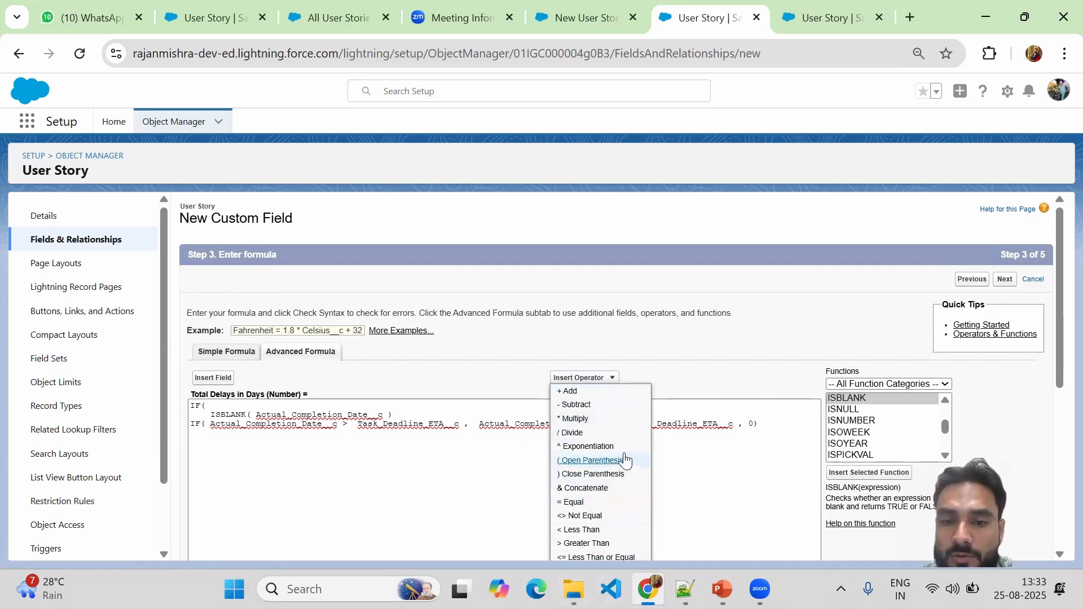
left_click_drag(1056, 333, 1056, 377)
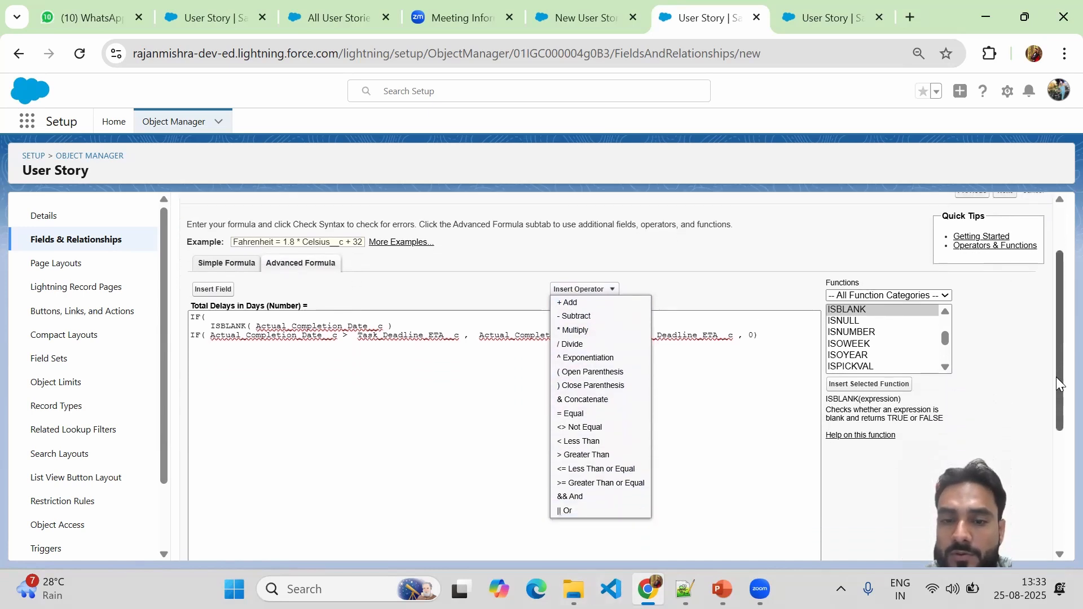
left_click(567, 511)
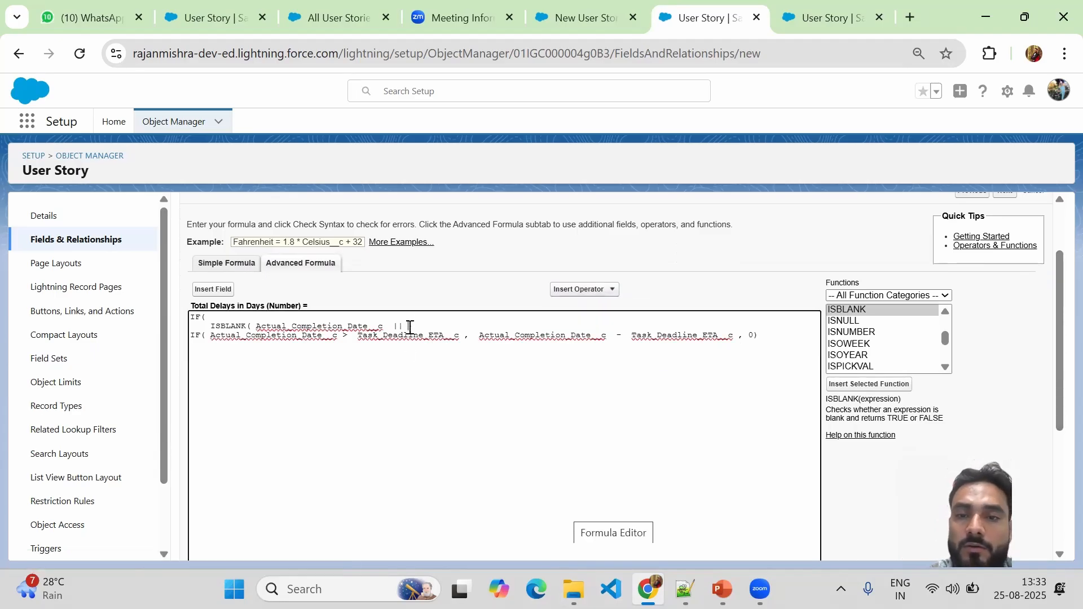
Add a second ISBLANK( Task_Deadline_ETA__c ) after the OR.
left_click(847, 309)
double_click(847, 310)
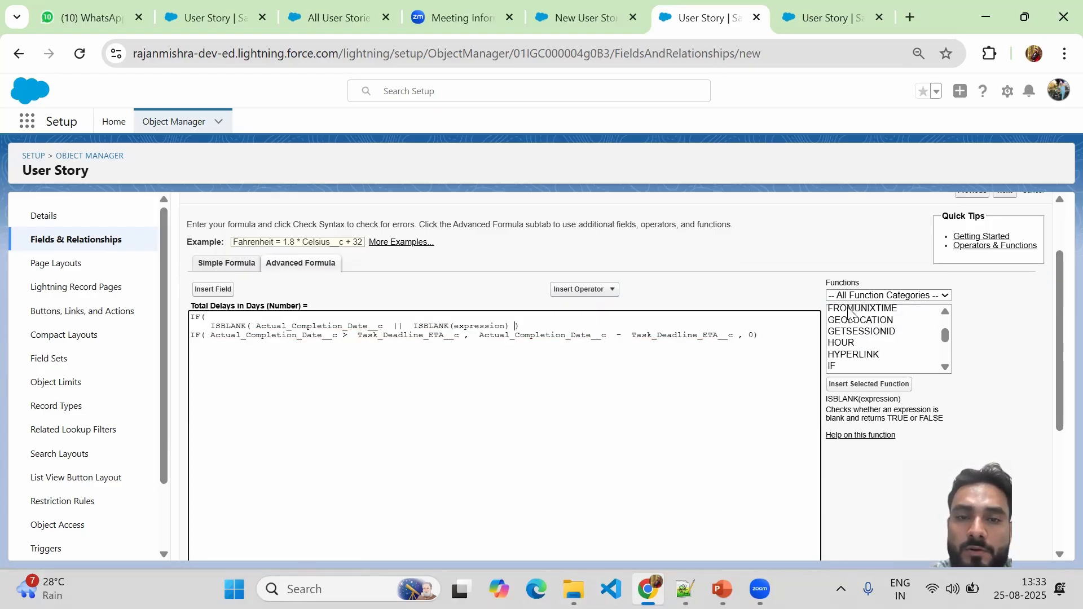
double_click(479, 326)
key("BackSpace")
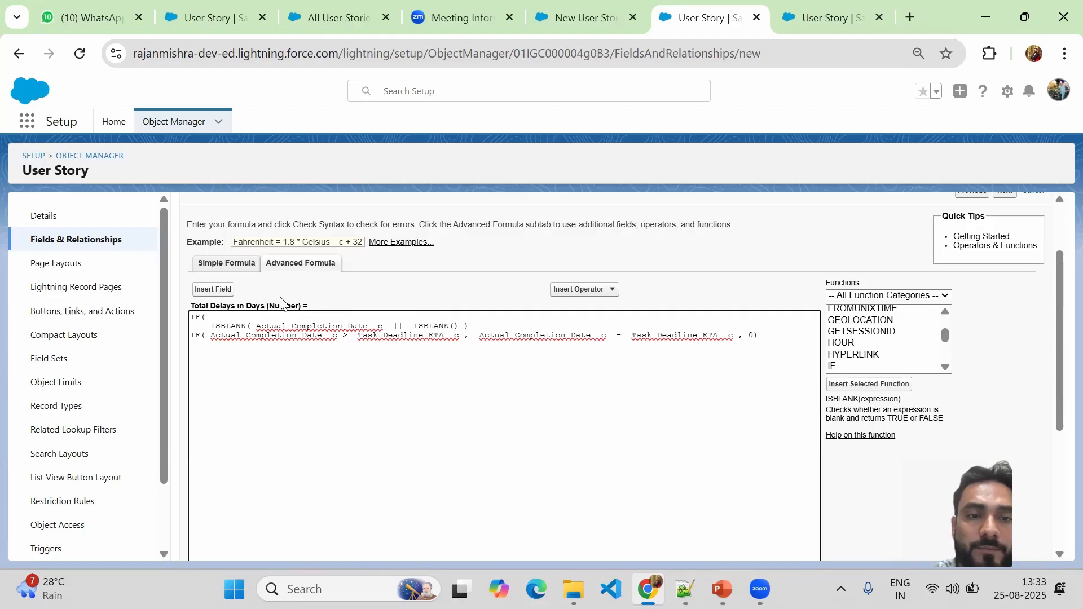
left_click(213, 289)
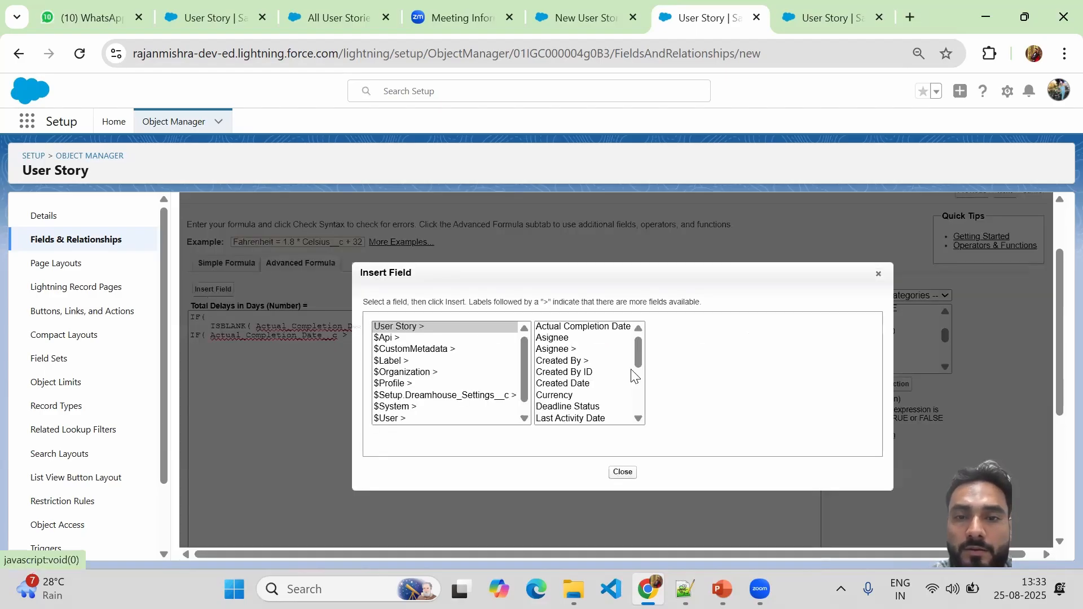
left_click_drag(640, 363, 641, 416)
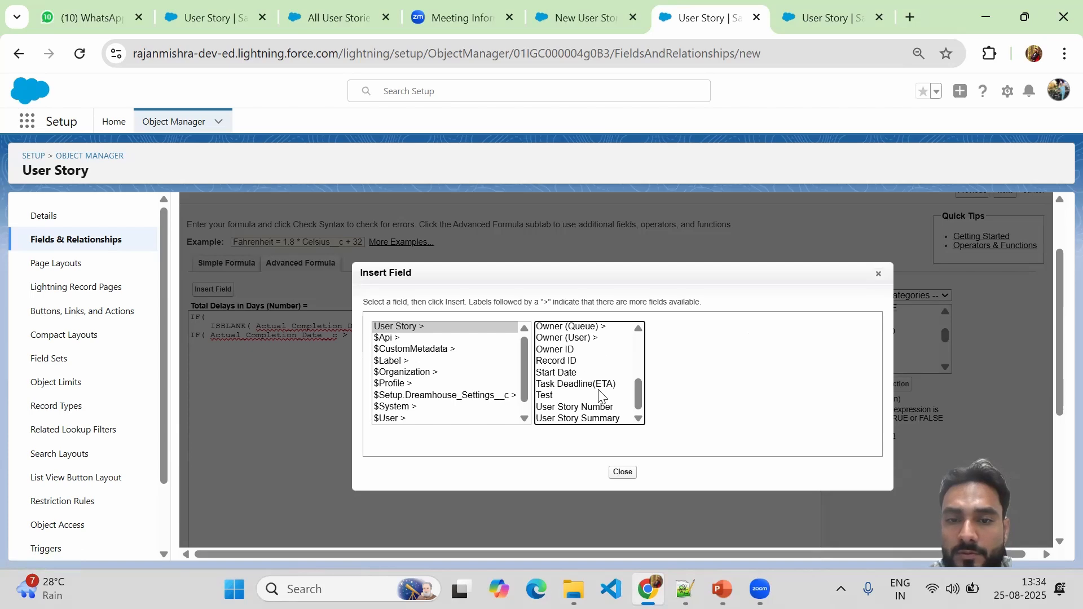
left_click(581, 385)
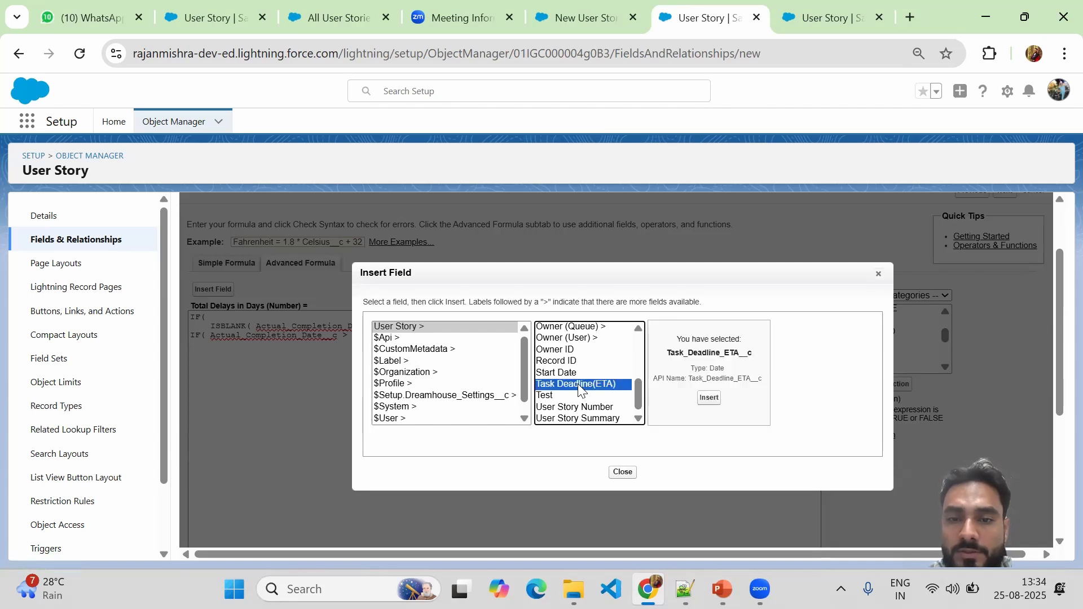
left_click(709, 398)
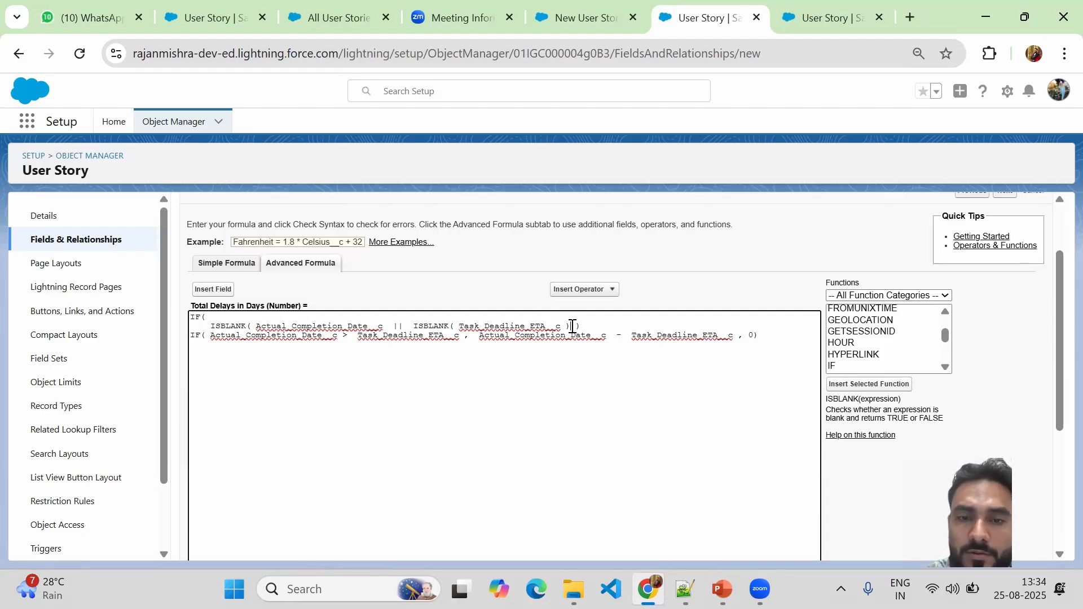
Add ', NULL,' after the ISBLANK condition as the blank-date result.
type(",NULL")
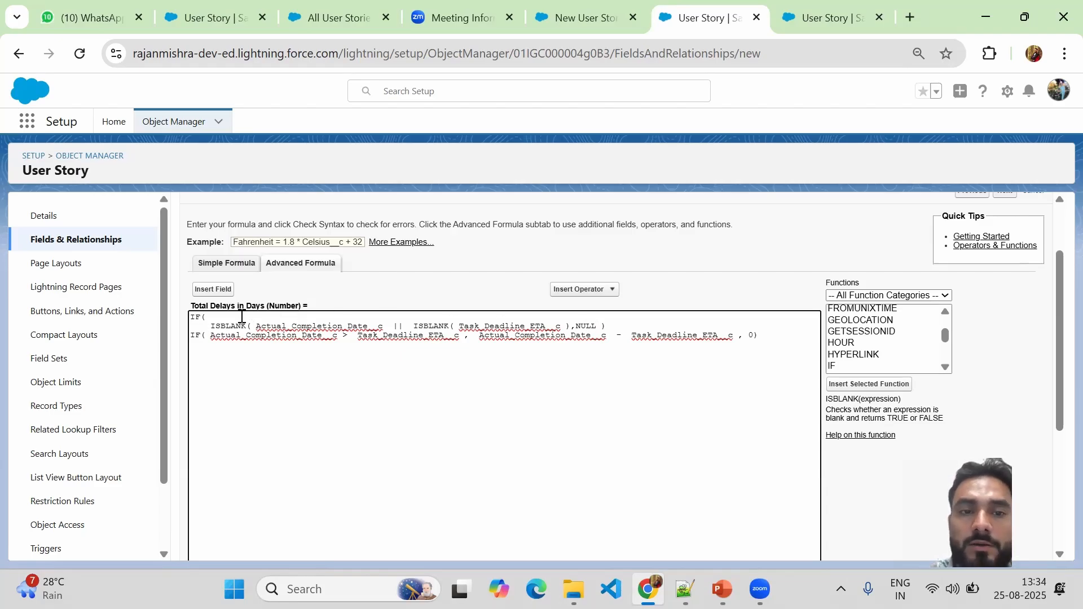
left_click(598, 326)
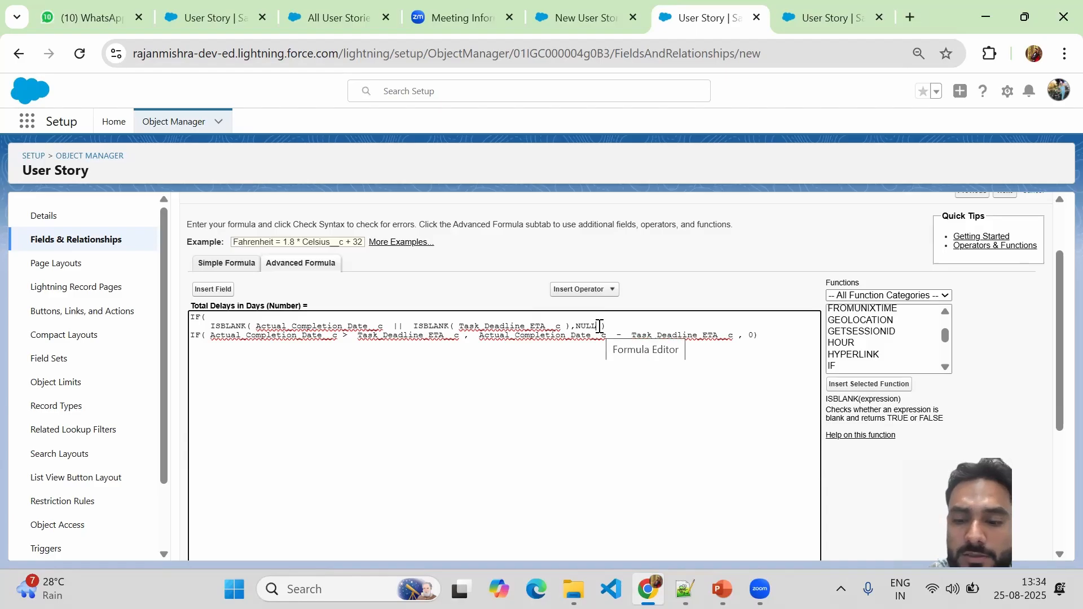
type(",")
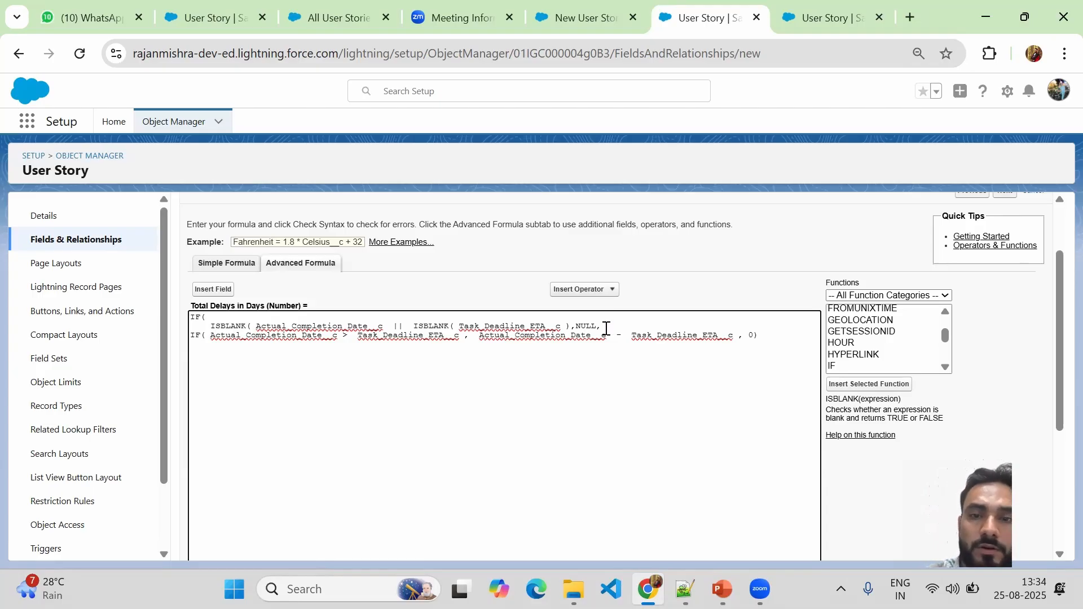
left_click(193, 335)
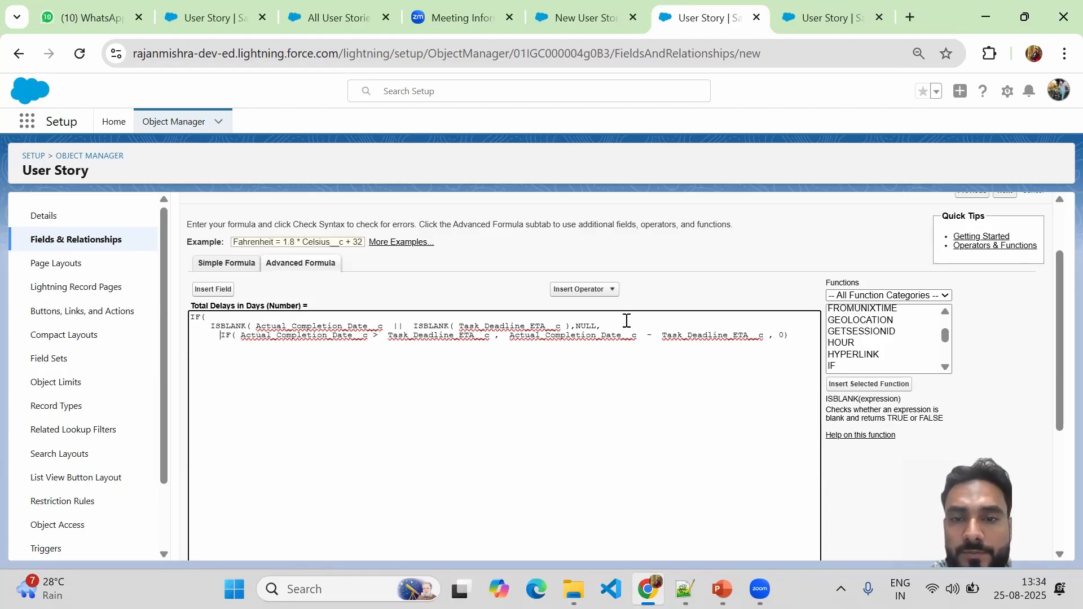
left_click(606, 326)
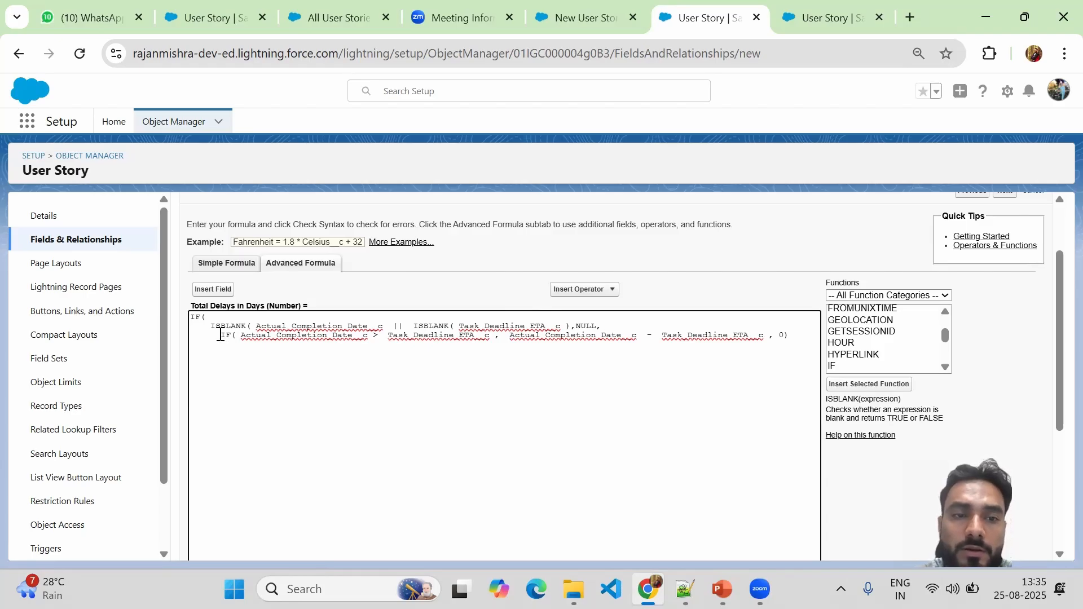
Indent the inner delay IF line and close the outer IF on a new last line.
left_click_drag(220, 335, 794, 344)
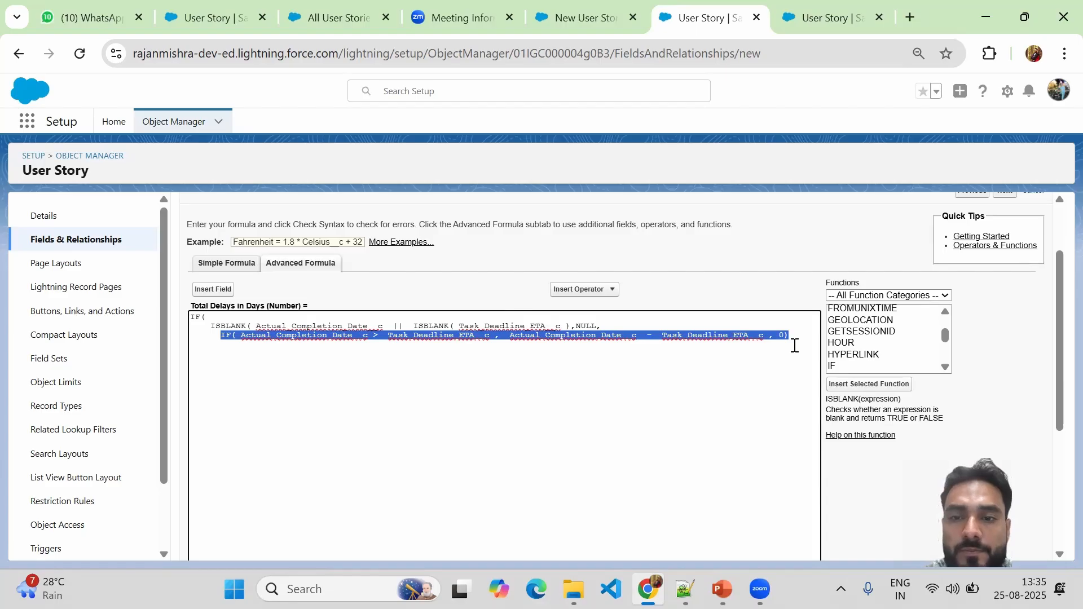
left_click(748, 346)
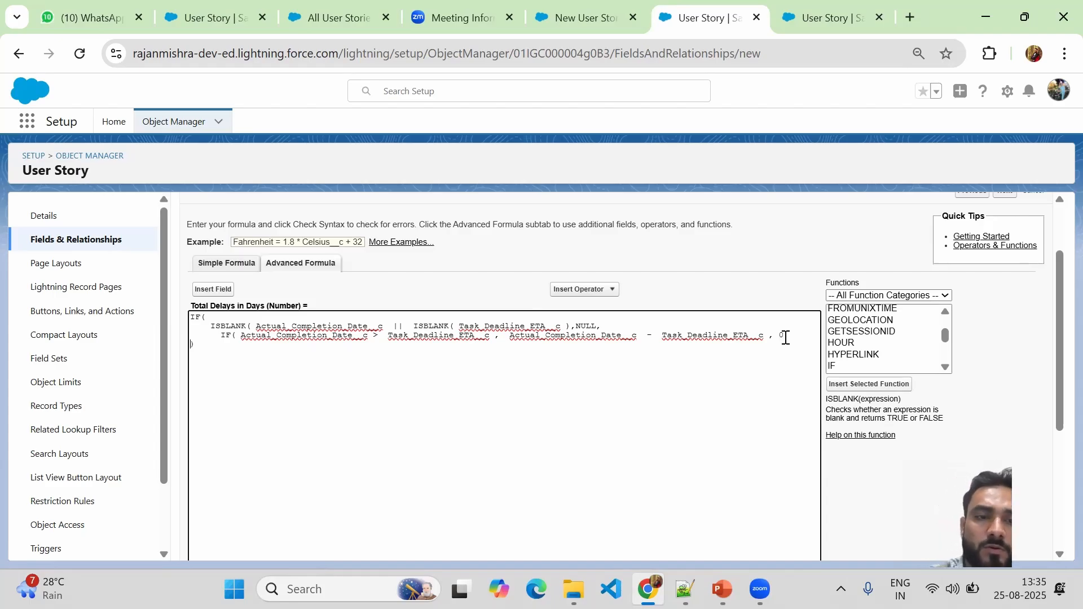
key("Tab")
key("Tab")
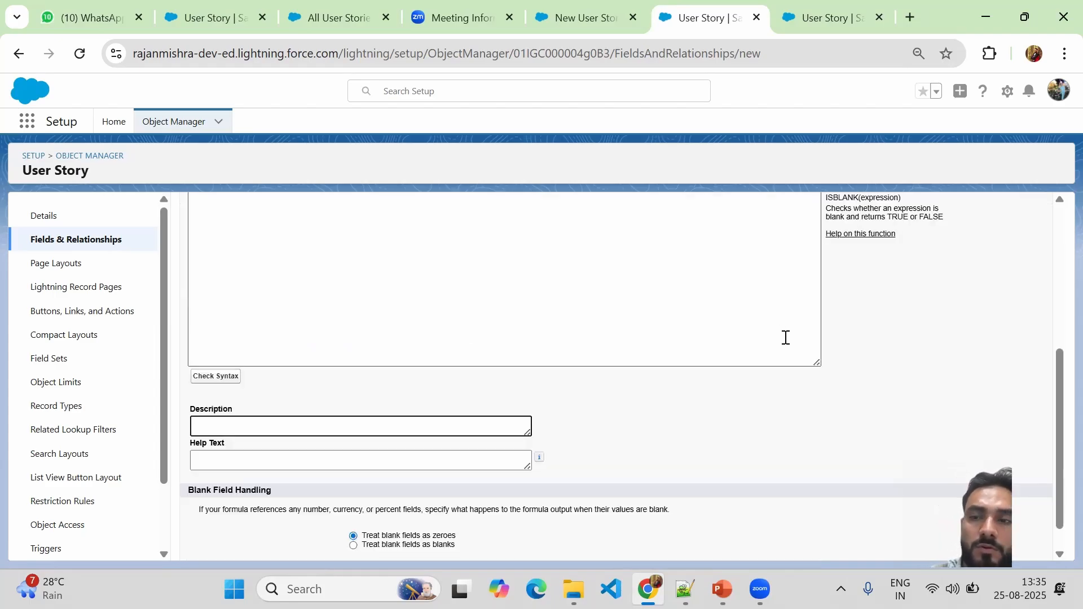
left_click(1056, 318)
left_click(198, 439)
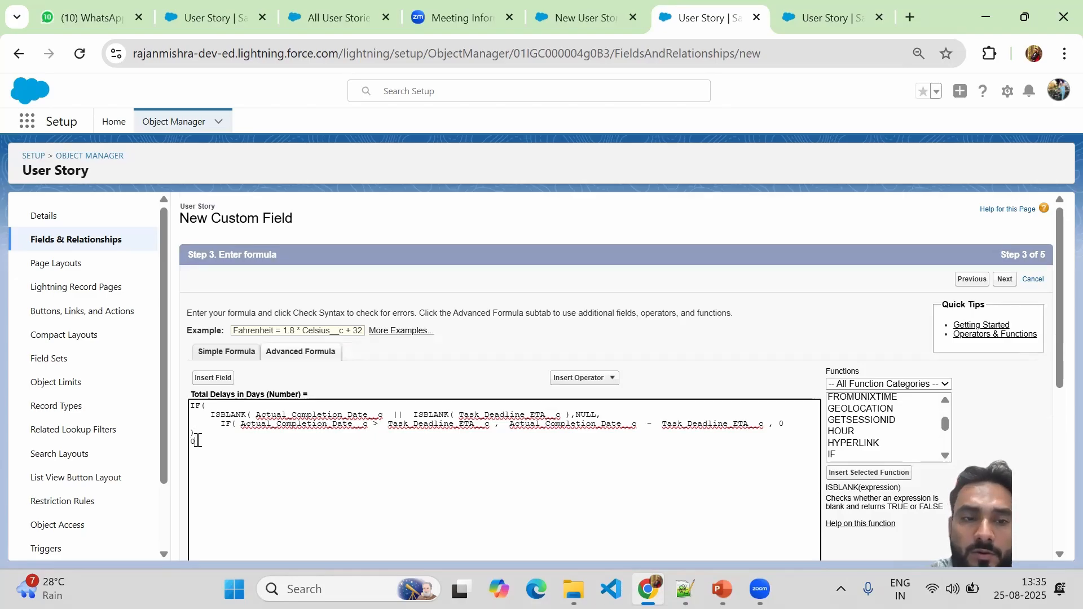
key("Return")
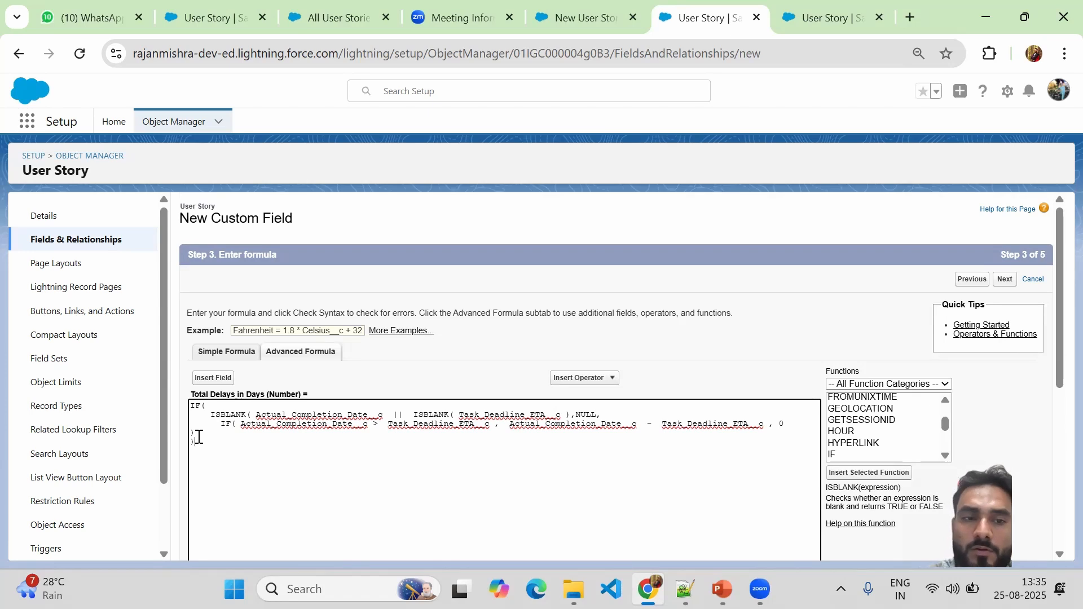
left_click_drag(194, 438, 190, 407)
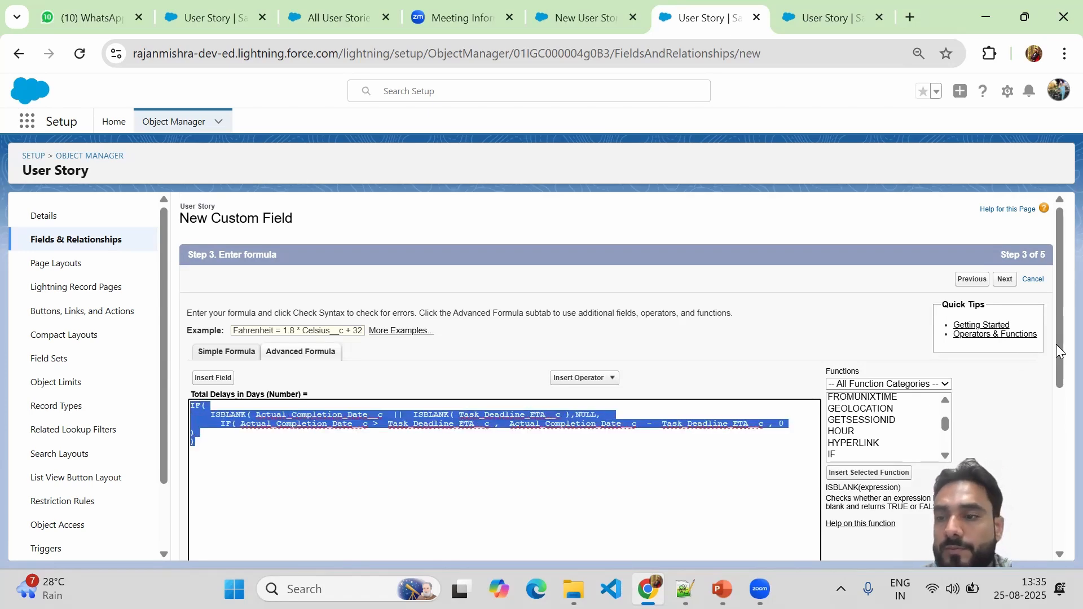
left_click_drag(1060, 346, 1059, 531)
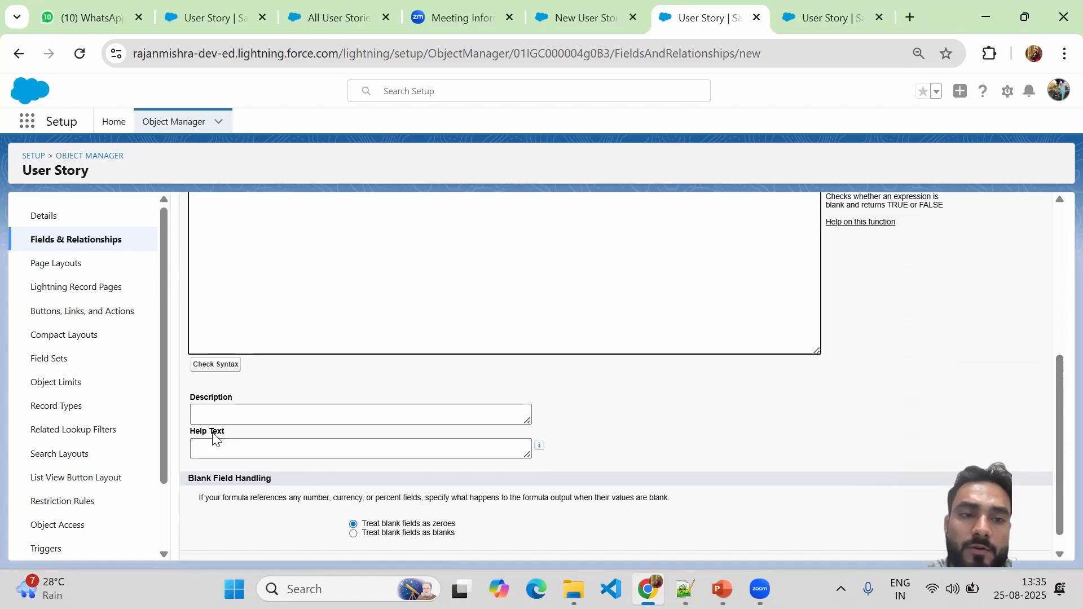
Check the formula's syntax, then add ')' after the inner delay IF's final 0 to clear the Missing ')' error.
left_click(208, 366)
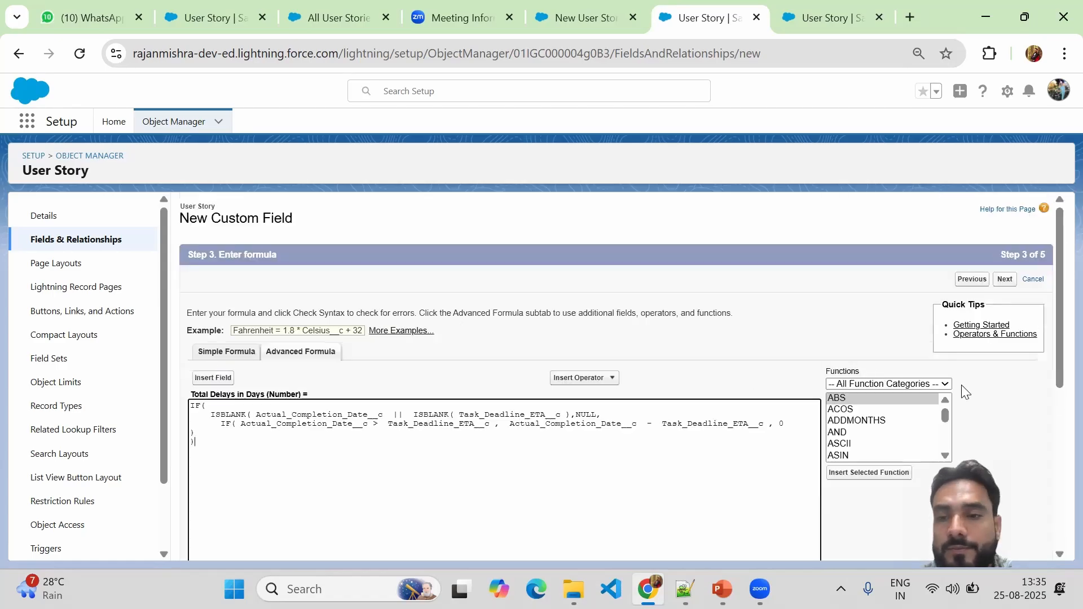
left_click_drag(1059, 378, 1059, 471)
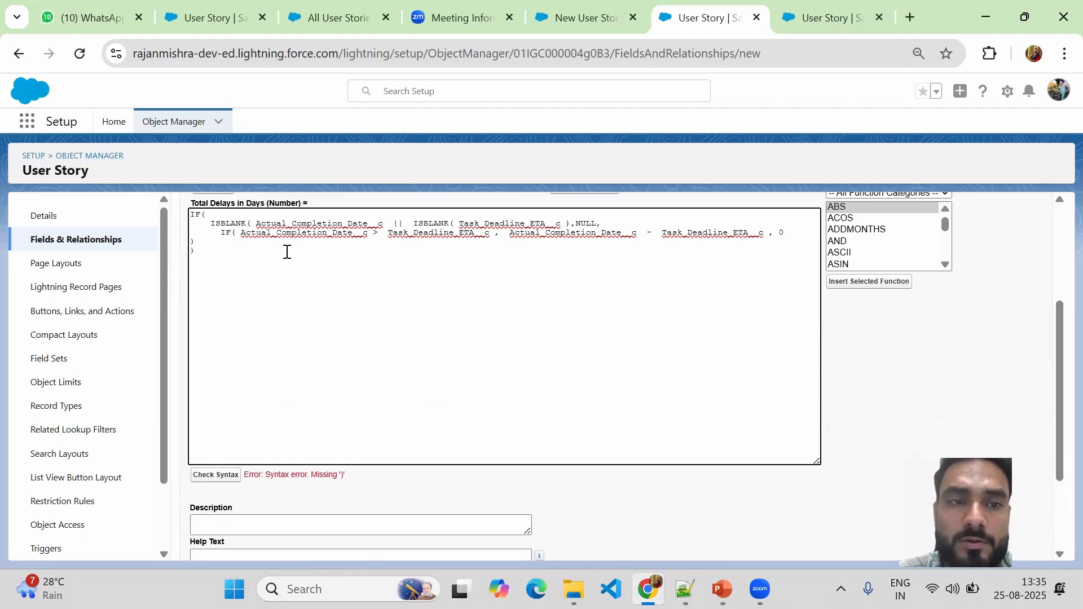
left_click_drag(220, 232, 785, 231)
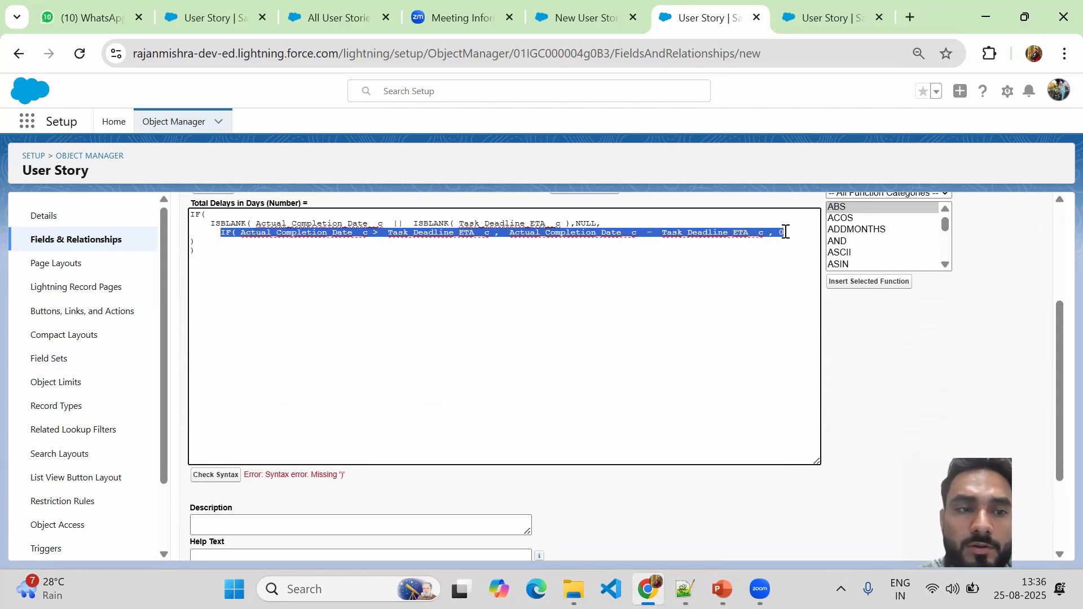
left_click(785, 231)
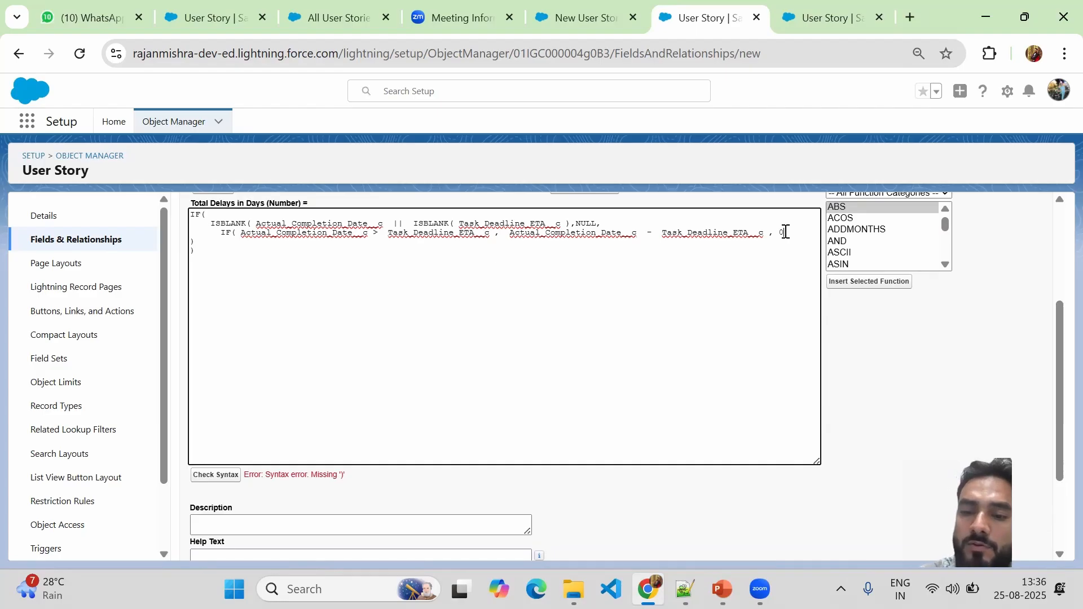
type(")")
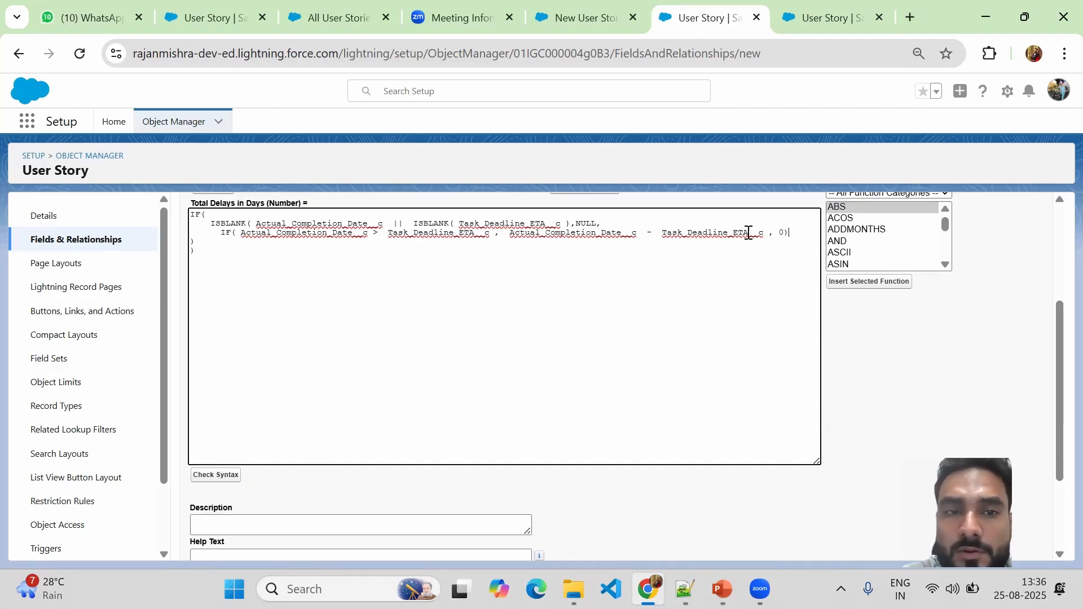
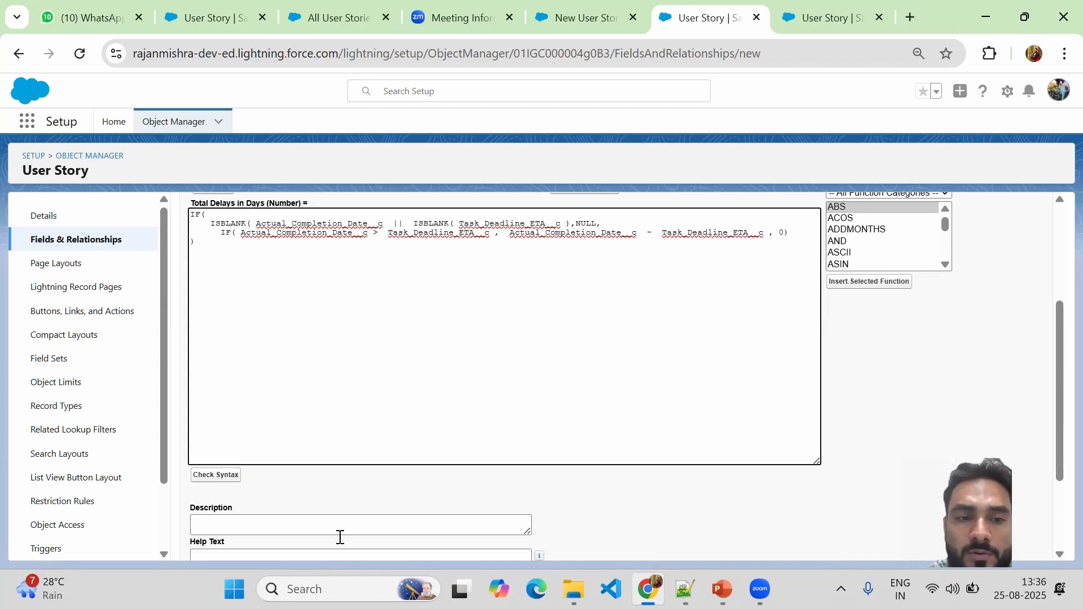
Recheck the syntax, then join the ISBLANK and inner IF lines onto the opening IF( line.
left_click(215, 474)
scroll(1046, 314, "up", 3)
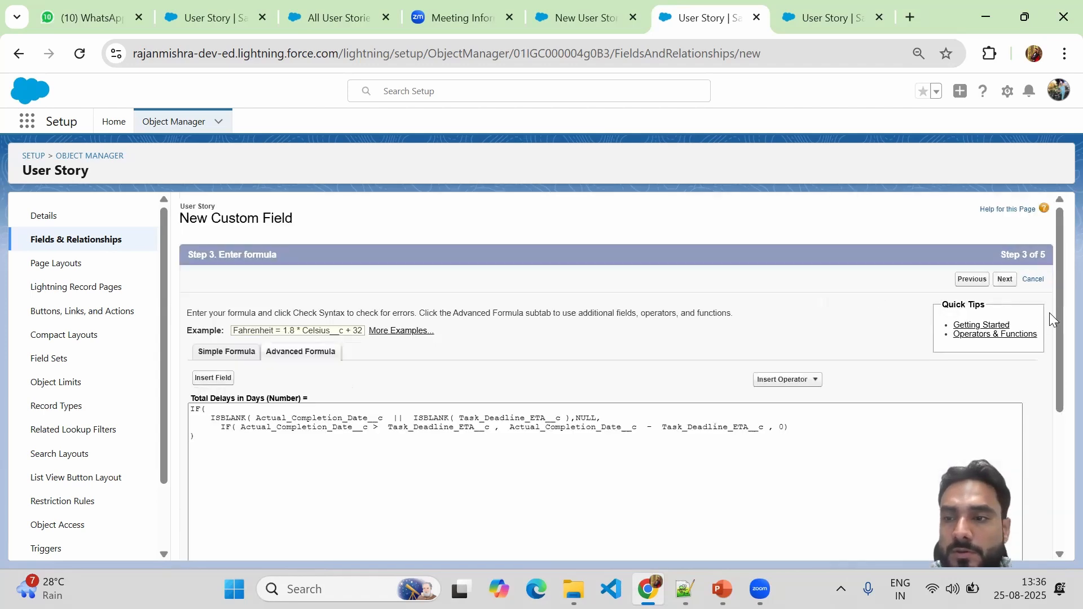
left_click_drag(1058, 299, 1056, 325)
left_click(427, 352)
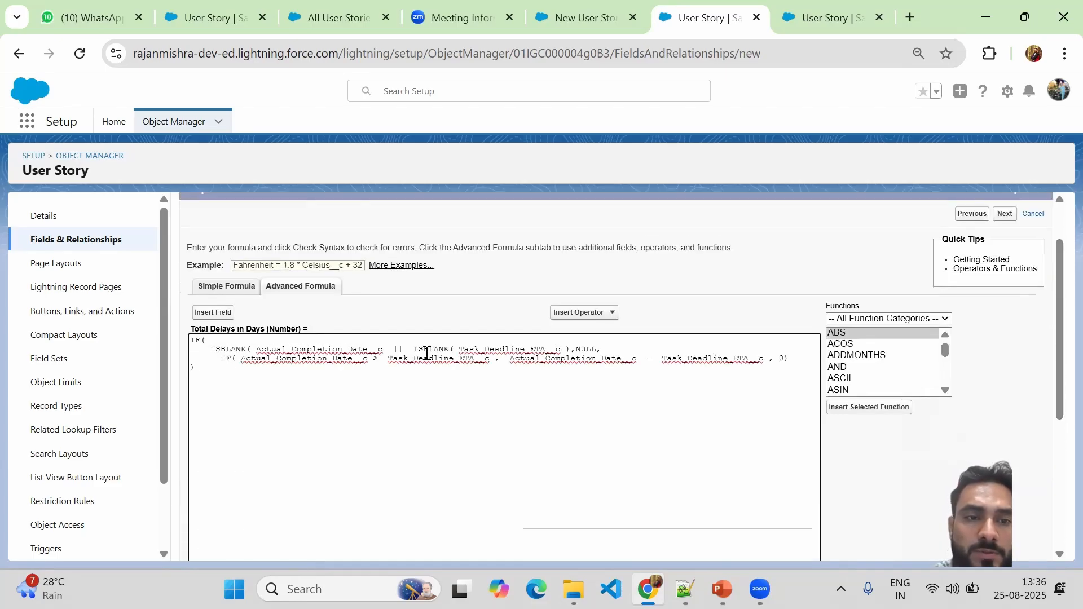
left_click(212, 347)
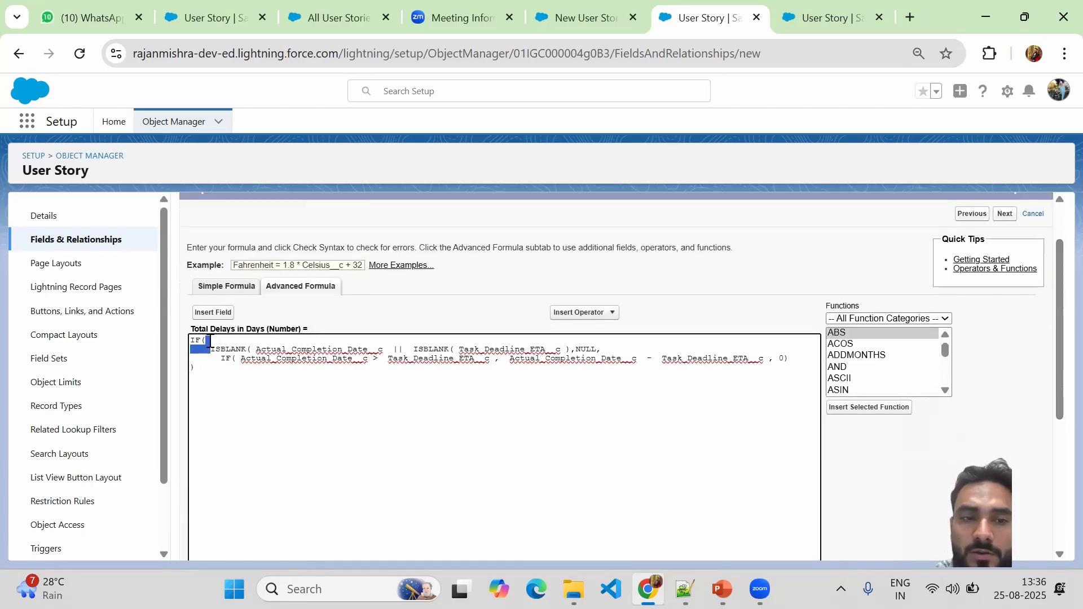
key("BackSpace")
key("BackSpace")
key("BackSpace")
key("BackSpace")
key("BackSpace")
key("BackSpace")
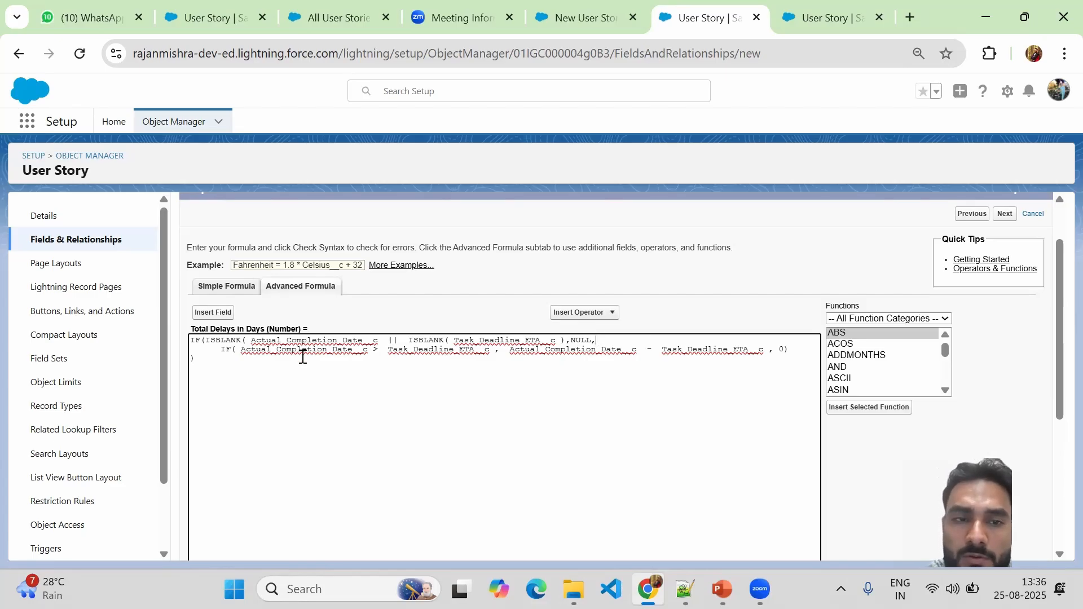
left_click_drag(220, 352, 209, 353)
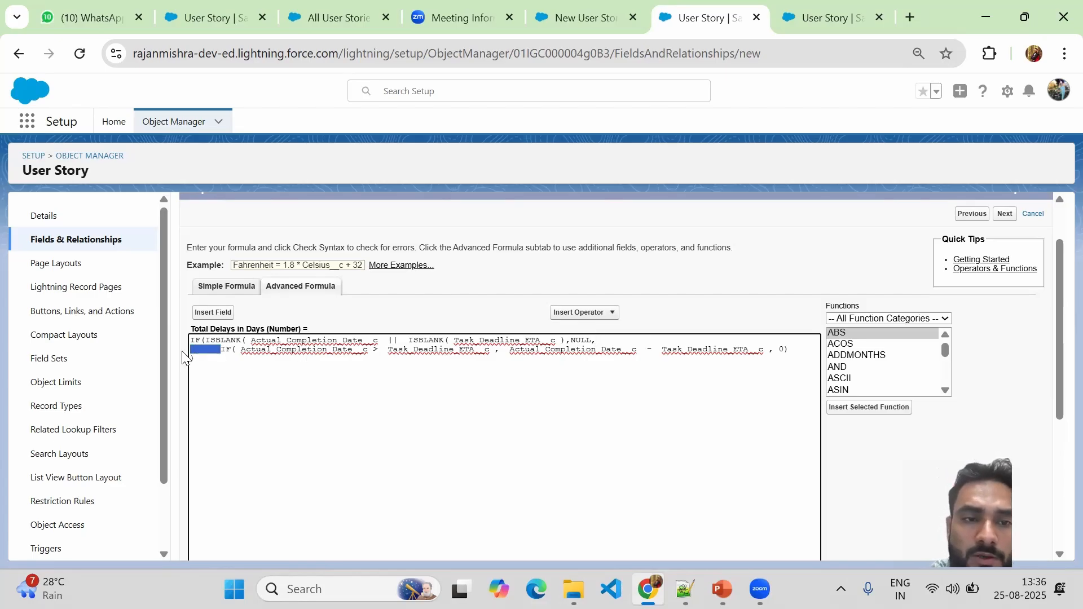
key("BackSpace")
key("BackSpace")
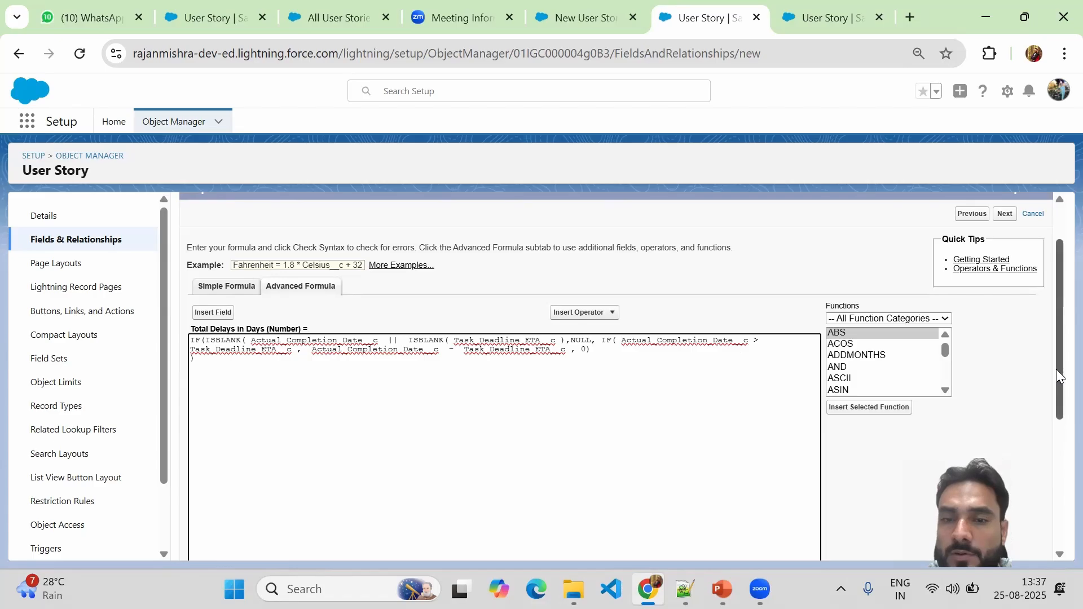
Recheck the compacted formula, see the missing ')' error, and copy the formula into Notepad++.
left_click_drag(1056, 369, 1056, 440)
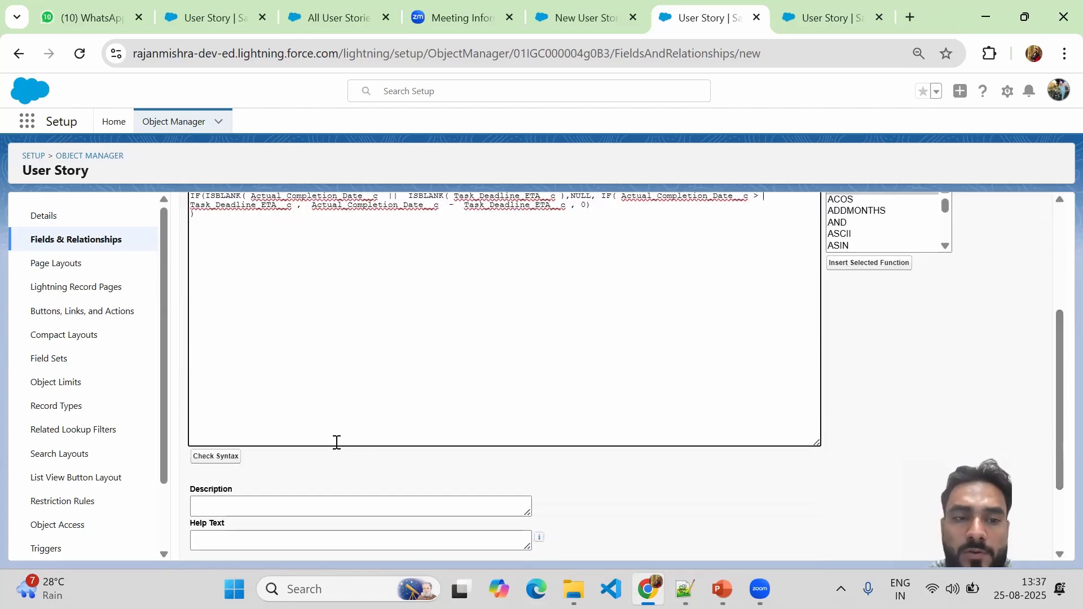
left_click(215, 462)
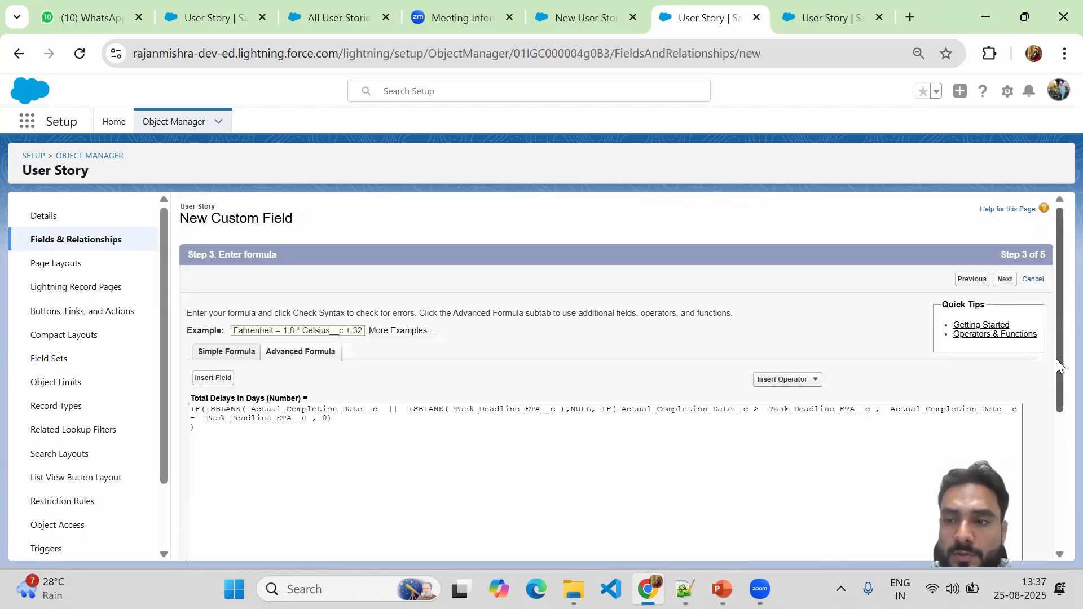
left_click_drag(1056, 357, 1056, 420)
left_click_drag(205, 302, 191, 278)
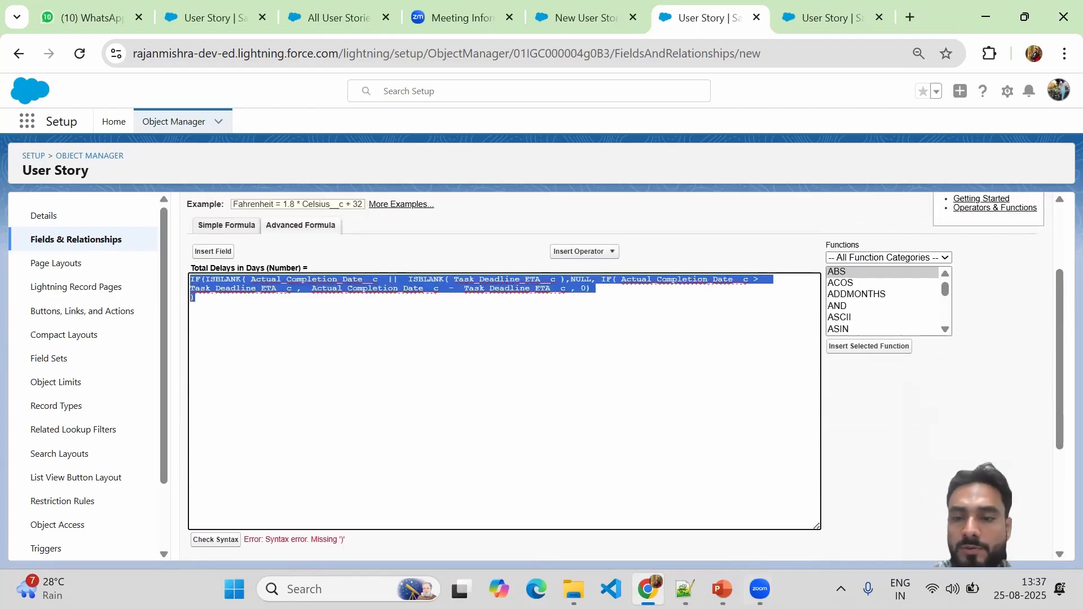
left_click(684, 589)
Paste the formula into the new Notepad++ tab 'new 18' and check its bracket matching at the end.
key("ctrl+n")
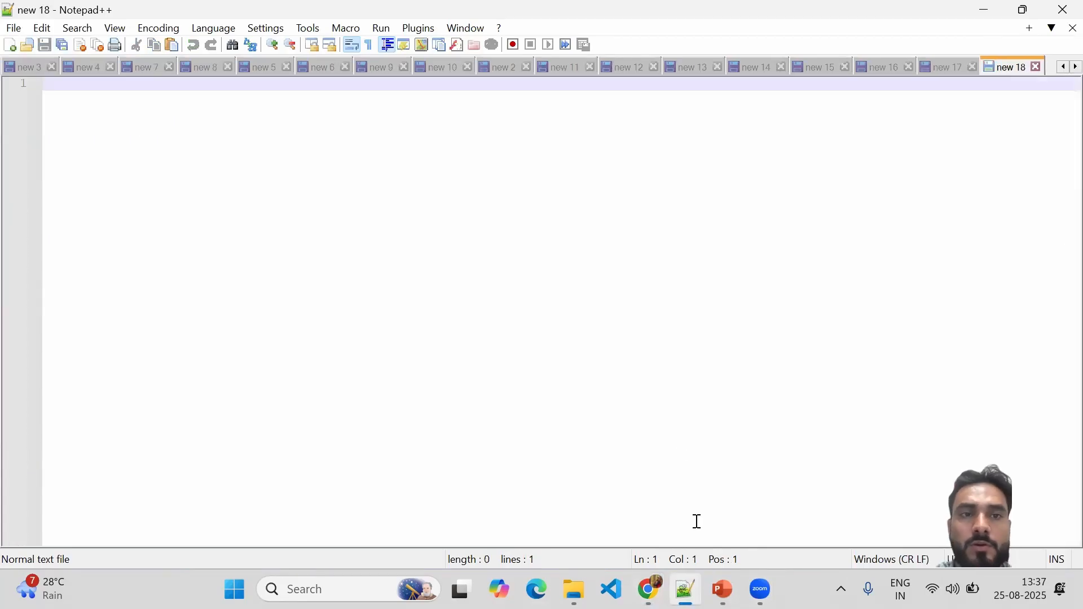
type("IF(ISBLANK( Actual_Completion_Date__c  ||  ISBLANK( Task_Deadline_ETA__c ),NULL, IF( Actual_Completion_Date__c >  Task_Deadline_ETA__c , Actual_Completion_Date__c  -  Task_Deadline_ETA__c , 0) )")
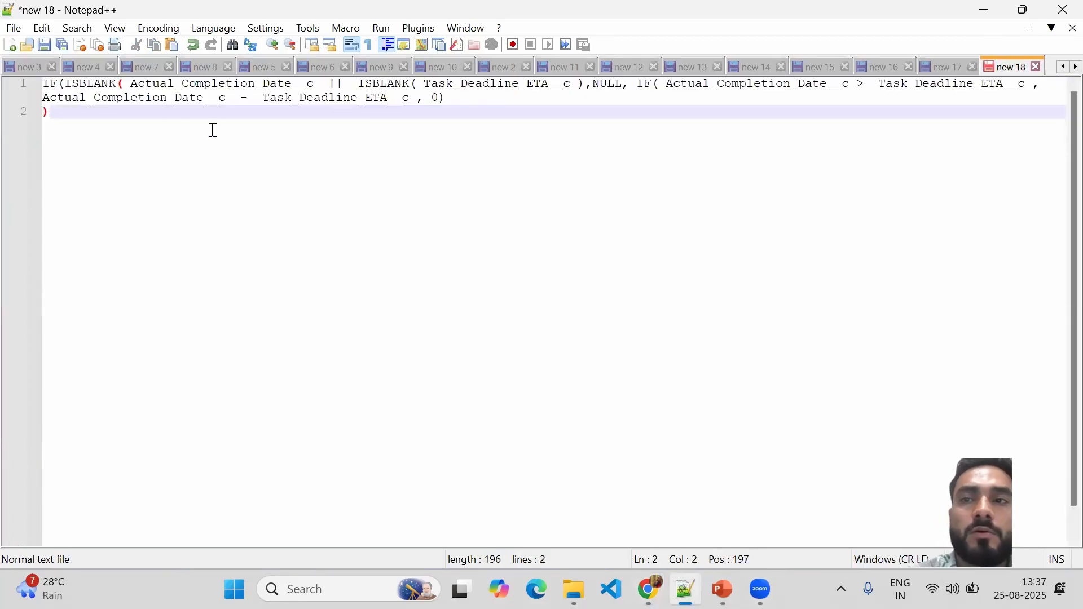
left_click(123, 84)
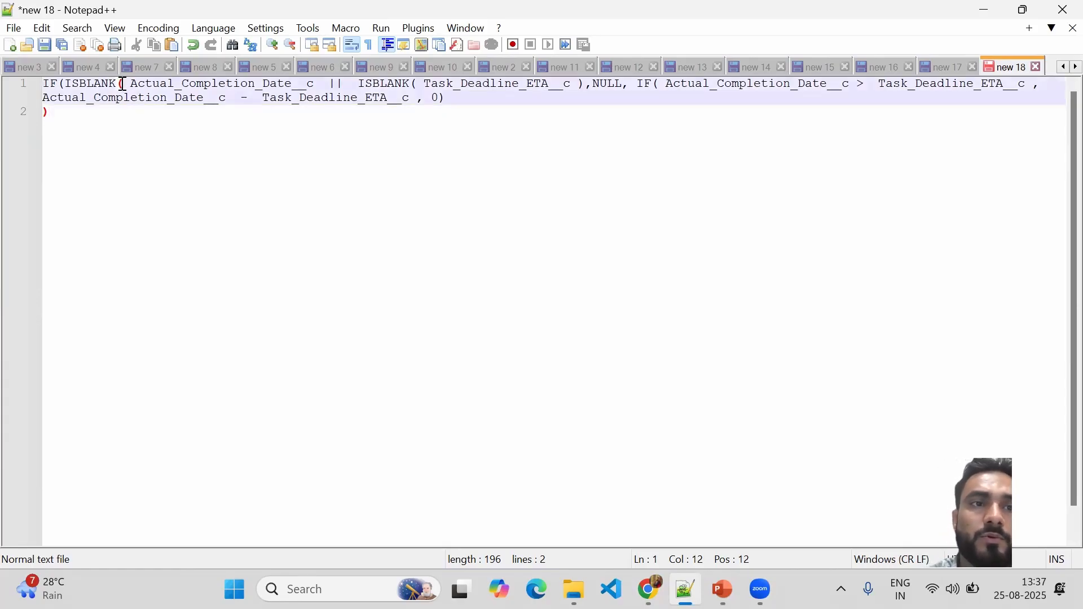
left_click(59, 112)
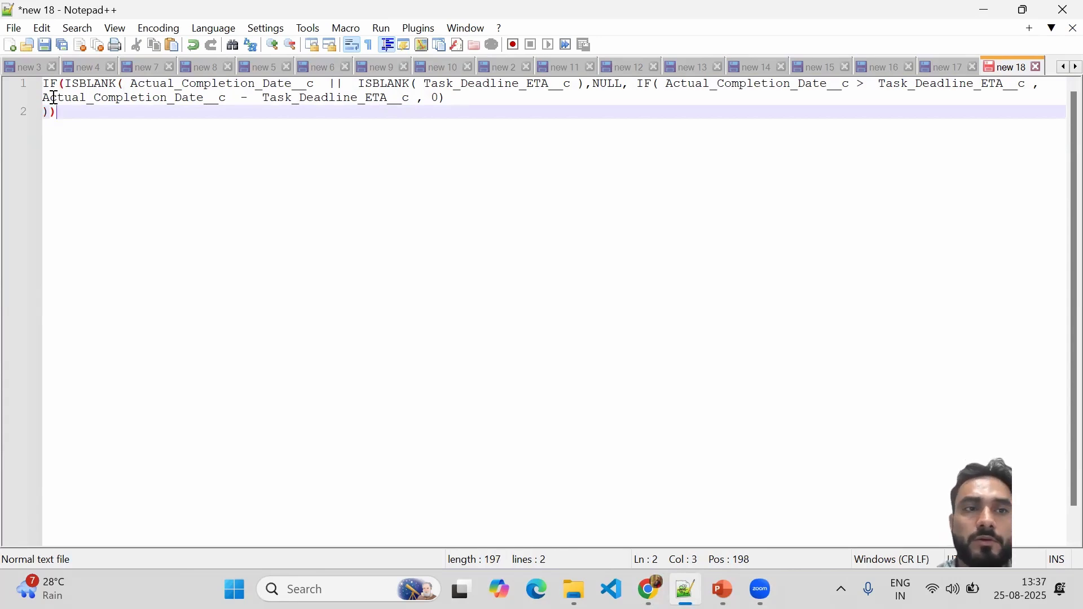
Append a second ')' to the Salesforce formula and recheck; it now reports or() expected Boolean, received Date.
left_click(649, 589)
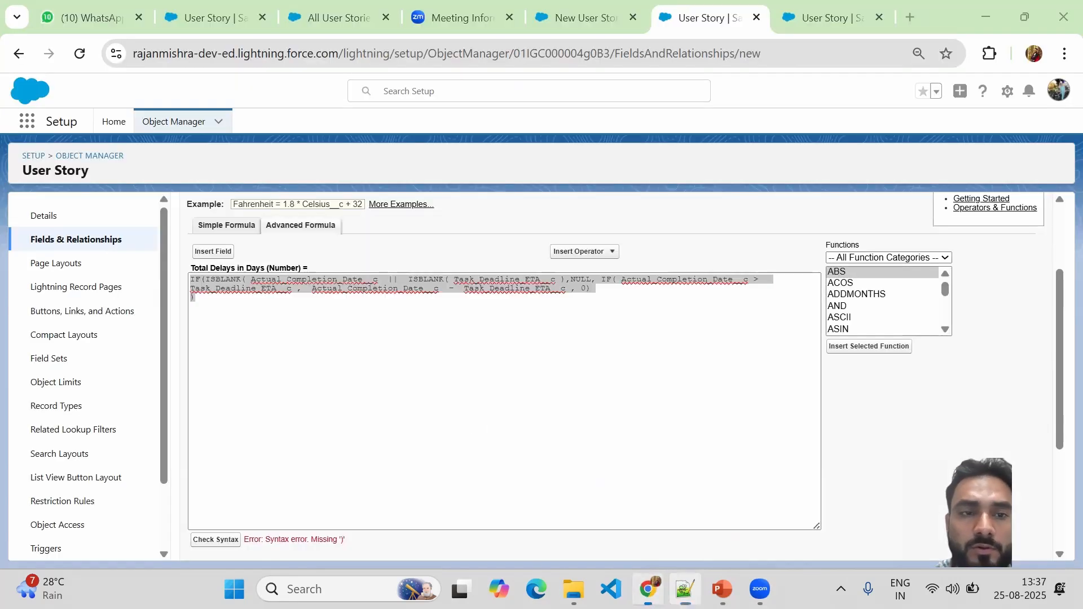
left_click(227, 302)
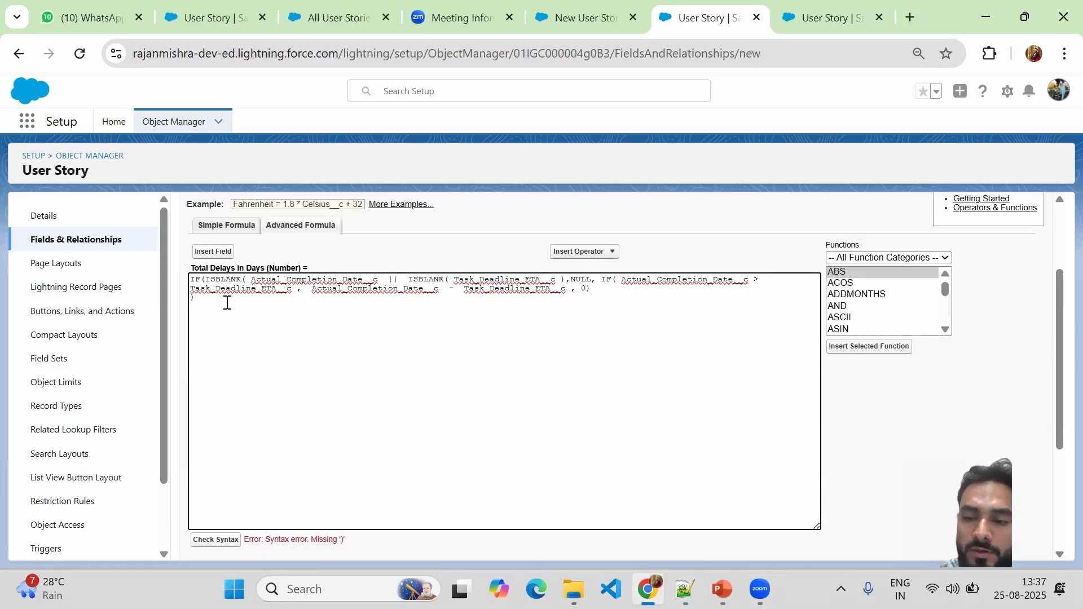
type(")")
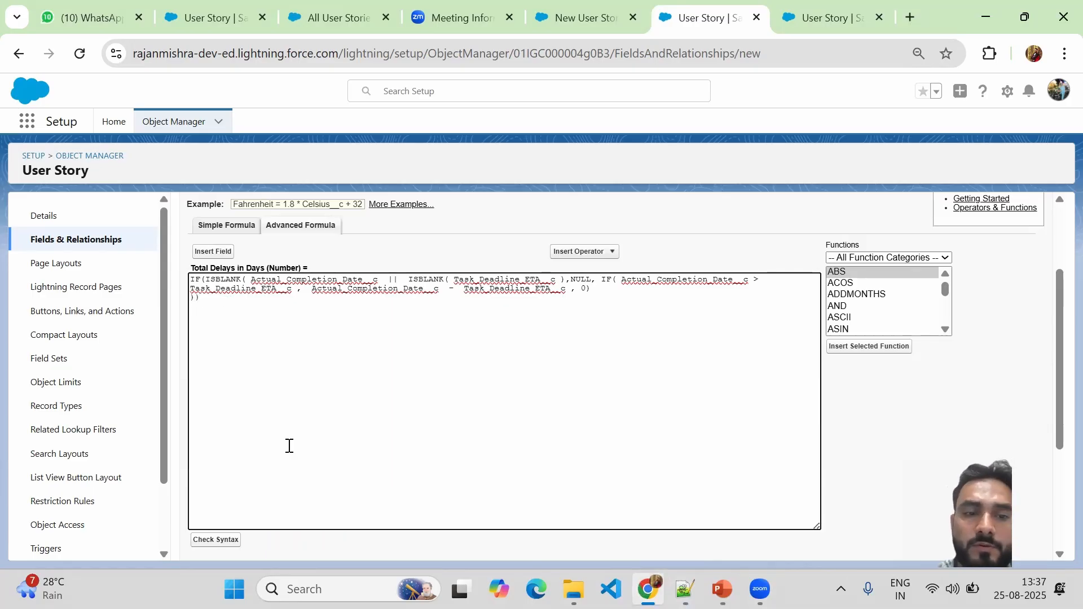
left_click(215, 540)
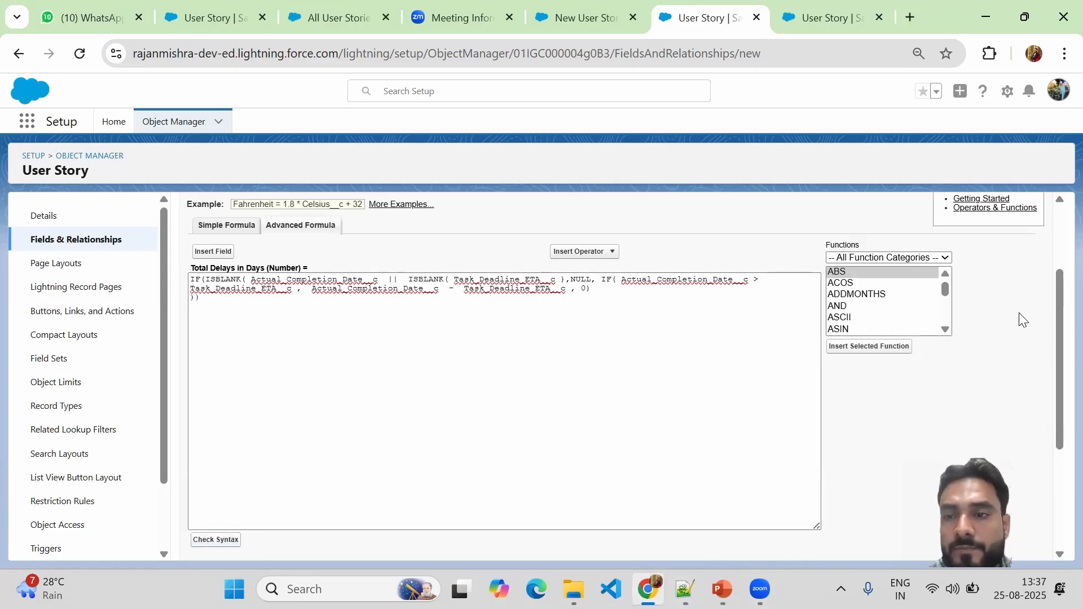
left_click_drag(1056, 263, 1056, 367)
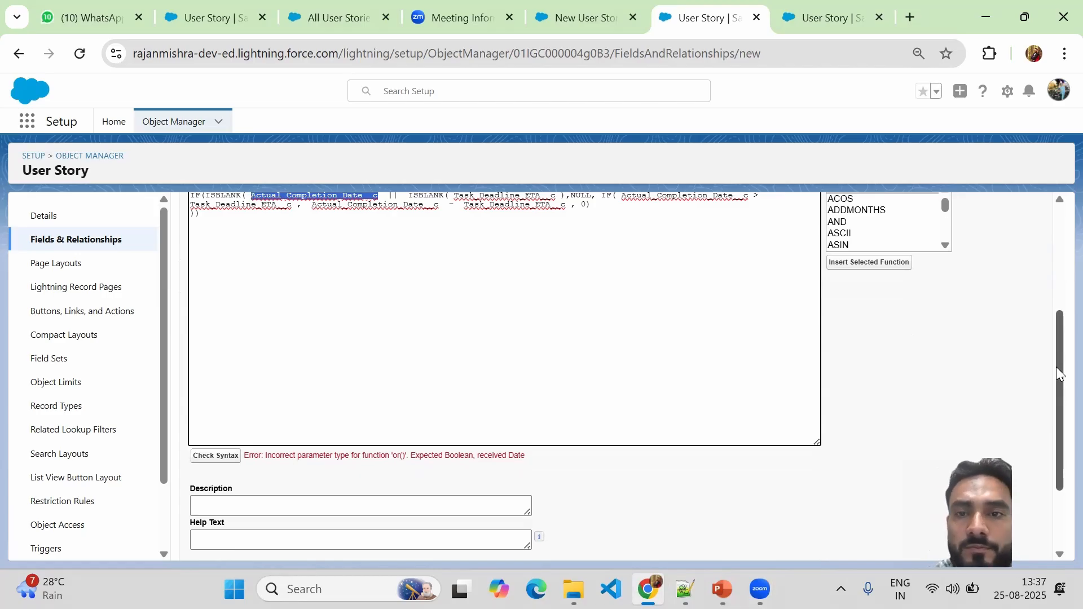
left_click_drag(1058, 372, 1057, 350)
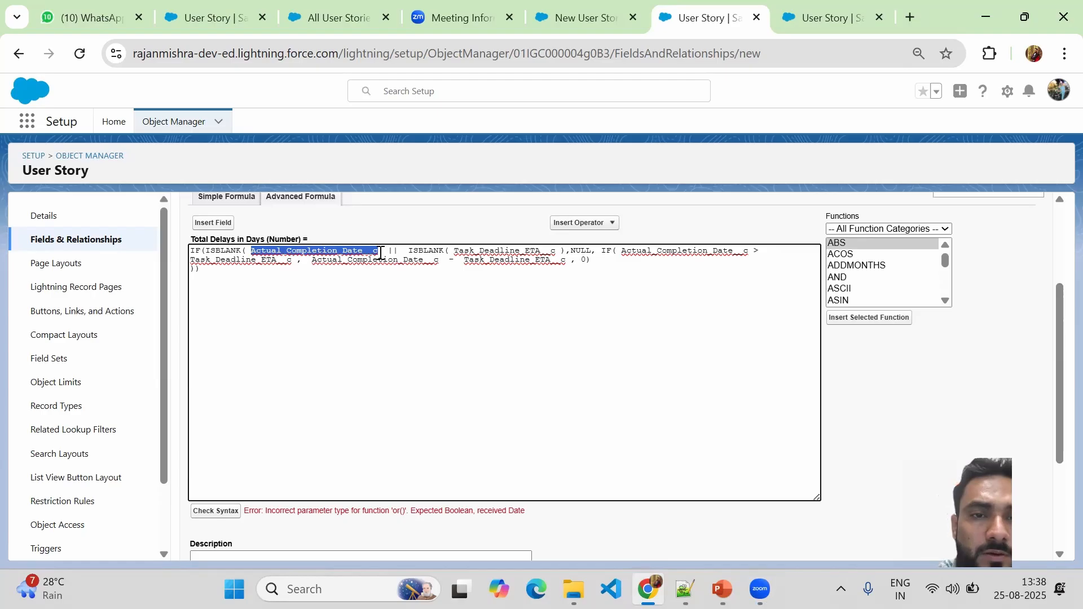
Add ')' after Actual_Completion_Date__c, drop the surplus trailing ')', and confirm the syntax check passes.
left_click(381, 252)
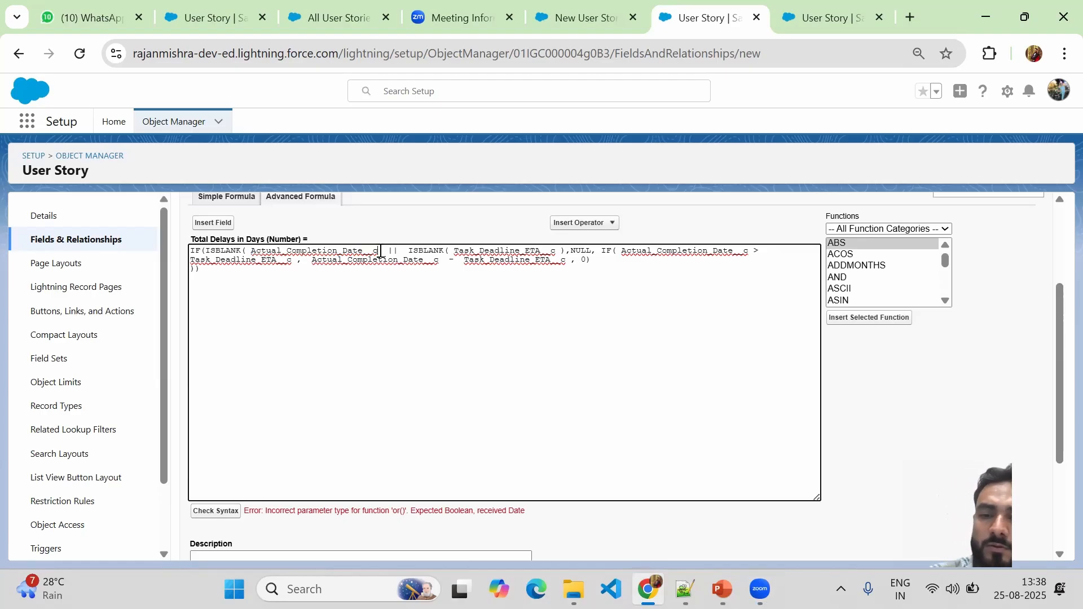
type(")")
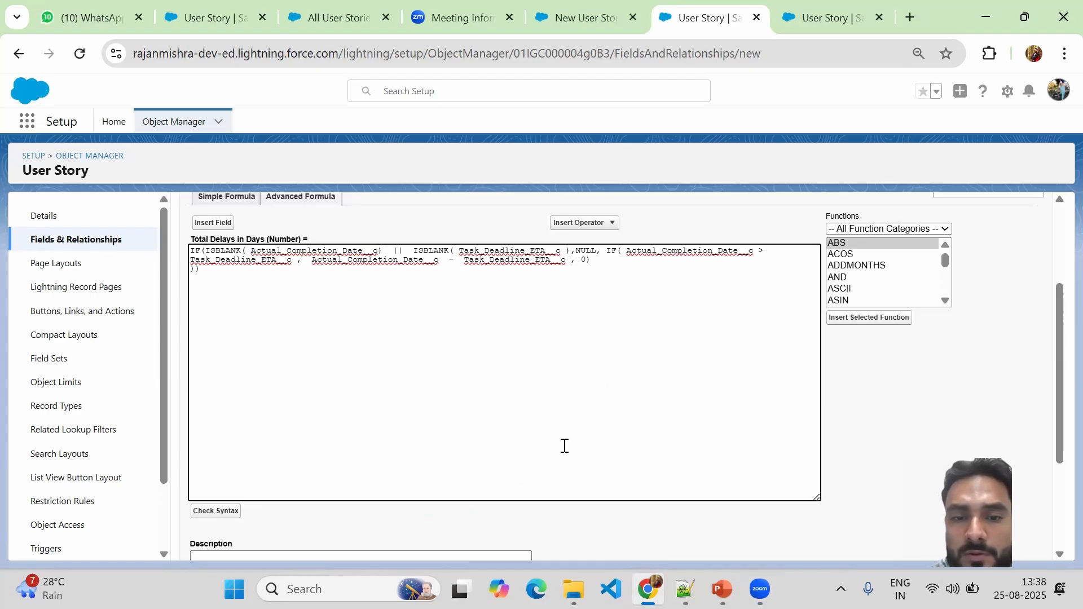
left_click(214, 515)
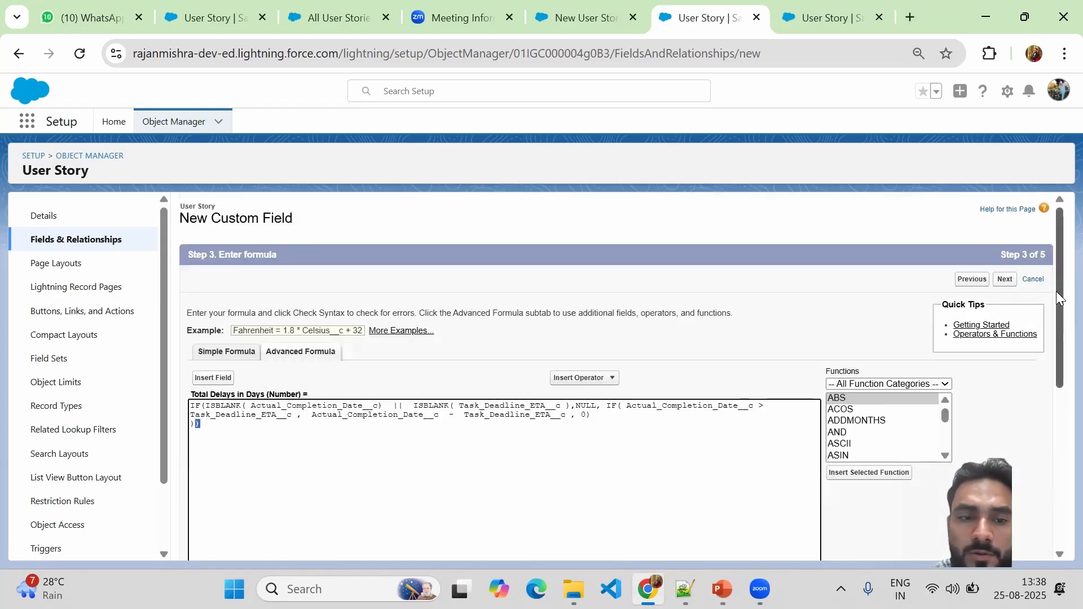
left_click_drag(1056, 291, 1056, 317)
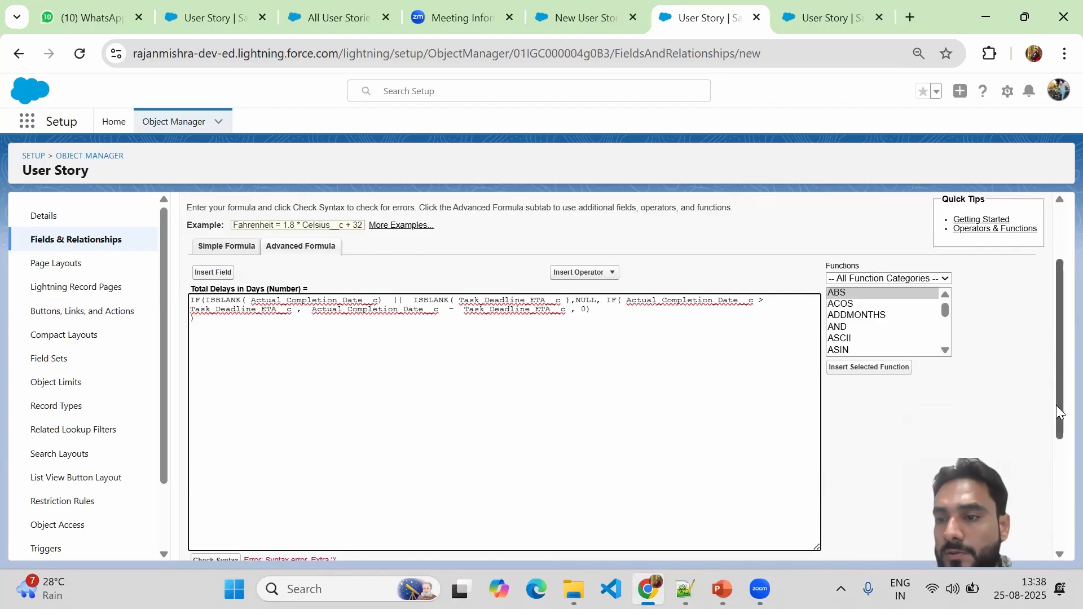
left_click_drag(1056, 405, 1058, 505)
left_click(204, 411)
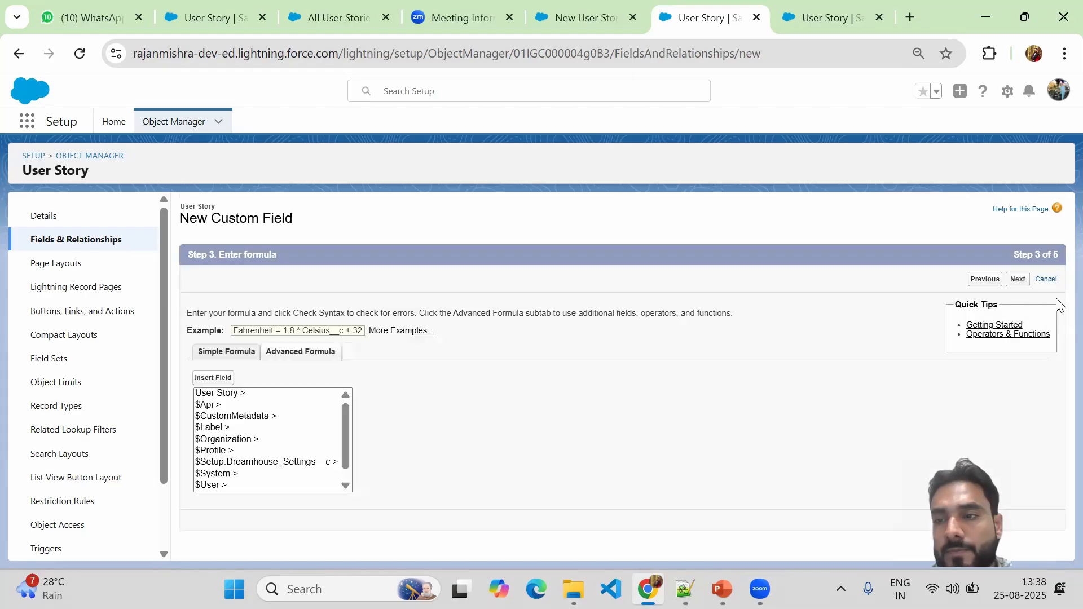
left_click_drag(1057, 258, 1056, 367)
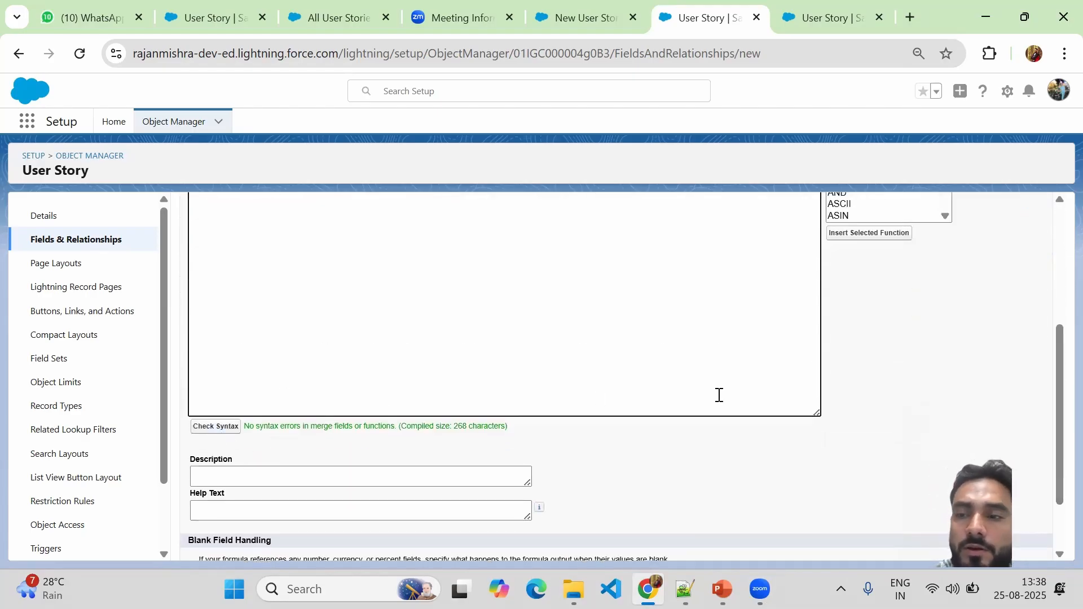
scroll(1056, 292, "up", 4)
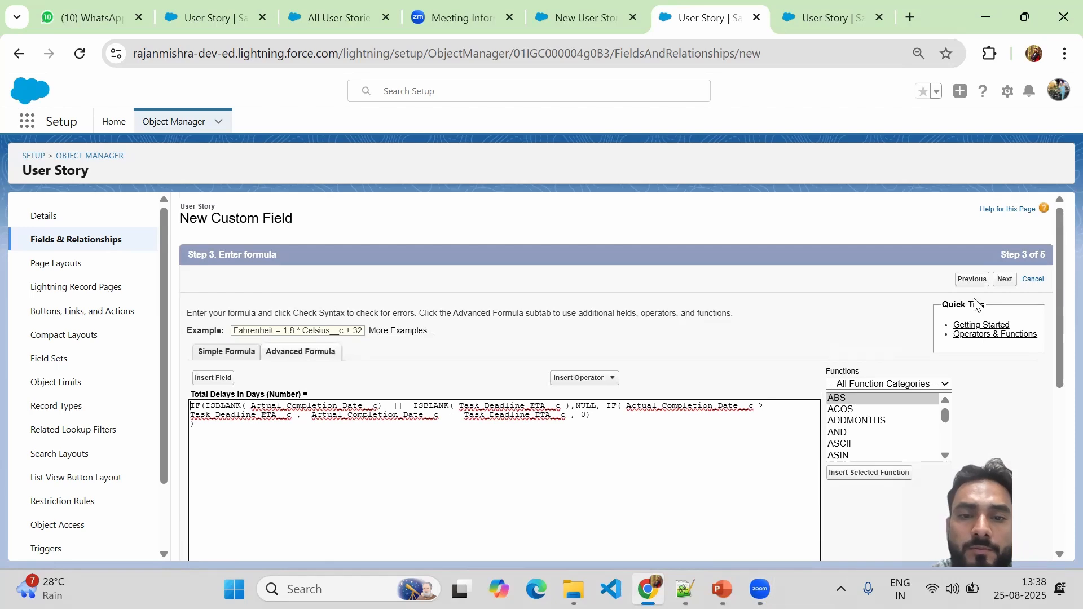
Accept the default field-level security and User Story Layout, then save Total Delays in Days.
left_click(1004, 281)
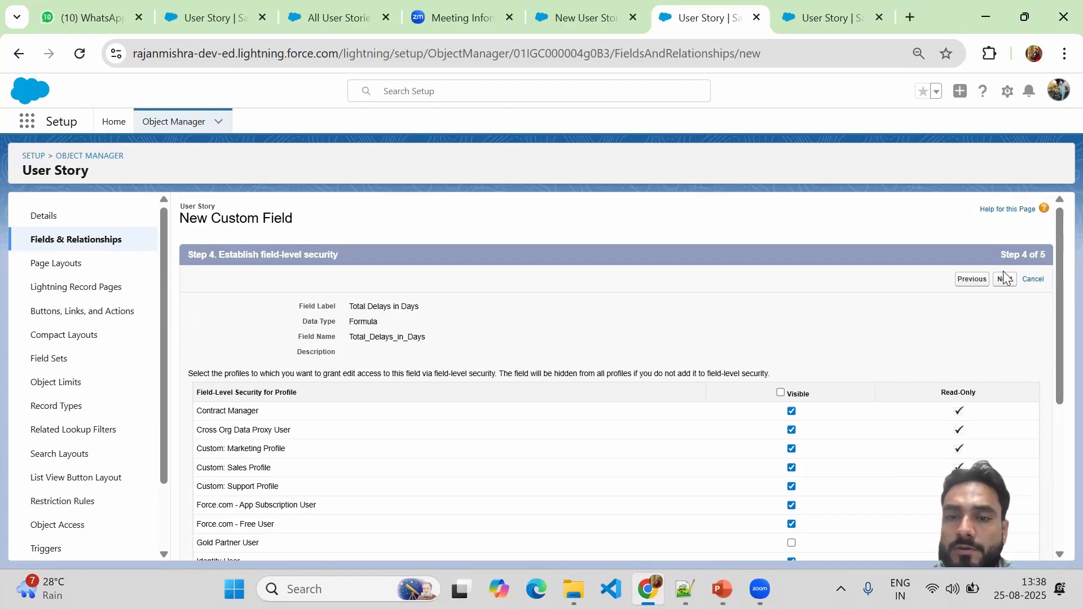
left_click(1005, 280)
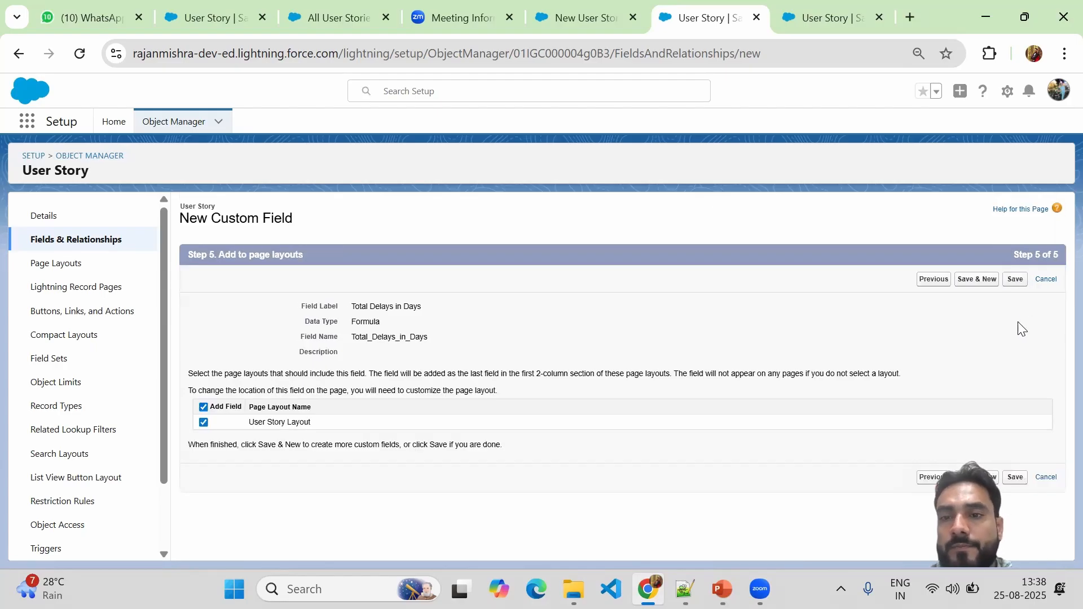
left_click(1016, 280)
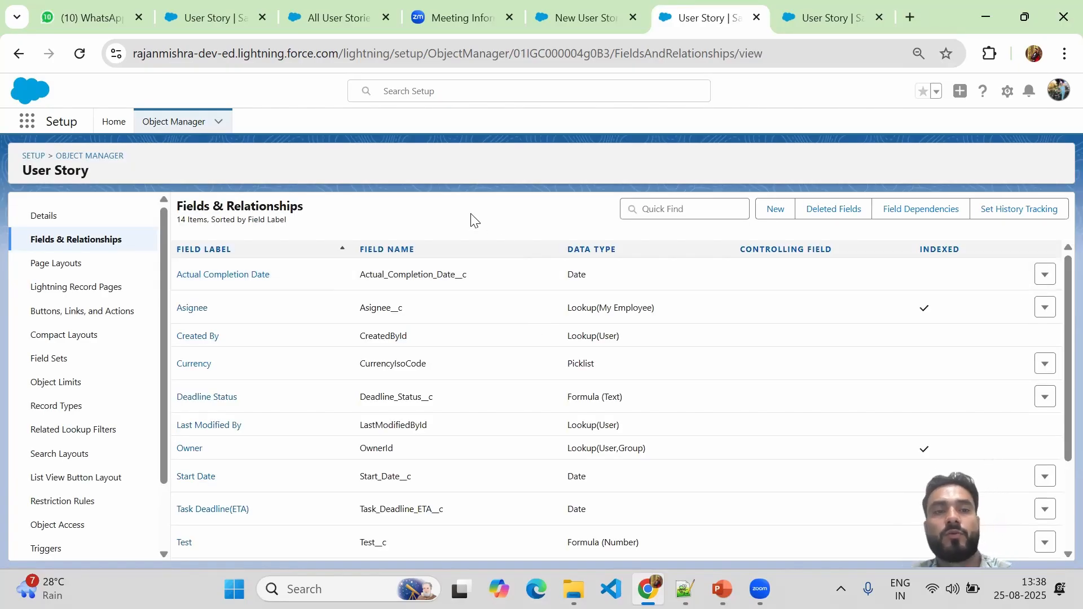
Move the Test field off the User Story Layout back to the palette, save, and return to Fields & Relationships.
left_click(77, 266)
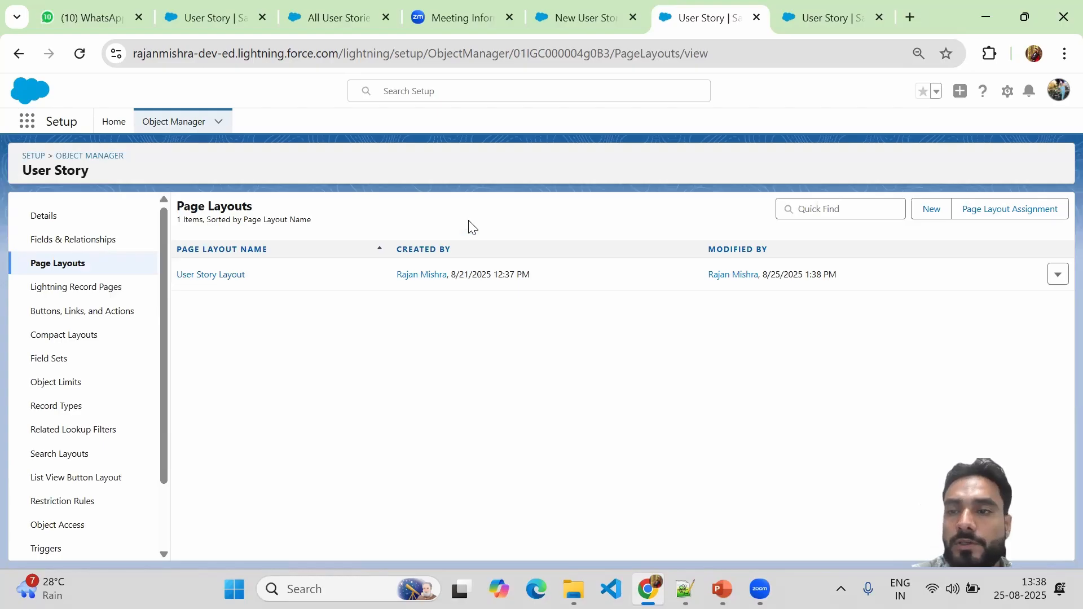
left_click(191, 280)
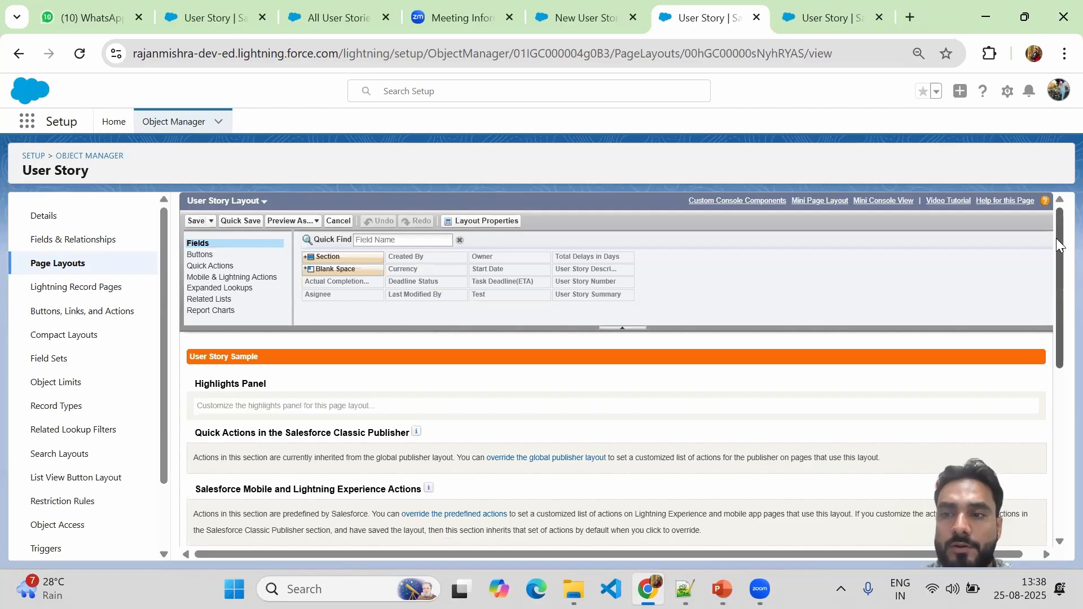
mouse_move(1056, 238)
left_mouse_down()
mouse_move(1056, 373)
mouse_move(1053, 352)
left_mouse_up()
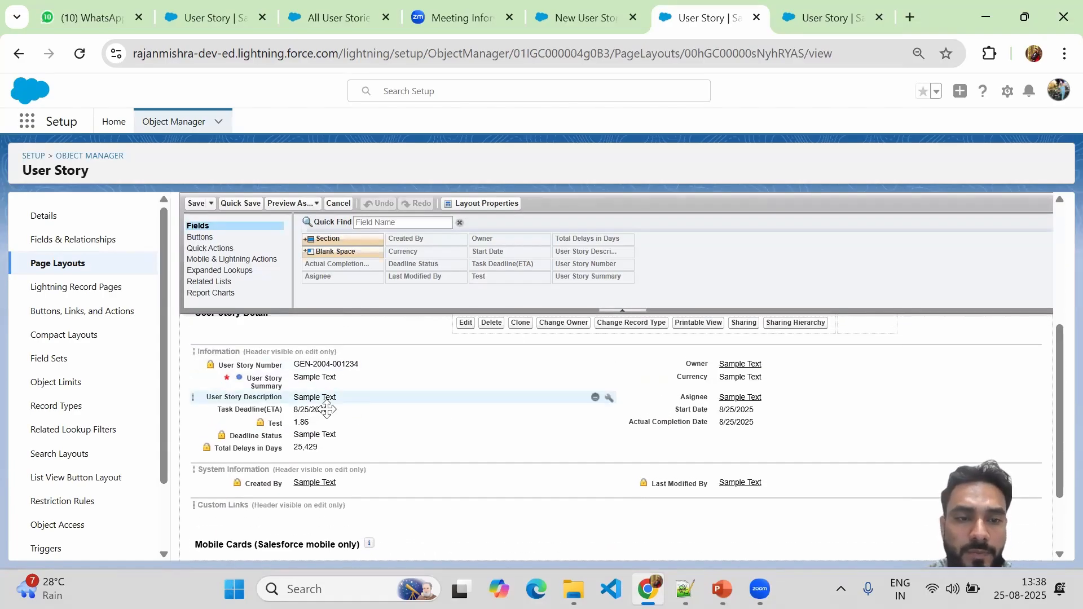
left_click_drag(305, 422, 654, 265)
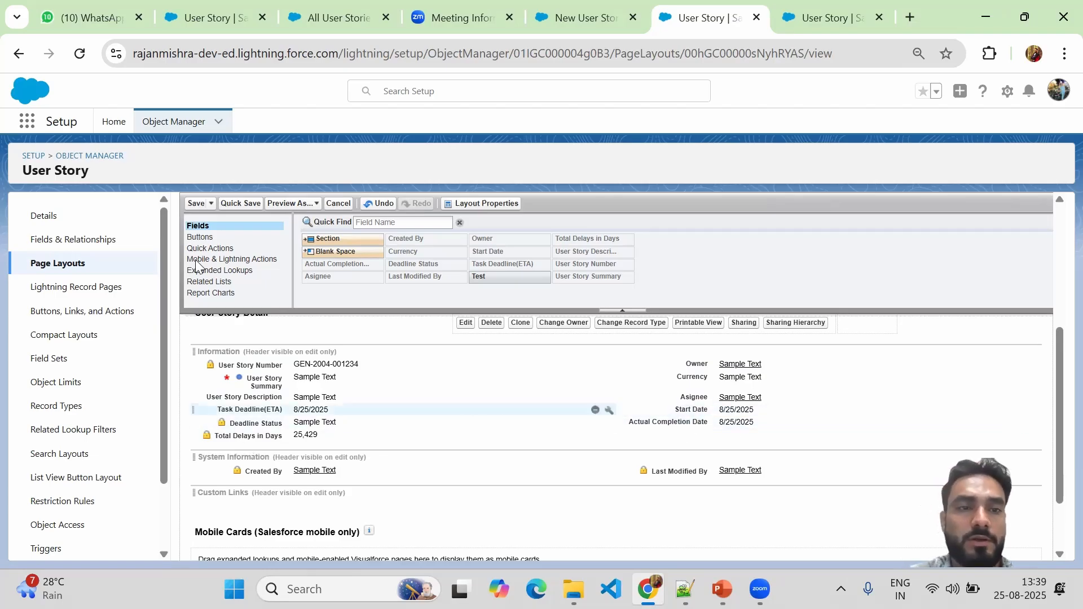
left_click(195, 204)
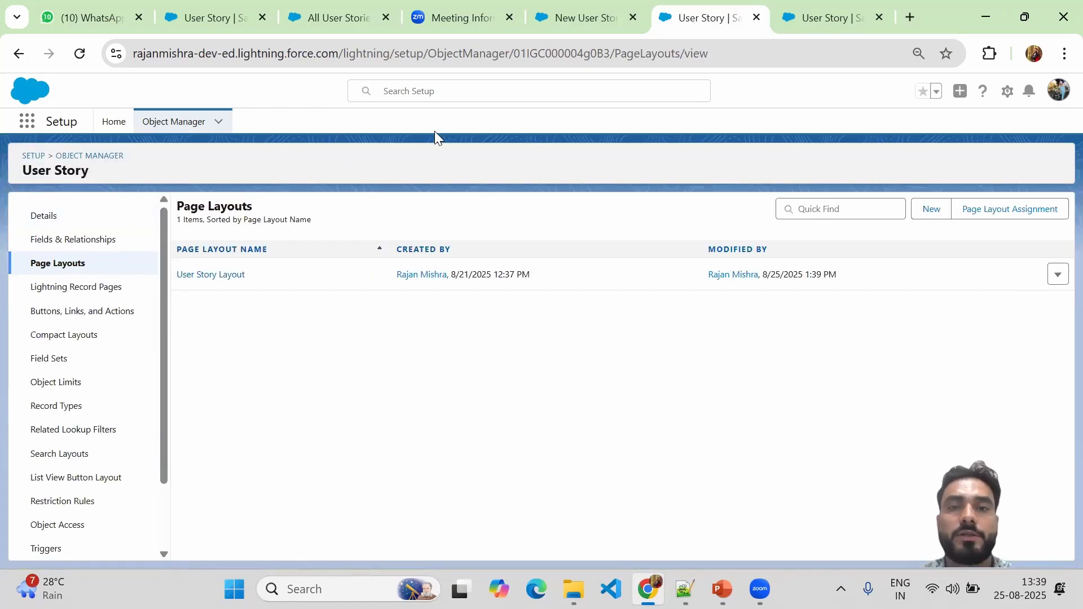
left_click(805, 19)
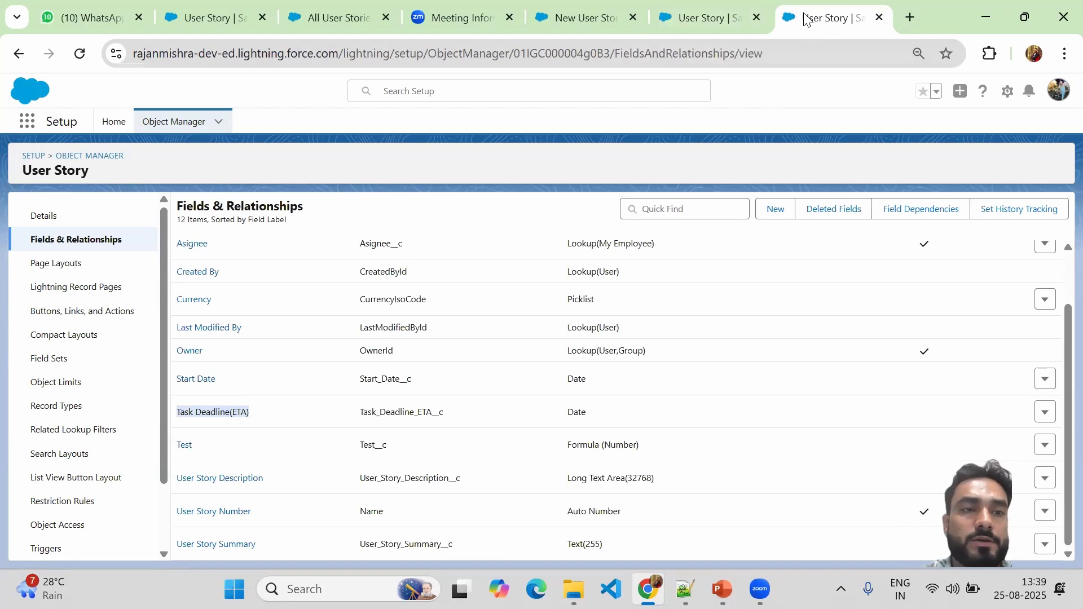
Close the unsaved New User Story form and show the My Employees Recently Viewed list.
left_click(584, 27)
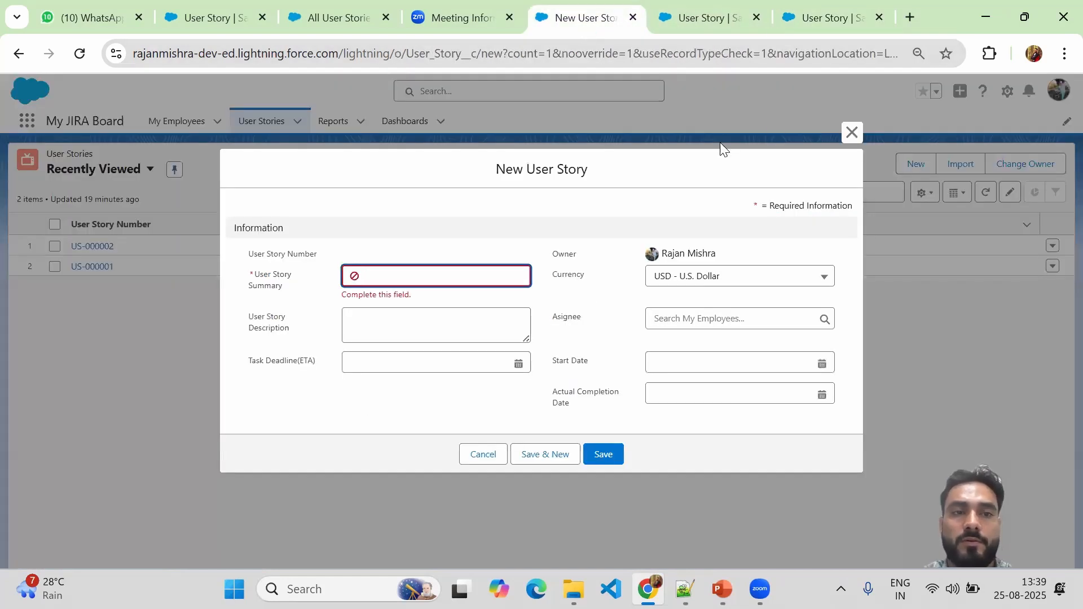
left_click(851, 133)
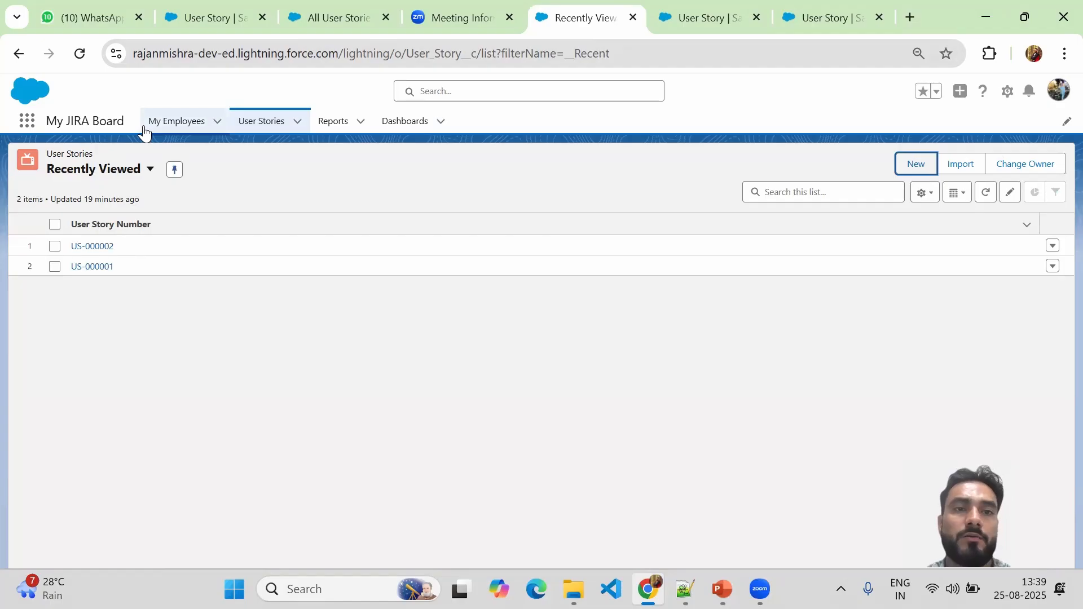
left_click(175, 123)
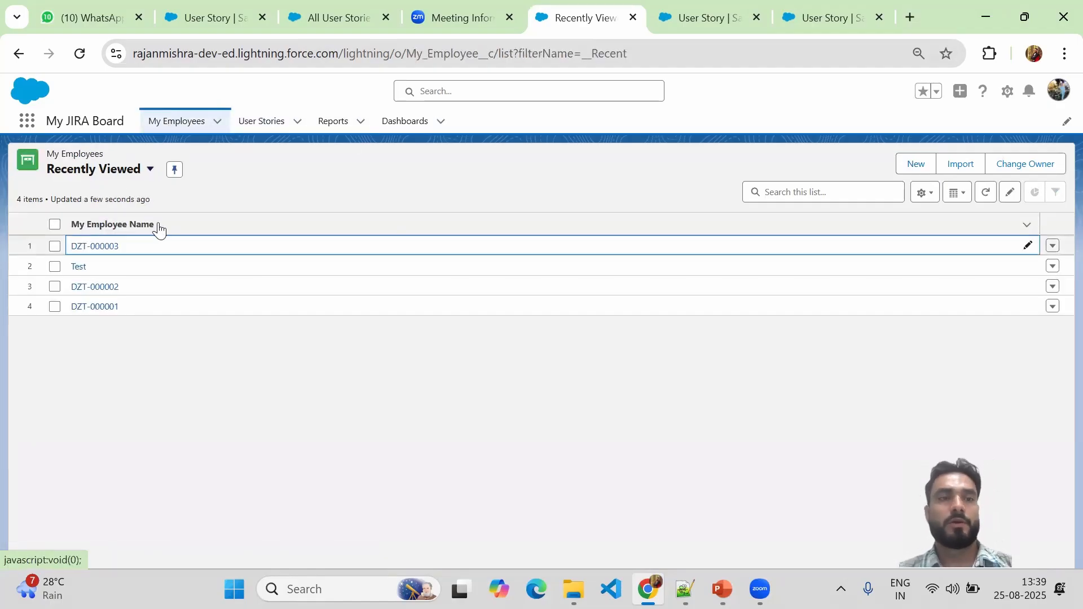
left_click(147, 172)
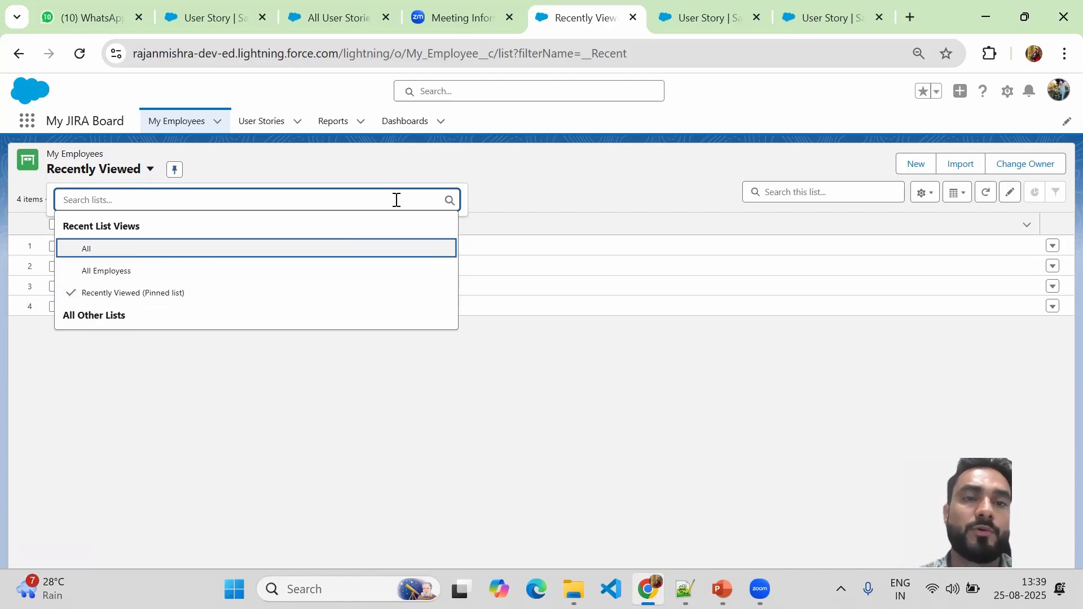
left_click(332, 162)
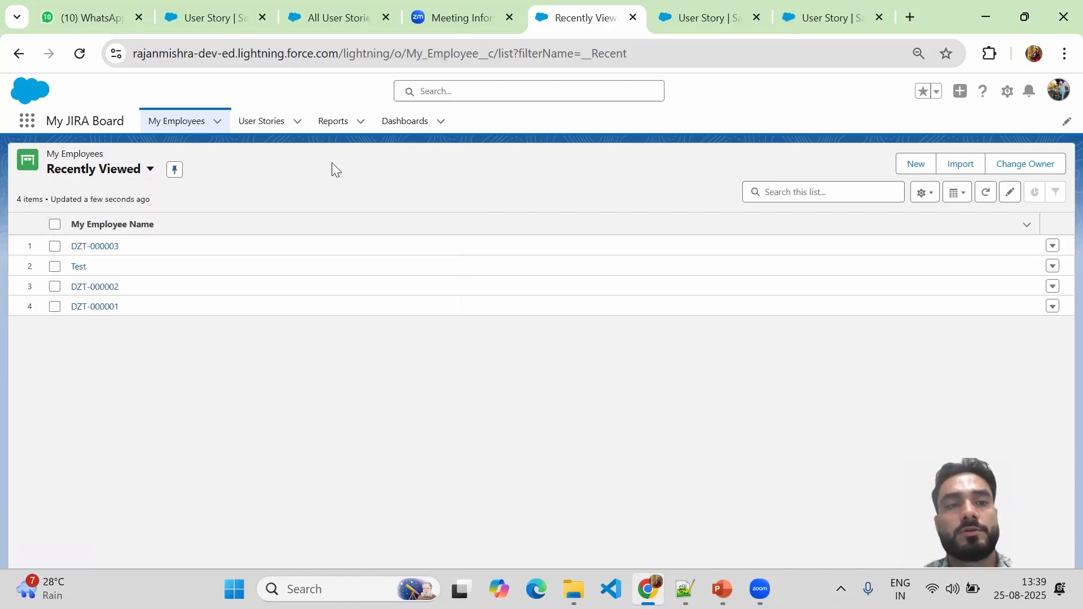
Start a new list view from the My Employees list view settings menu.
left_click(151, 170)
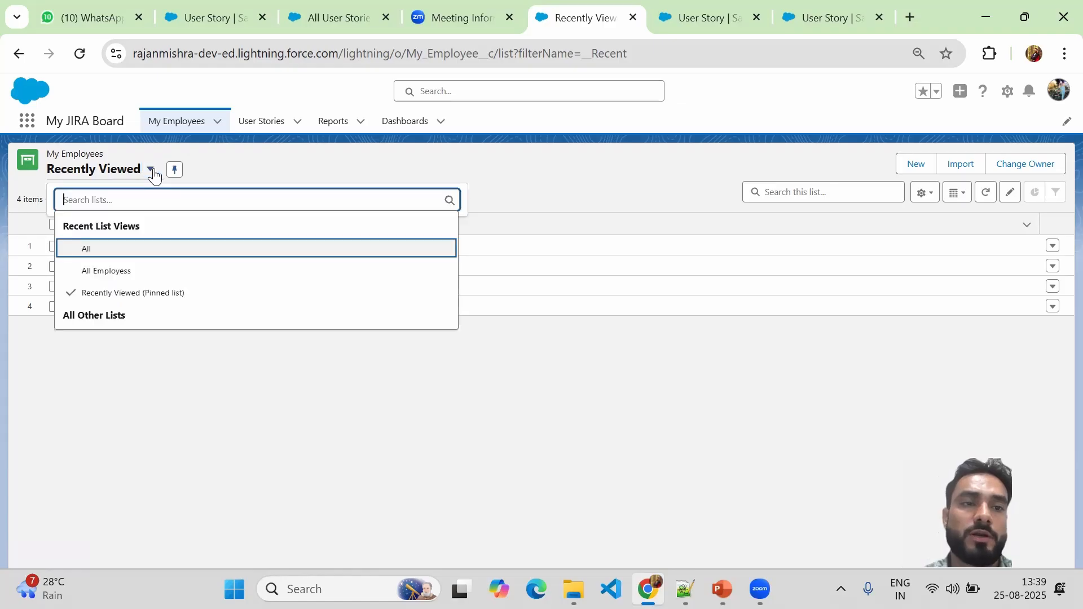
left_click(576, 195)
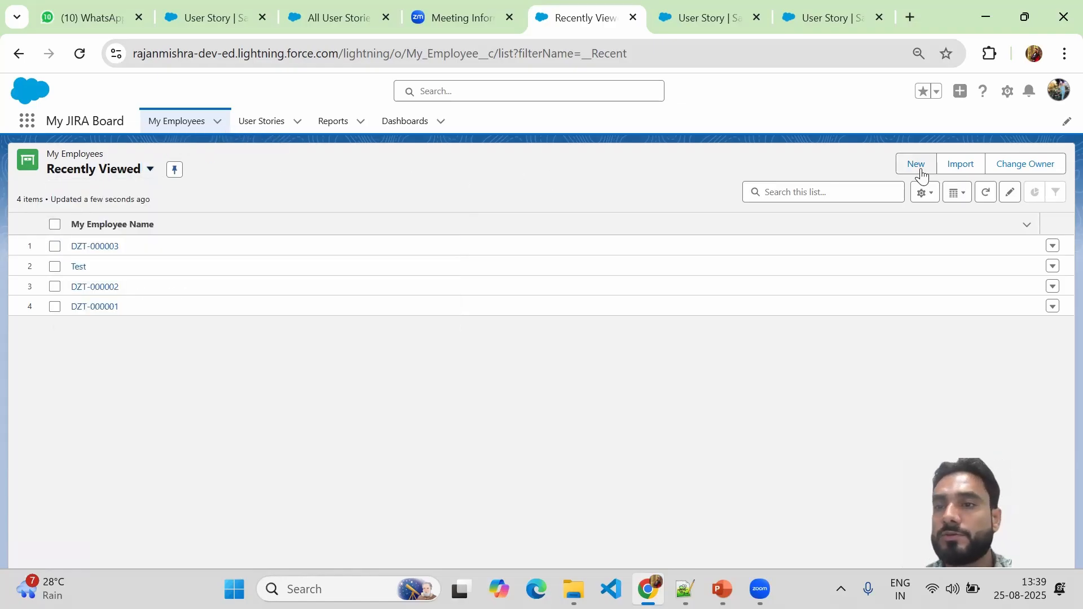
left_click(932, 197)
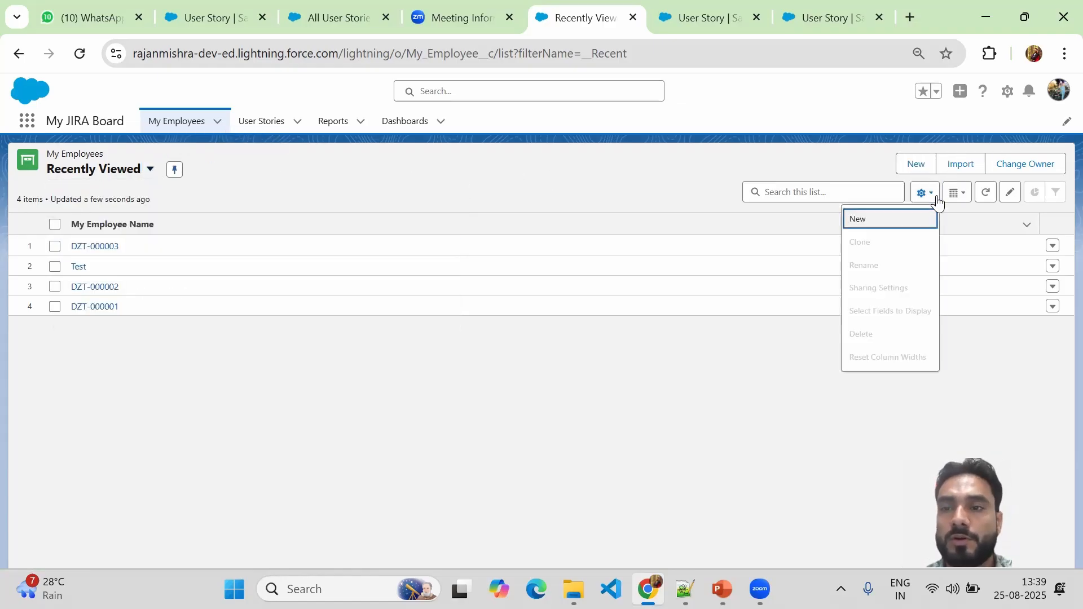
left_click(860, 227)
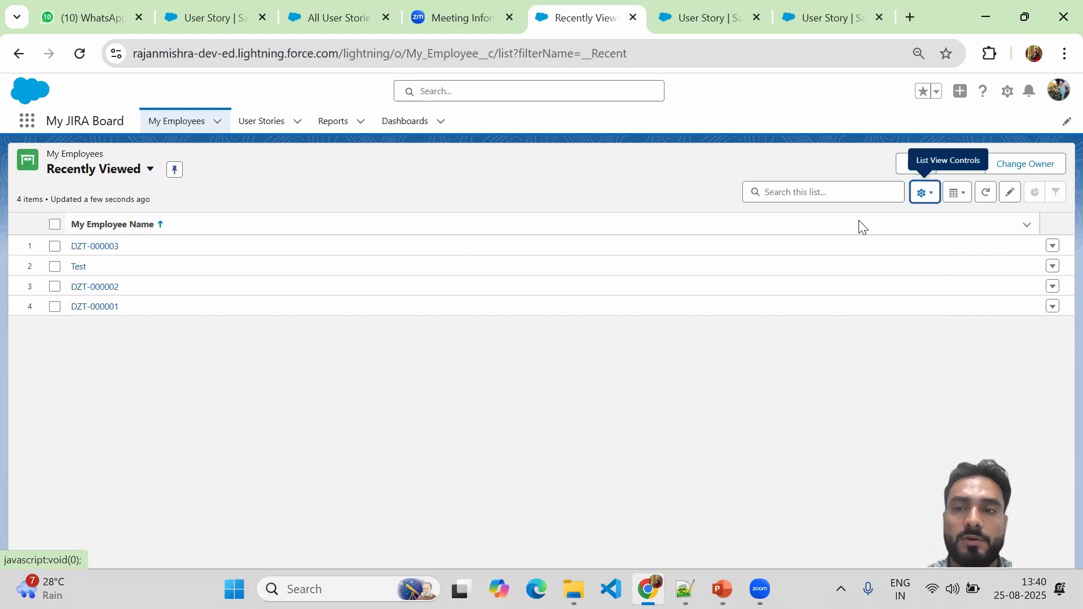
Name the list view 'My All Employees', keep the auto API name, share with all users, and save.
left_click(391, 244)
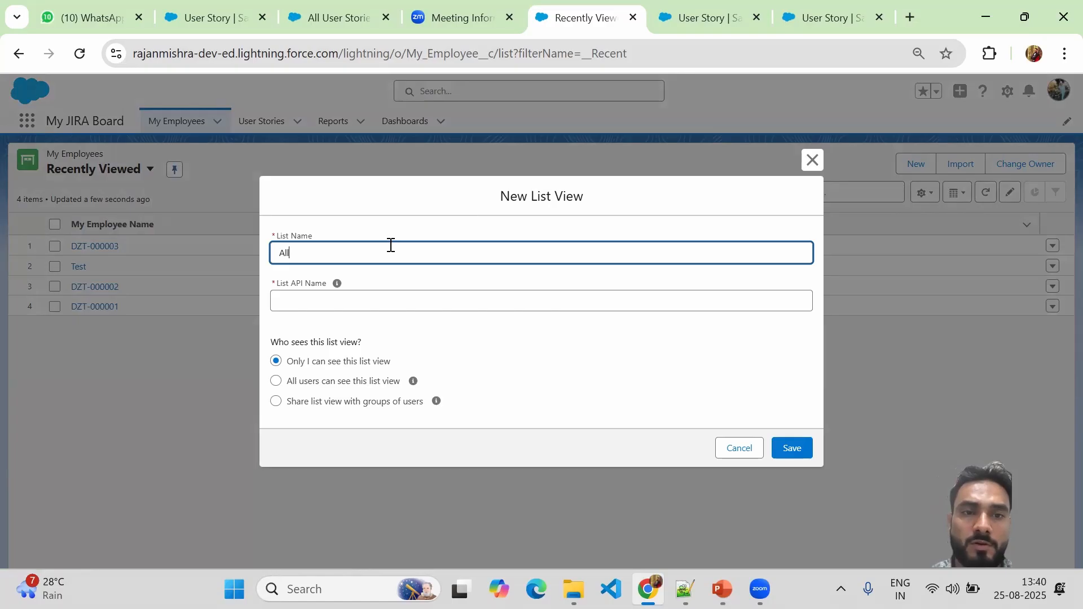
type("A")
key("BackSpace")
type("My")
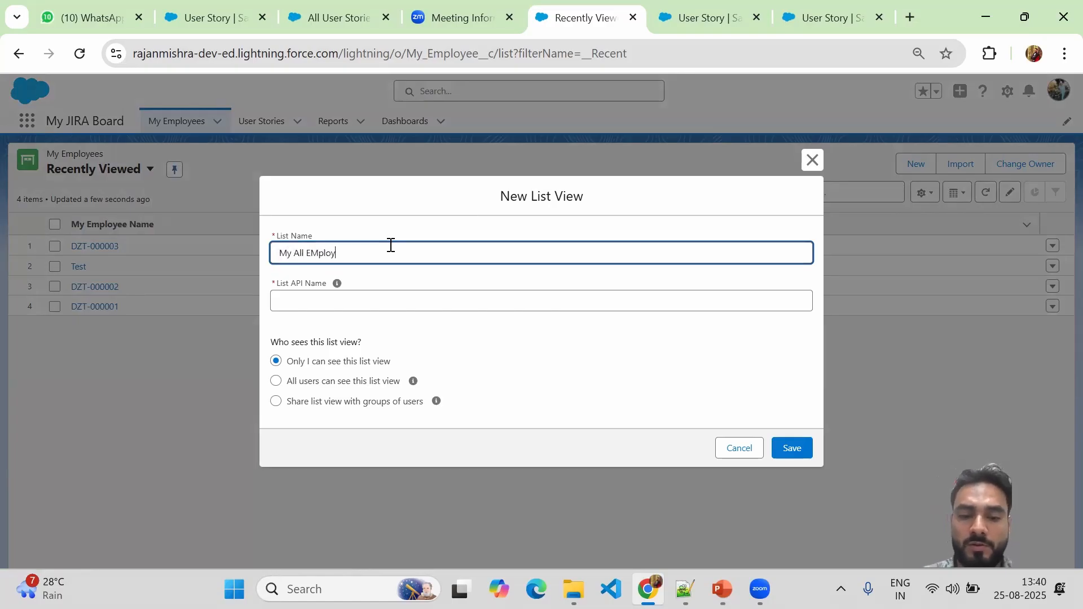
left_click(321, 257)
key("BackSpace")
type("m")
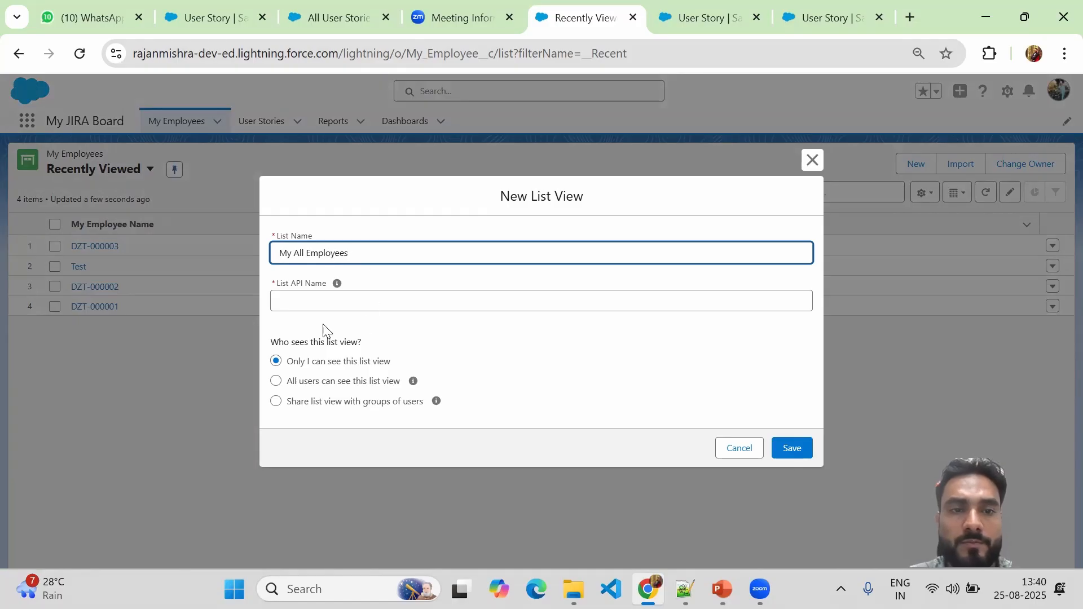
left_click(306, 303)
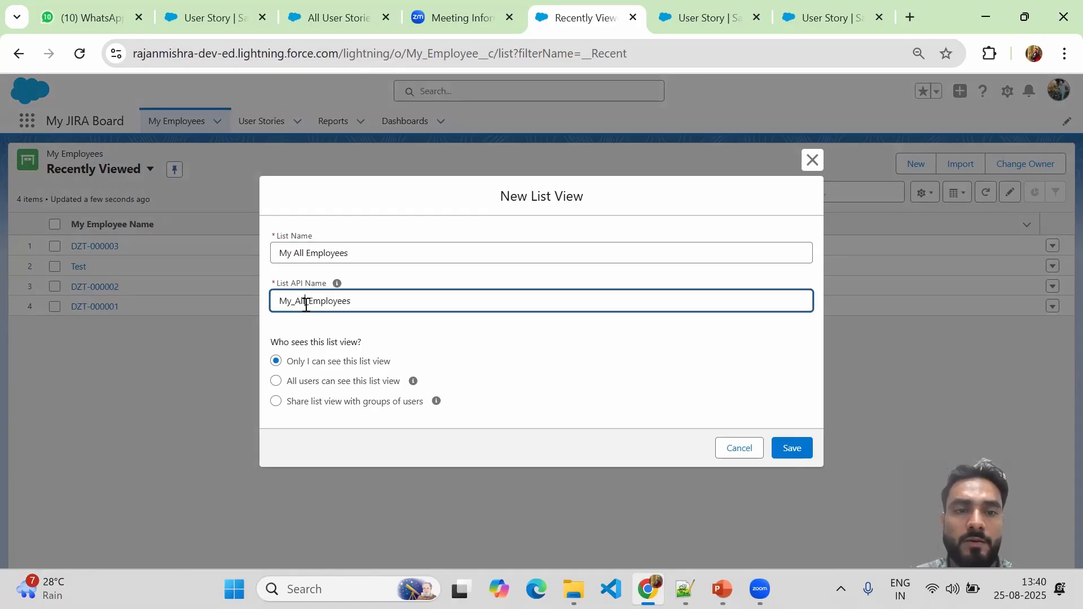
left_click(305, 387)
double_click(309, 382)
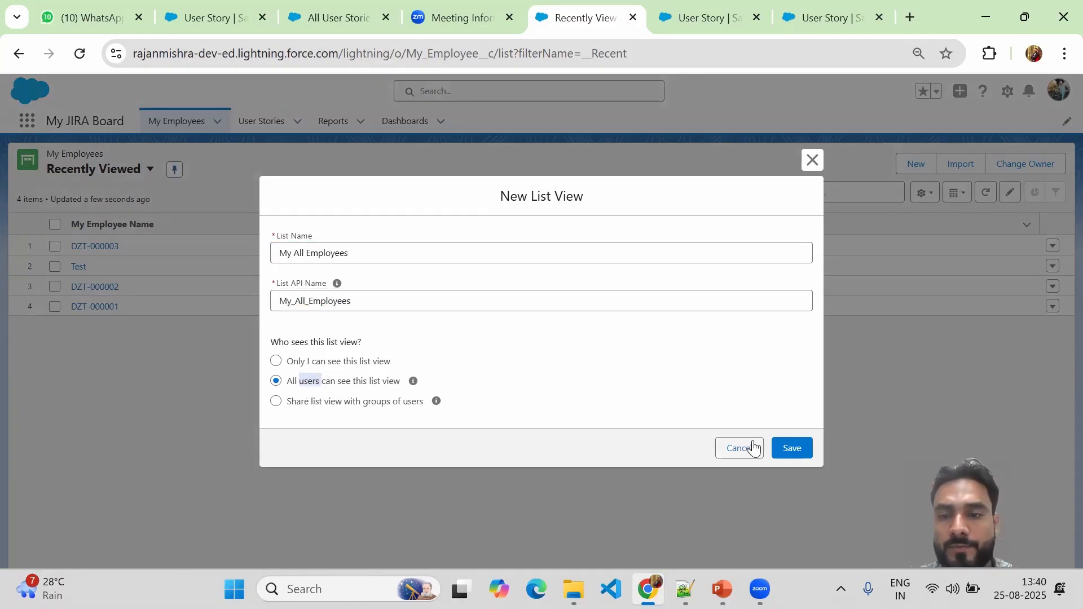
left_click(788, 449)
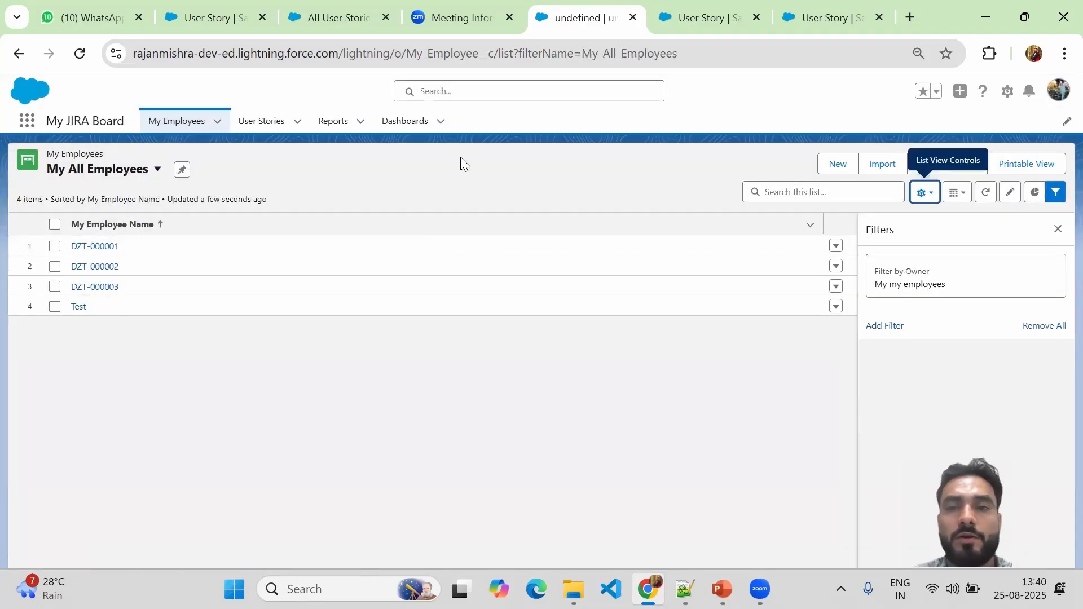
Add Active and DOB to the list view's visible fields.
left_click(924, 192)
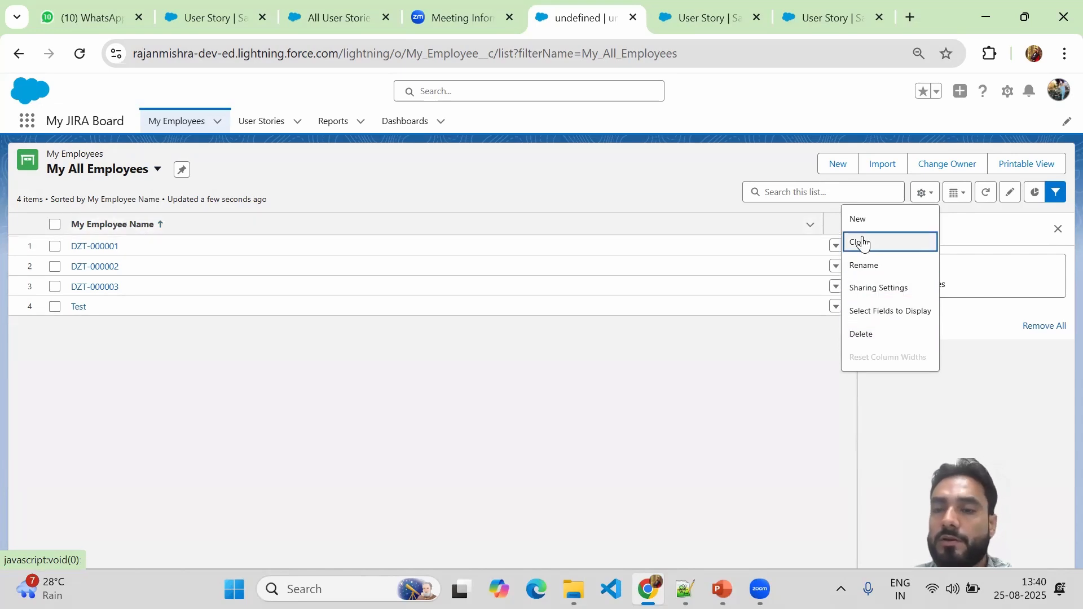
left_click(878, 313)
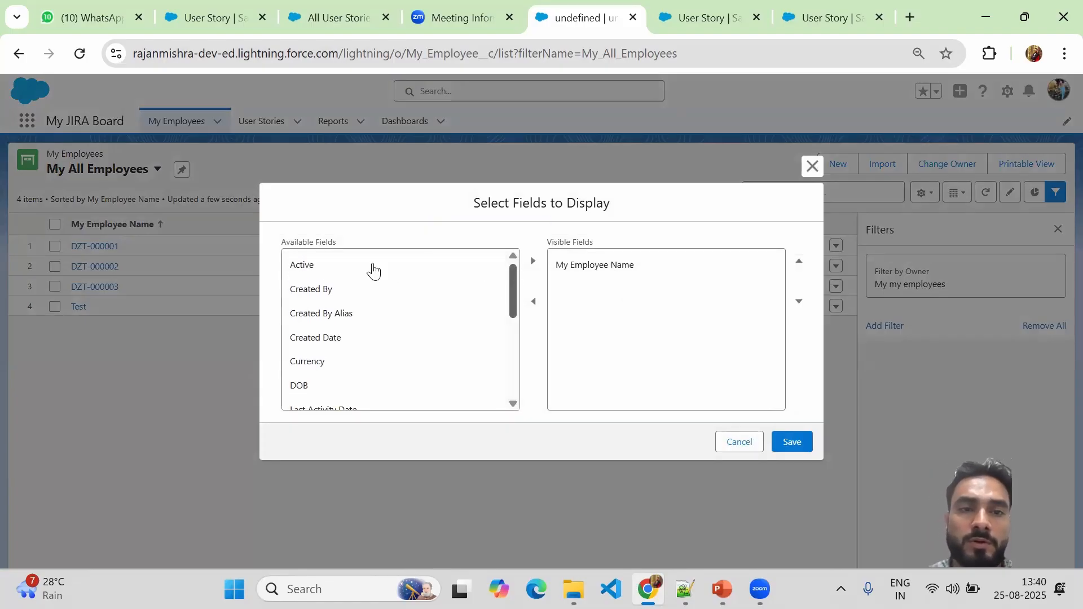
left_click(327, 264)
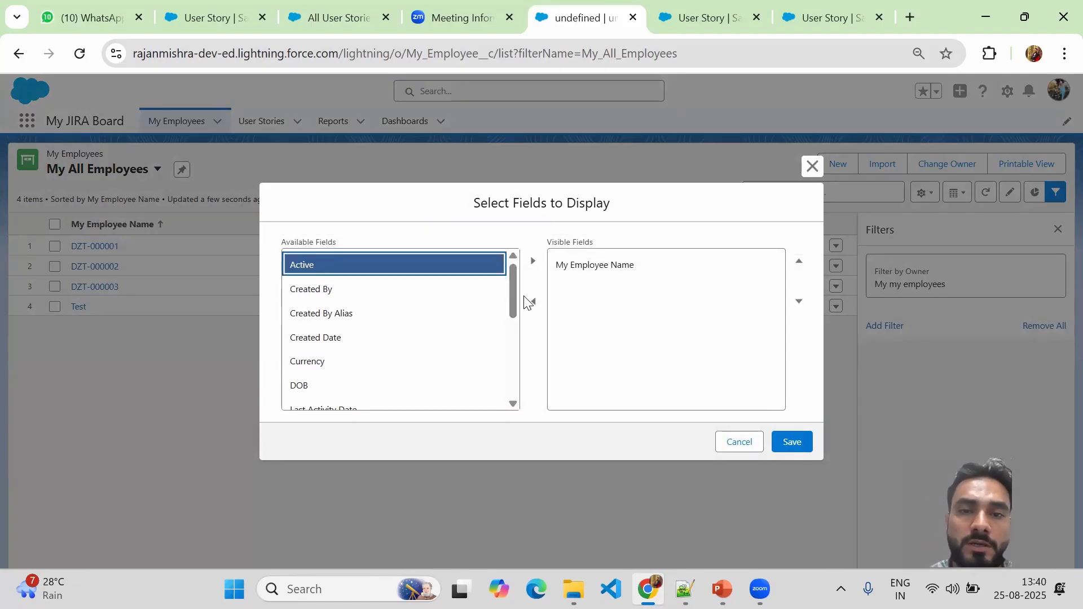
left_click(533, 261)
left_click(368, 361)
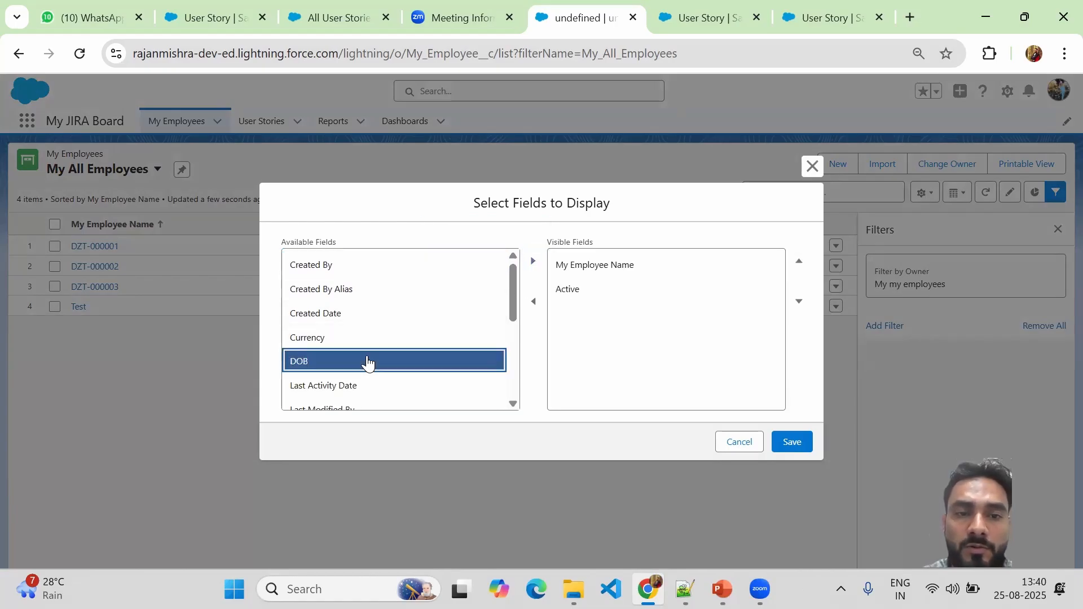
left_click(533, 261)
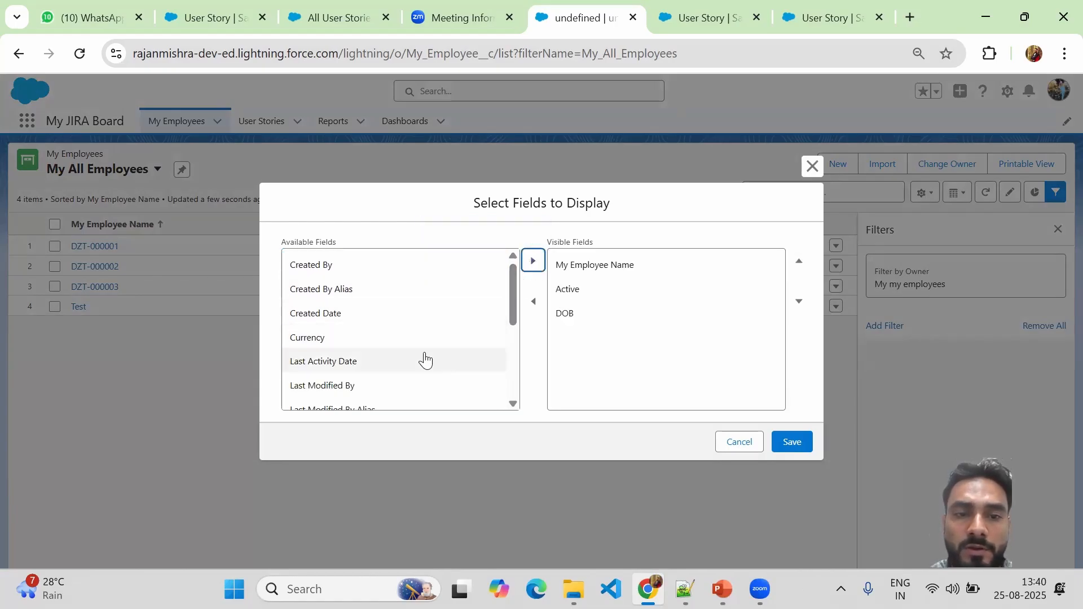
Add Role and Skills to the visible fields and save the column selection.
left_click(512, 309)
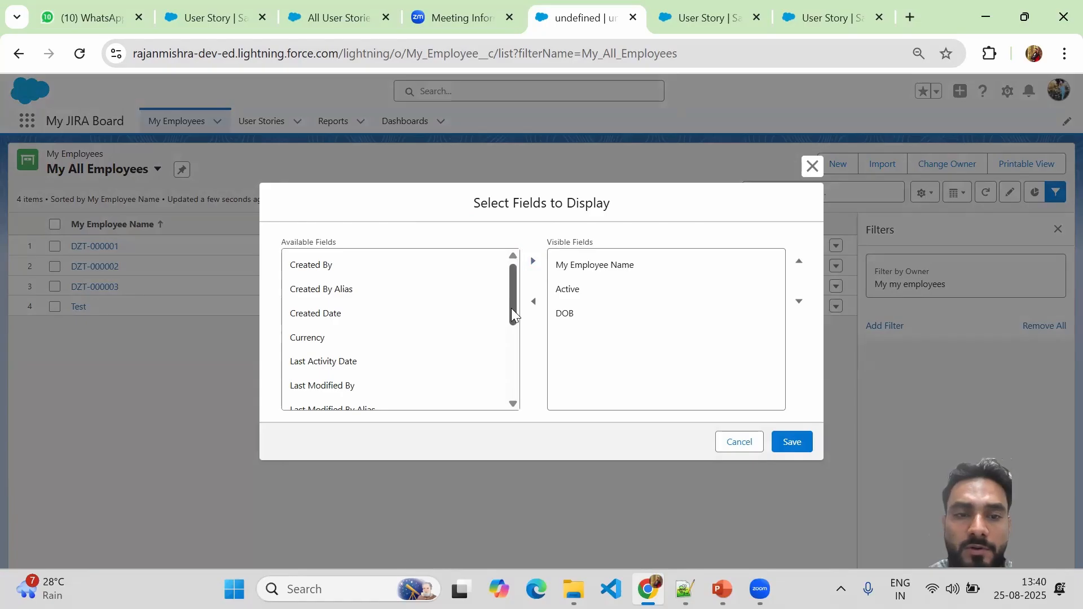
left_click_drag(511, 308, 513, 412)
left_click(326, 373)
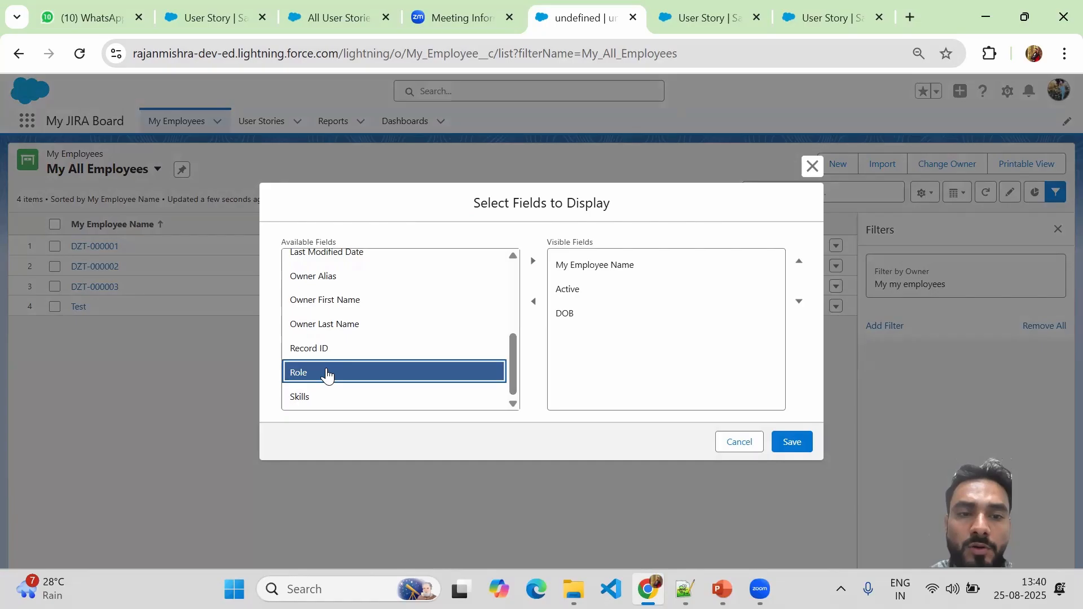
left_click(325, 398, "shift")
left_click(532, 265)
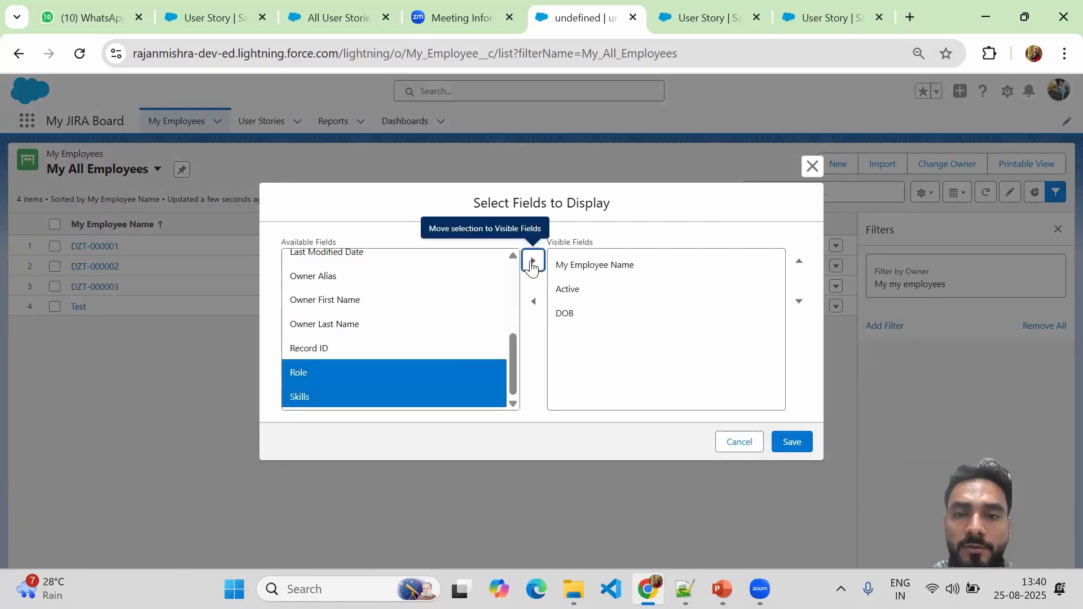
left_click_drag(513, 362, 510, 296)
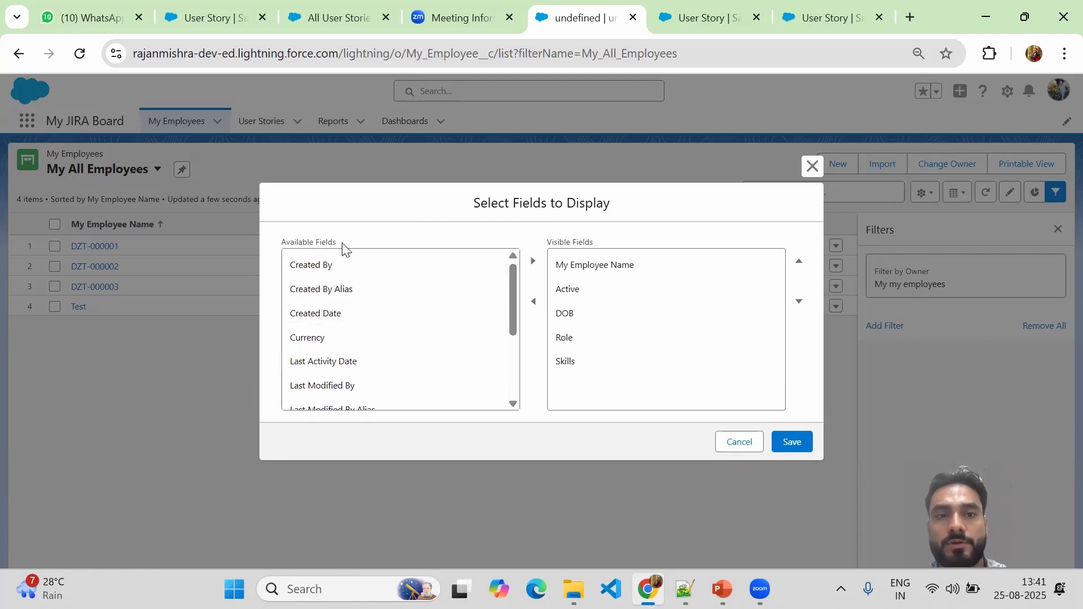
left_click(795, 443)
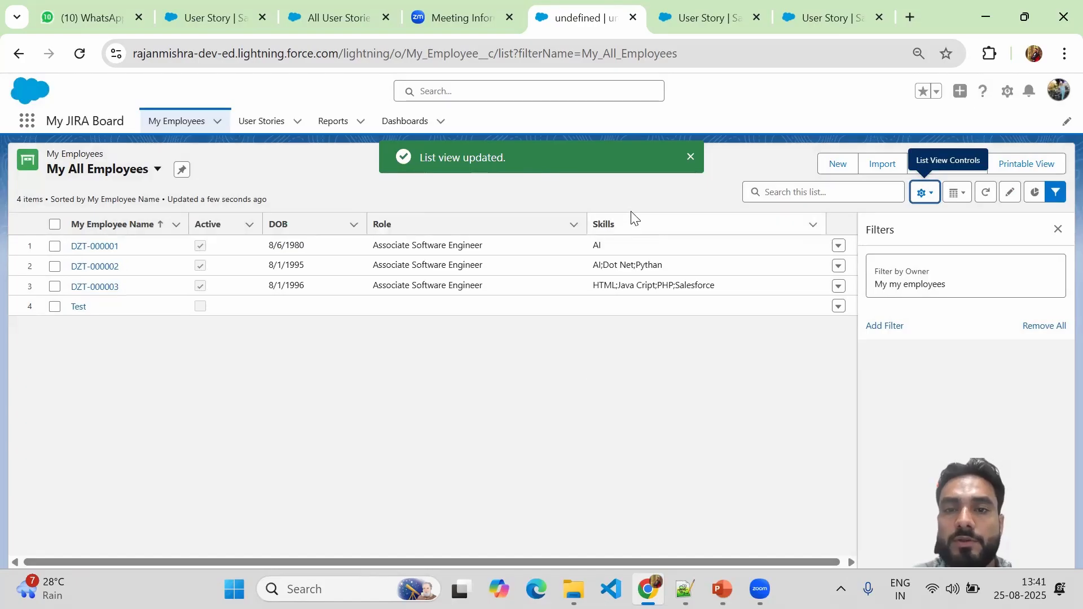
left_click(691, 158)
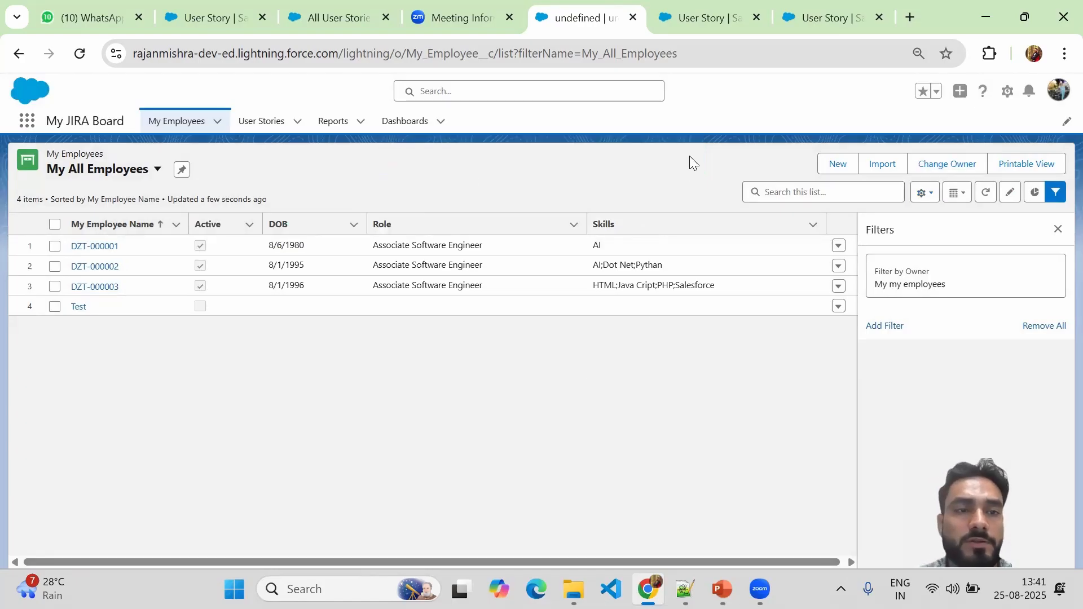
Start a new employee record, enter the employee's name and set DOB to 7/1/1995.
left_click(837, 164)
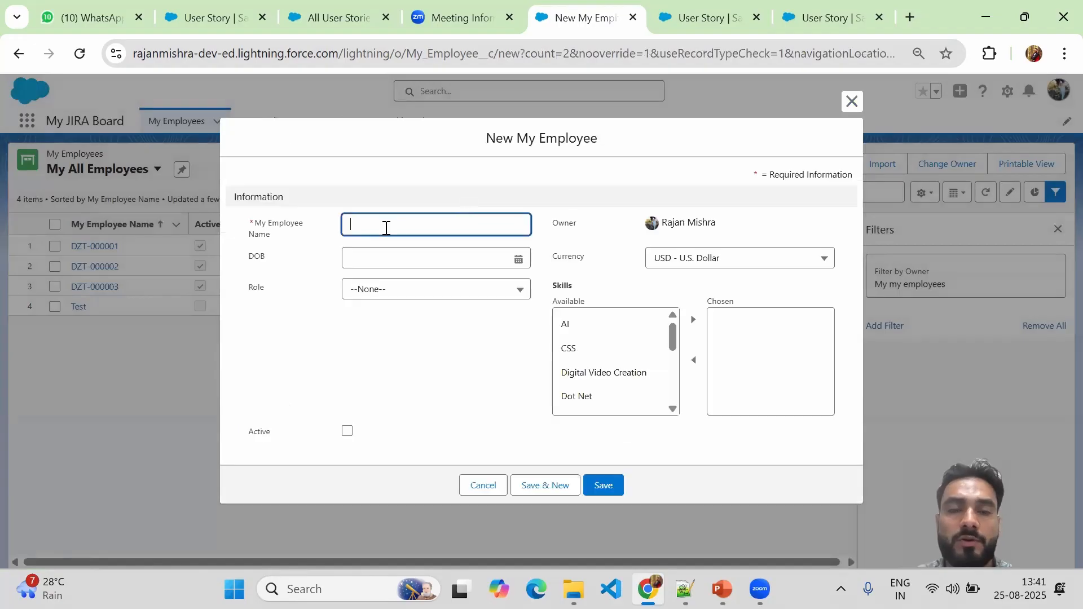
left_click(365, 224)
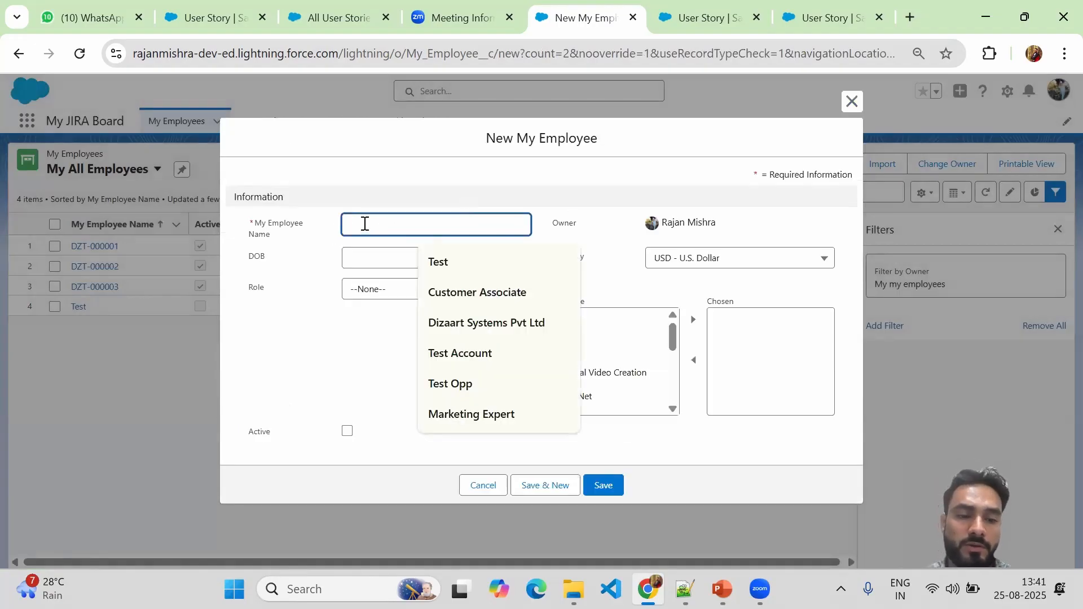
type("Prince")
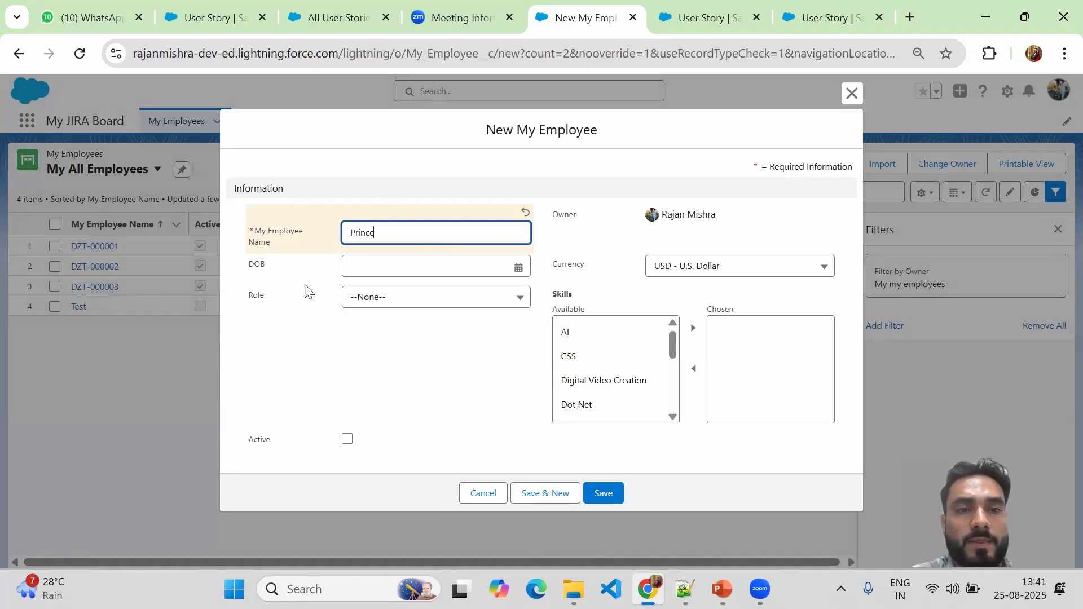
left_click(368, 271)
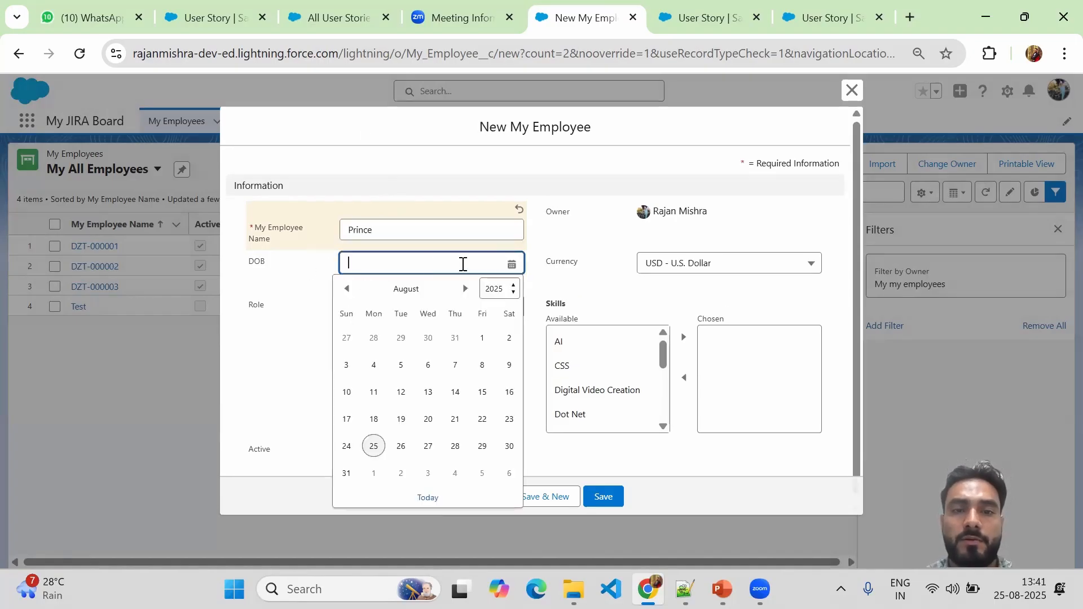
left_click(504, 297)
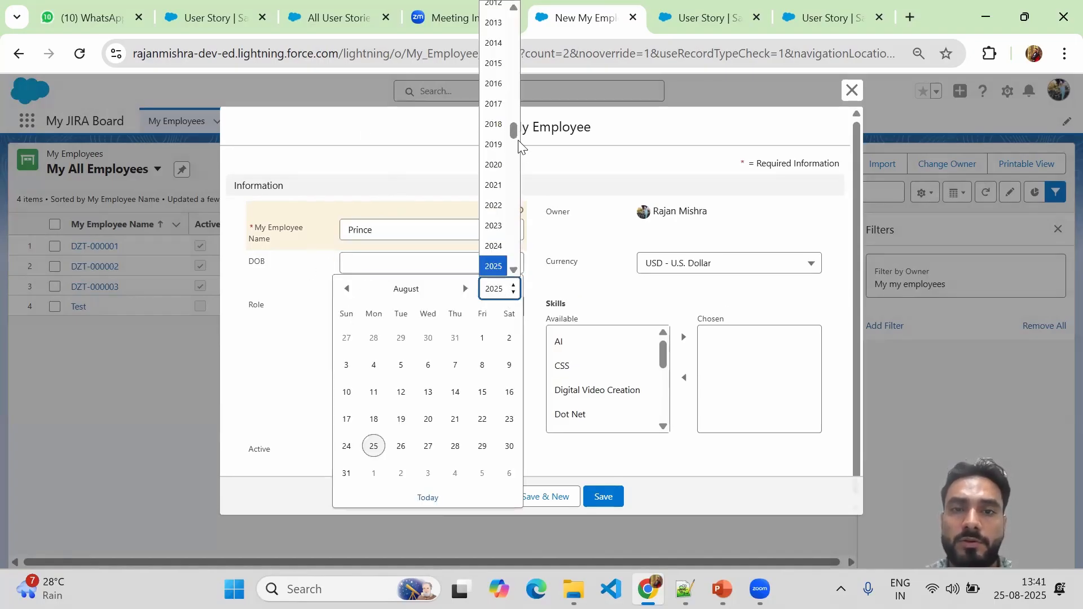
left_click_drag(515, 133, 514, 106)
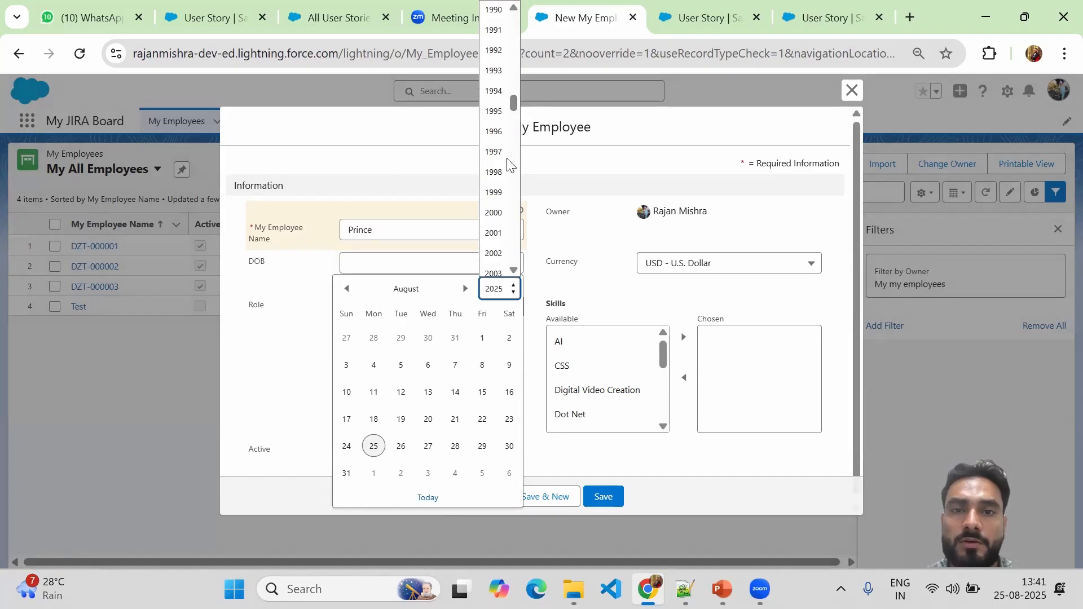
left_click(494, 112)
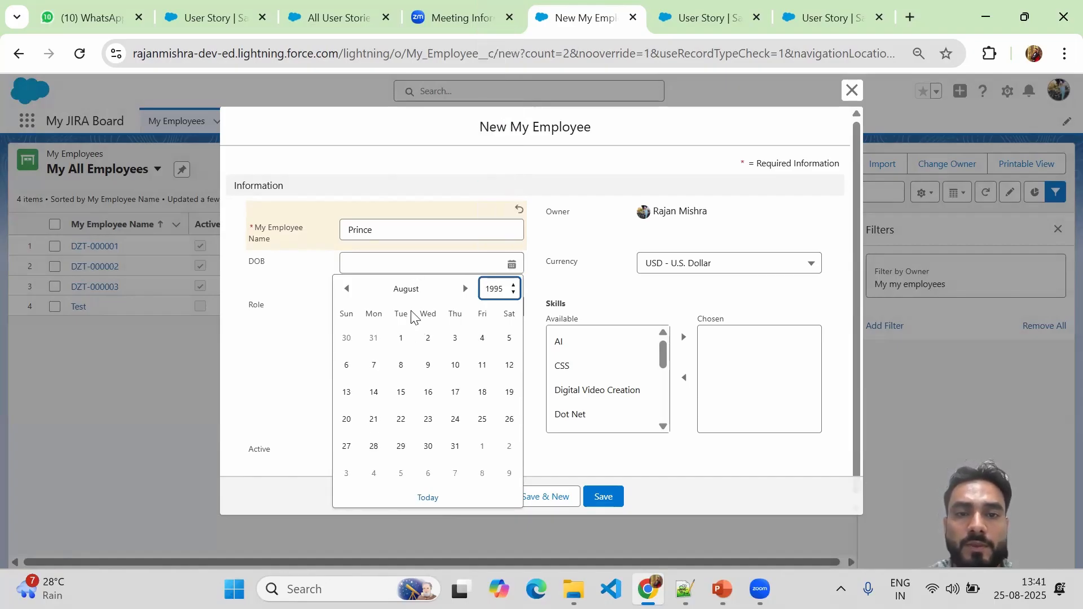
left_click(346, 289)
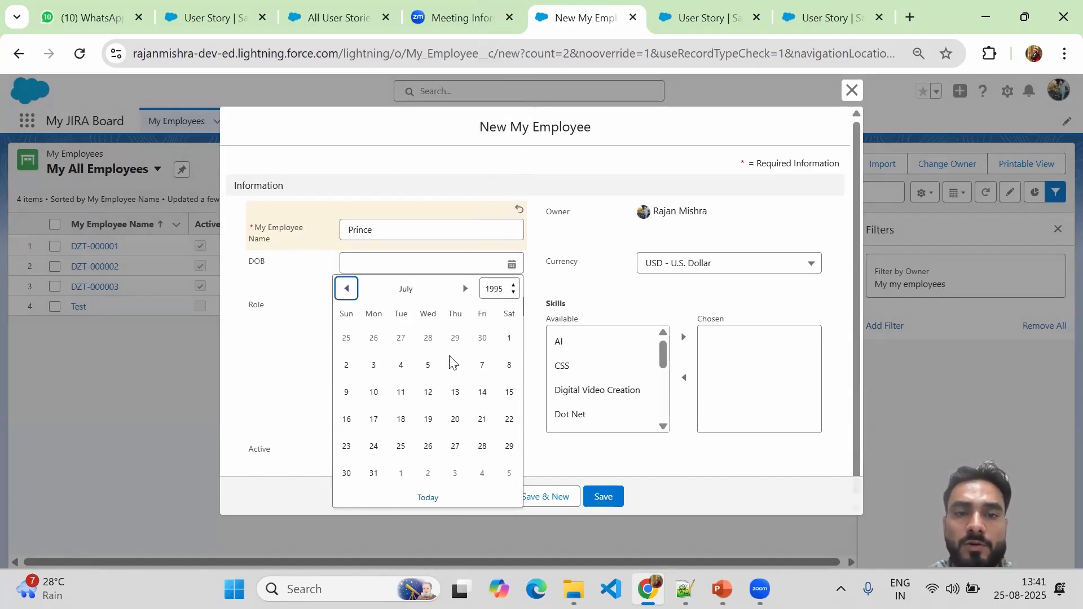
left_click(507, 341)
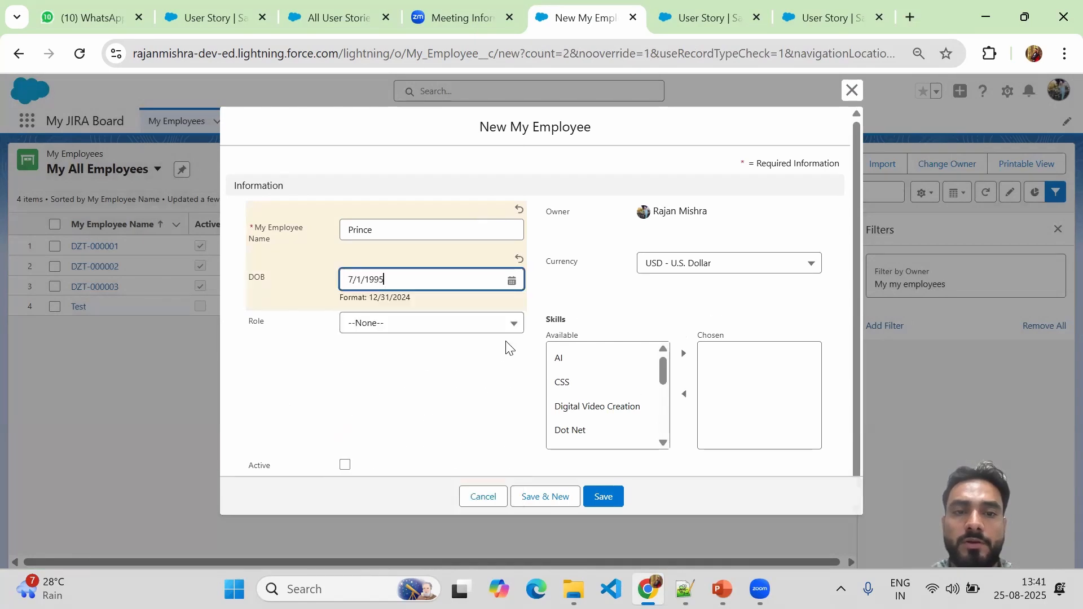
Set the role to Software Engineer and choose skills AI, Pythan and PHP.
left_click(404, 325)
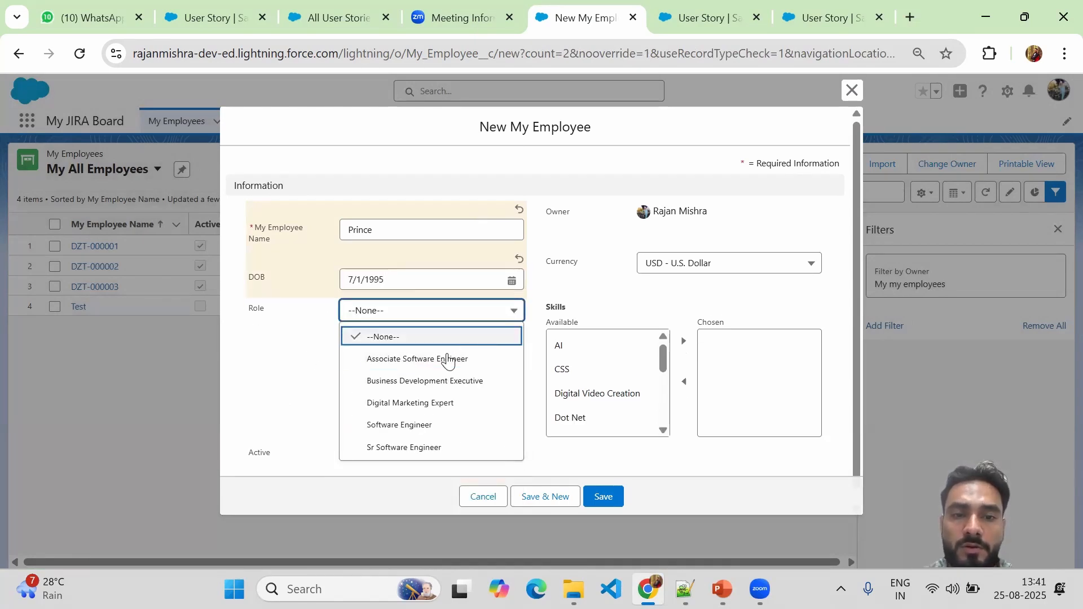
left_click(438, 427)
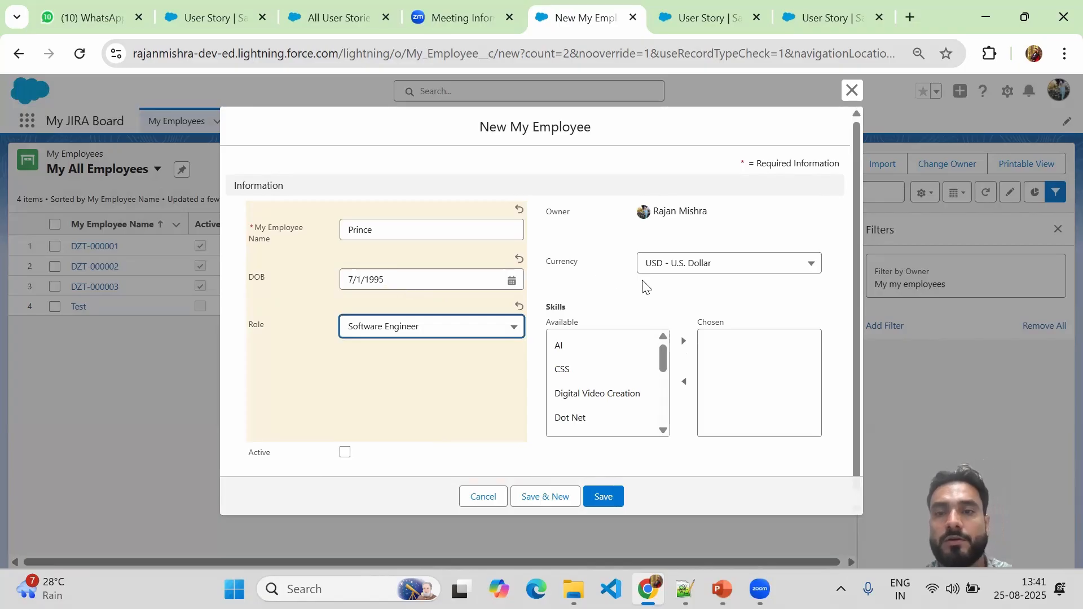
left_click(586, 350)
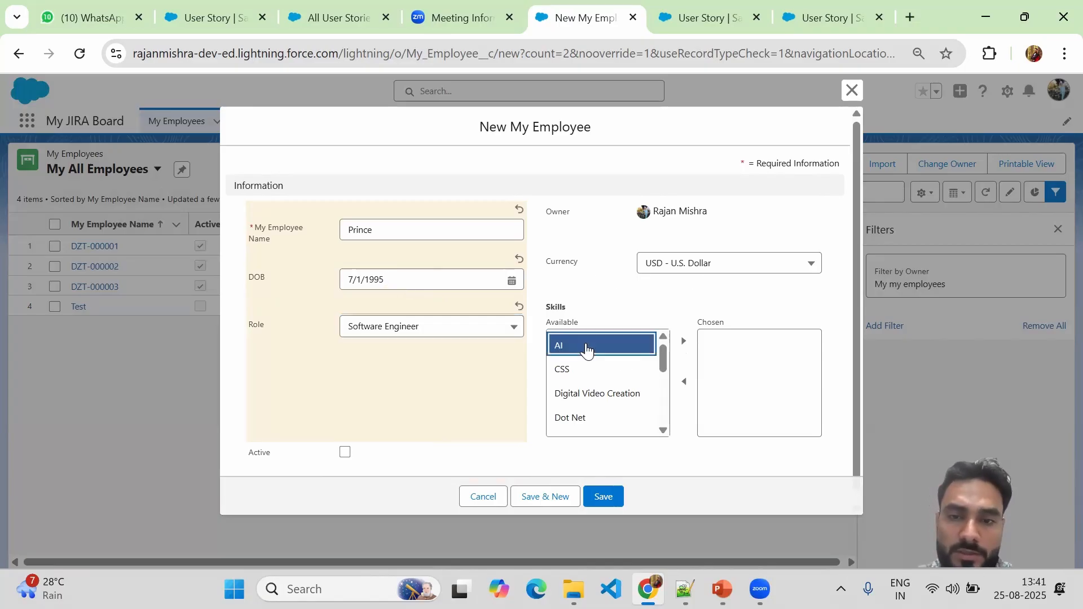
left_click(687, 345)
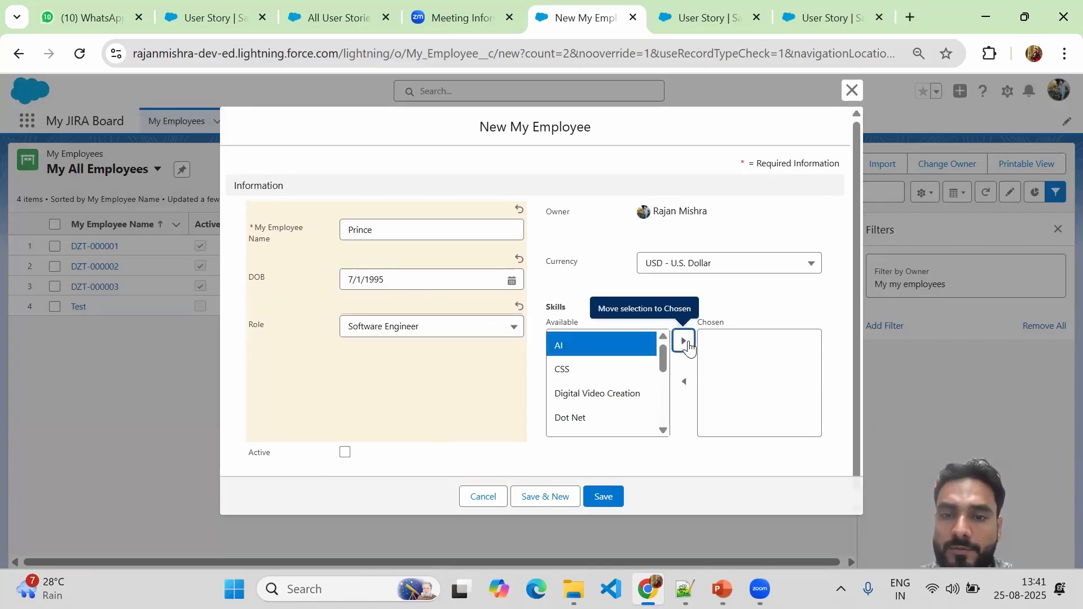
left_click_drag(667, 373, 665, 401)
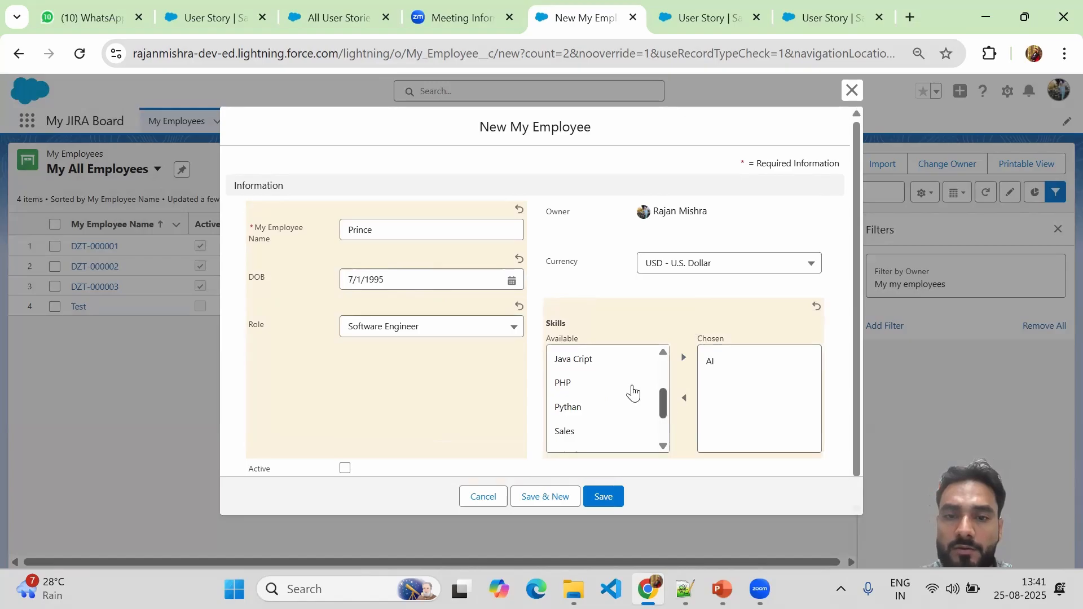
left_click(585, 382)
left_click(581, 408)
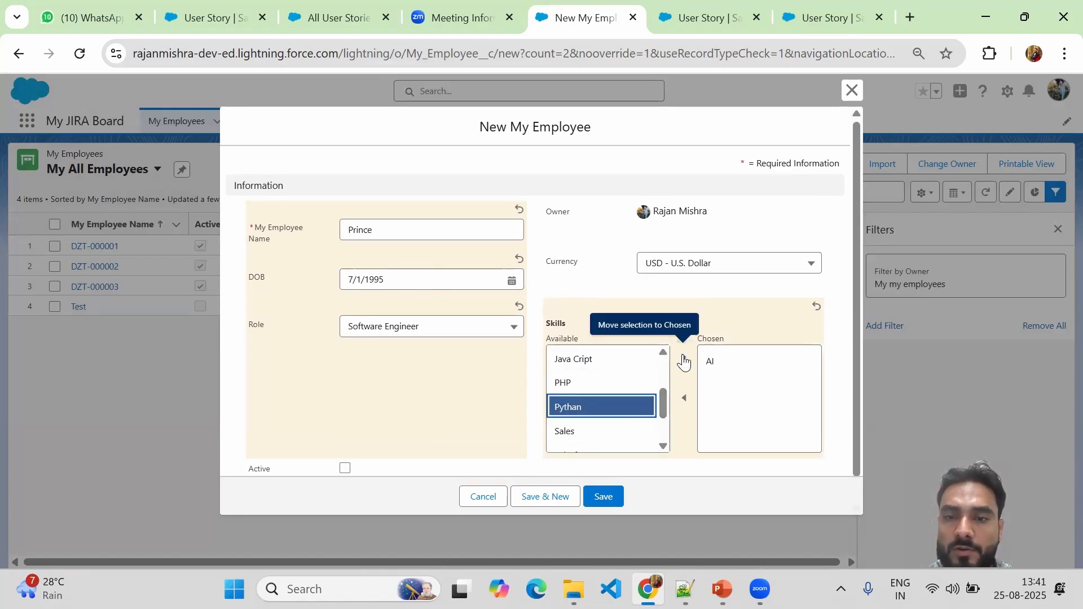
left_click(684, 361)
left_click(598, 431)
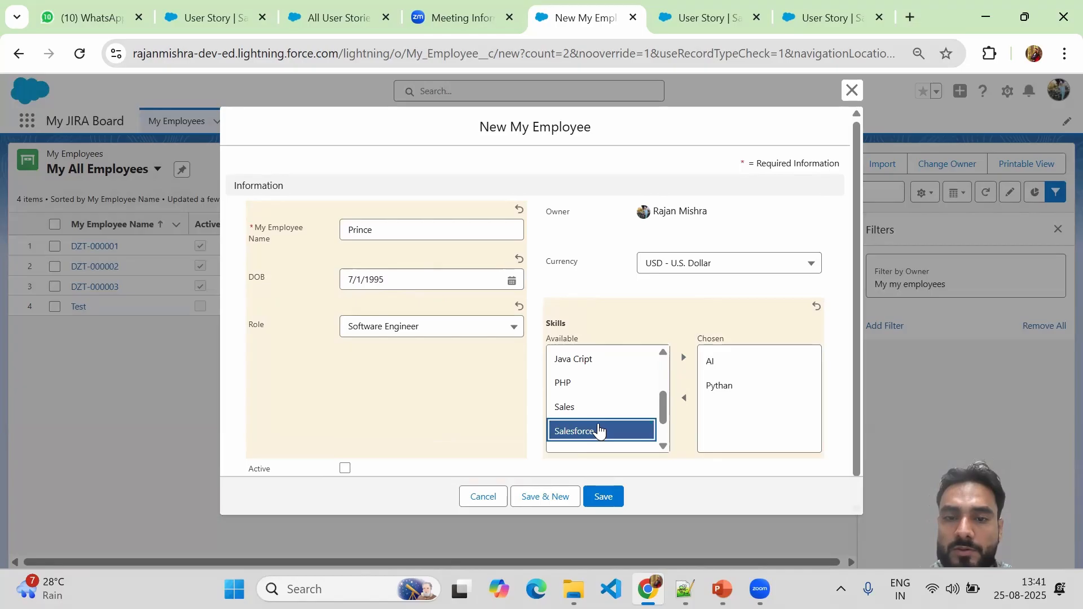
left_click(577, 383)
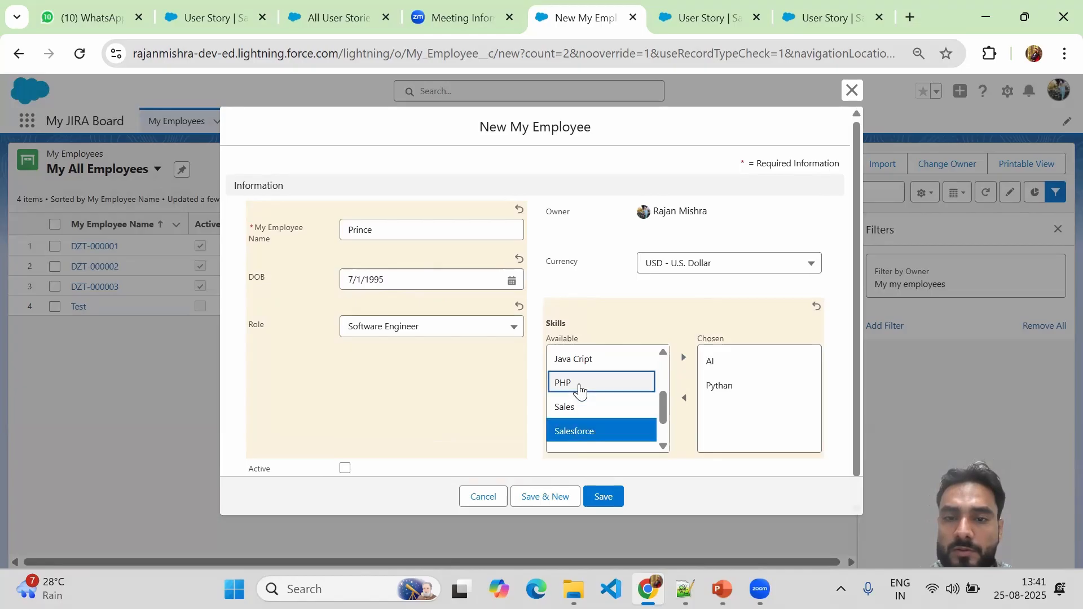
left_click(683, 361)
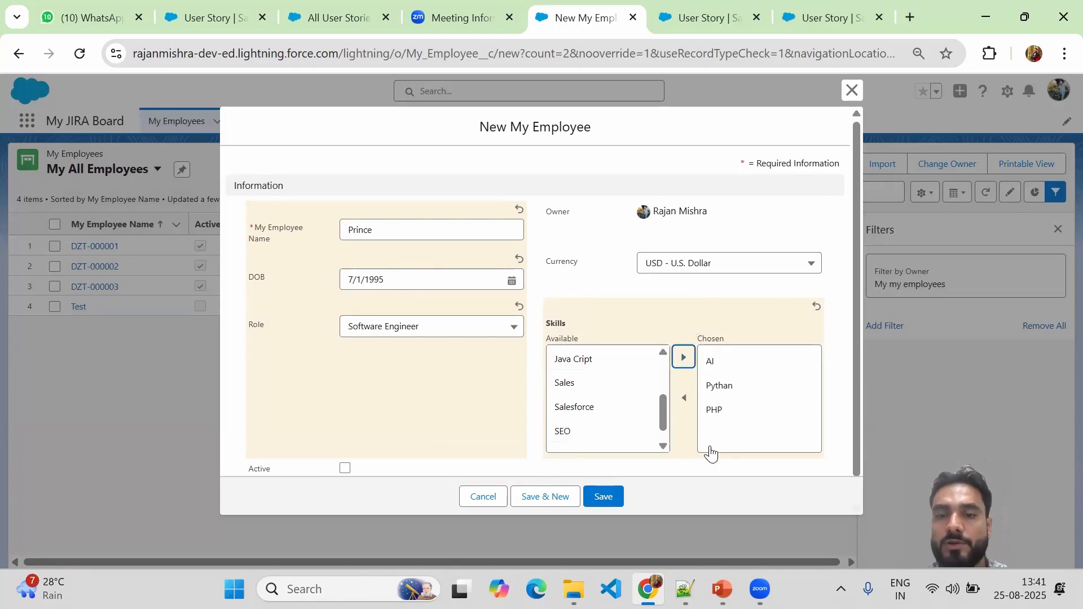
Mark the employee Active, save the record and return to the employees list.
left_click(345, 469)
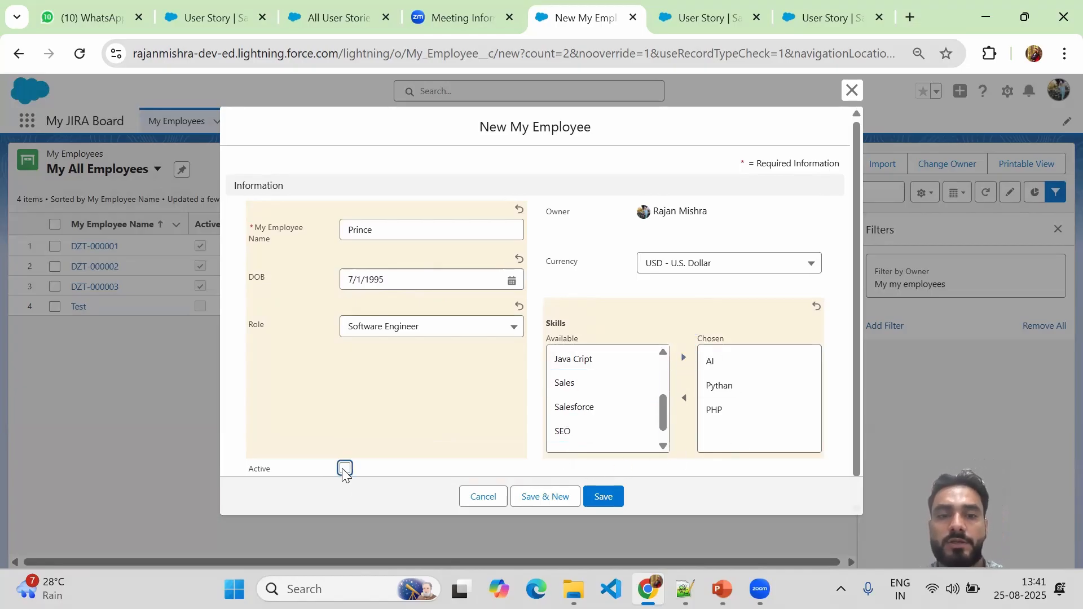
left_click(603, 501)
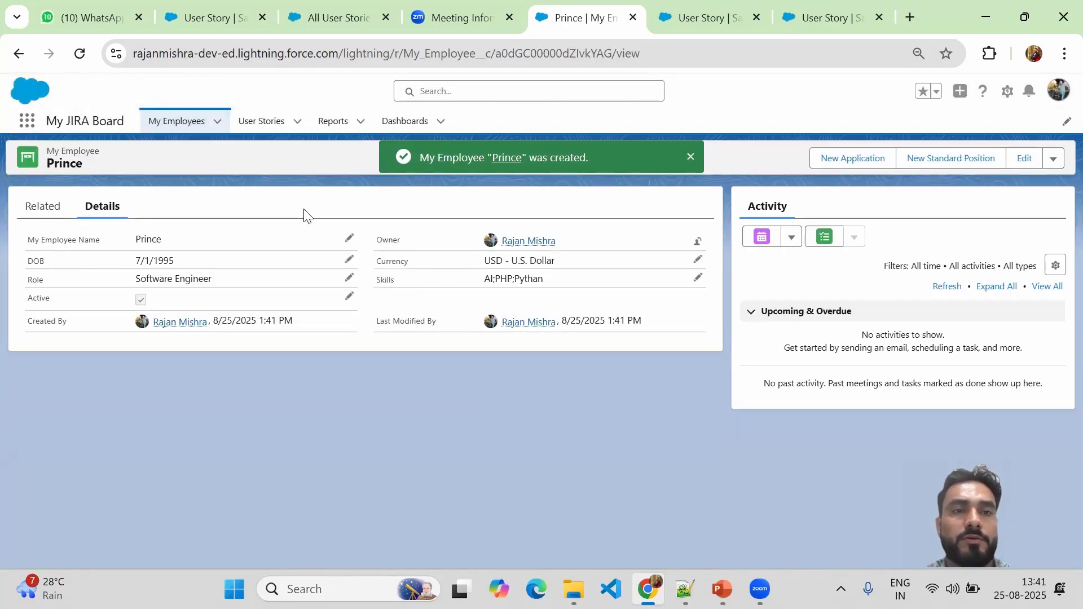
left_click(163, 132)
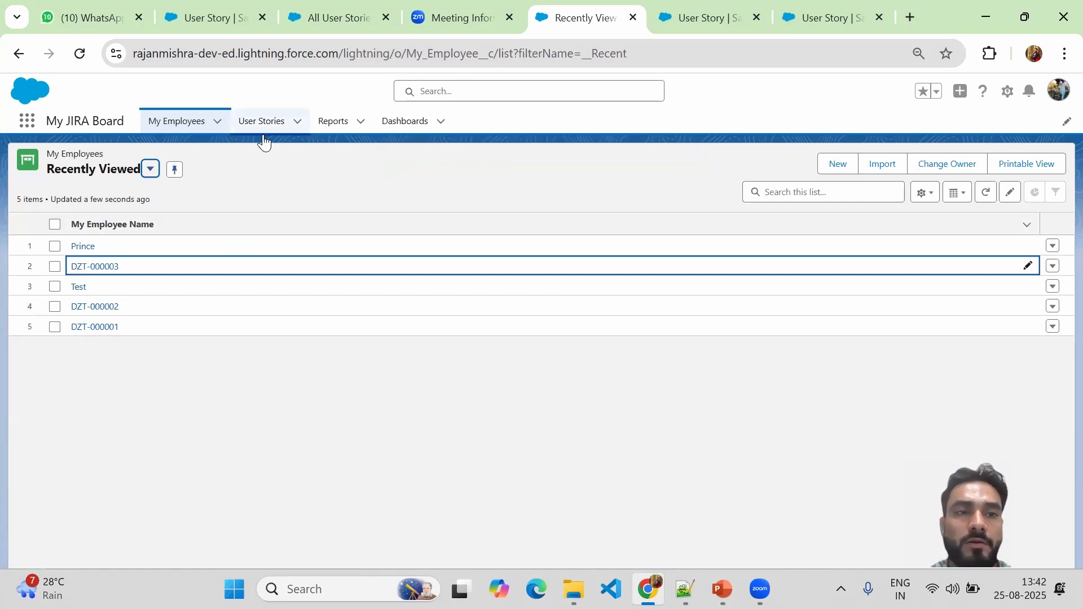
Switch to the My All Employees list view and start a new employee record.
left_click(150, 169)
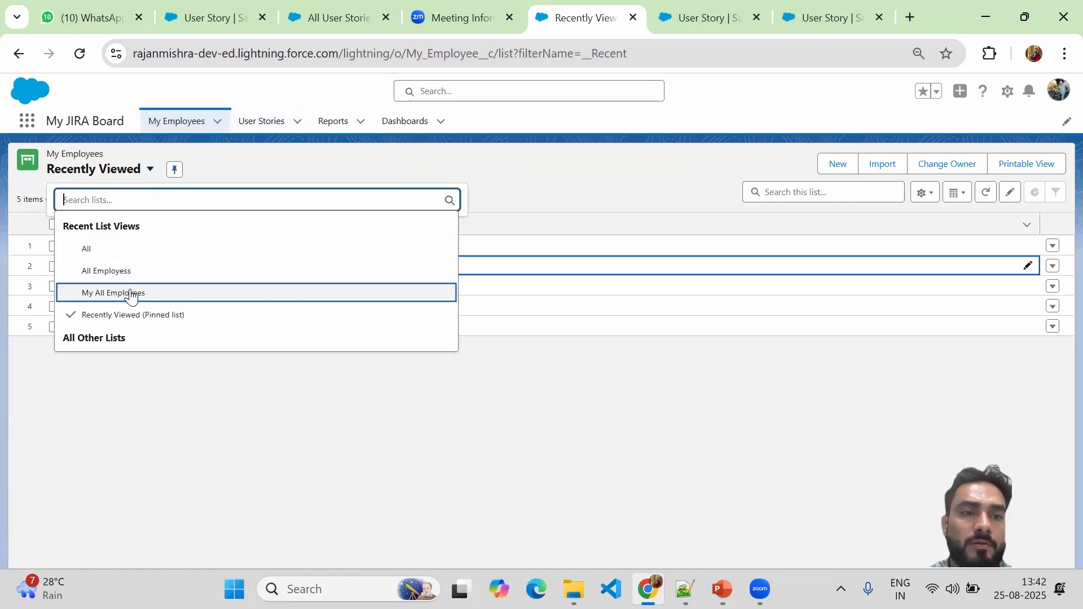
left_click(167, 293)
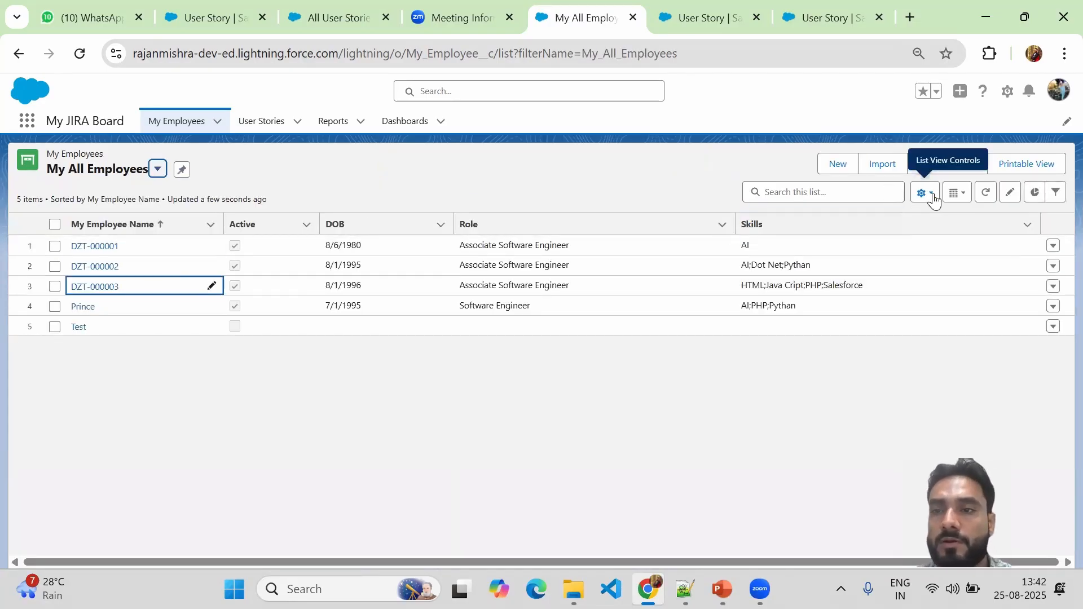
left_click(837, 165)
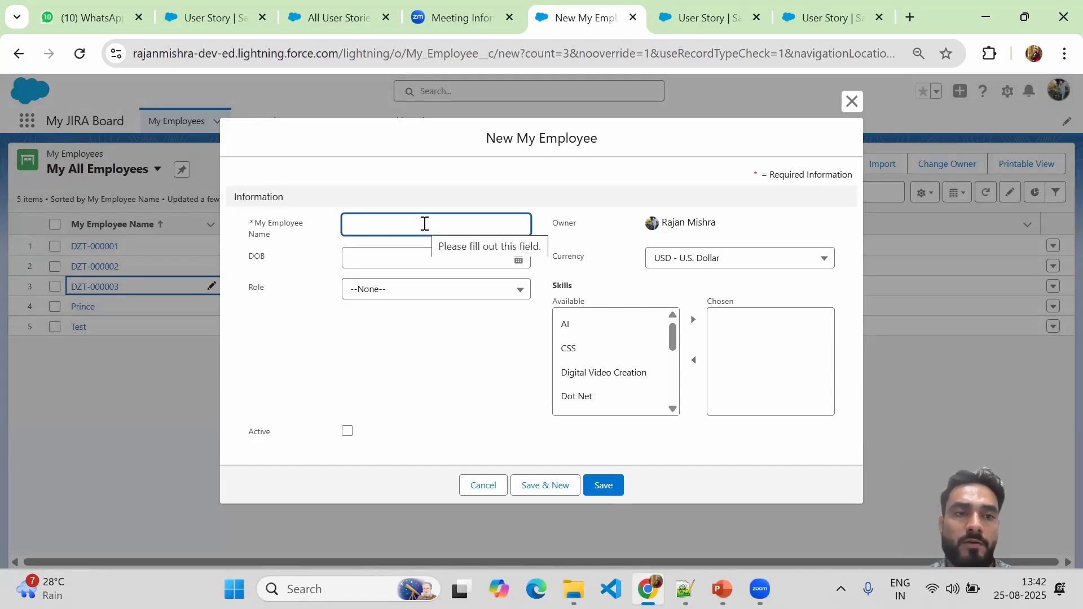
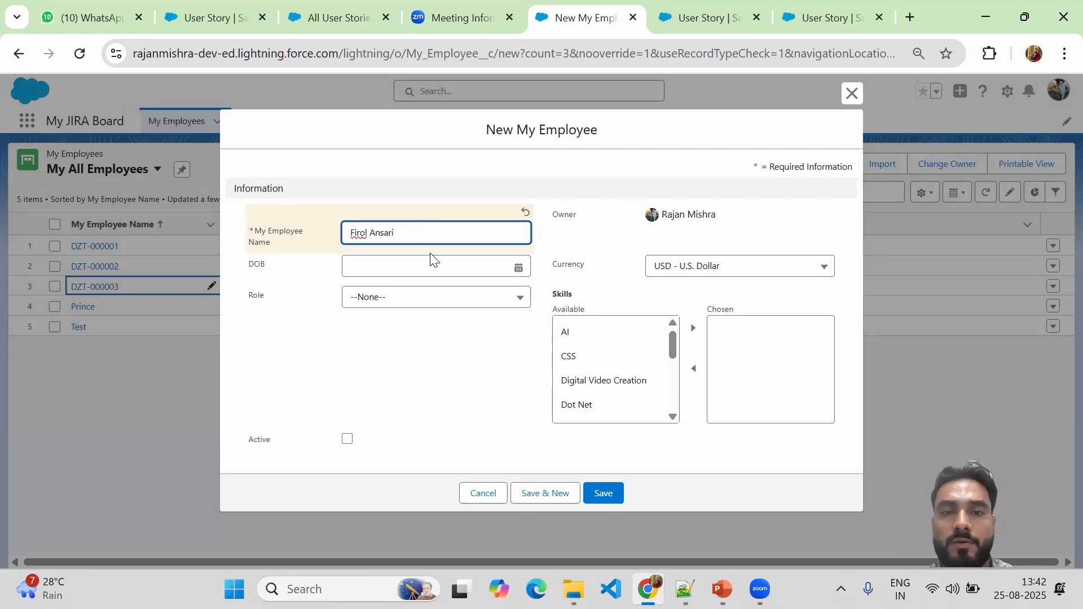
Fill in the new employee with date of birth 7/2/1998 and role Associate Software Engineer.
left_click(501, 271)
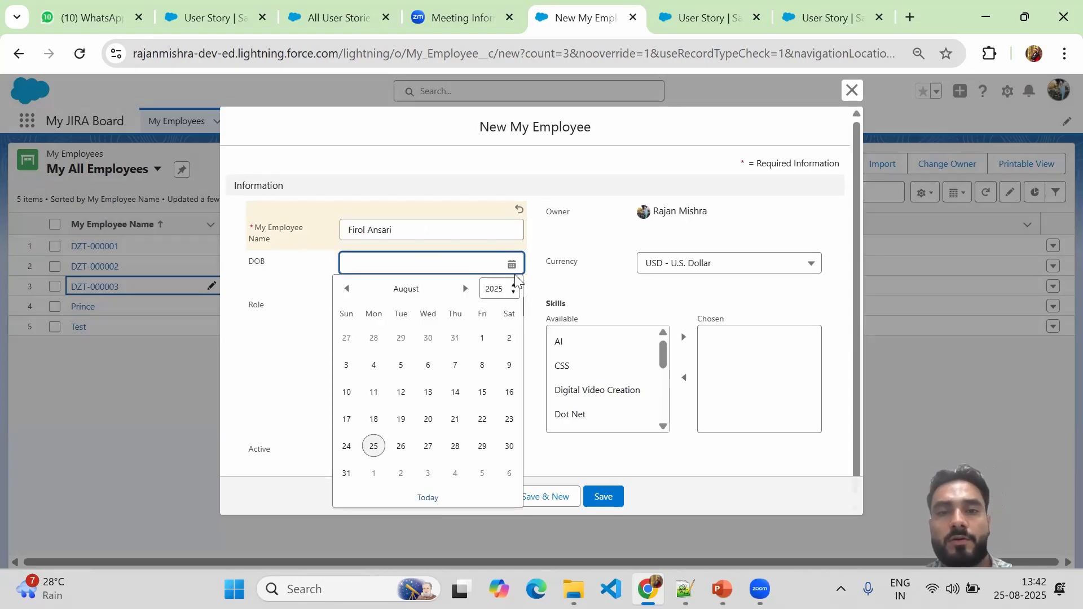
left_click(504, 290)
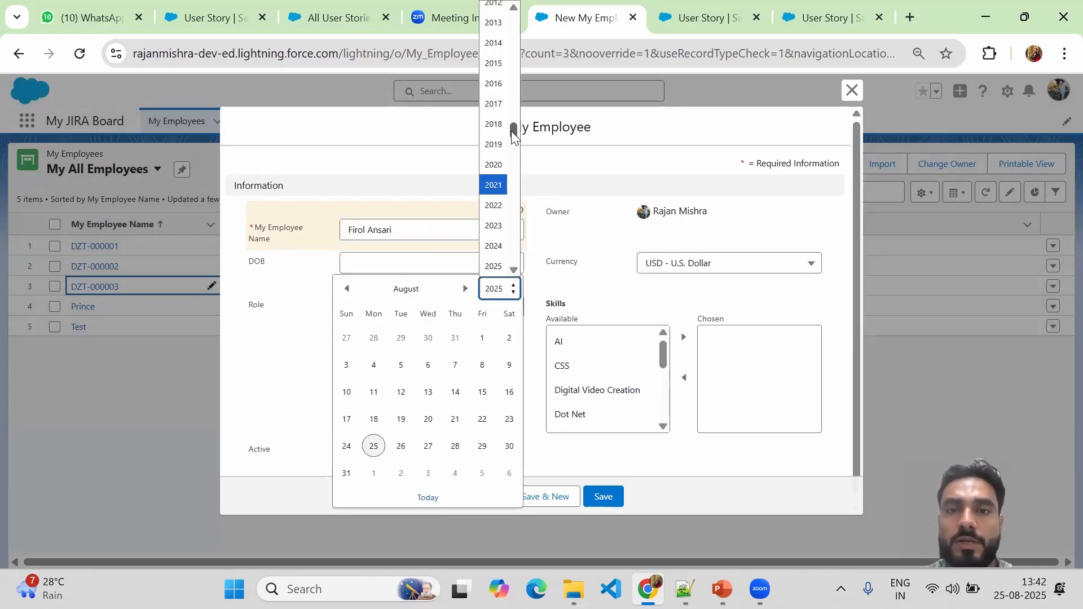
left_click_drag(511, 131, 509, 108)
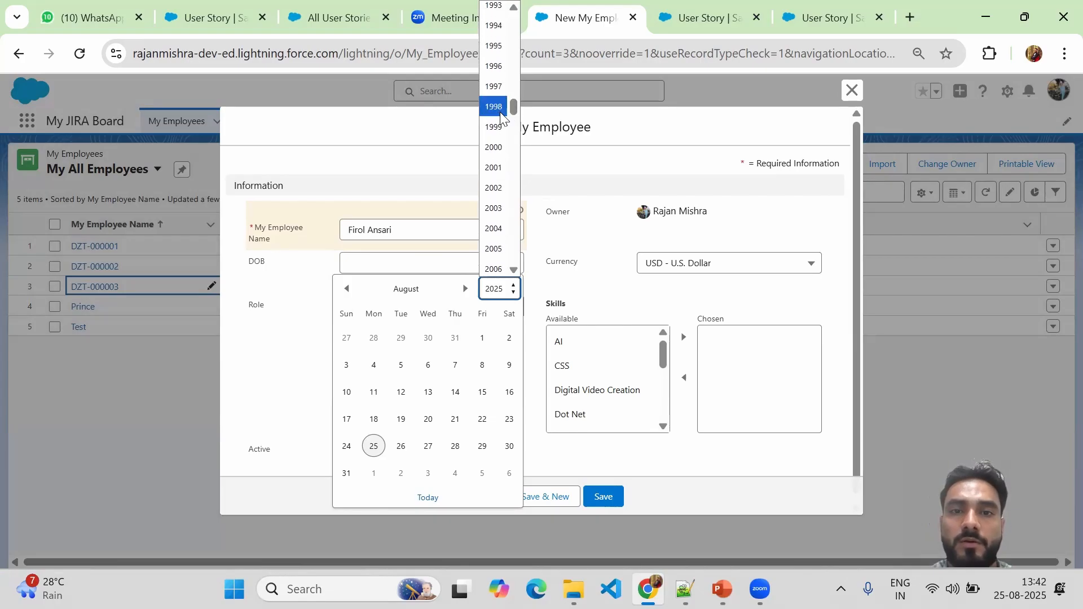
left_click(494, 111)
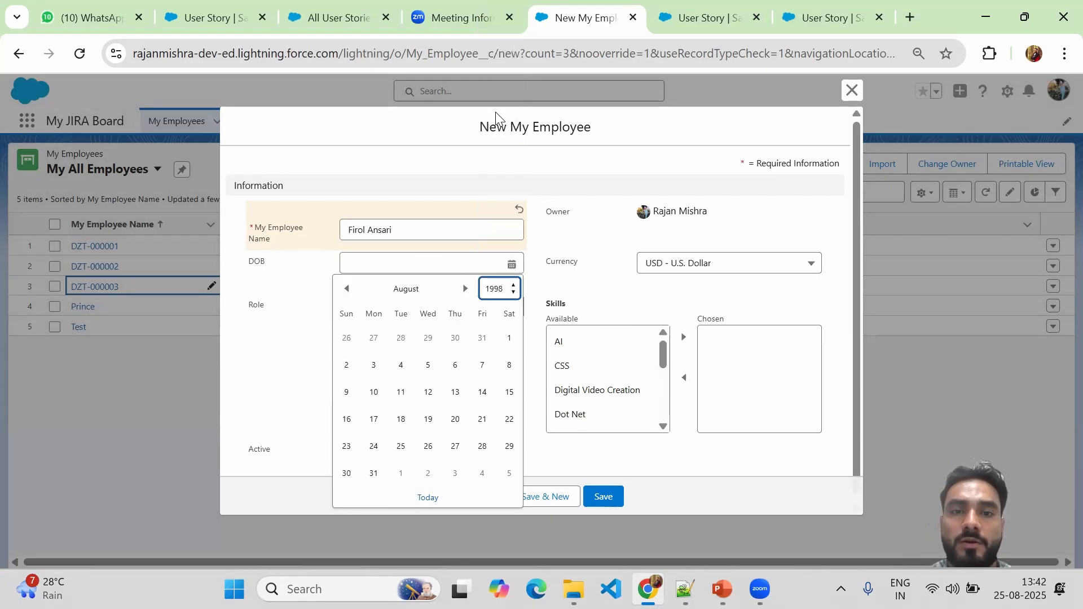
left_click(346, 288)
left_click(456, 341)
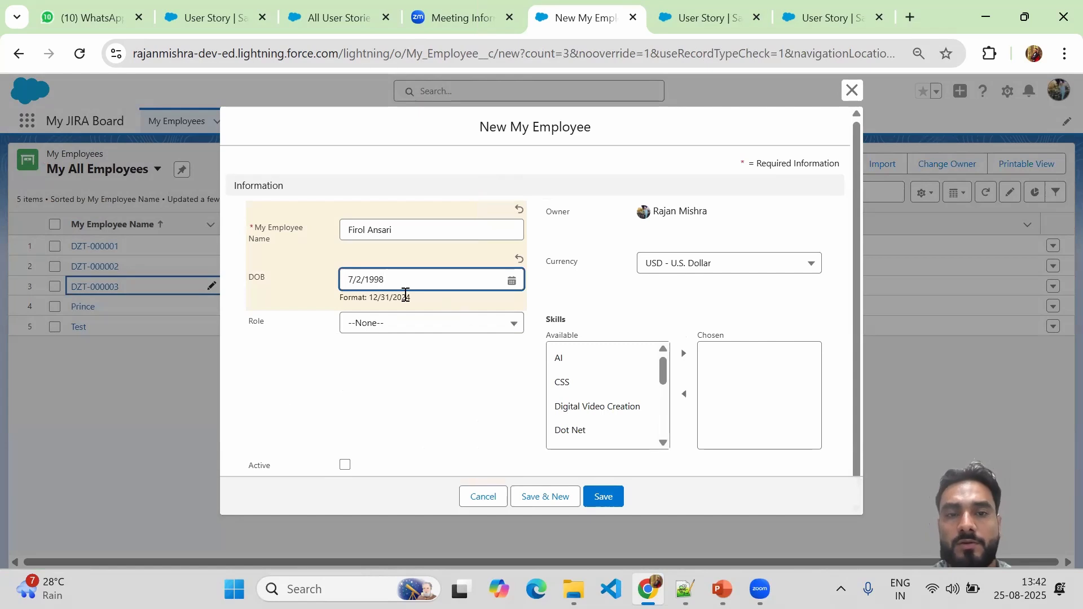
left_click(461, 329)
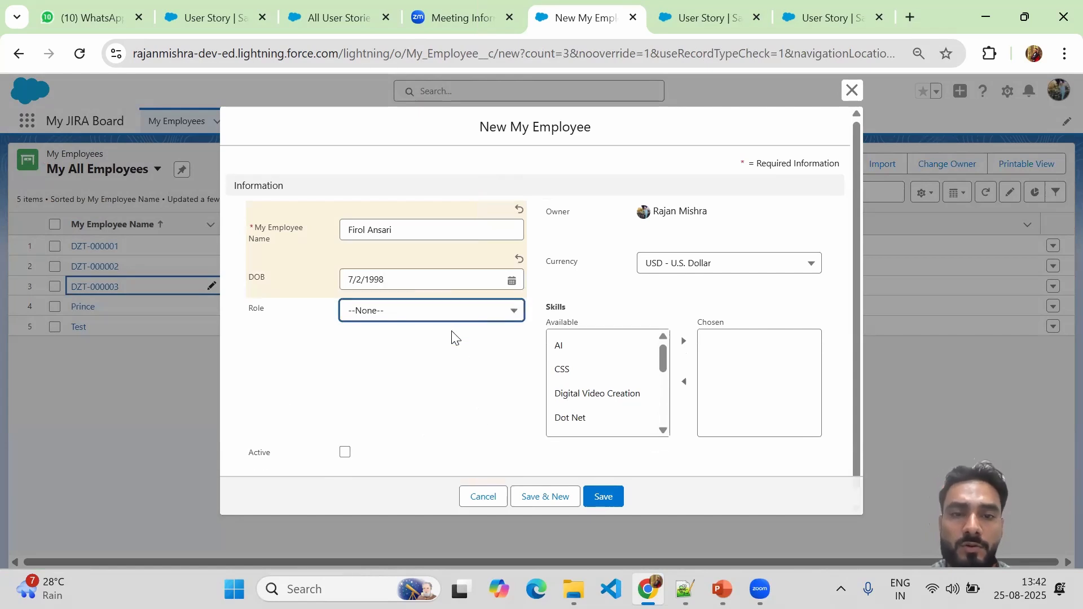
left_click(446, 317)
left_click(427, 355)
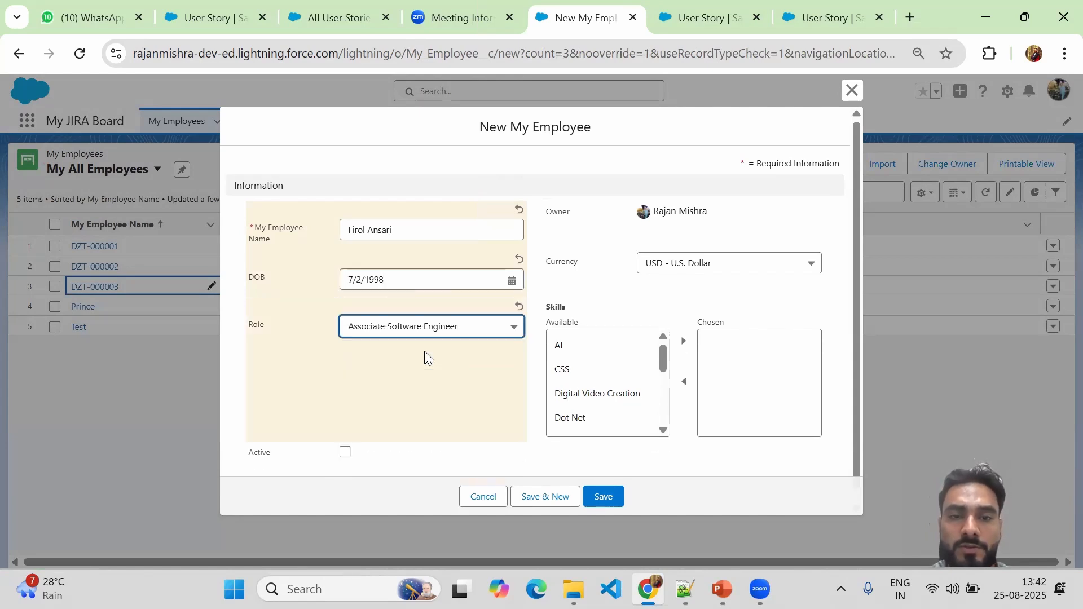
Choose CSS, Java Cript and PHP as skills, mark the employee Active, and save.
left_click(604, 373)
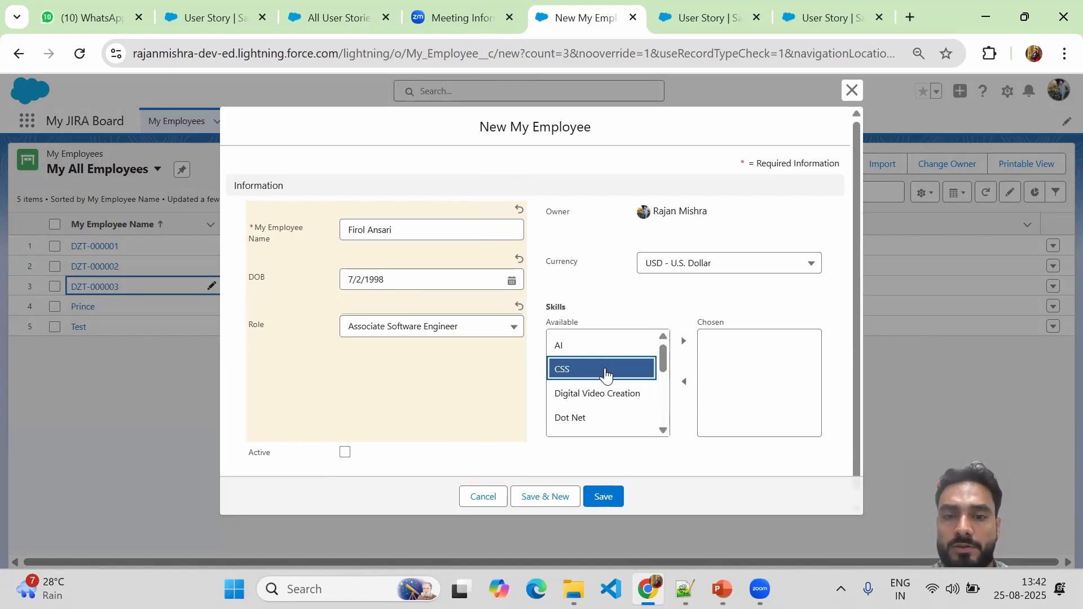
left_click(683, 343)
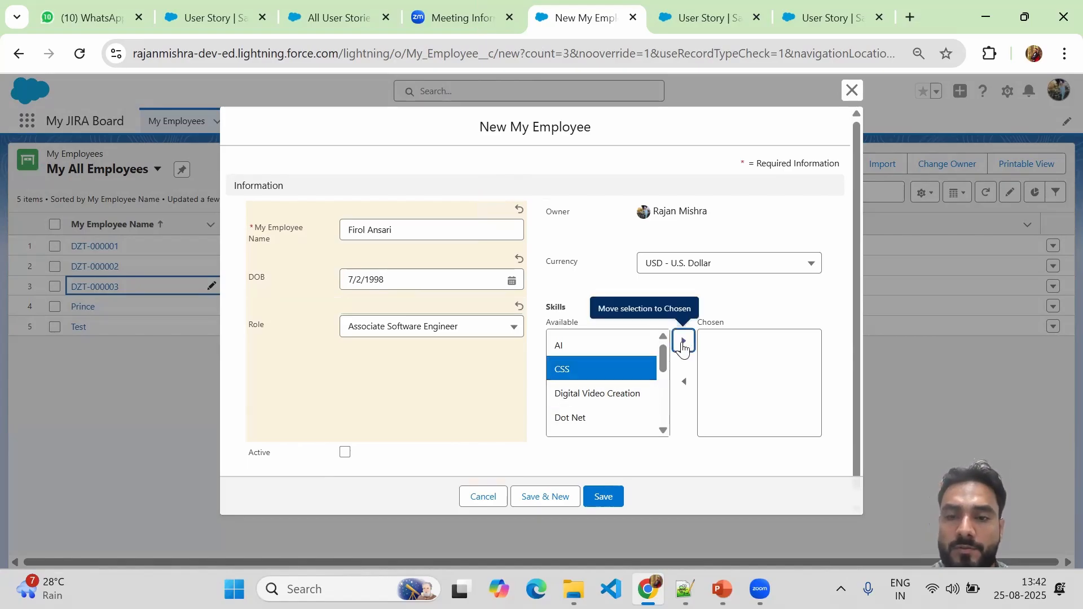
left_click_drag(662, 369, 622, 407)
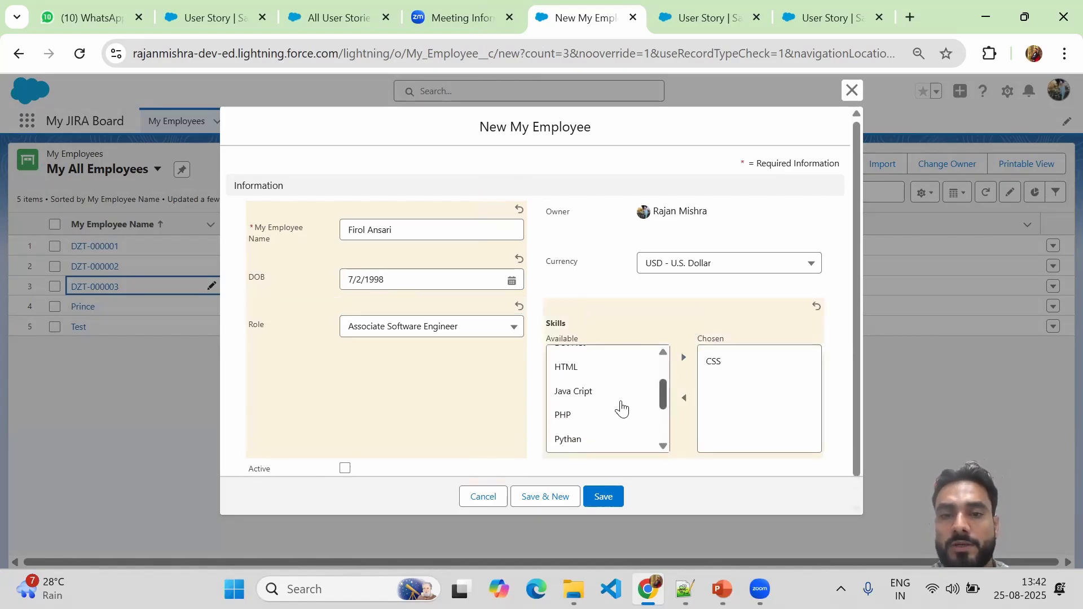
left_click(571, 394)
left_click(586, 422, "shift")
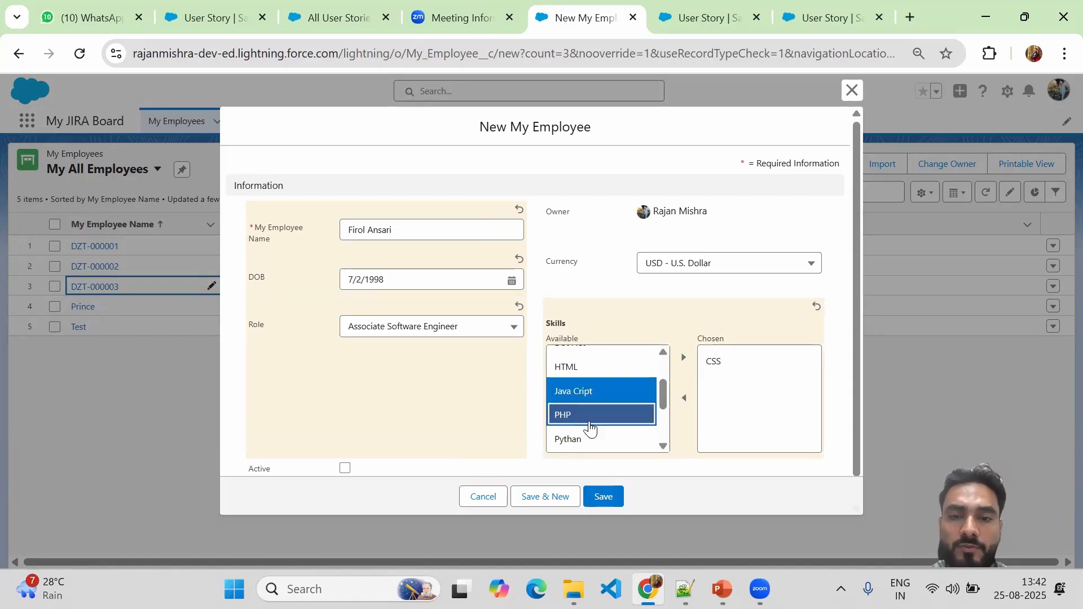
left_click(683, 358)
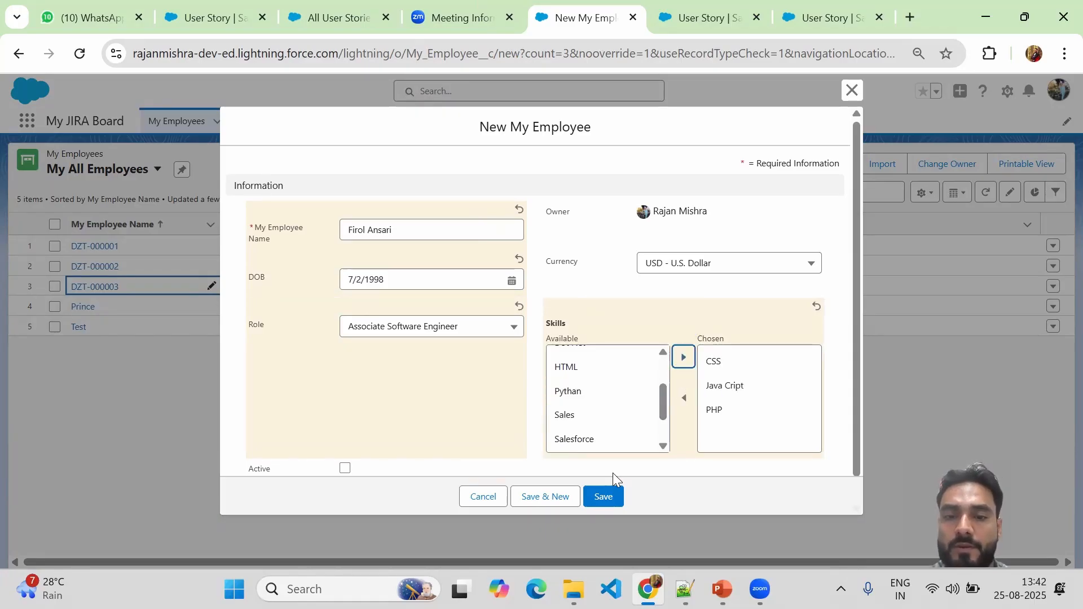
left_click(344, 469)
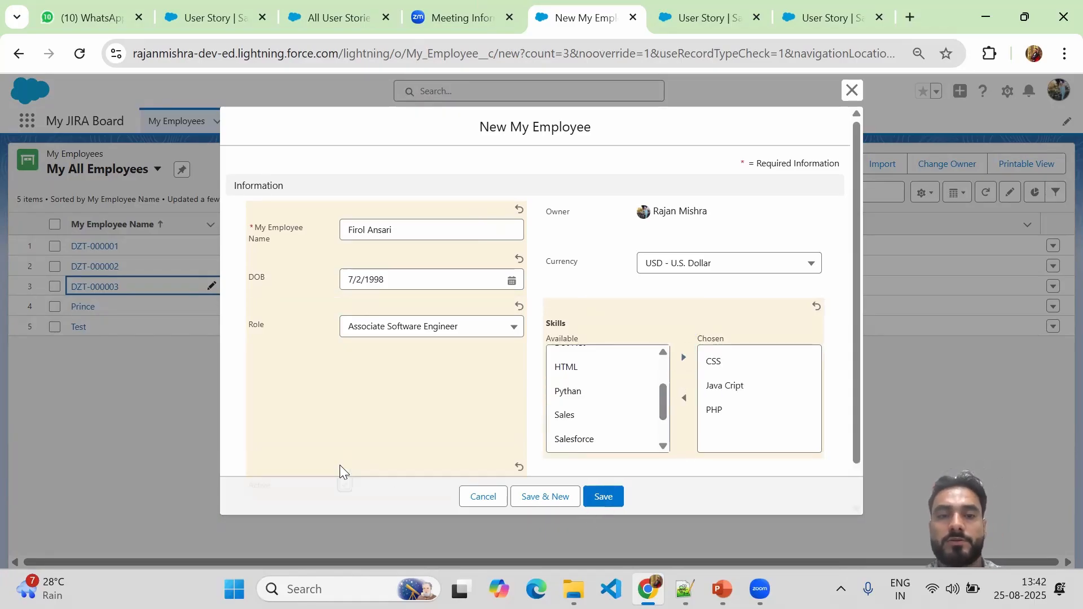
left_click(602, 496)
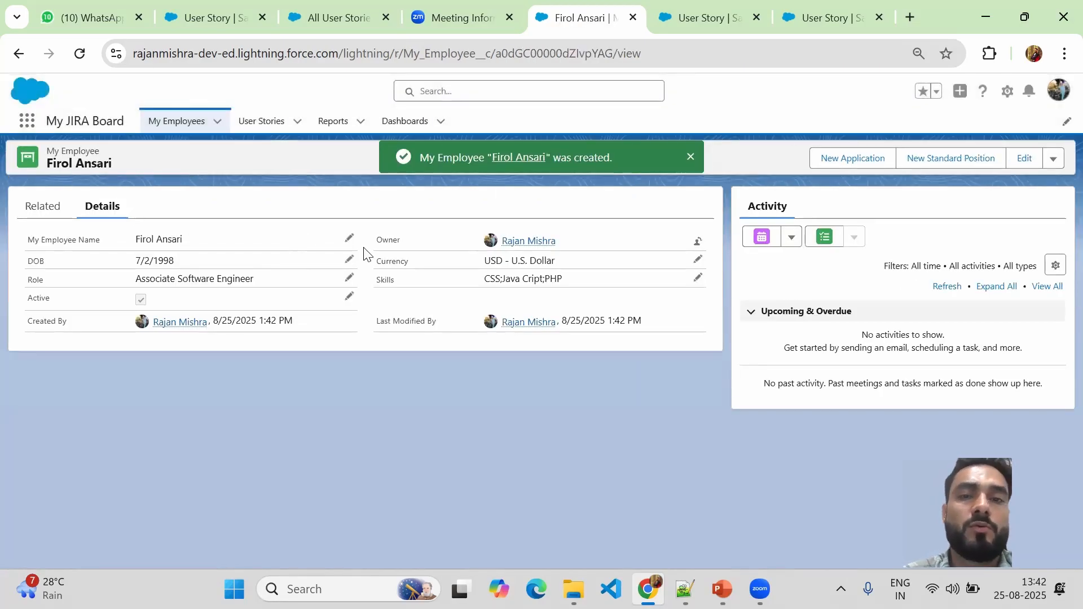
Show the My Employees tab in the My All Employees list view.
left_click(178, 119)
left_click(151, 170)
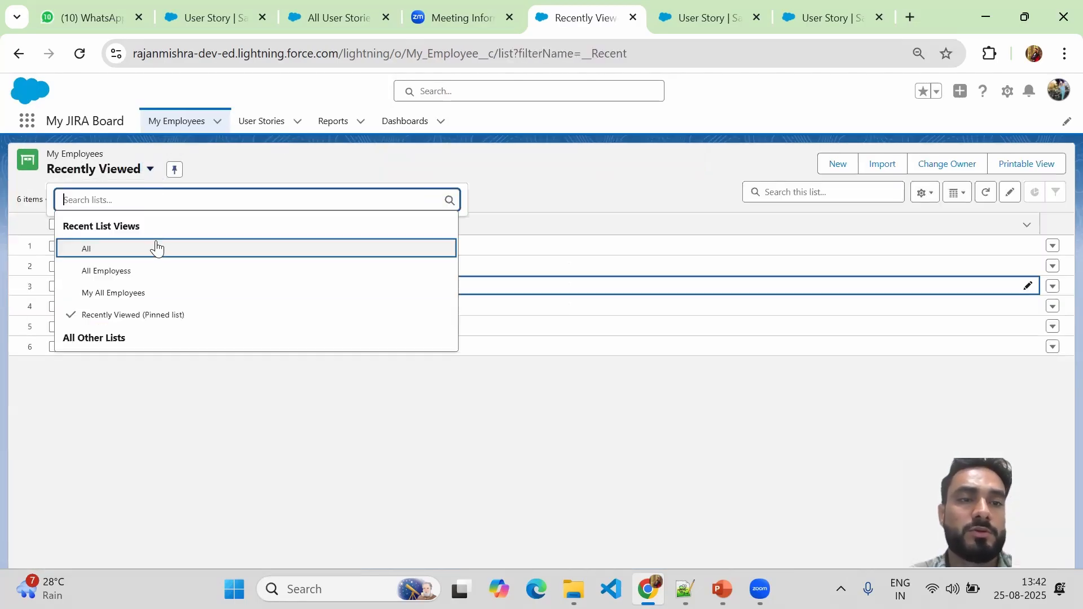
left_click(127, 293)
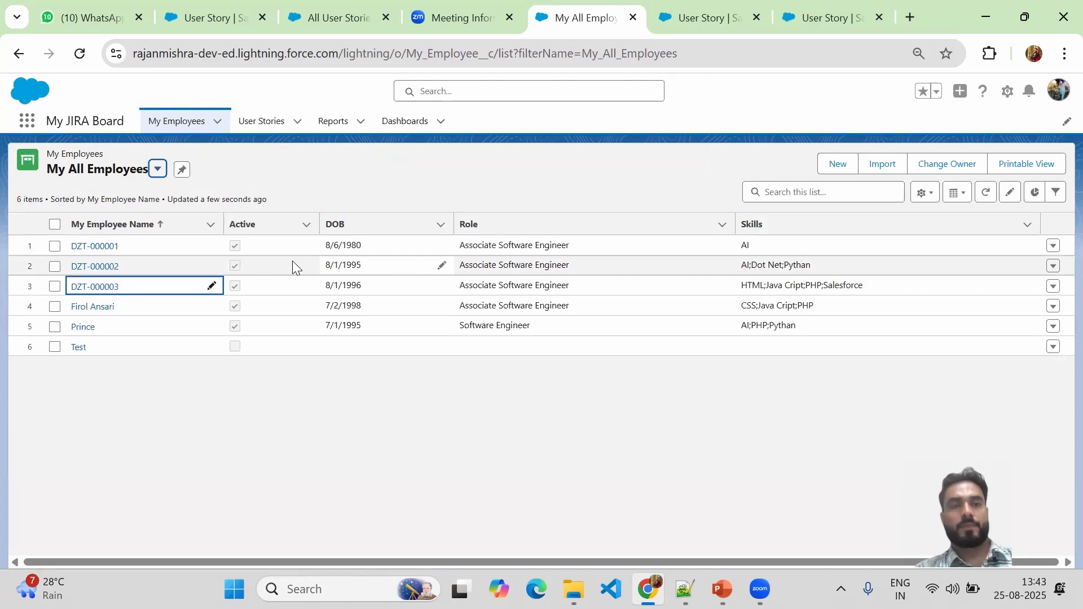
Go to User Stories and switch to the All User Stories list view.
left_click(259, 125)
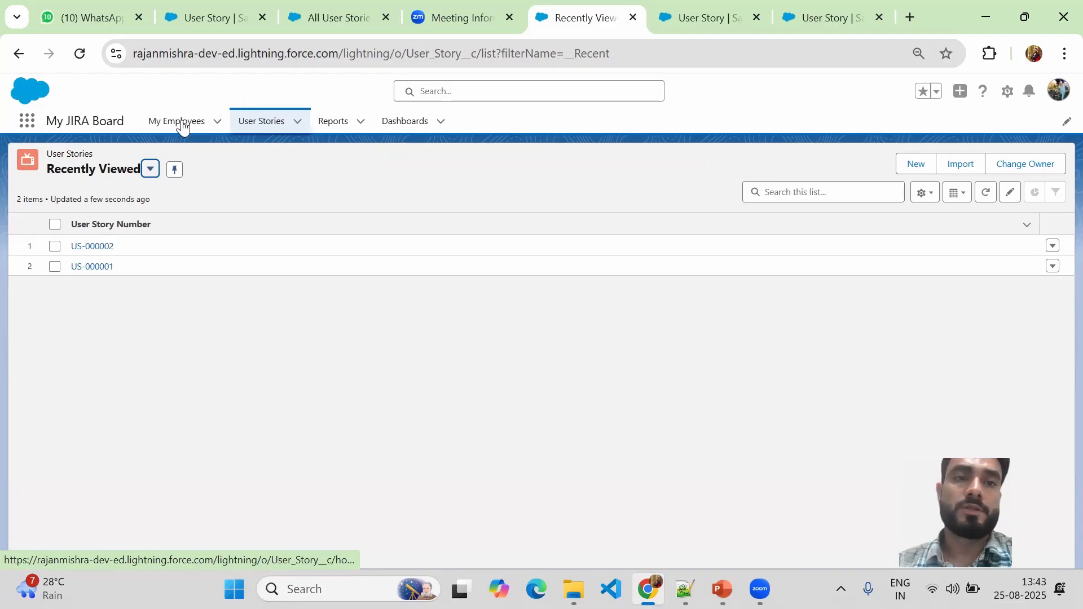
left_click(150, 170)
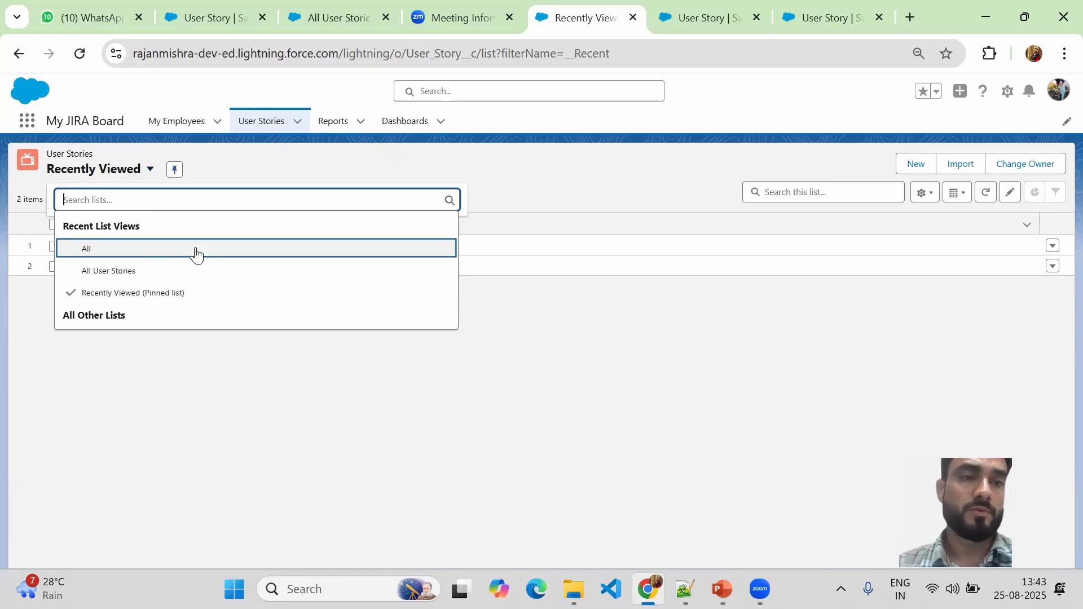
left_click(111, 273)
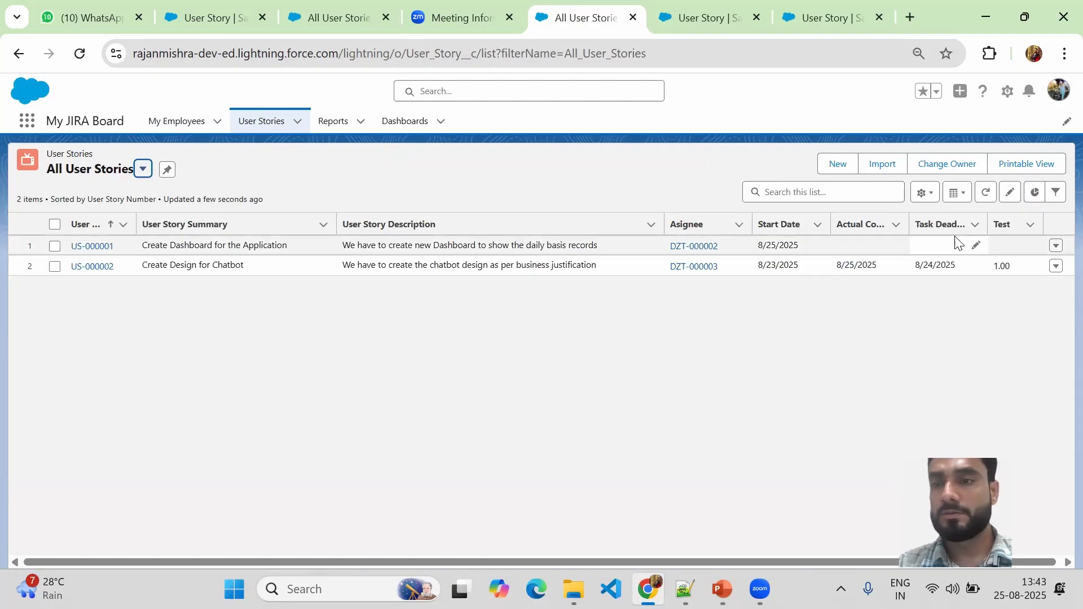
Remove the Test field from the All User Stories visible columns.
left_click(931, 195)
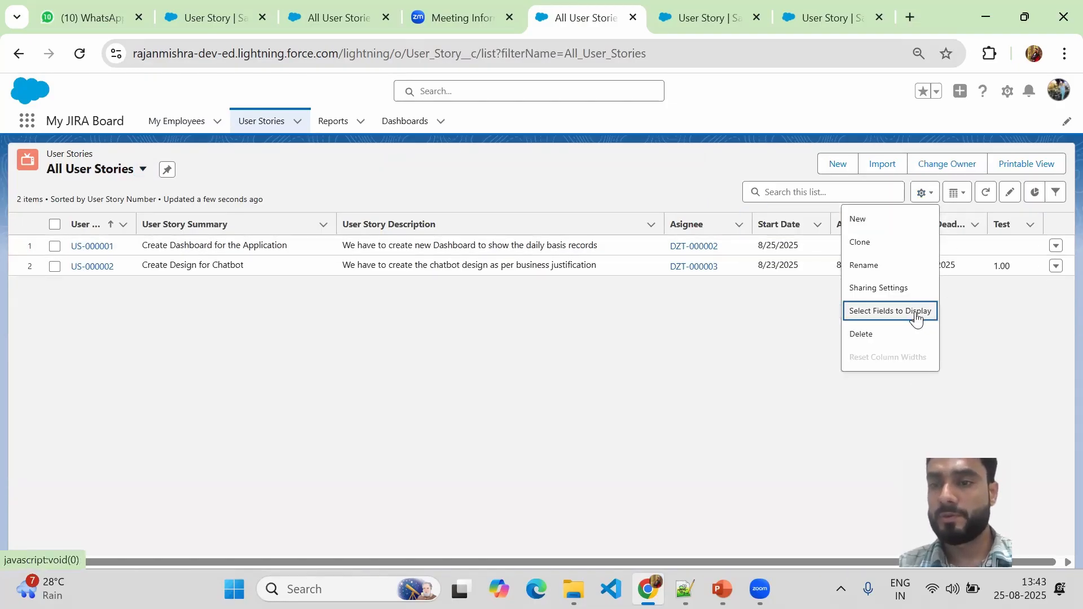
left_click(892, 312)
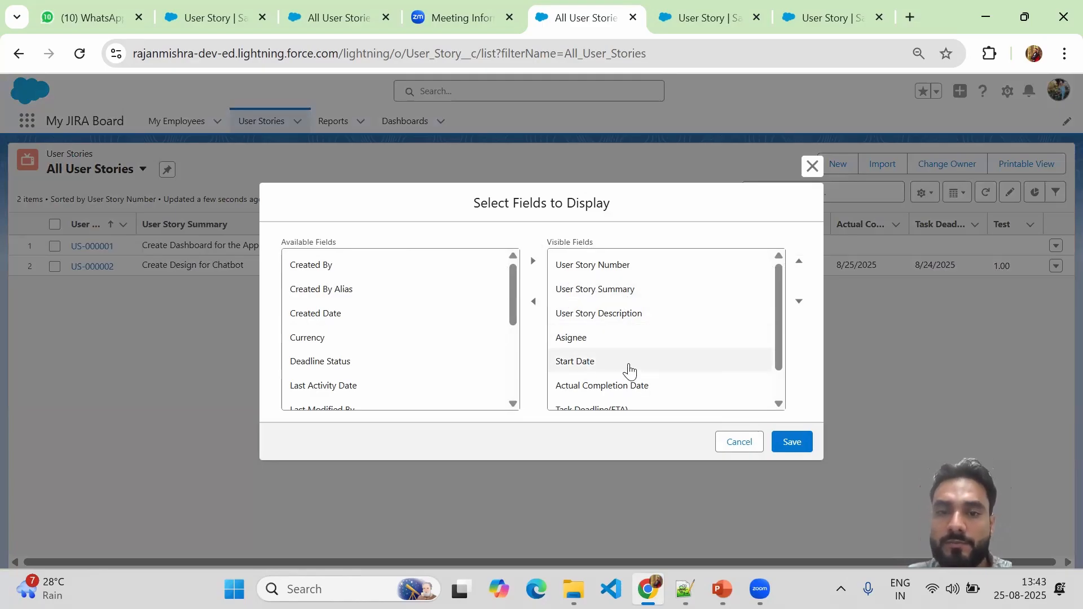
left_click_drag(778, 350, 778, 390)
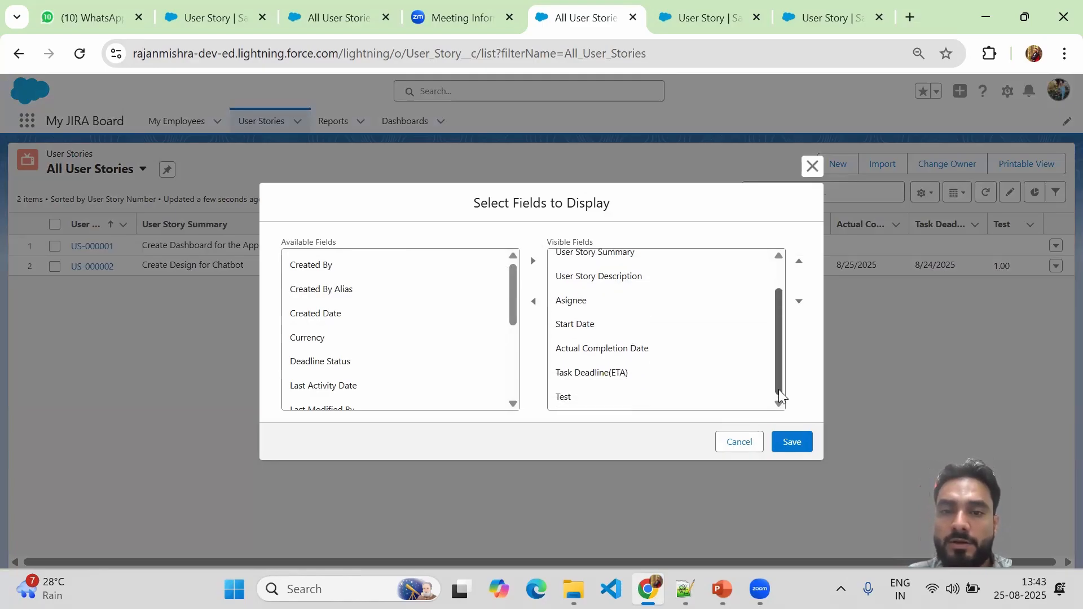
left_click(585, 396)
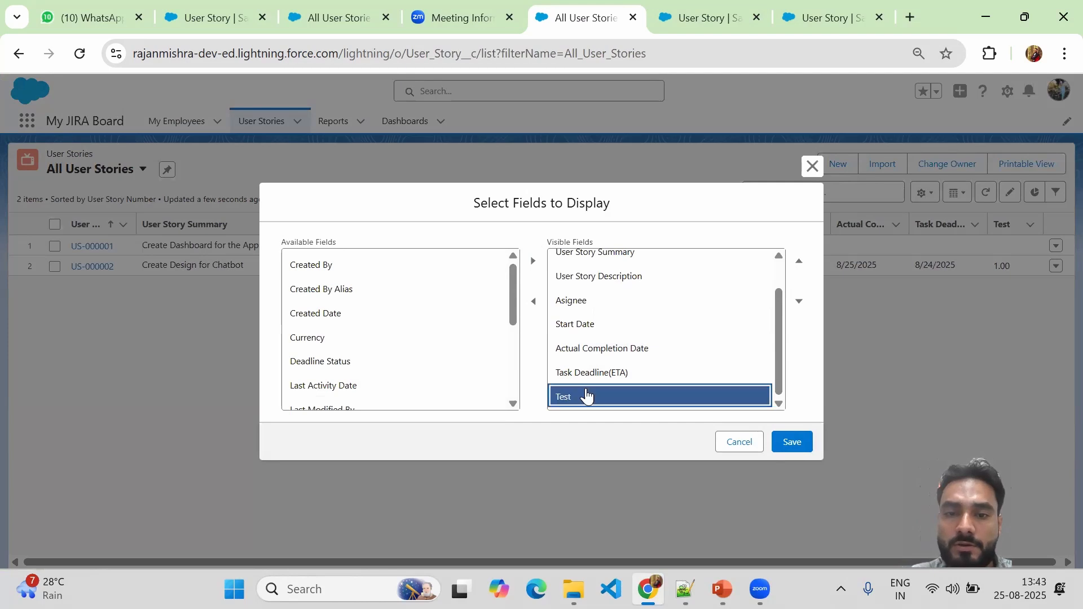
left_click(533, 302)
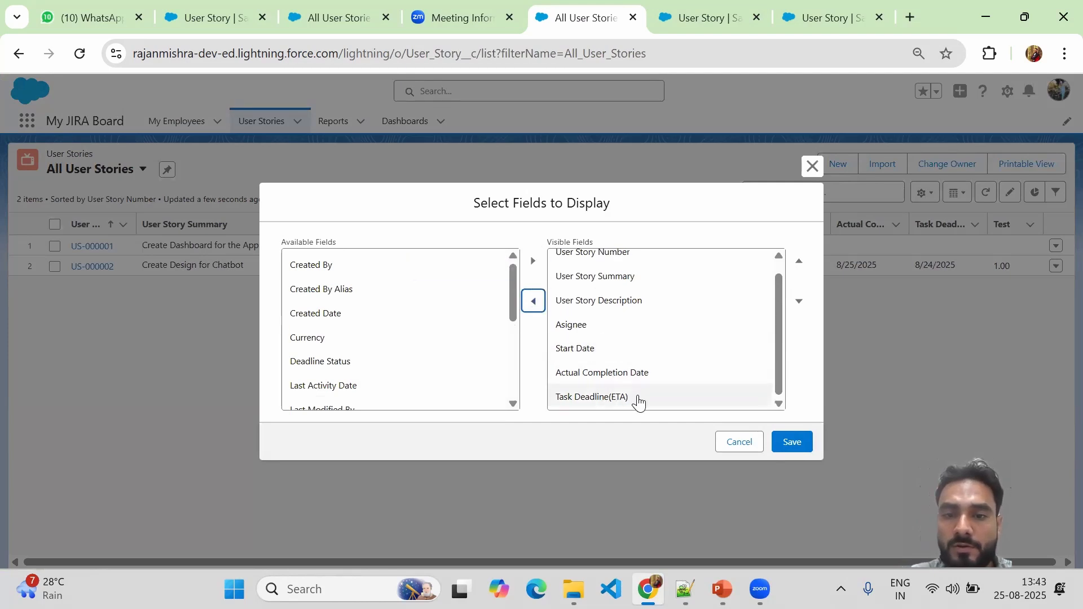
Add Deadline Status and Total Delays in Days as visible columns and save.
left_click_drag(780, 374, 781, 393)
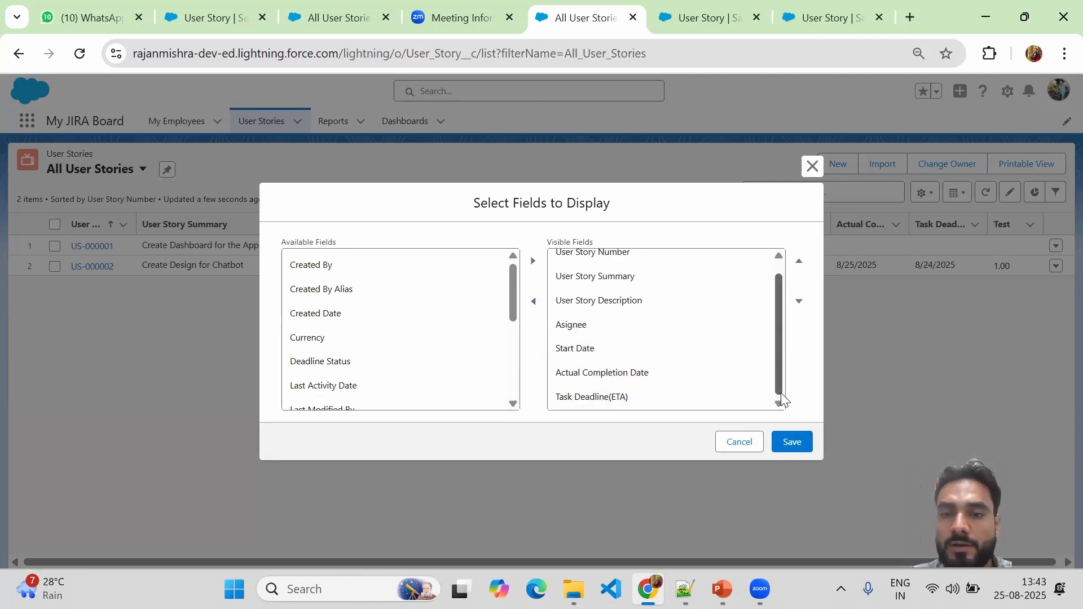
left_click_drag(511, 316, 510, 290)
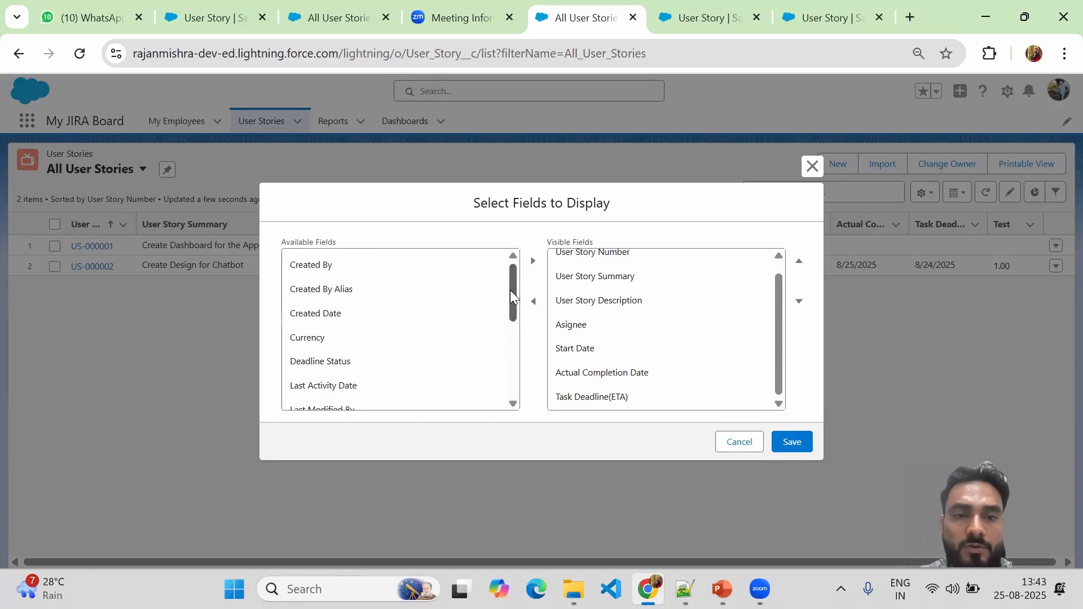
left_click(333, 361)
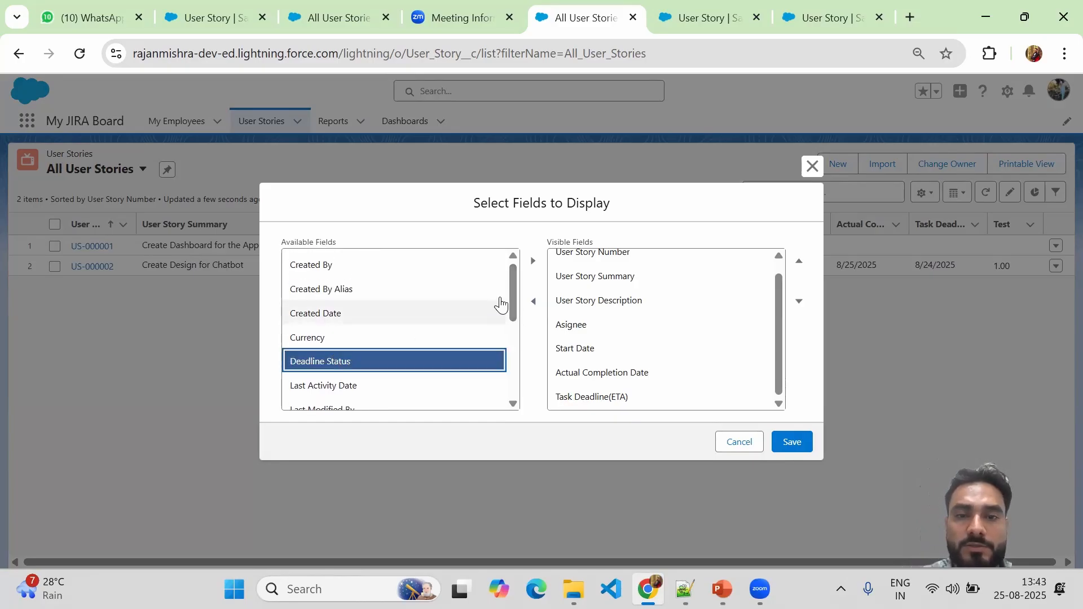
left_click(532, 261)
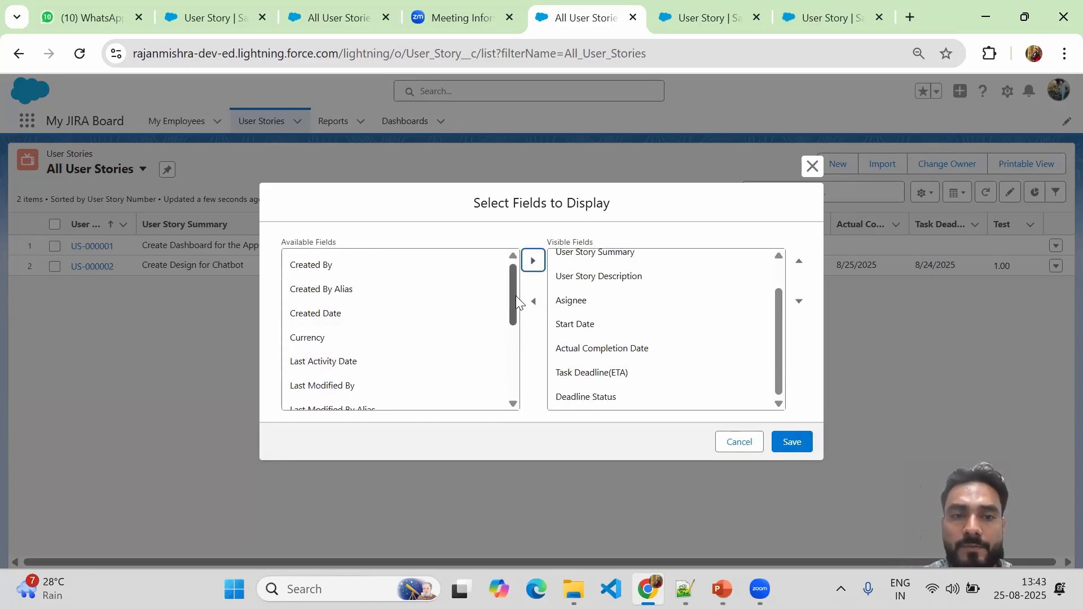
left_click_drag(515, 280, 517, 382)
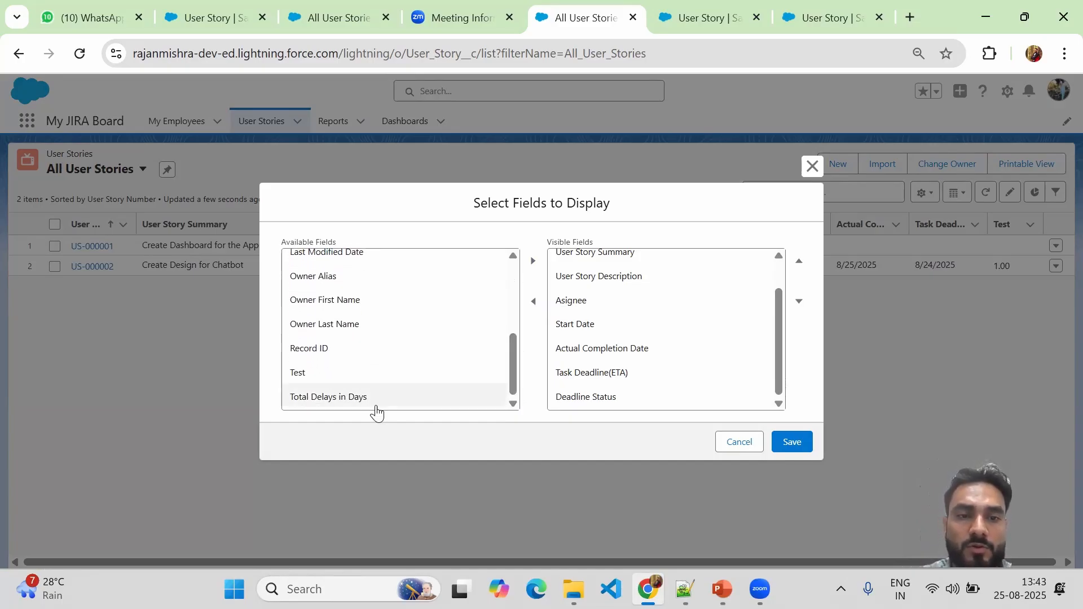
left_click(335, 401)
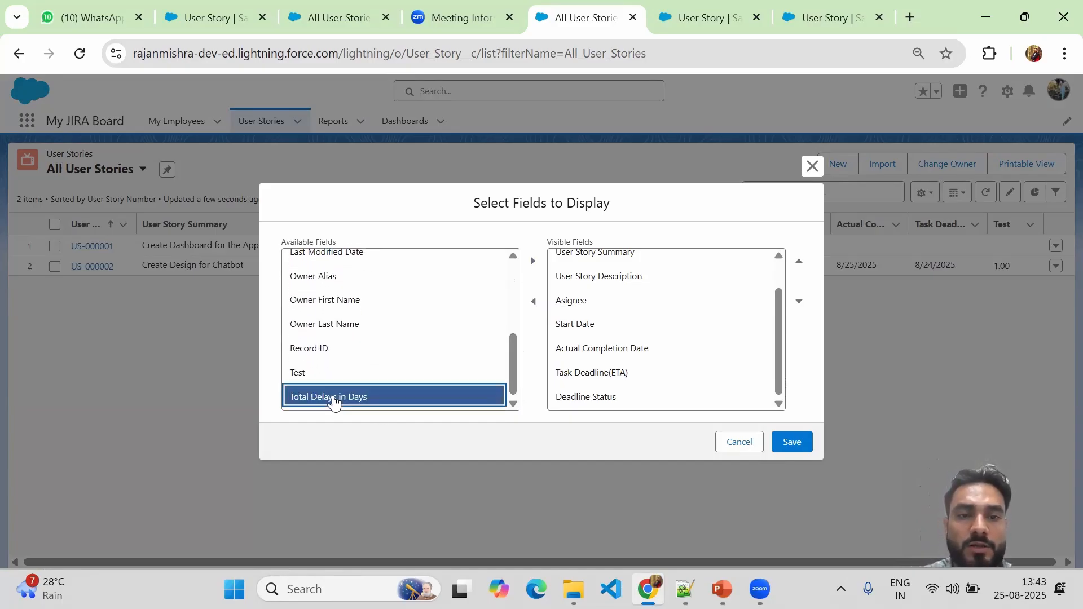
left_click(533, 261)
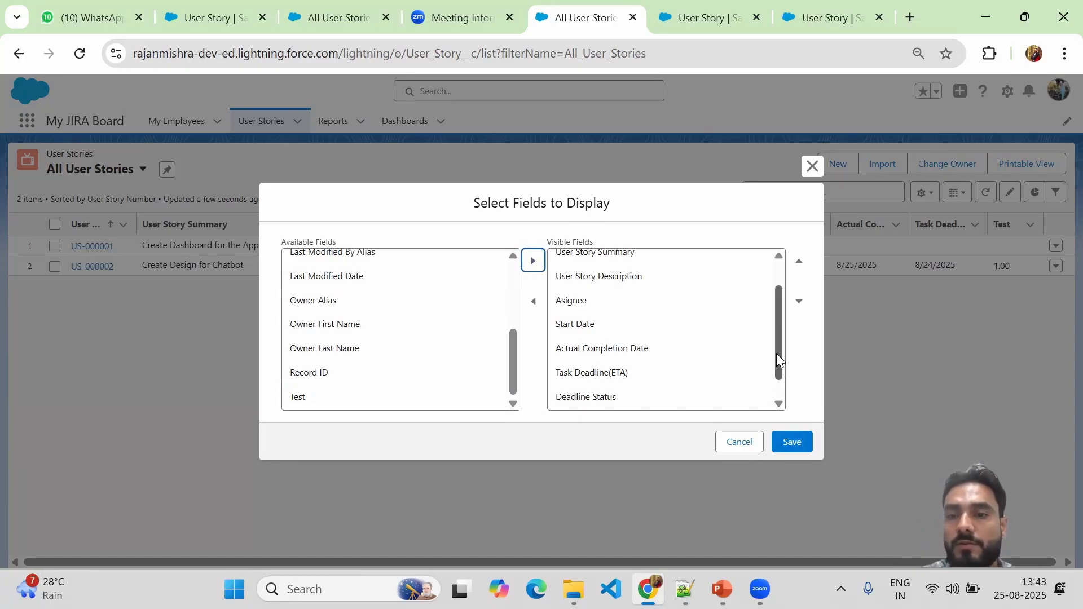
left_click_drag(776, 354, 778, 398)
left_click(791, 444)
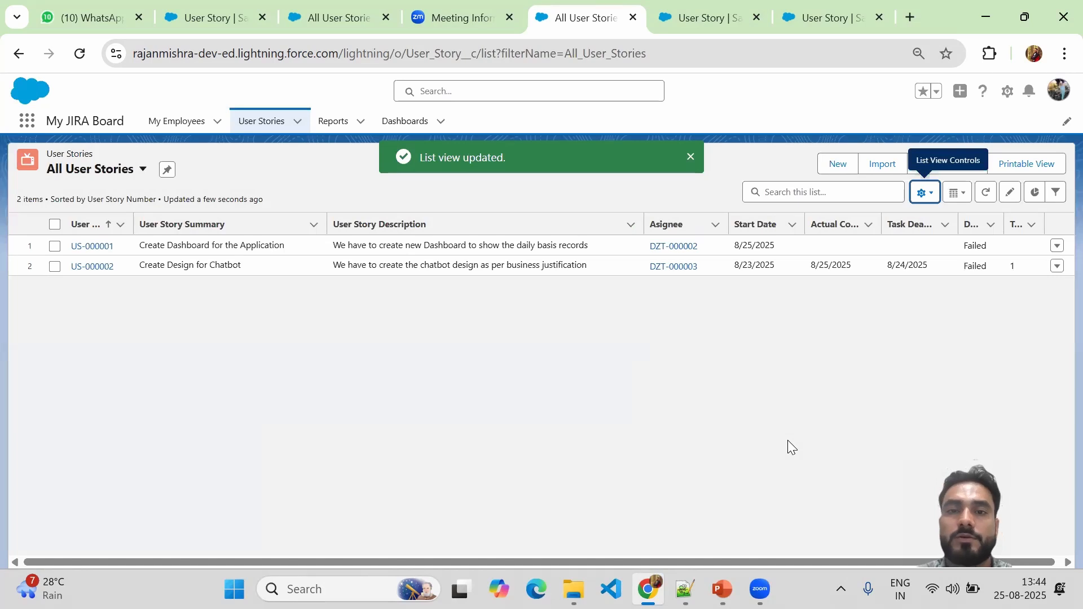
left_click(689, 162)
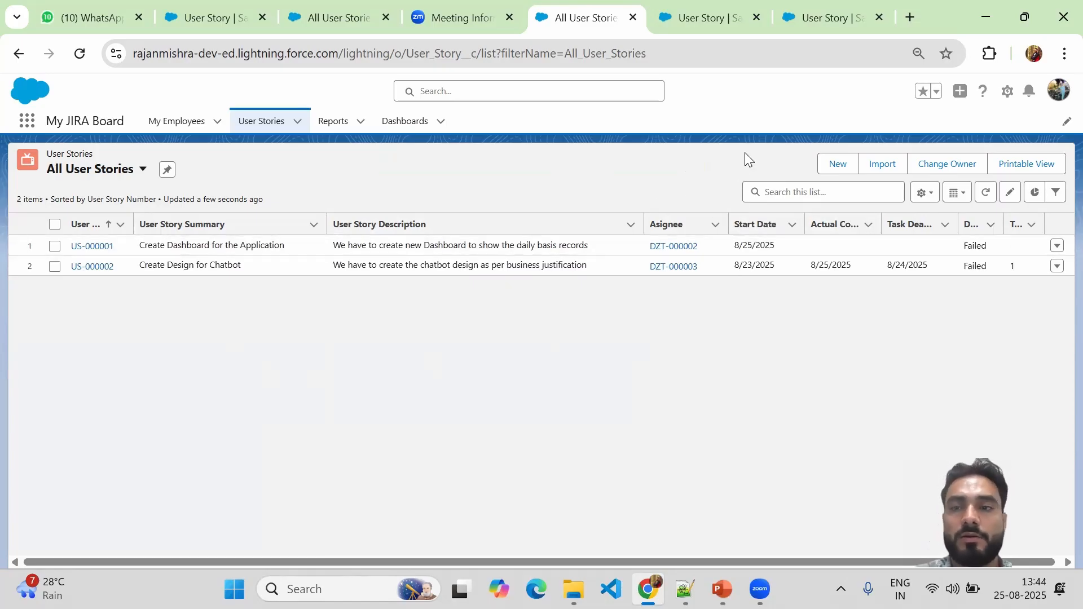
Start user story 'UI Design for Real Estate Project' with description Test and deadline 8/23/2025.
left_click(837, 164)
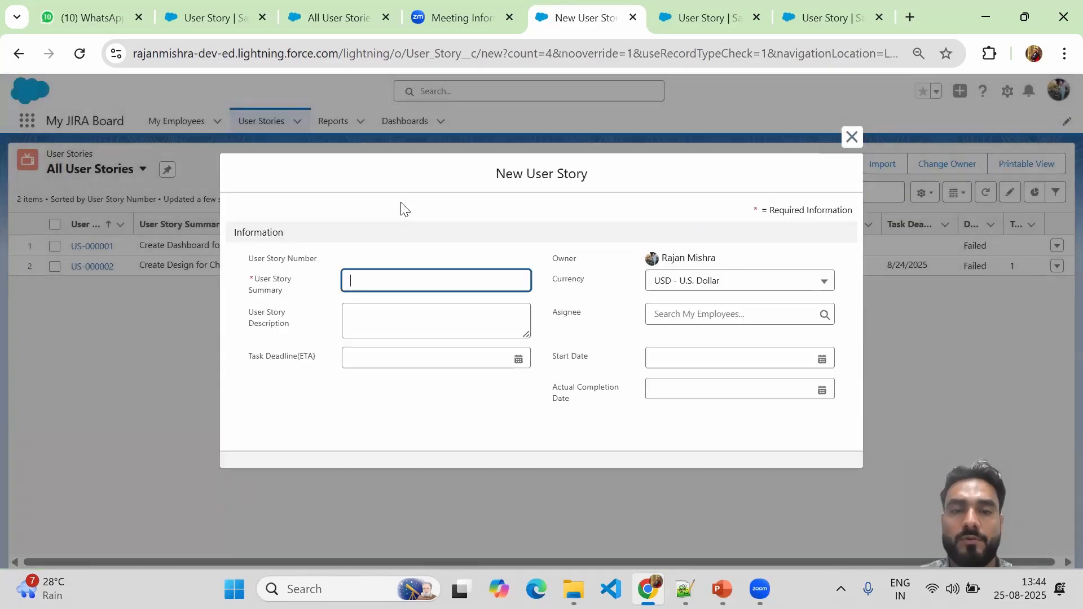
left_click(356, 285)
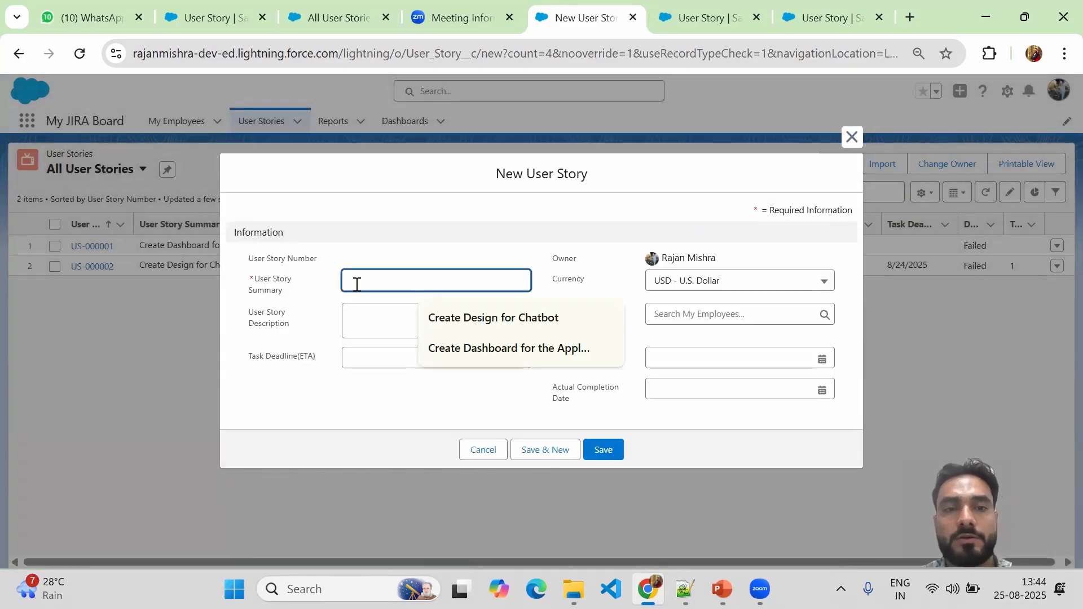
type("U")
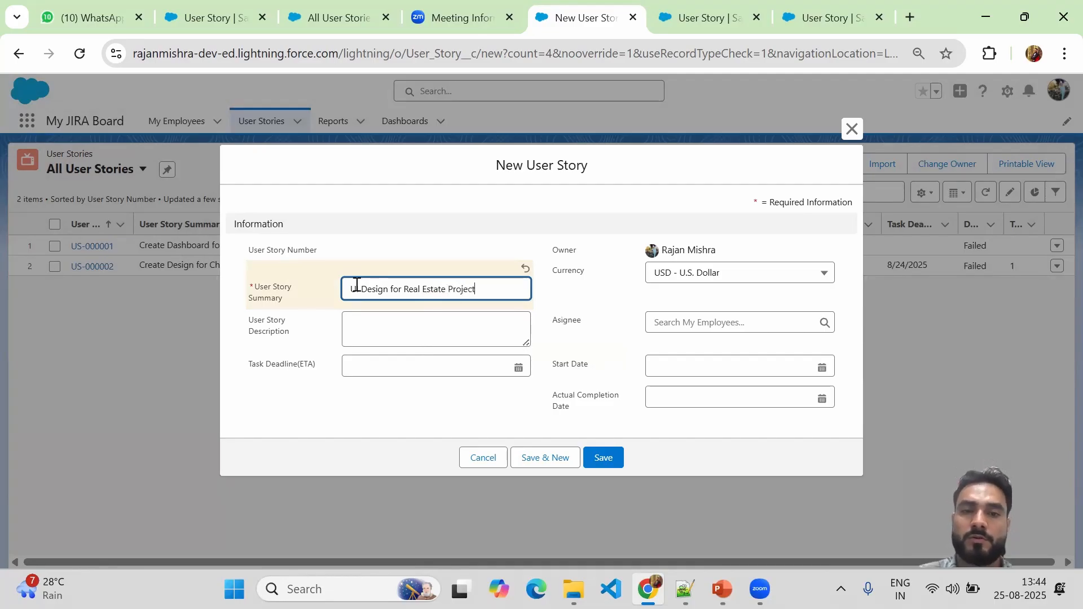
left_click(358, 329)
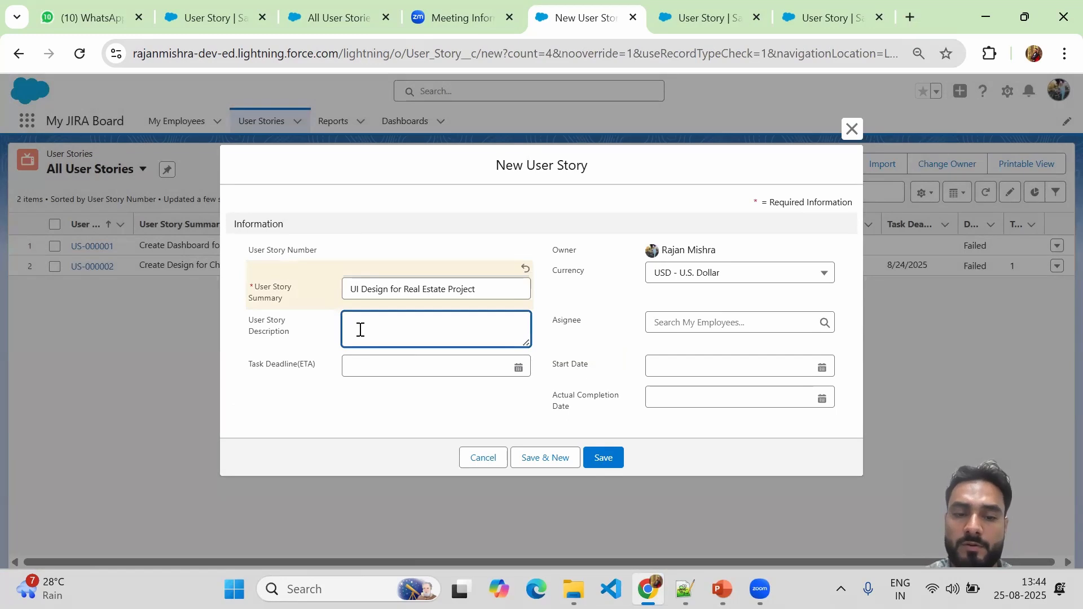
type("Test")
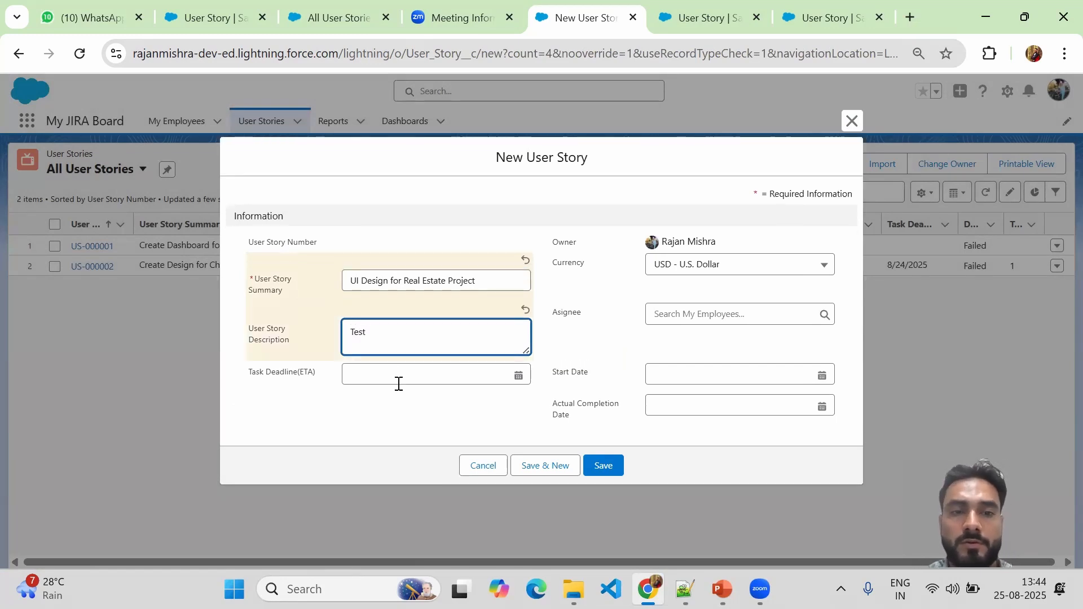
left_click(365, 377)
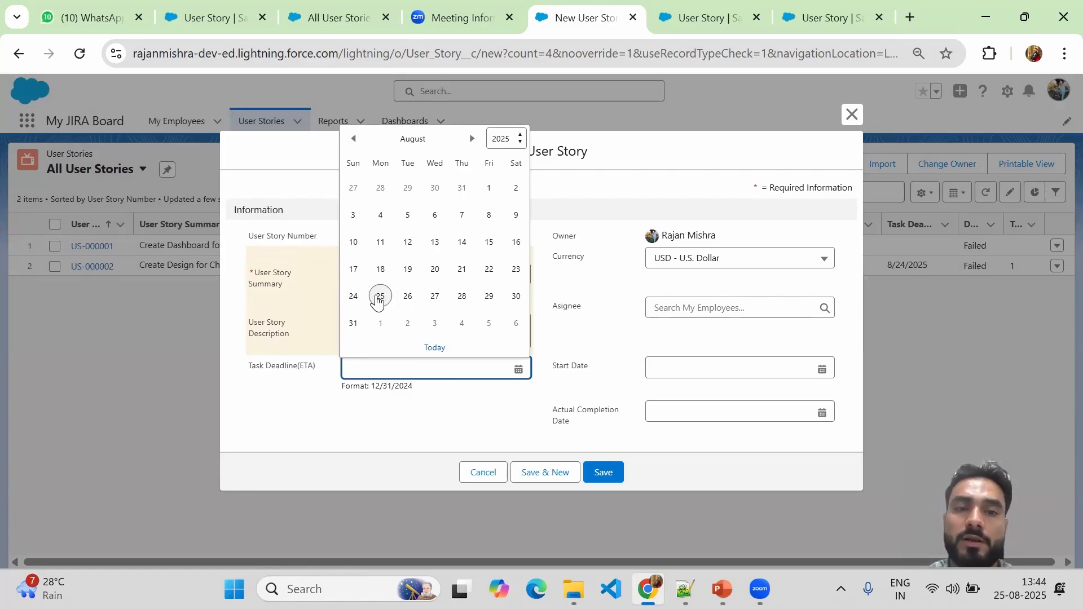
left_click(516, 276)
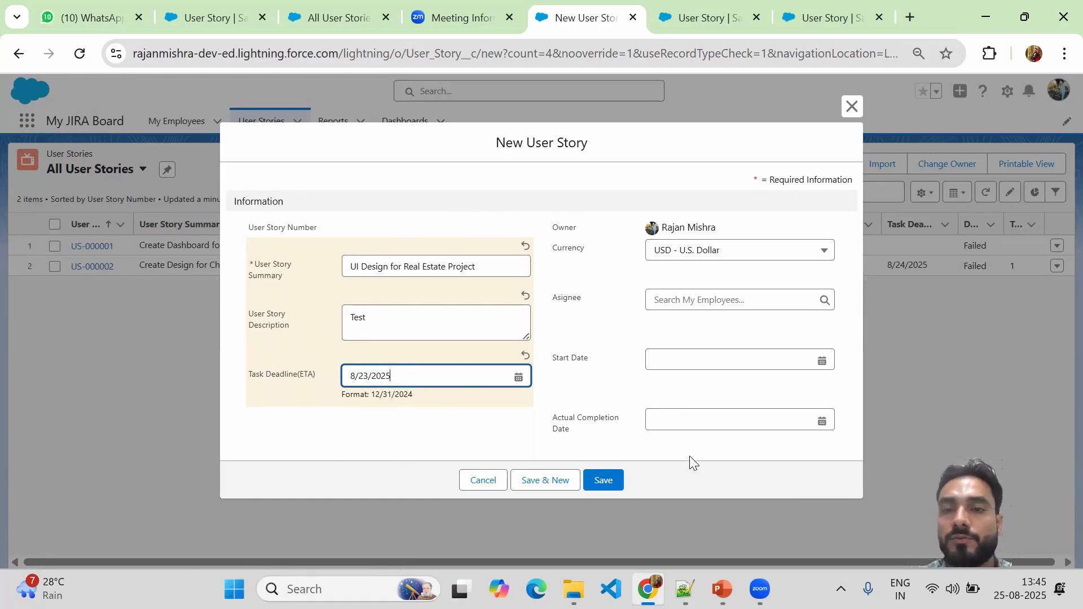
Assign an employee, set start date 8/22/2025, leave completion date empty, and save.
left_click(748, 302)
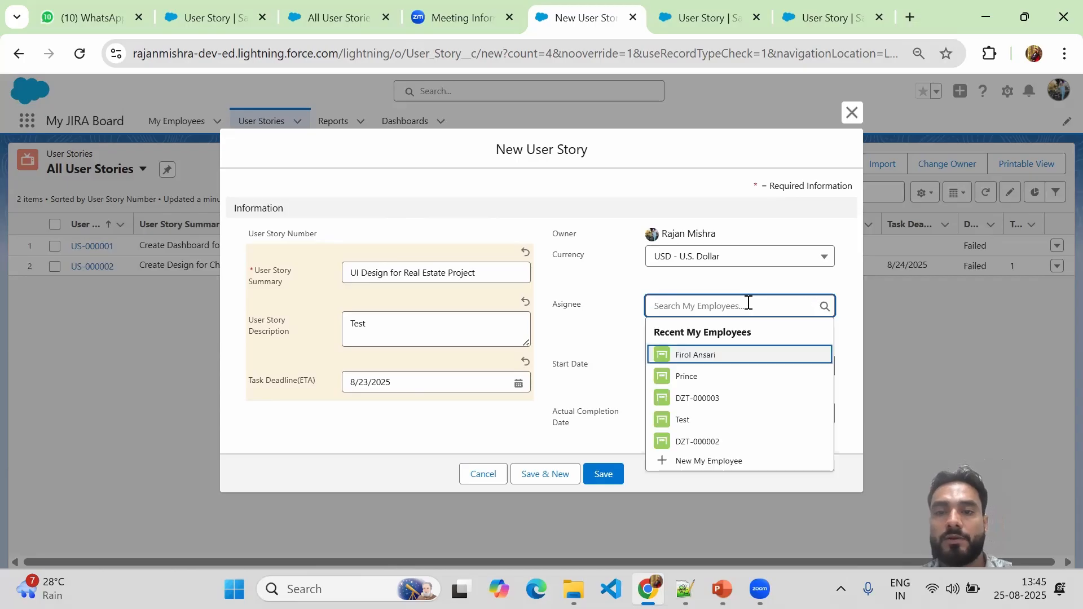
left_click(696, 364)
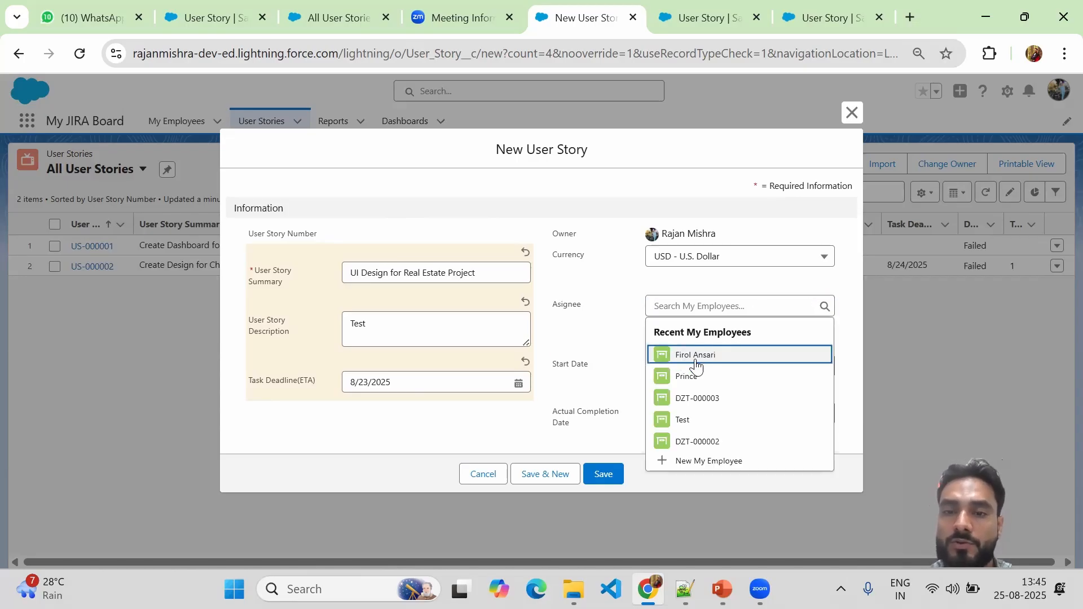
left_click(688, 366)
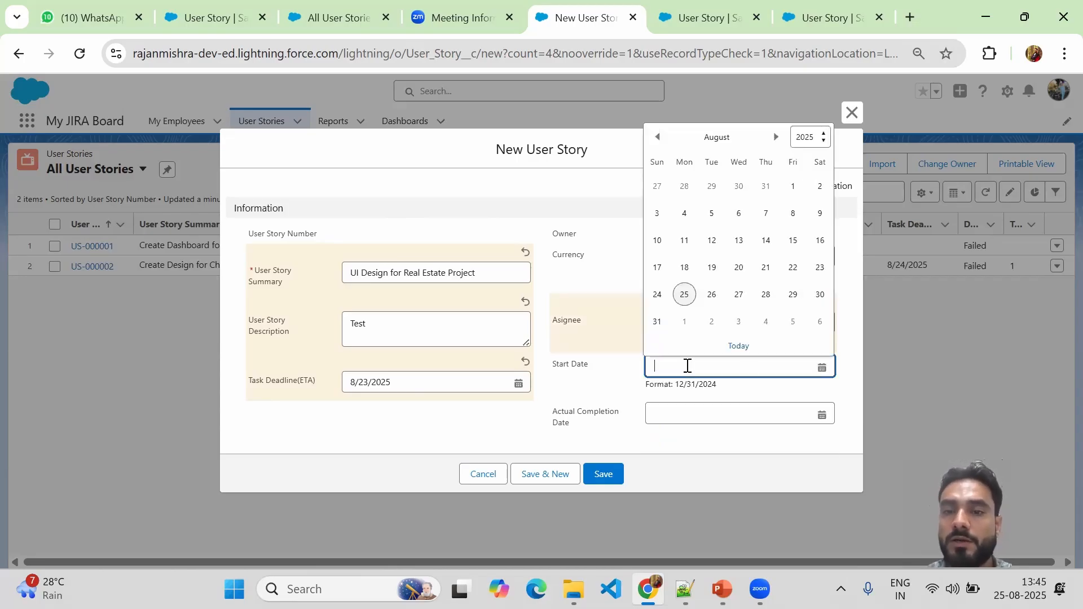
left_click(793, 273)
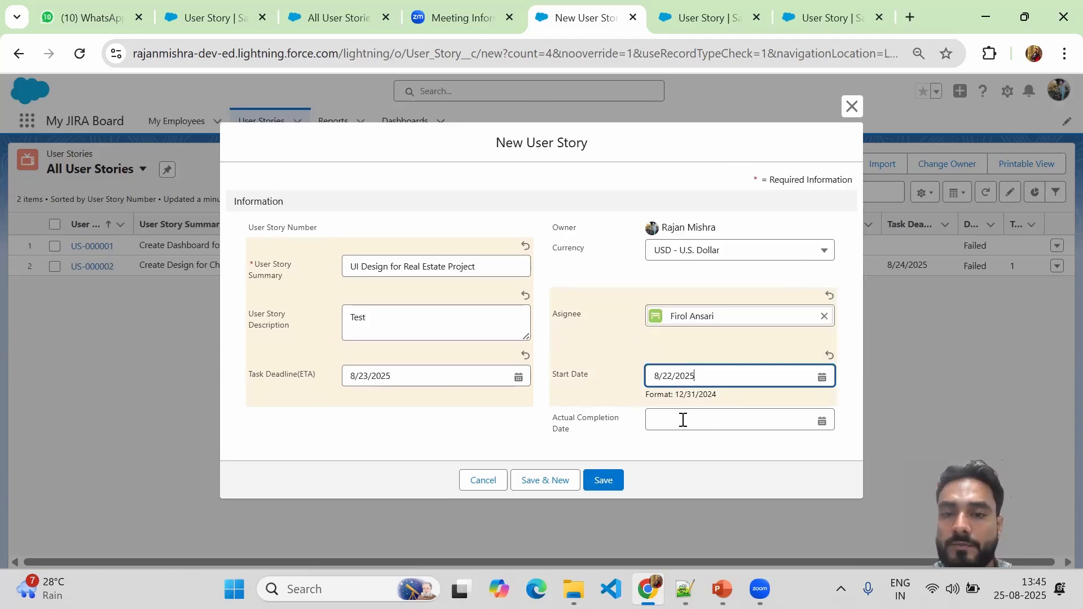
left_click(732, 425)
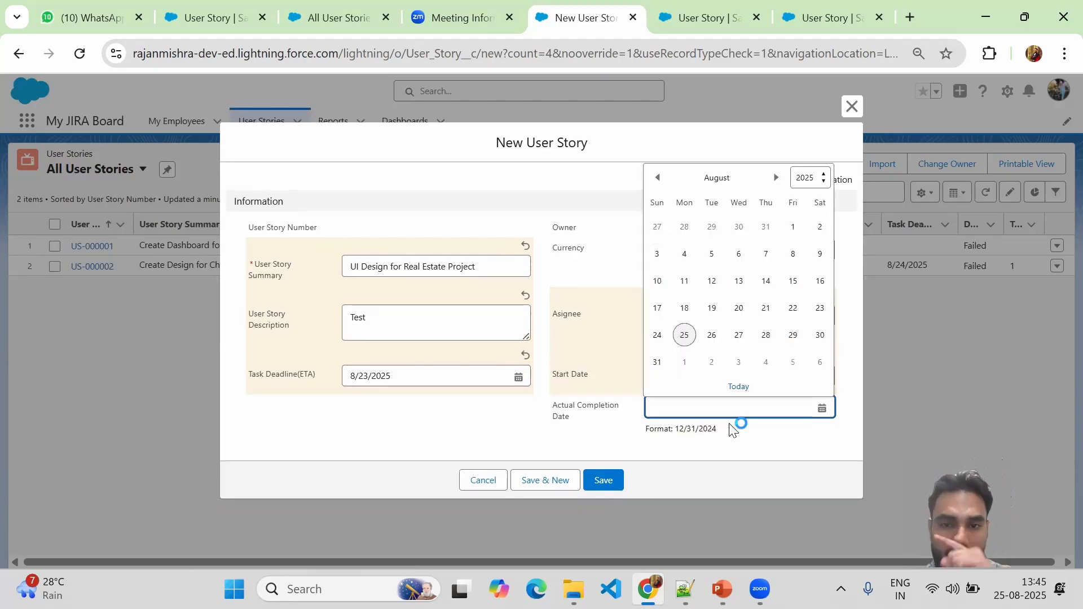
left_click(541, 443)
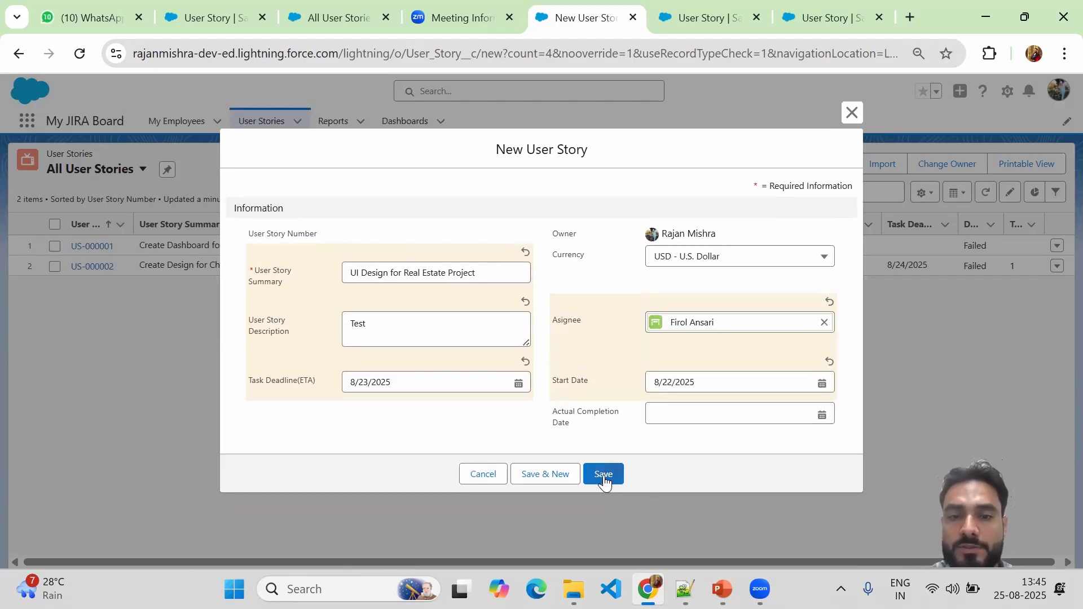
left_click(603, 475)
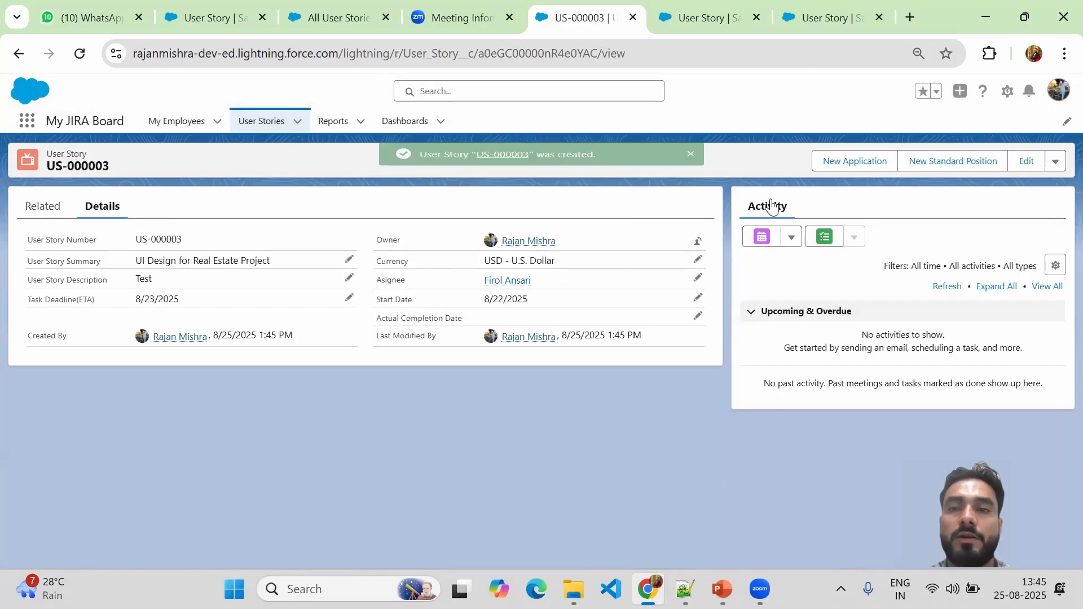
Start user story 'AI Chatbot Addition on Website' with description Test and deadline 8/22/2025.
left_click(262, 121)
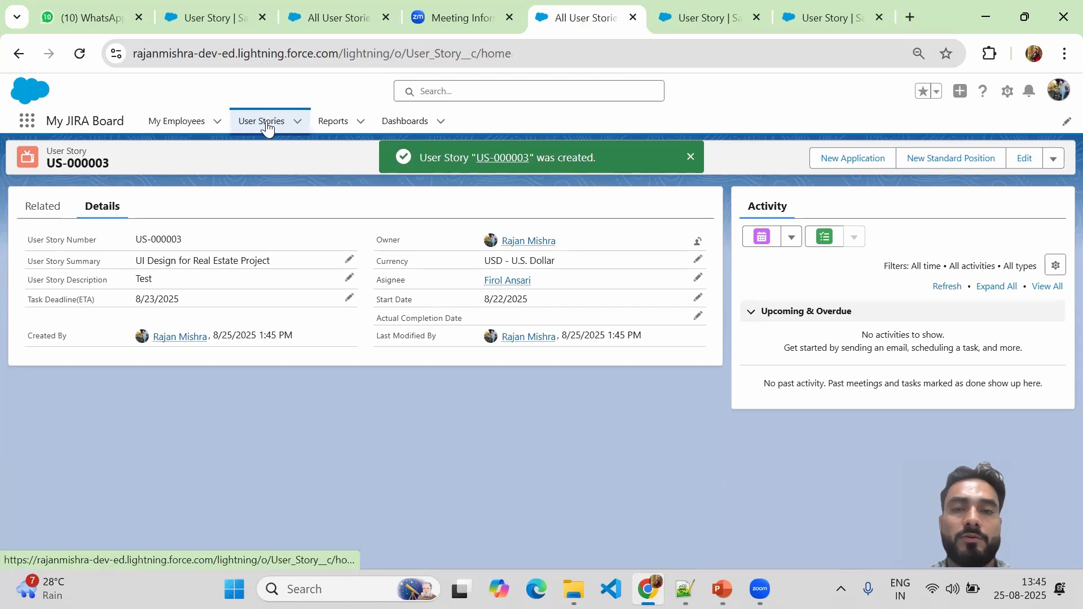
left_click(835, 163)
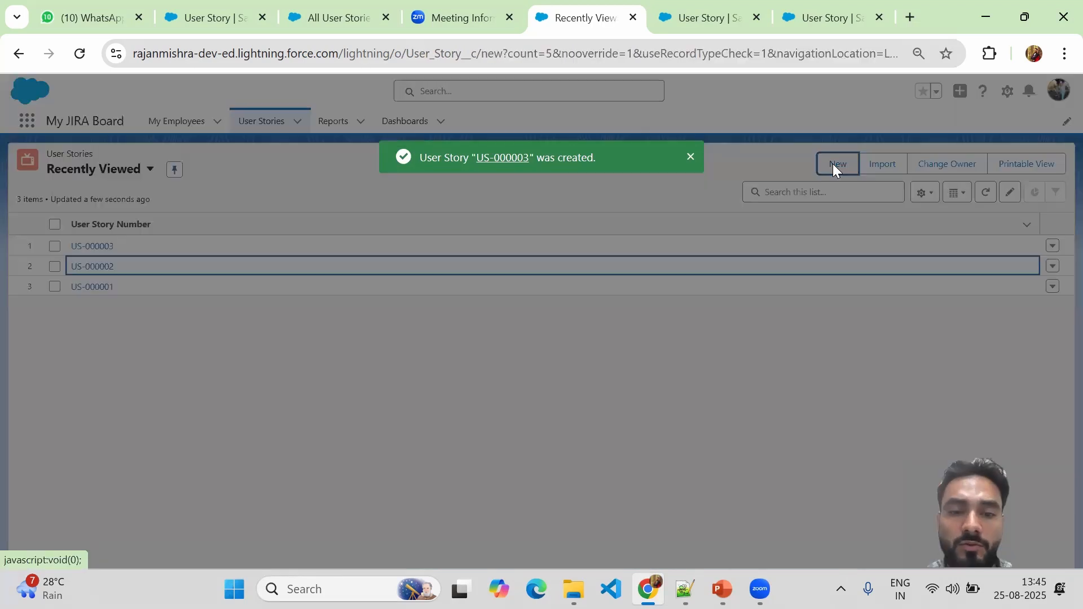
left_click(394, 277)
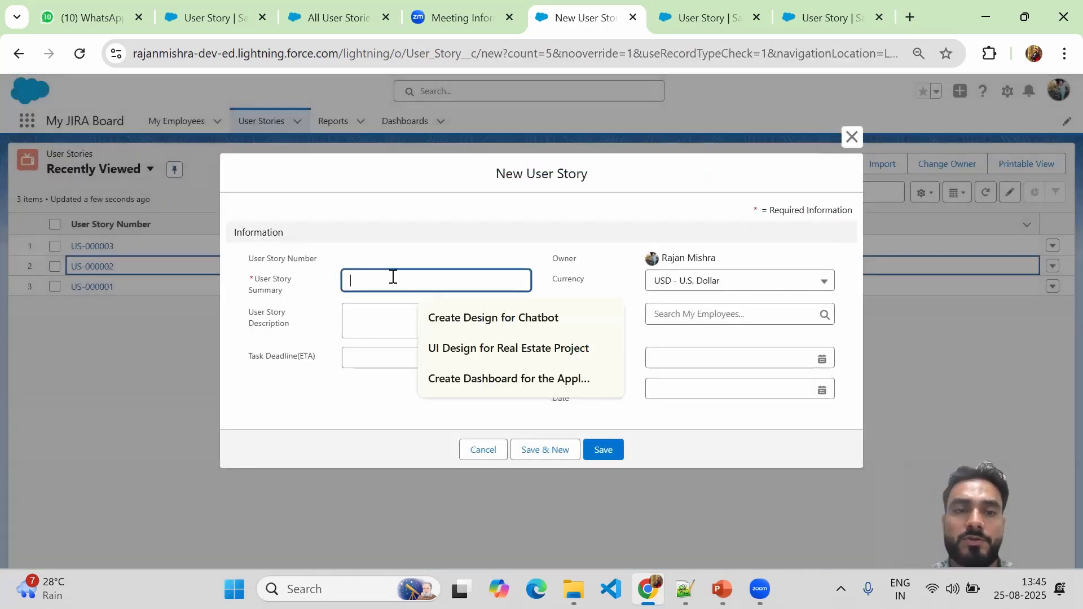
type("A")
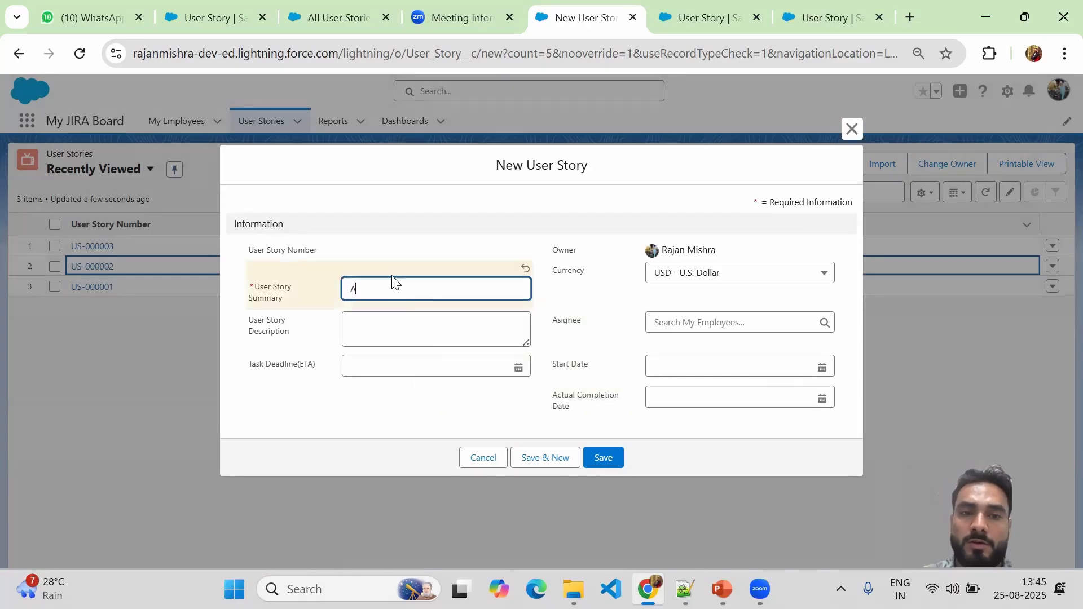
type("I Mo")
key("BackSpace")
key("BackSpace")
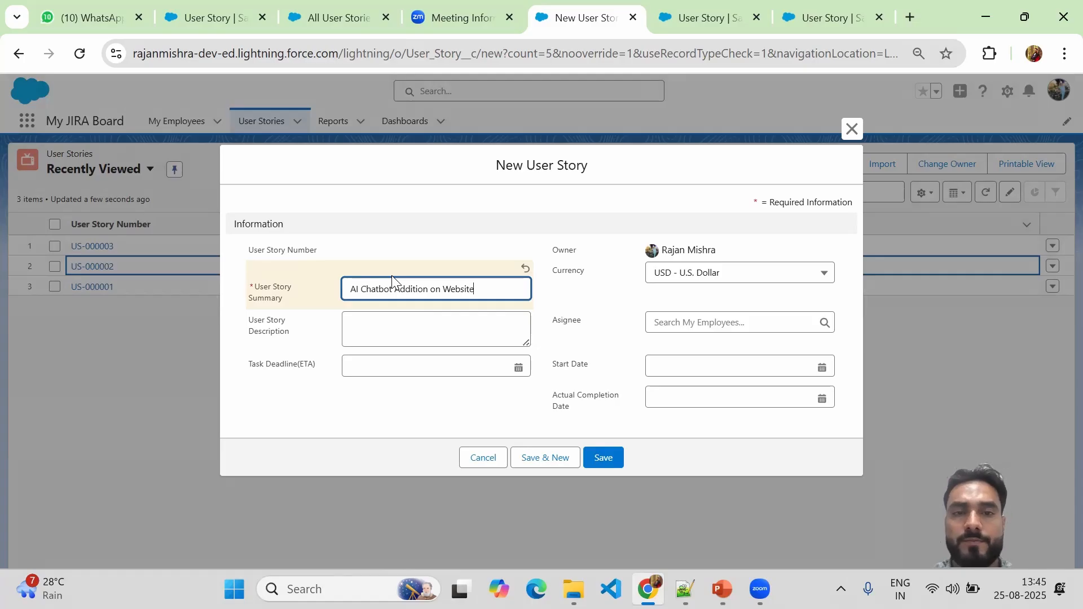
left_click(388, 317)
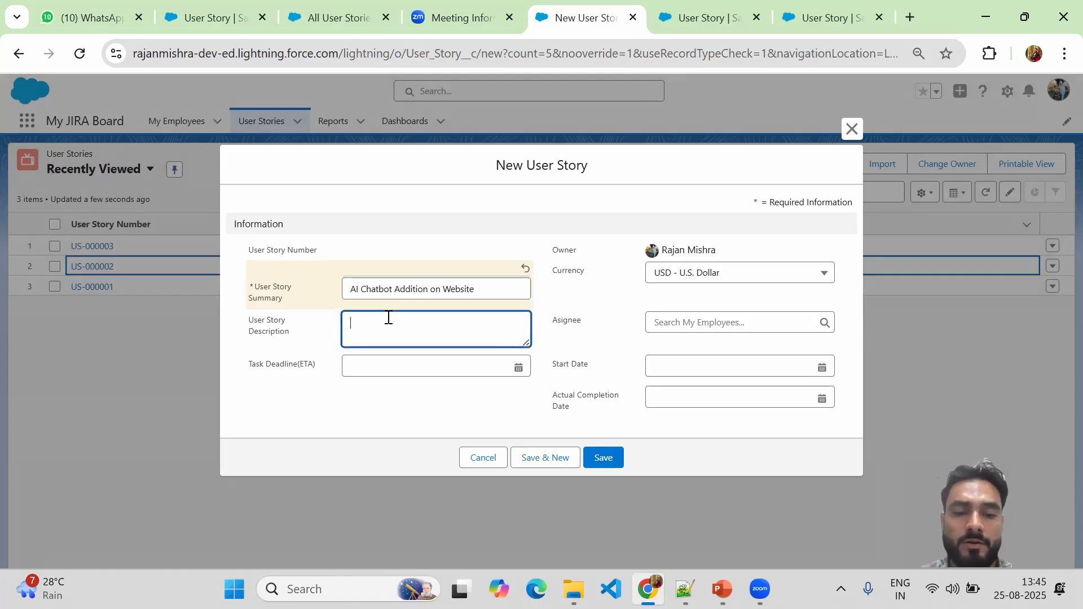
type("Test")
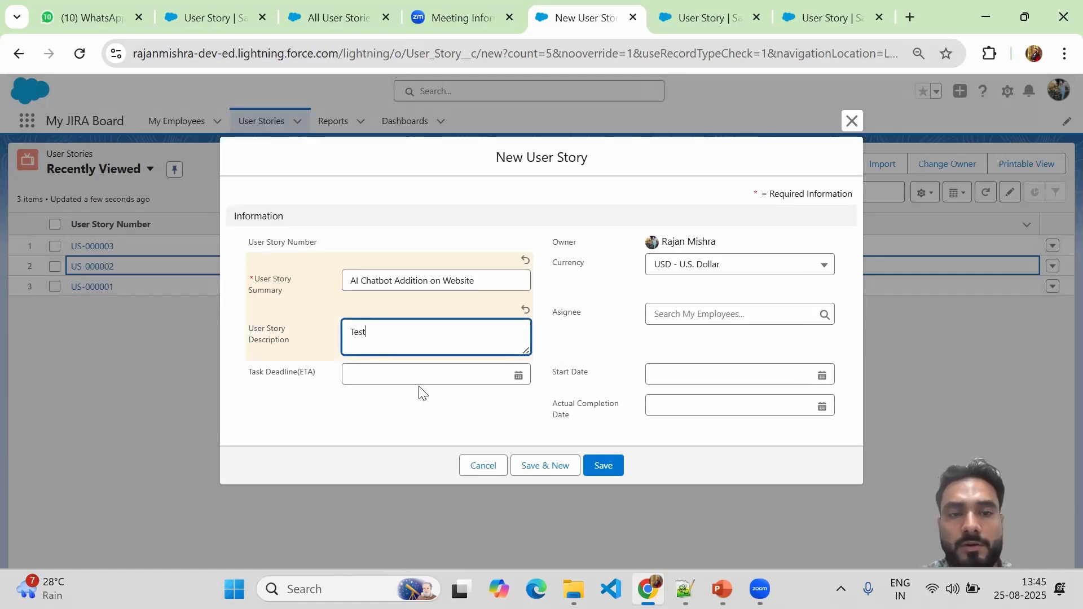
left_click(442, 377)
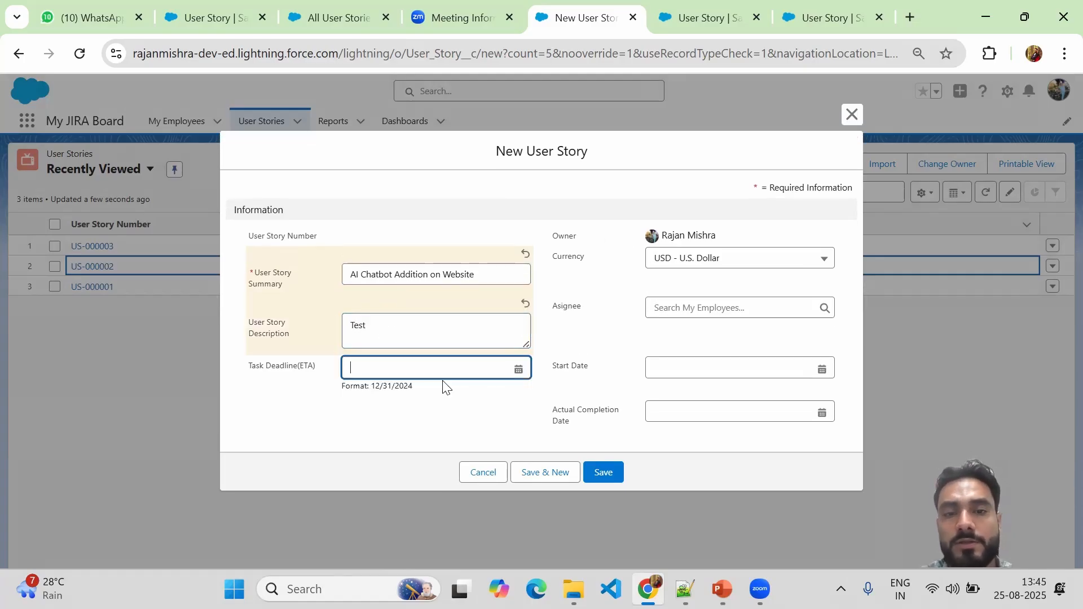
left_click(519, 370)
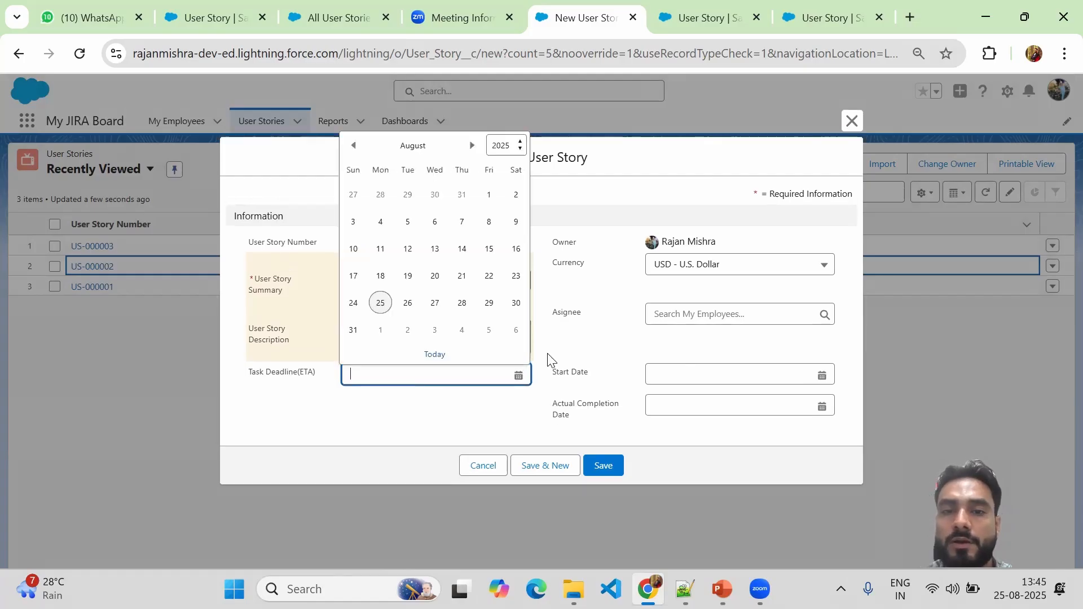
left_click(483, 276)
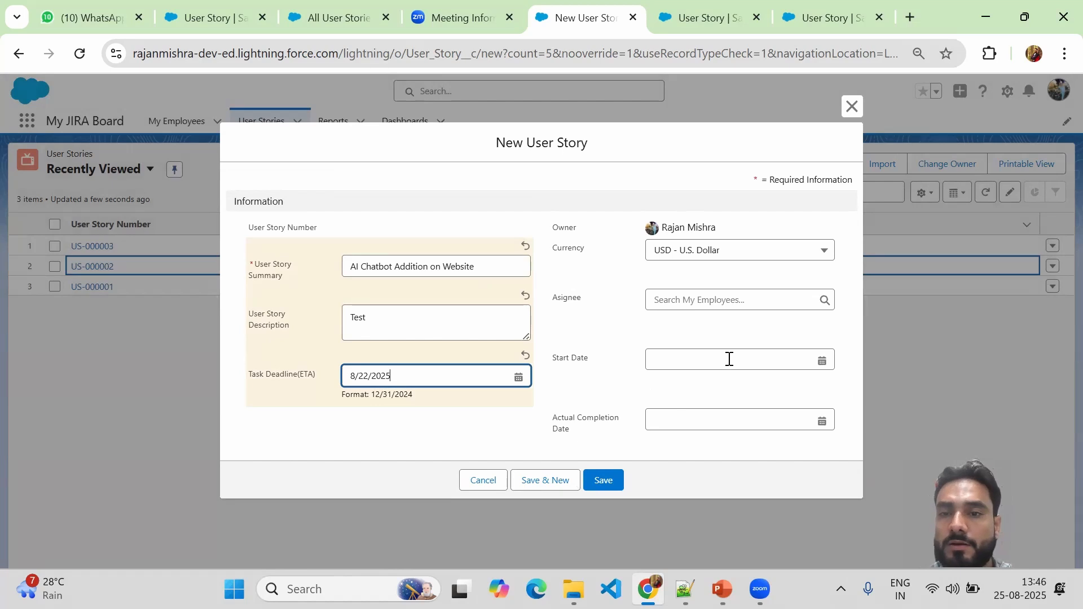
Assign an employee, set the start date to 8/20/2025, and save the story.
left_click(668, 297)
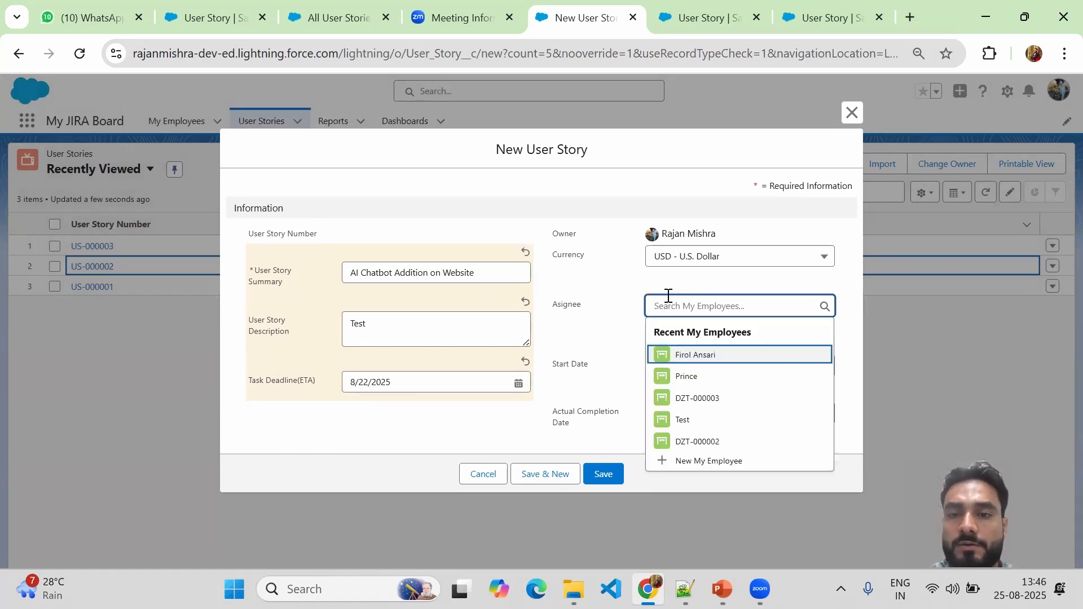
left_click(686, 376)
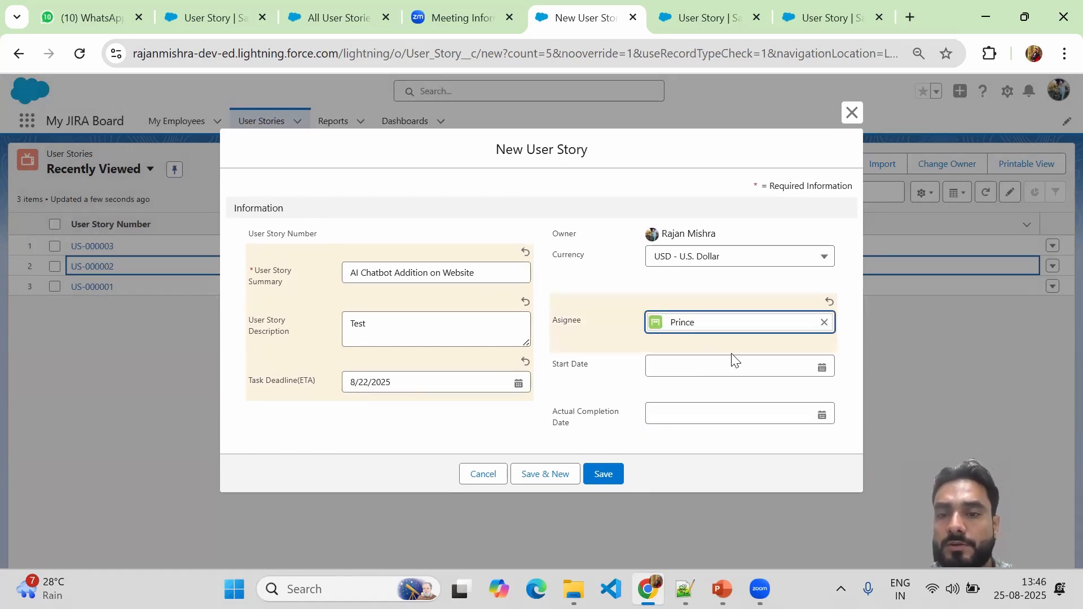
left_click(678, 373)
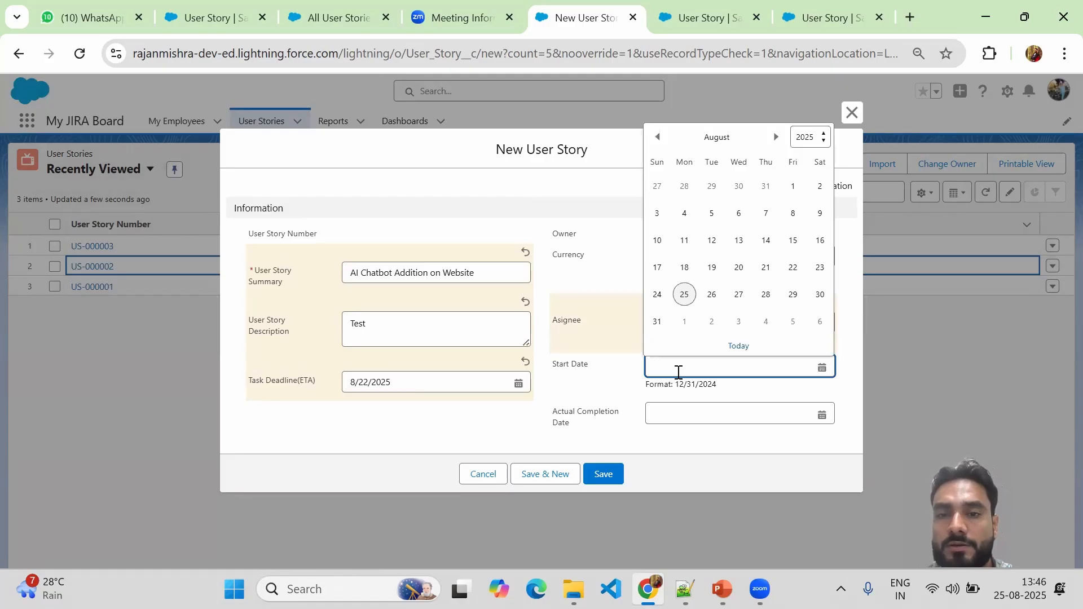
left_click(739, 269)
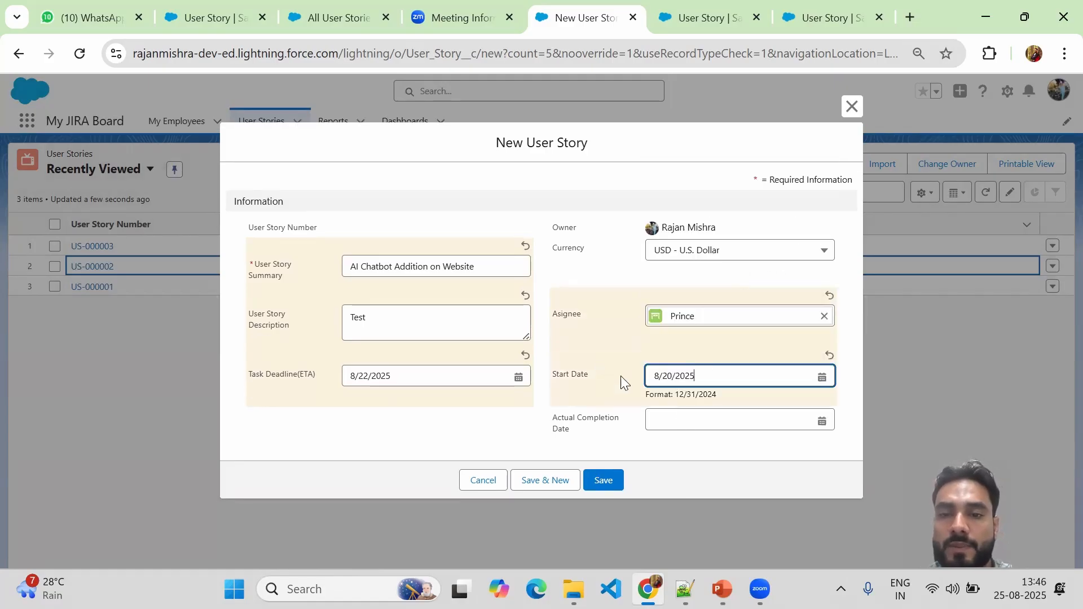
left_click(602, 484)
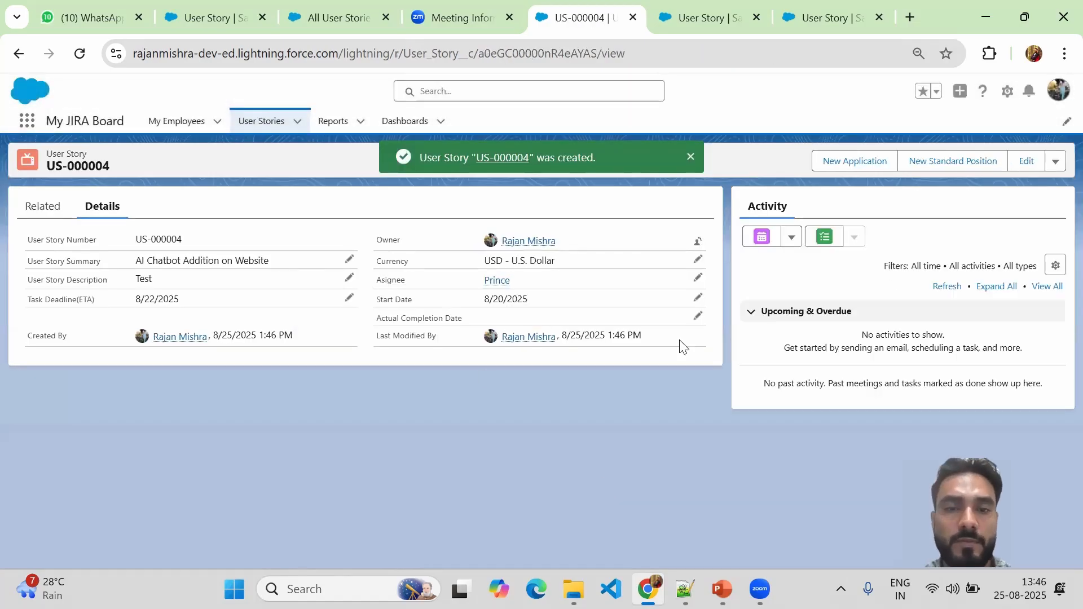
Return to User Stories and show the All User Stories list view.
left_click(263, 125)
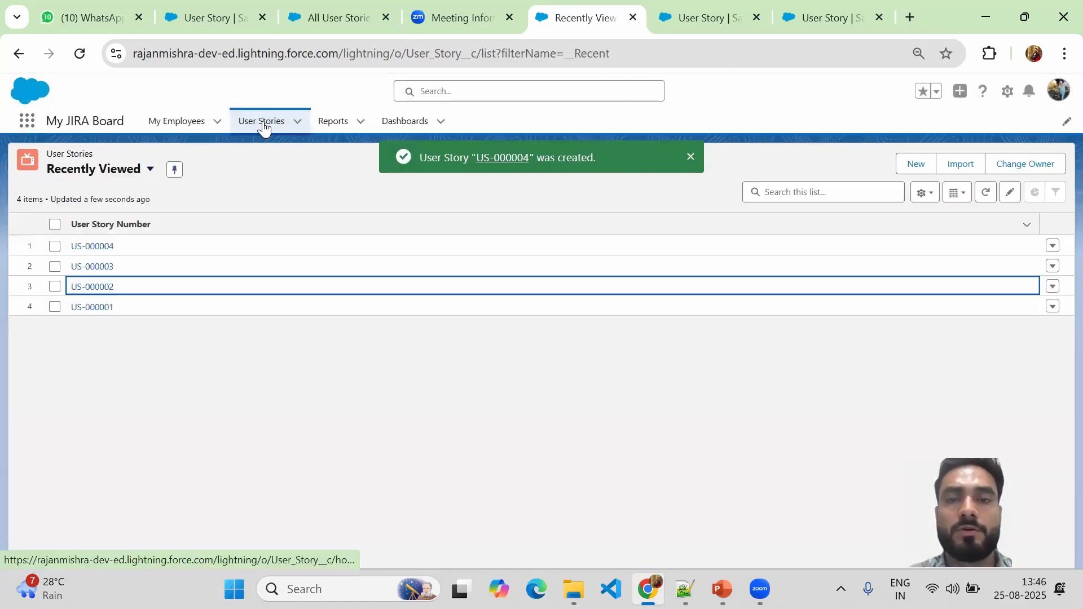
left_click(149, 169)
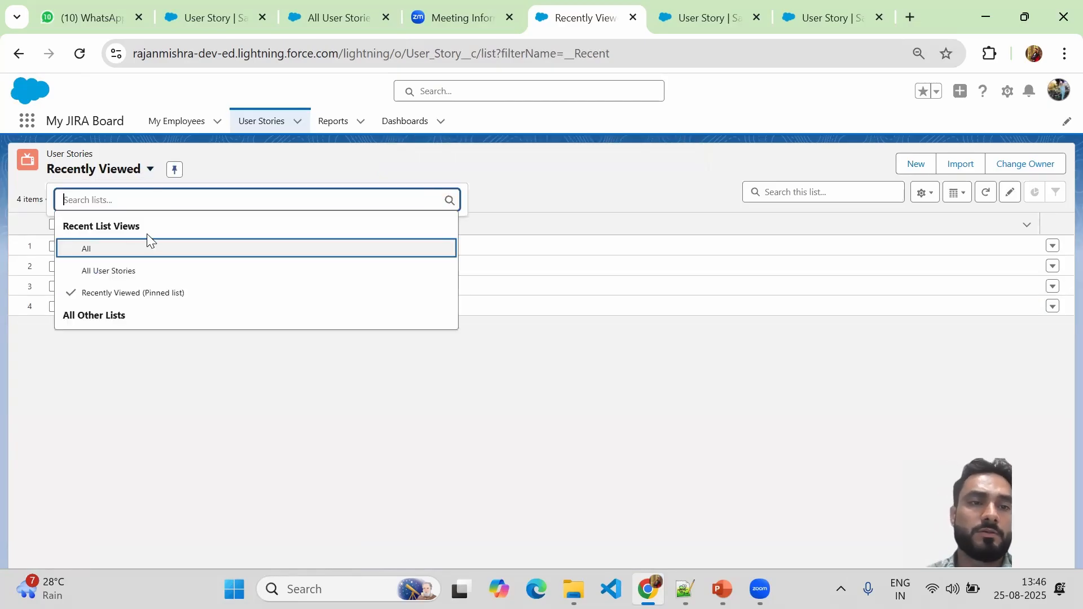
left_click(112, 272)
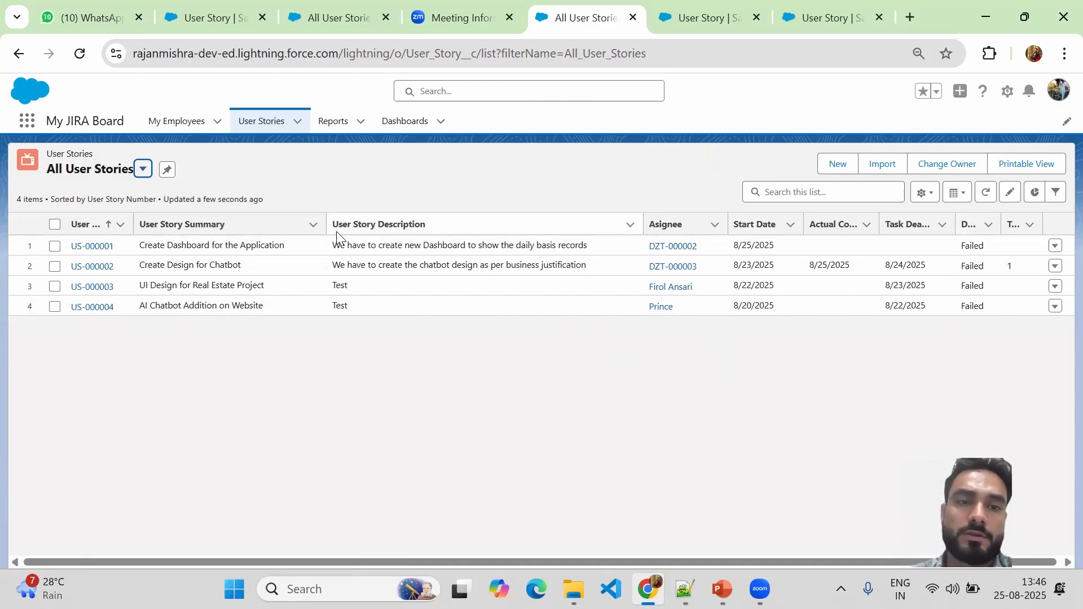
Narrow the Summary and Description columns and widen Deadline Status and Total Delays.
left_click_drag(327, 226, 290, 225)
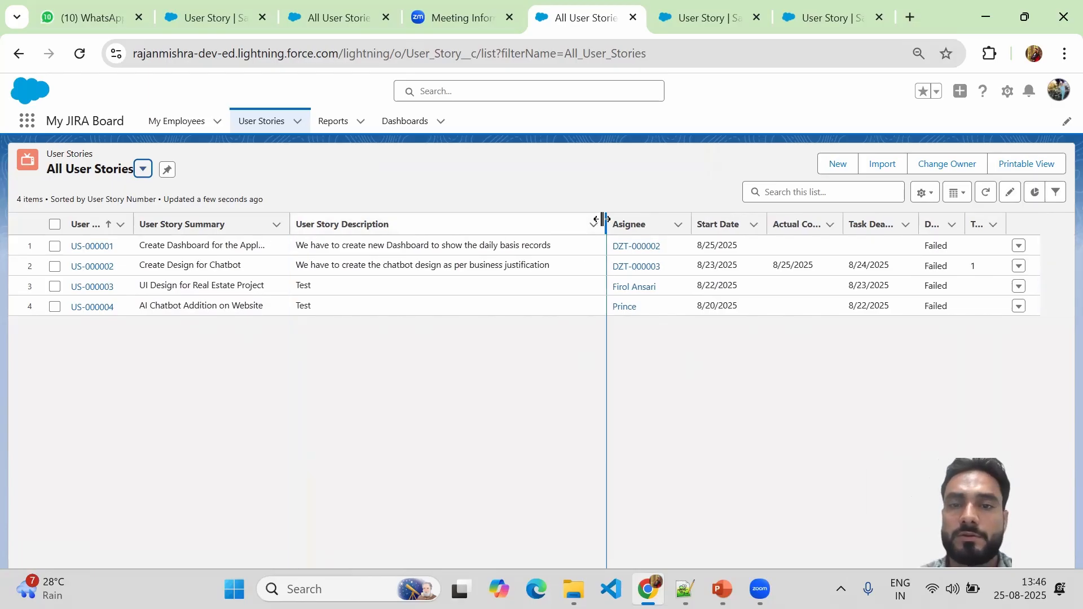
left_click_drag(603, 219, 543, 223)
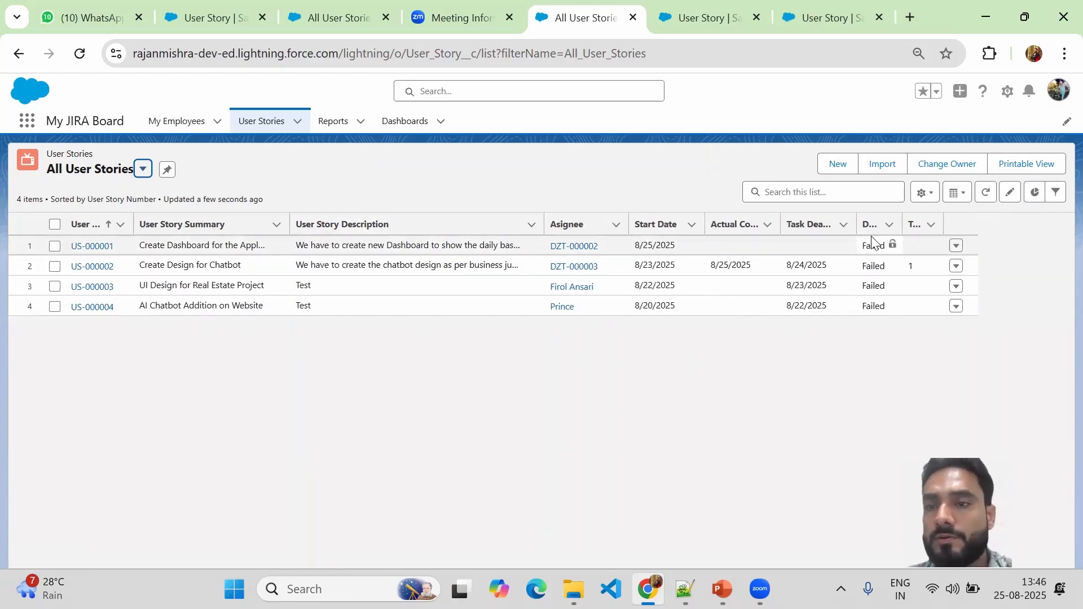
left_click_drag(901, 221, 955, 221)
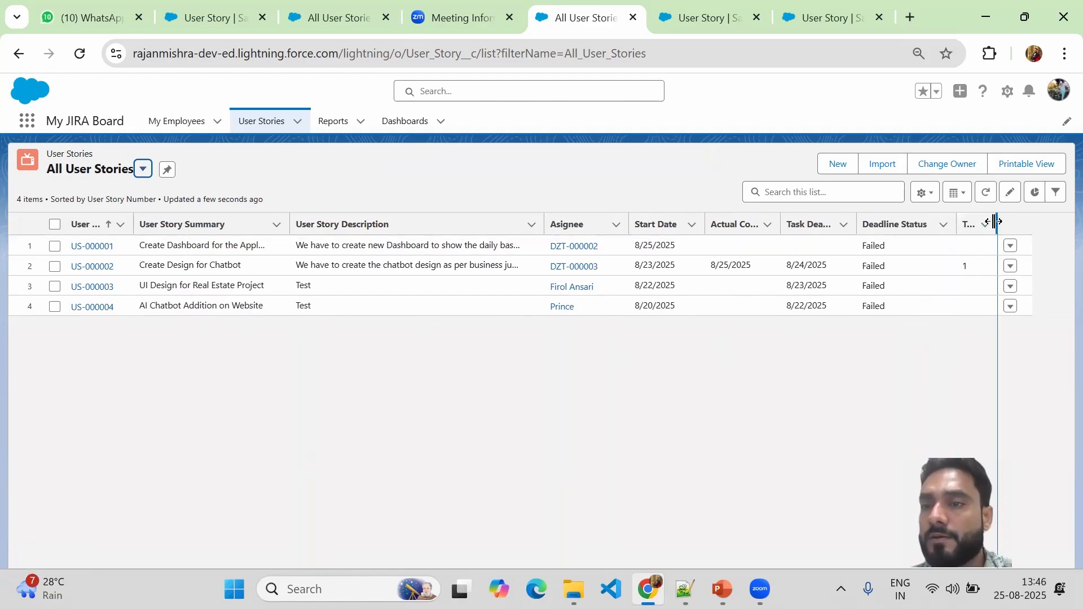
left_click_drag(1043, 220, 1045, 219)
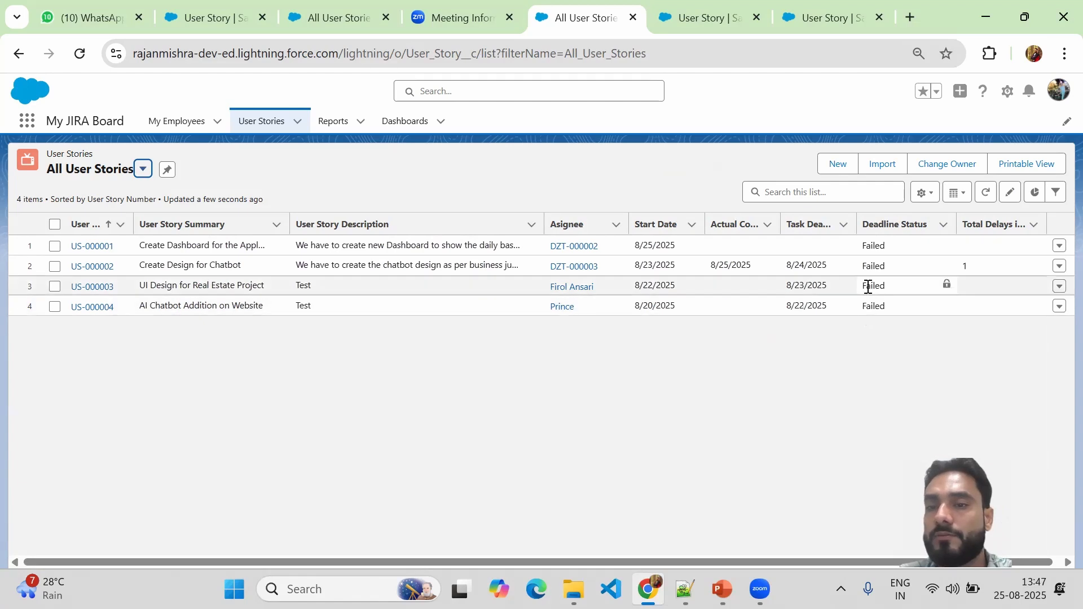
left_click_drag(863, 291, 891, 290)
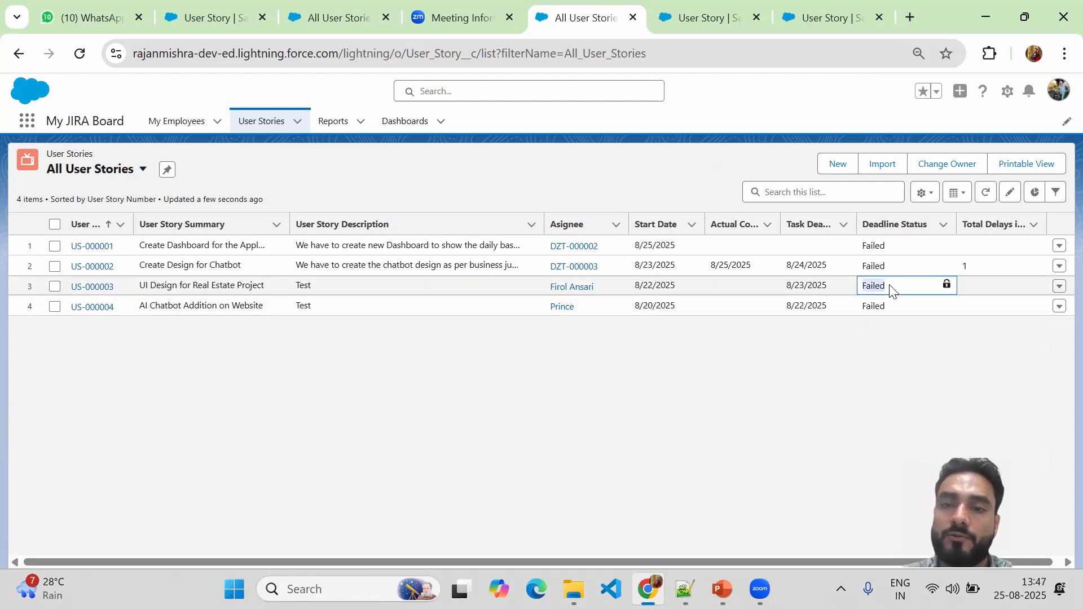
Open US-000003, set its Actual Completion Date to 8/25/2025, and save.
left_click(94, 292)
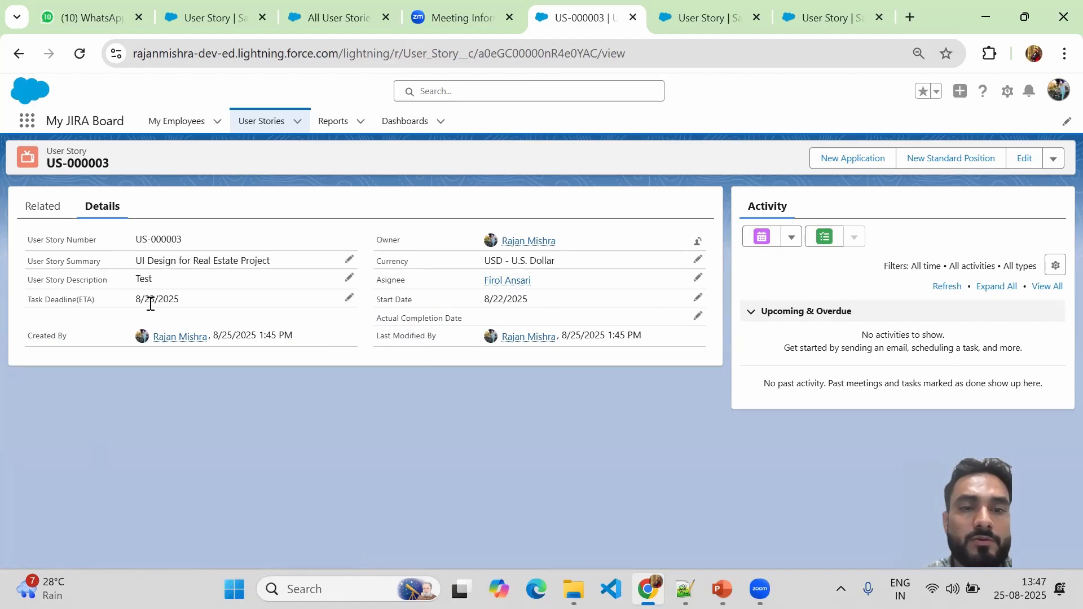
left_click(697, 317)
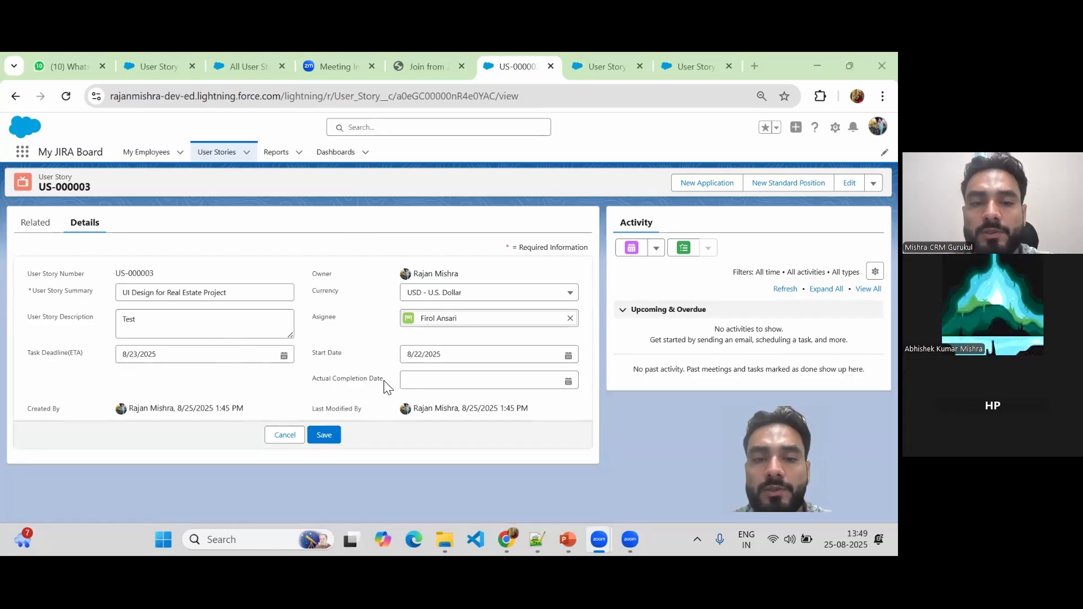
left_click(571, 382)
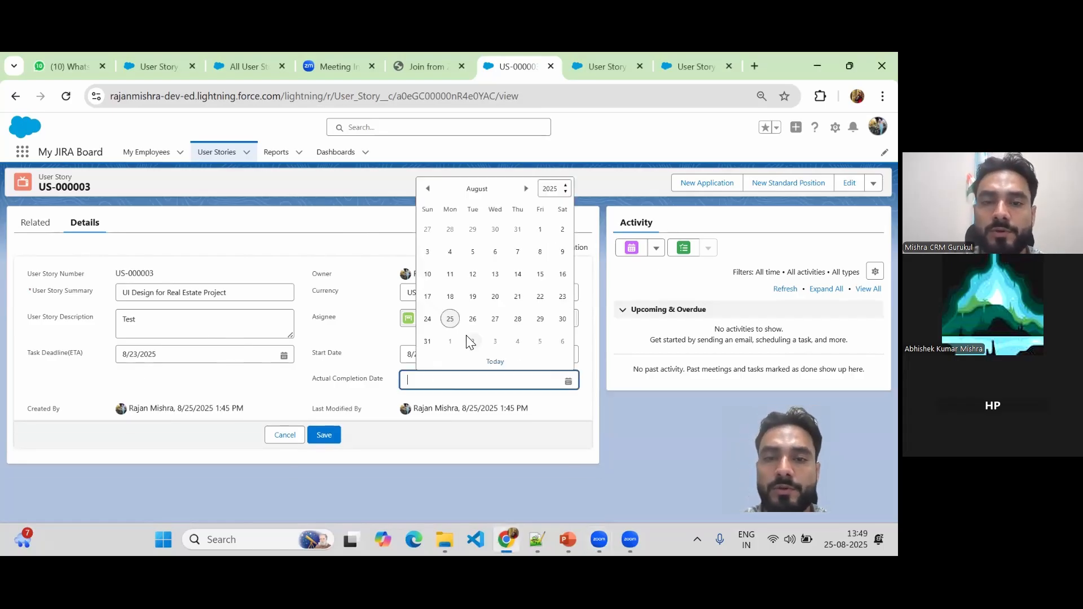
left_click(450, 320)
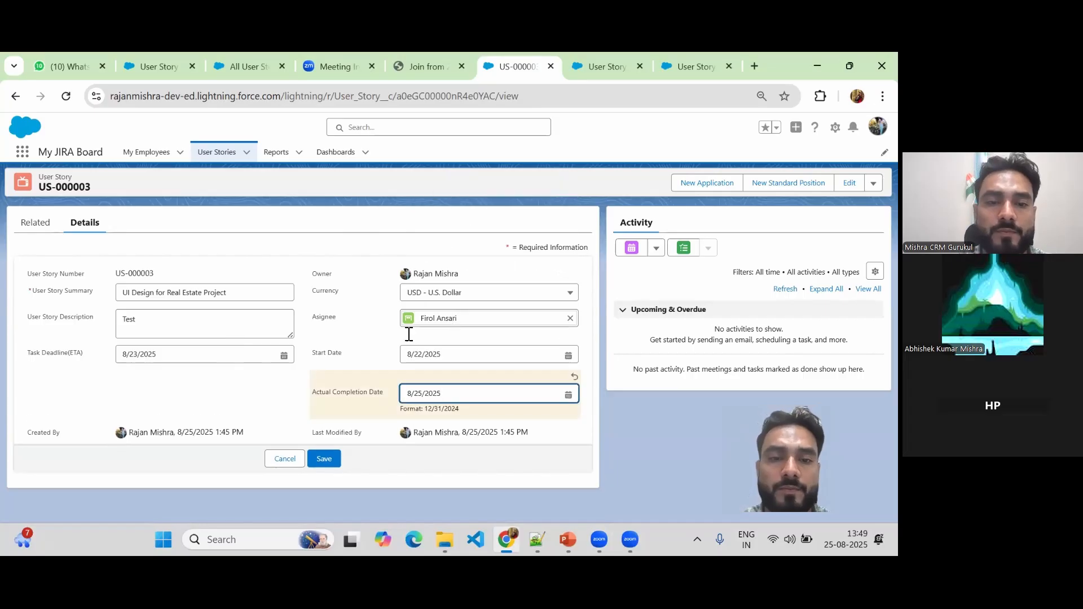
left_click(326, 459)
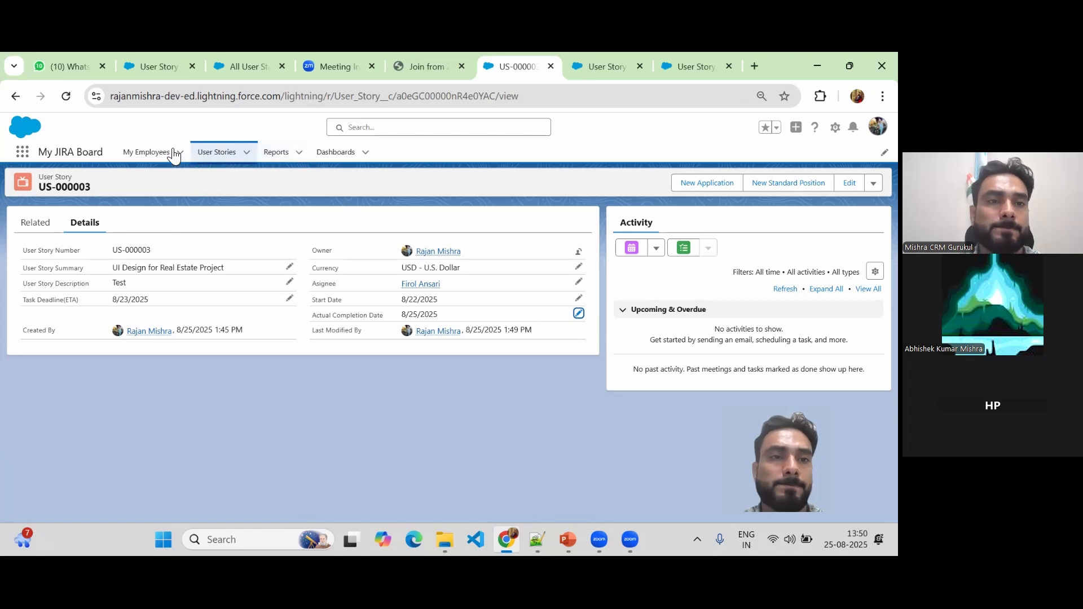
Return to User Stories and choose the All User Stories list view.
left_click(215, 152)
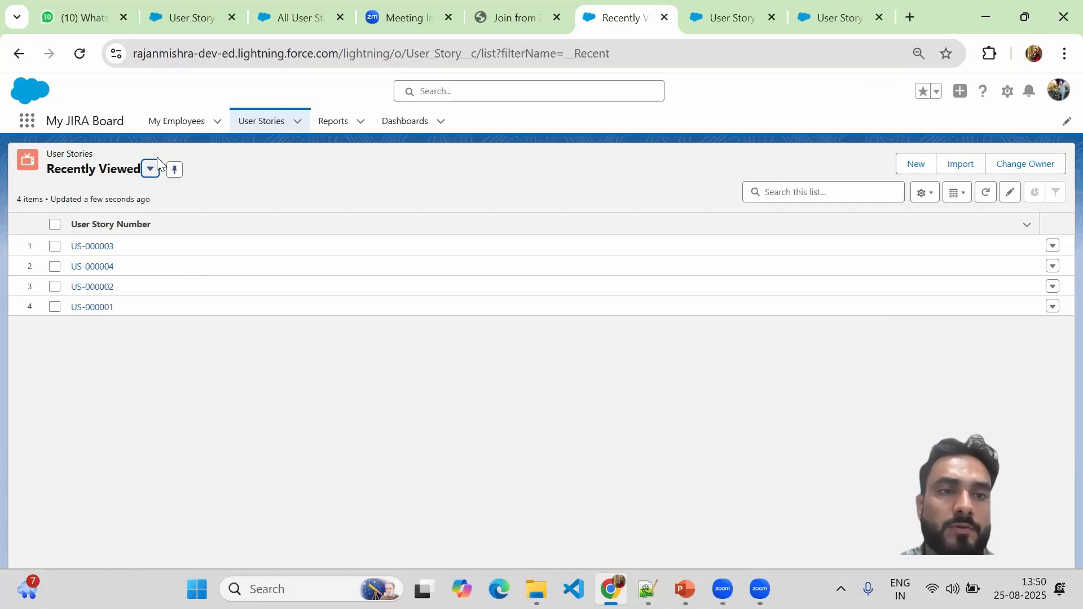
left_click(150, 169)
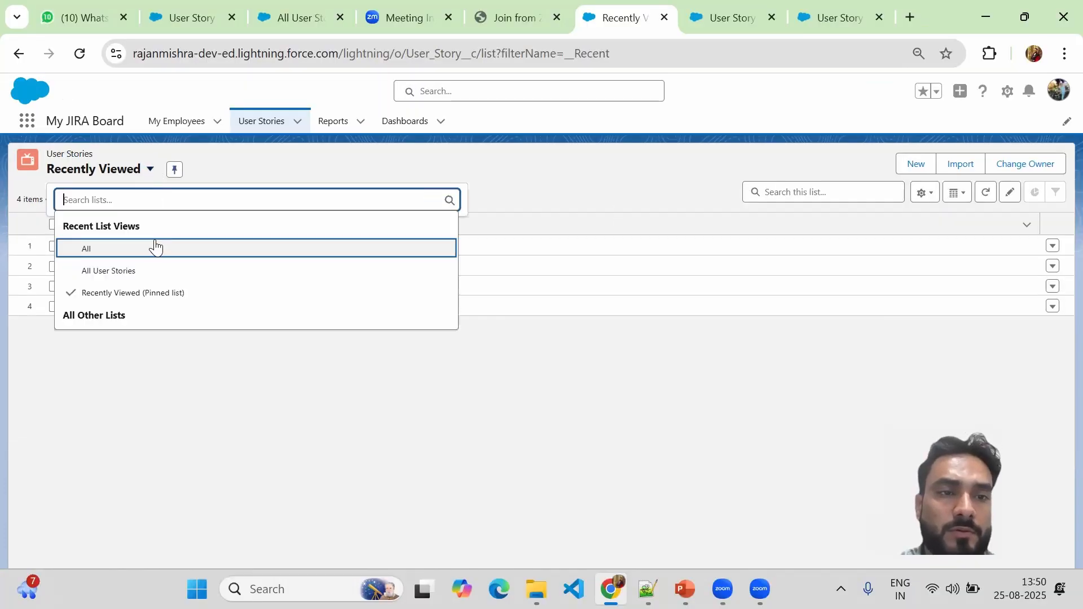
left_click(109, 272)
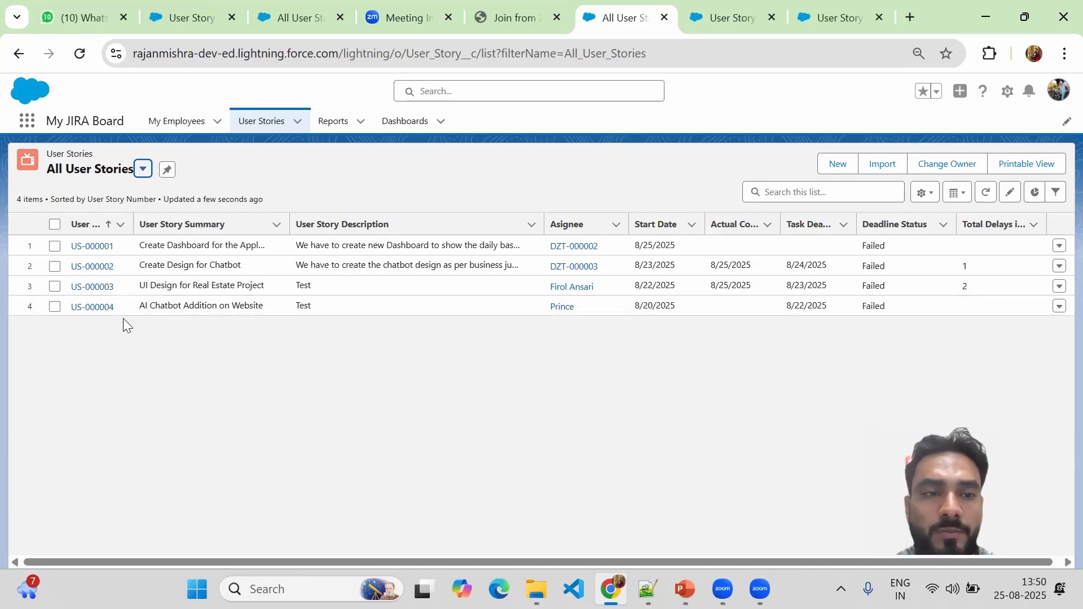
Open US-000004, set its Actual Completion Date to 8/25/2025, and save.
left_click(86, 308)
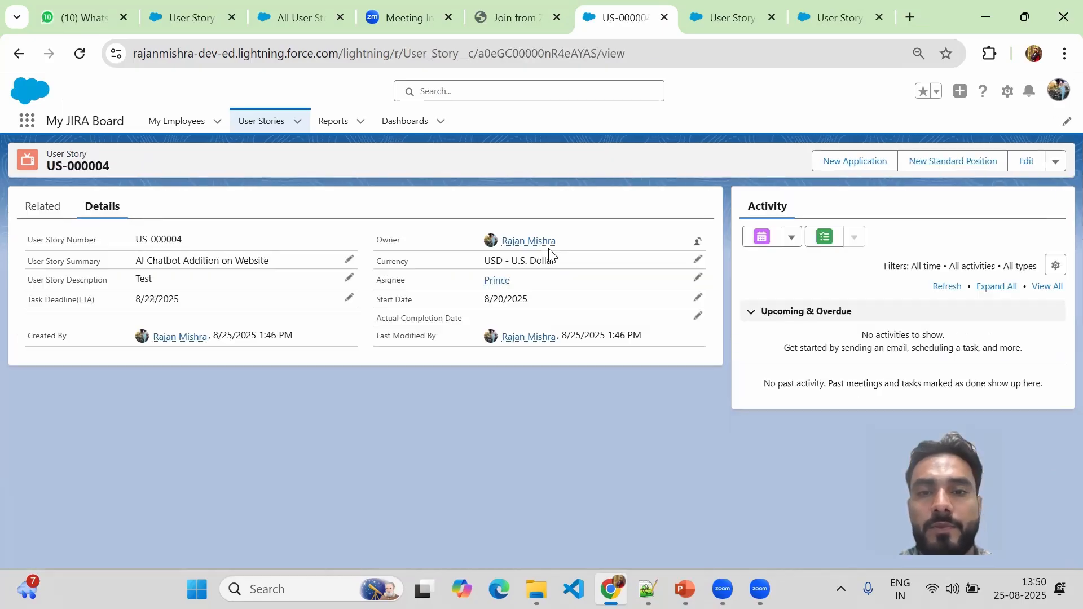
left_click(698, 316)
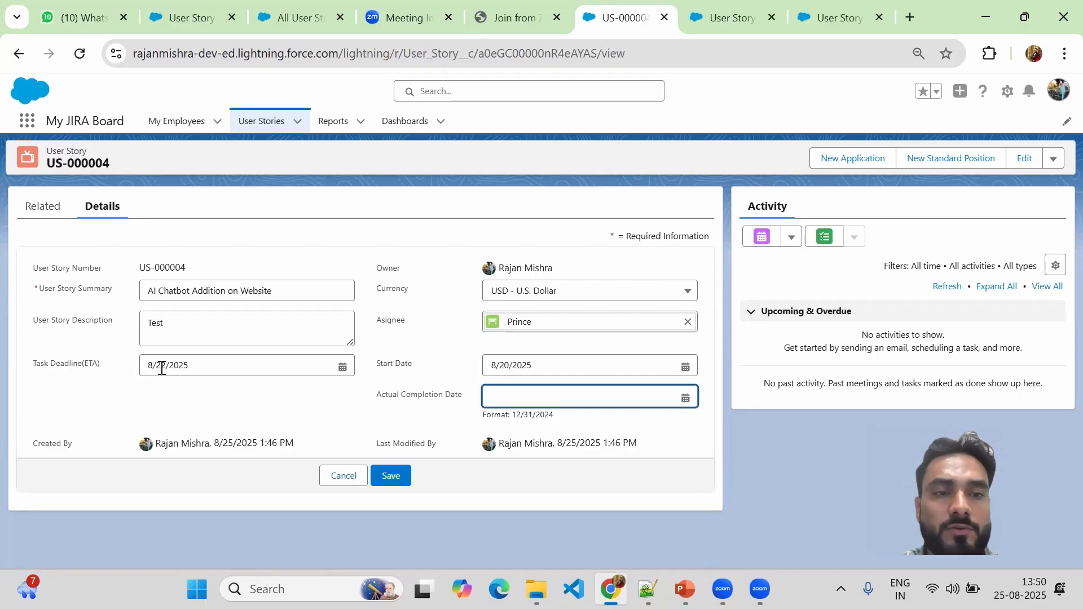
left_click(687, 399)
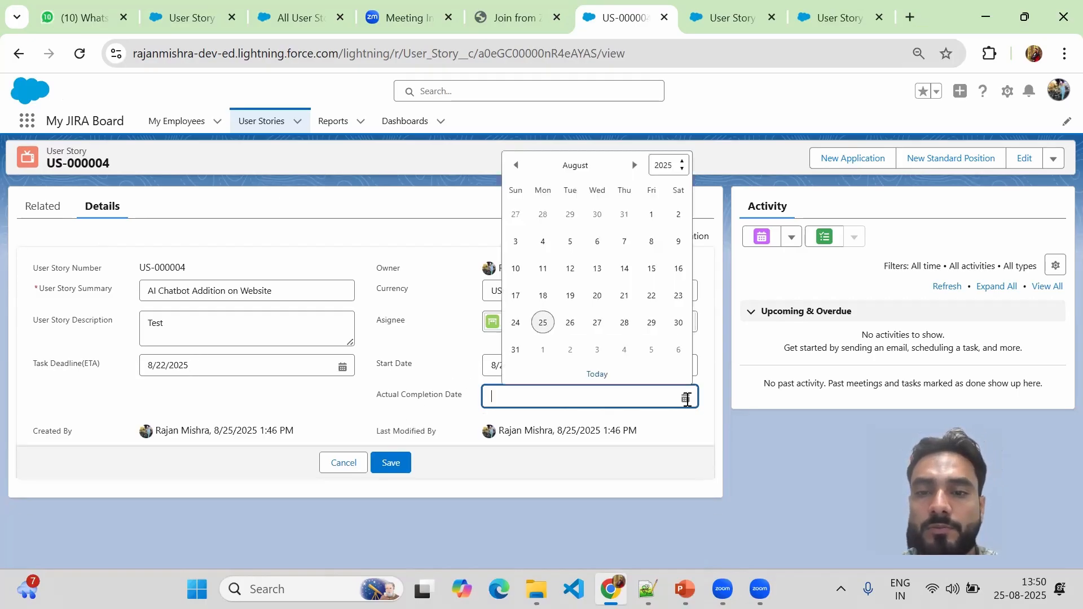
left_click(542, 323)
left_click(393, 500)
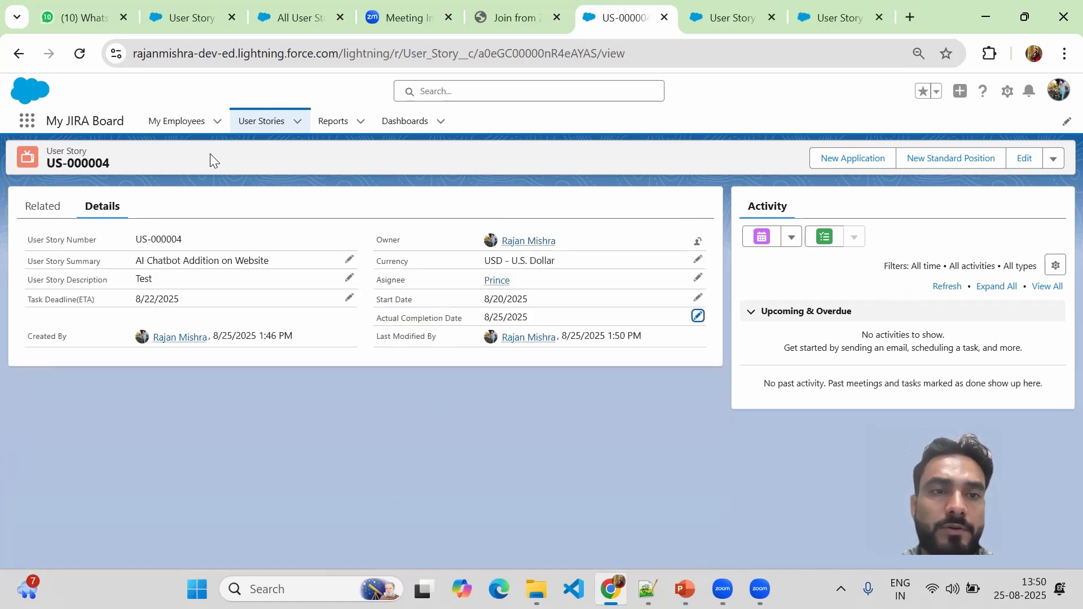
left_click(259, 123)
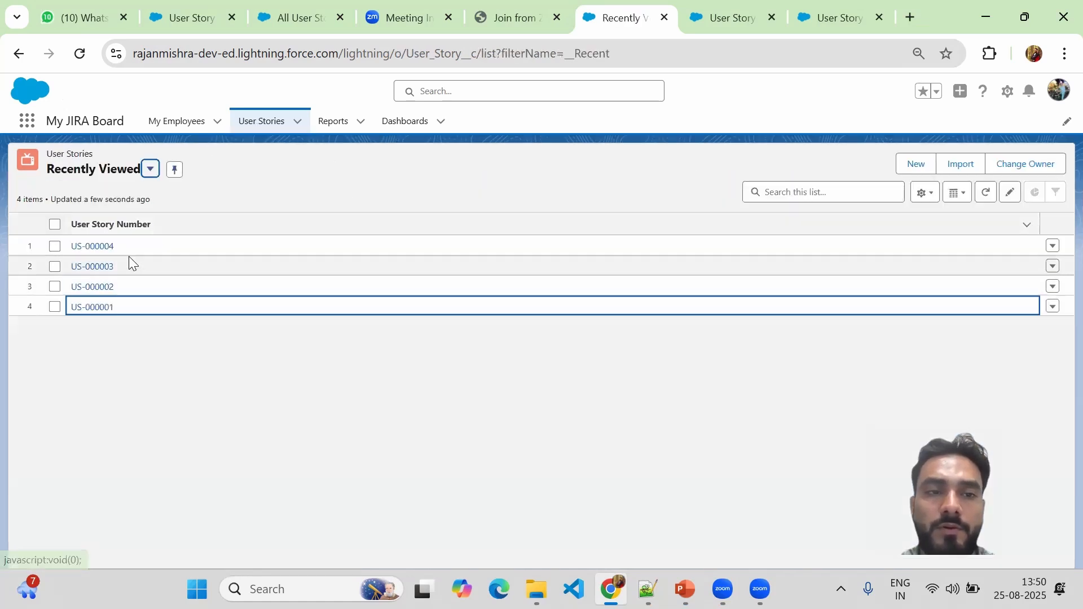
Switch to the All User Stories list view and widen the Total Delays and Task Deadline(ETA) columns.
left_click(150, 168)
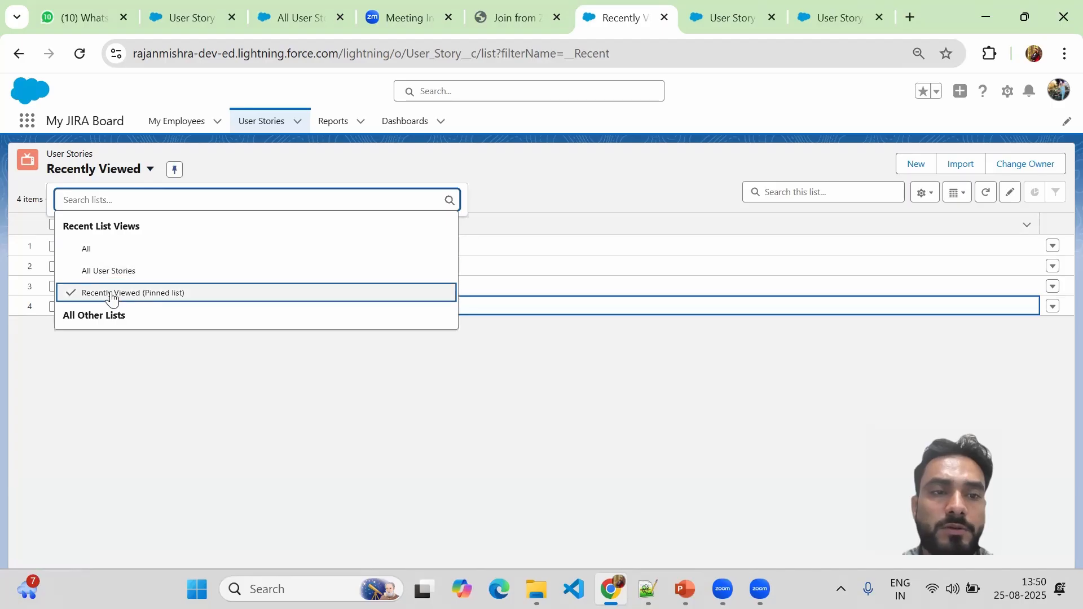
left_click(99, 270)
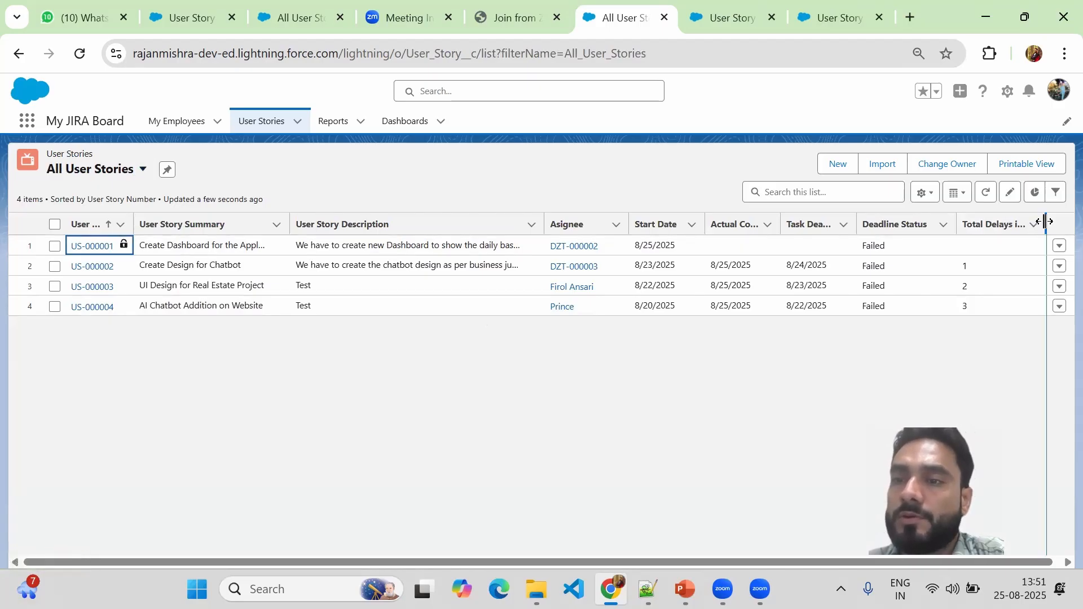
left_click_drag(1058, 228, 1080, 226)
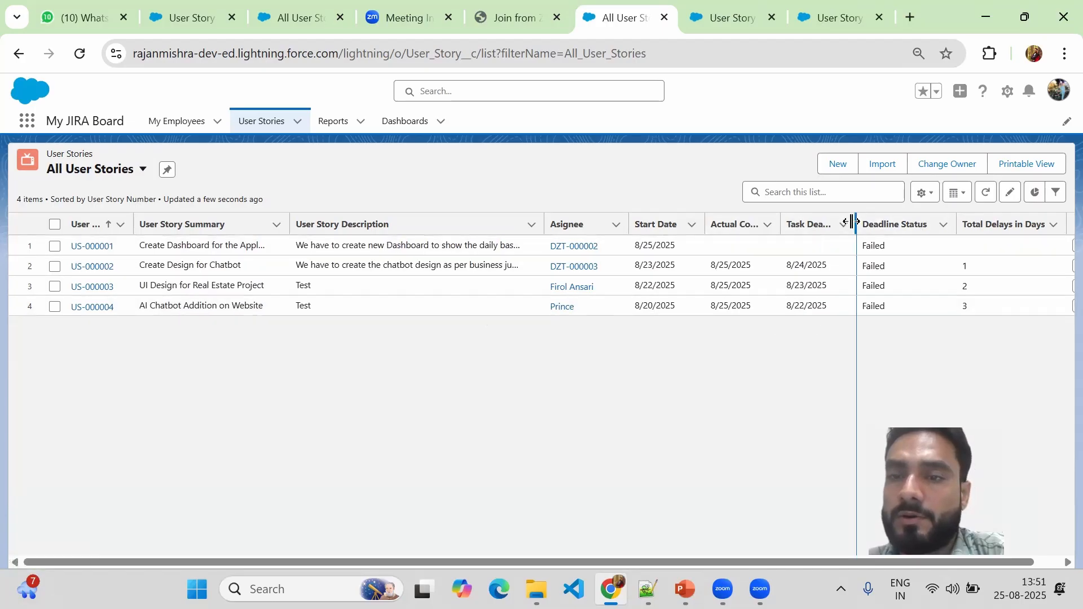
left_click_drag(854, 221, 888, 222)
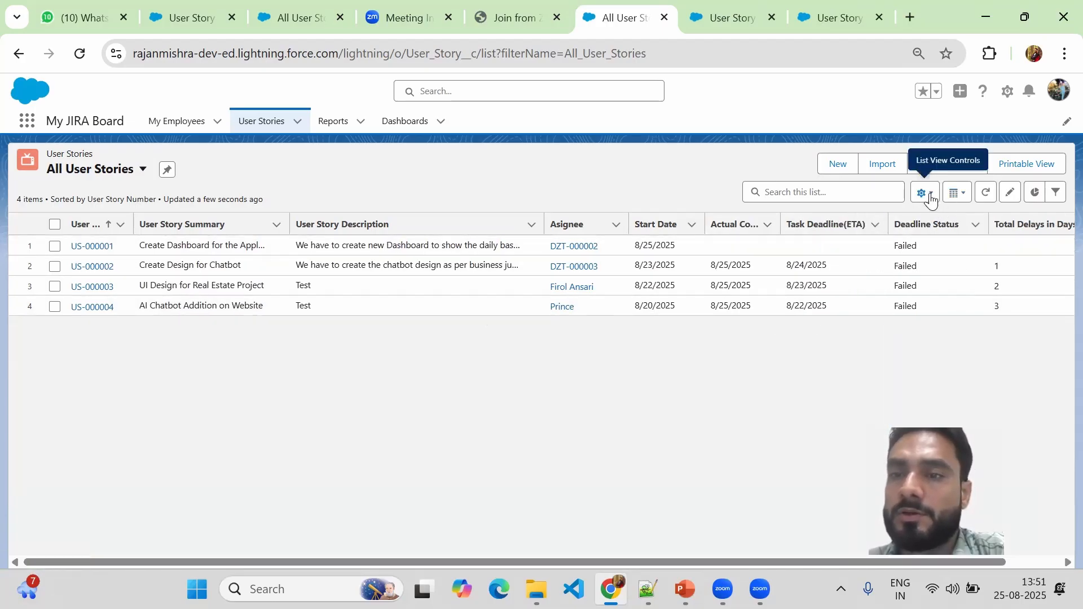
In the list's displayed fields, move Task Deadline(ETA) up one place ahead of Actual Completion Date and save.
left_click(927, 194)
left_click(877, 321)
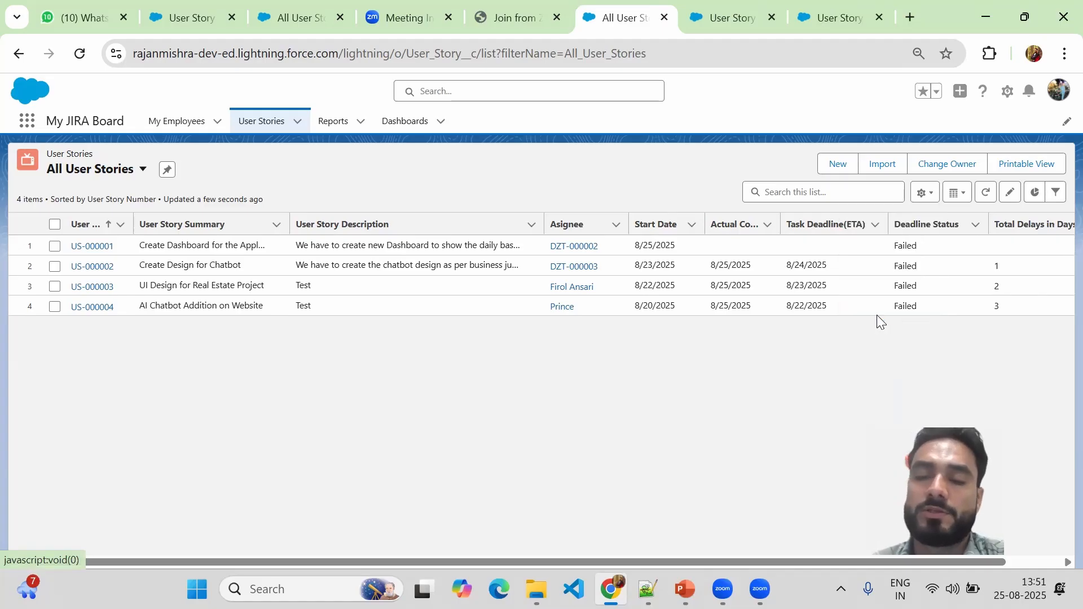
left_click_drag(779, 335, 773, 368)
left_click(595, 360)
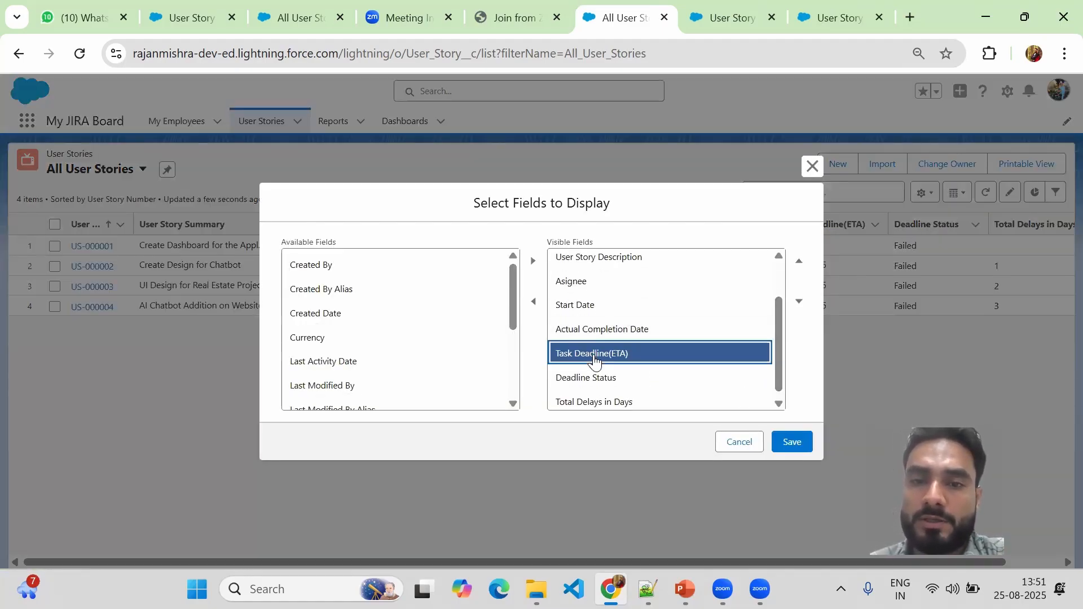
left_click(798, 261)
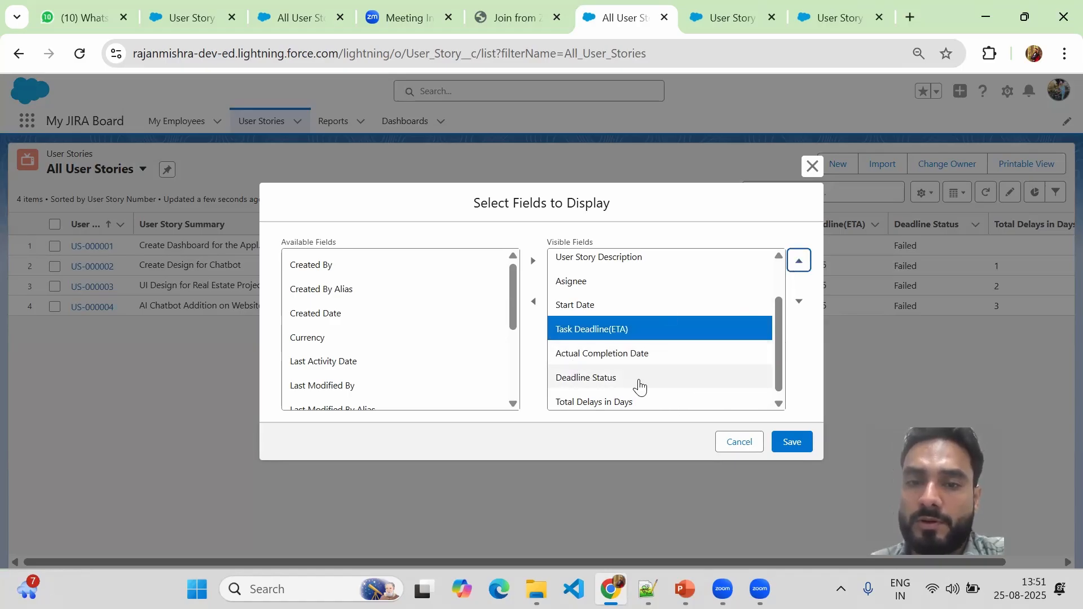
left_click_drag(778, 378, 780, 391)
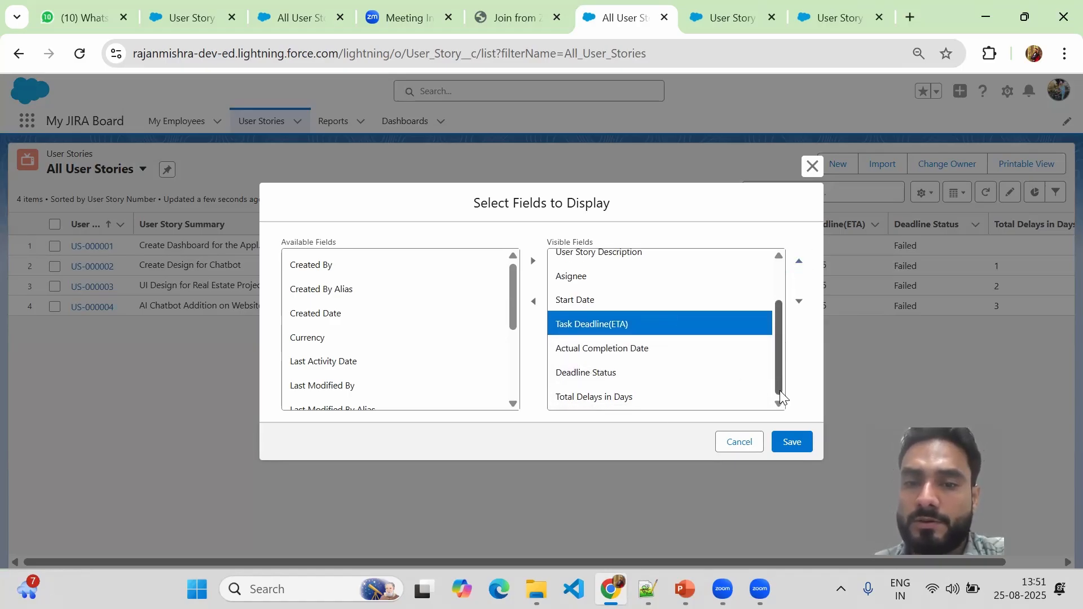
left_click(793, 441)
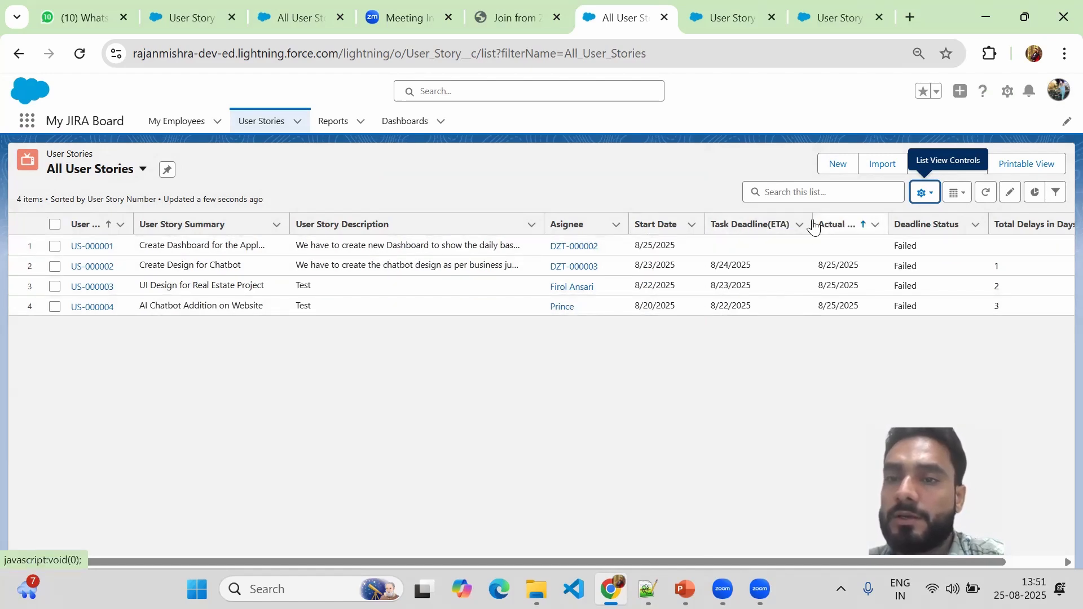
Widen the Actual Completion Date column, then check US-000003's Failed status and US-000004's start and deadline dates.
left_click_drag(889, 224, 926, 223)
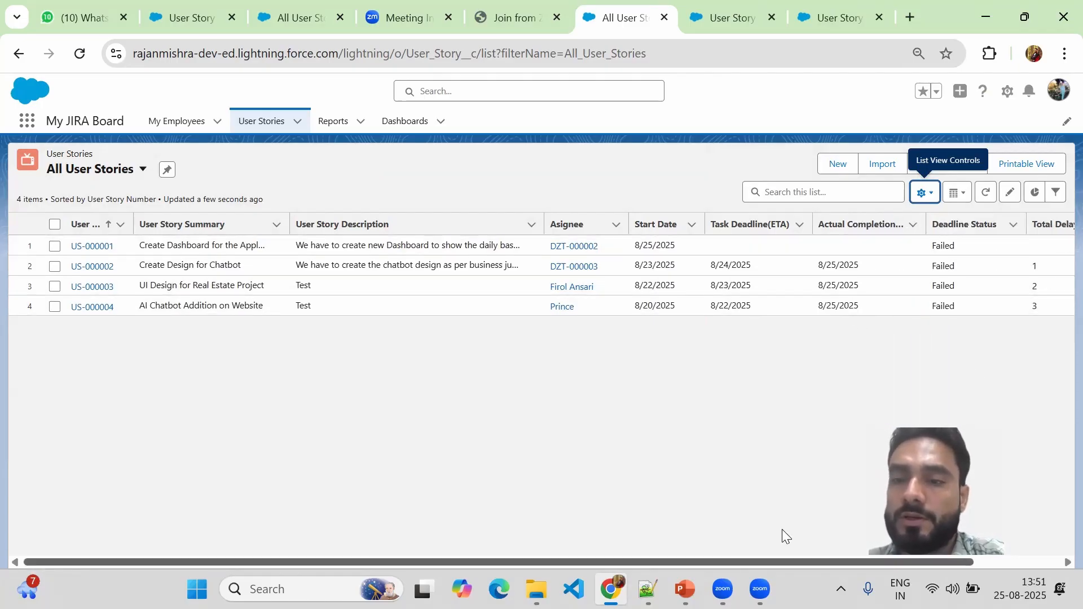
scroll(806, 541, "right", 3)
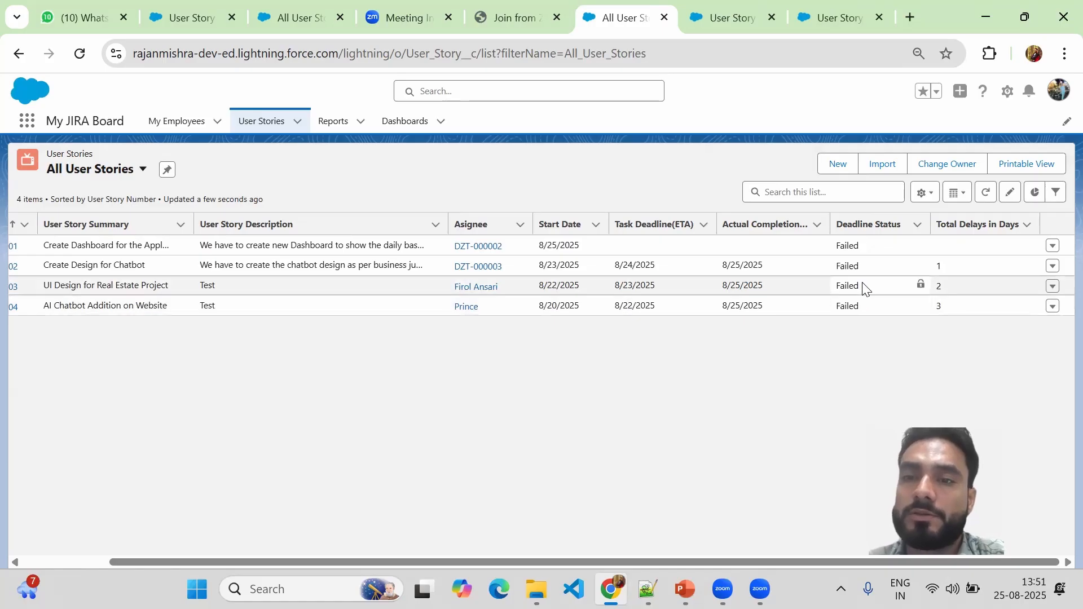
left_click(838, 286)
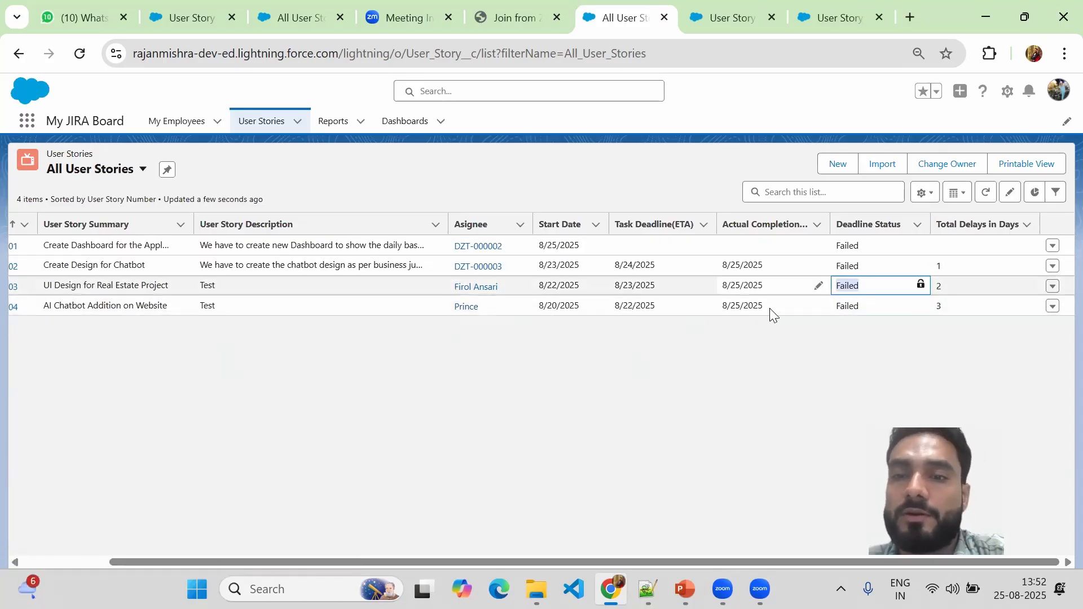
left_click(557, 306)
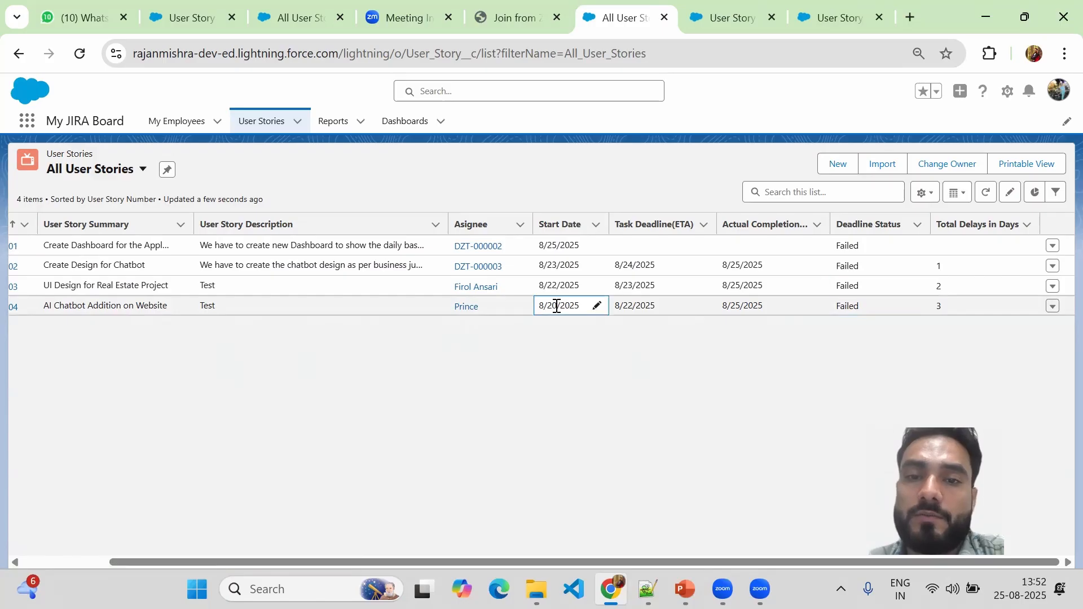
left_click(632, 305)
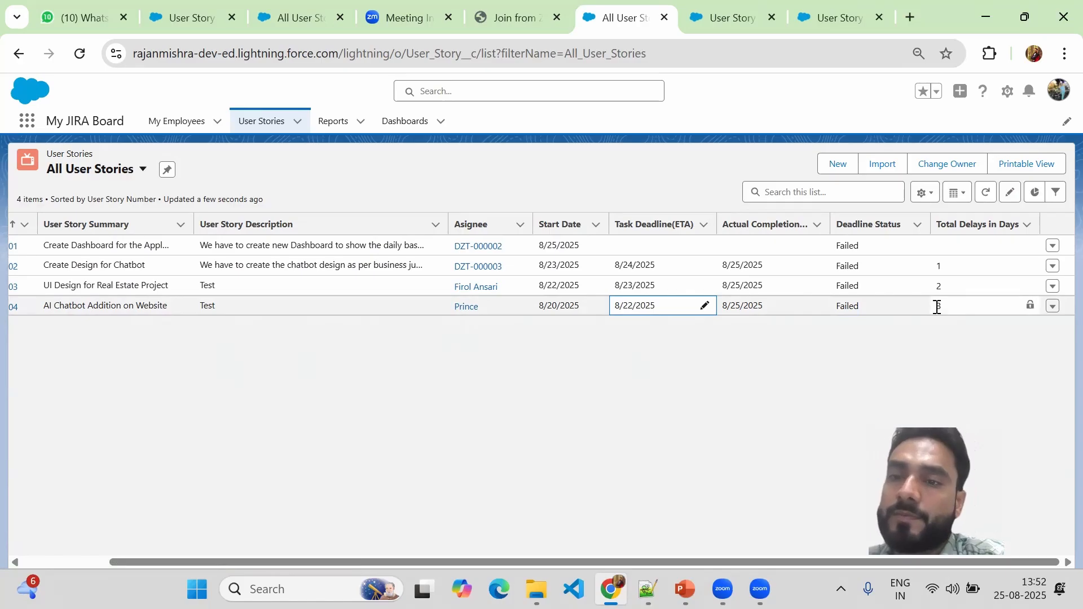
left_click(868, 359)
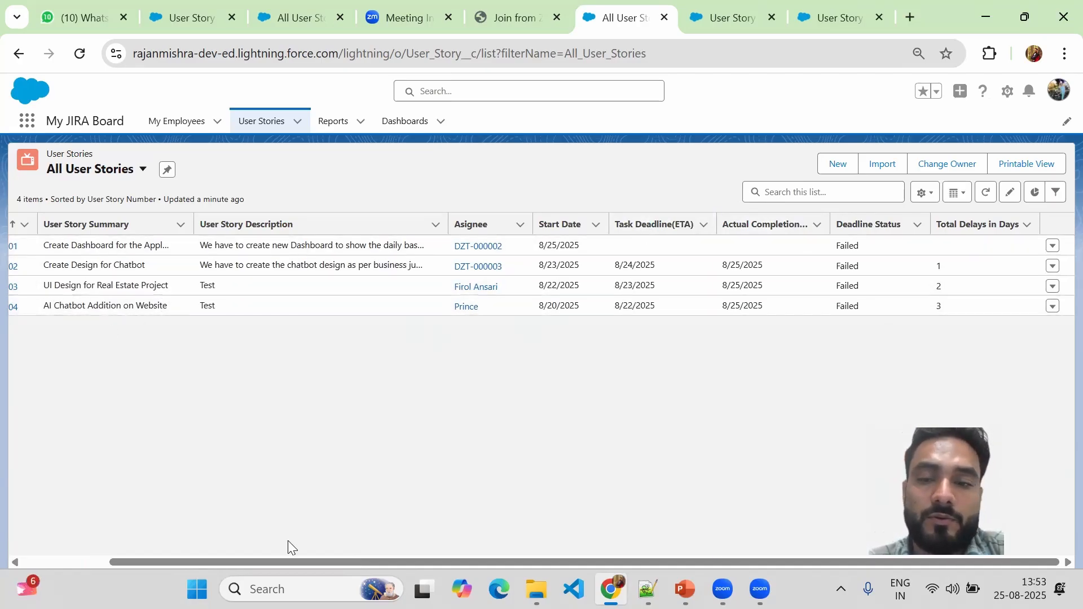
left_click_drag(849, 562, 290, 378)
Open US-000003 and change its Actual Completion Date to 8/23/2025 from the calendar.
left_click(96, 288)
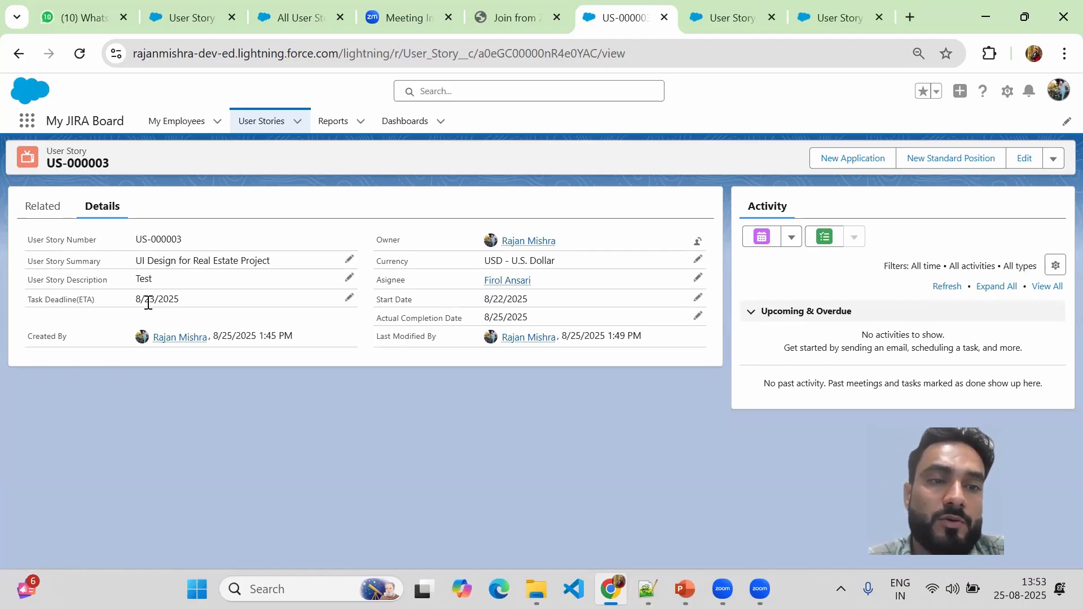
left_click(697, 319)
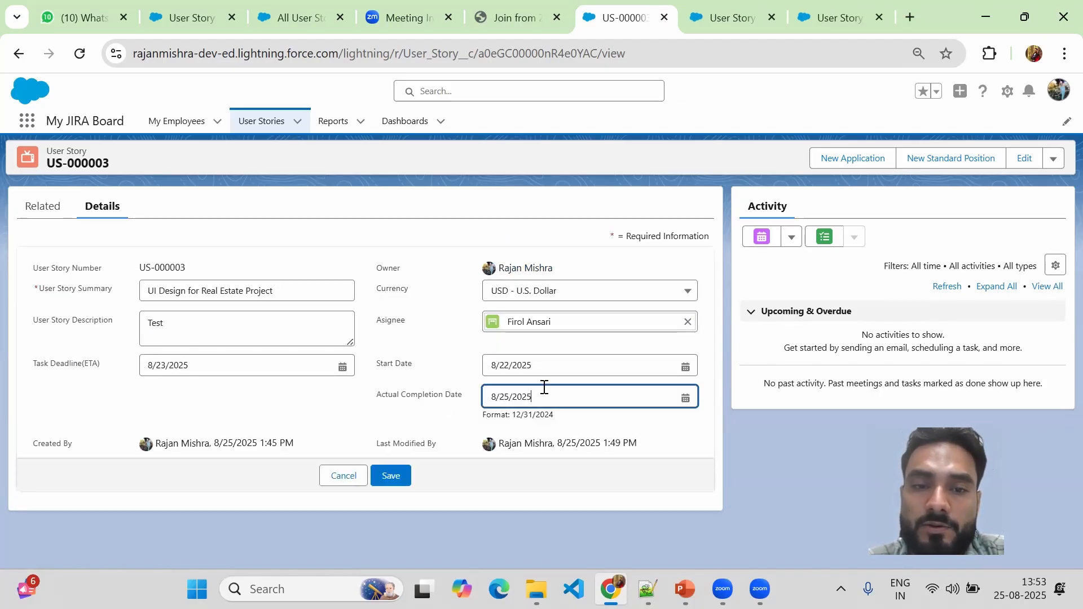
left_click(686, 399)
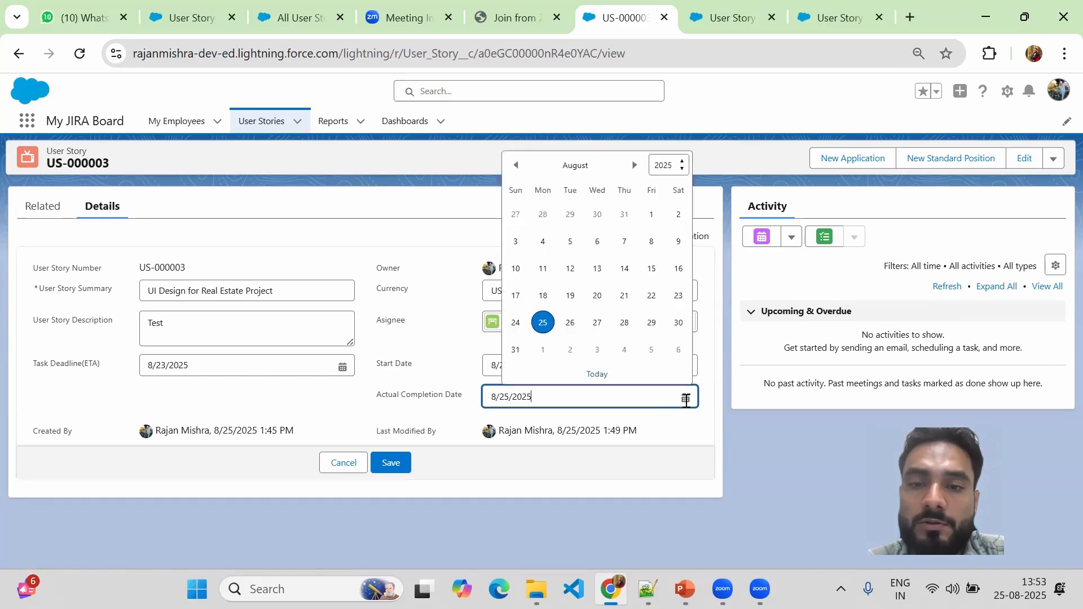
left_click(679, 297)
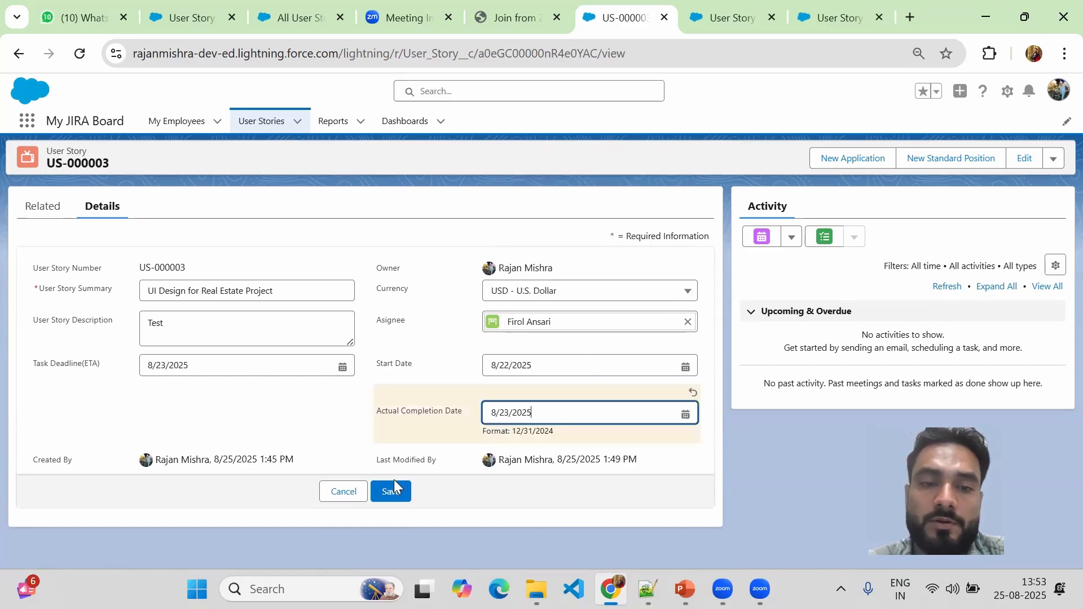
key("Return")
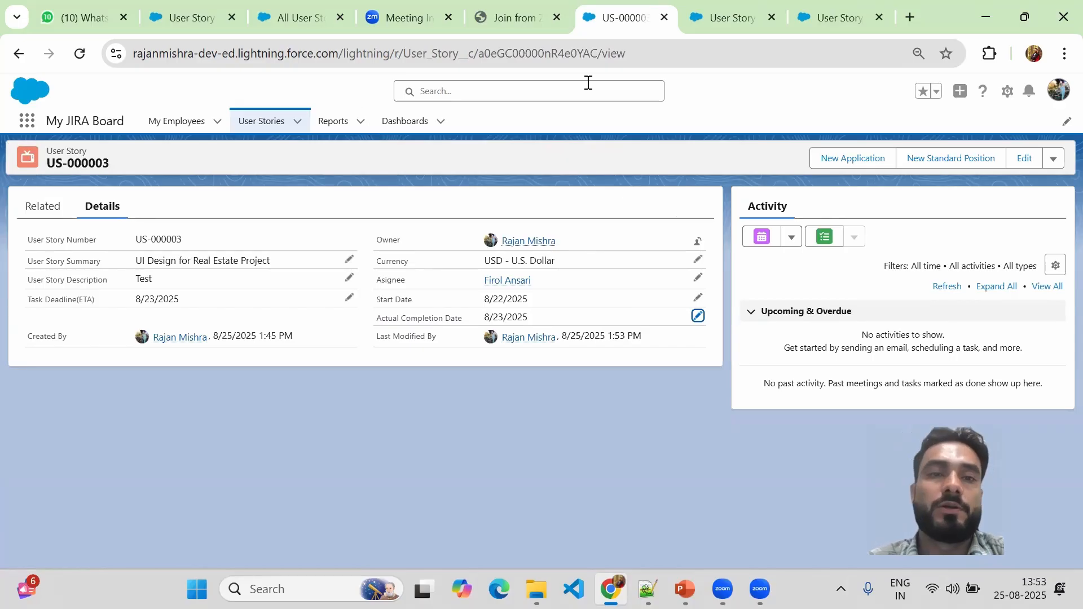
left_click(262, 119)
left_click(151, 170)
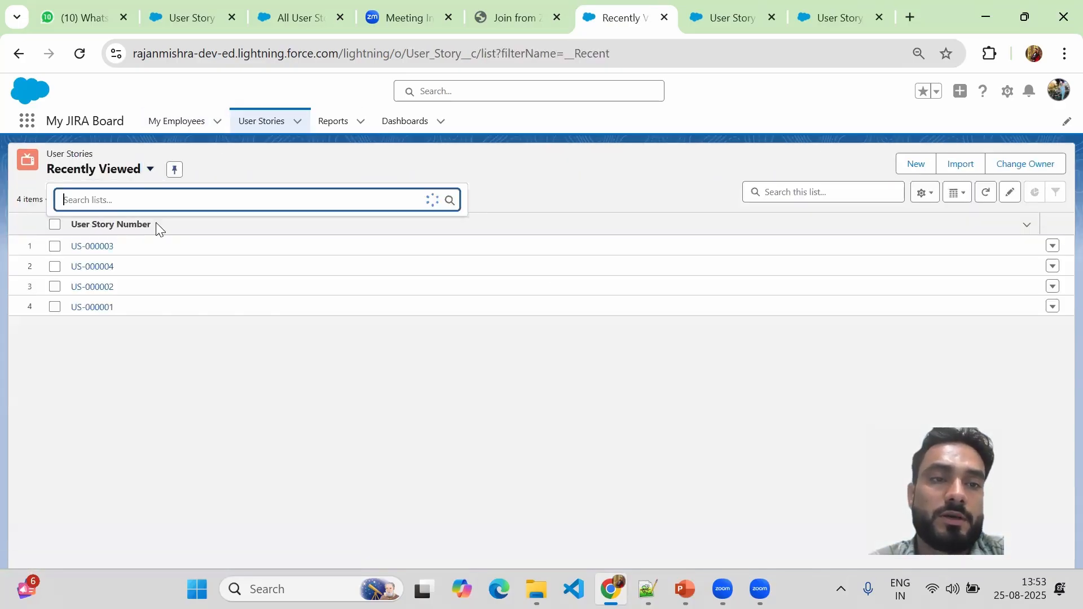
left_click(134, 272)
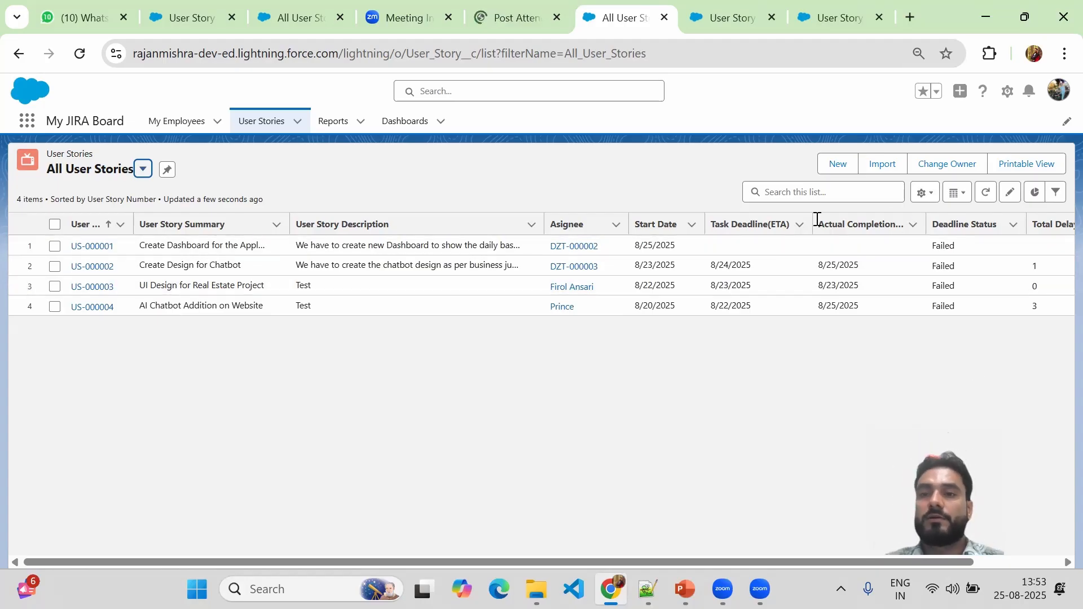
left_click(950, 285)
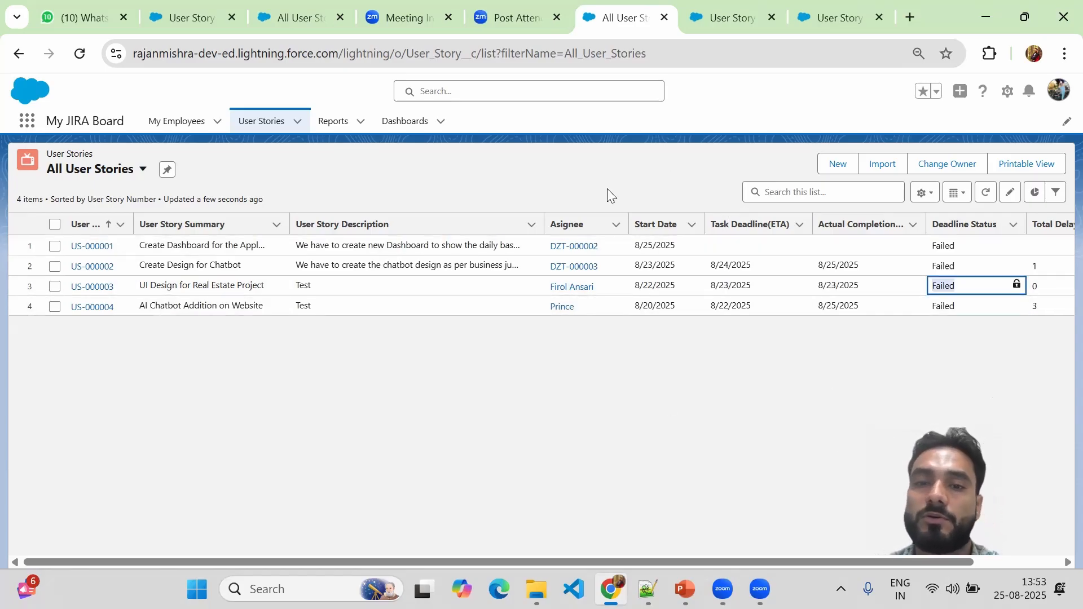
left_click(80, 54)
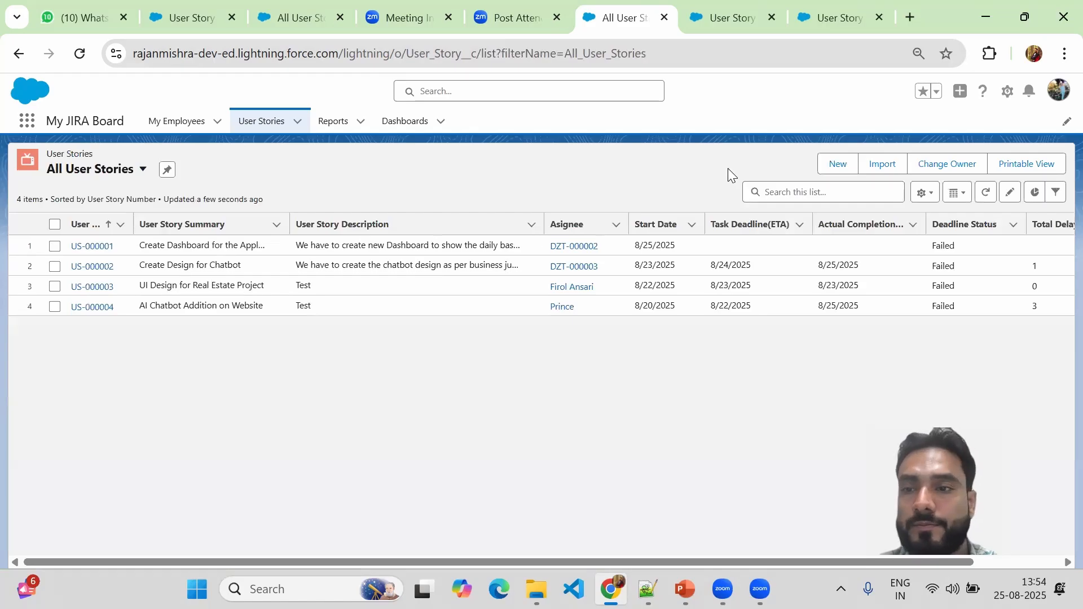
left_click(941, 286)
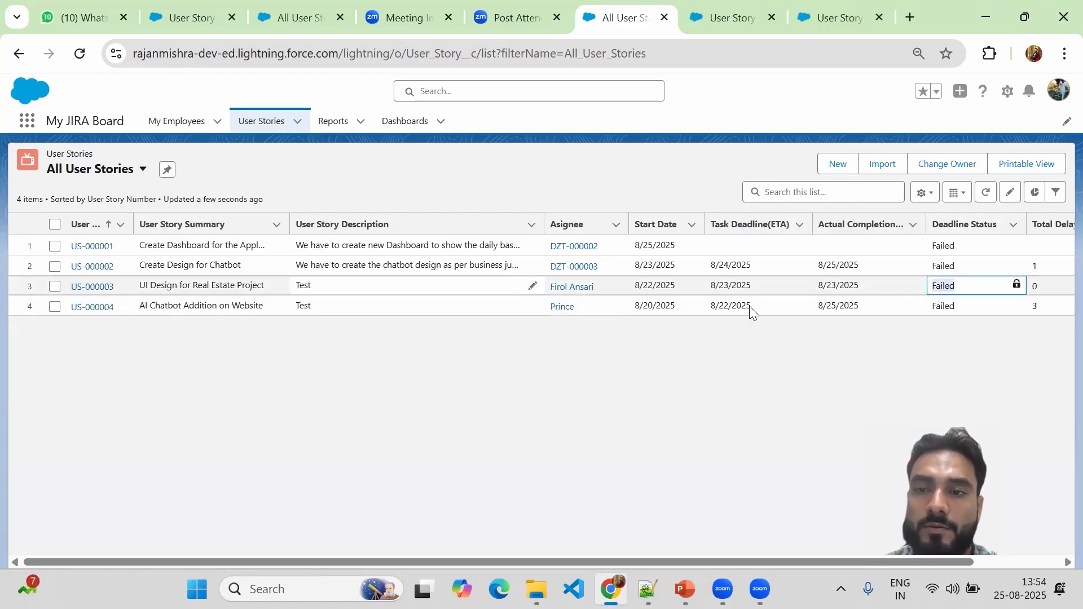
left_click(664, 160)
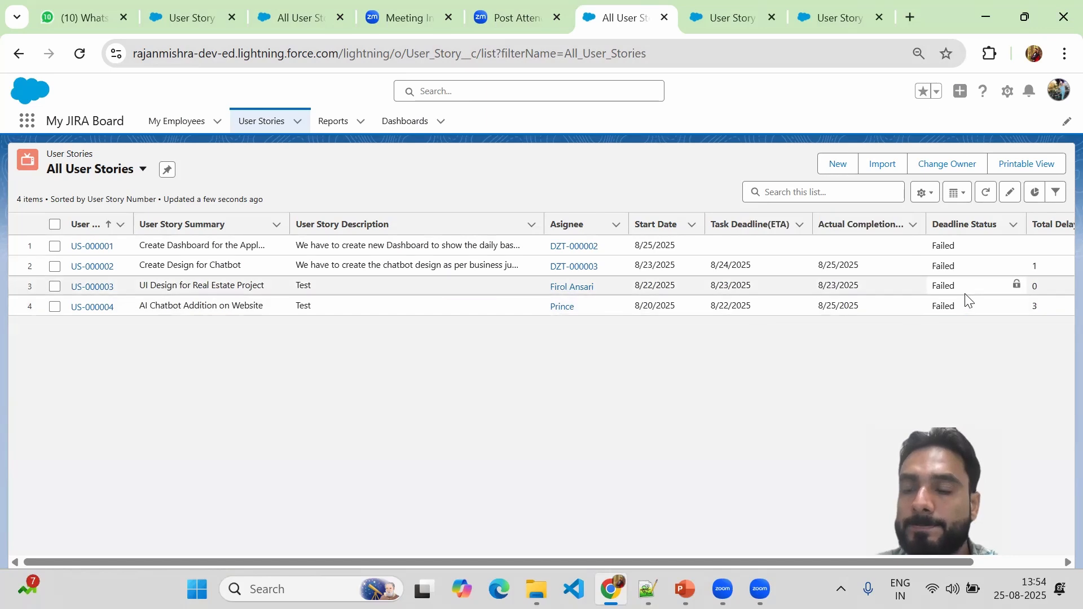
left_click(949, 286)
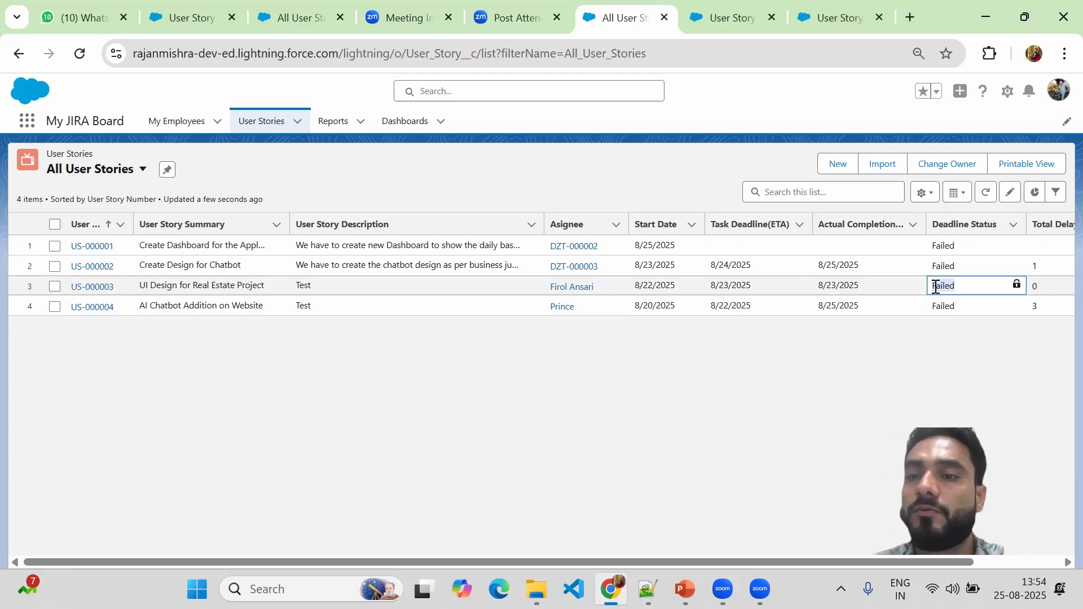
left_click_drag(936, 287, 947, 286)
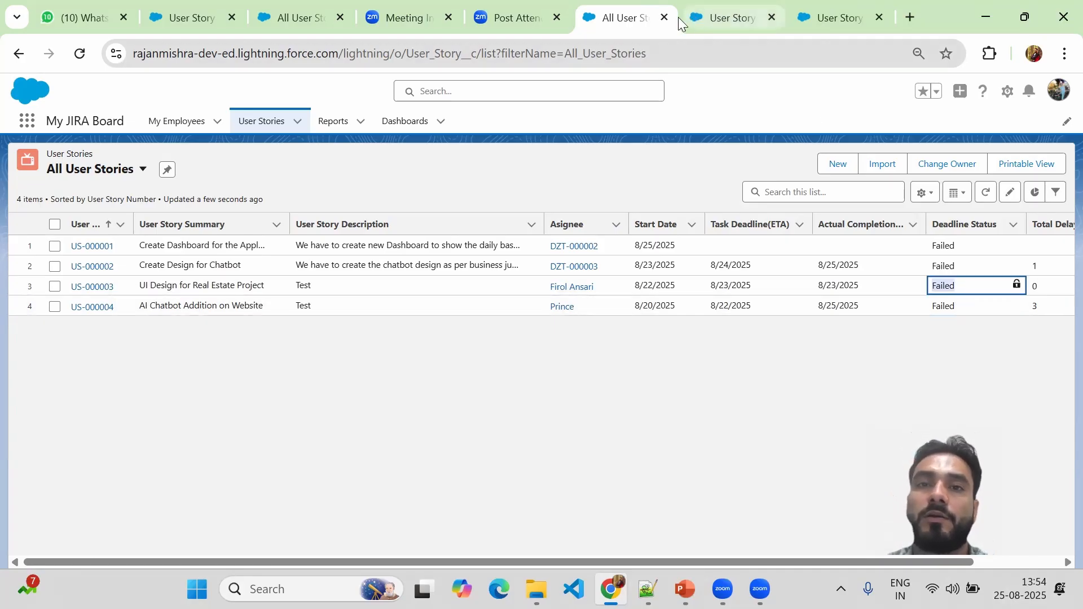
Go to the User Story object's Fields & Relationships list in Setup, which shows Deadline Status.
left_click(707, 19)
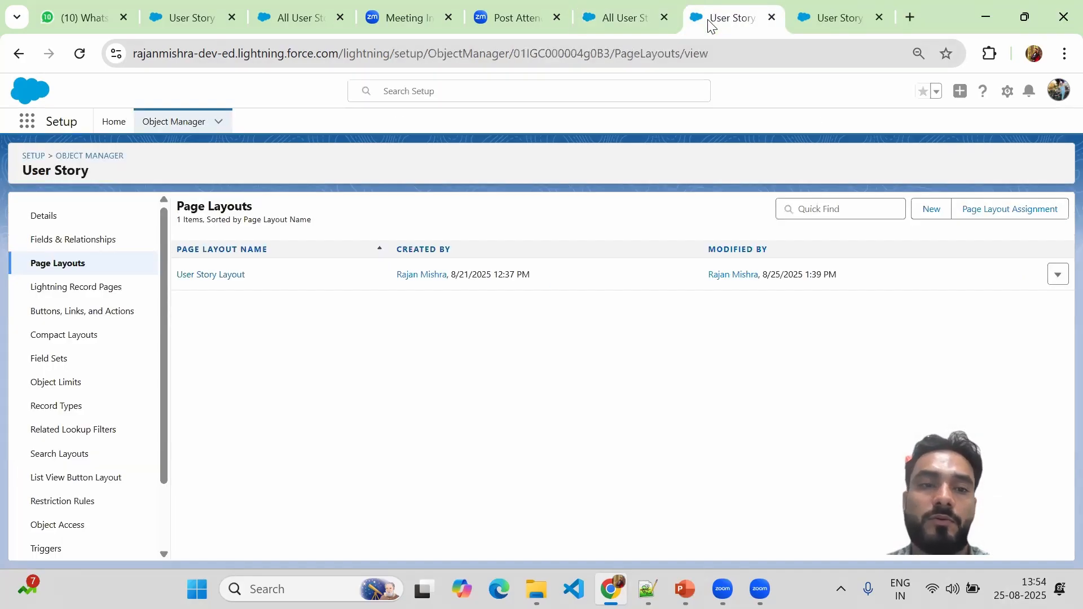
left_click(825, 21)
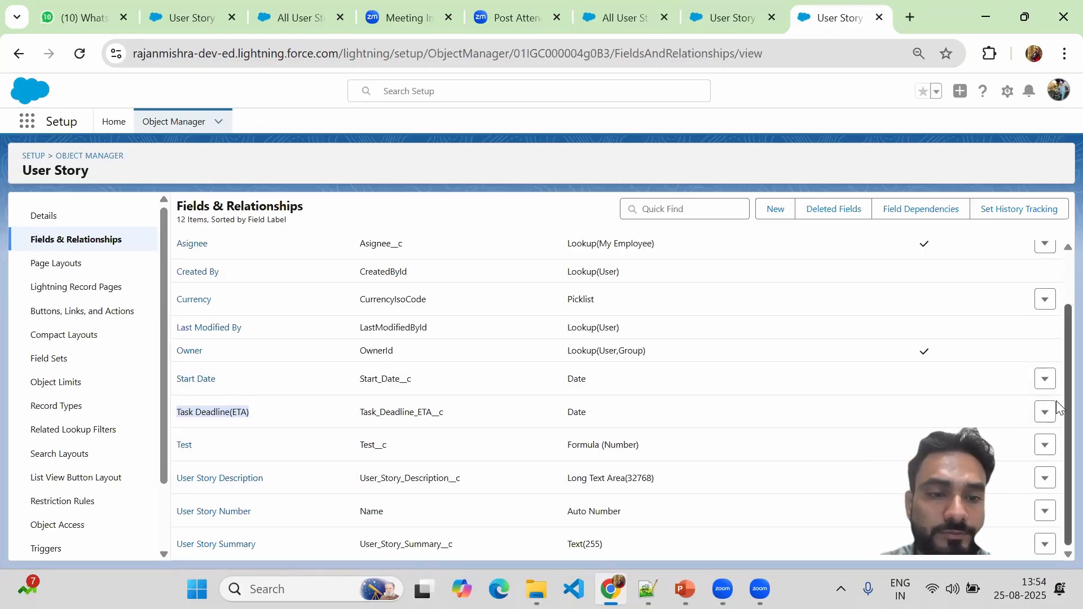
scroll(1057, 350, "up", 2)
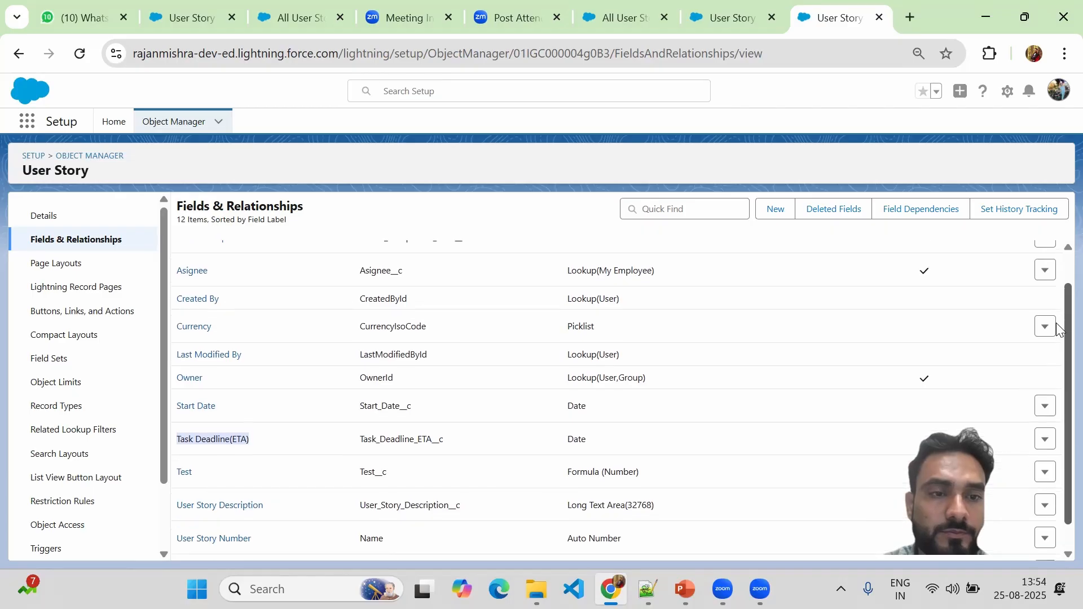
scroll(1058, 271, "down", 1)
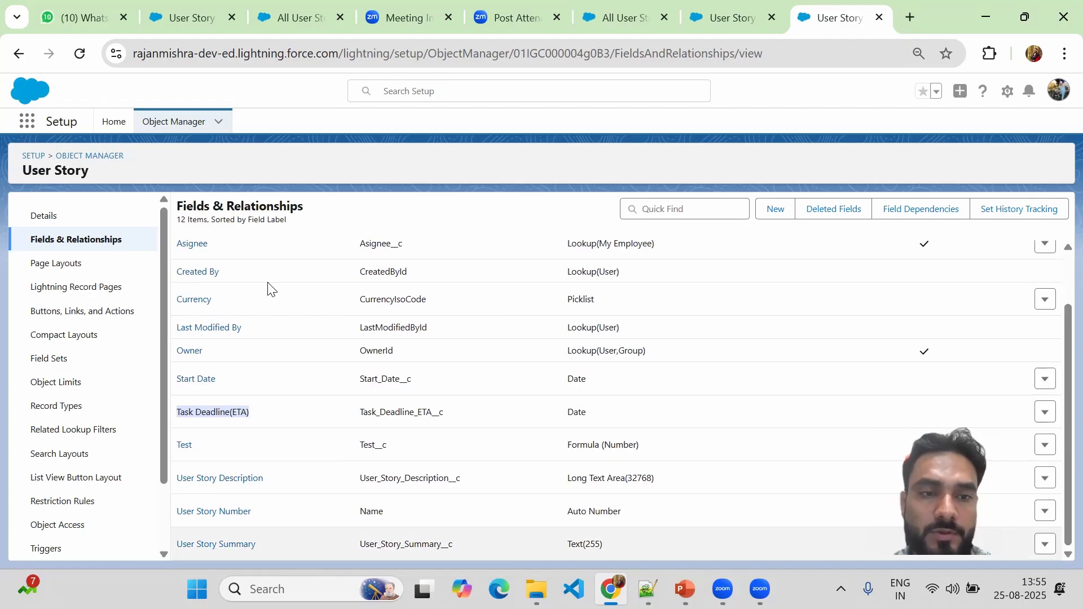
left_click(729, 19)
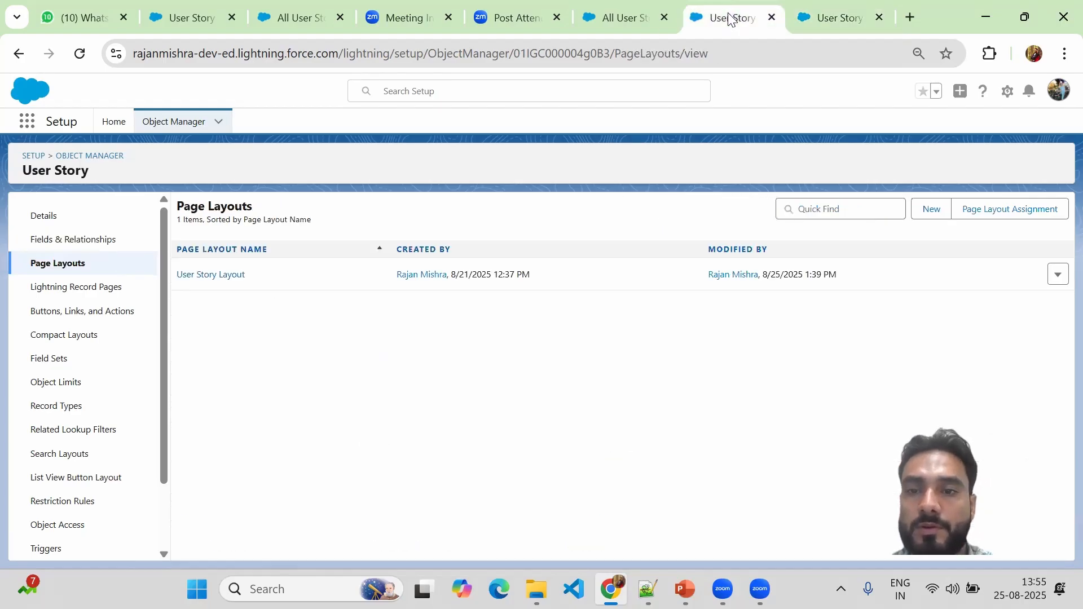
left_click(632, 9)
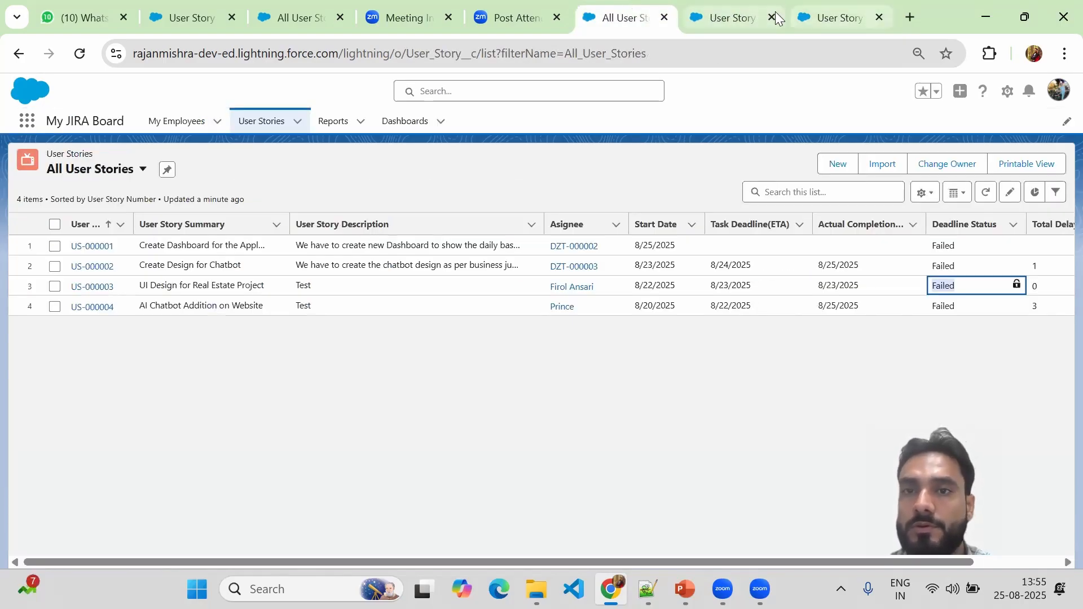
key("ctrl+Tab")
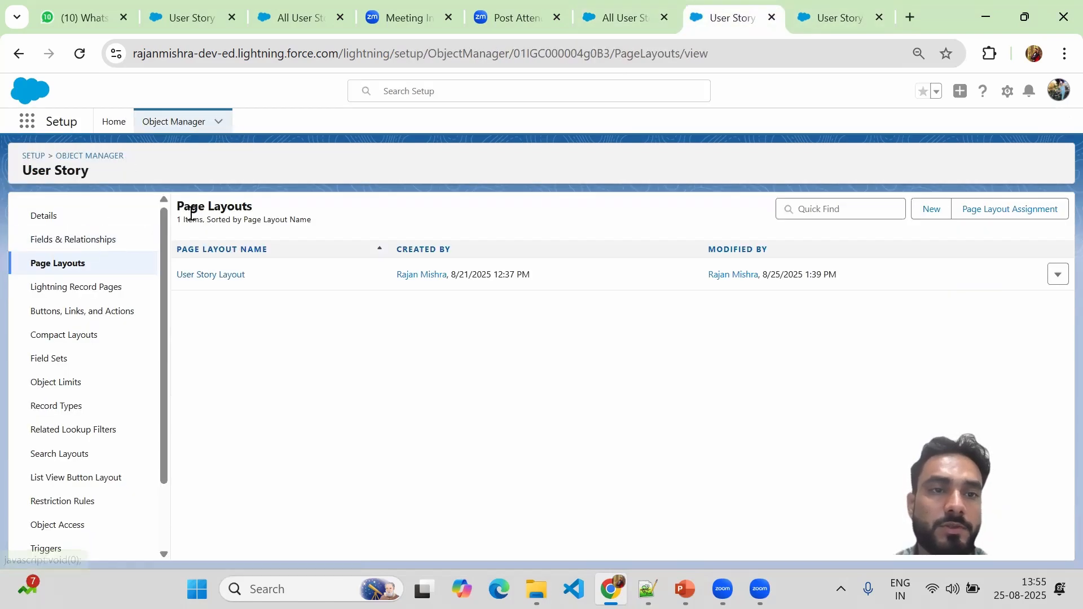
left_click(74, 242)
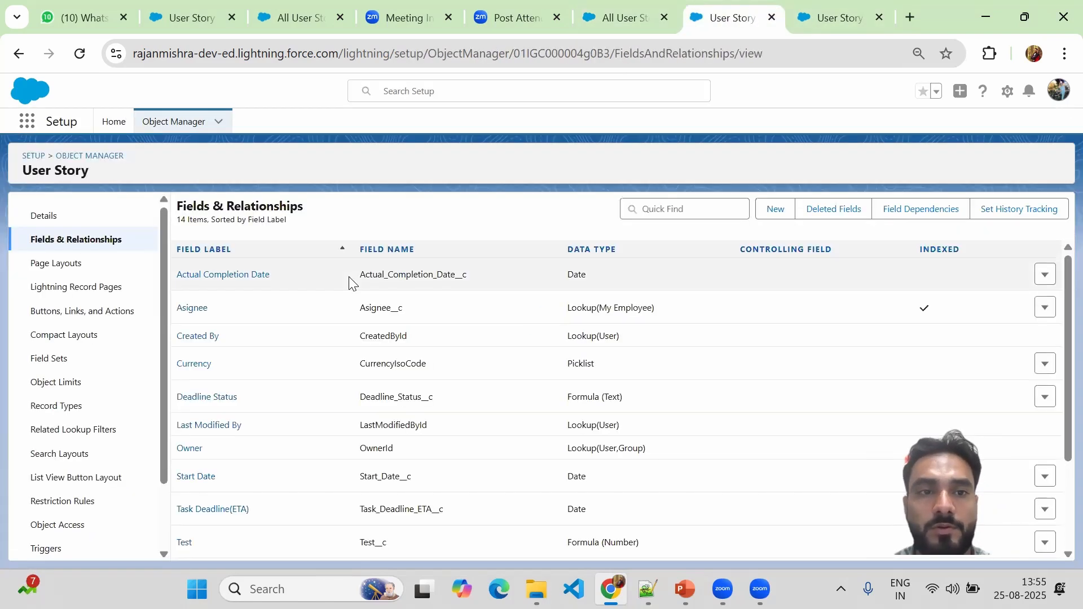
Filter the User Story fields by 'dea' and open the Deadline Status field's edit page.
left_click(658, 212)
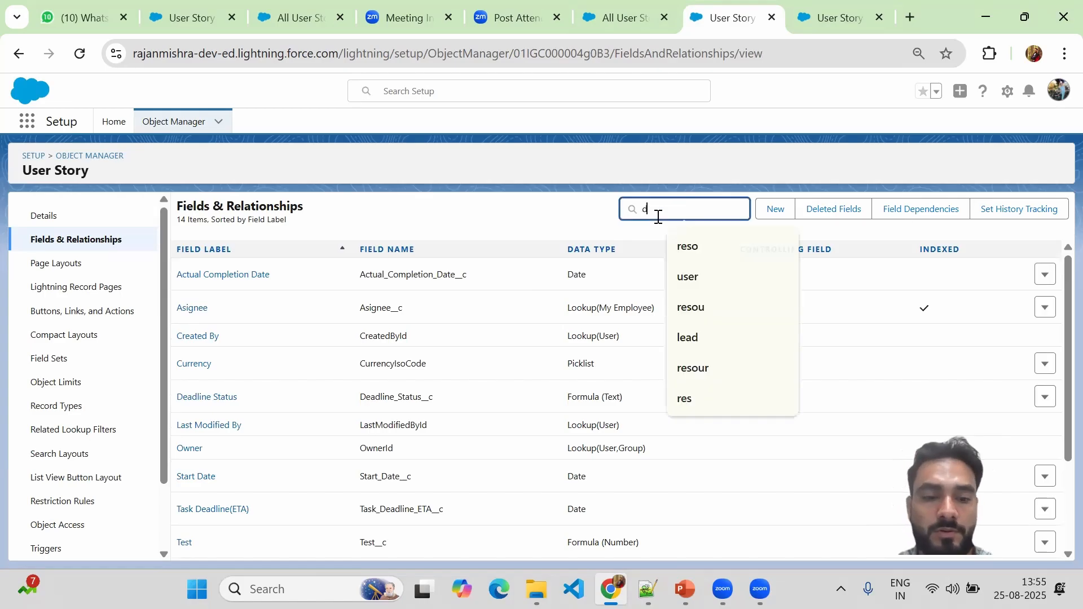
type("dec")
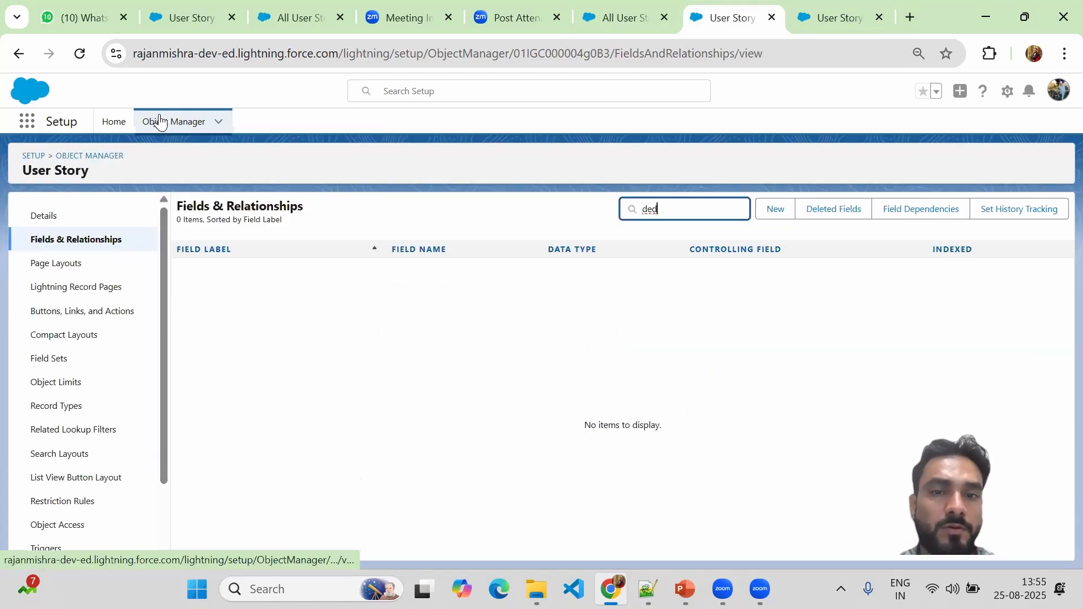
key("BackSpace")
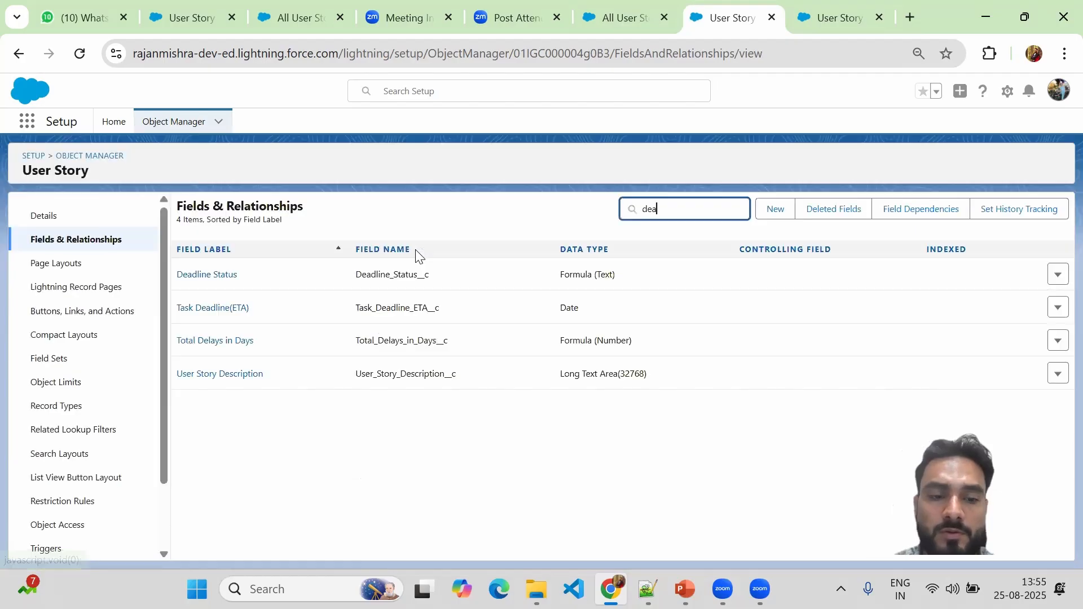
type("a")
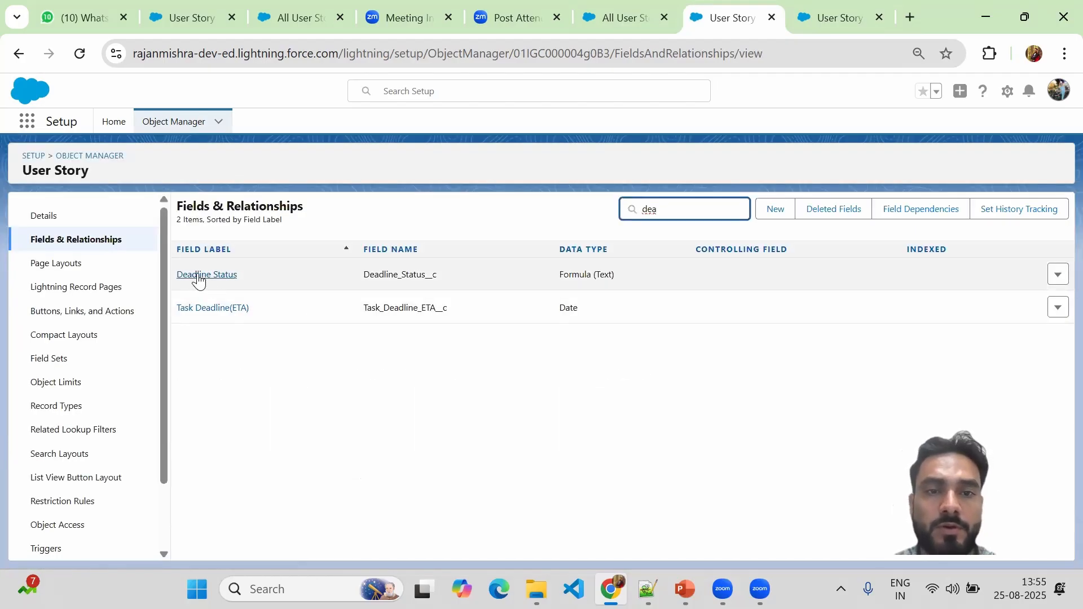
left_click(200, 277)
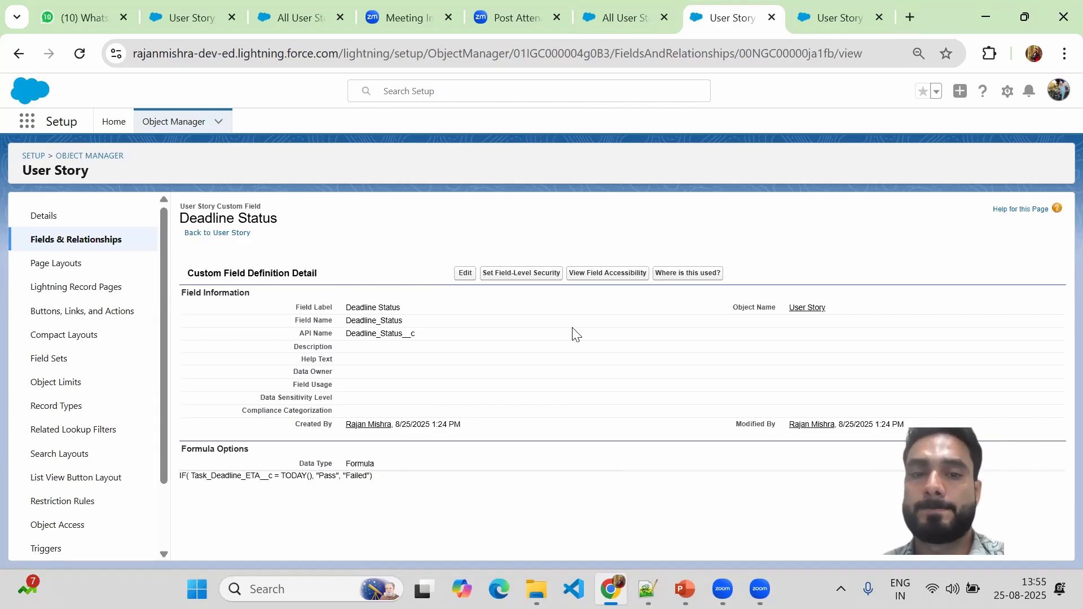
left_click(463, 275)
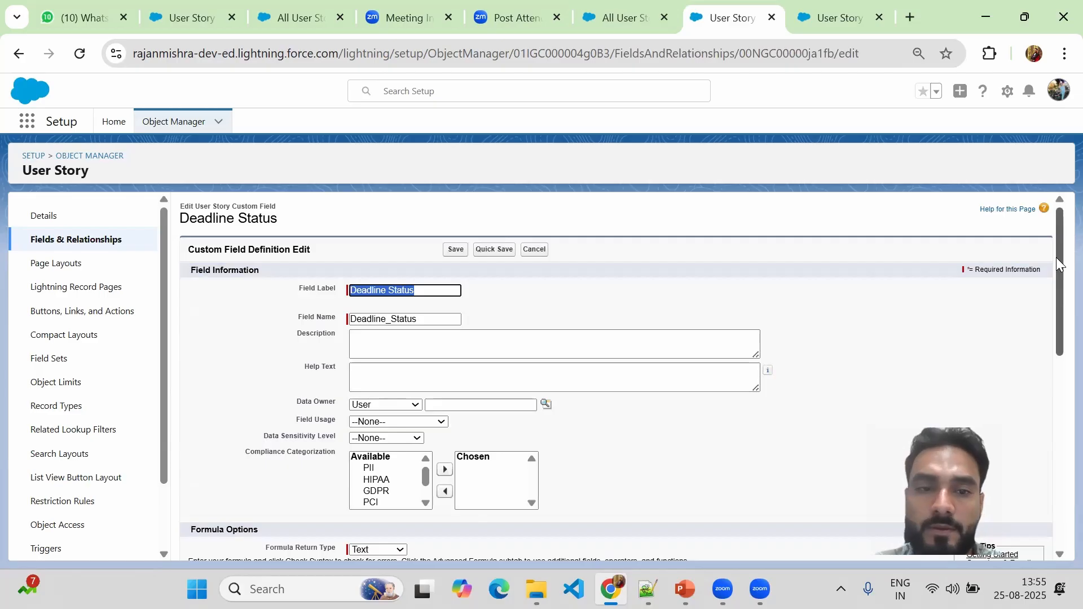
Copy Task_Deadline_ETA__c from the IF expression and paste it onto a new formula line.
left_click_drag(1056, 257, 1049, 366)
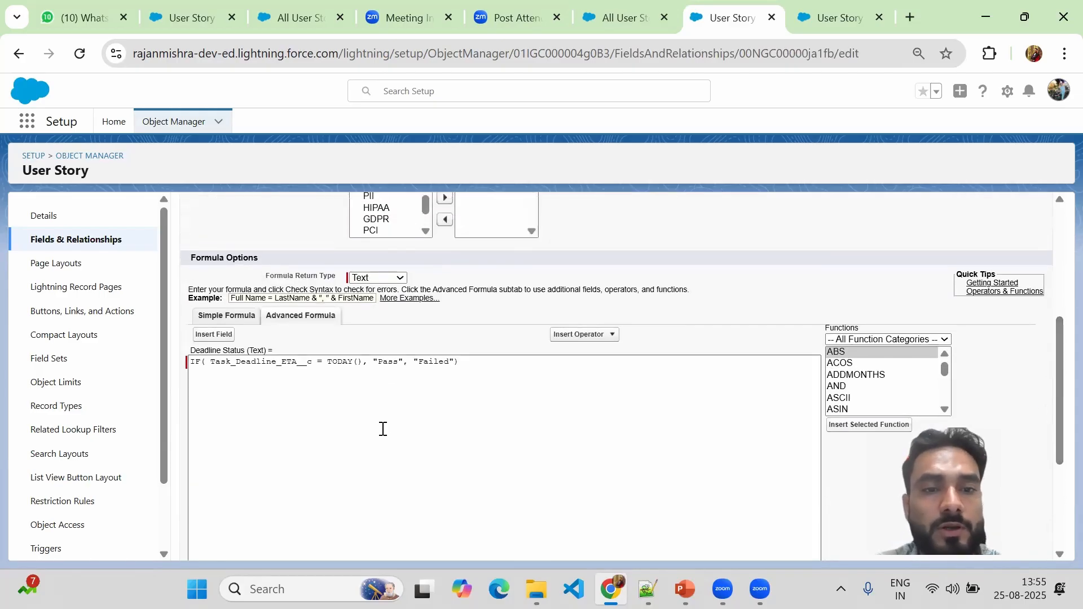
left_click(335, 365)
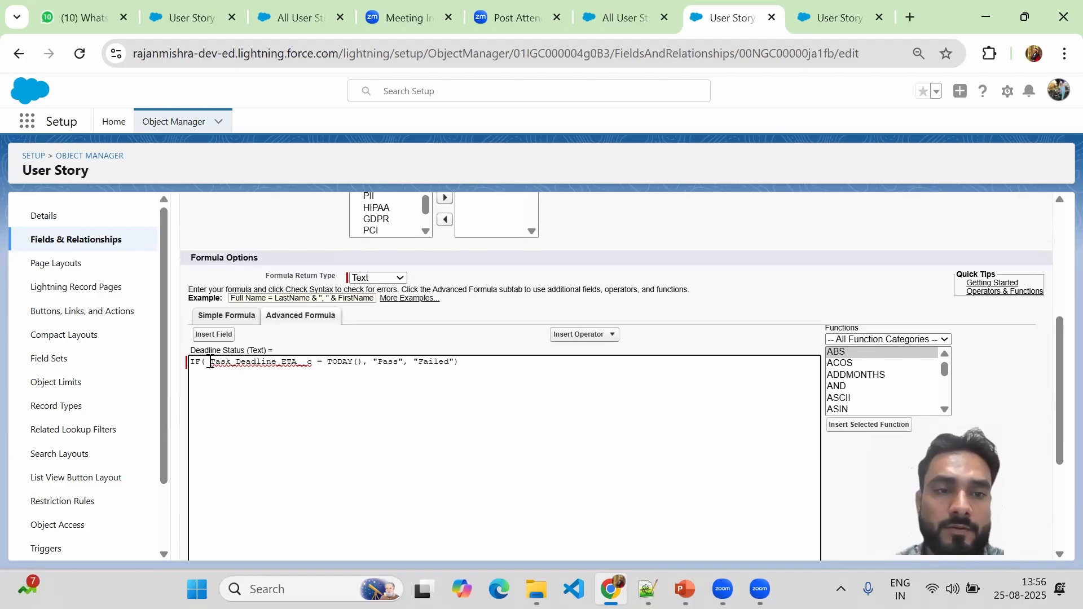
left_click_drag(209, 363, 312, 358)
key("ctrl+c")
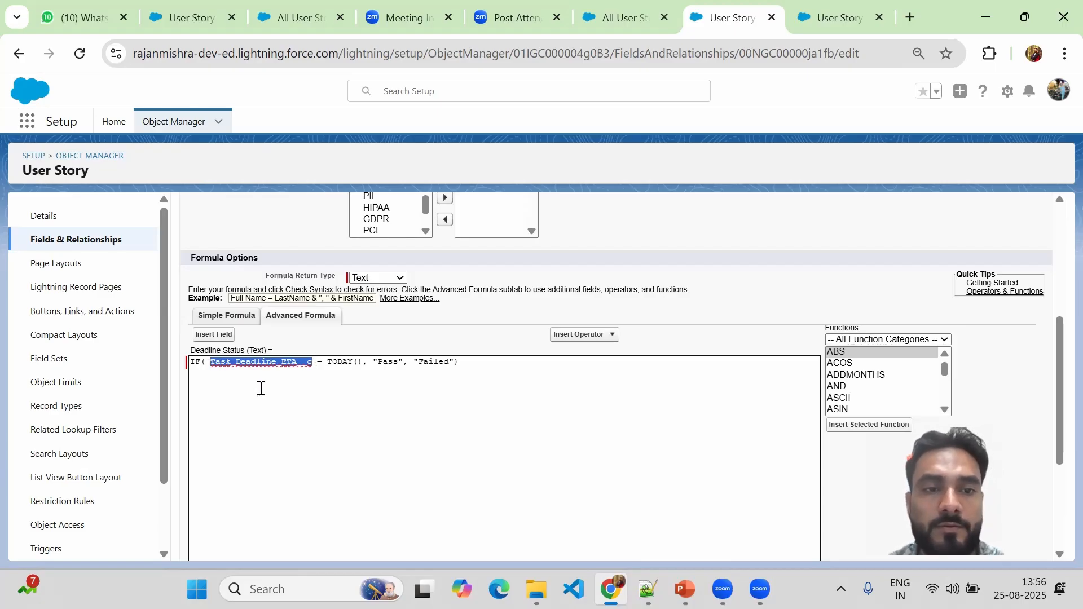
left_click(211, 362)
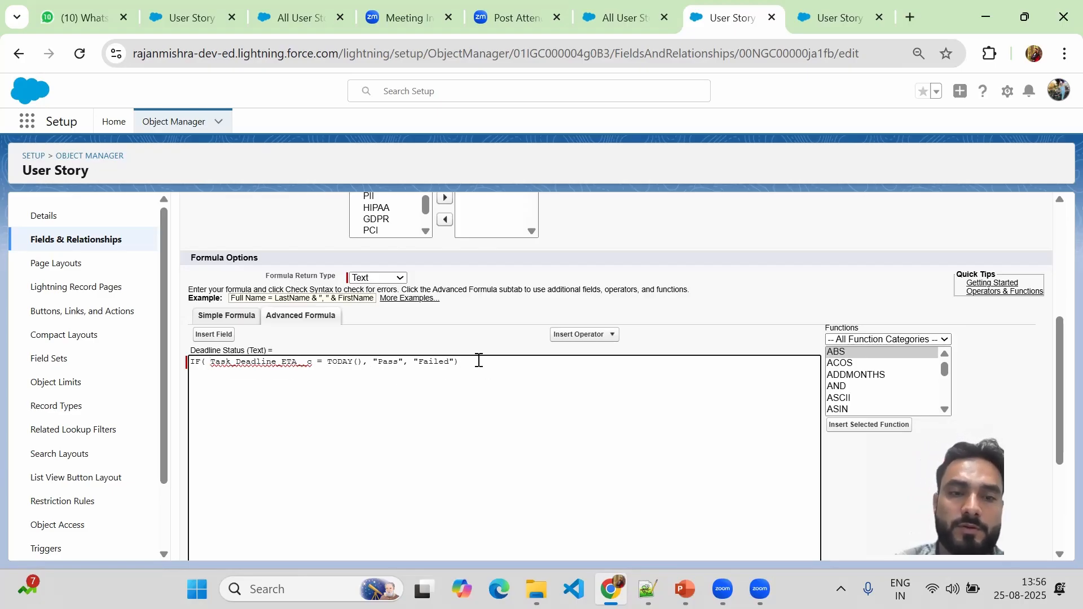
key("ctrl+v")
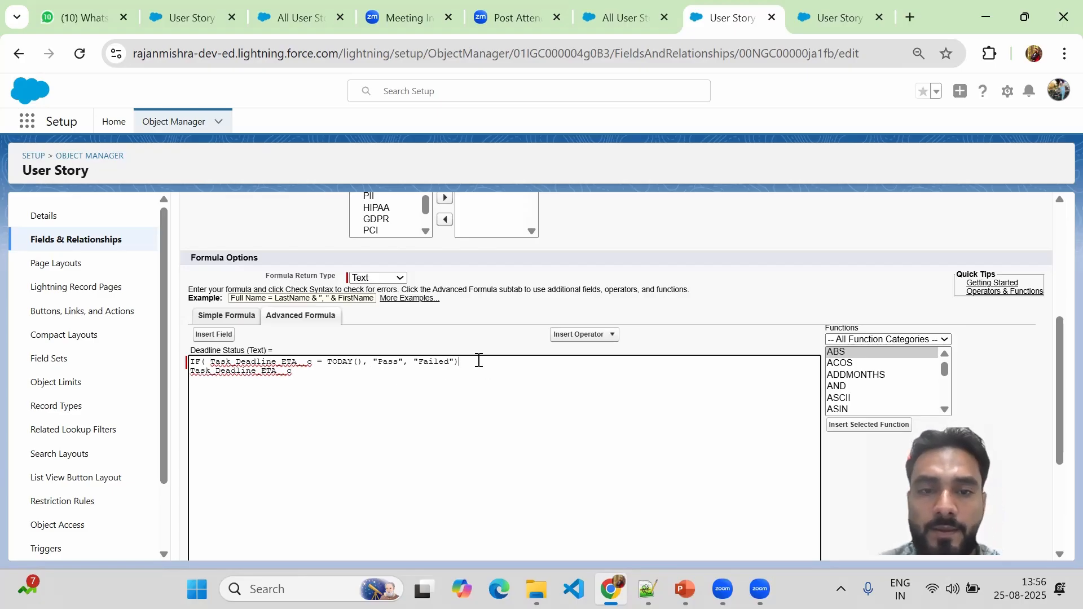
key("Return")
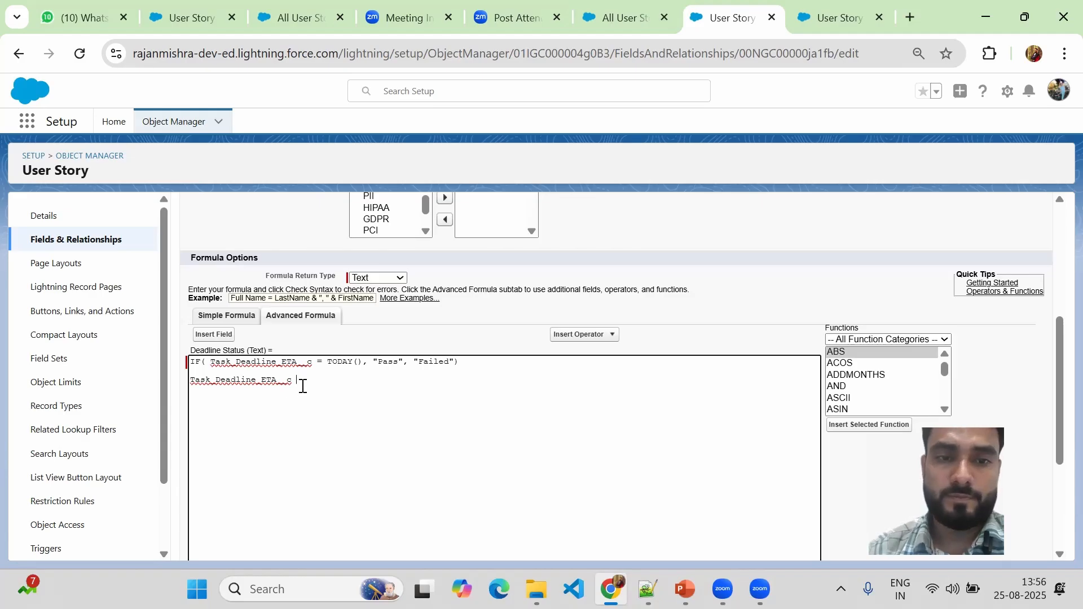
Complete the new line with the <= operator and the Actual Completion Date field, then select it.
left_click(609, 340)
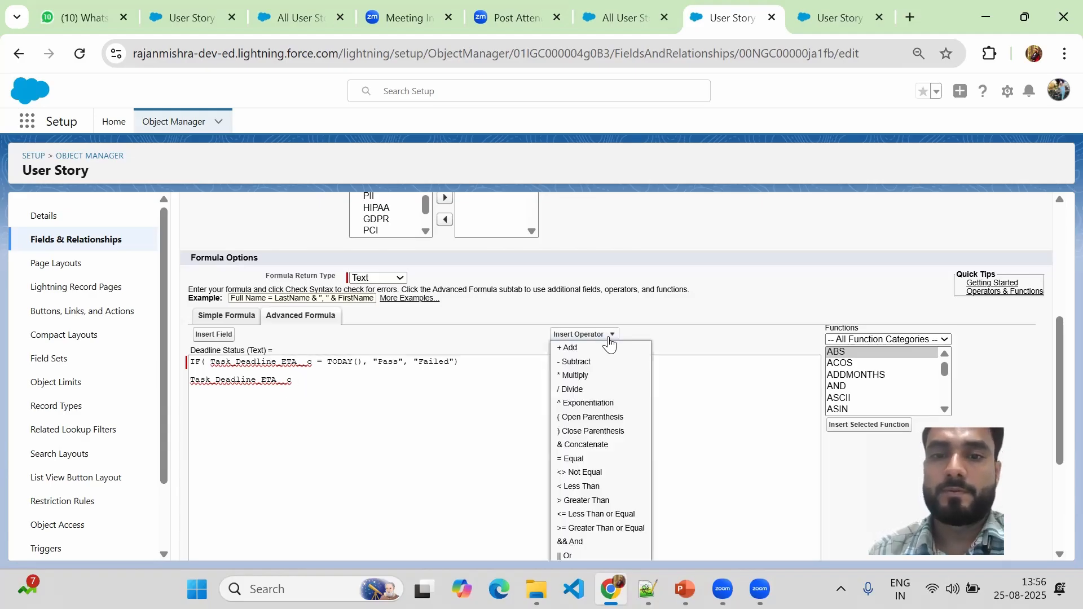
left_click(590, 515)
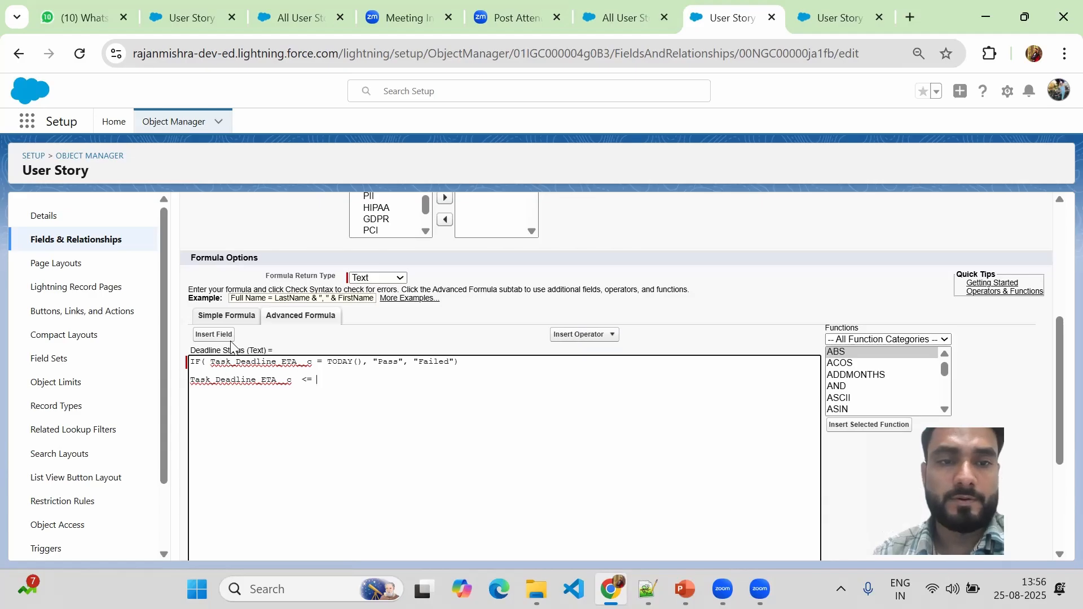
left_click(212, 336)
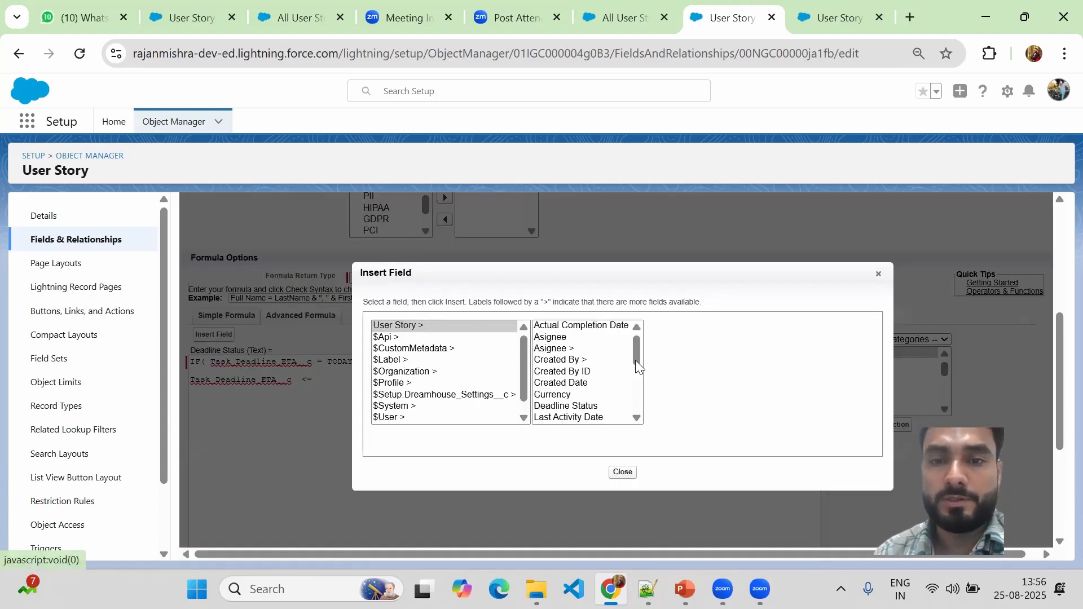
left_click(600, 329)
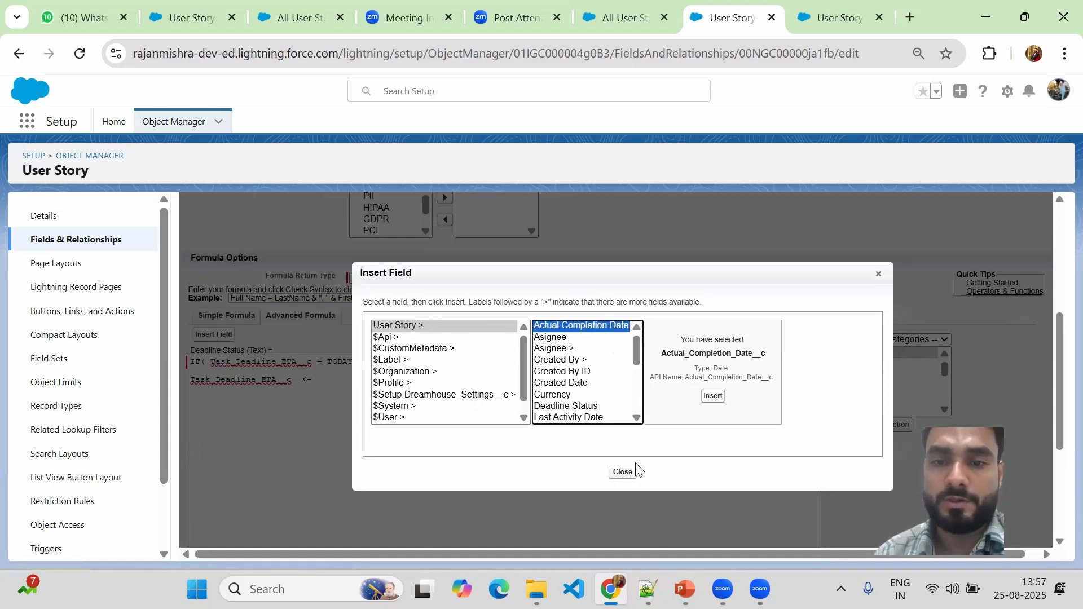
left_click(715, 399)
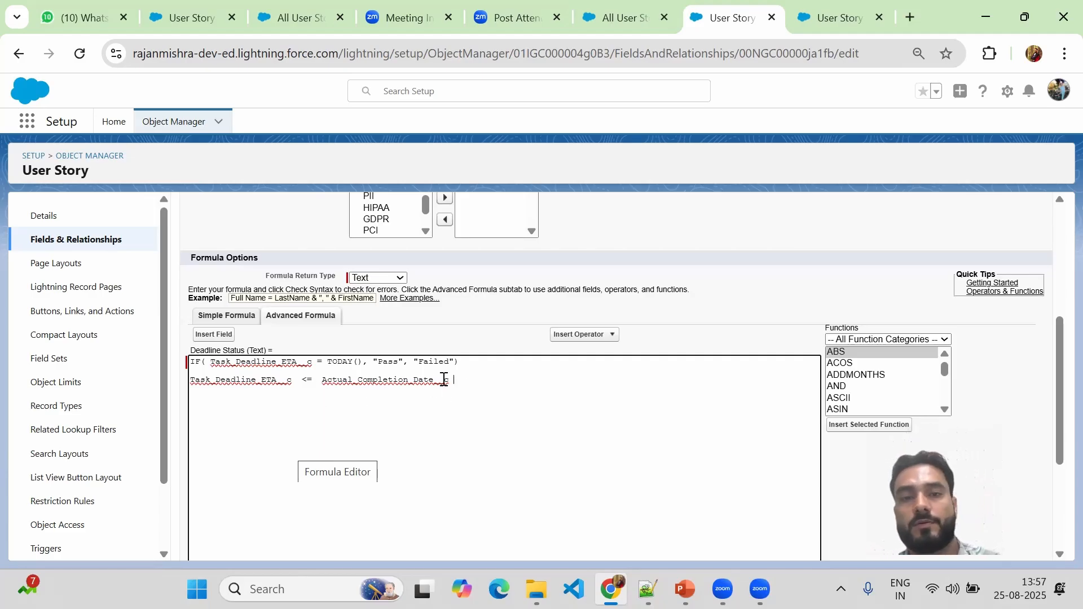
left_click_drag(449, 381, 190, 384)
key("ctrl+c")
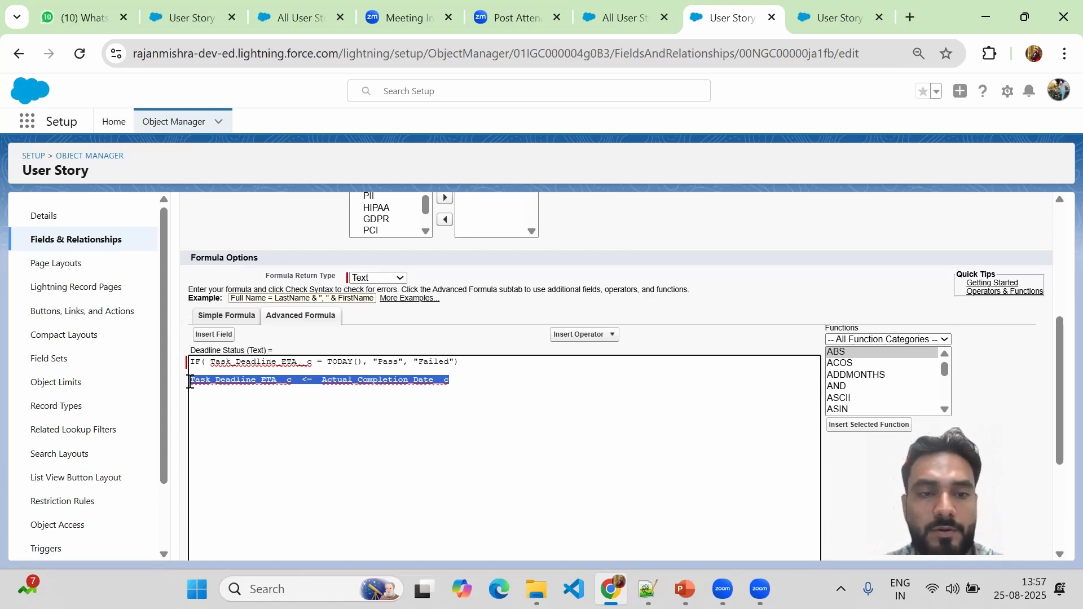
Paste the Task_Deadline_ETA__c <= Actual_Completion_Date__c comparison after IF( and check the All User Stories list.
key("BackSpace")
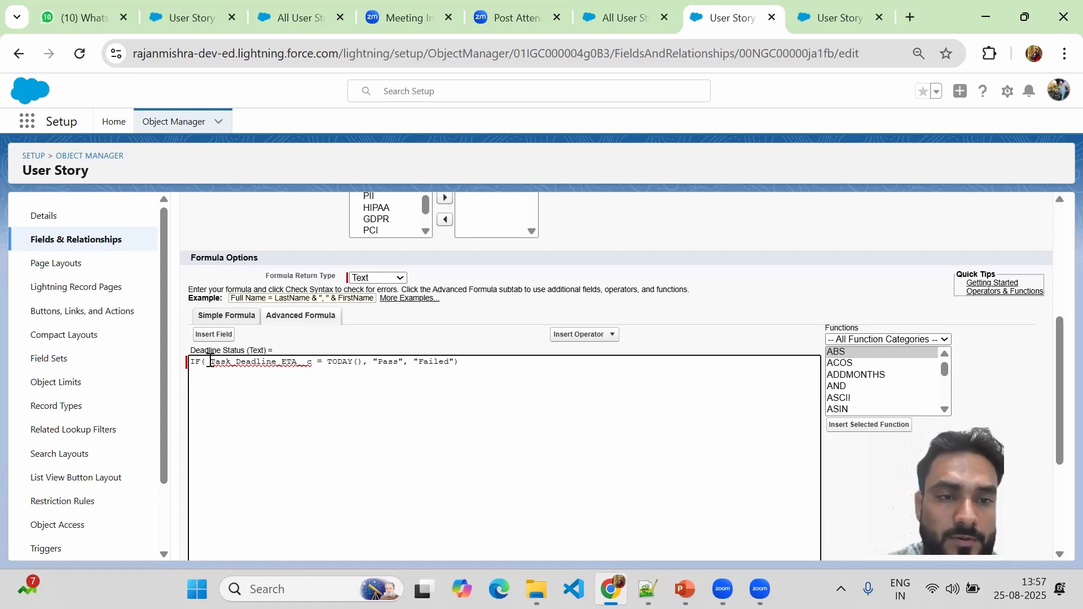
key("ctrl+v")
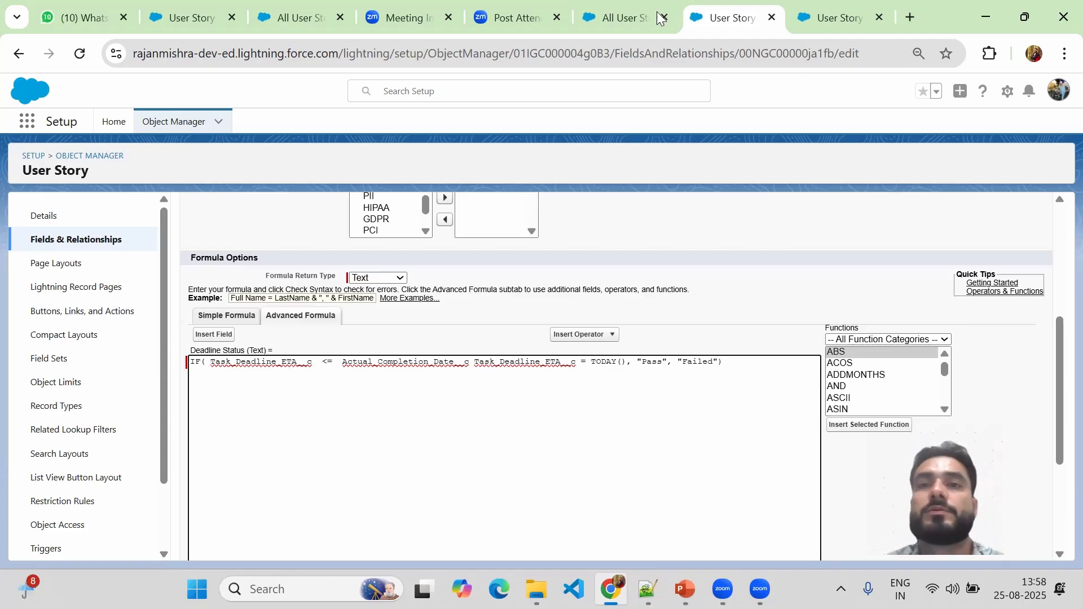
left_click(614, 8)
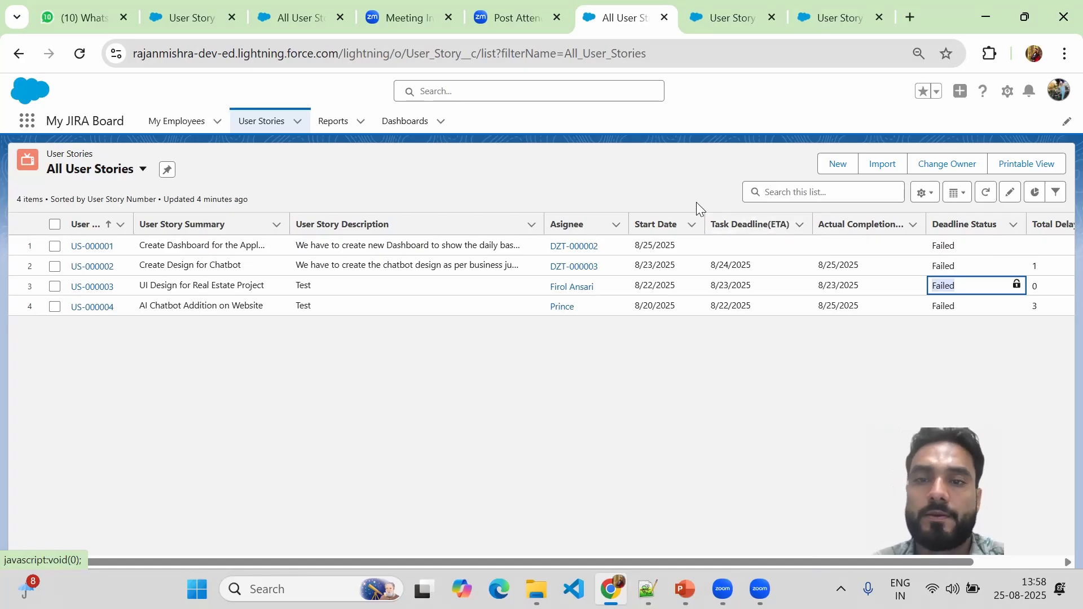
left_click(724, 14)
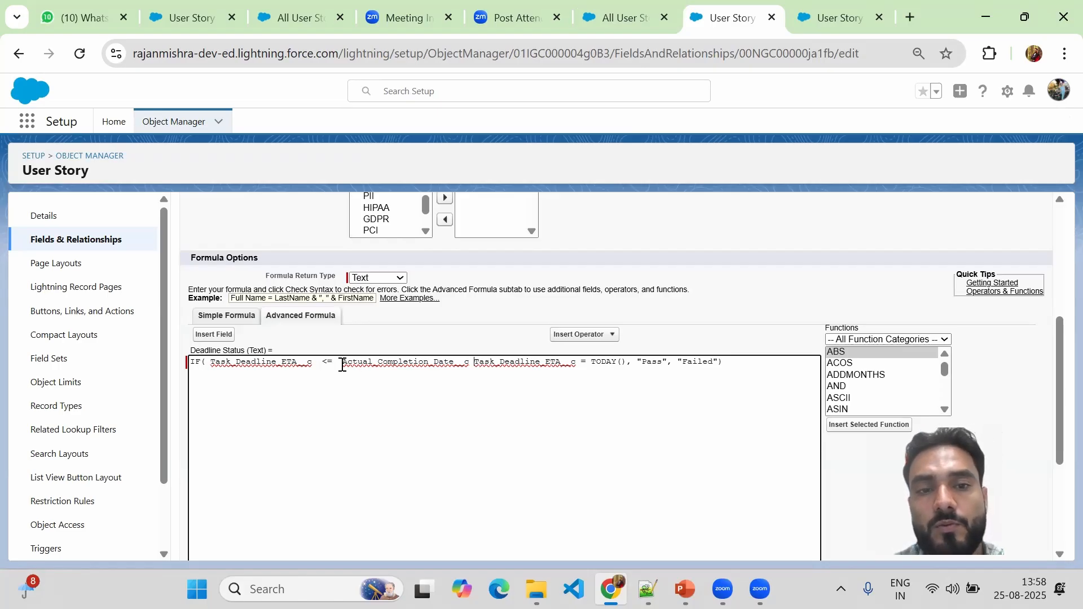
Put Actual_Completion_Date__c as the first operand right after IF( in the formula.
left_click_drag(342, 365, 467, 361)
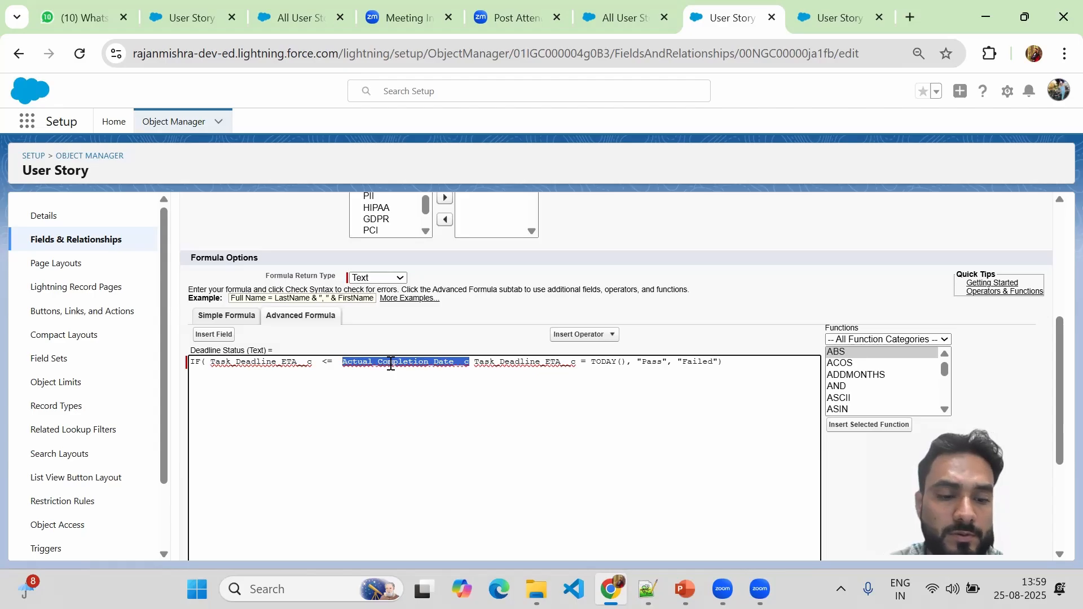
key("Delete")
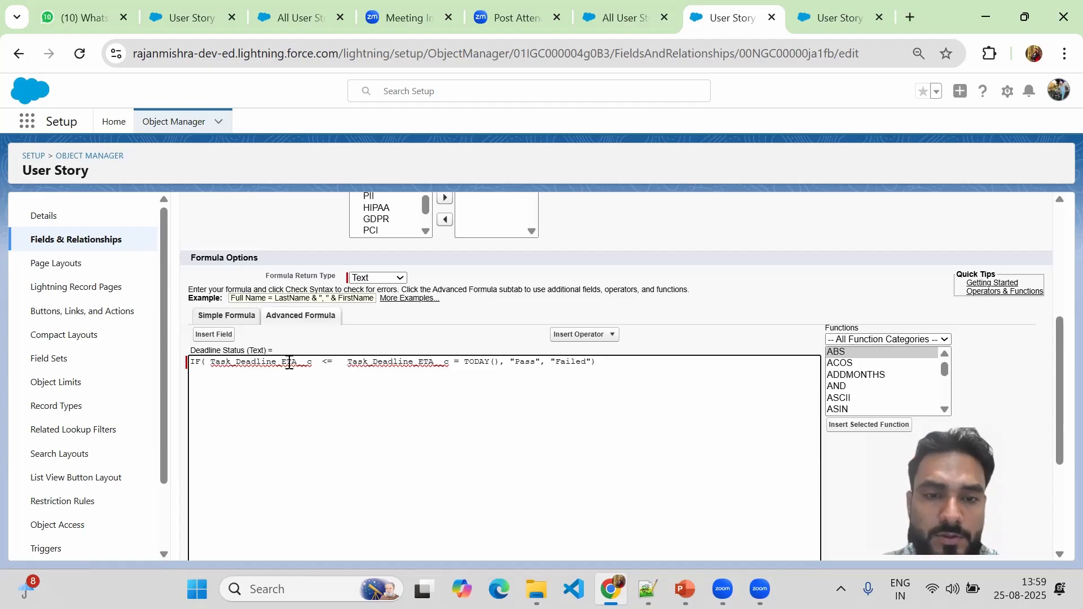
key("ctrl+z")
key("ctrl+c")
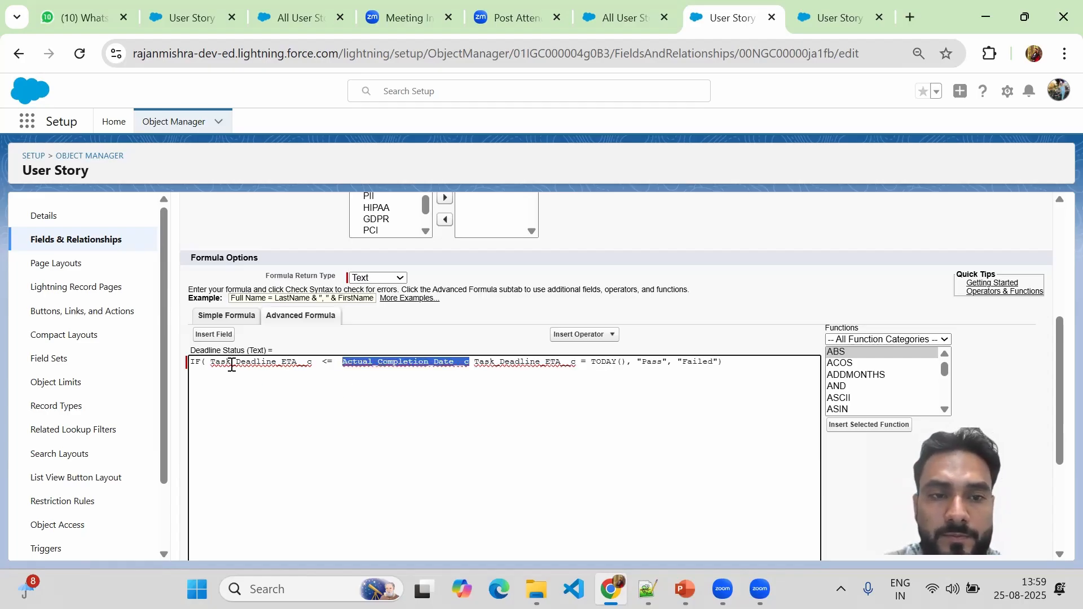
left_click(208, 365)
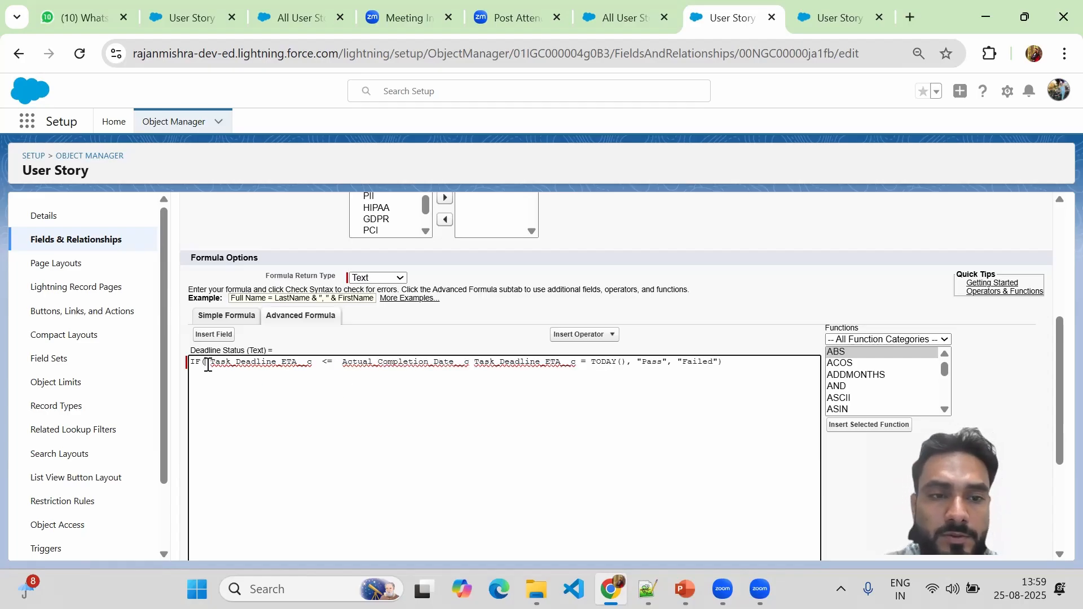
key("ctrl+v")
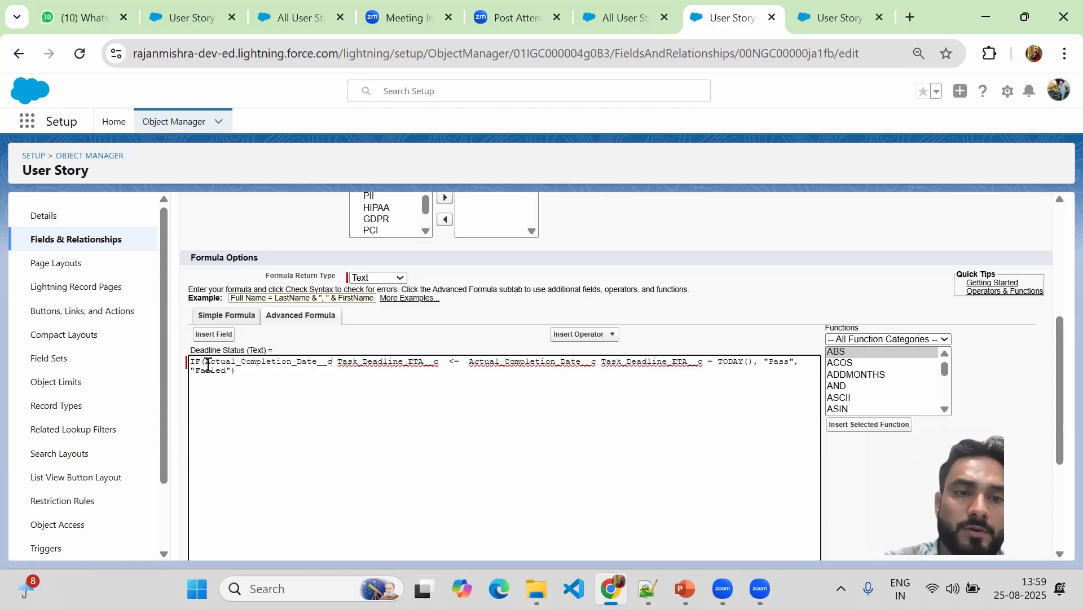
Make Task_Deadline_ETA__c the second operand and delete the leftover Task_Deadline_ETA__c = TODAY() comparison.
double_click(353, 364)
key("ctrl+c")
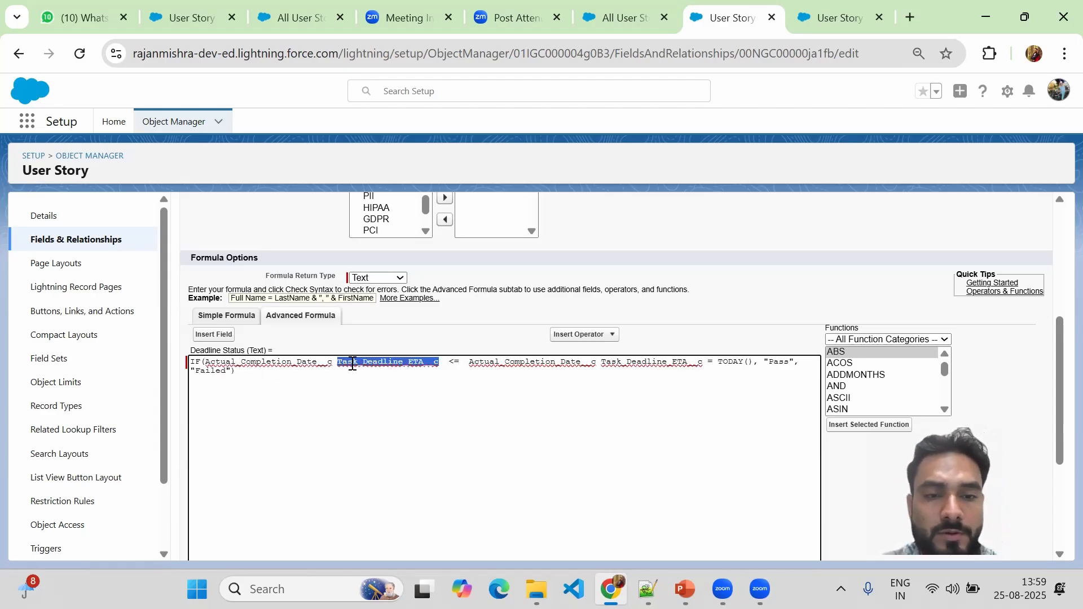
key("BackSpace")
key("BackSpace")
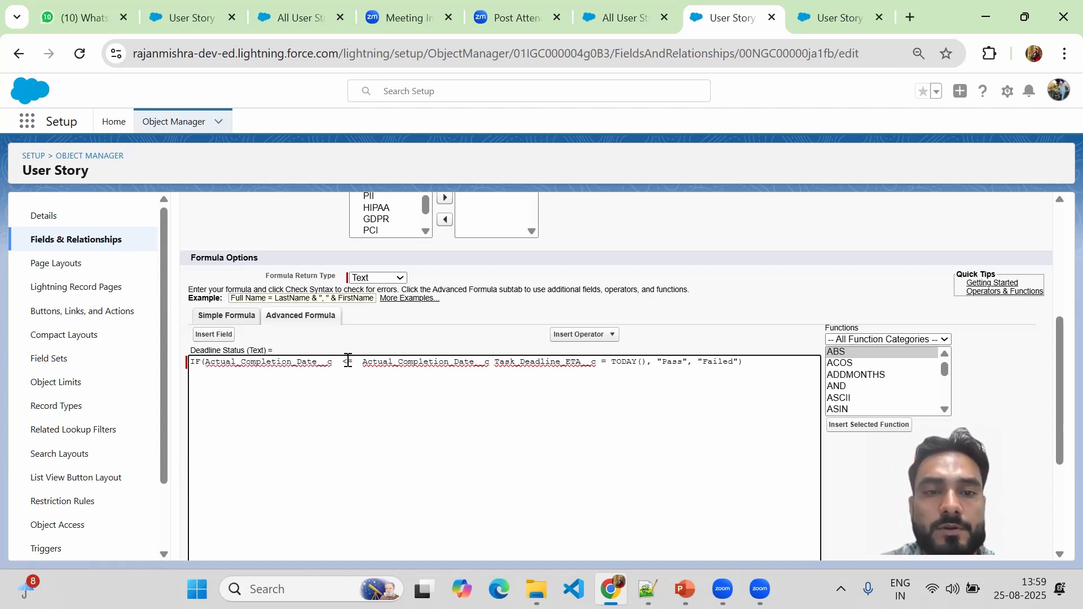
double_click(386, 363)
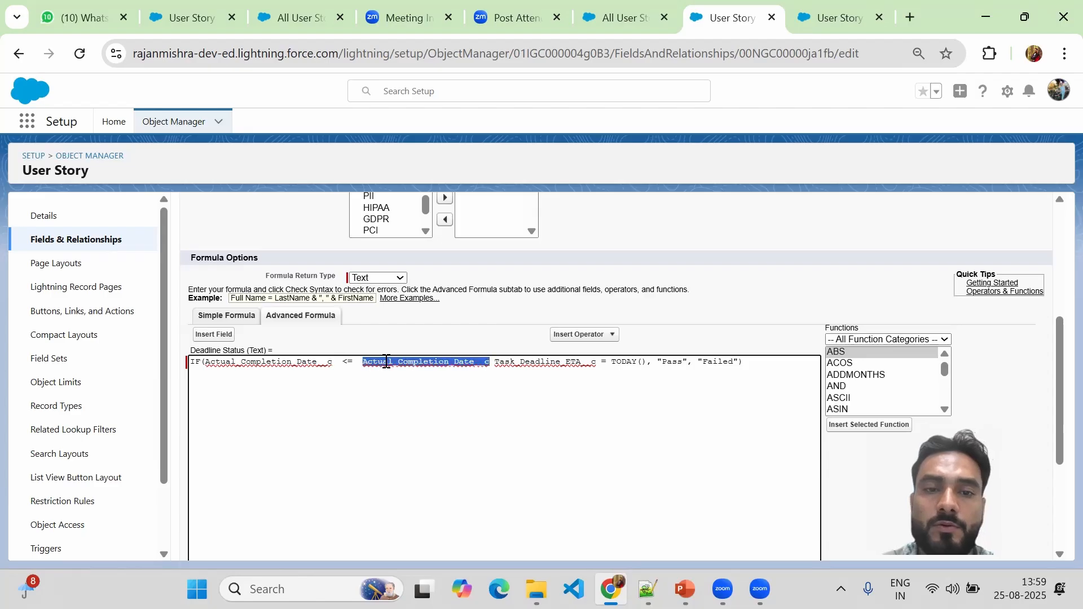
key("ctrl+v")
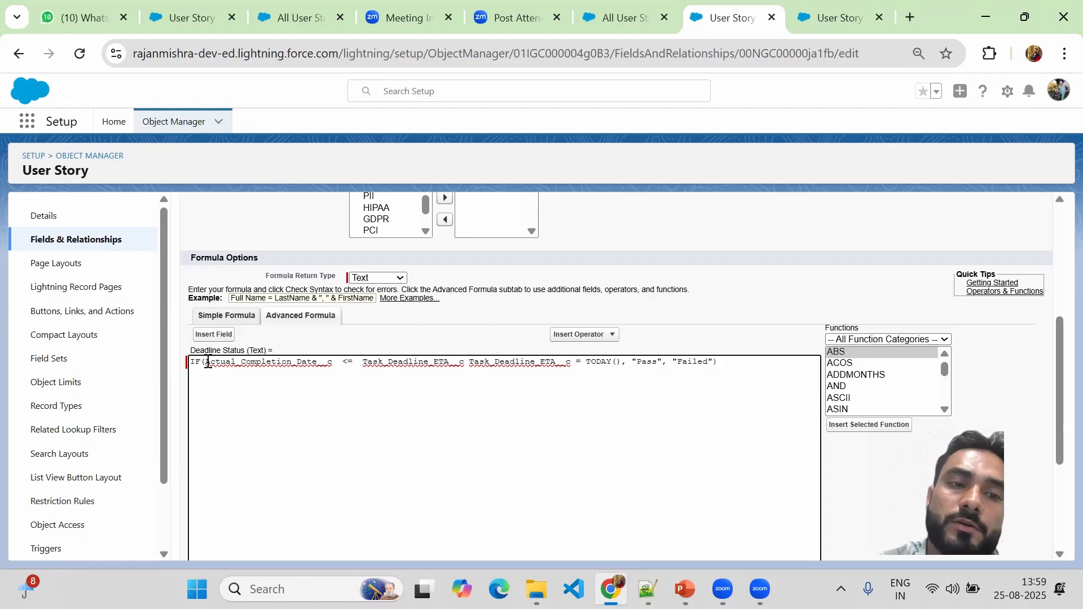
left_click_drag(208, 363, 333, 364)
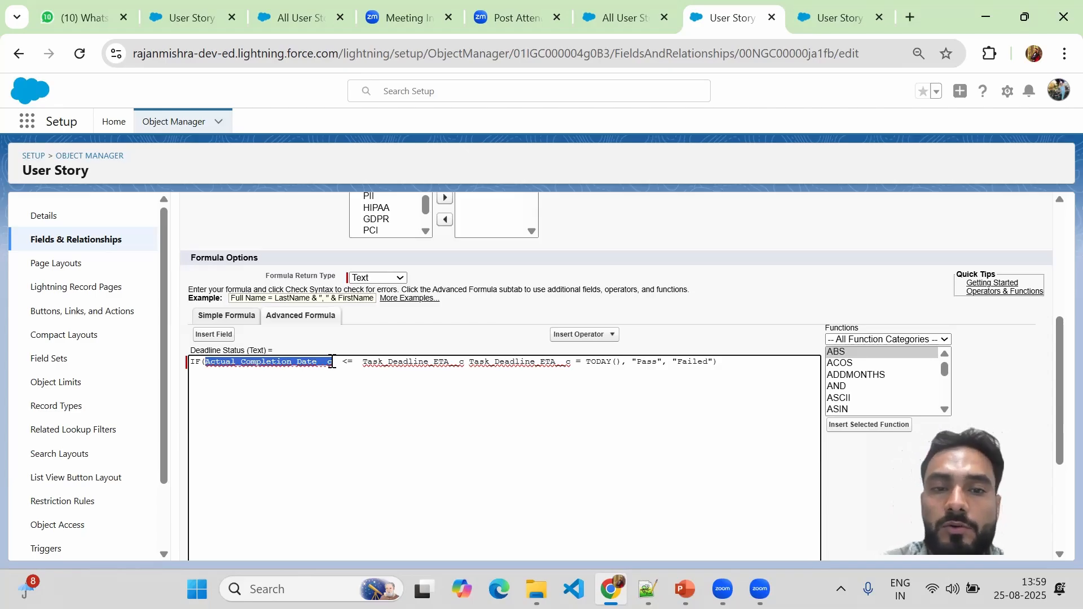
left_click(427, 362)
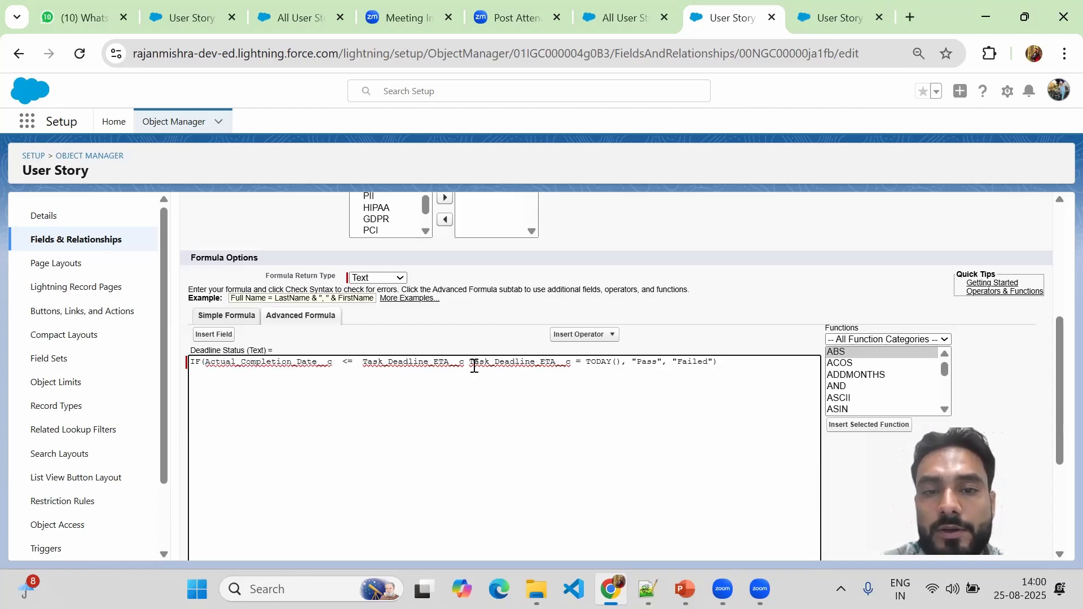
left_click_drag(471, 364, 621, 361)
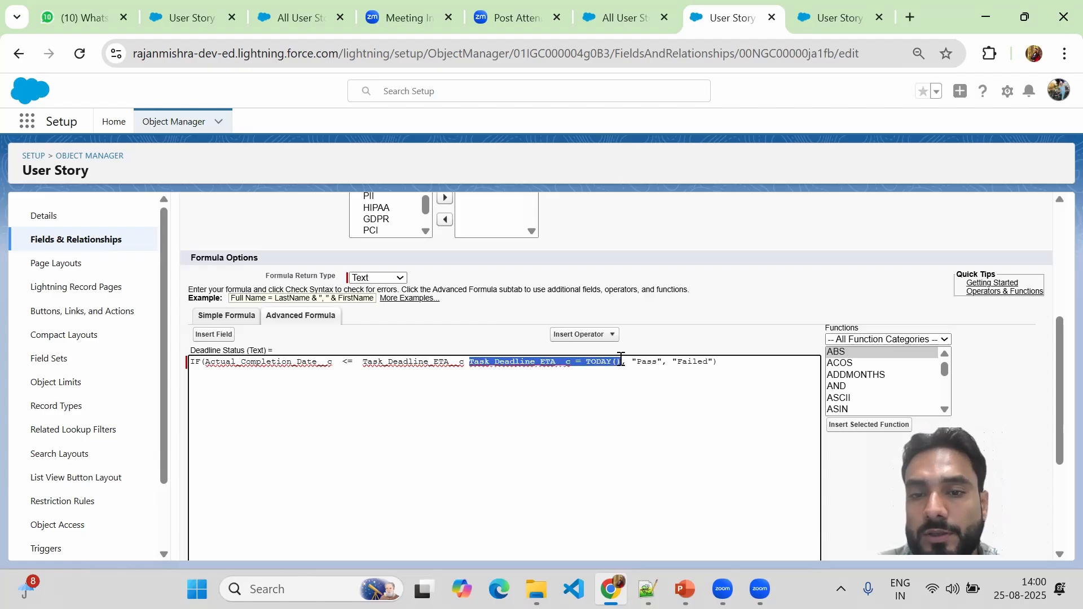
key("BackSpace")
key("BackSpace")
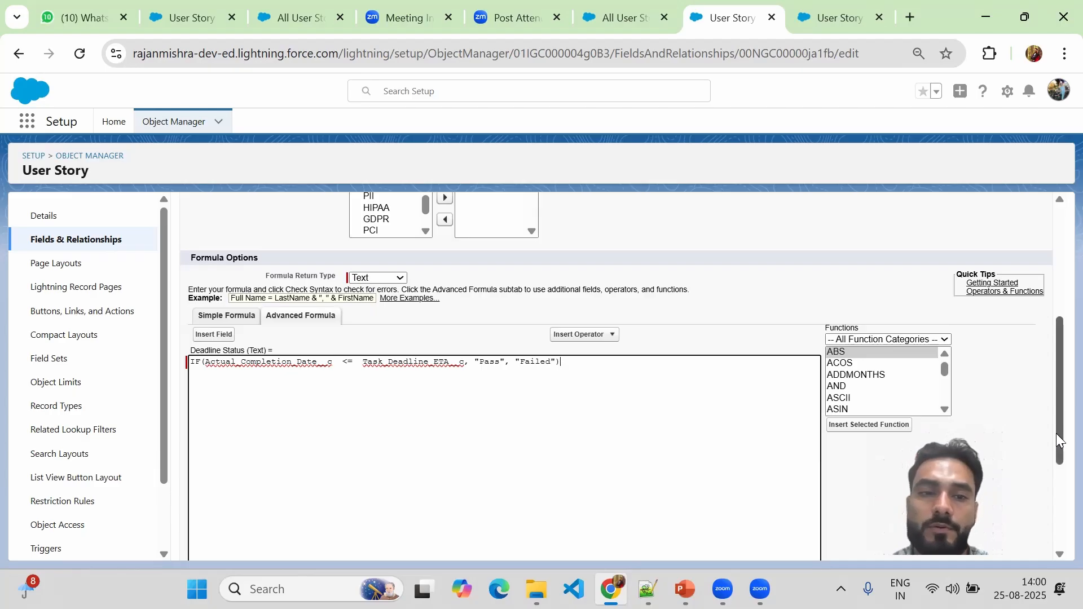
left_click_drag(1059, 440, 1060, 515)
Save the Deadline Status formula after a clean syntax check and return to All User Stories.
left_click(218, 438)
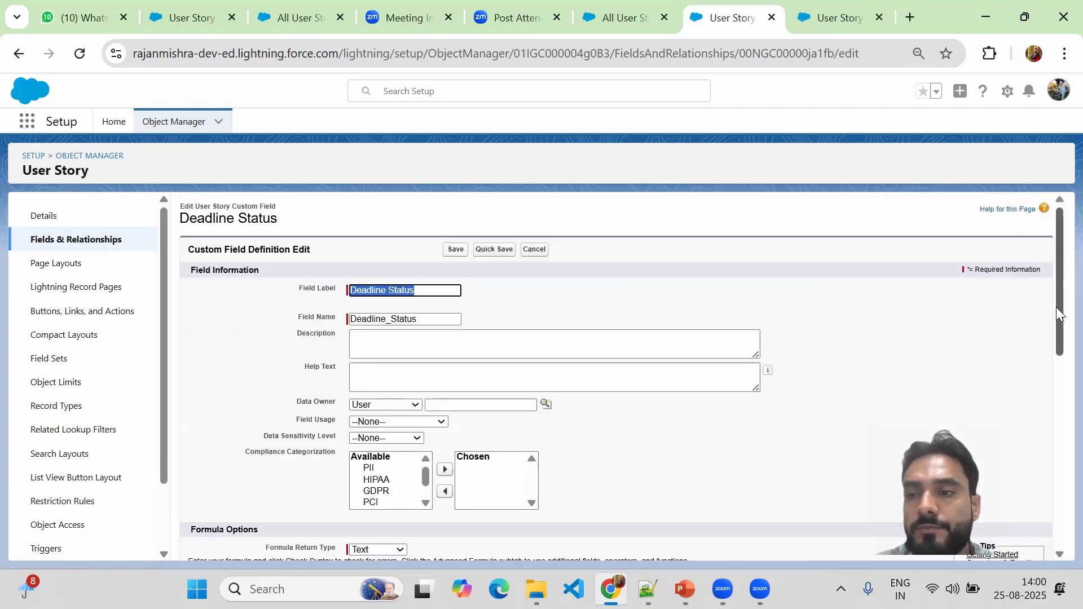
left_click_drag(1060, 311, 1059, 501)
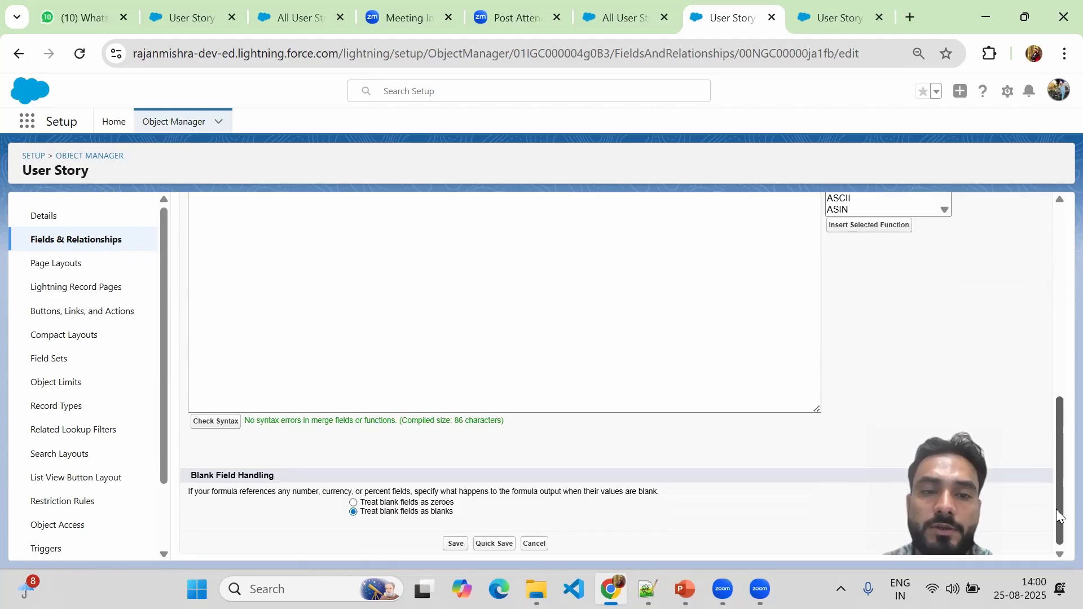
scroll(1013, 314, "up", 6)
scroll(1010, 299, "up", 3)
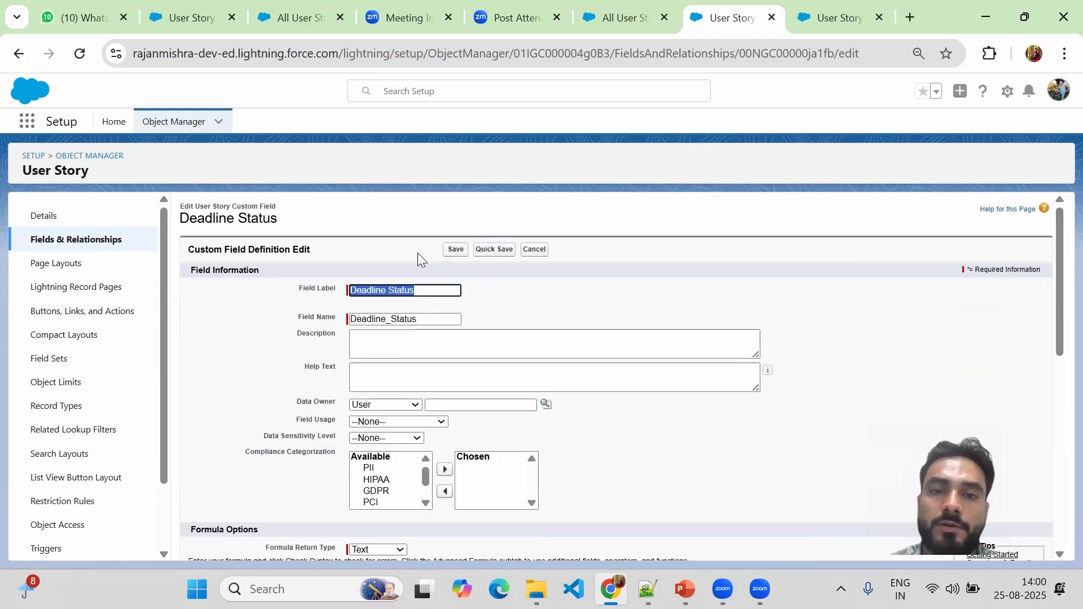
left_click(454, 252)
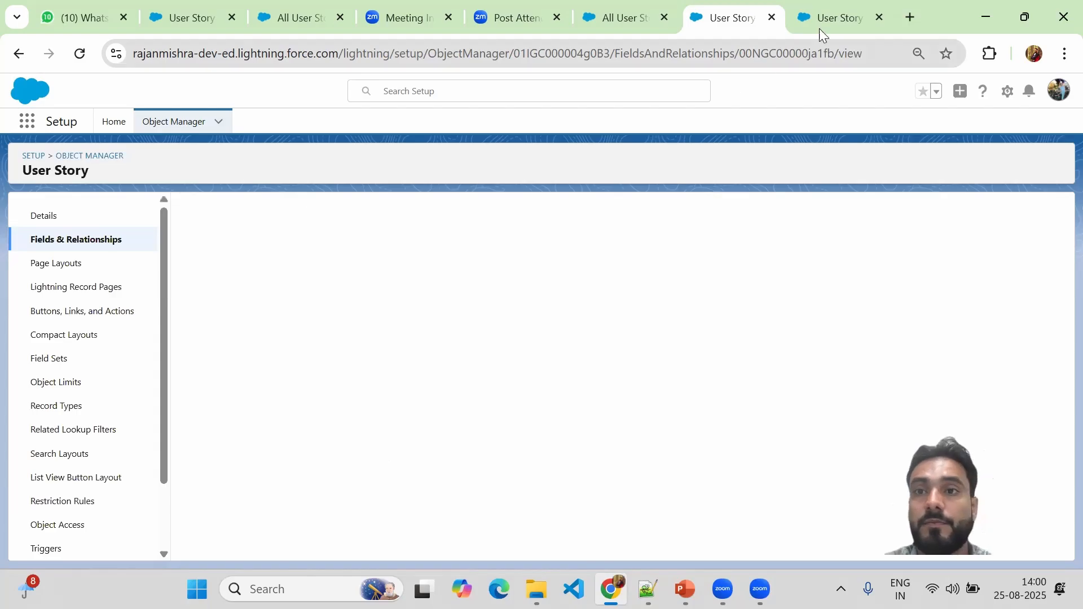
left_click(822, 26)
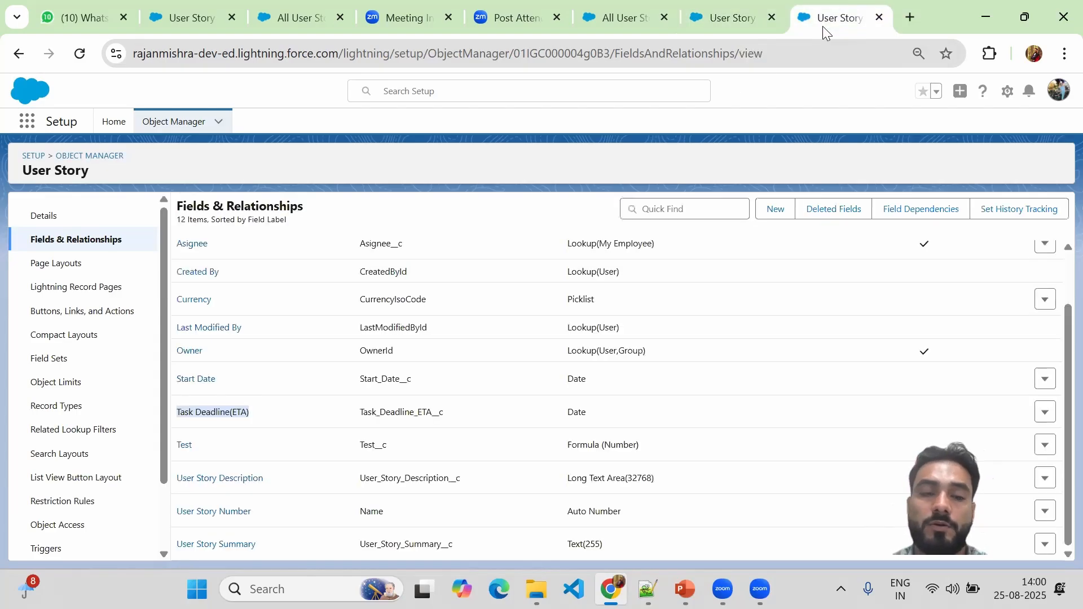
left_click(623, 18)
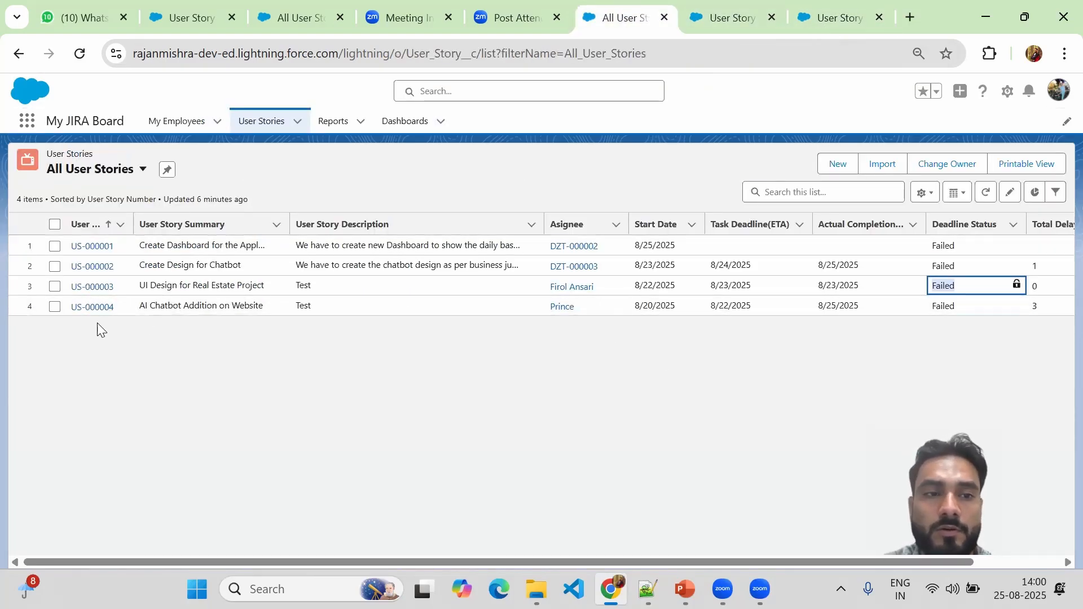
Open user story US-000004 and dismiss the pop-up to view its Failed deadline status.
left_click(80, 313)
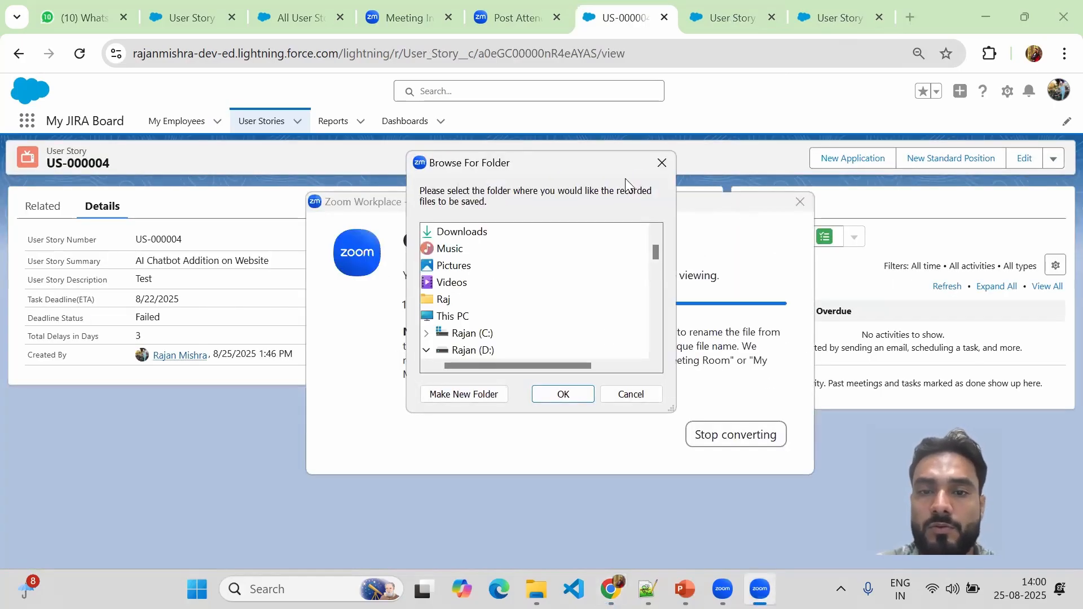
left_click(575, 389)
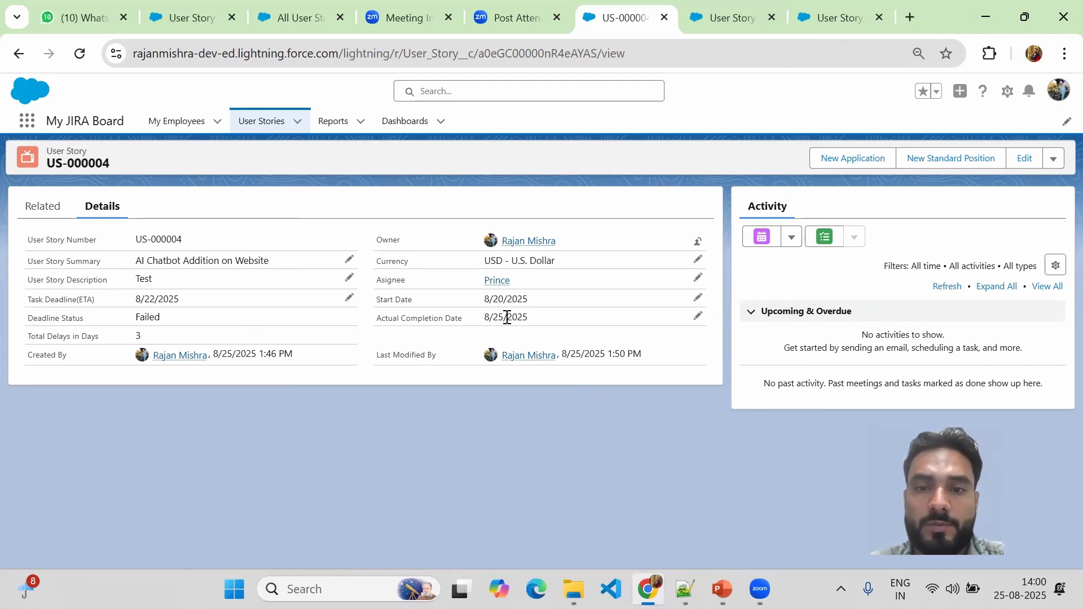
Change US-000004's Actual Completion Date to 8/24/2025, confirm it stays Failed, and go back to User Stories.
left_click(697, 316)
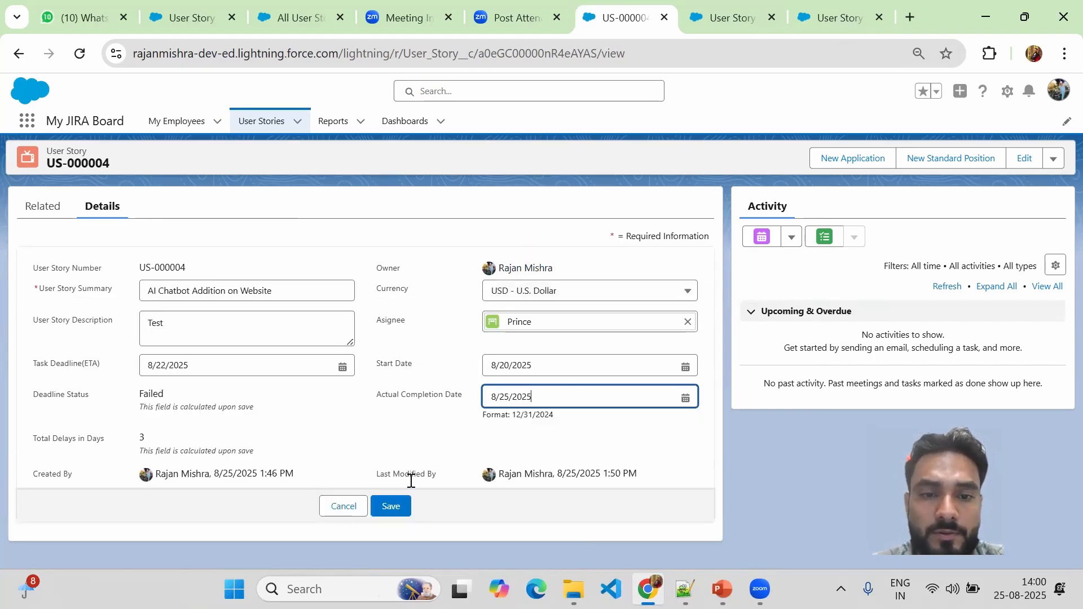
left_click(686, 397)
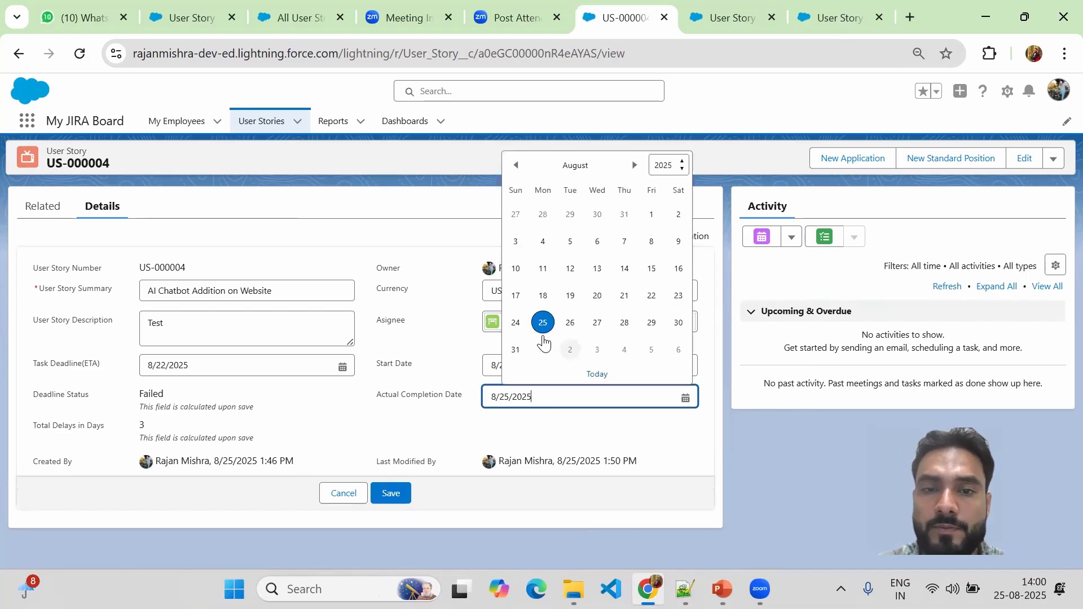
left_click(514, 320)
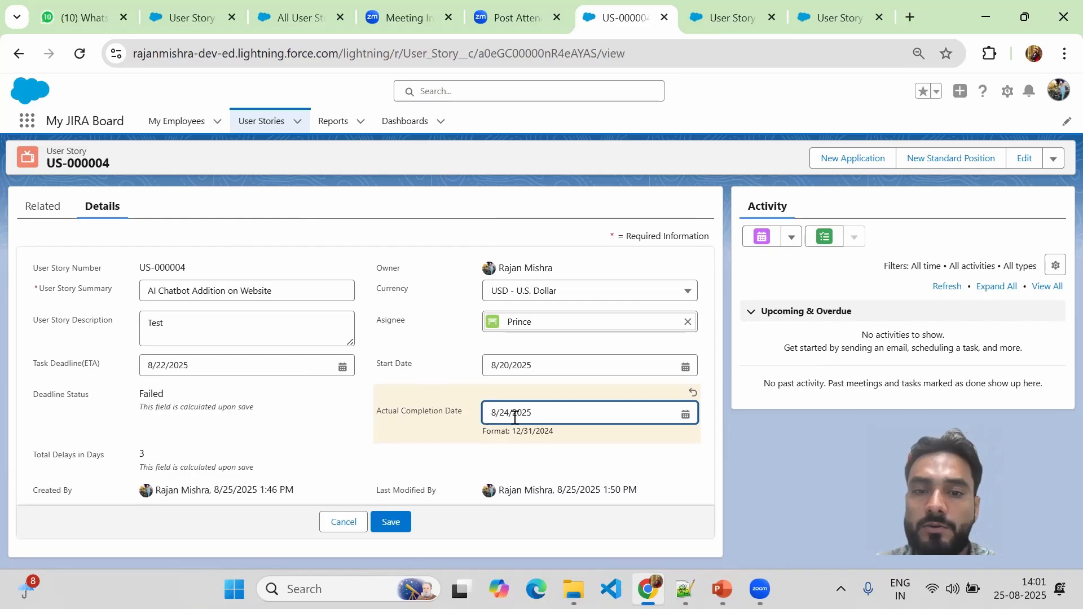
left_click(388, 521)
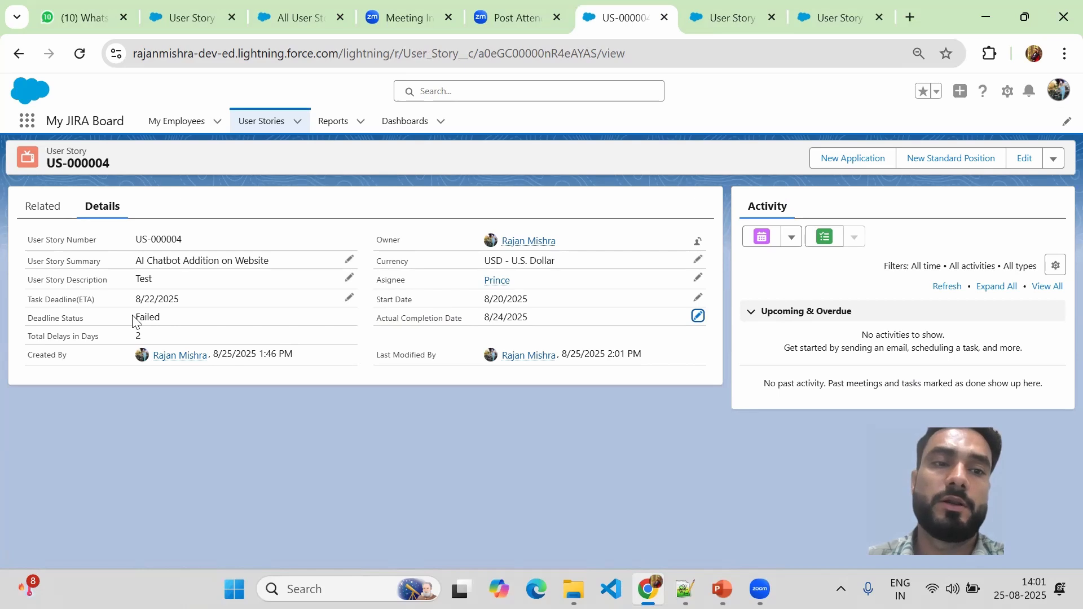
left_click_drag(136, 317, 167, 322)
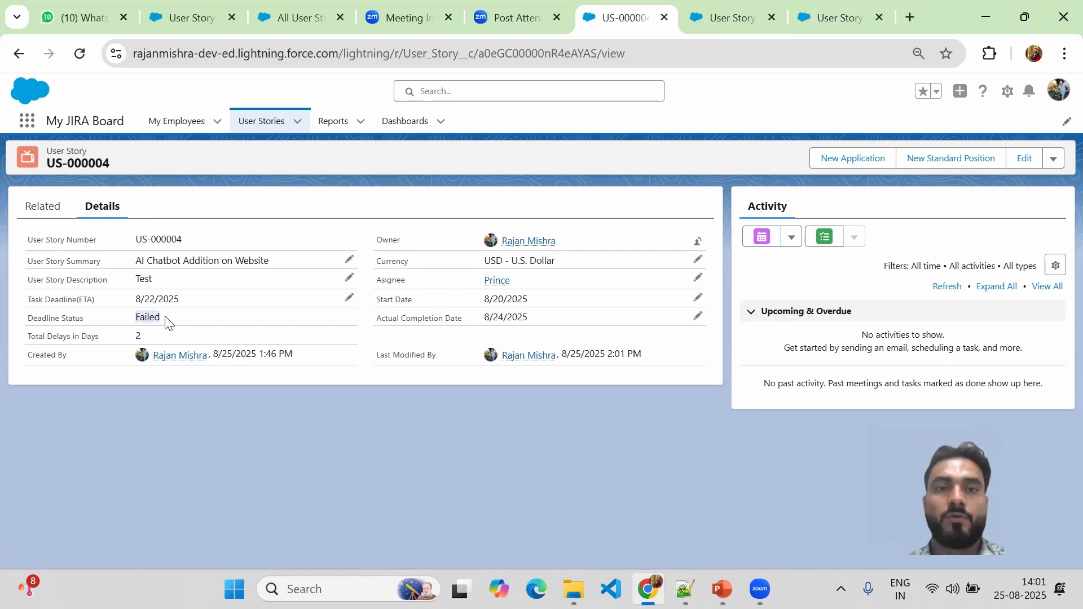
left_click(268, 120)
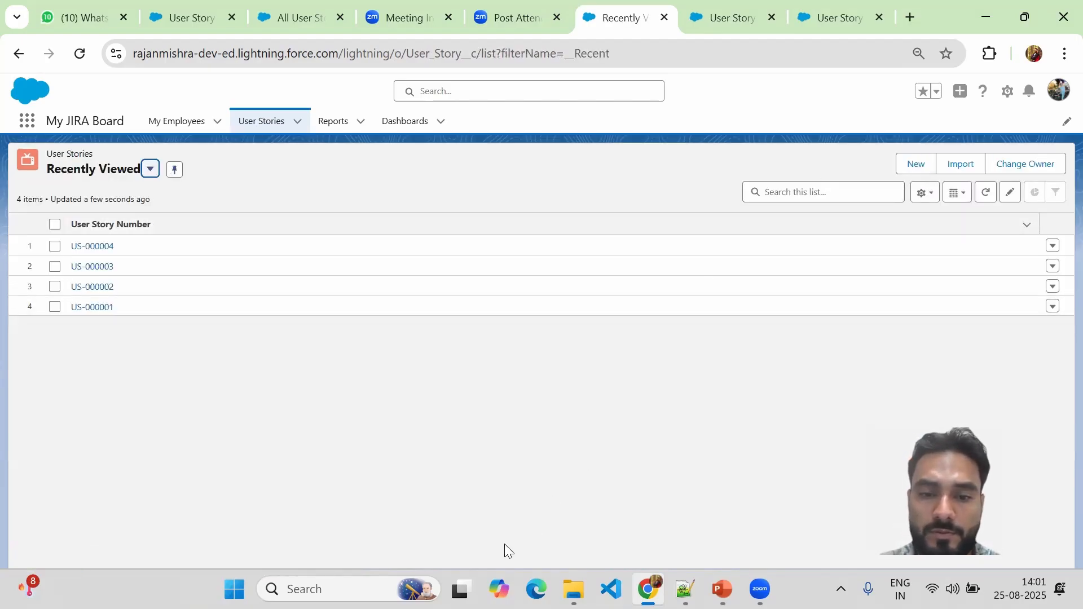
Start a new user story with summary and description 'Mobile App Home page Design'.
left_click(916, 163)
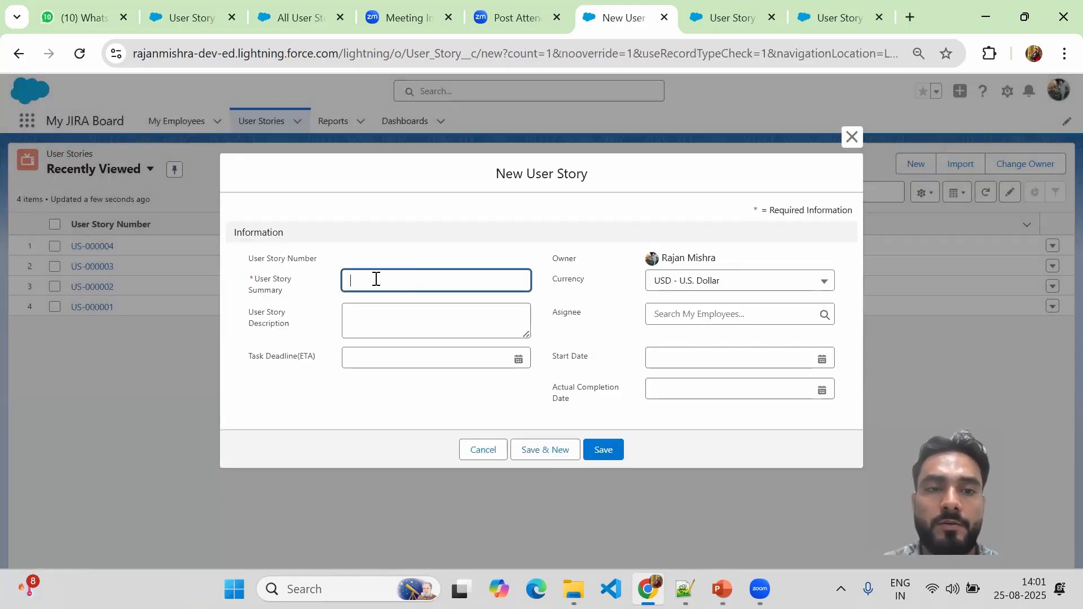
left_click(375, 279)
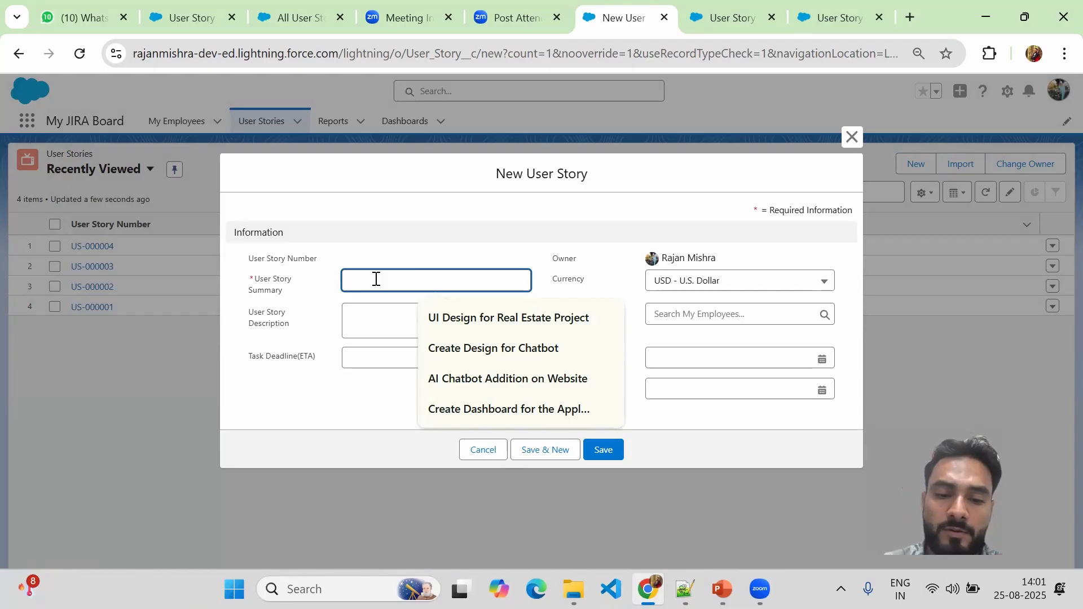
type("Mobile")
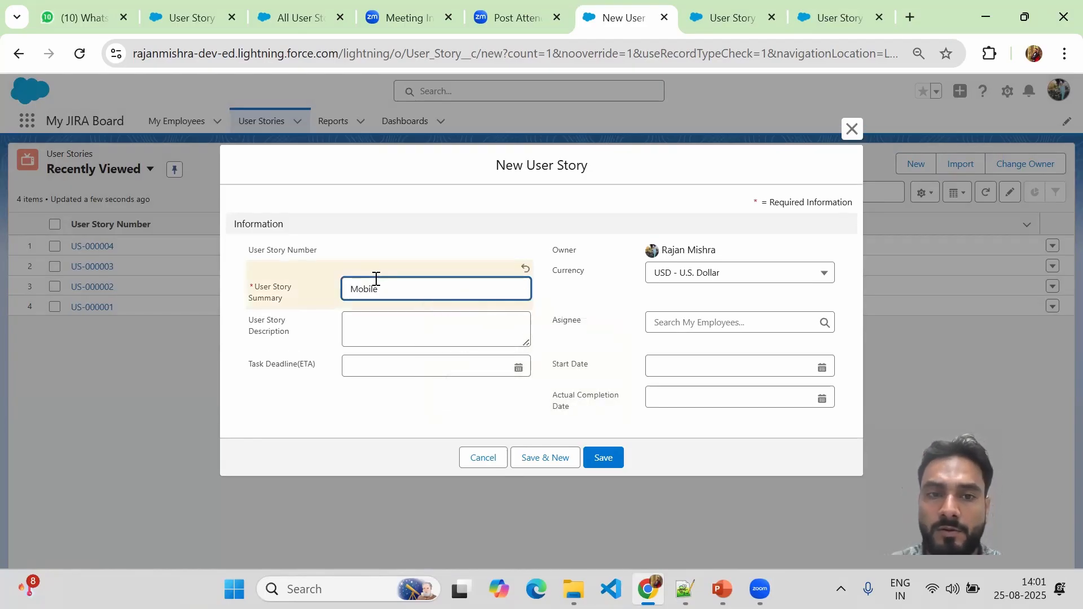
type("App H")
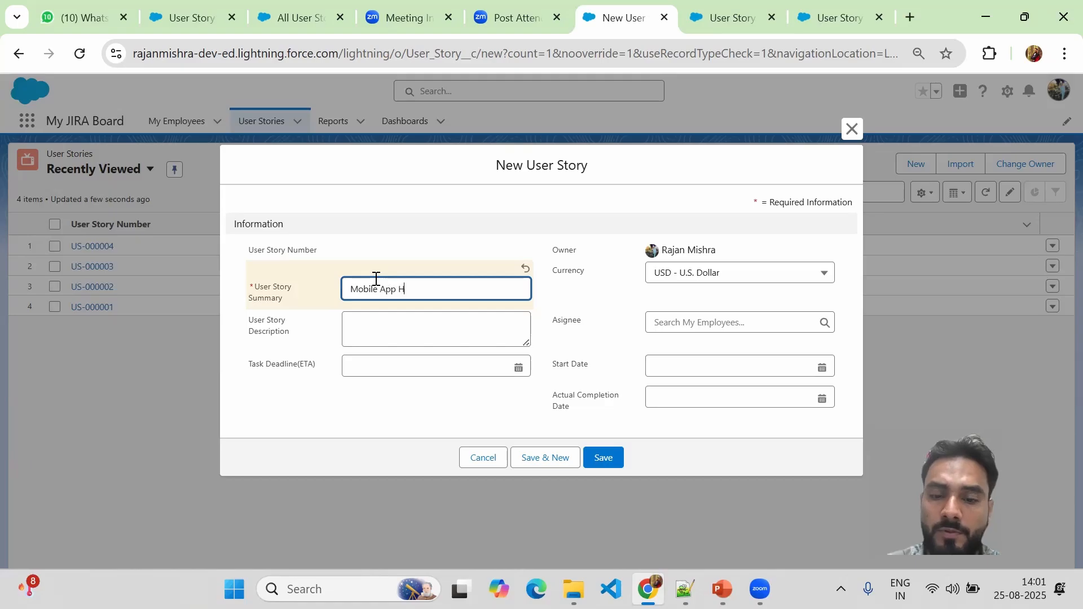
type("ome page ")
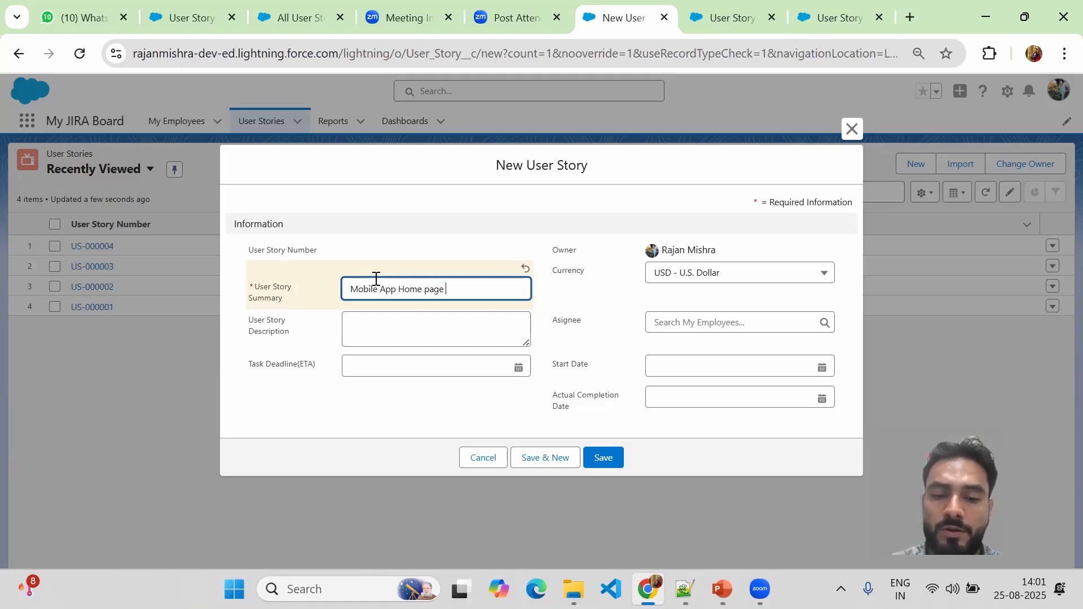
type("Design")
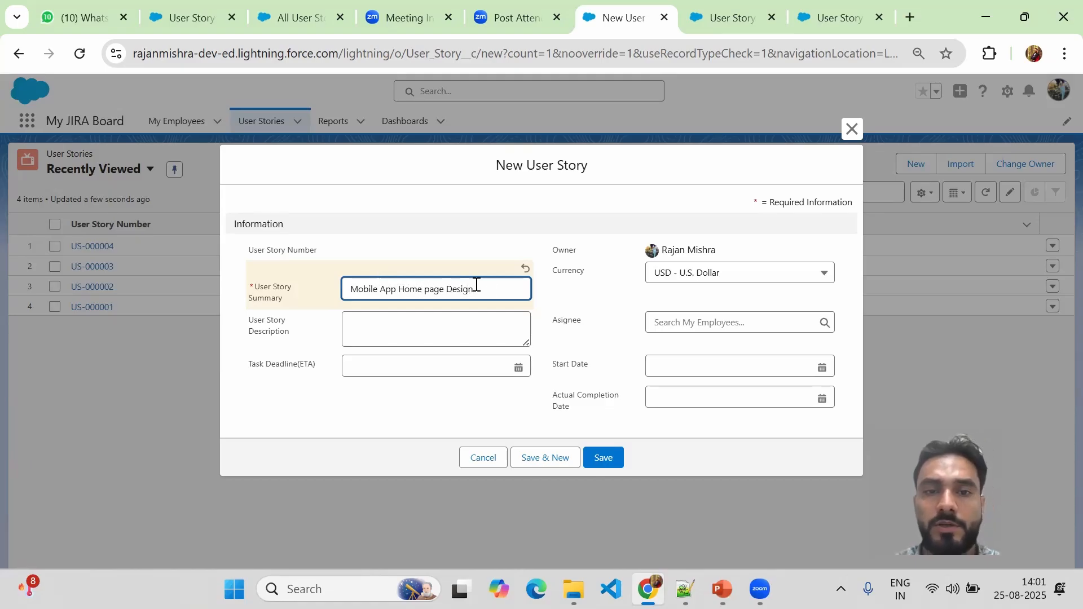
left_click_drag(489, 290, 328, 290)
key("ctrl+c")
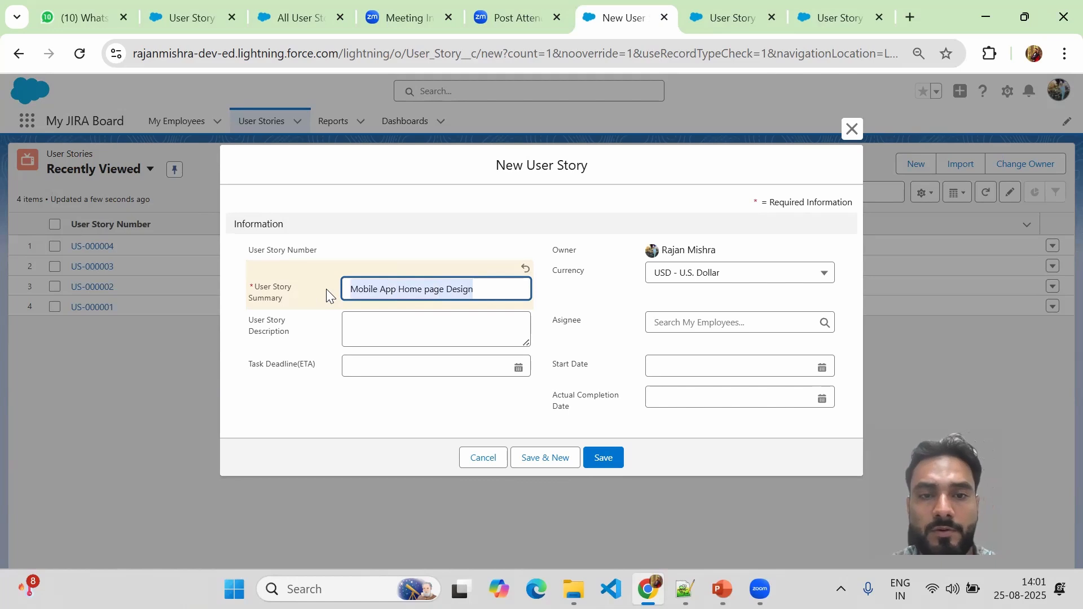
left_click(364, 329)
key("ctrl+v")
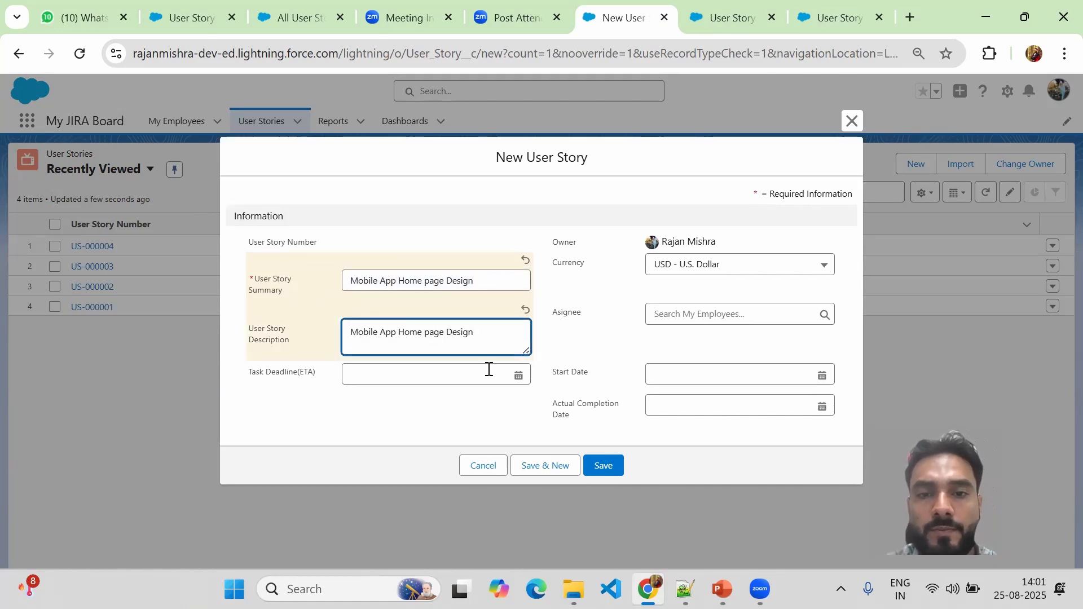
left_click(562, 354)
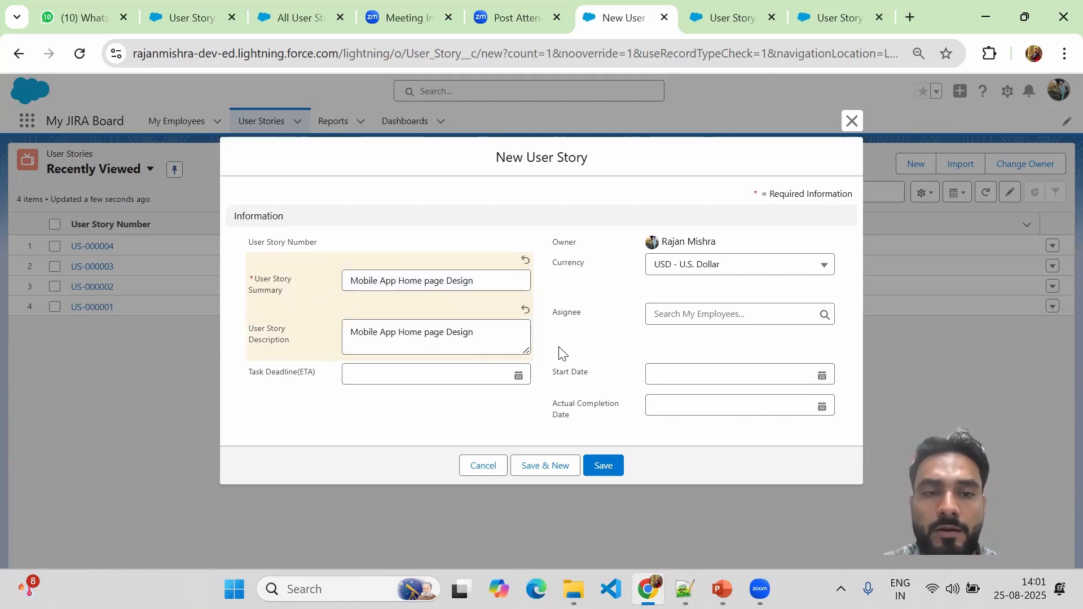
Assign an employee, set start 8/21/2025, deadline and completion 8/23/2025, and save the story.
left_click(660, 314)
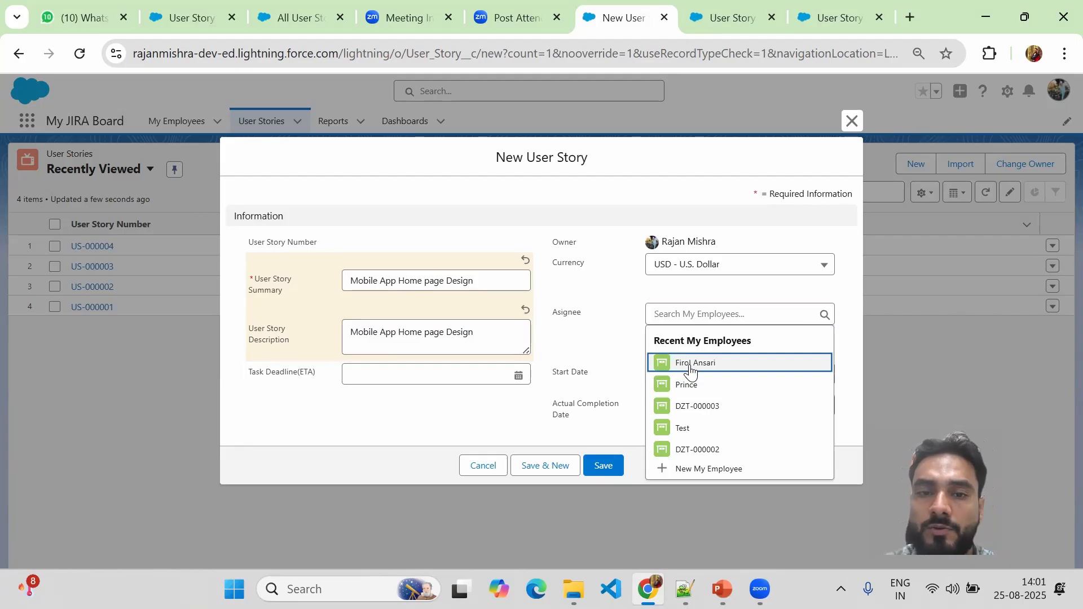
left_click(691, 363)
left_click(716, 372)
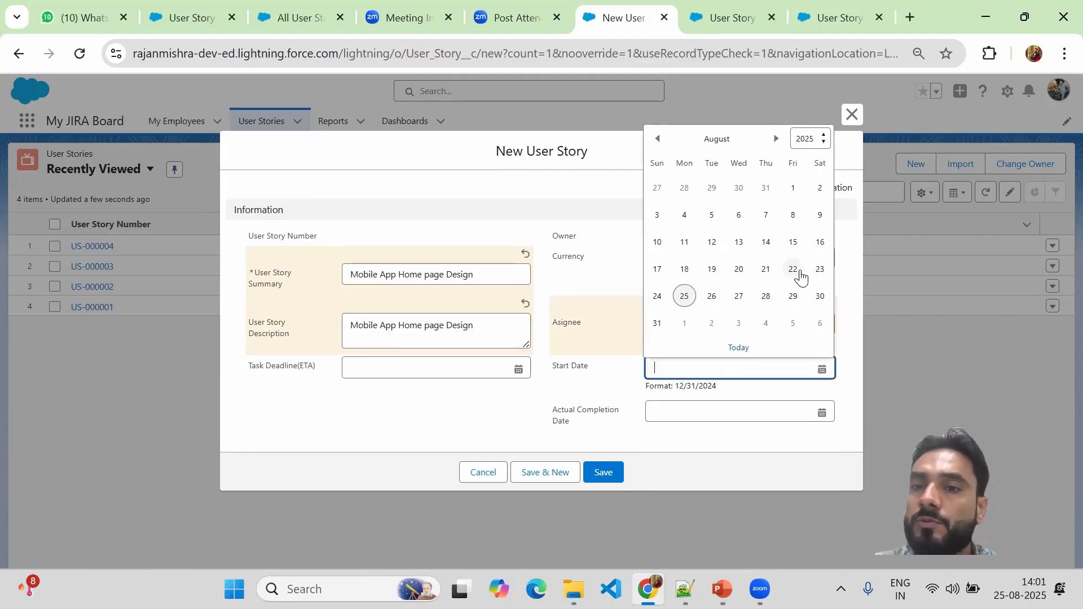
left_click(766, 270)
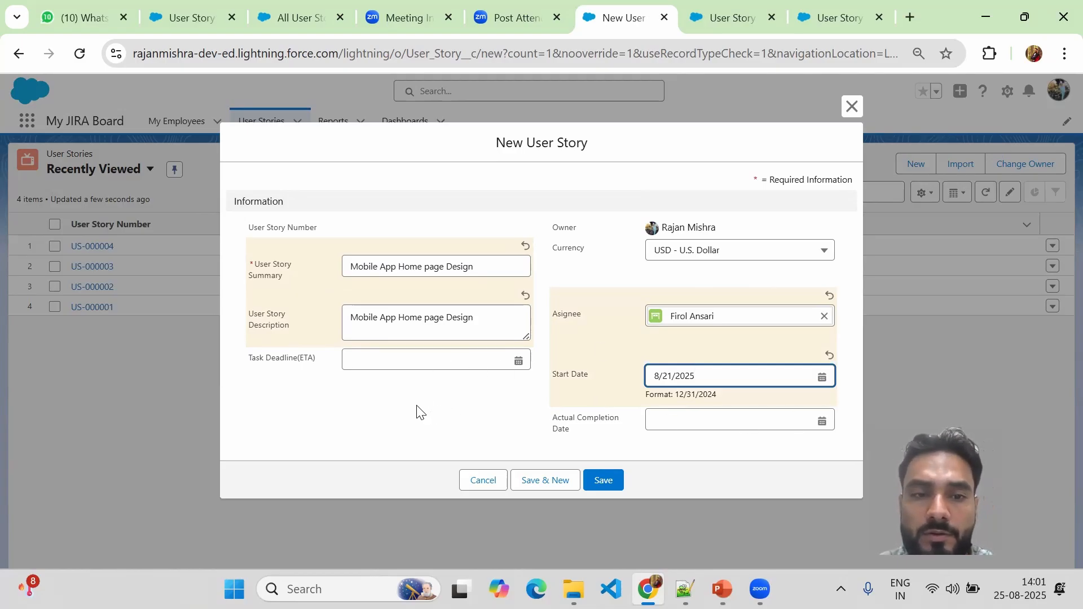
left_click(499, 359)
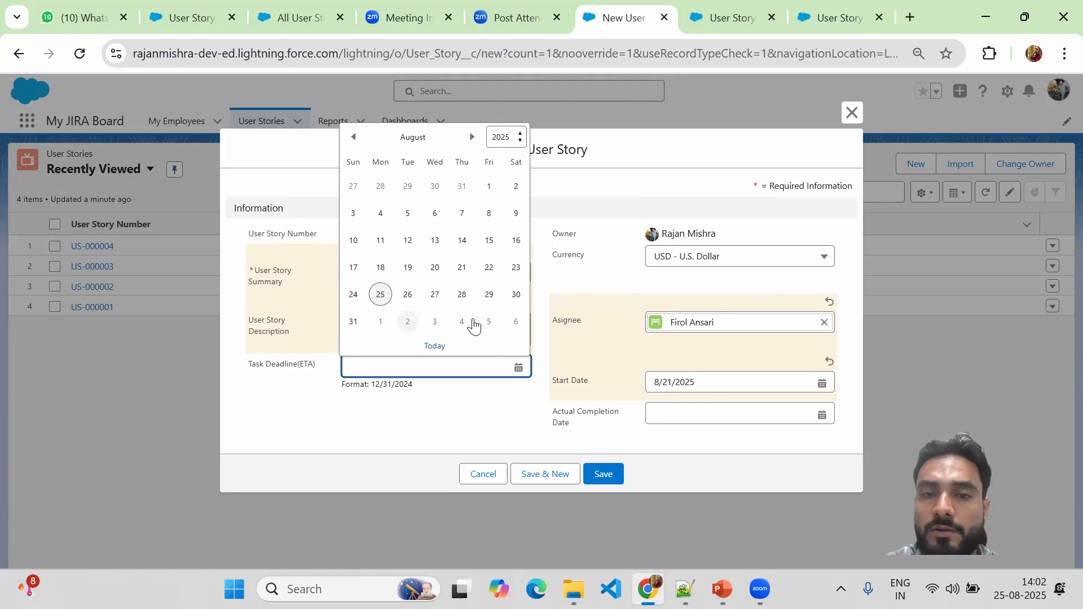
left_click(515, 268)
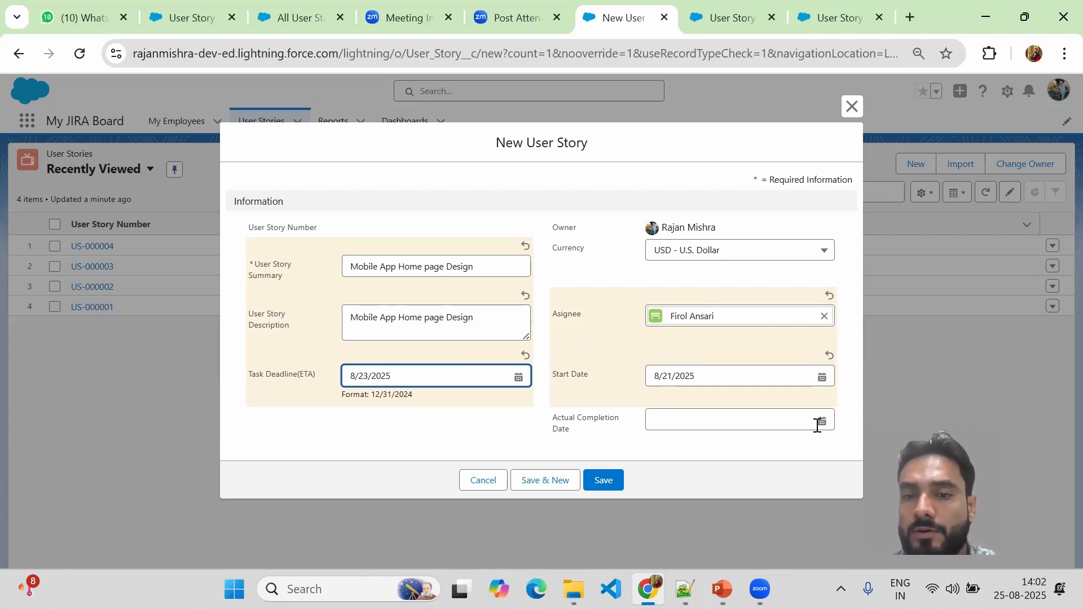
left_click(735, 416)
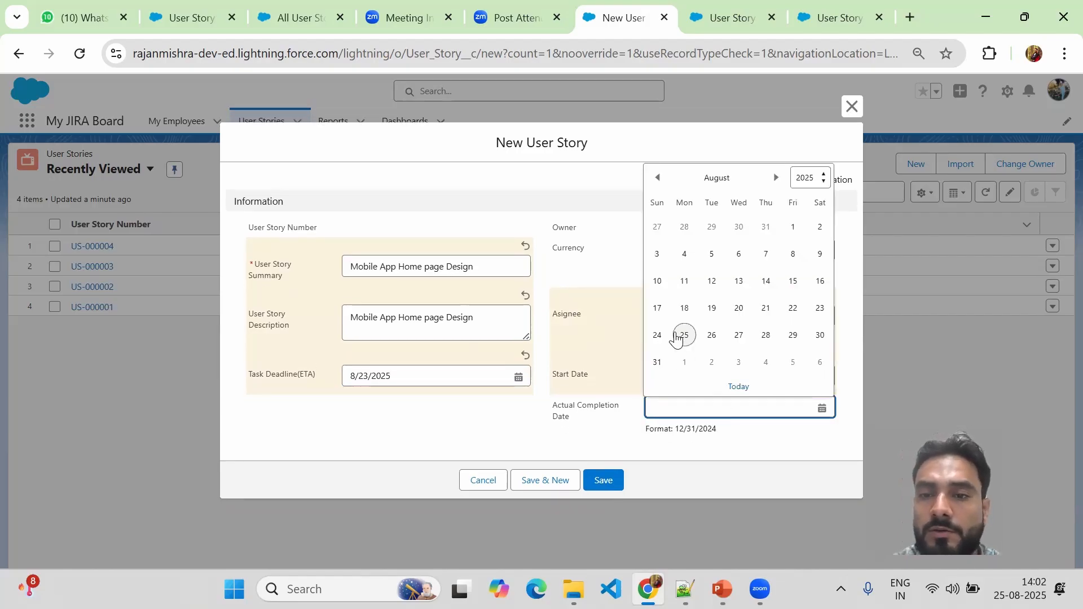
left_click(820, 312)
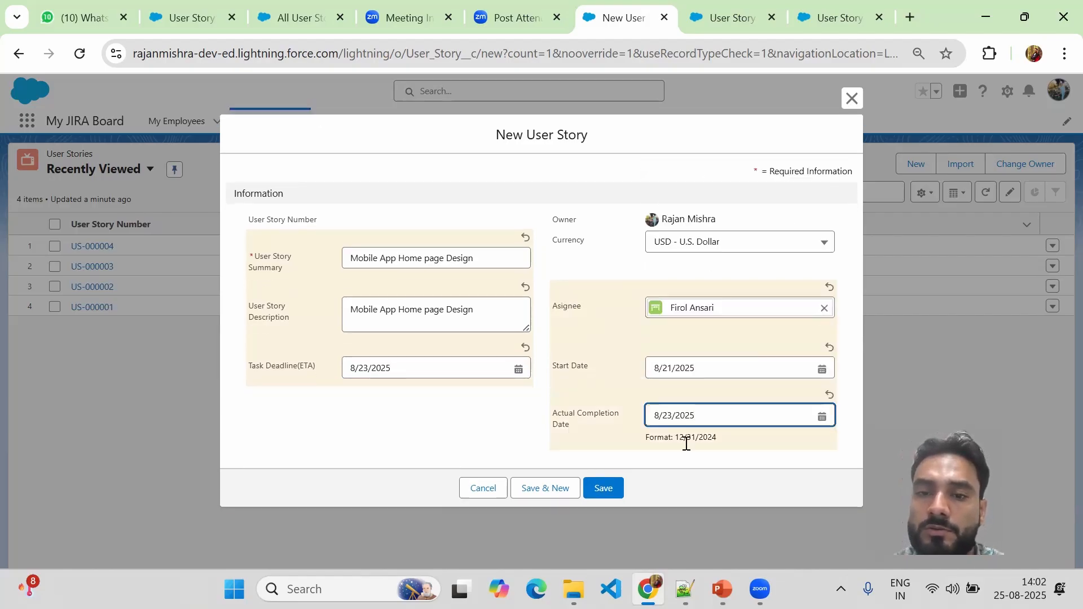
left_click(606, 488)
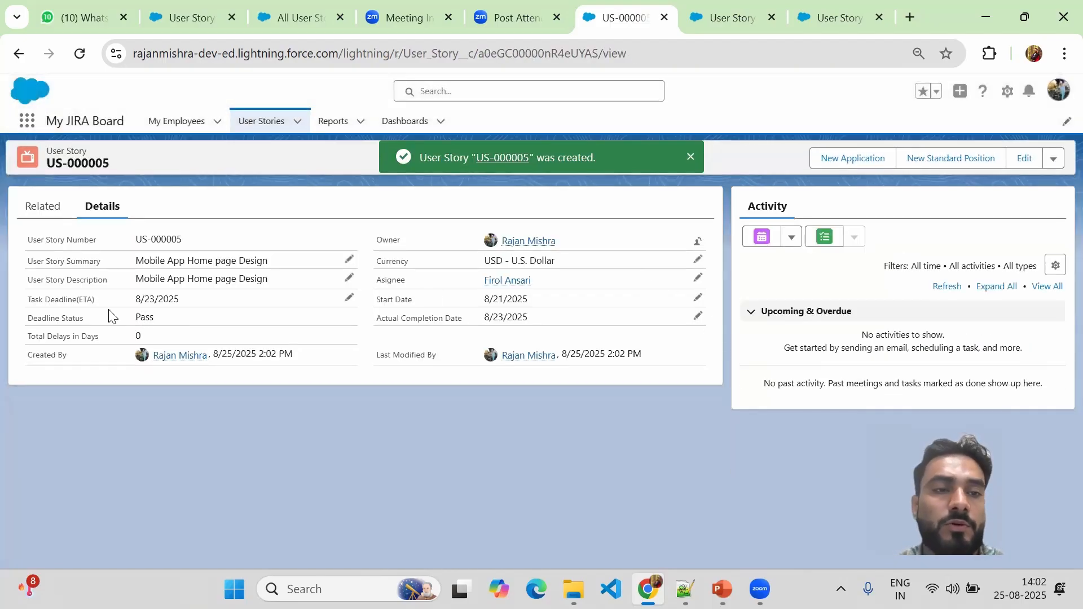
Point out US-000005's Deadline Status showing Pass with 0 days of delay.
left_click_drag(27, 319, 135, 322)
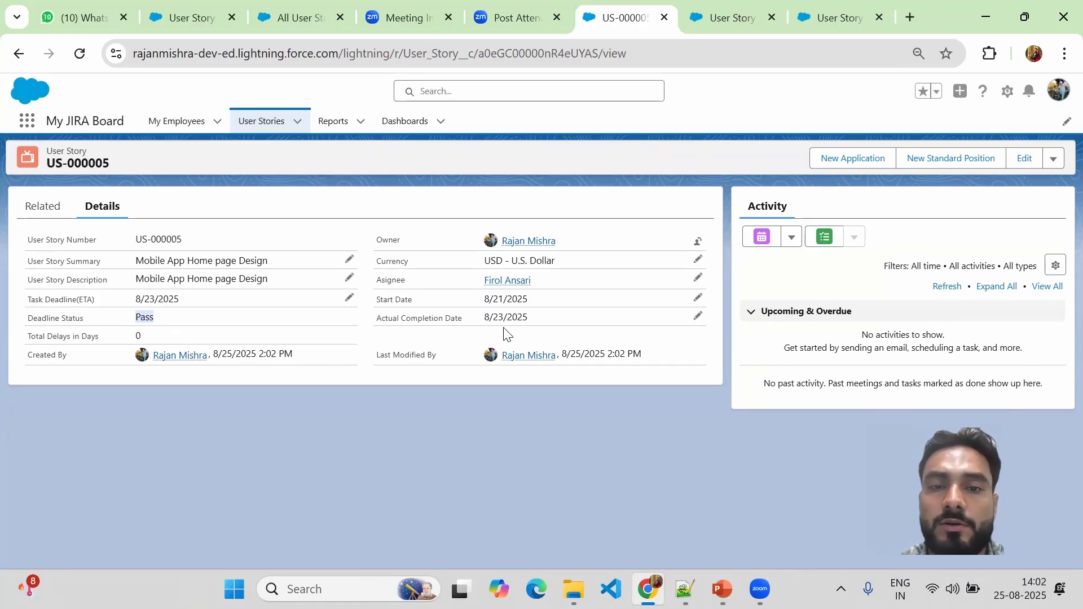
Move US-000005's Actual Completion Date to 8/25/2025, turning Deadline Status to Failed with 2 days' delay.
left_click(698, 315)
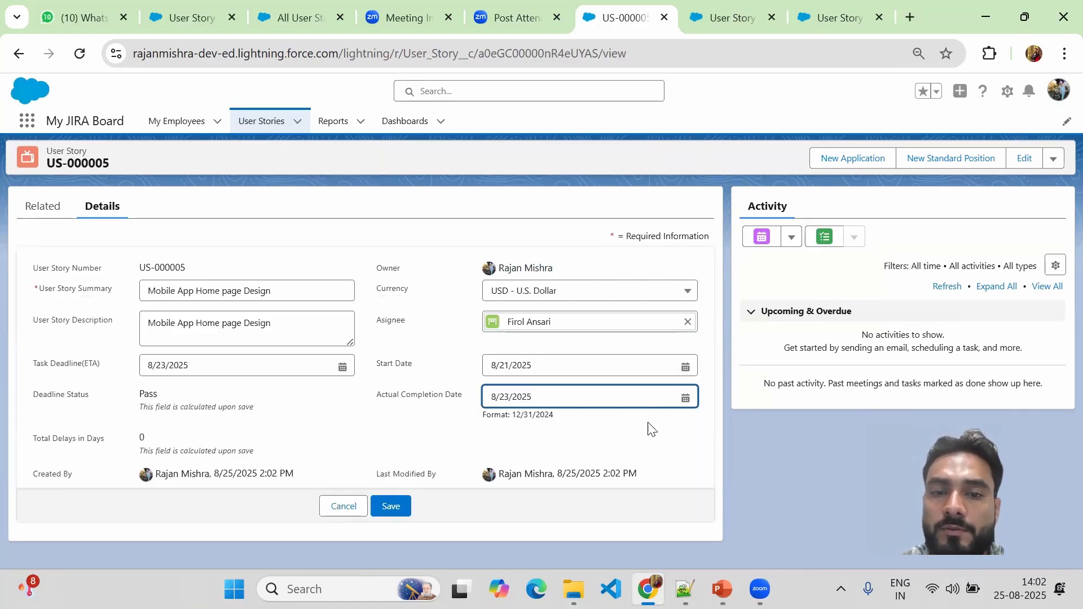
left_click(685, 397)
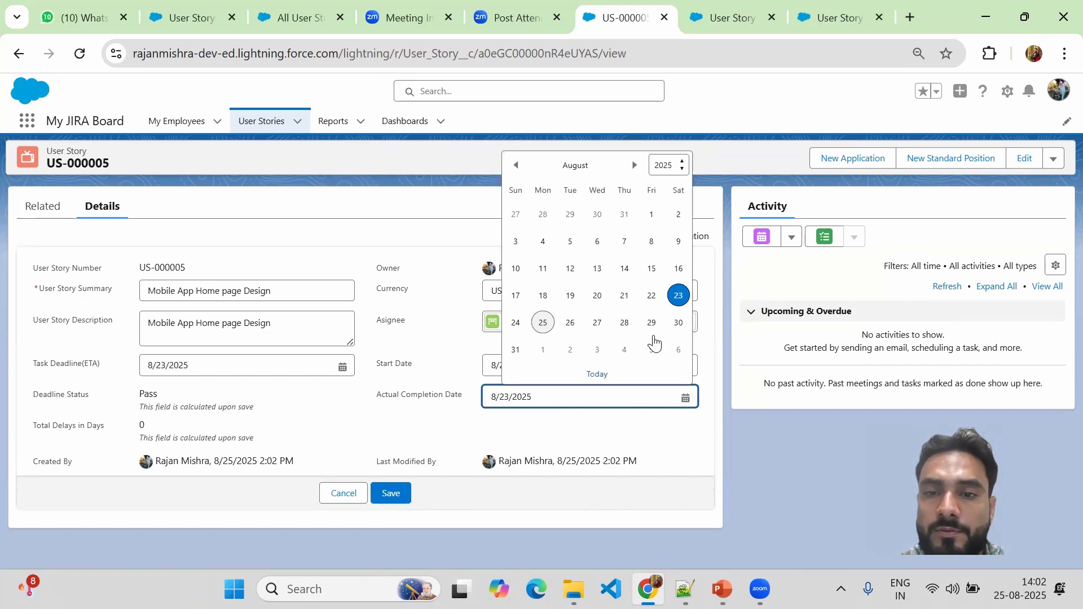
left_click(543, 322)
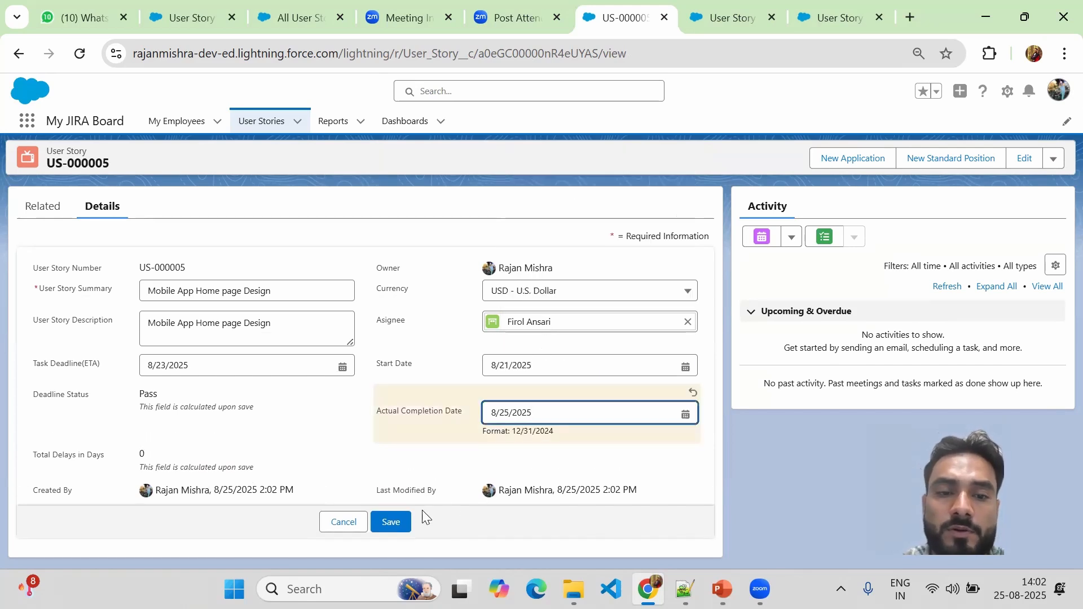
left_click(390, 521)
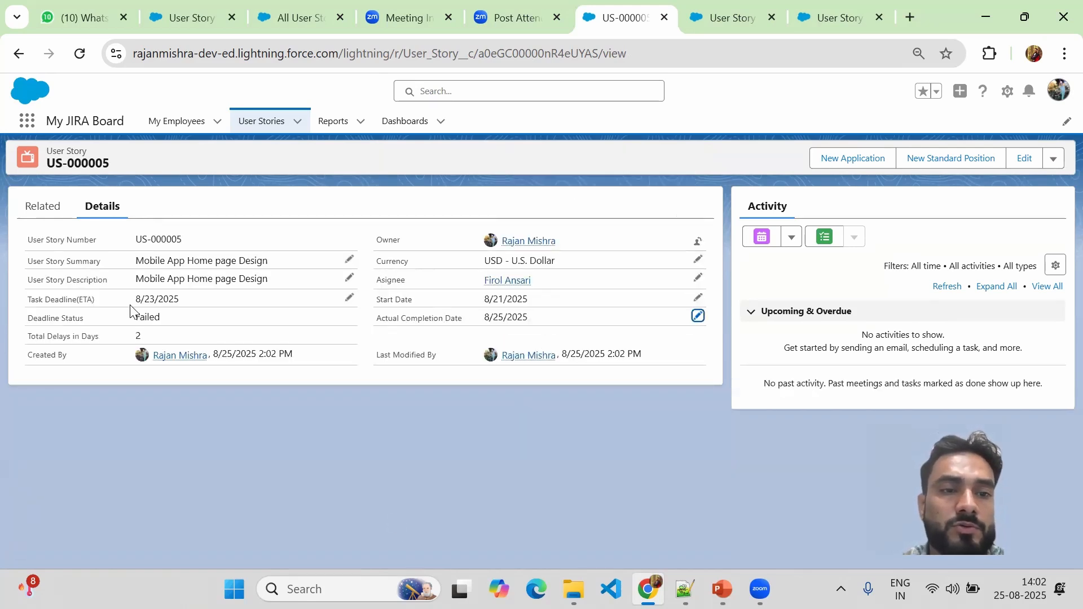
left_click_drag(136, 316, 165, 326)
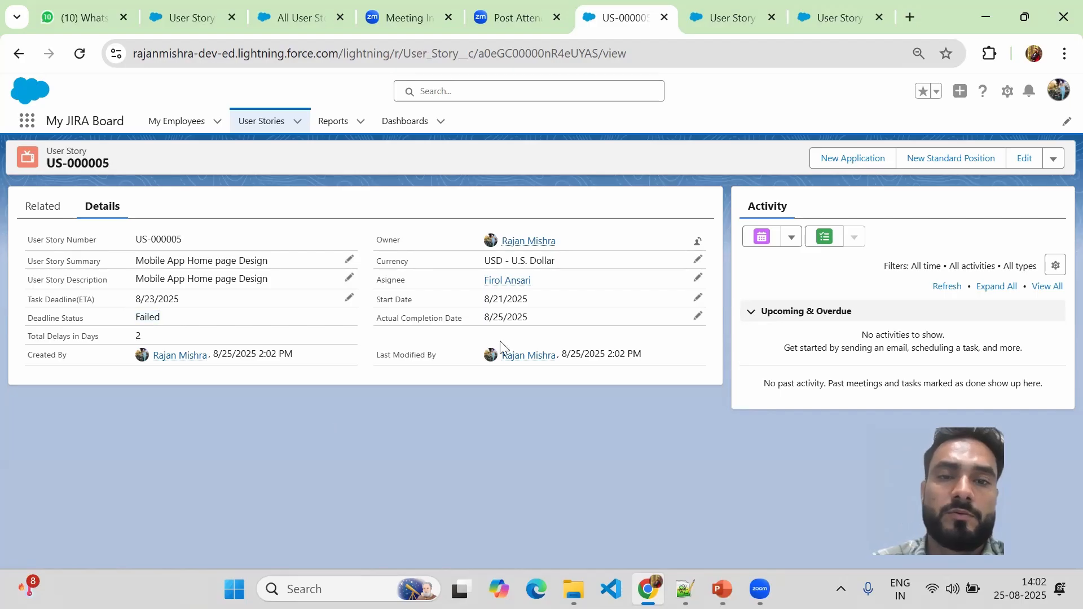
left_click(698, 316)
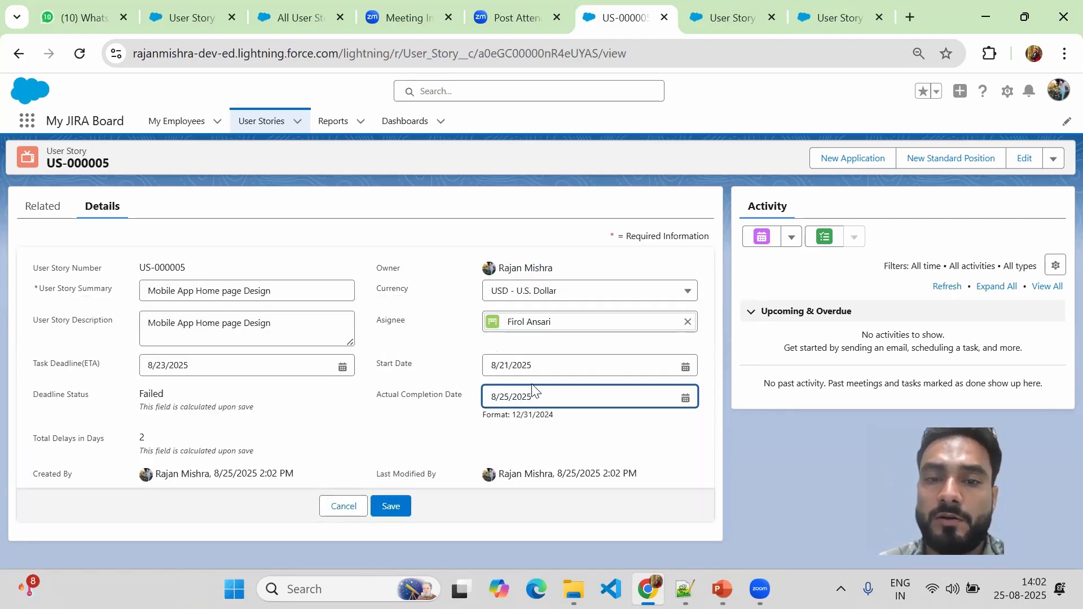
Set US-000005's completion date to 8/22/2025 and check Deadline Status is Pass with 0 delay days.
left_click(686, 399)
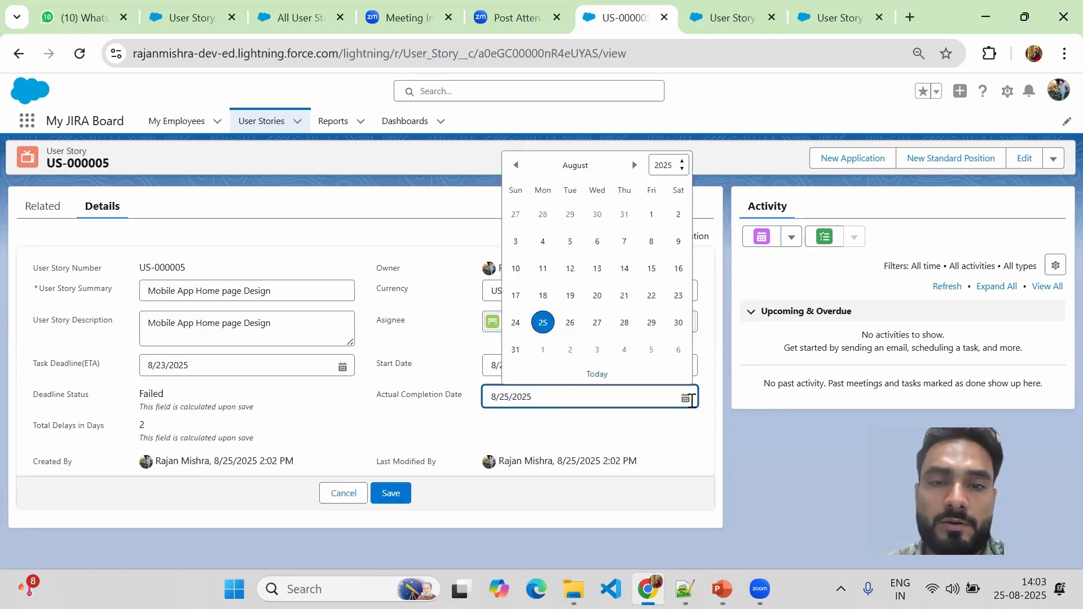
left_click(652, 299)
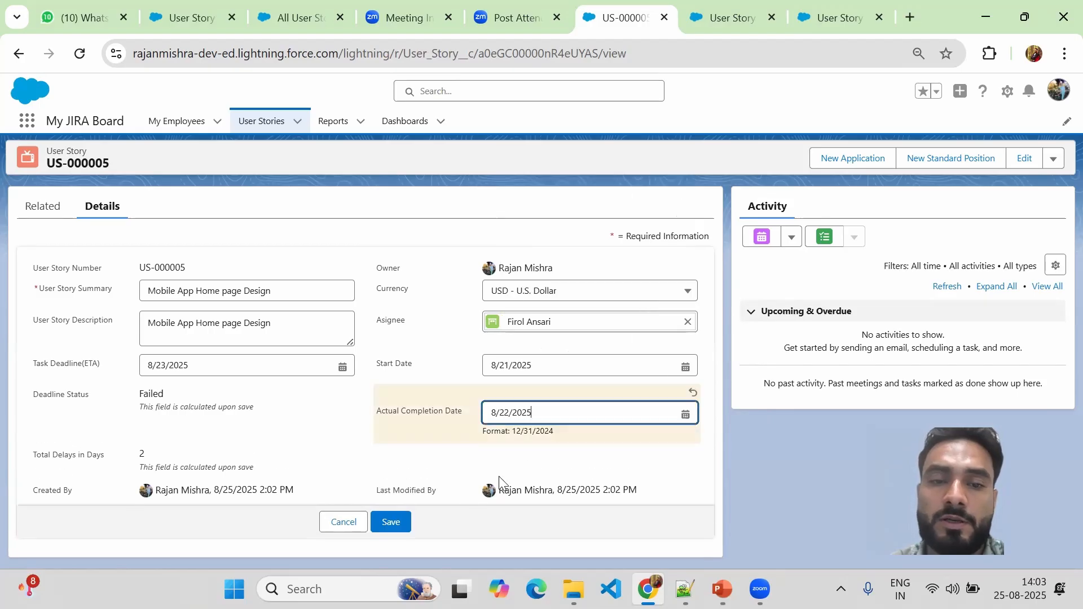
left_click(387, 520)
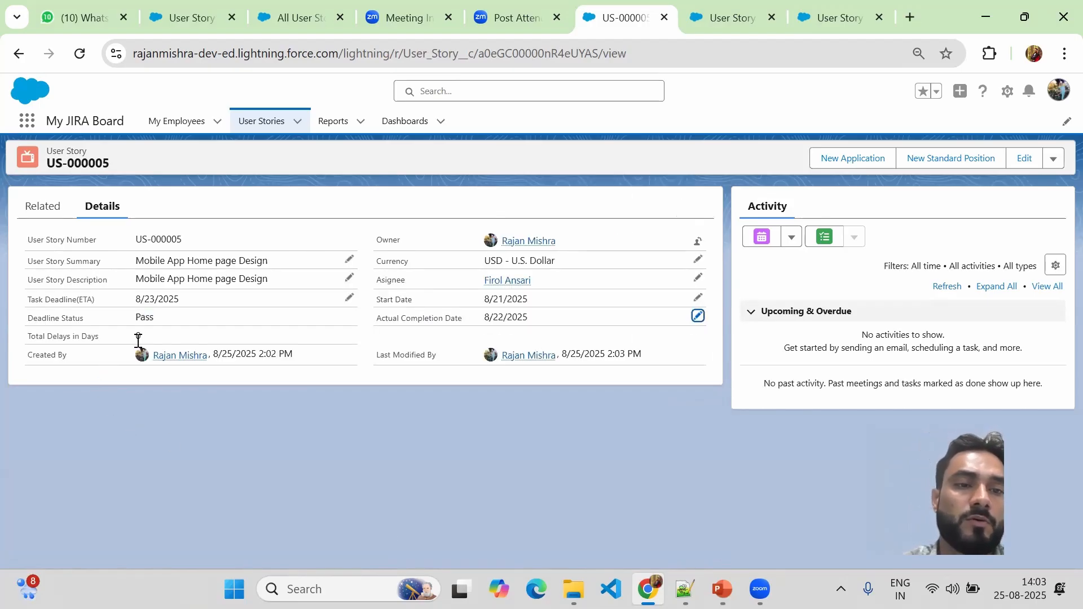
left_click_drag(30, 327, 66, 323)
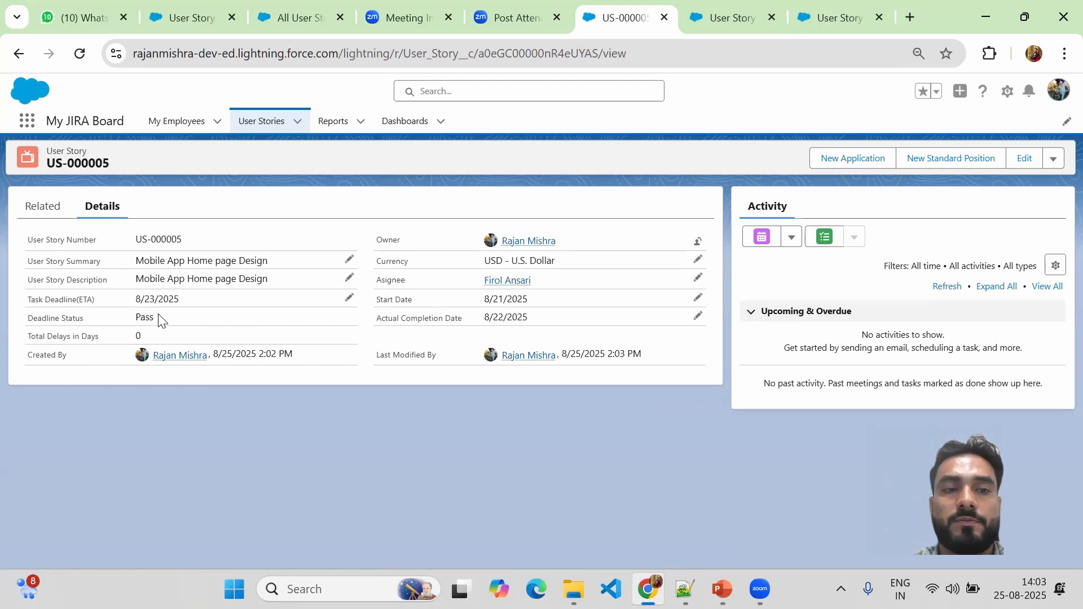
left_click_drag(37, 339, 146, 341)
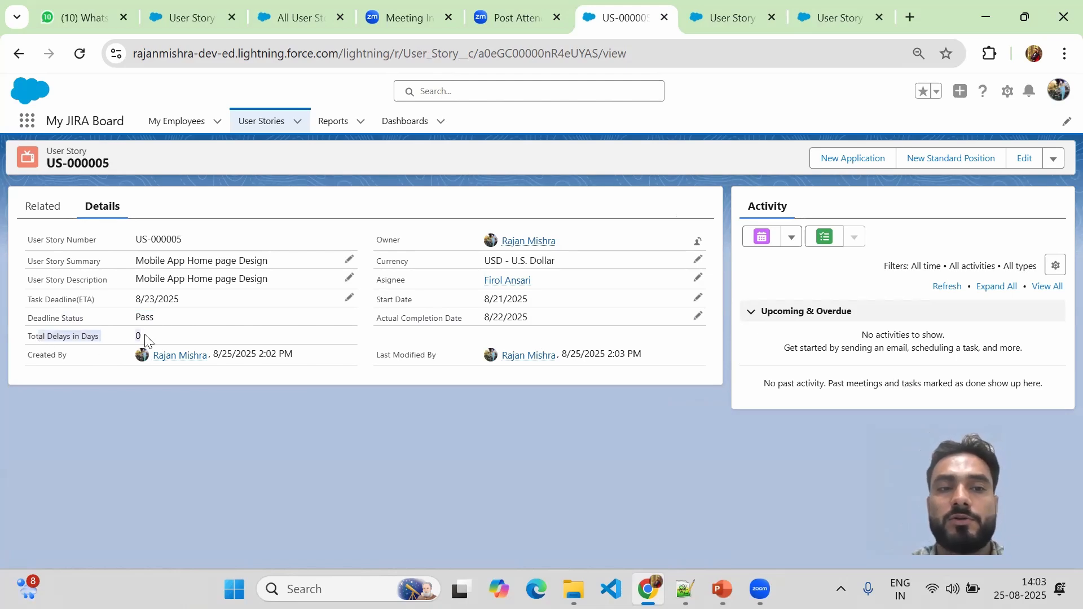
left_click(358, 411)
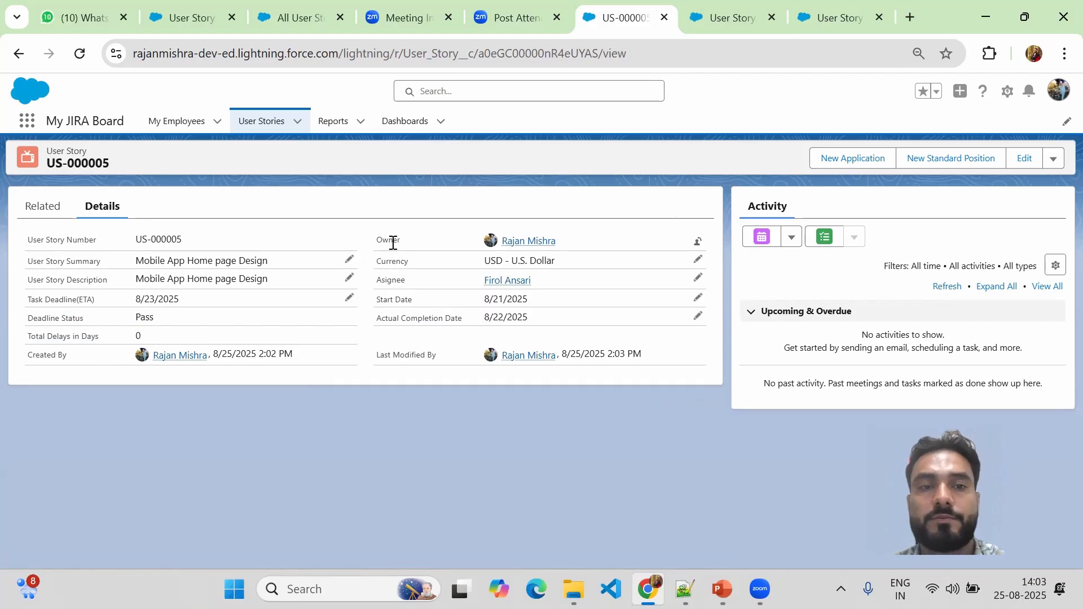
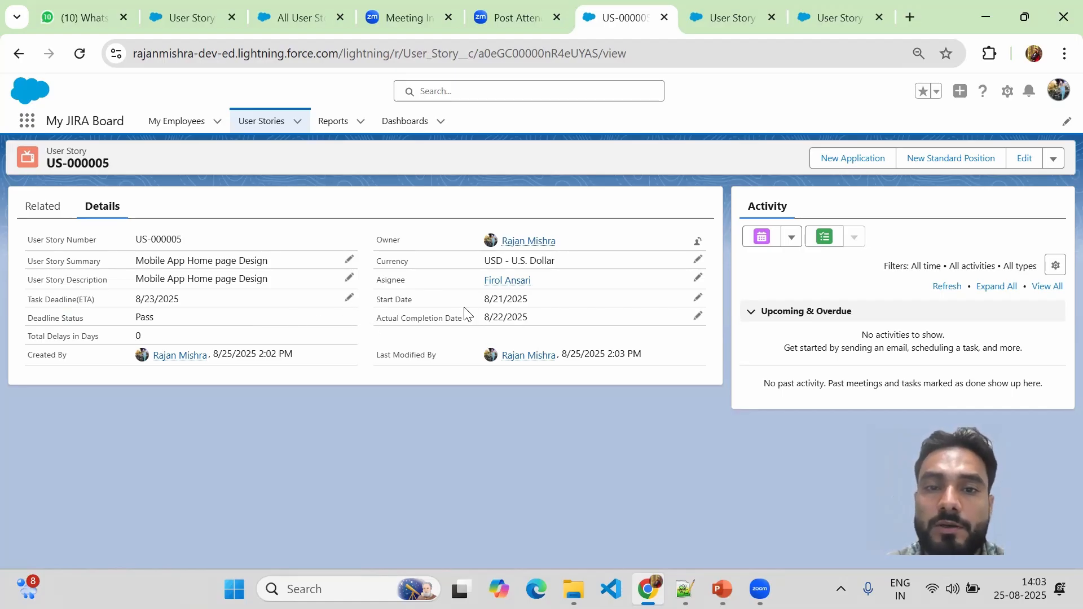
Set US-000005's Task Deadline to 8/31/2025, clear its Actual Completion Date, and save.
left_click(697, 299)
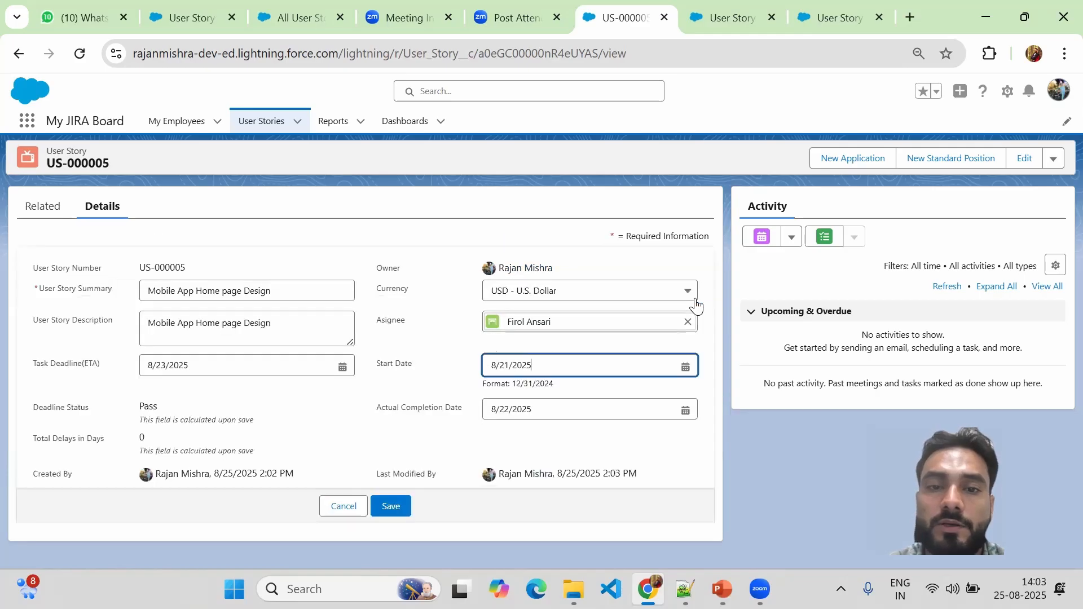
left_click(344, 366)
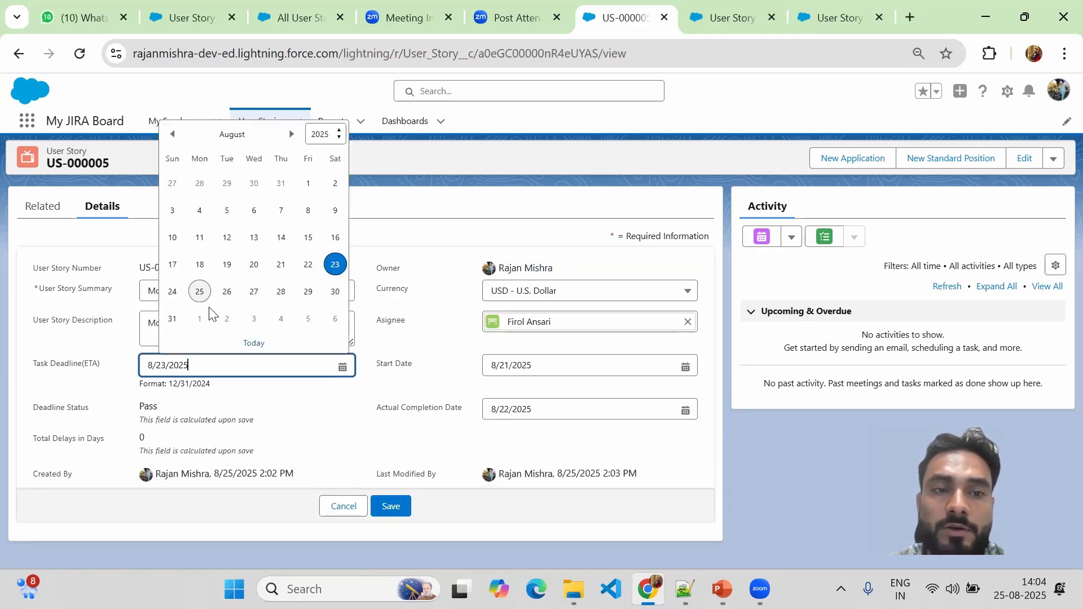
left_click(170, 320)
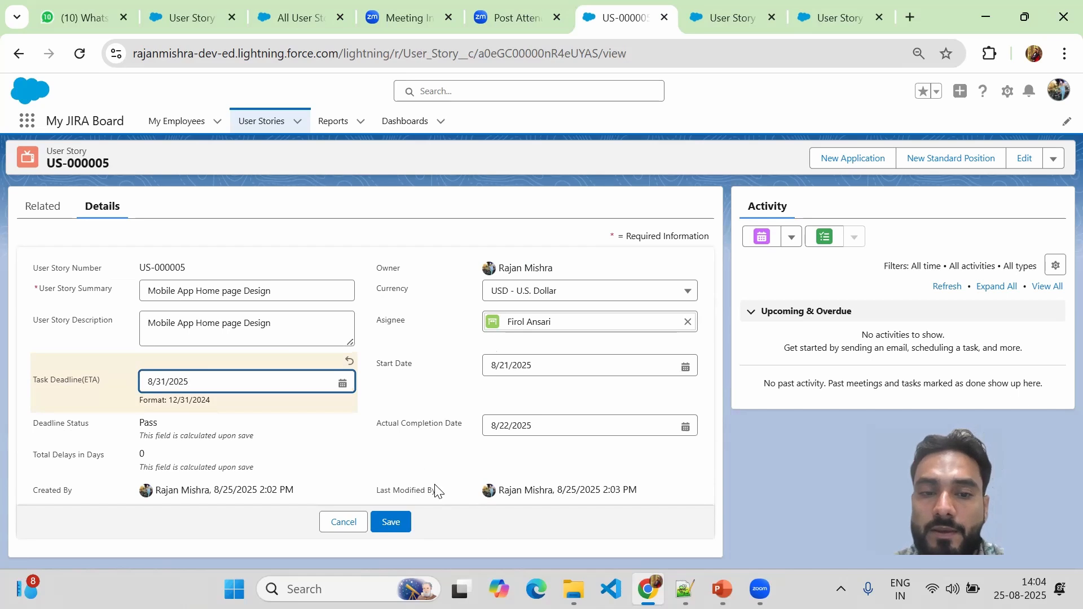
left_click_drag(554, 431, 470, 434)
key("BackSpace")
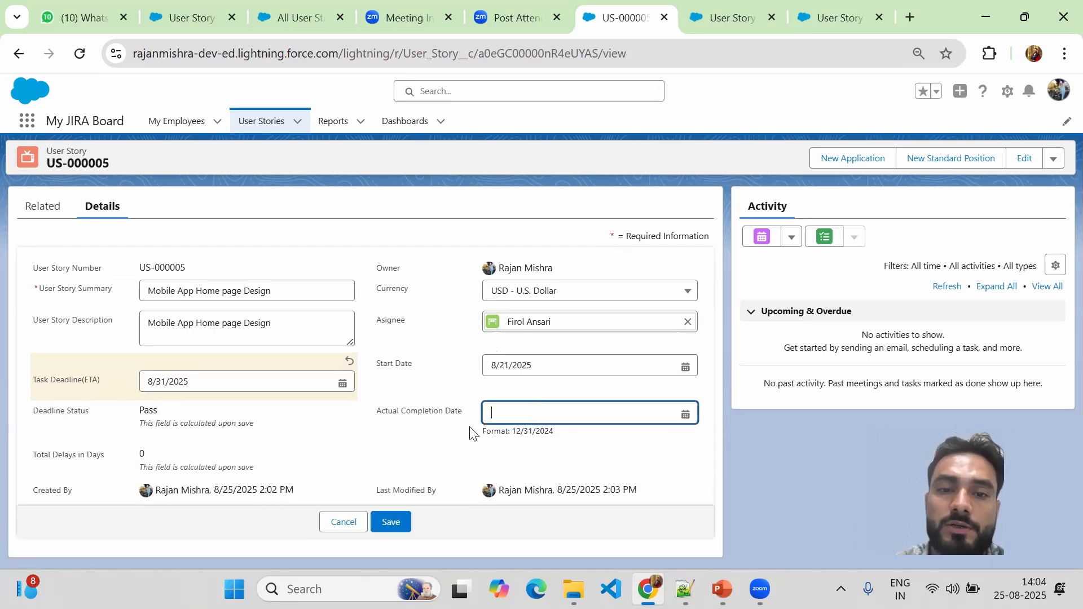
left_click(395, 518)
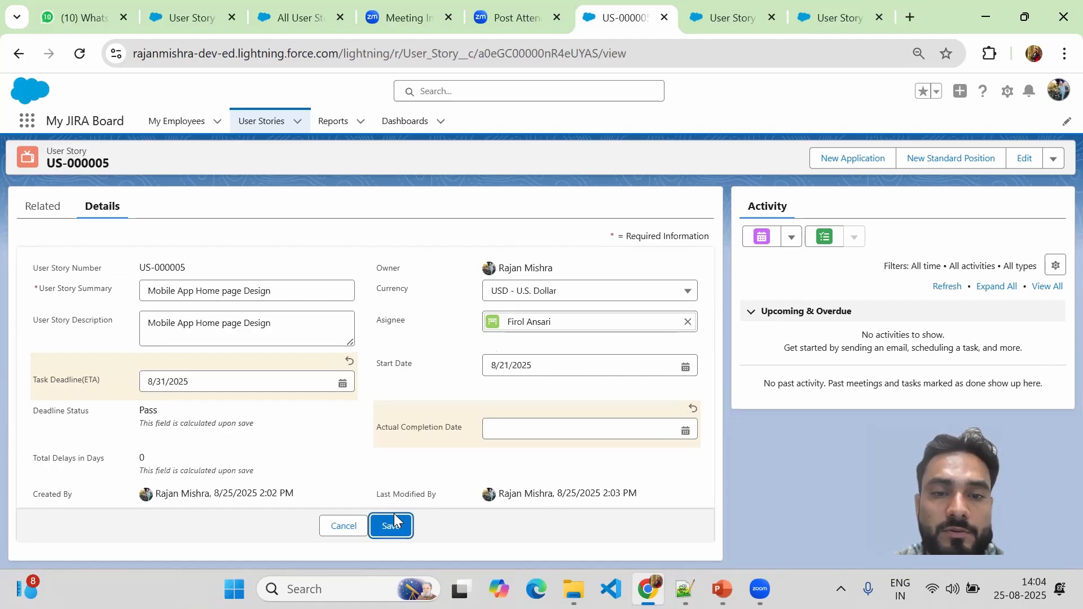
left_click(391, 522)
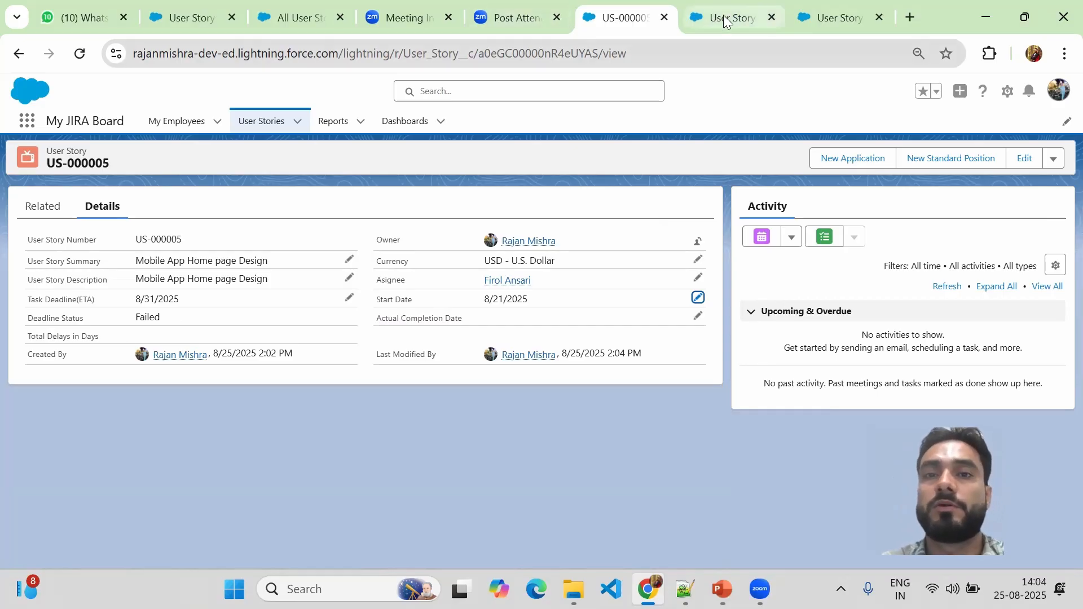
left_click(750, 12)
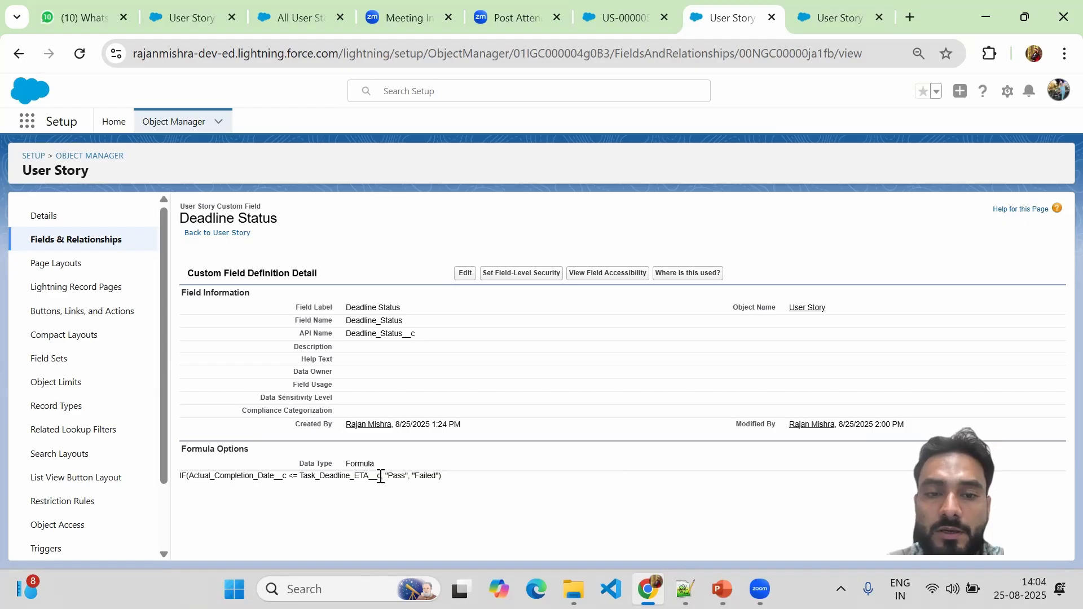
Review the Deadline Status date-comparison formula, then open the field for editing.
left_click_drag(380, 476, 188, 474)
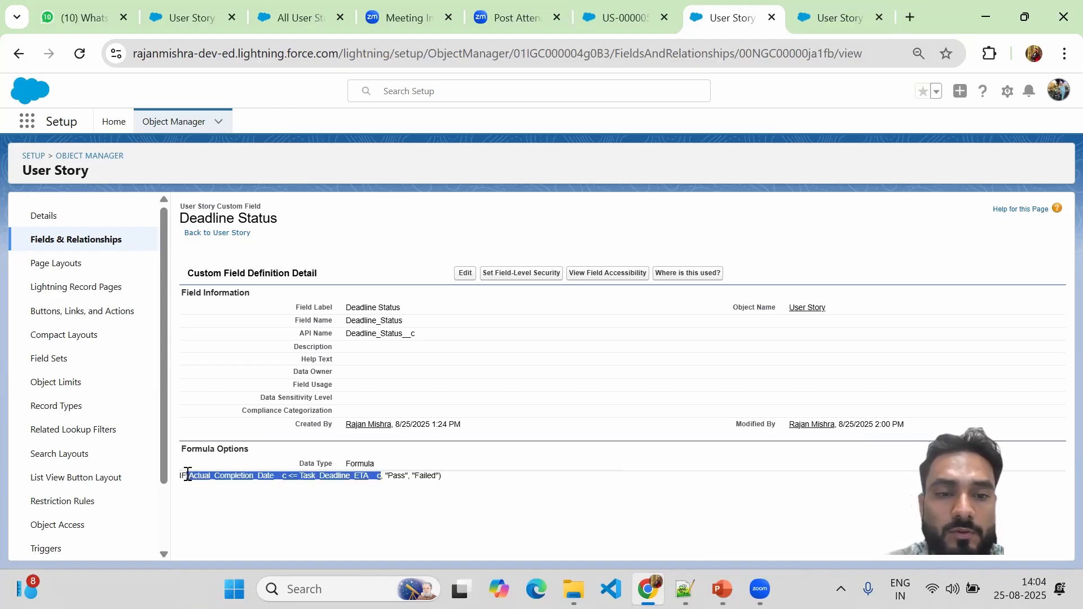
left_click(188, 474)
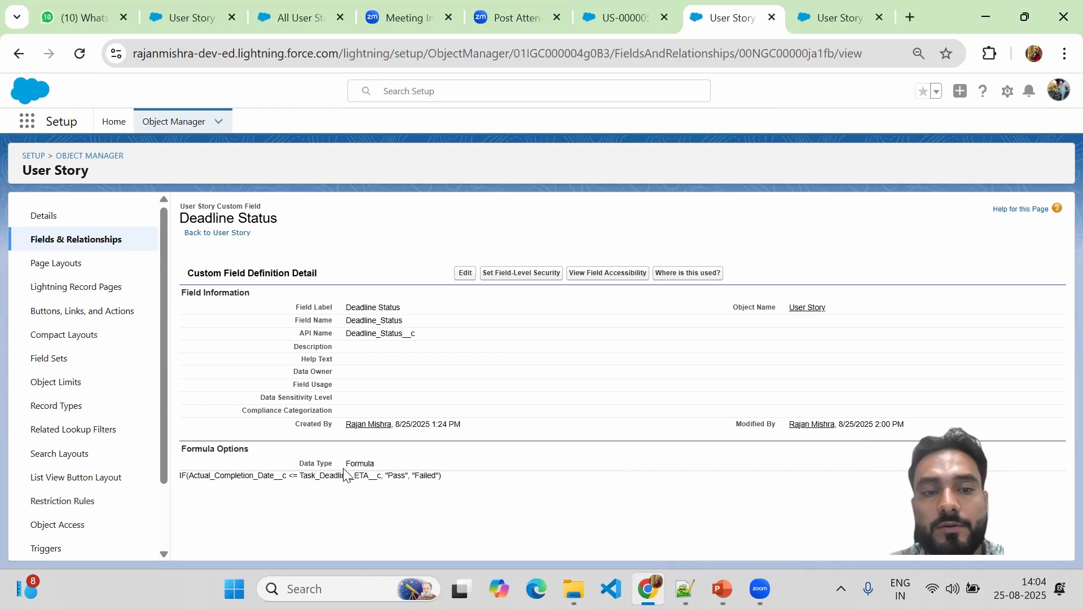
left_click(463, 273)
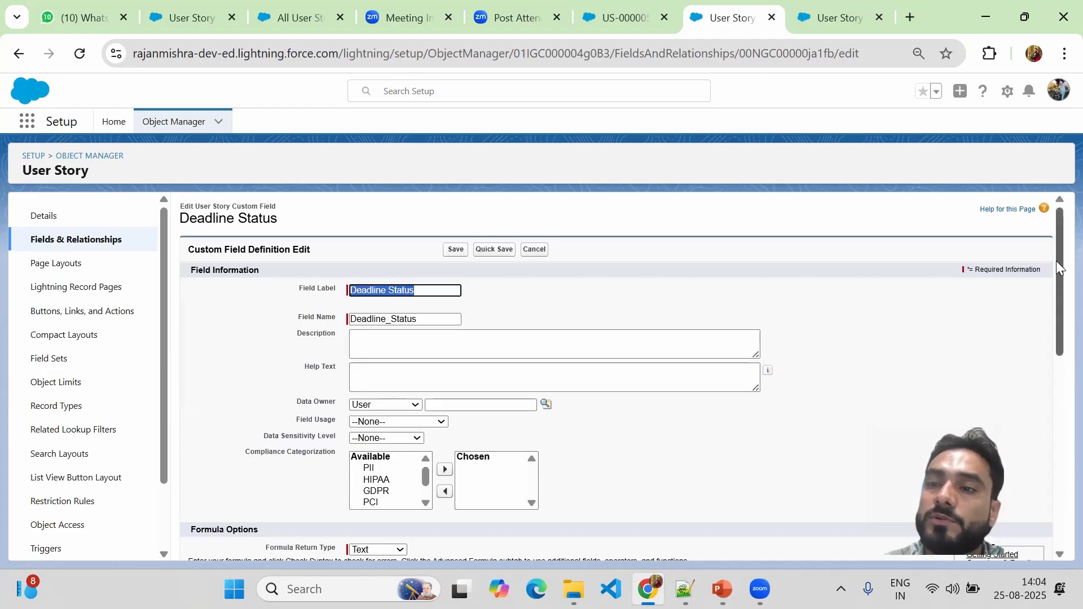
Add a new first formula line starting with IF( above the existing Pass/Failed IF.
left_click_drag(1058, 262, 1058, 384)
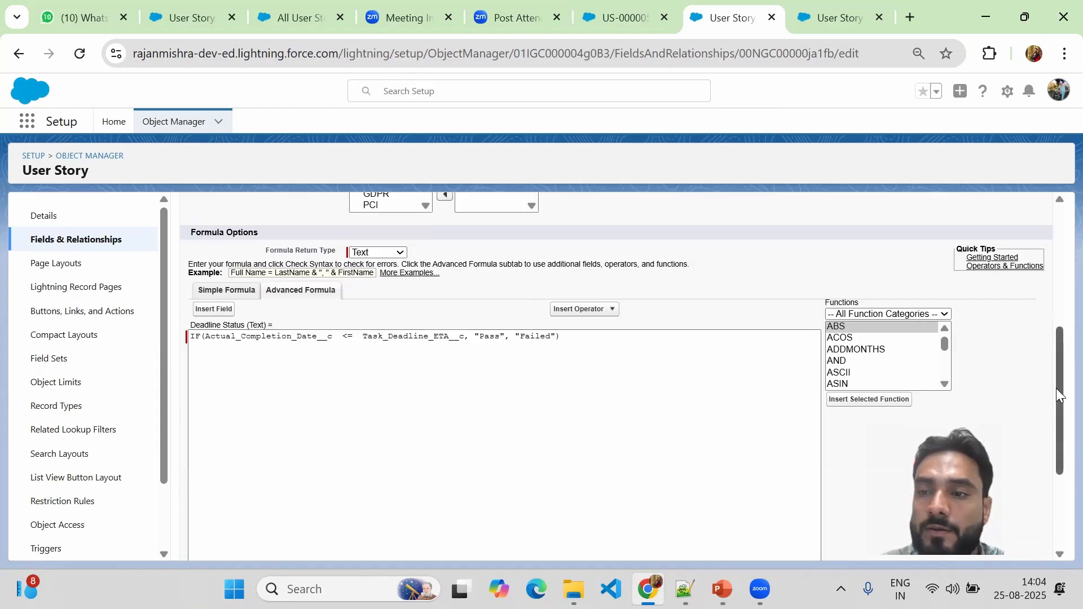
left_click_drag(1057, 394, 1057, 379)
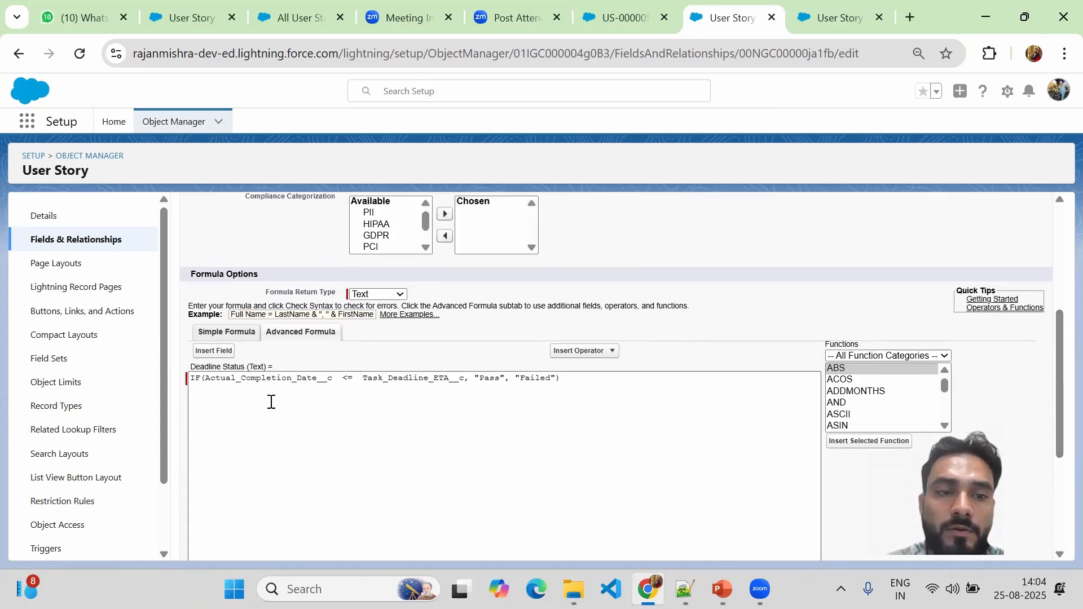
left_click(191, 378)
key("Return")
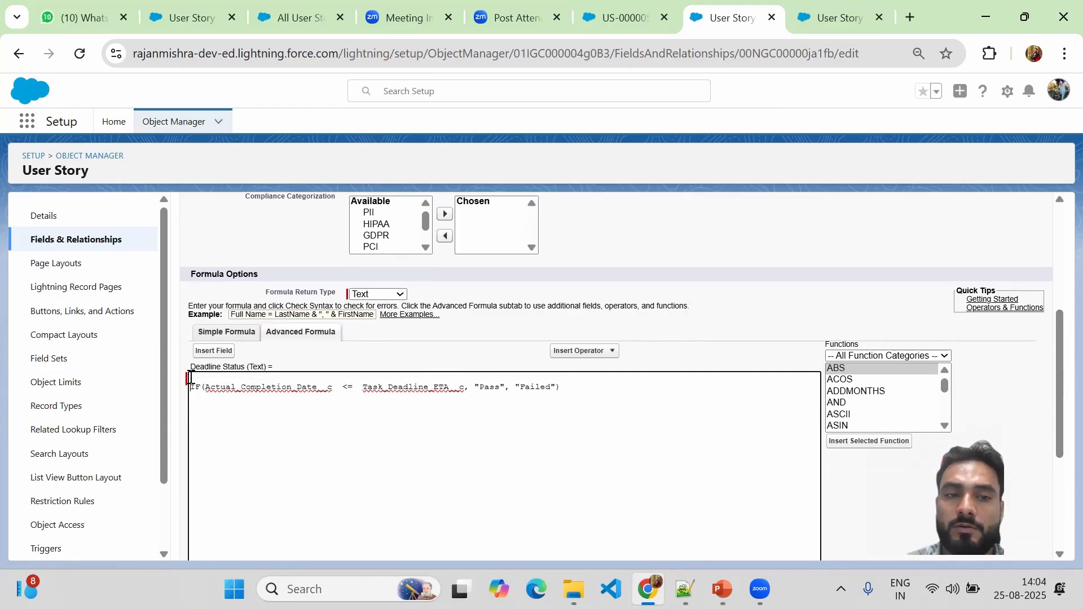
type("IF")
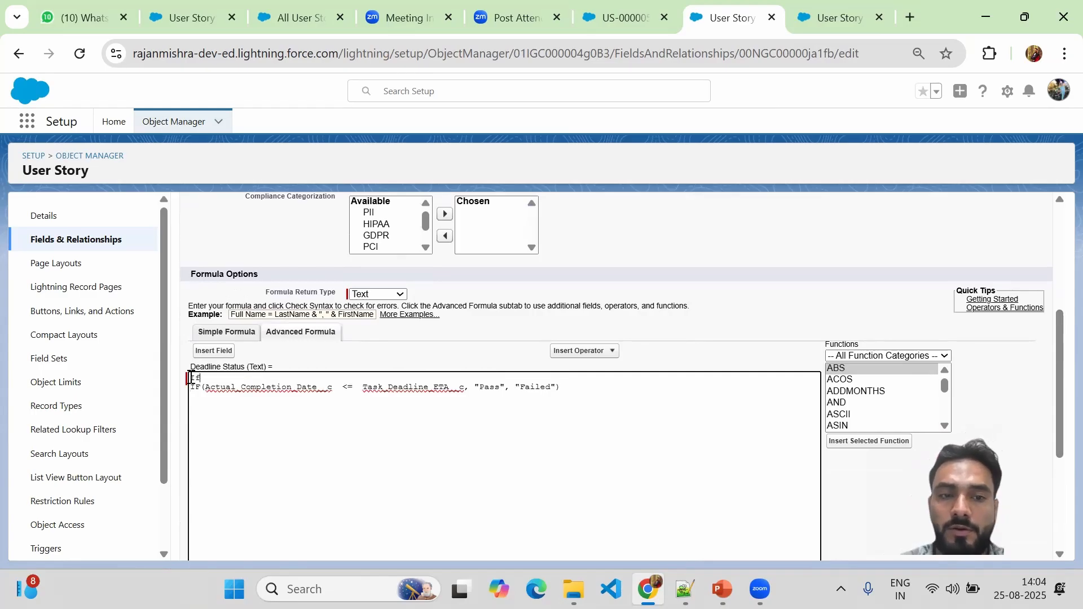
key("BackSpace")
key("BackSpace")
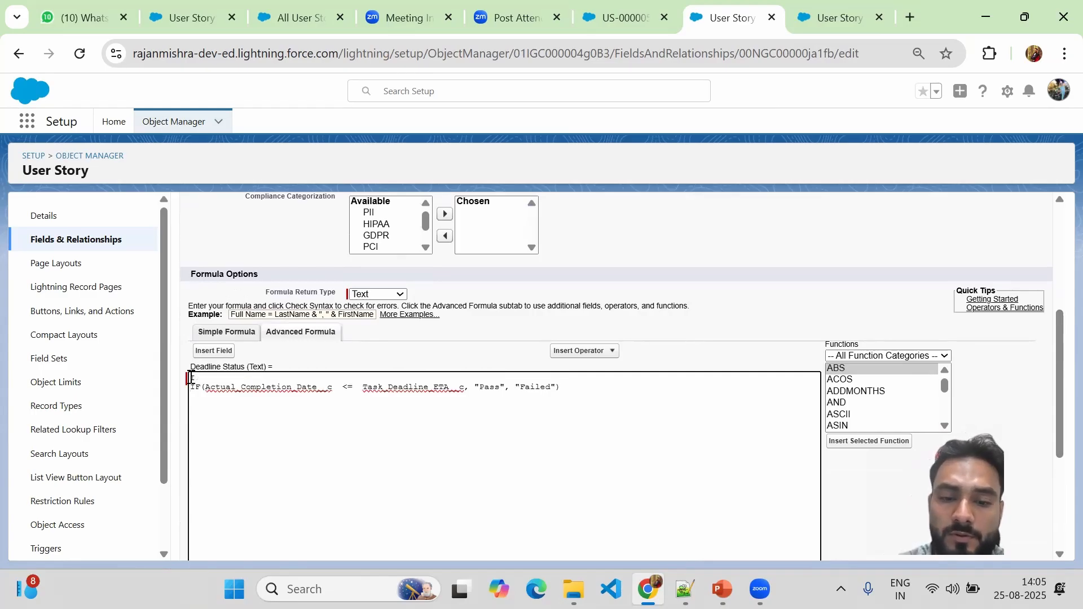
type("IF(")
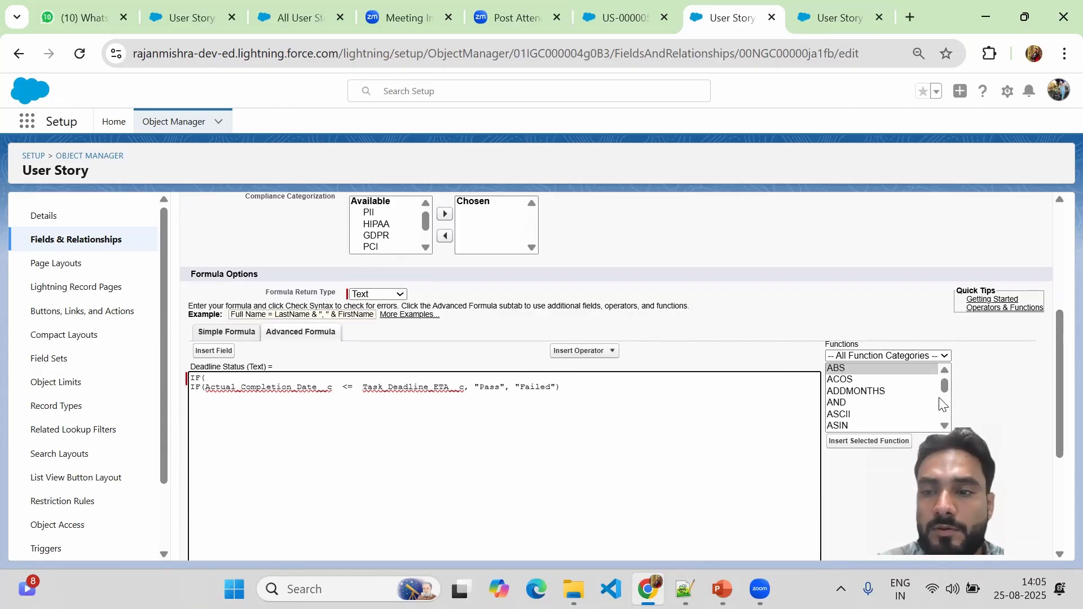
Insert the ISBLANK function after IF( from the Functions list.
left_click_drag(943, 388, 944, 399)
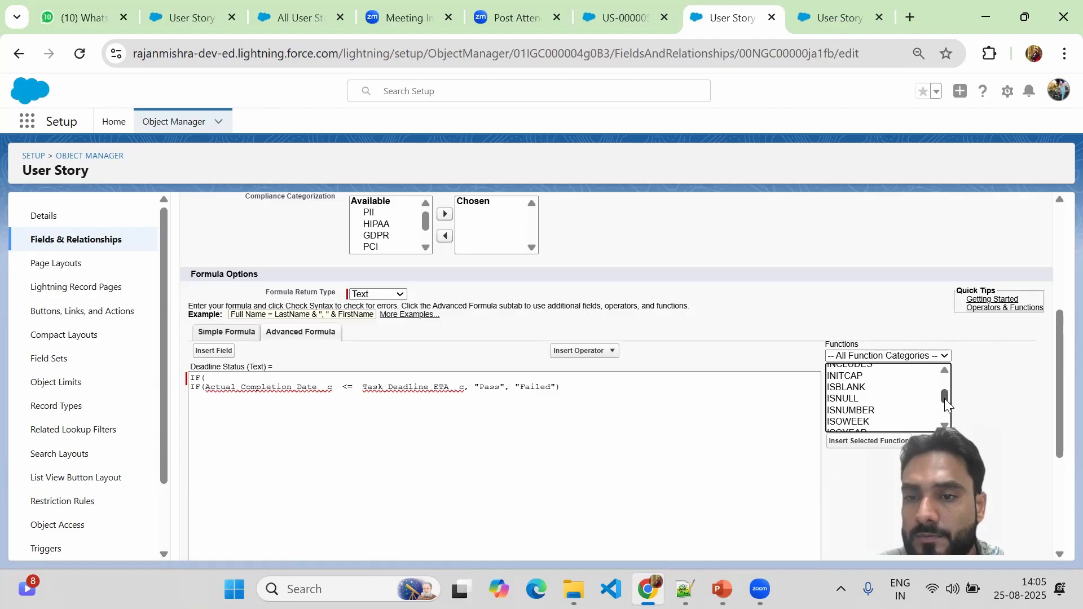
left_click(849, 388)
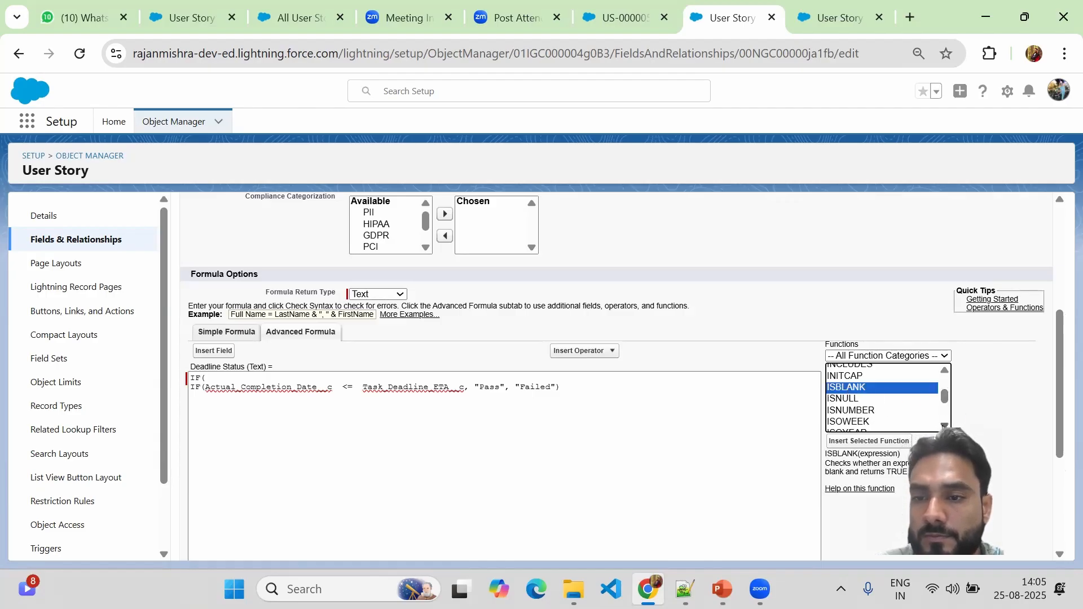
left_click(944, 426)
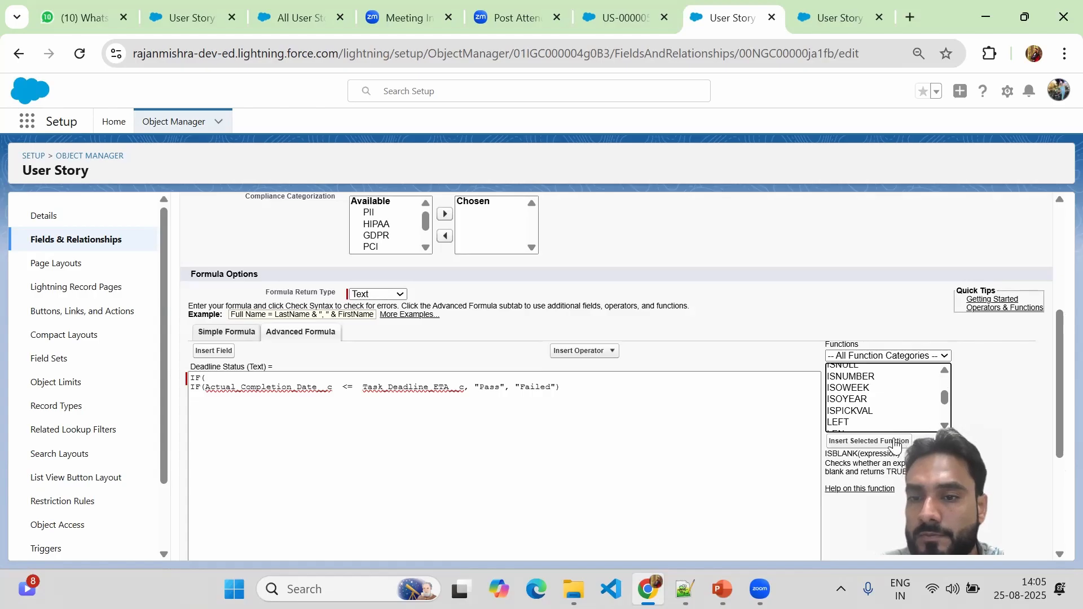
left_click(869, 441)
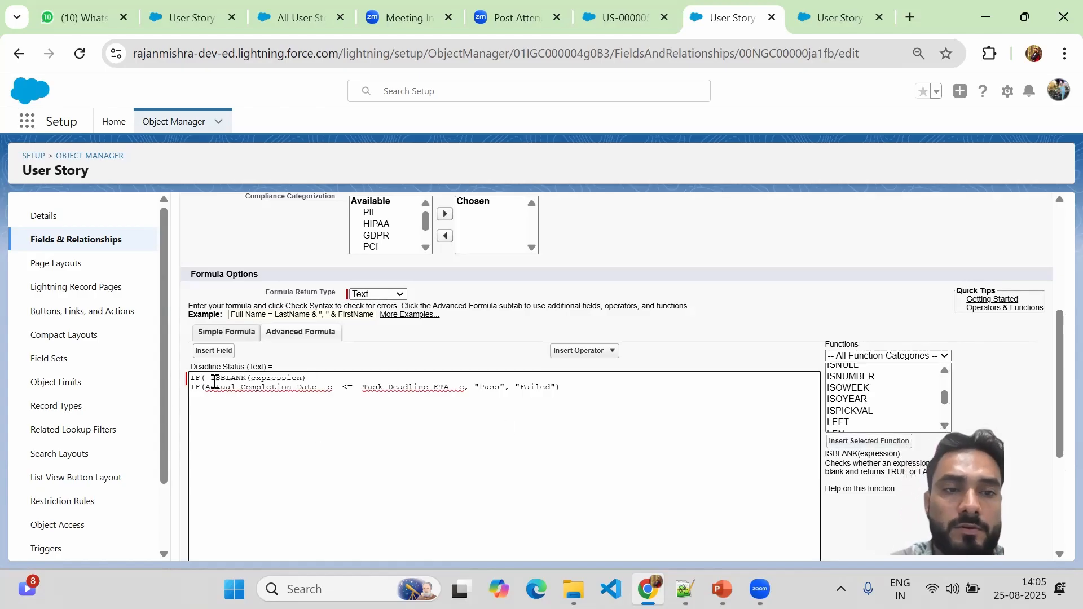
Replace the ISBLANK expression placeholder with Actual_Completion_Date__c.
double_click(273, 379)
double_click(250, 389)
key("ctrl+c")
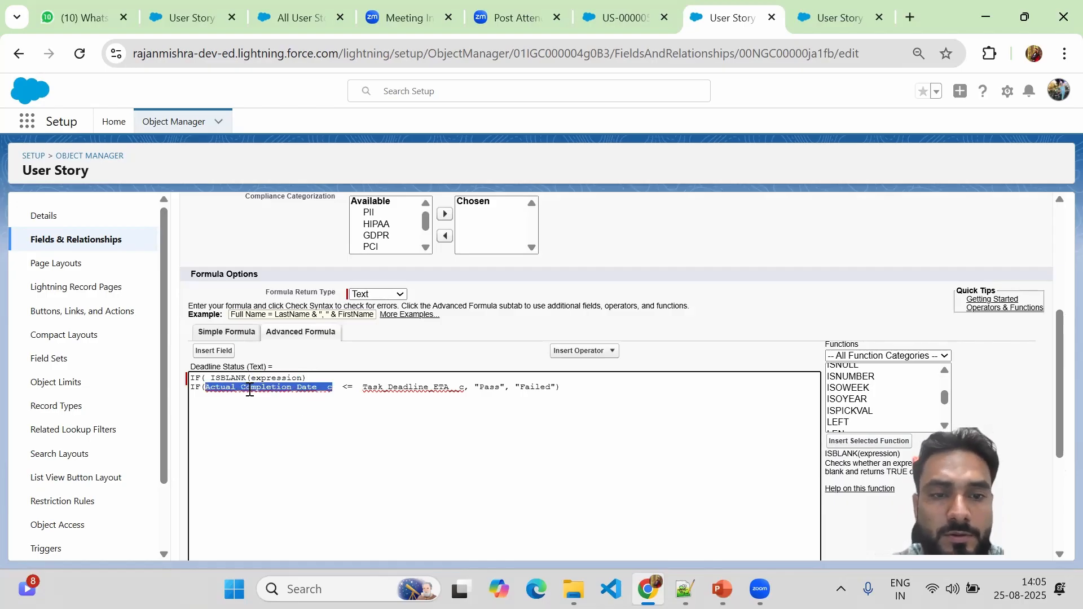
double_click(261, 379)
key("ctrl+v")
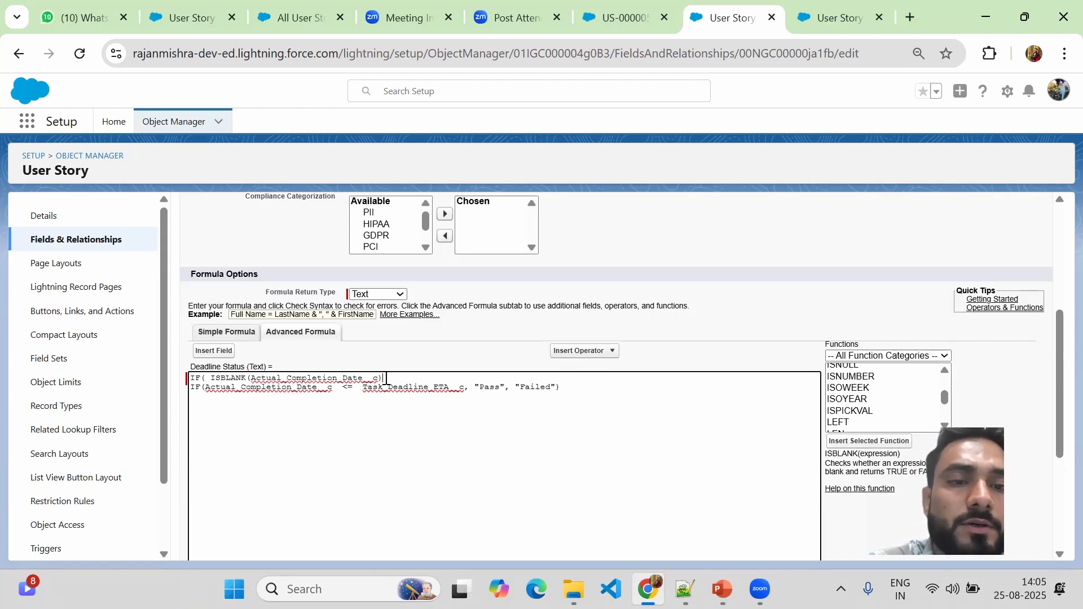
double_click(288, 377)
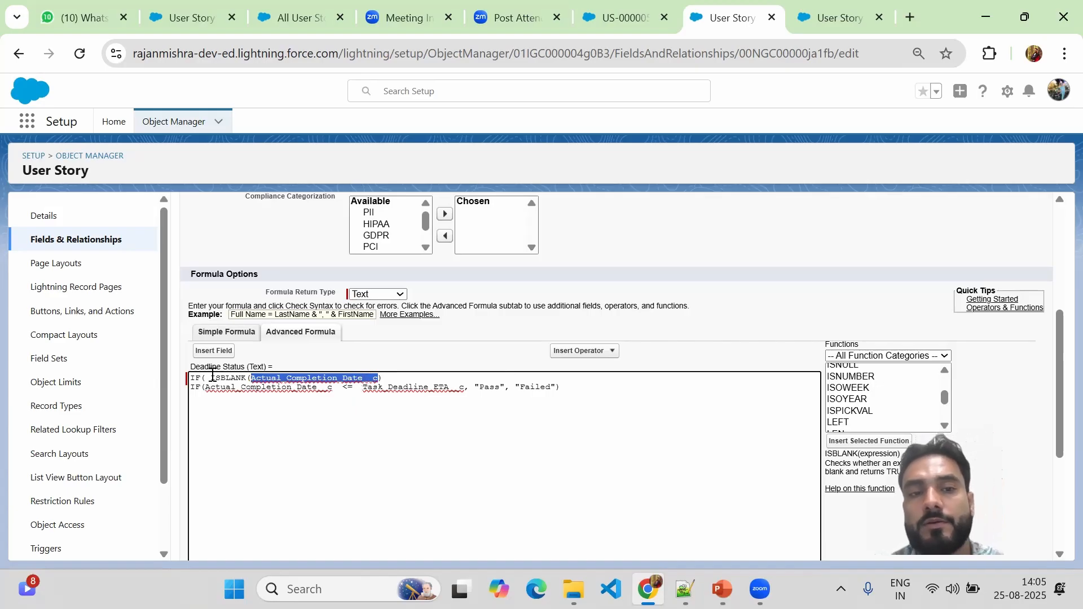
Wrap ISBLANK(Actual_Completion_Date__c) in NOT(), checking the NOT function's description.
left_click(242, 378)
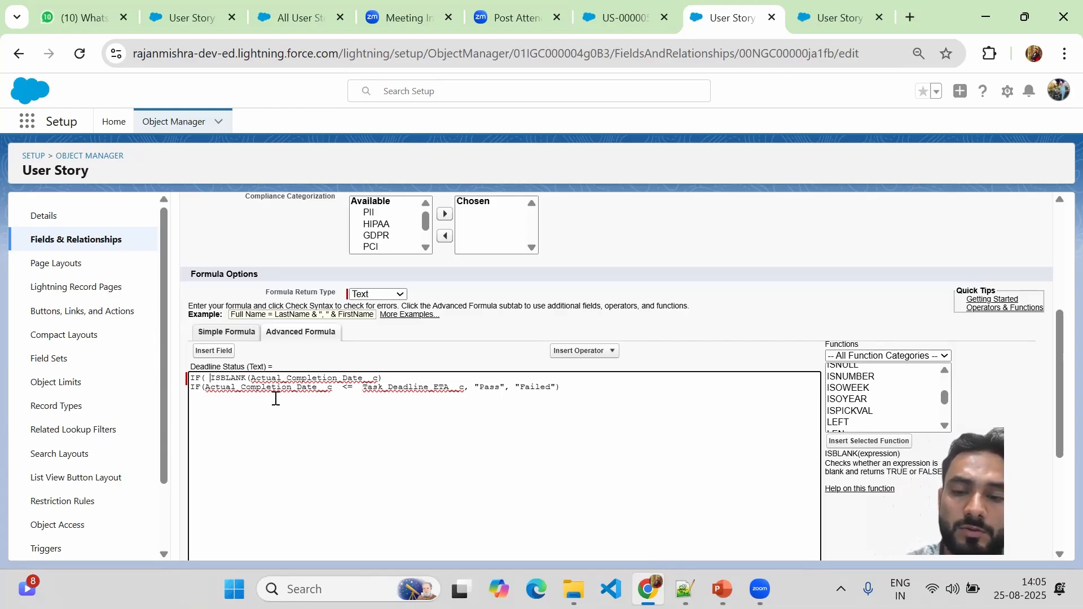
type("NoT")
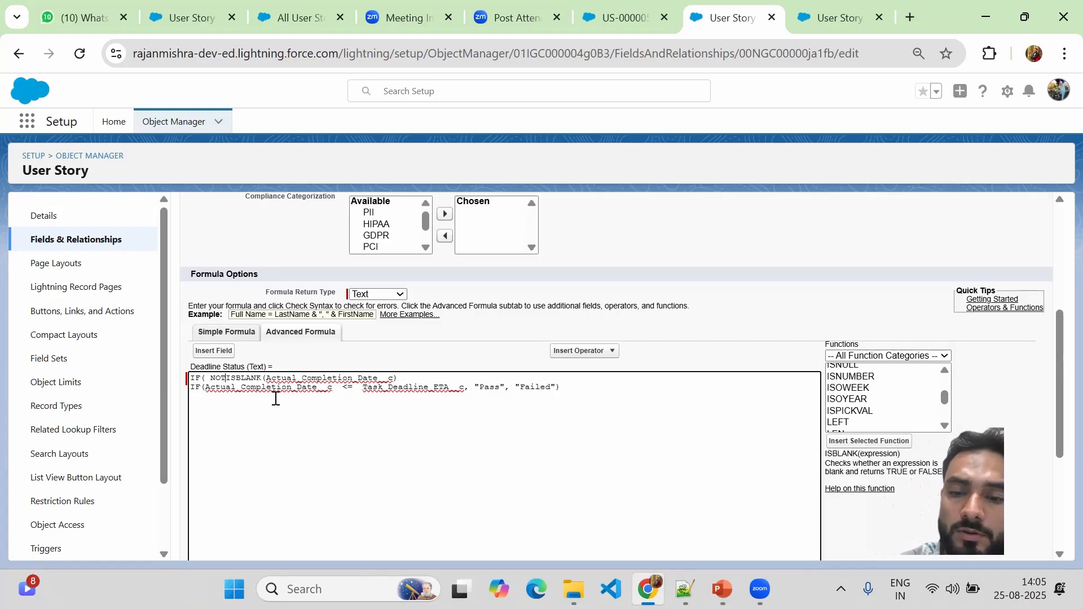
type("(")
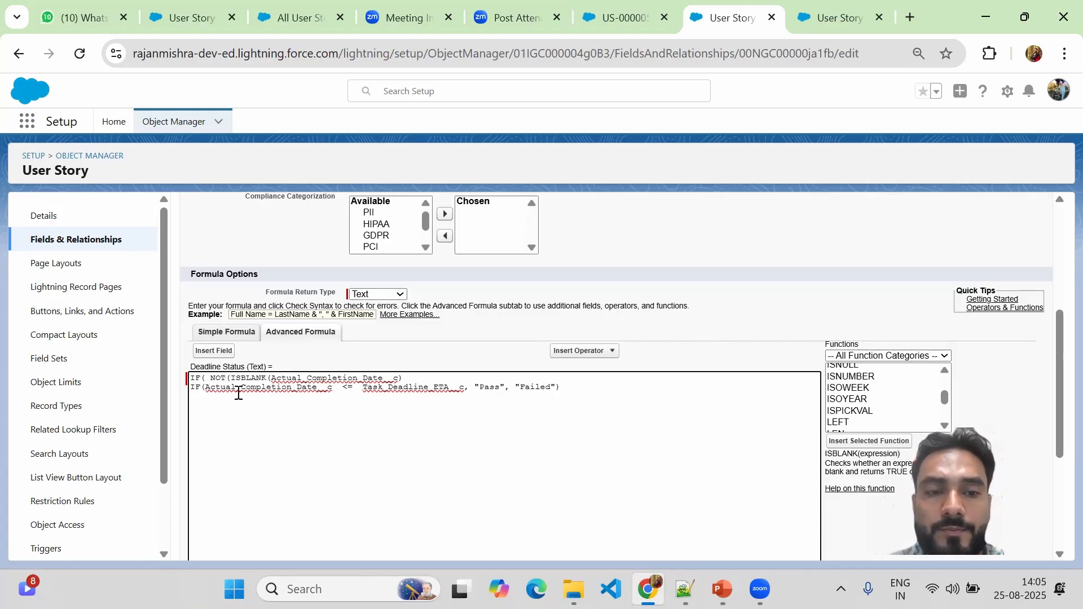
left_click(945, 397)
scroll(950, 400, "down", 6)
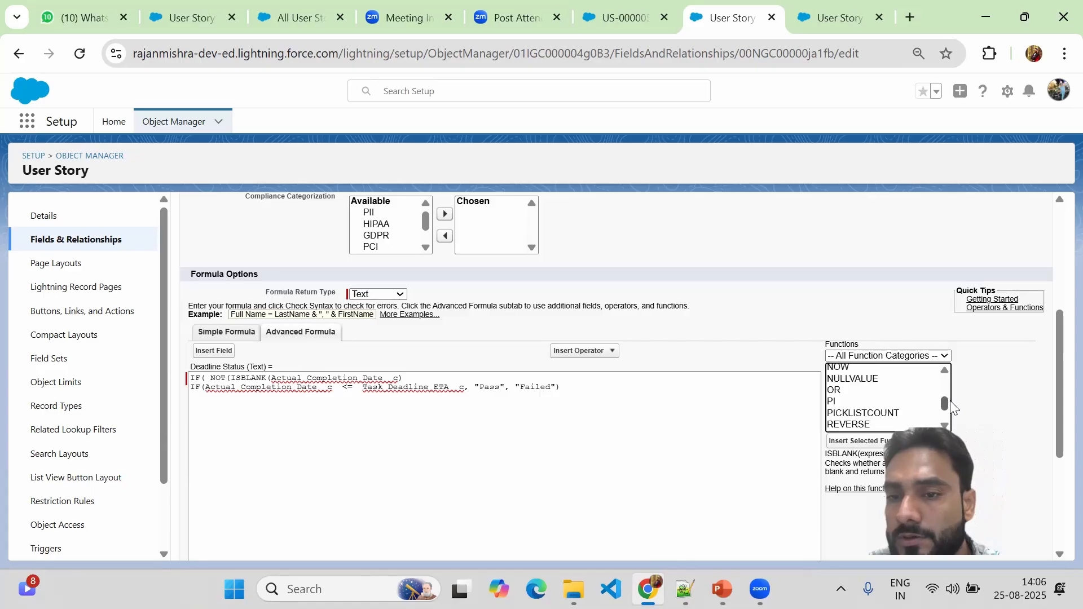
scroll(952, 407, "up", 2)
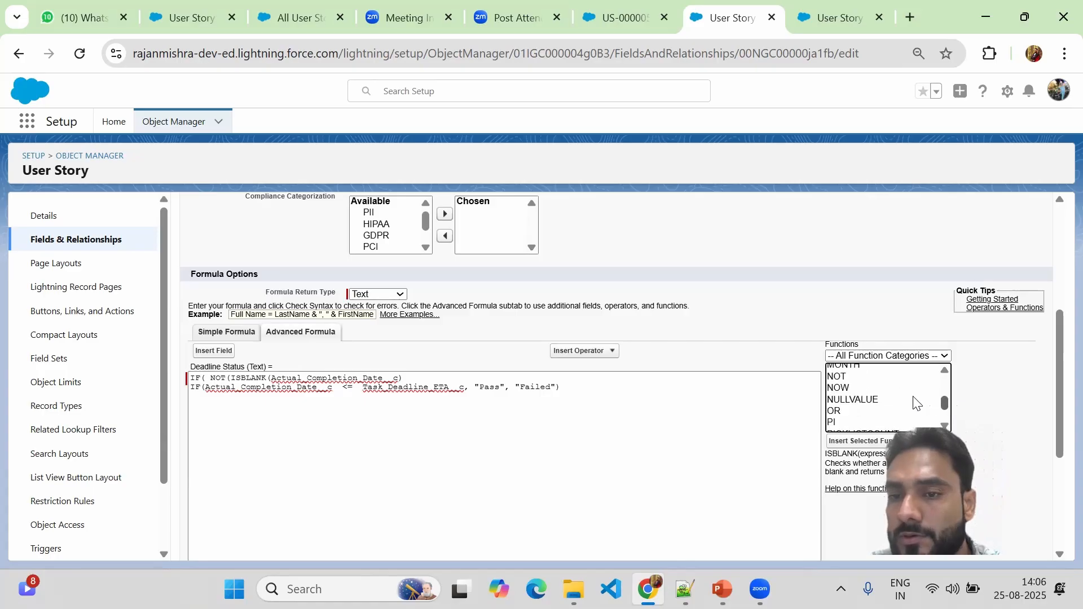
left_click(838, 376)
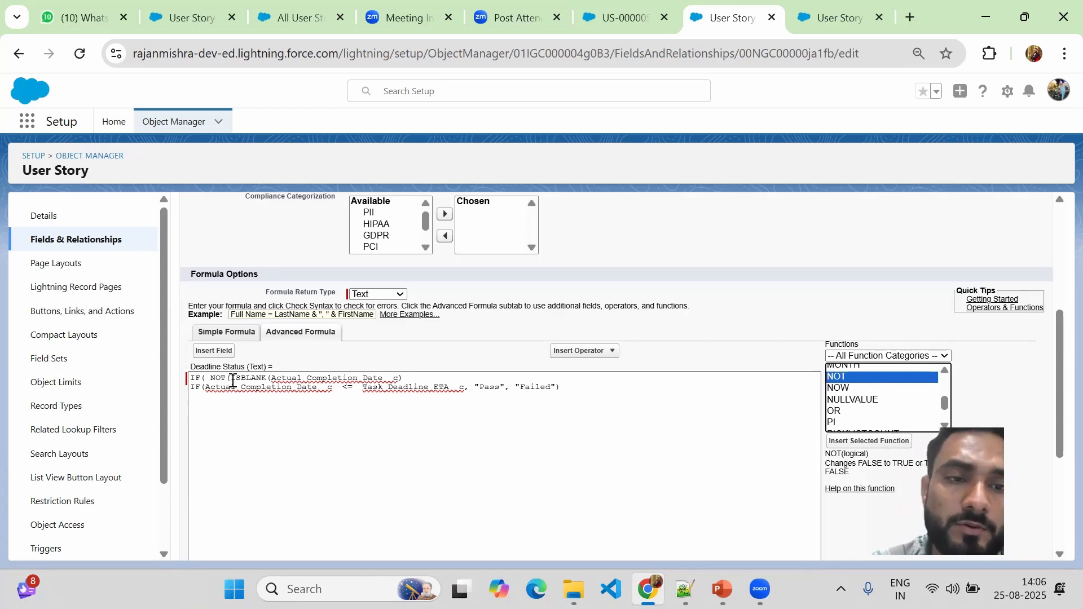
left_click_drag(231, 379, 272, 380)
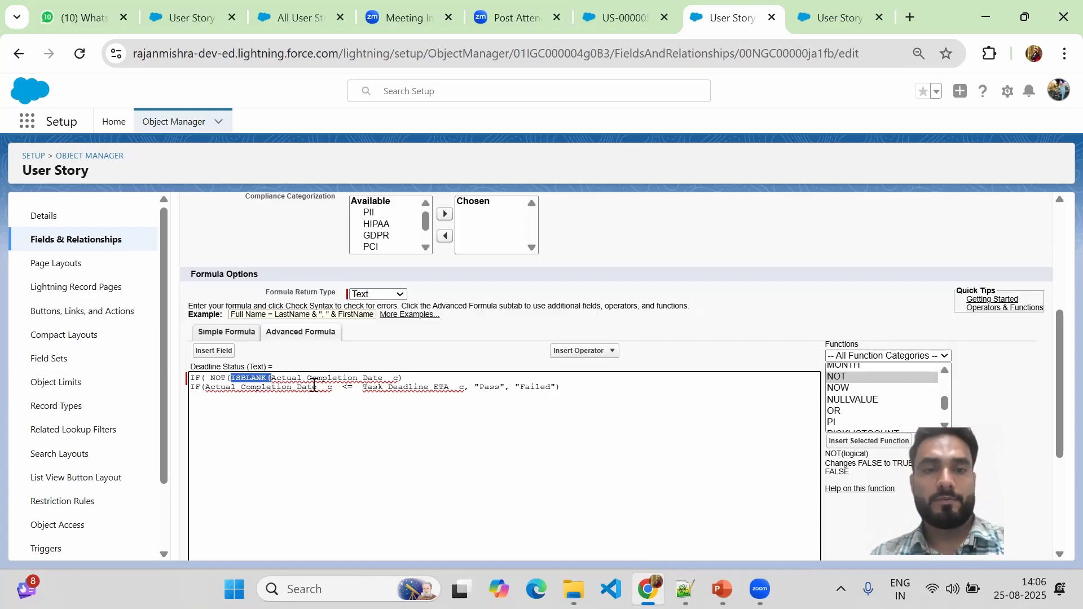
left_click(409, 377)
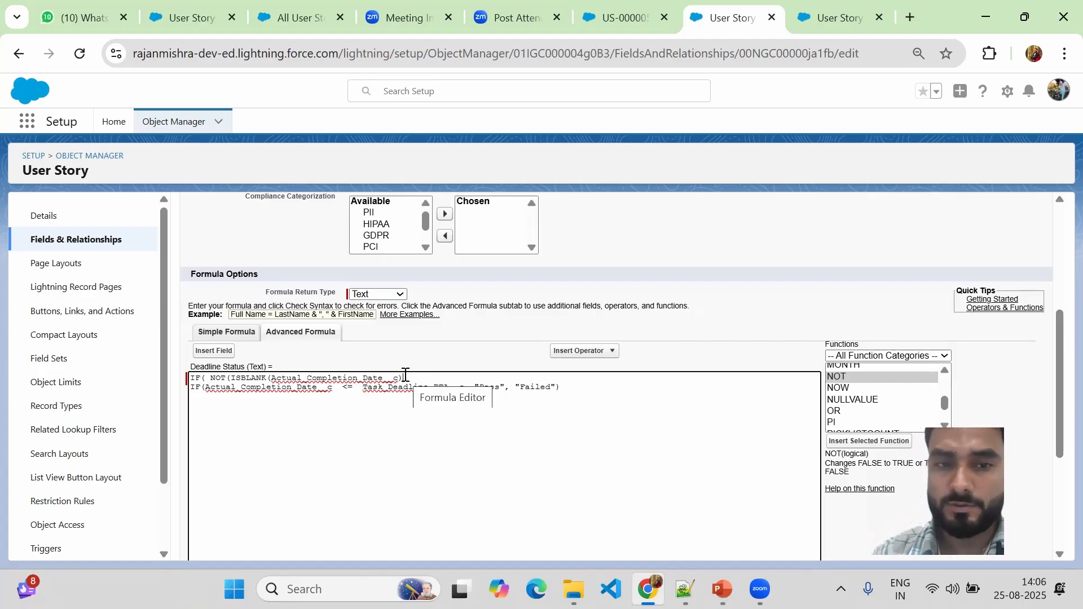
Close the NOT(ISBLANK()) condition and append an empty-text else result ,"") after "Failed").
key("BackSpace")
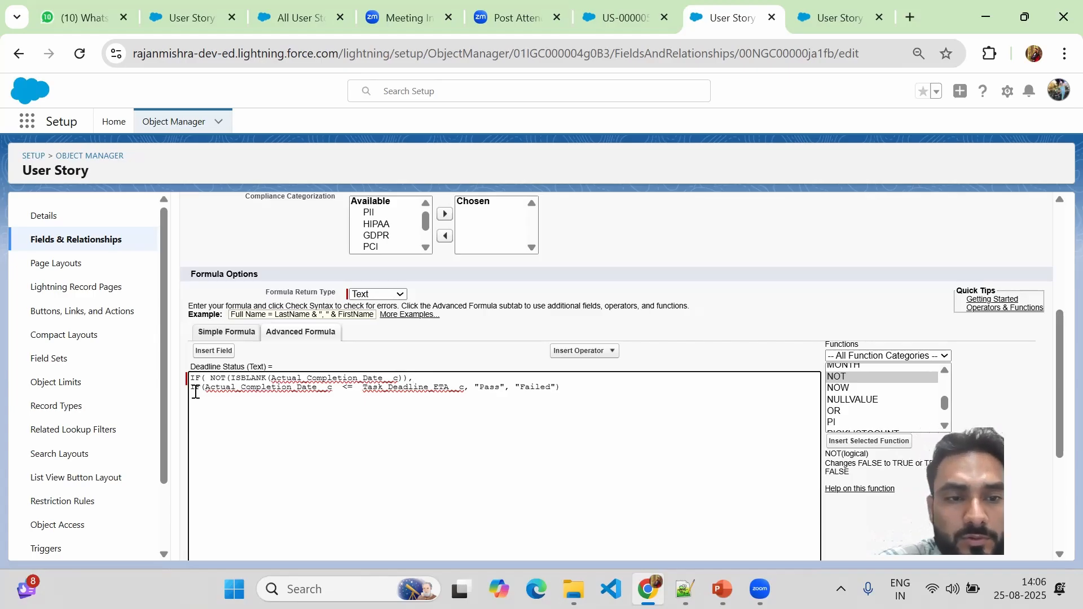
left_click_drag(191, 389, 504, 385)
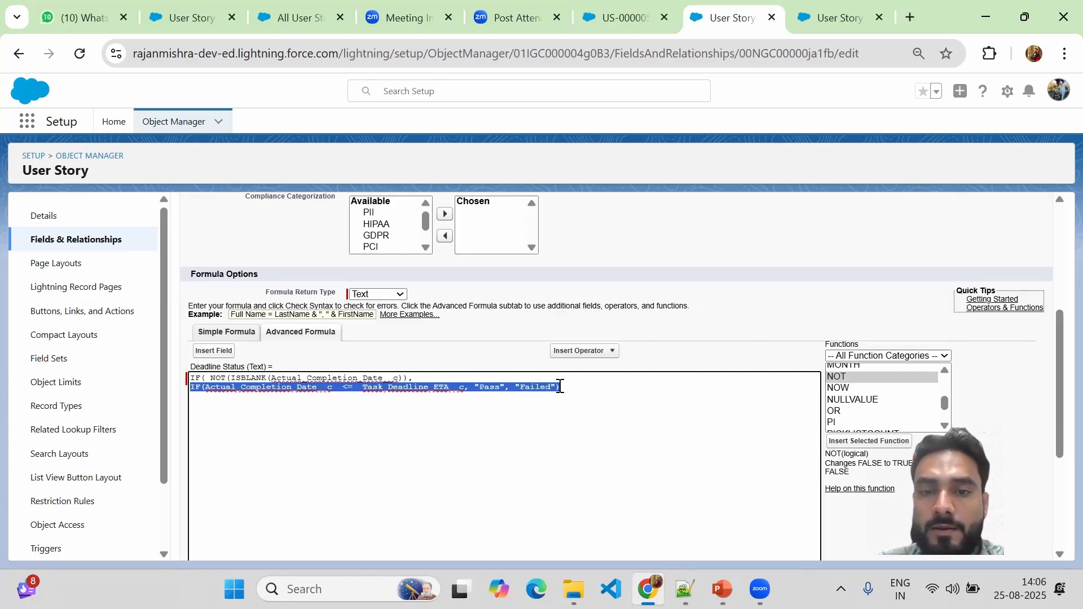
left_click(562, 387)
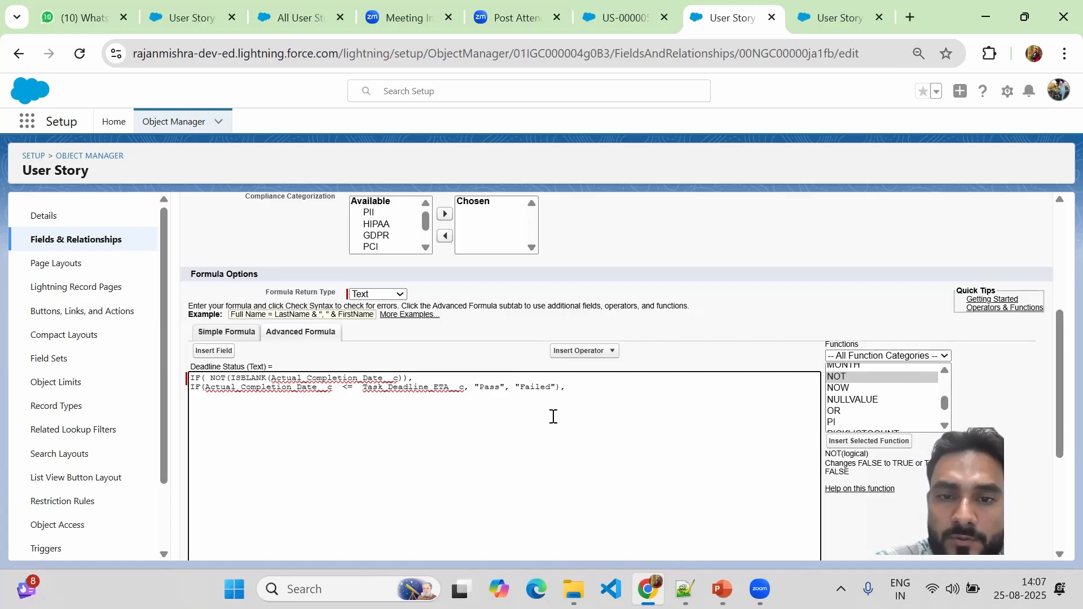
type(",")
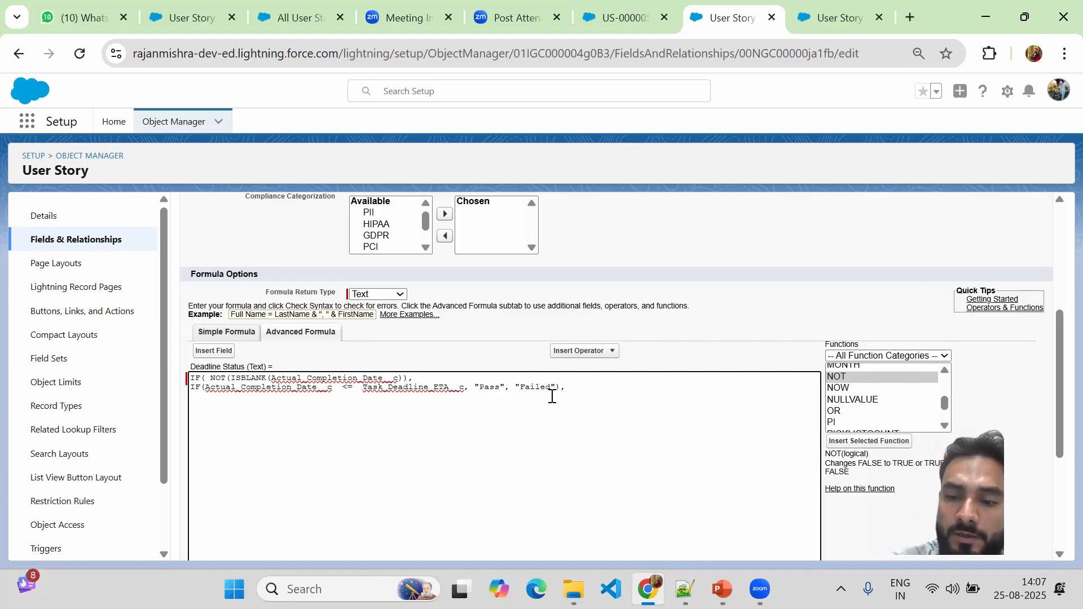
type("\"")
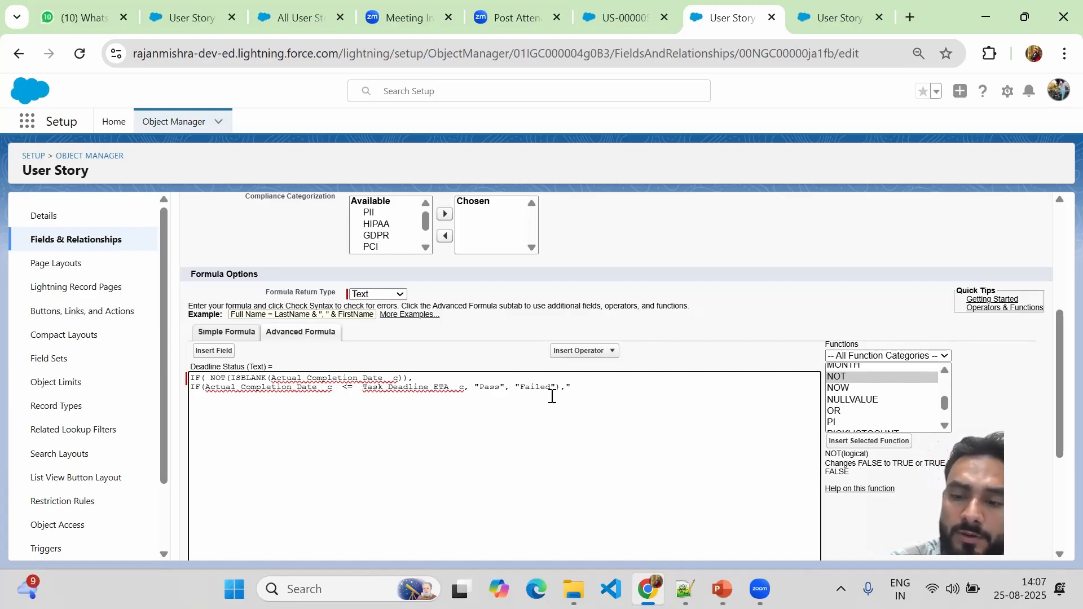
type("\")")
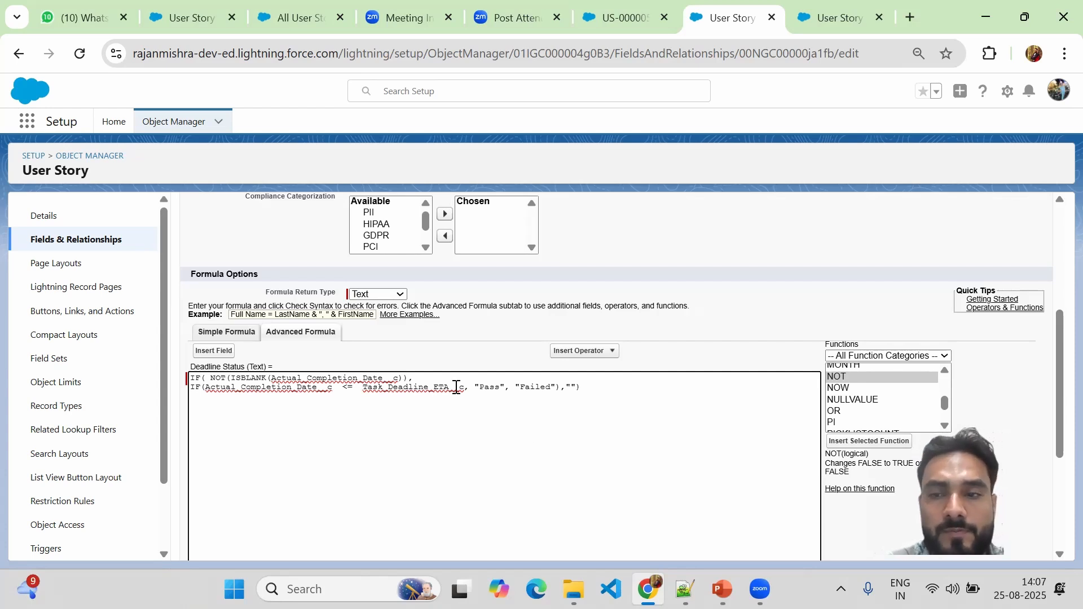
Run Check Syntax on the formula and copy the entire formula text.
scroll(1058, 379, "down", 3)
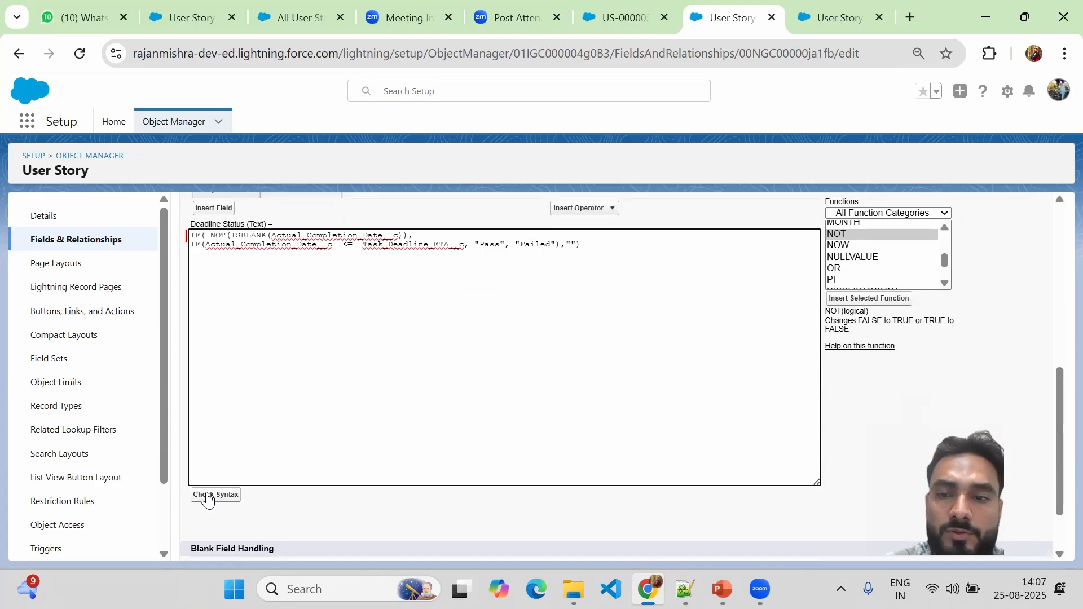
left_click(208, 499)
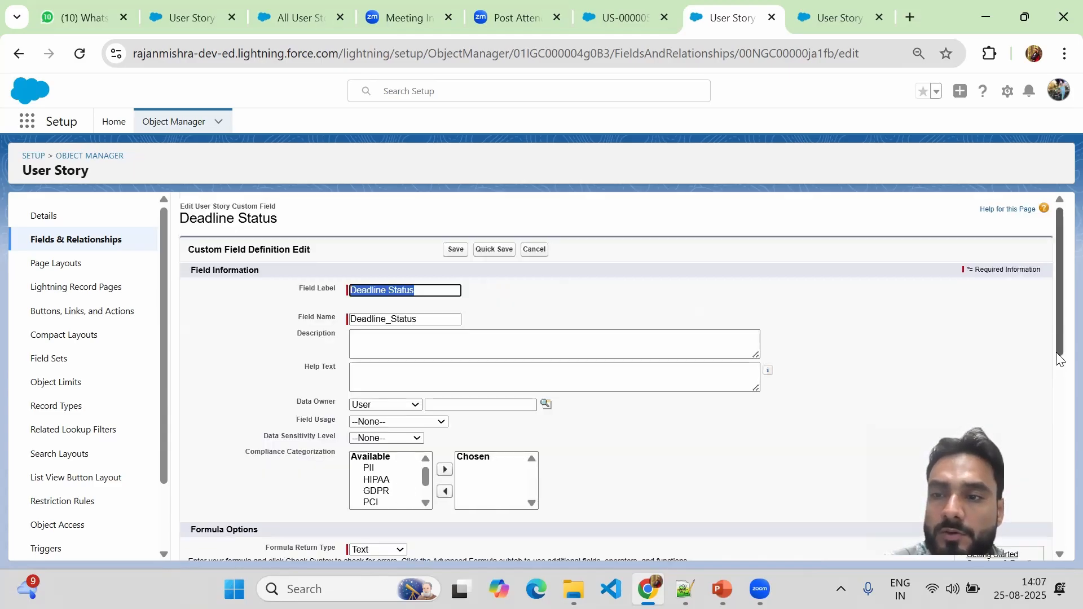
left_click_drag(1055, 333, 972, 432)
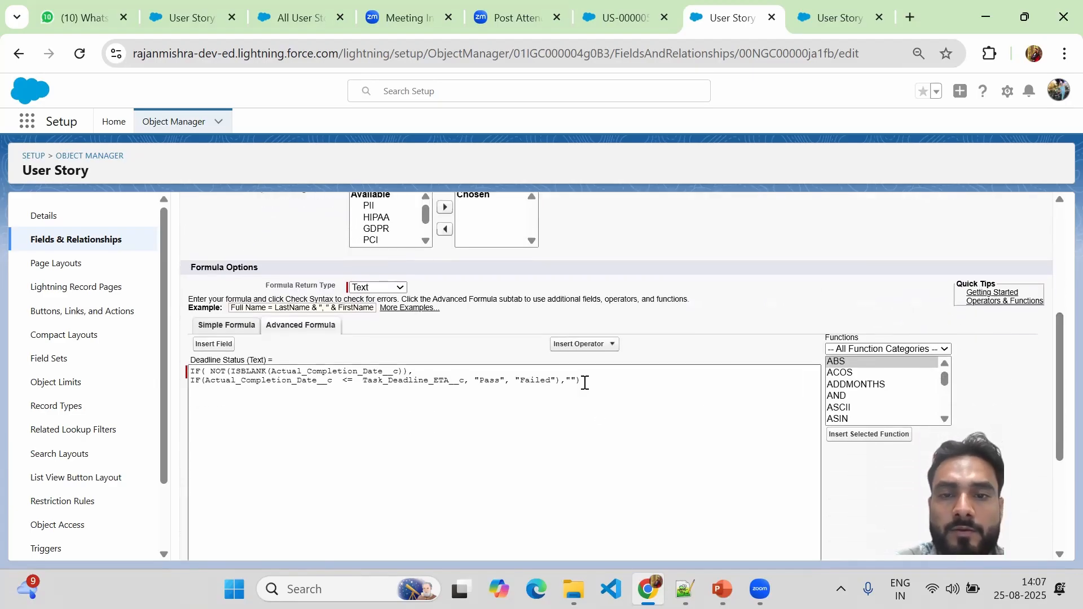
left_click_drag(581, 380, 152, 380)
key("ctrl+c")
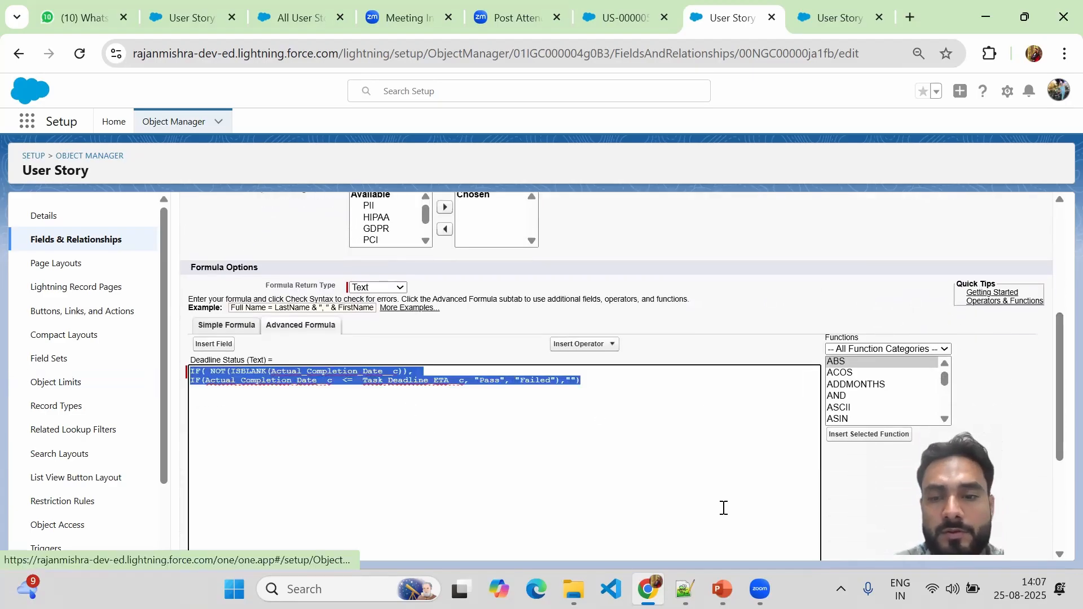
left_click(684, 589)
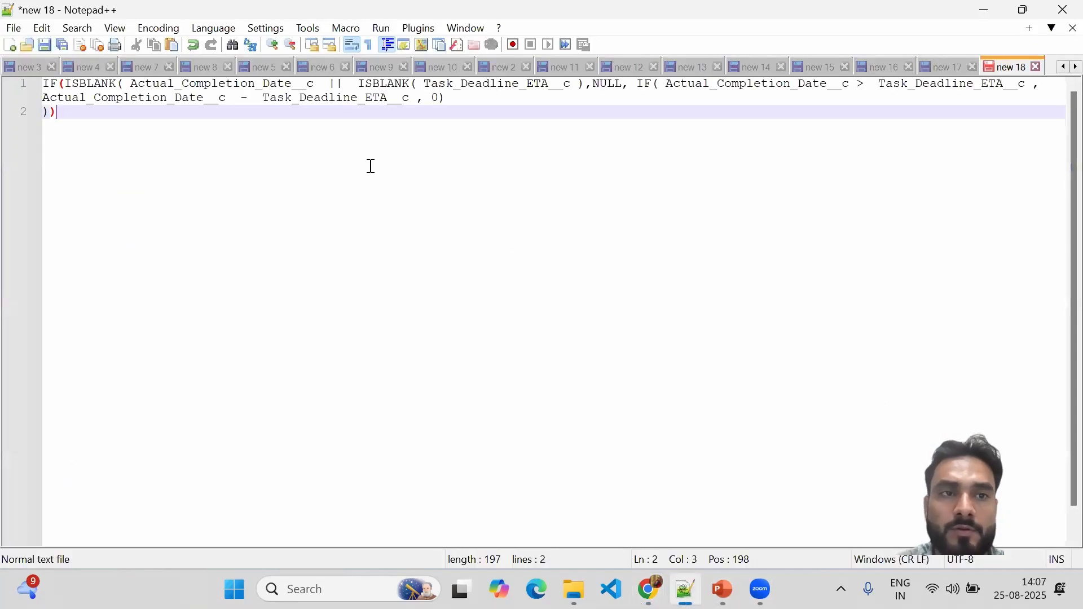
Paste the formula over the old Notepad++ text and inspect the ISBLANK check's brackets.
key("ctrl+a")
key("ctrl+v")
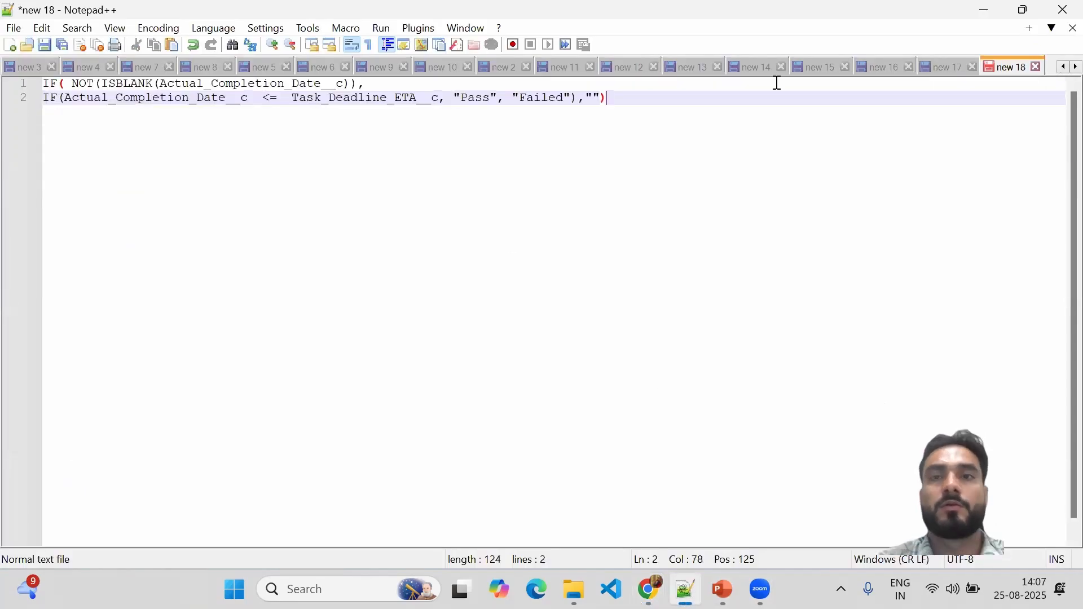
left_click(105, 84)
left_click_drag(106, 85, 357, 84)
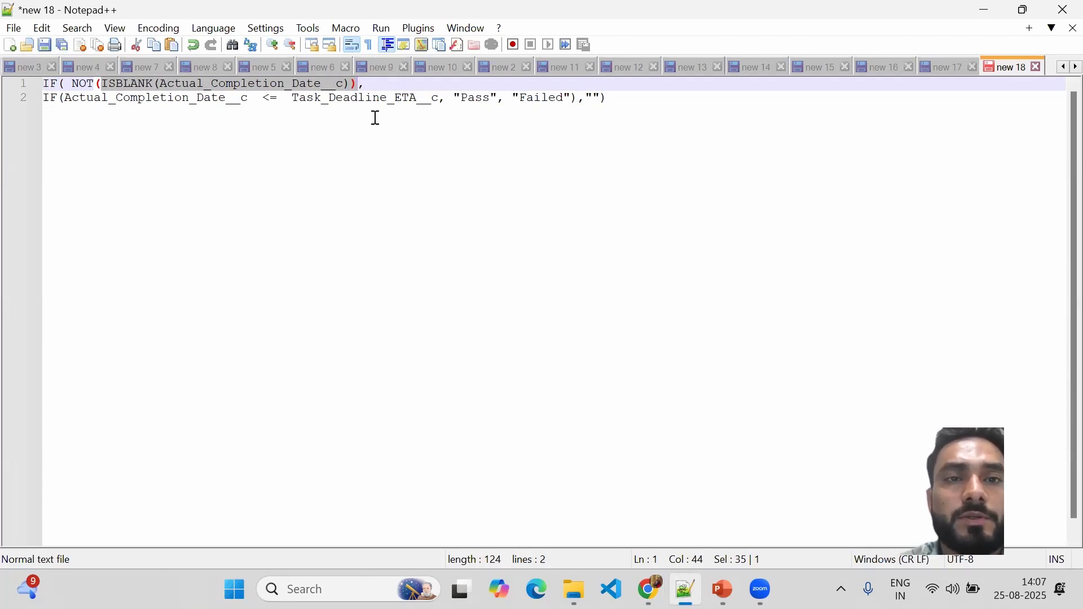
Return to the browser and save the guarded Deadline Status formula field.
left_click(986, 10)
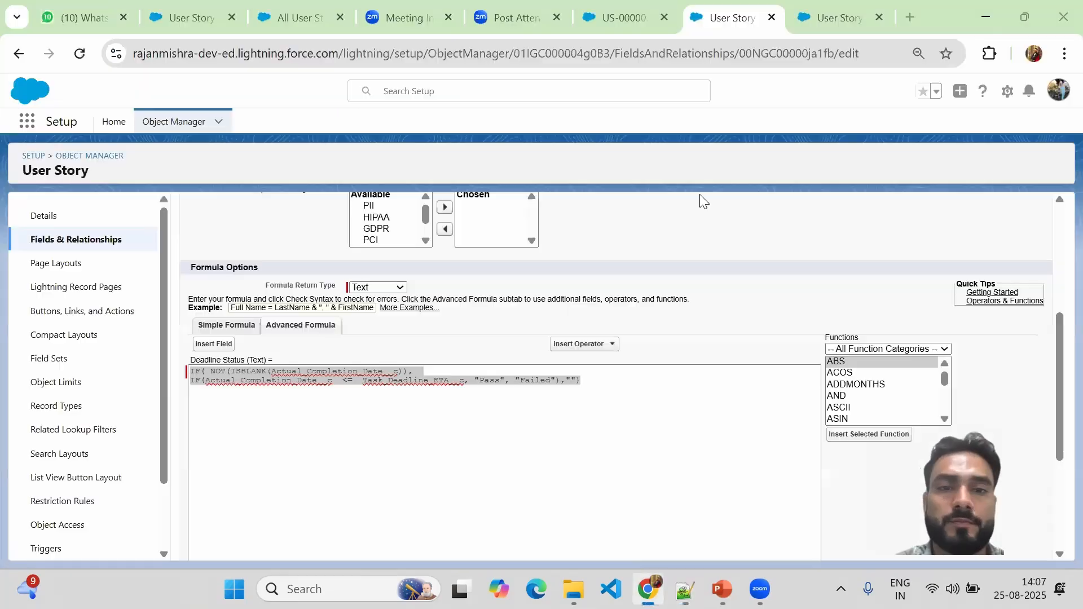
scroll(1060, 241, "up", 5)
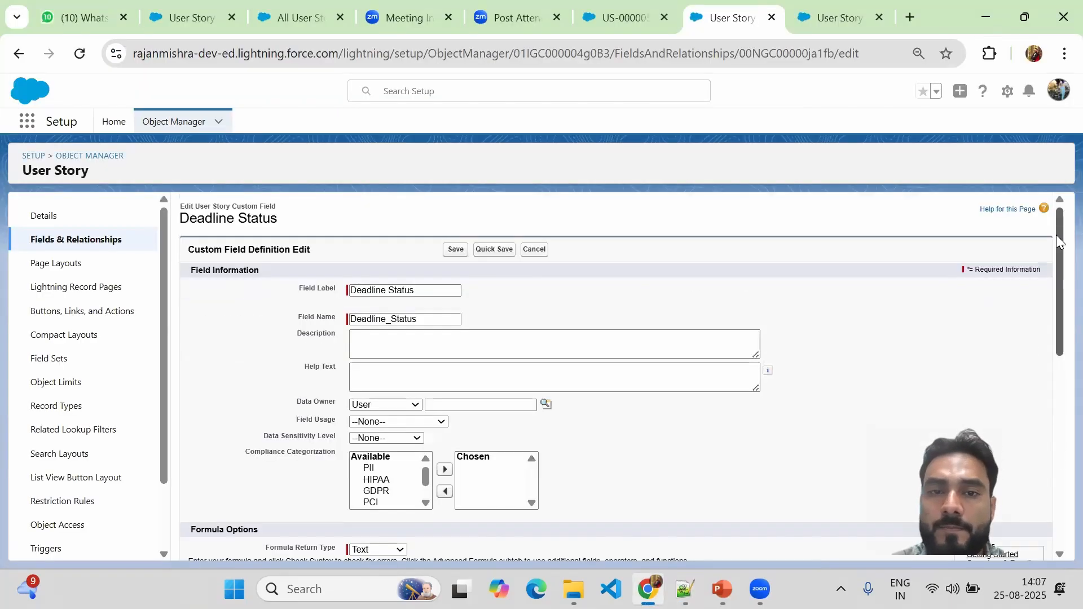
left_click(455, 250)
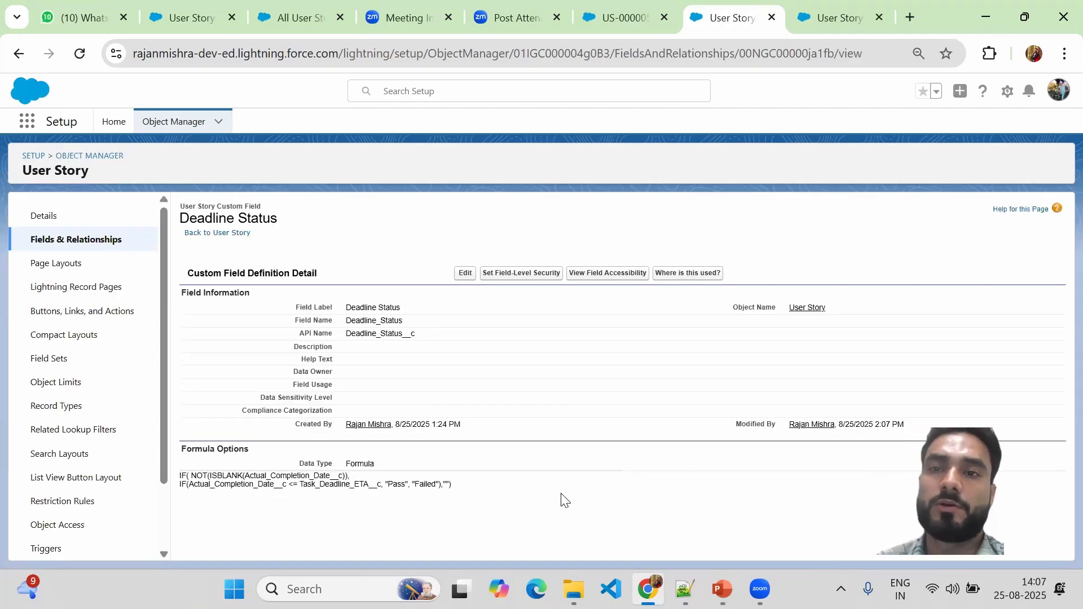
left_click(814, 18)
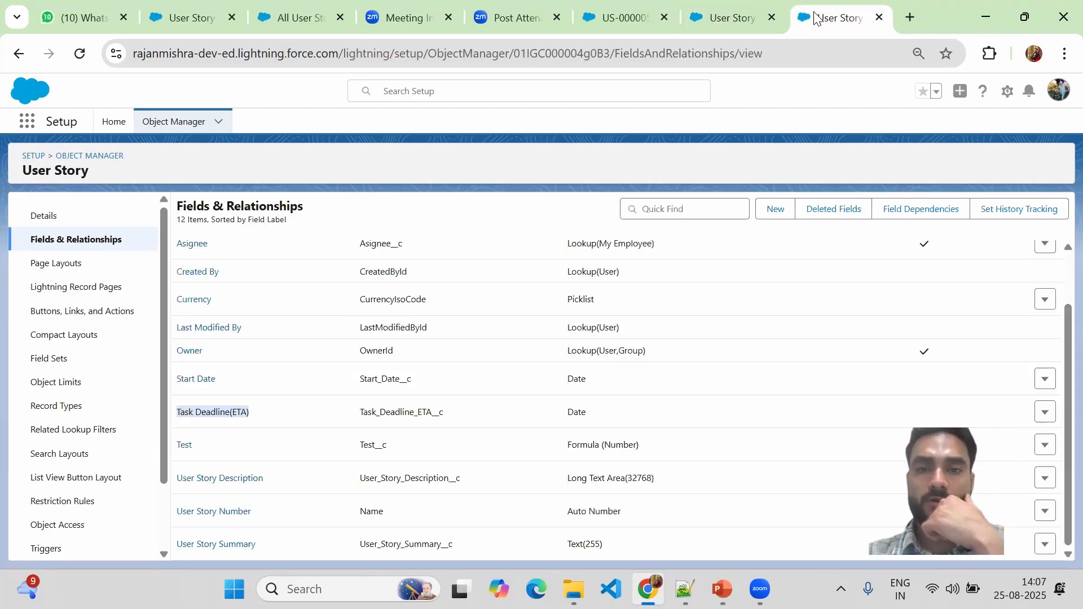
Re-save US-000005 with an empty Actual Completion Date so Deadline Status goes blank.
left_click(609, 24)
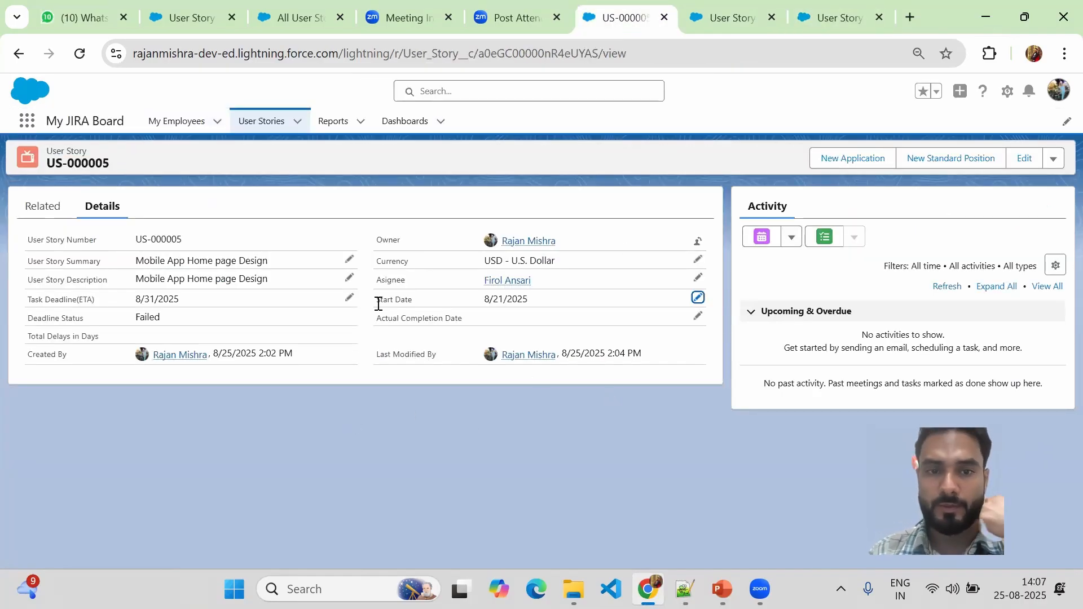
left_click(697, 317)
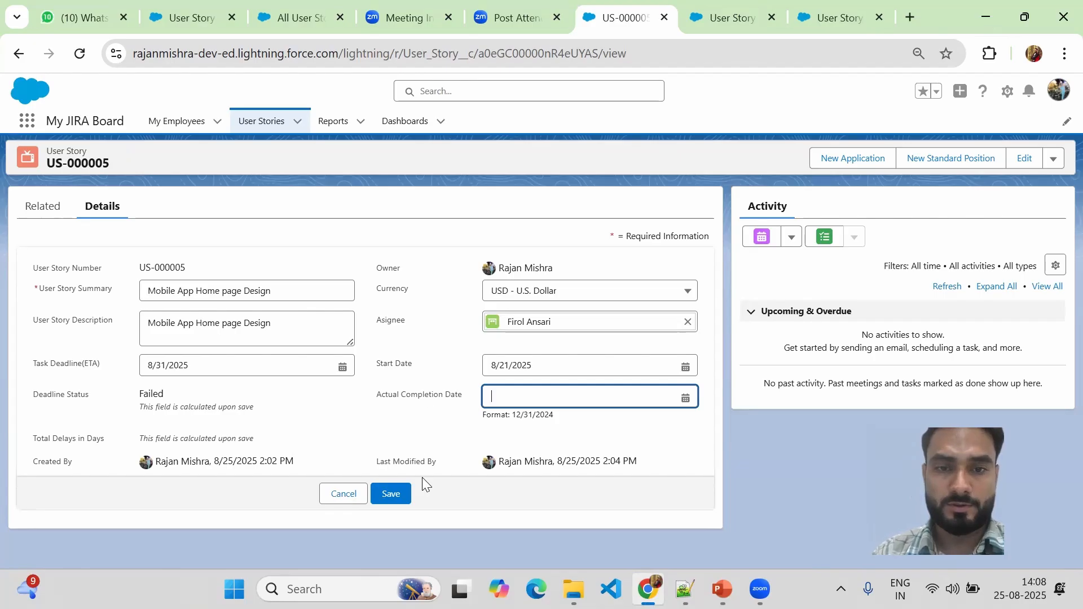
left_click(391, 494)
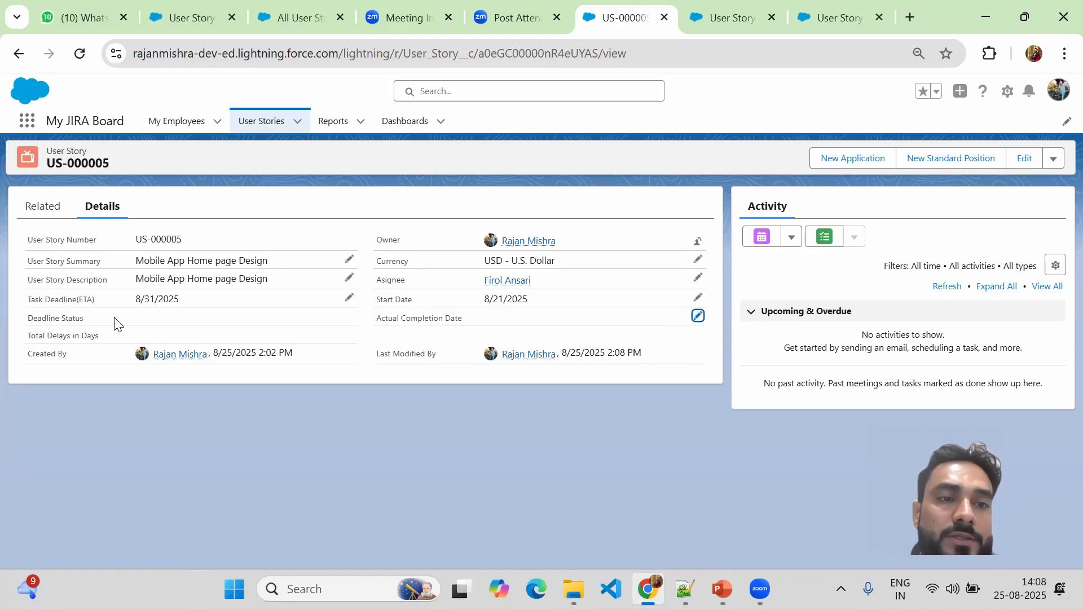
left_click(722, 22)
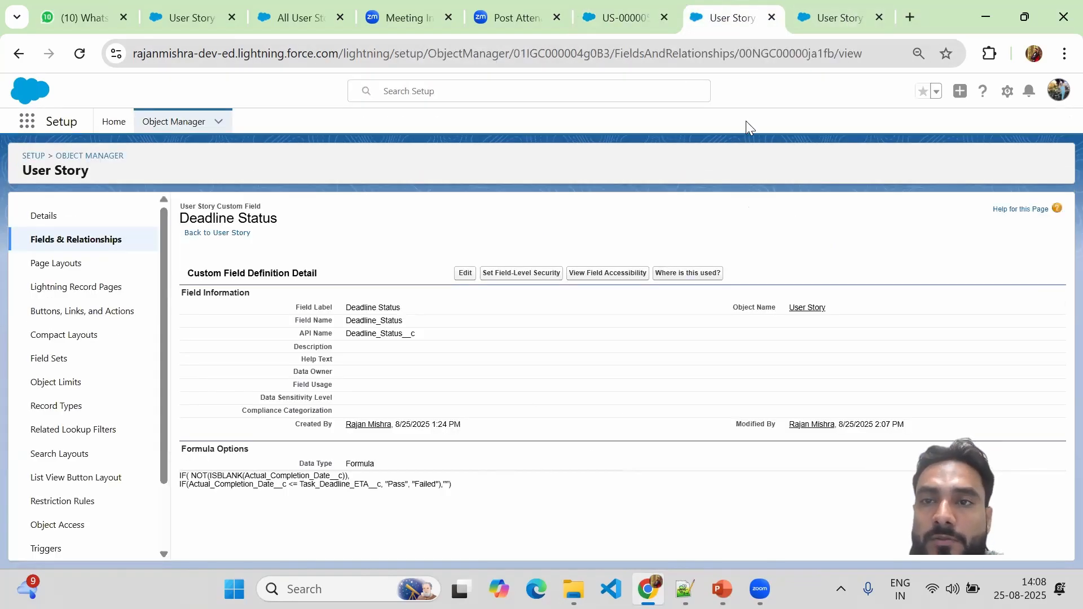
Fill the formula's final empty quotes with "In Progress" and save the Deadline Status field.
left_click(463, 275)
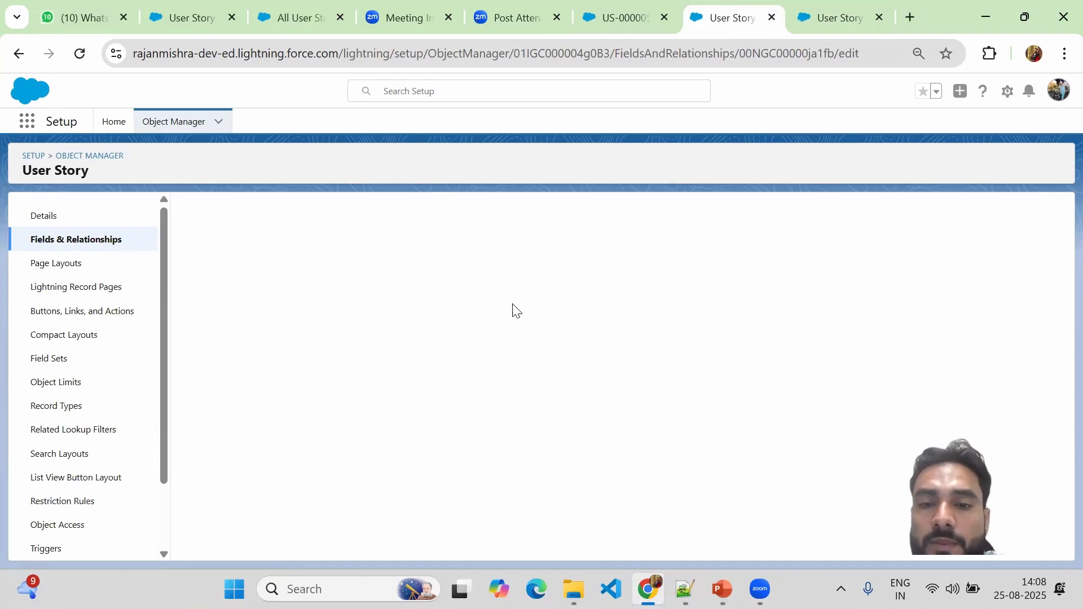
left_click_drag(1058, 267, 1057, 403)
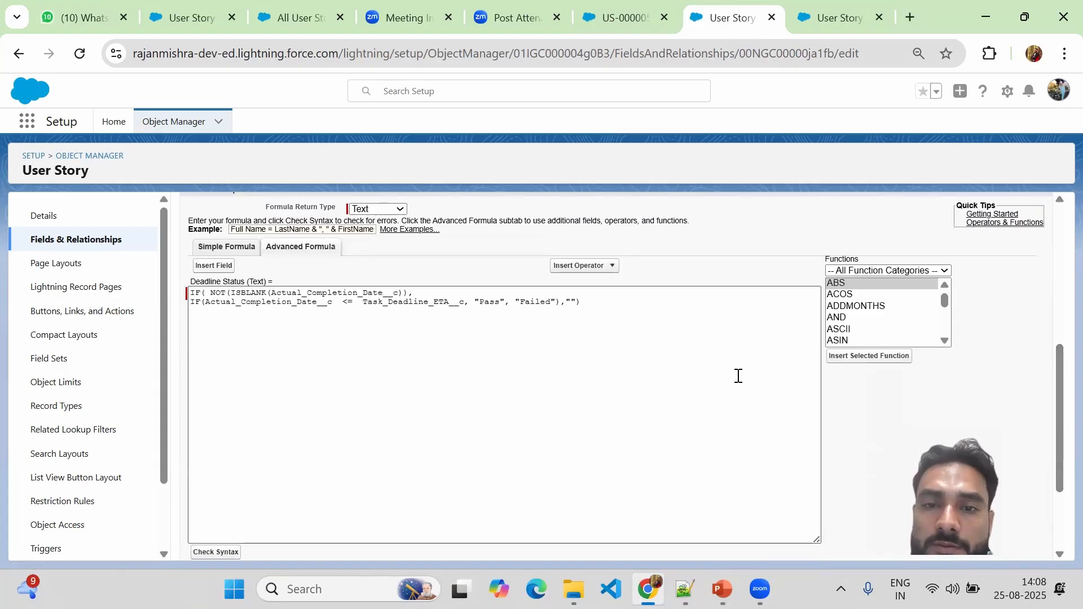
left_click(570, 301)
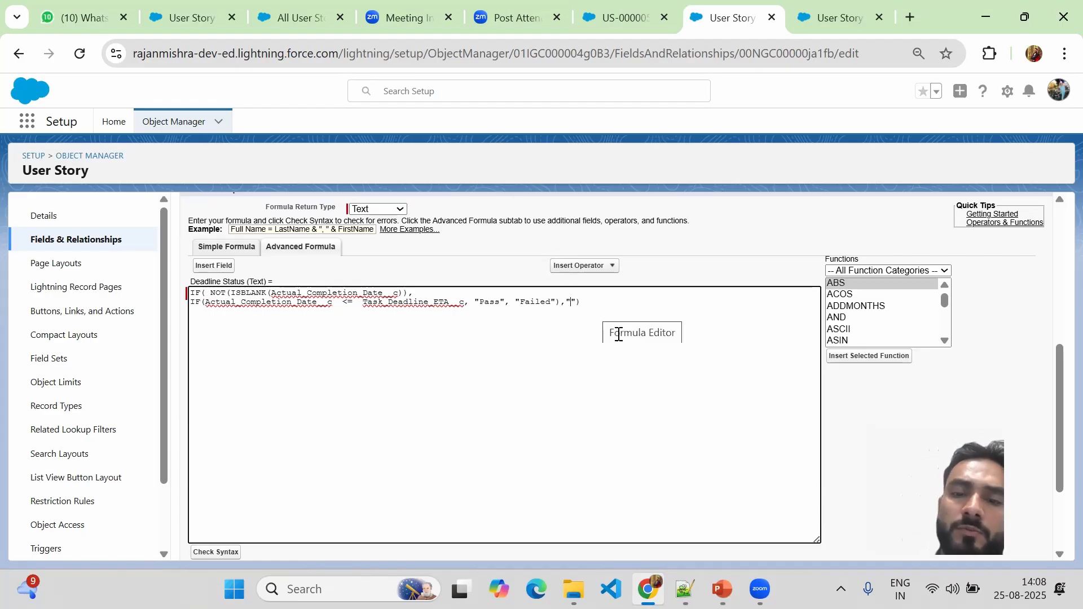
type("In Progre")
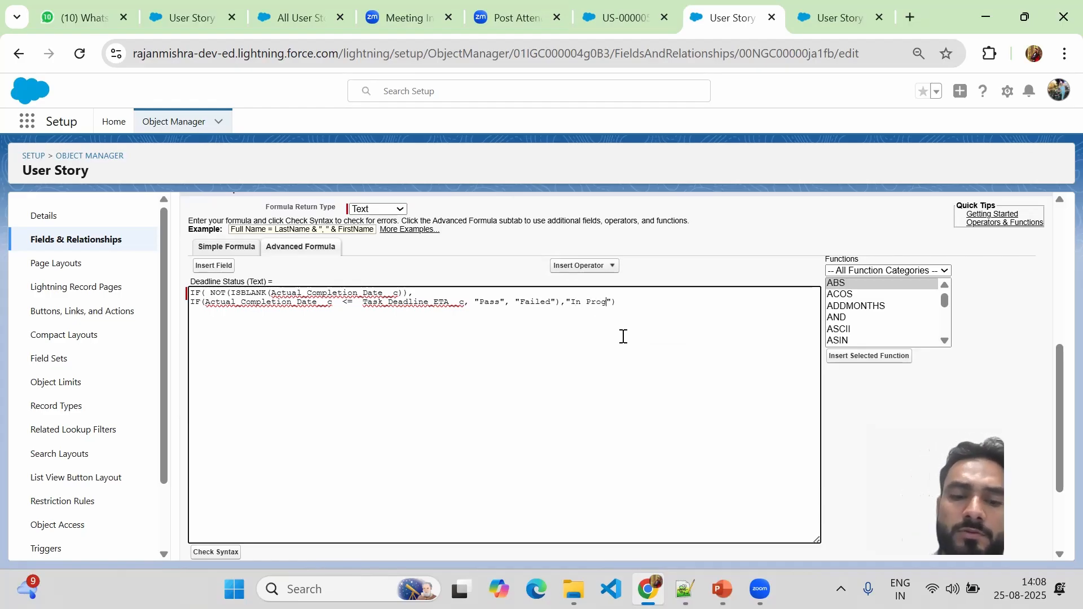
type("ss")
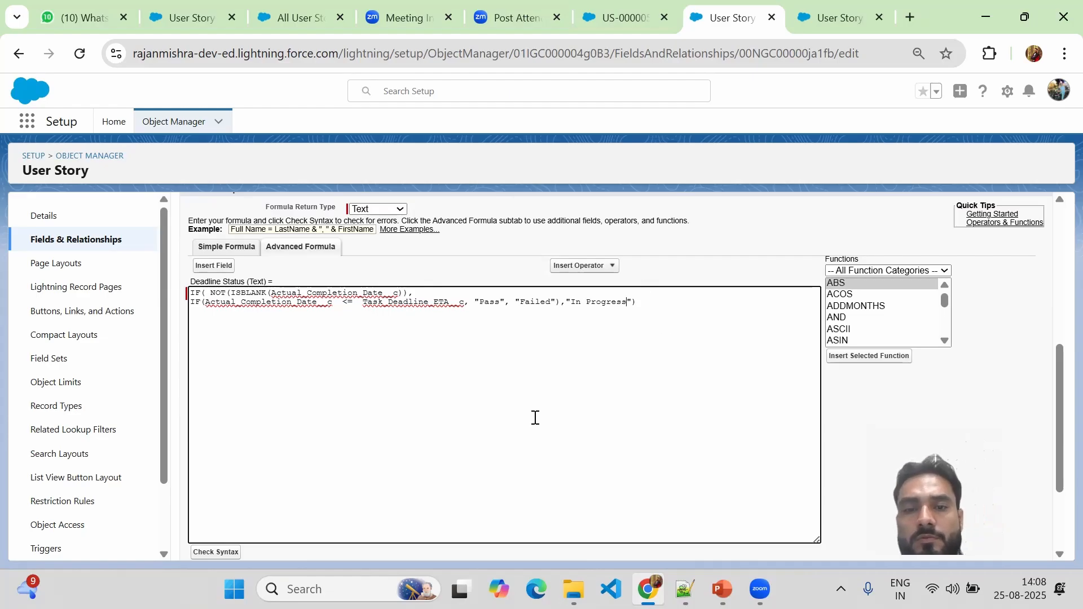
left_click(1058, 220)
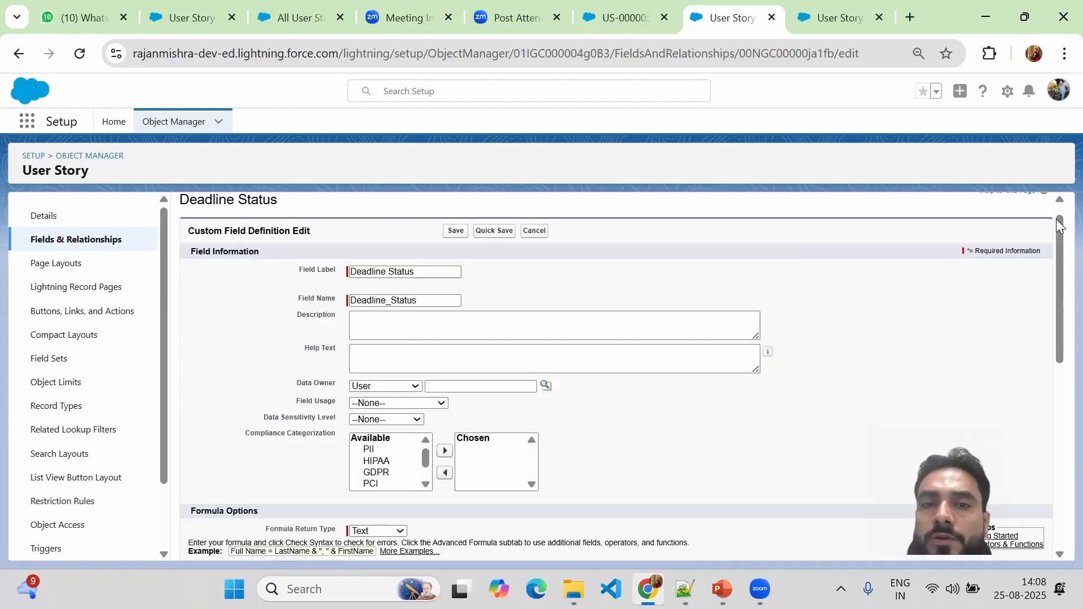
left_click(454, 230)
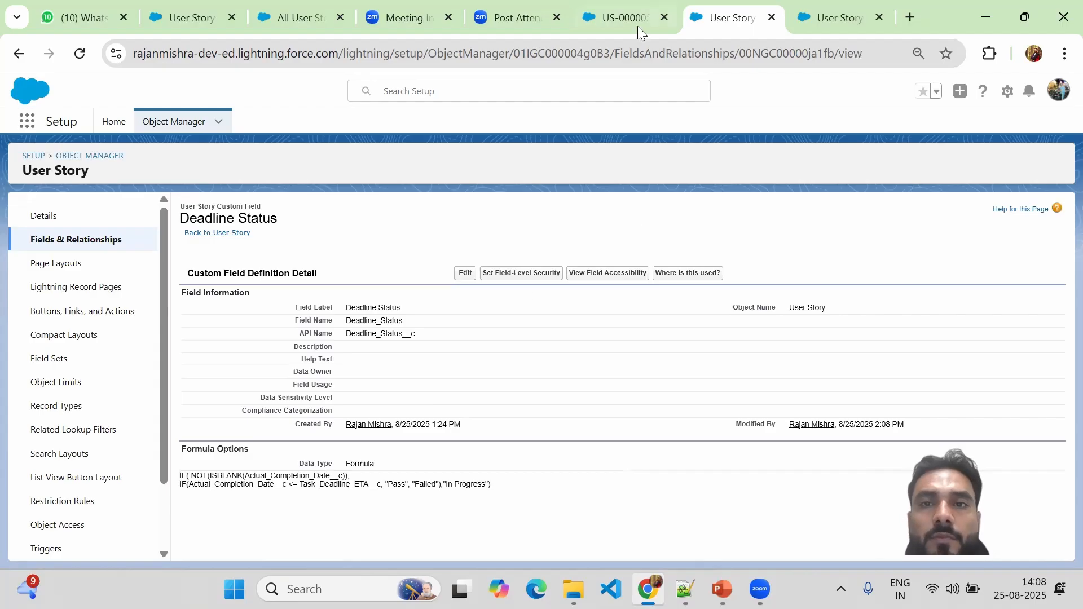
Open US-000005 and re-save it so Deadline Status recalculates.
left_click(617, 17)
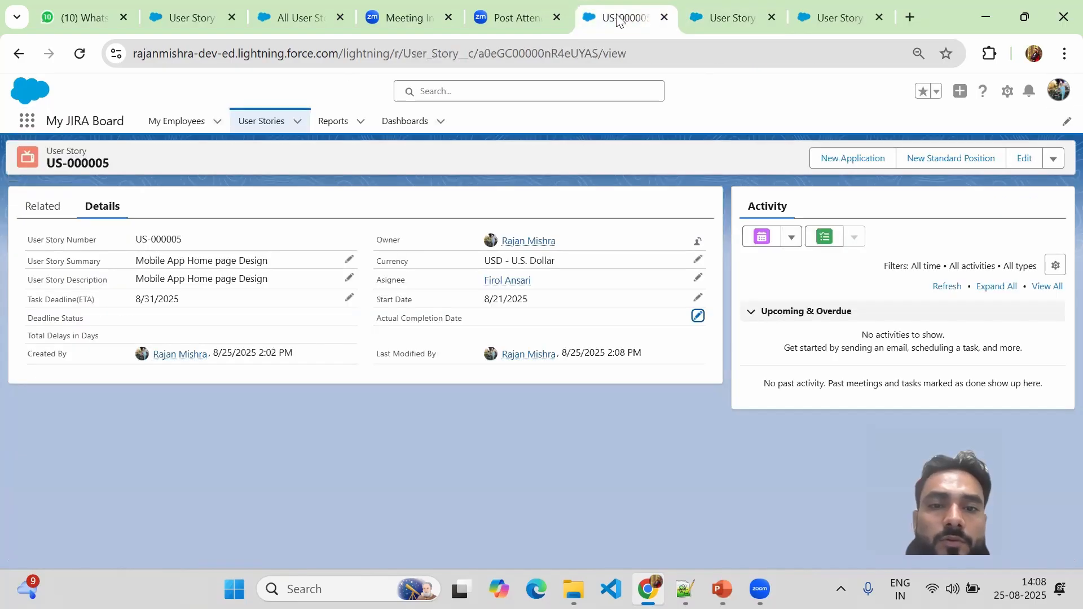
left_click(699, 316)
left_click(395, 496)
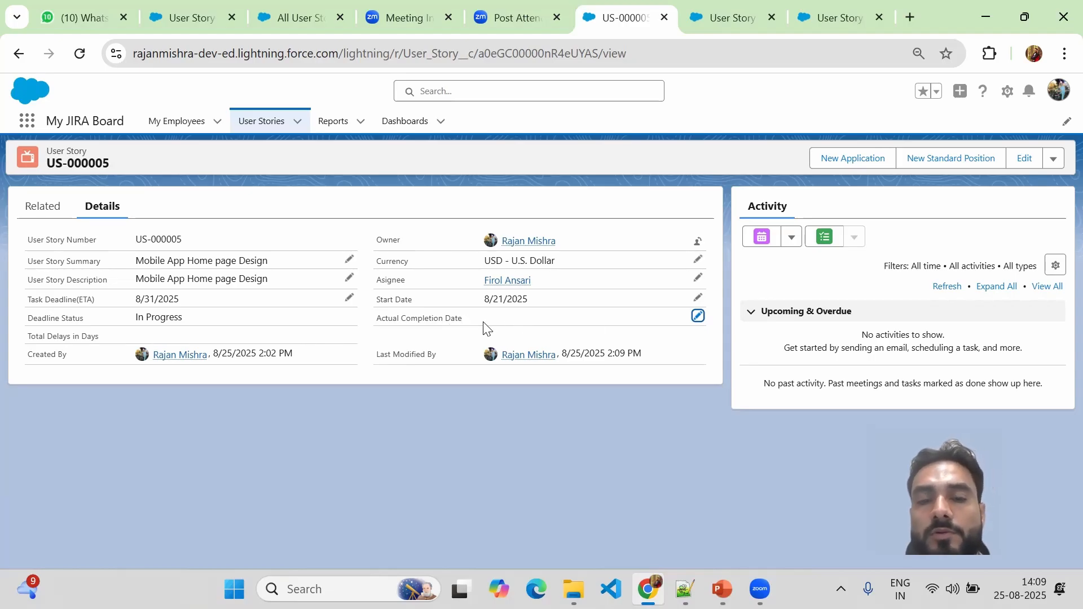
Set Actual Completion Date to 8/25/2025 and save, confirming Pass and 0 Total Delays.
left_click(698, 315)
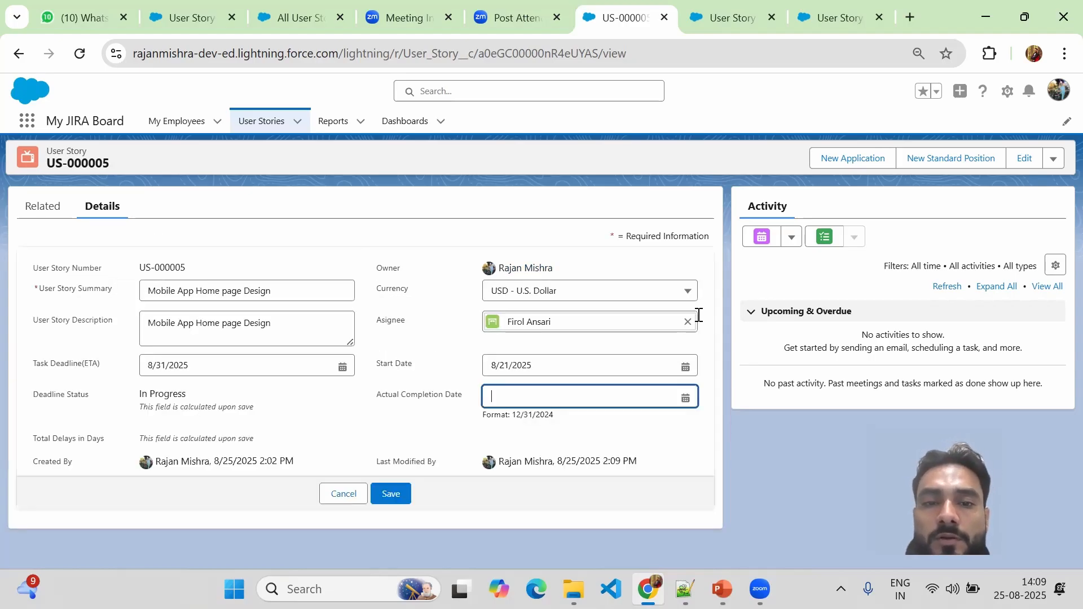
left_click(686, 397)
left_click(543, 322)
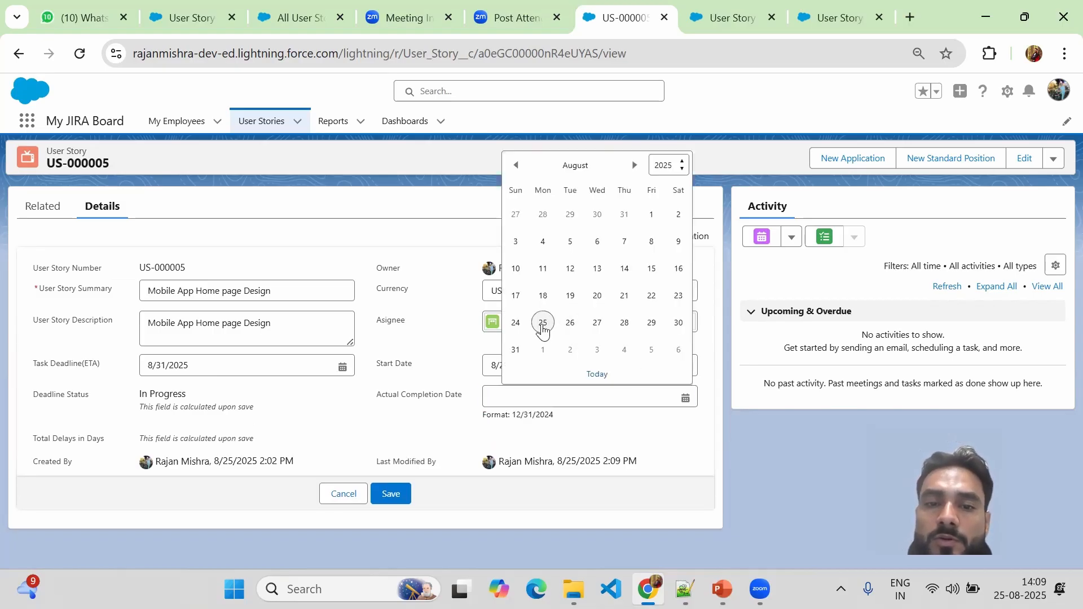
left_click(393, 509)
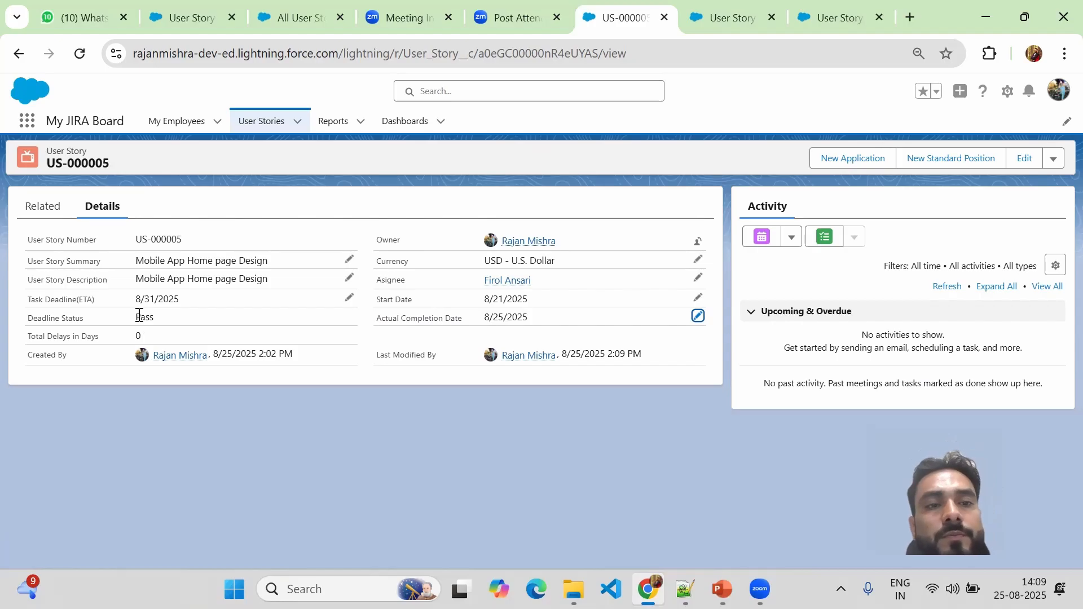
left_click_drag(138, 316, 158, 324)
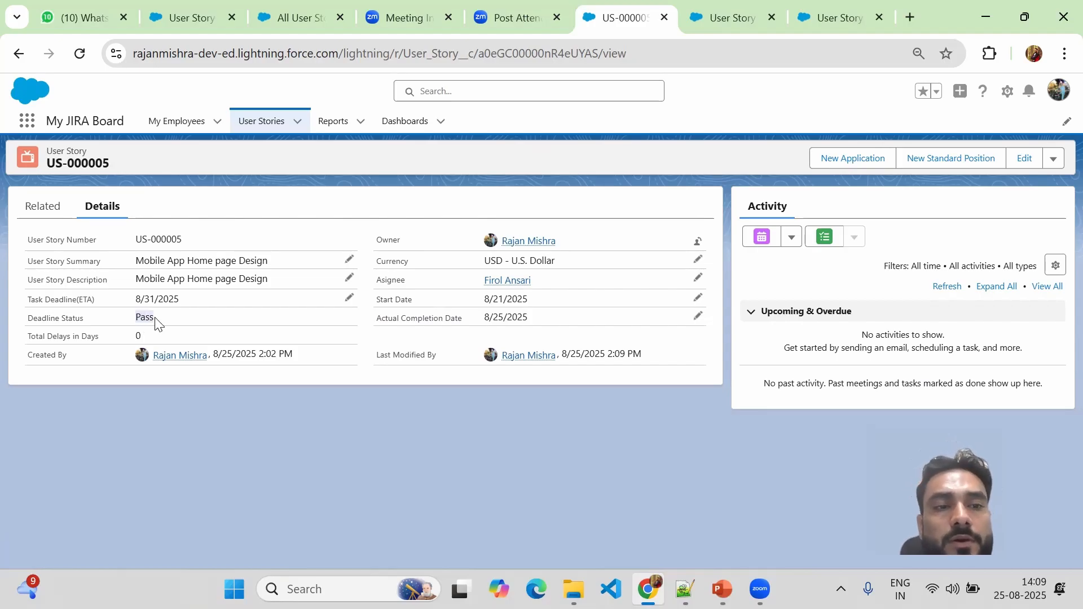
left_click_drag(29, 337, 111, 340)
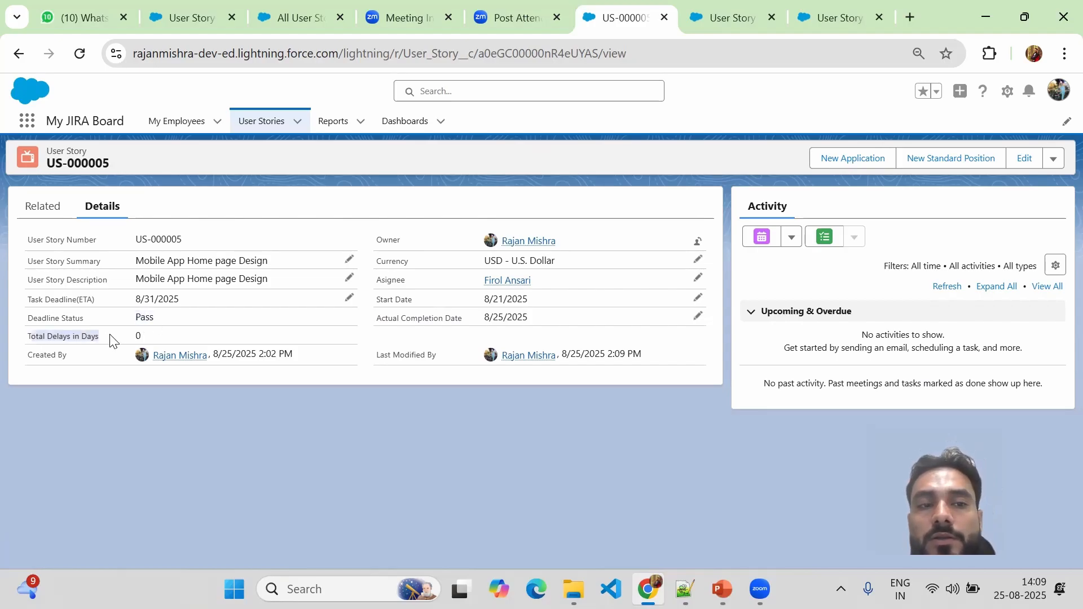
left_click(181, 427)
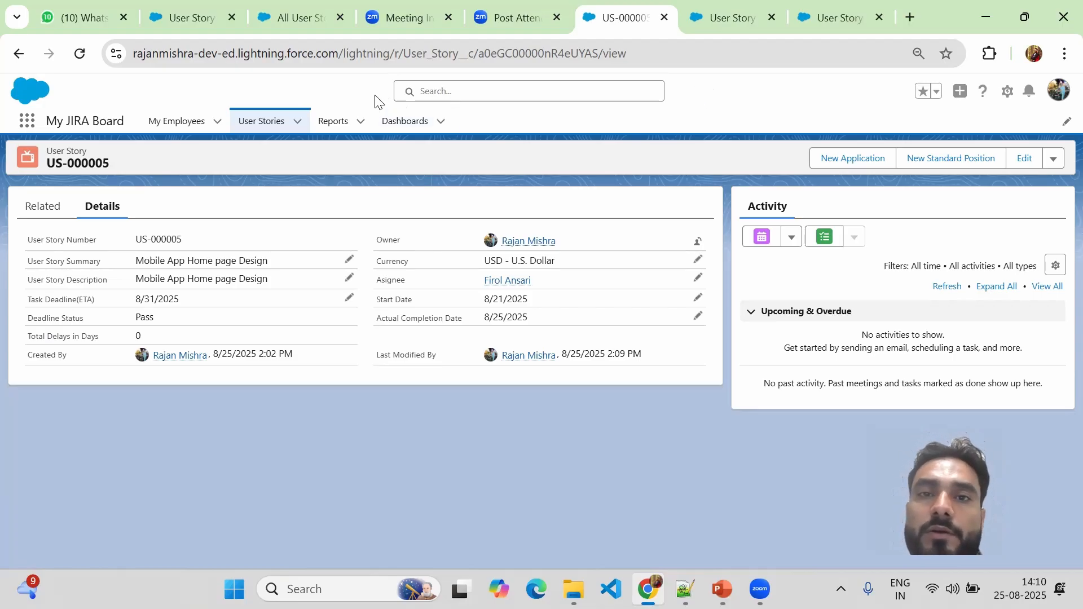
Return to the Deadline Status field definition and highlight its NOT(ISBLANK()) formula text.
left_click(731, 5)
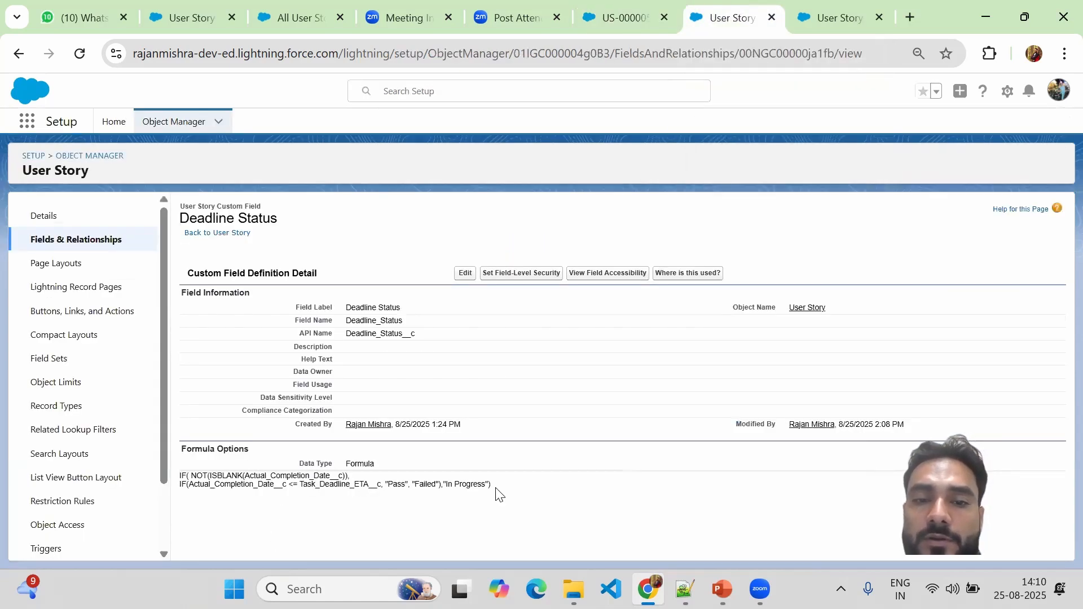
left_click_drag(496, 491, 176, 484)
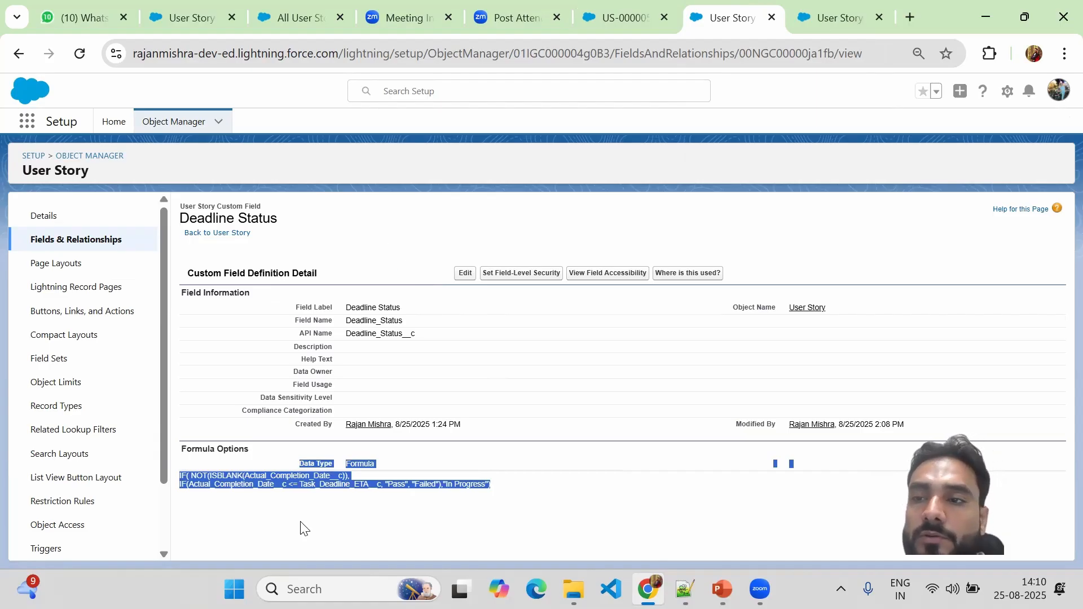
left_click(835, 253)
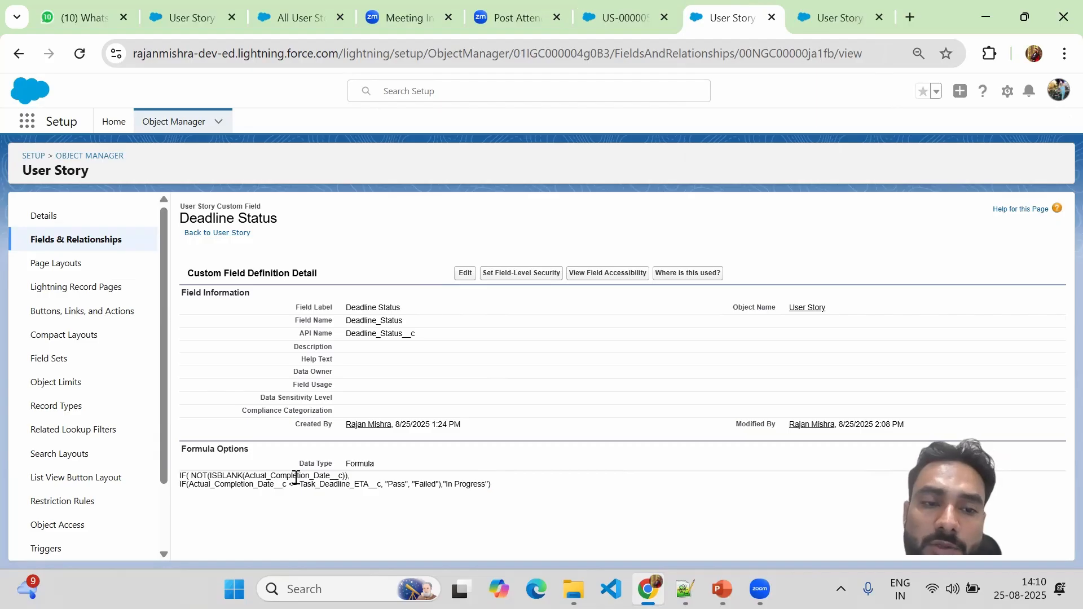
left_click_drag(181, 477, 499, 493)
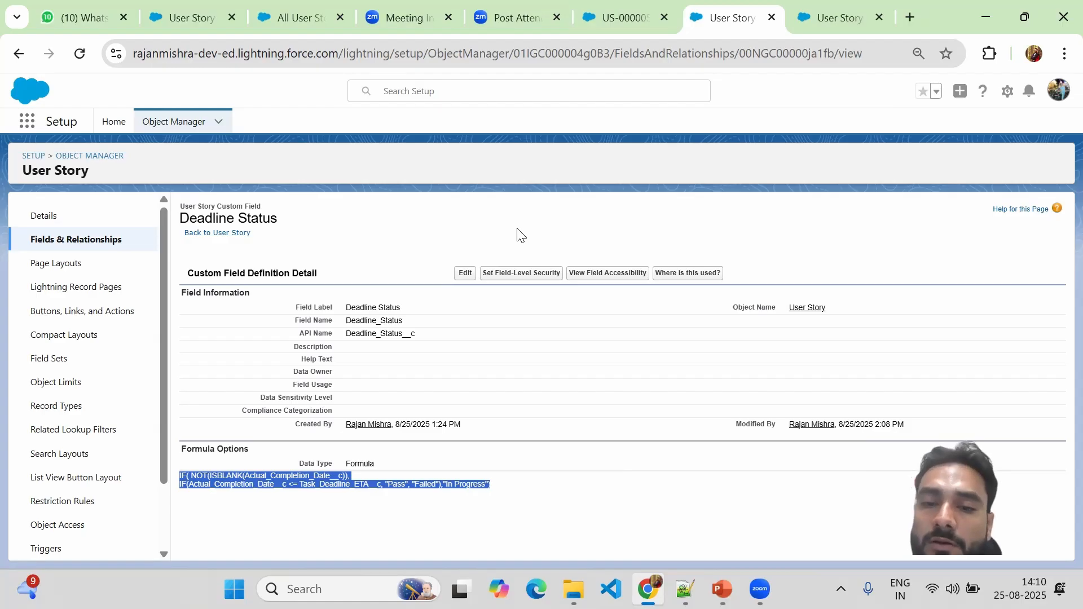
Check the Pass result on record US-000005, then return to the Deadline Status field definition.
left_click(603, 24)
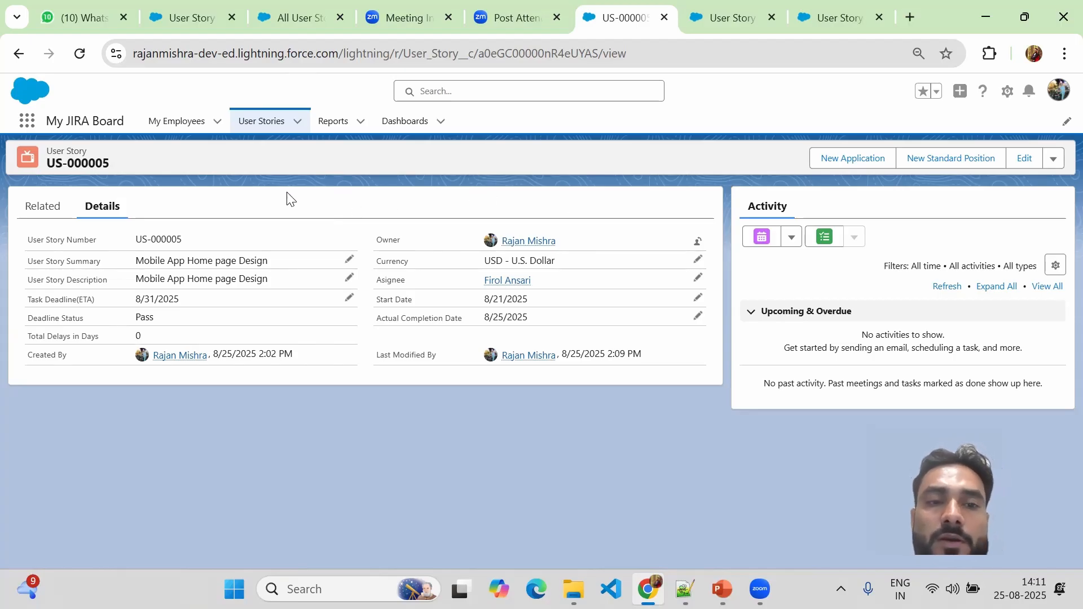
left_click(724, 17)
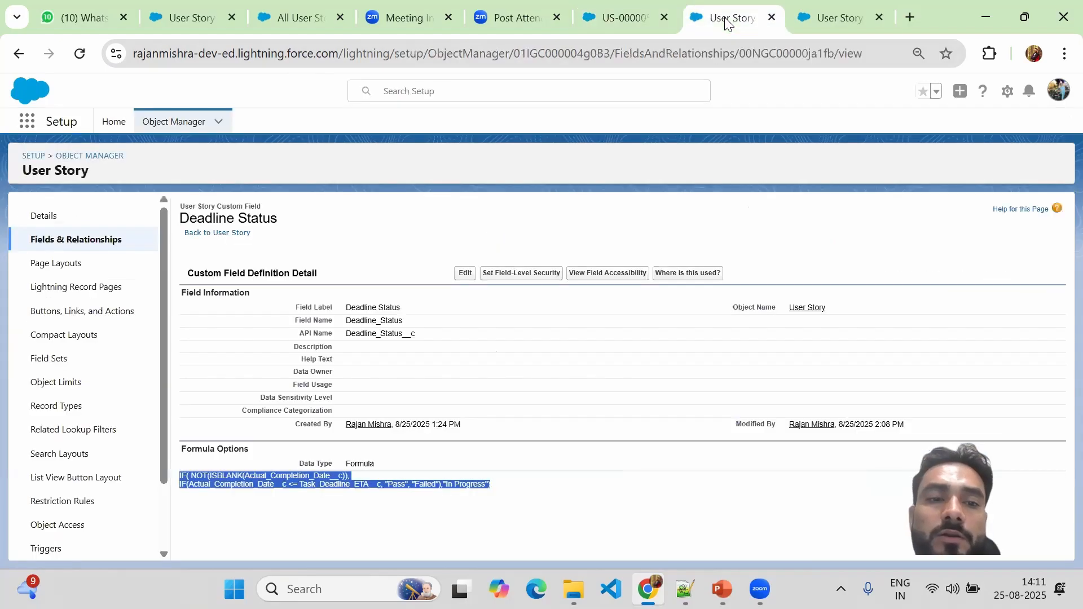
left_click(248, 481)
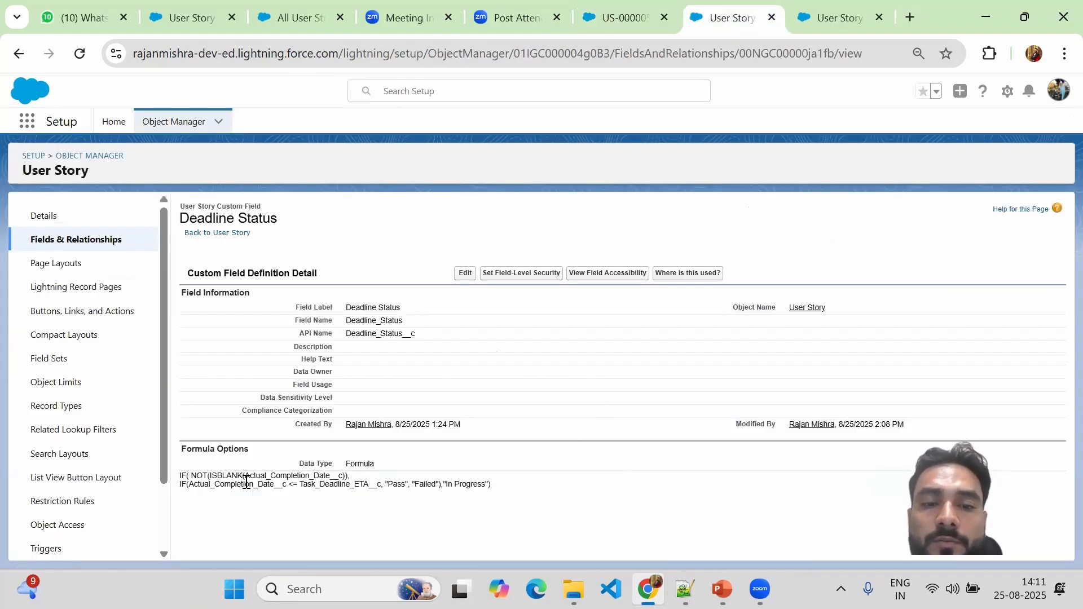
Select the whole Deadline Status formula and bring up the Notepad++ formula draft.
left_click_drag(494, 485, 173, 483)
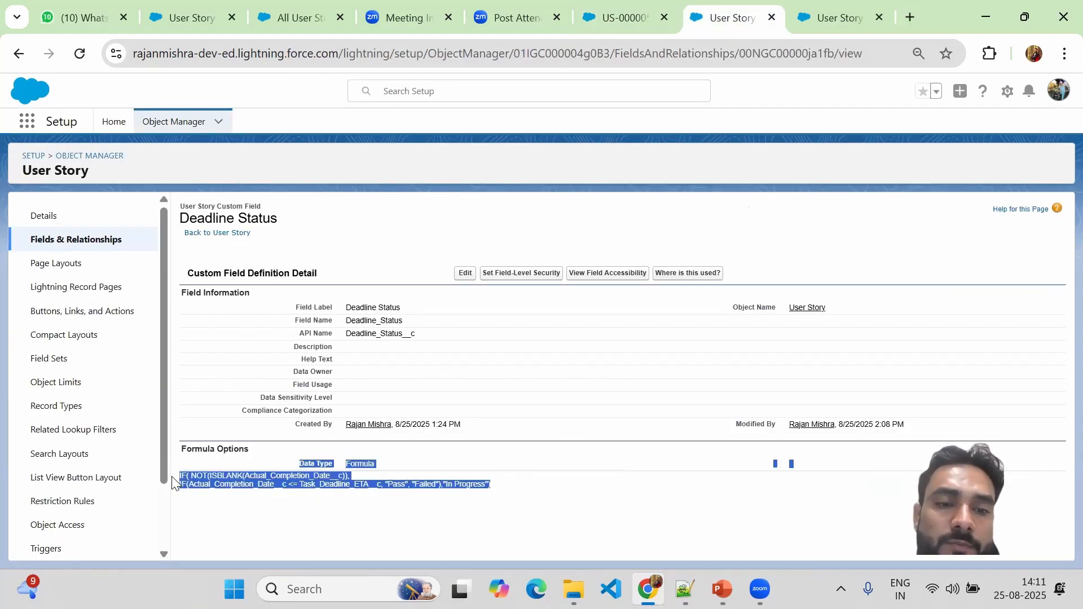
left_click(777, 223)
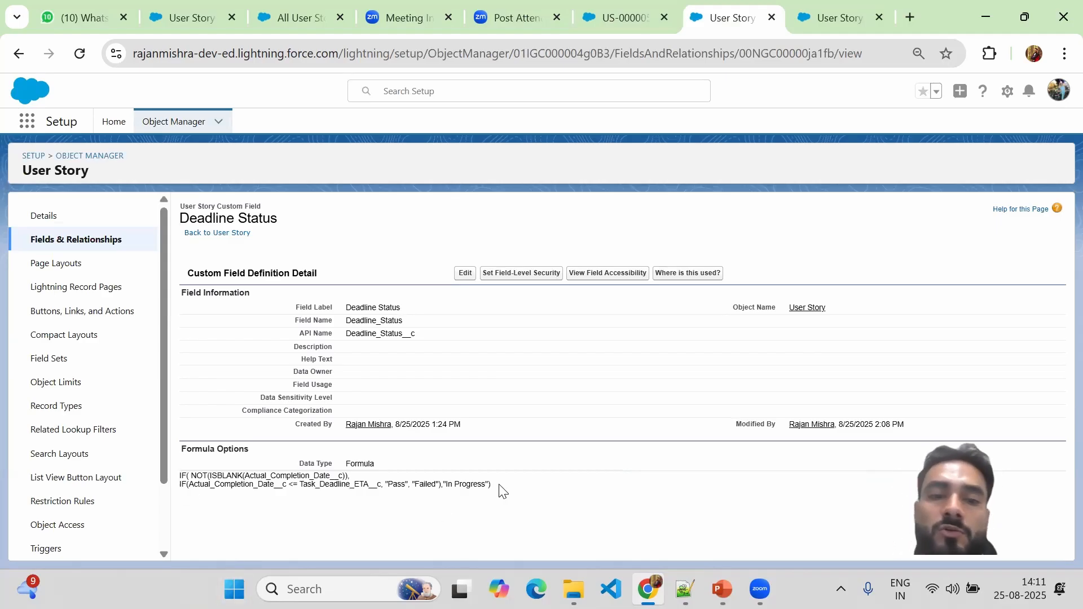
left_click_drag(500, 490, 177, 479)
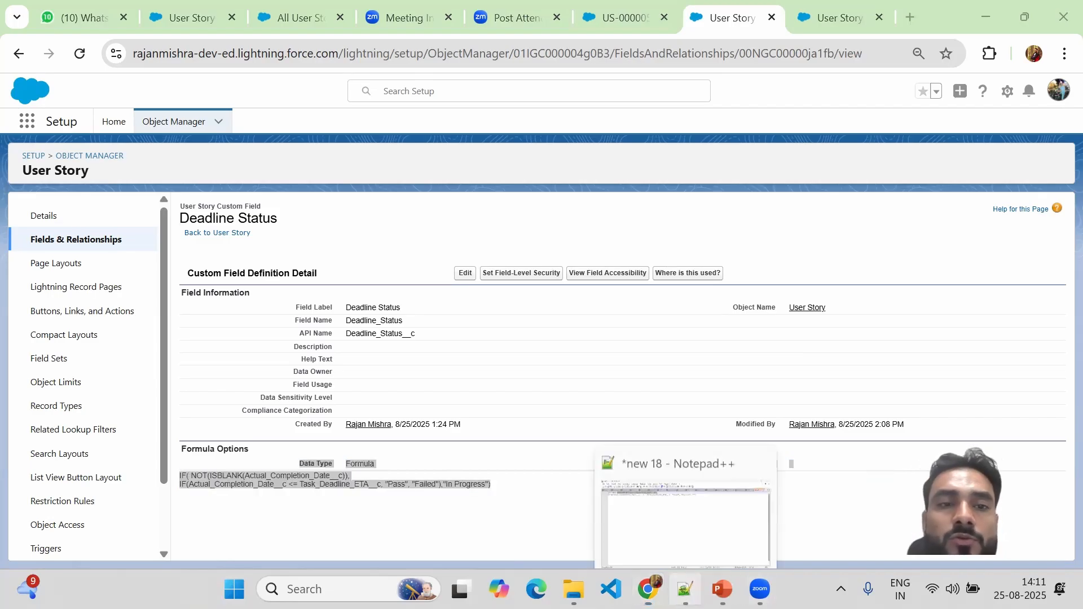
left_click(685, 589)
Delete the surplus closing parenthesis after the ISBLANK check at the end of line 1.
key("ctrl+End")
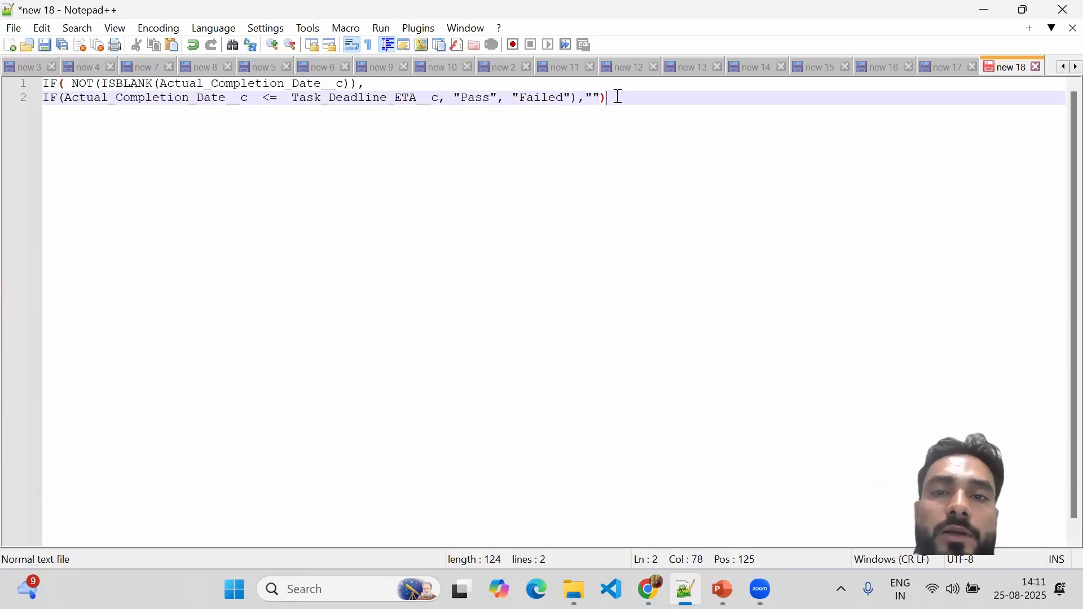
left_click(101, 83)
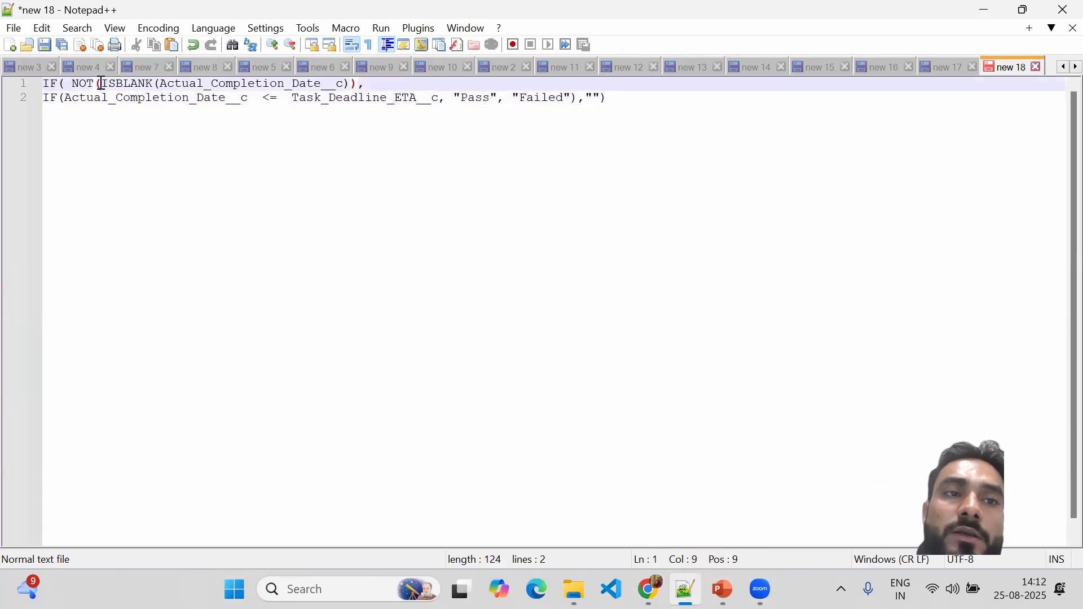
left_click(359, 83)
key("BackSpace")
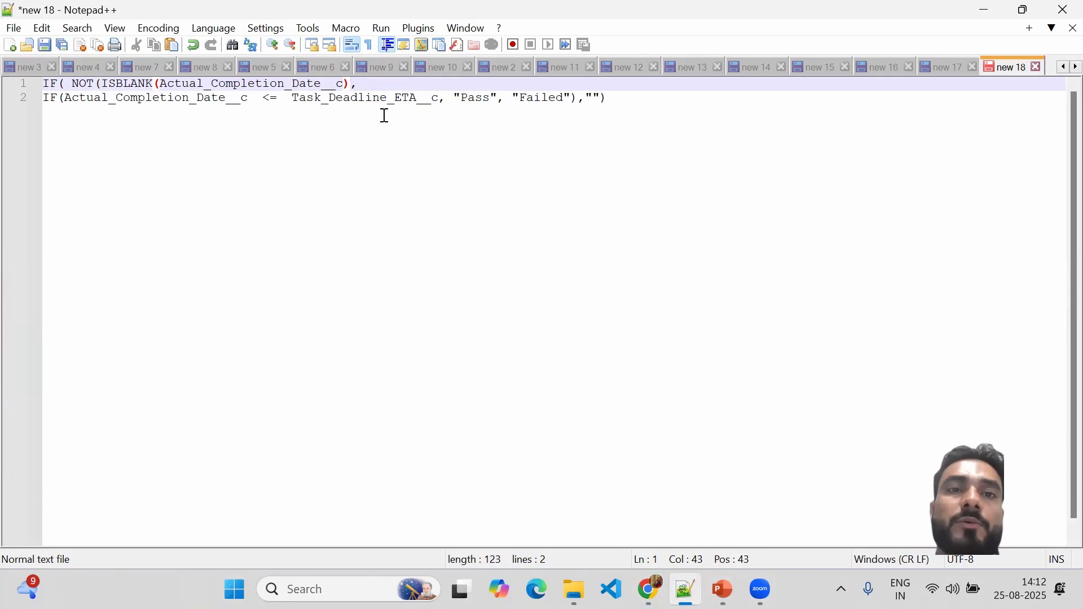
left_click(358, 84)
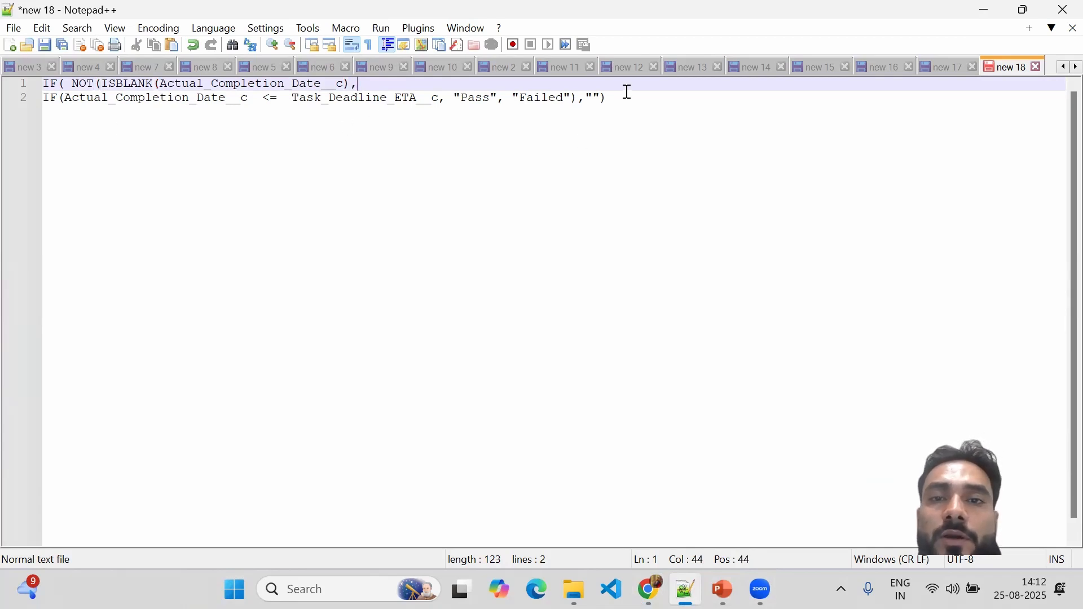
Review both formula lines, checking the outer IF's opening parenthesis and line 2's end.
left_click_drag(624, 94, 285, 98)
left_click_drag(200, 89, 31, 91)
left_click(331, 169)
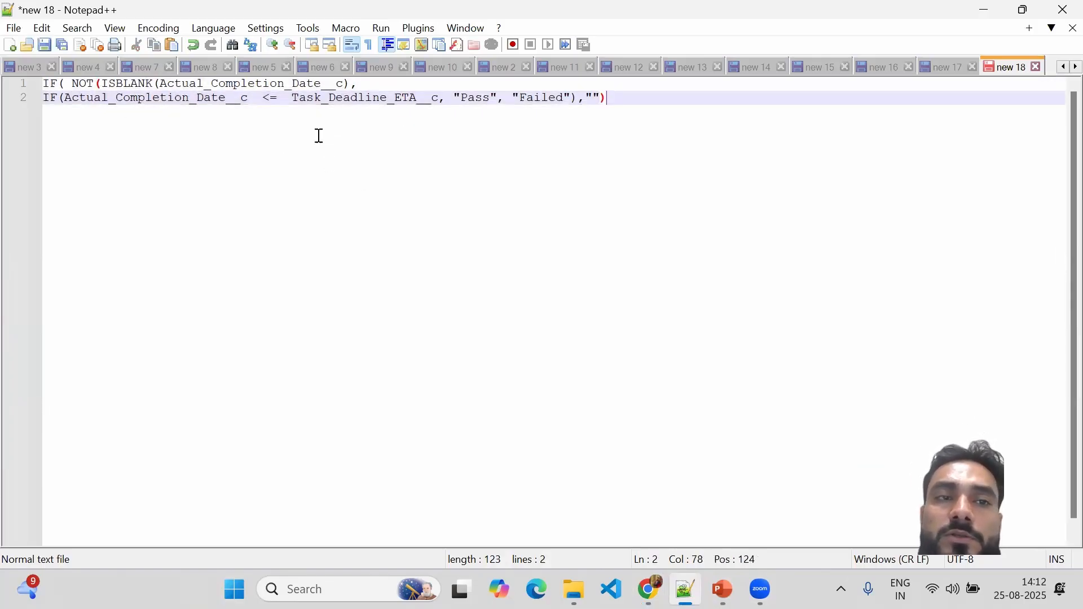
left_click(66, 83)
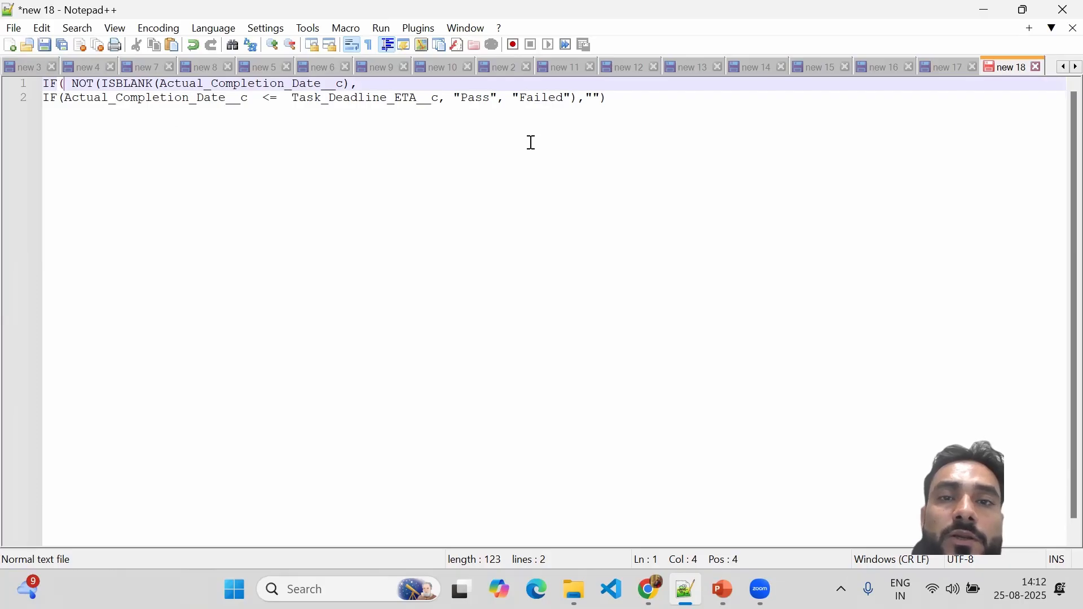
left_click(608, 98)
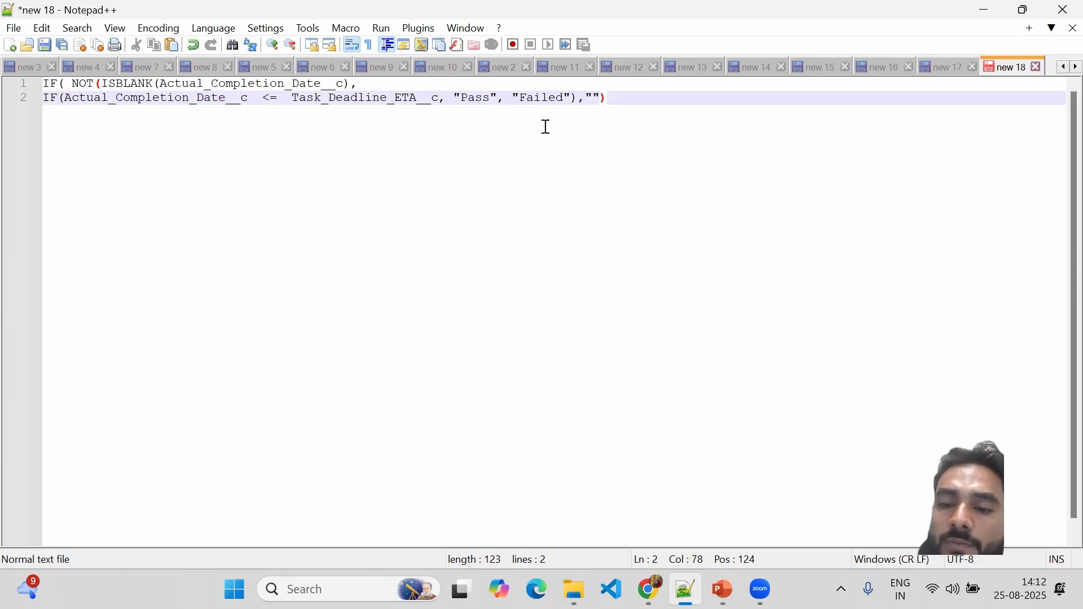
Close line 2 with ')' to balance the outer IF, then switch to the Salesforce Training Class slides.
type(")")
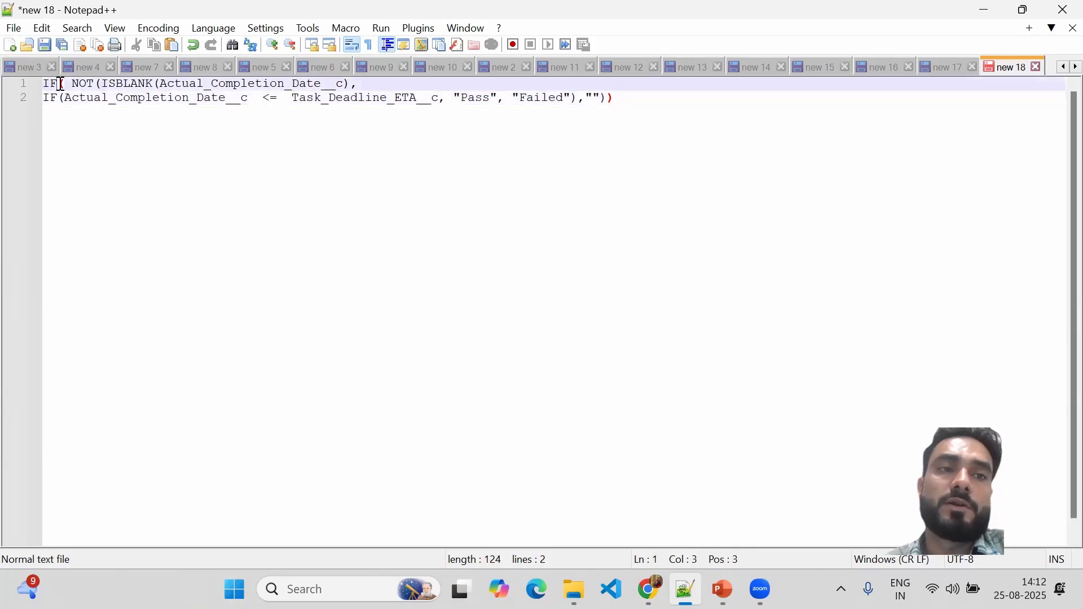
left_click_drag(61, 83, 627, 97)
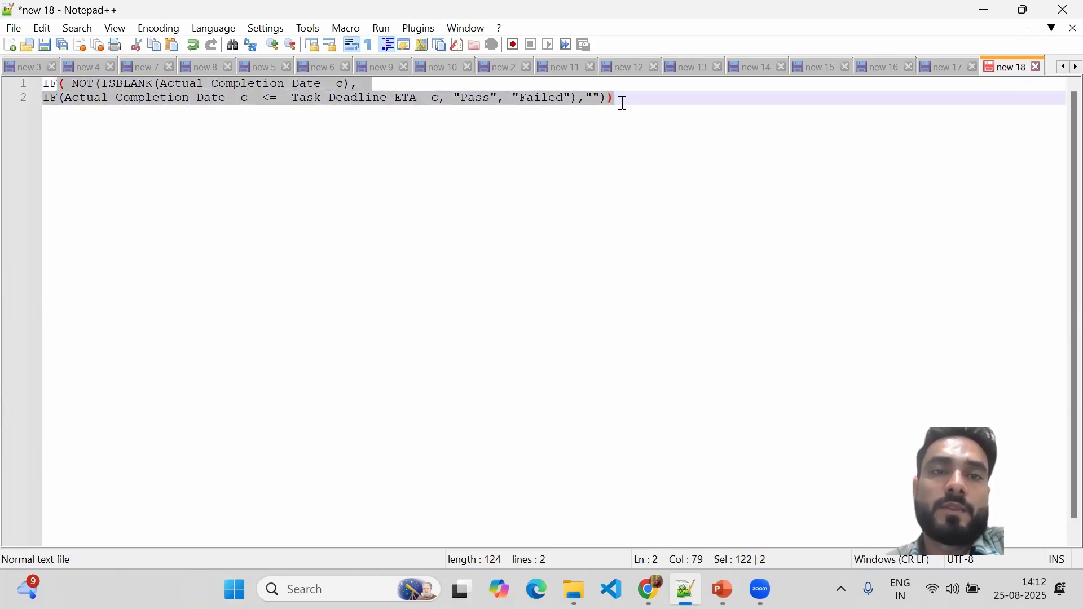
left_click(621, 98)
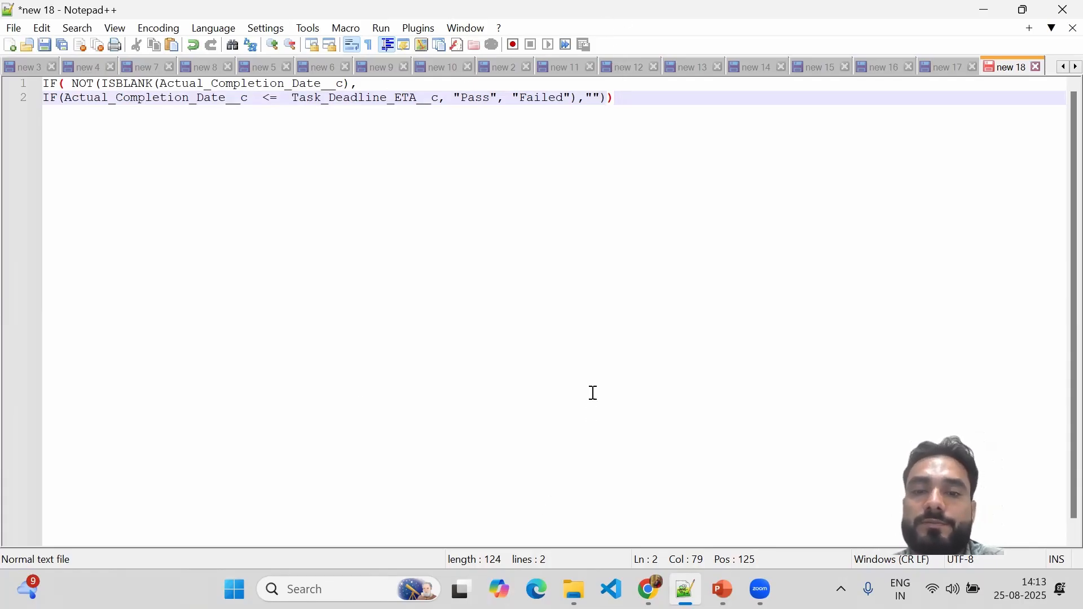
mouse_move(723, 590)
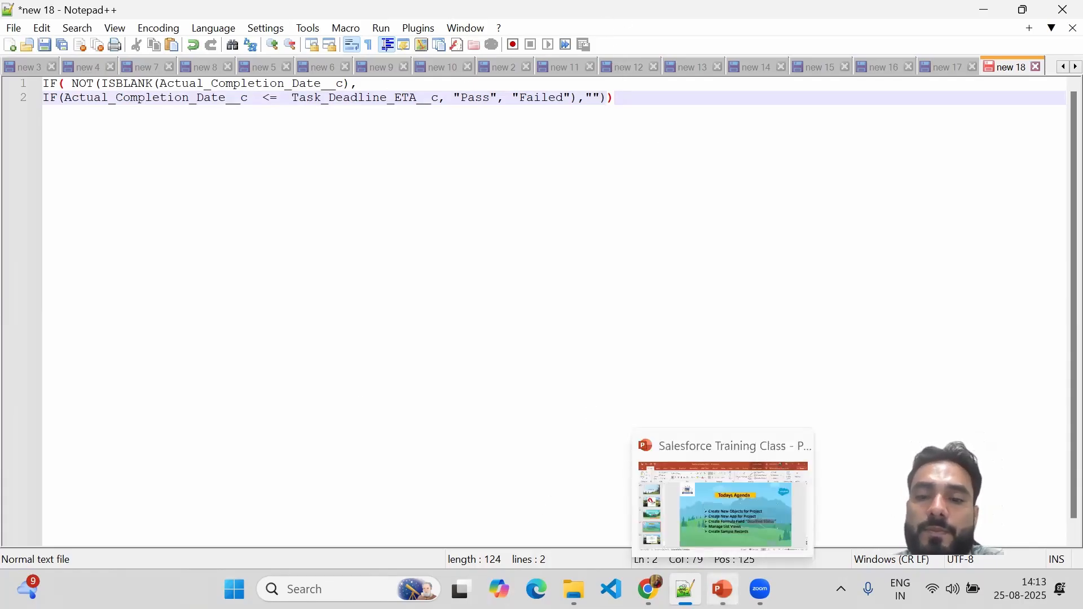
left_click(724, 532)
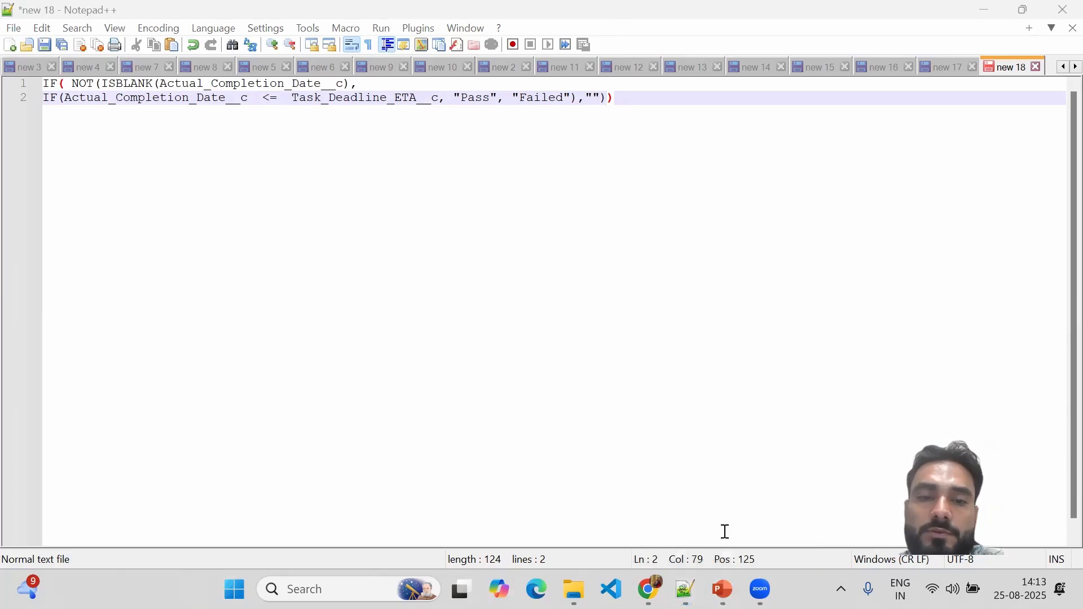